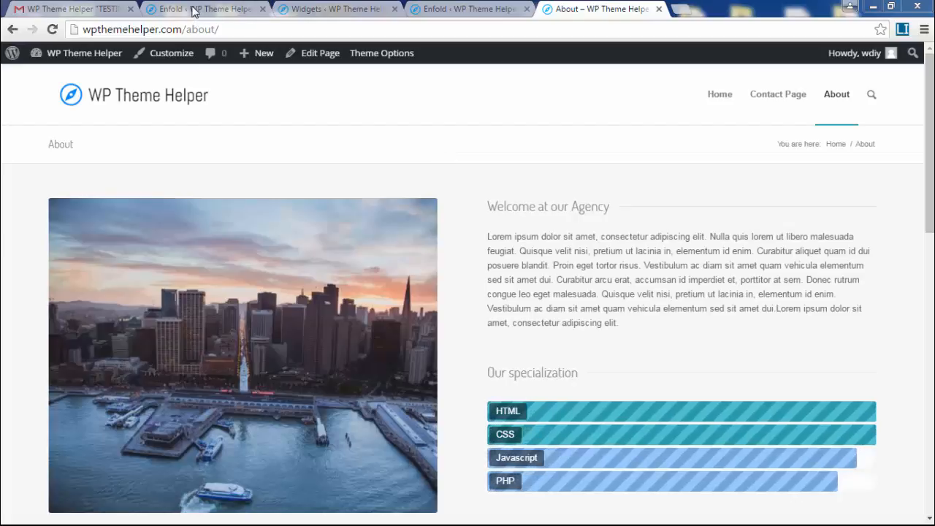
Start a file upload in the WordPress Media Library and browse to the Images - Blog folder inside Websites DIY.org
click(194, 10)
click(34, 141)
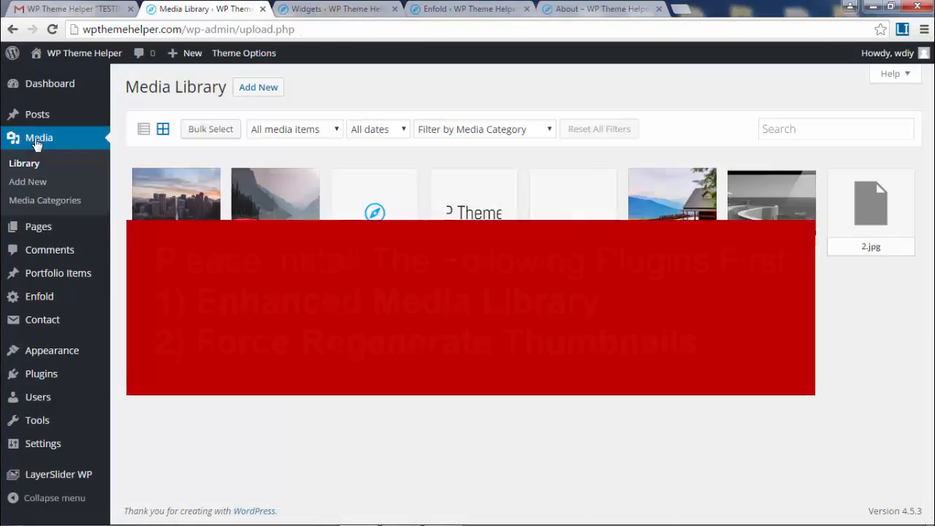
click(264, 86)
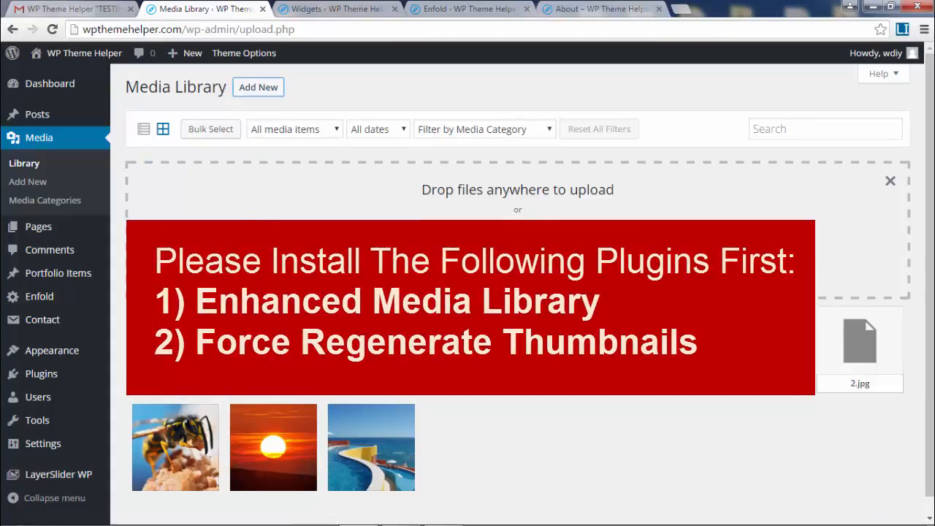
click(517, 236)
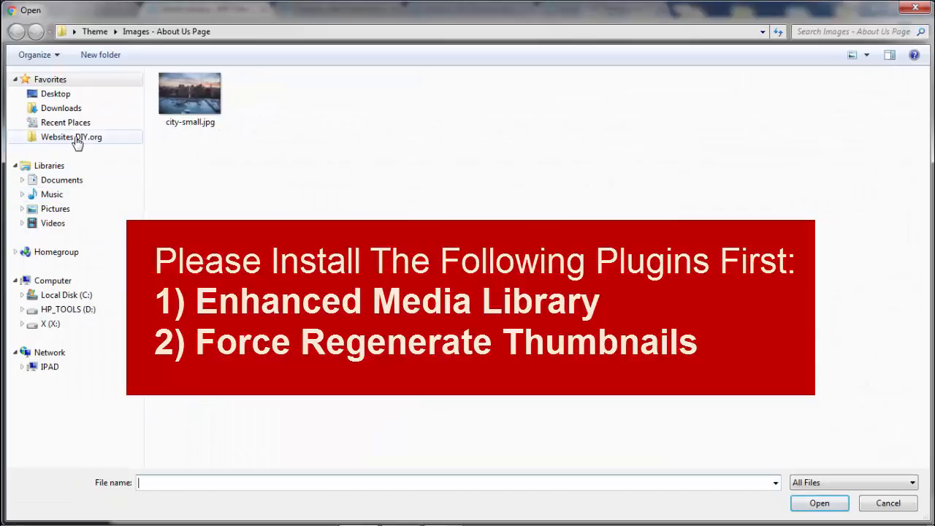
click(73, 137)
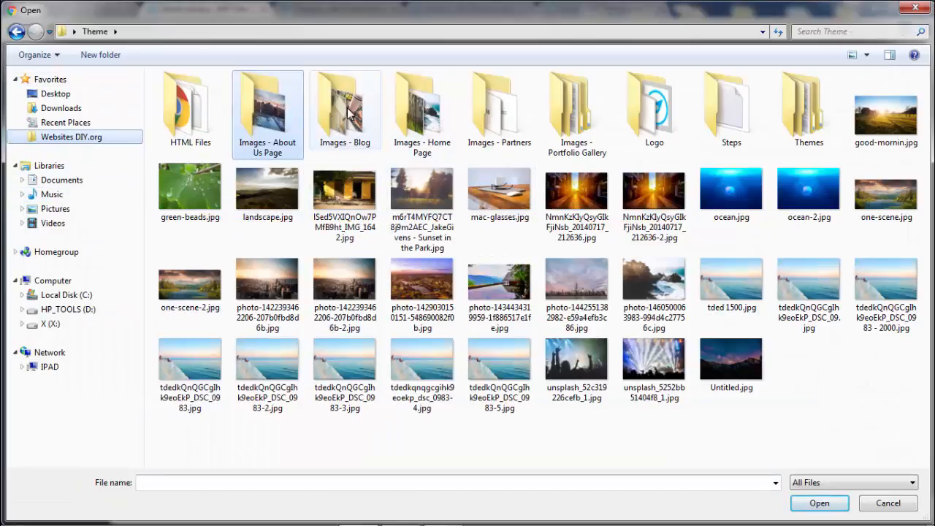
double_click(348, 109)
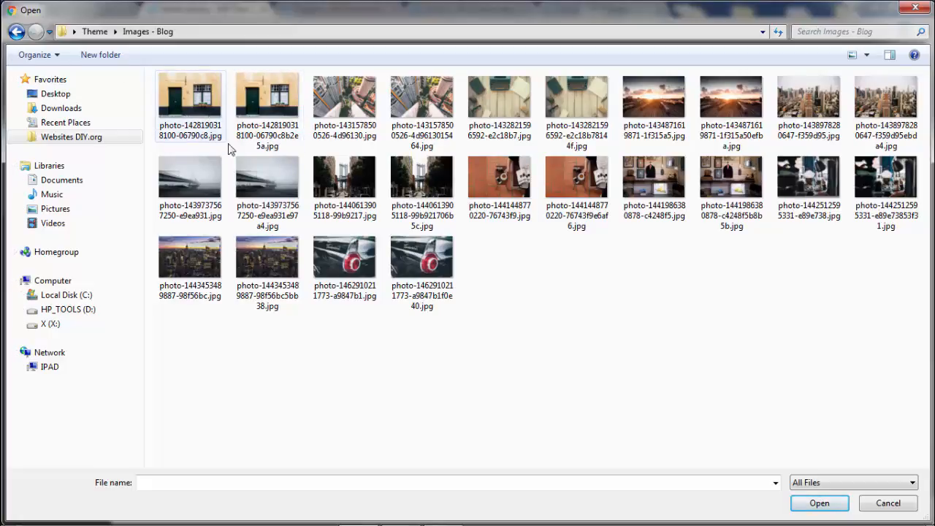
click(194, 103)
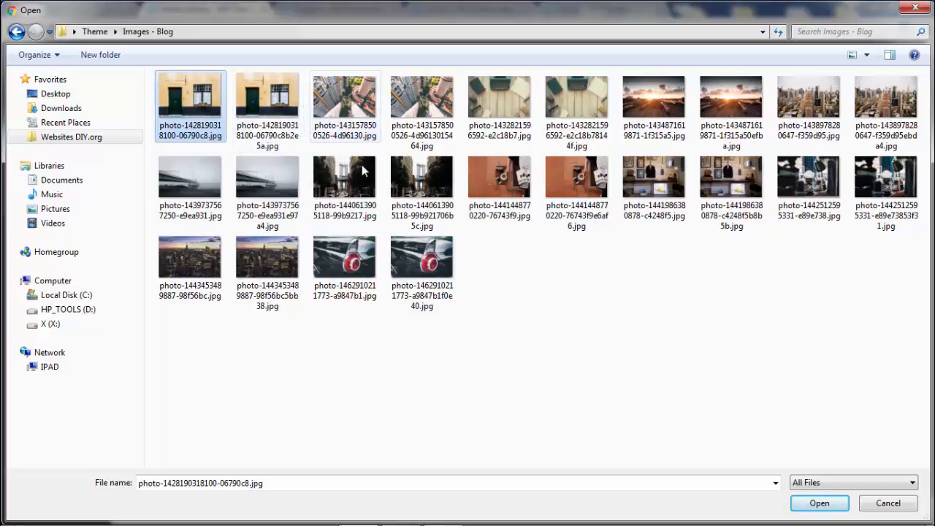
ctrl+click(340, 106)
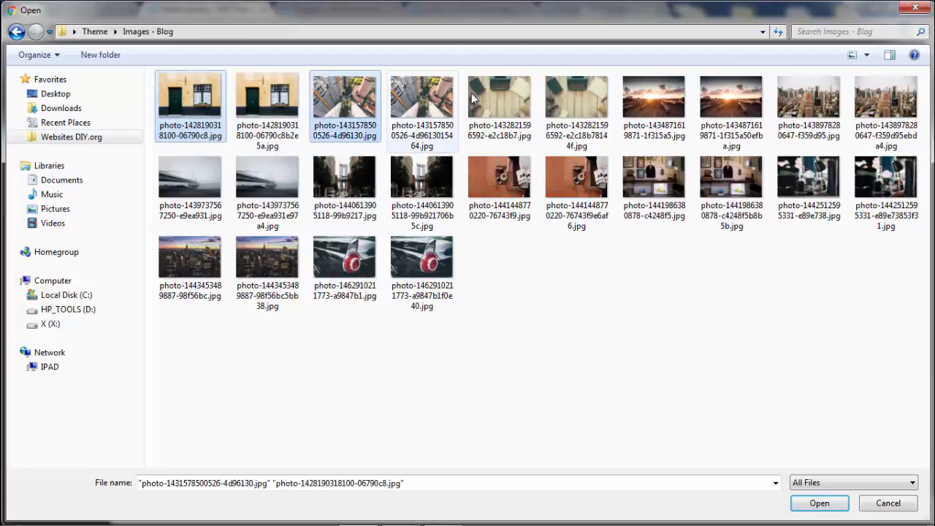
ctrl+click(475, 95)
ctrl+click(661, 96)
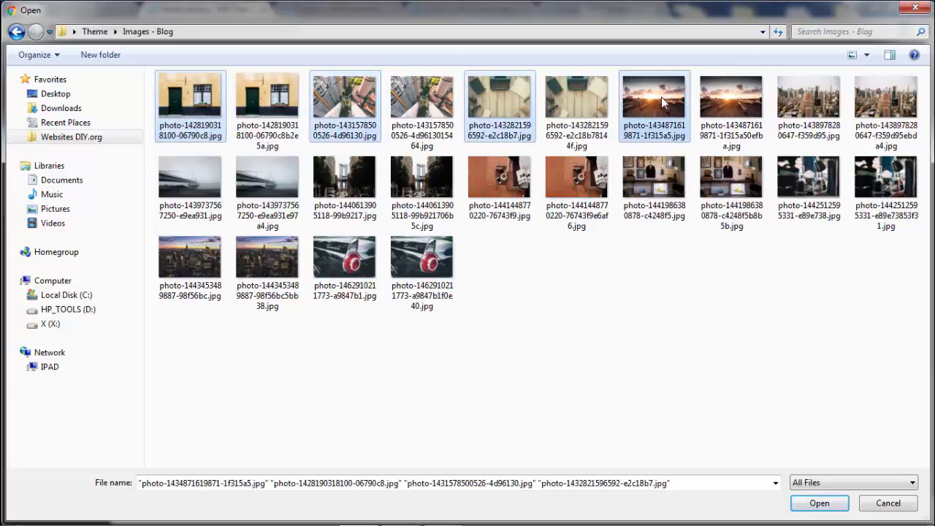
click(818, 504)
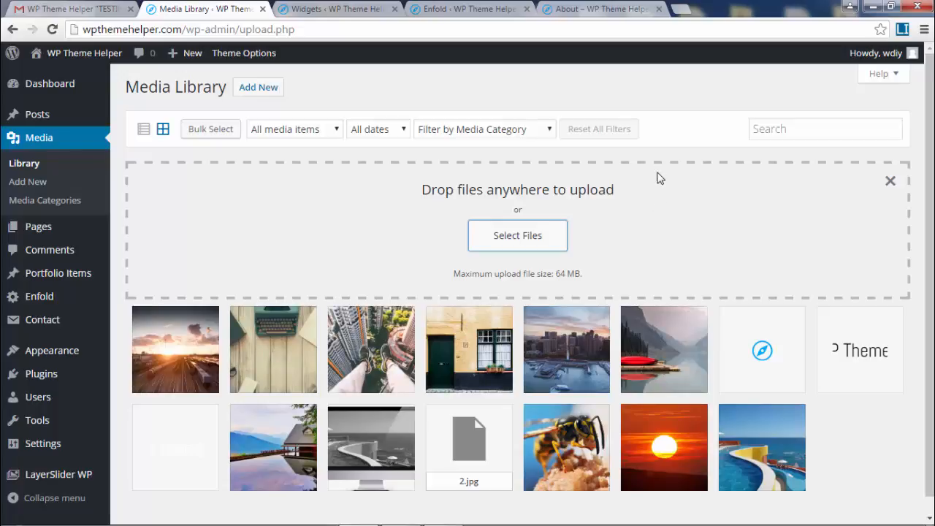
Check the media categories in the attachment details of the uploaded railway sunset photo
scroll(660, 178, down, 1)
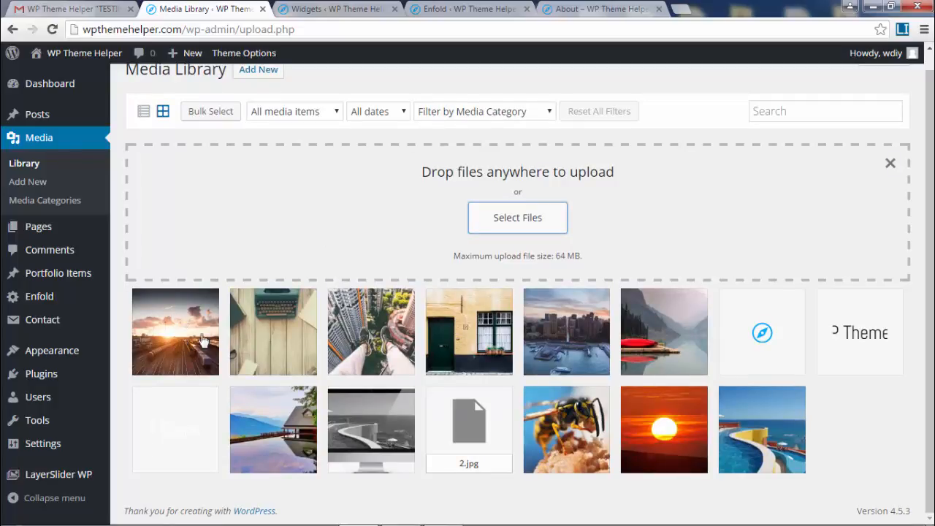
click(181, 333)
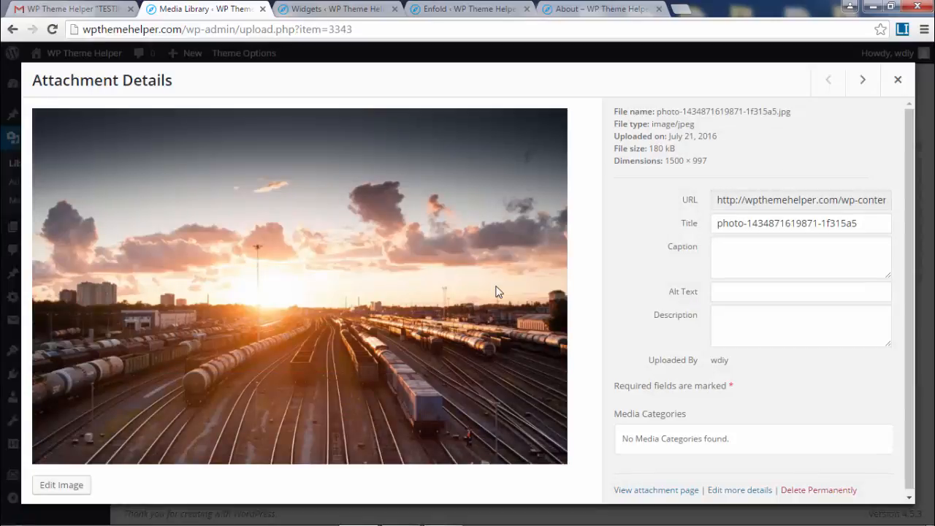
scroll(683, 464, down, 1)
drag(624, 435, 754, 444)
click(755, 446)
click(898, 79)
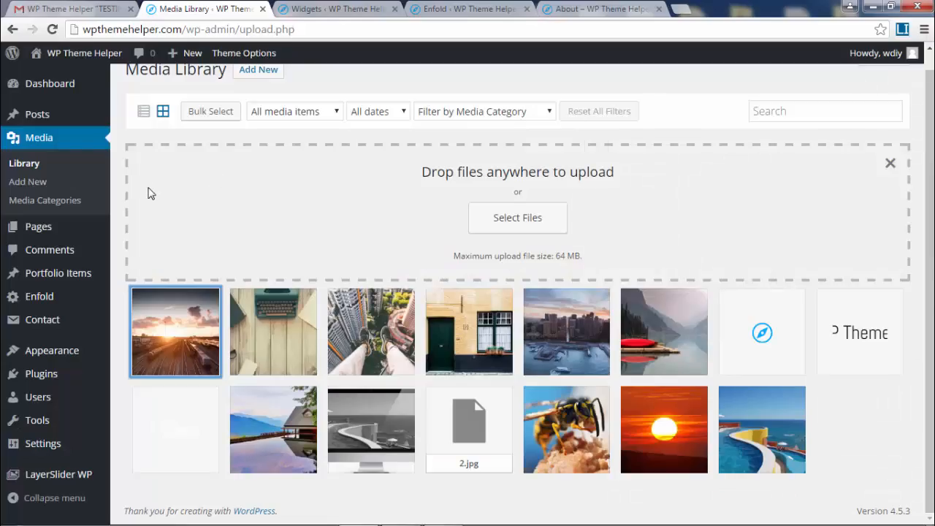
Add a new media category named "Images - Blog" with no parent
click(61, 209)
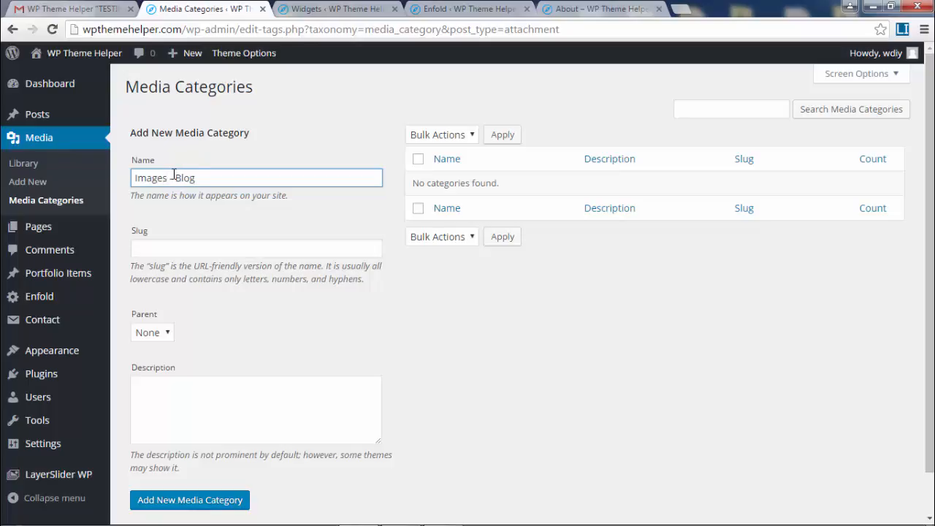
click(204, 501)
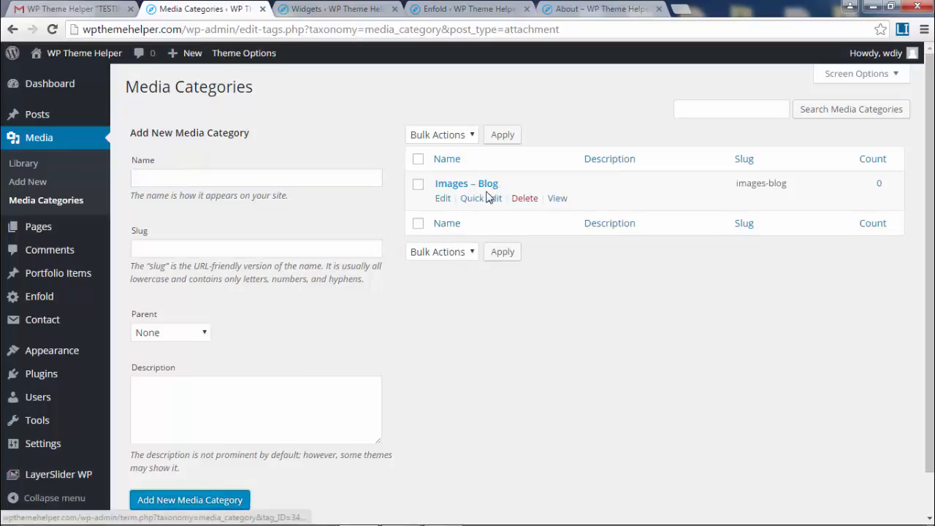
Assign the railway sunset photo in the Media Library to the Images - Blog category
click(25, 165)
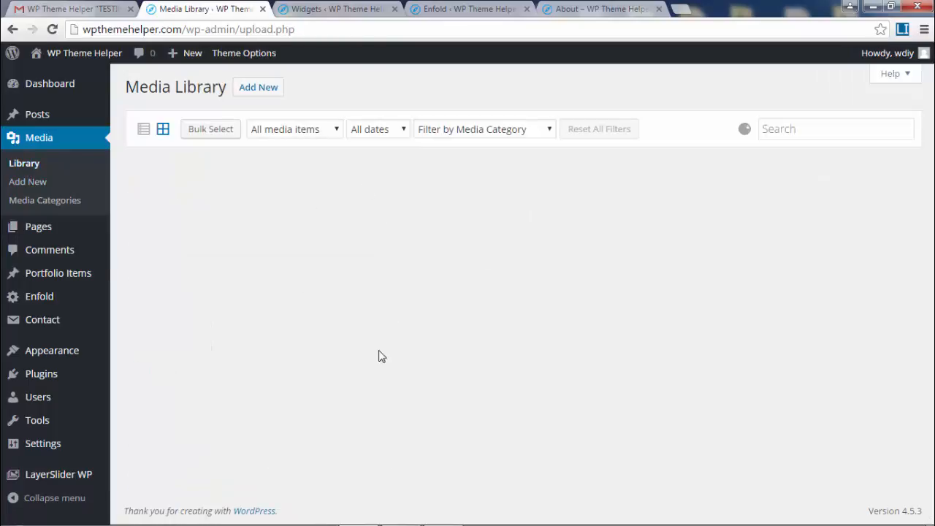
click(183, 212)
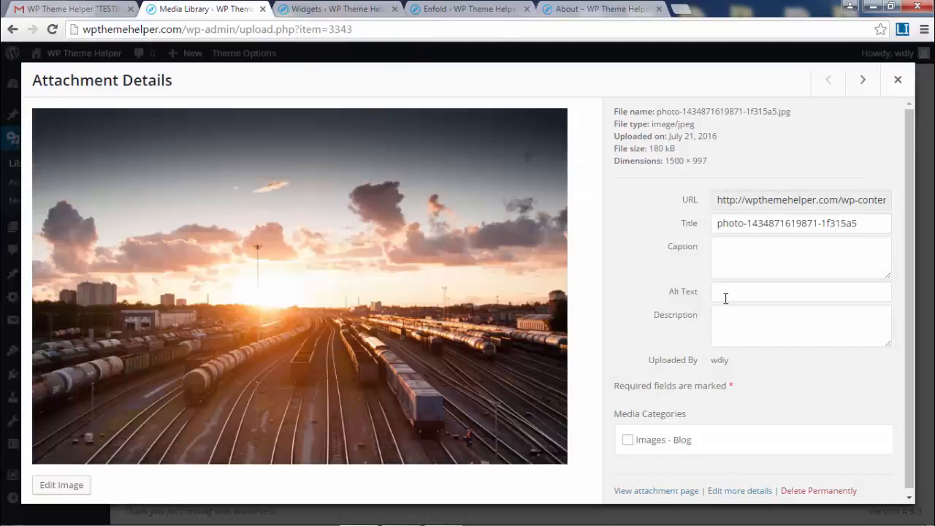
scroll(725, 298, down, 1)
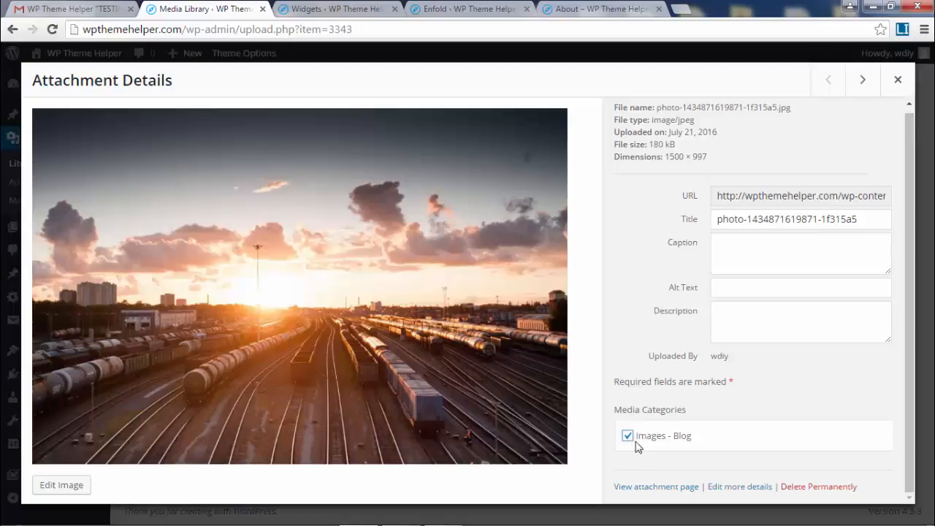
click(898, 80)
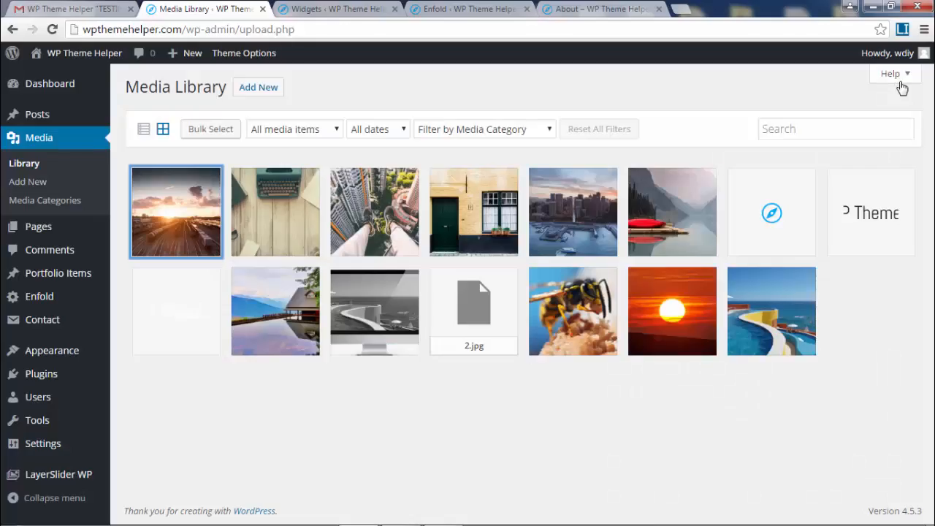
Assign the typewriter, high-rise shoes and yellow house photos to the Images - Blog category, advancing through the attachments from the railway photo
click(192, 219)
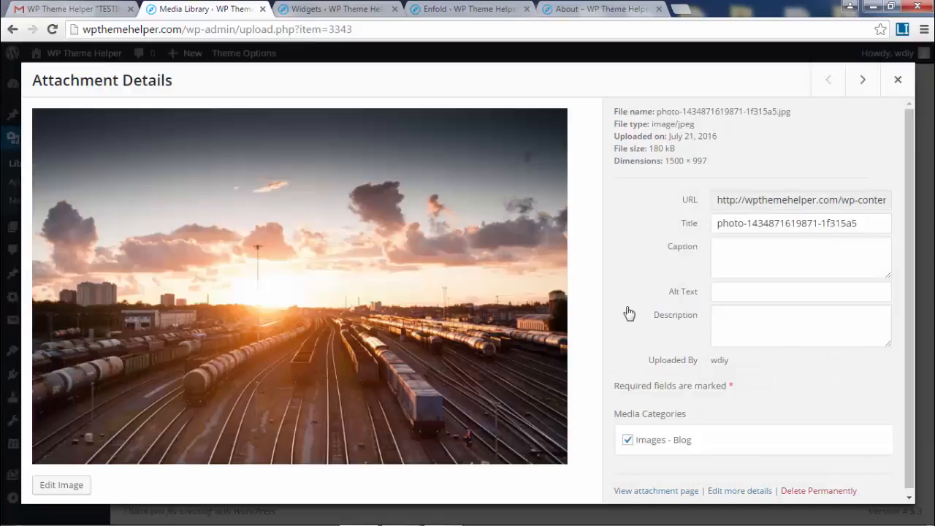
scroll(630, 314, down, 1)
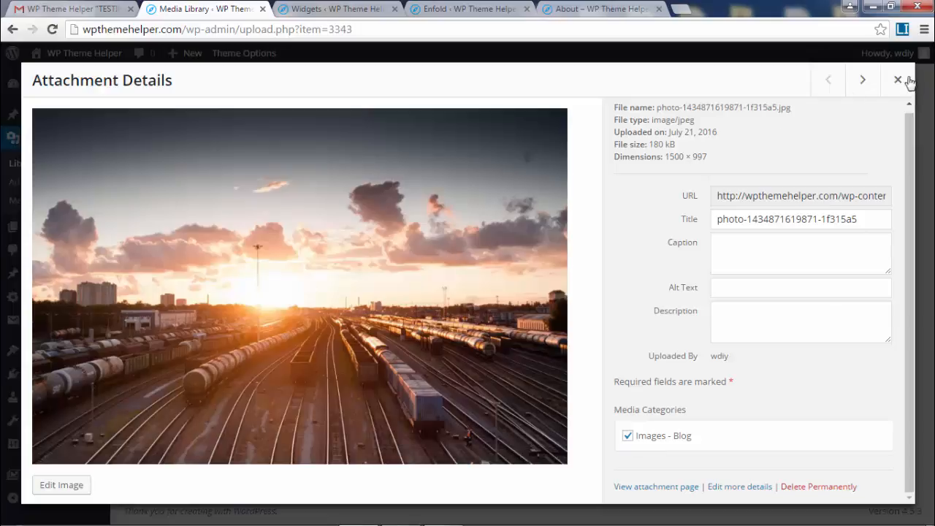
click(863, 81)
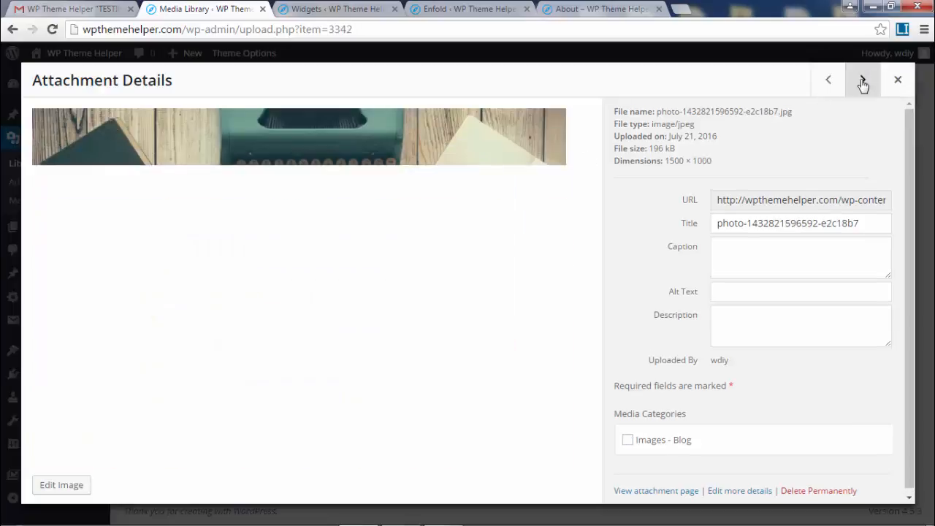
click(655, 443)
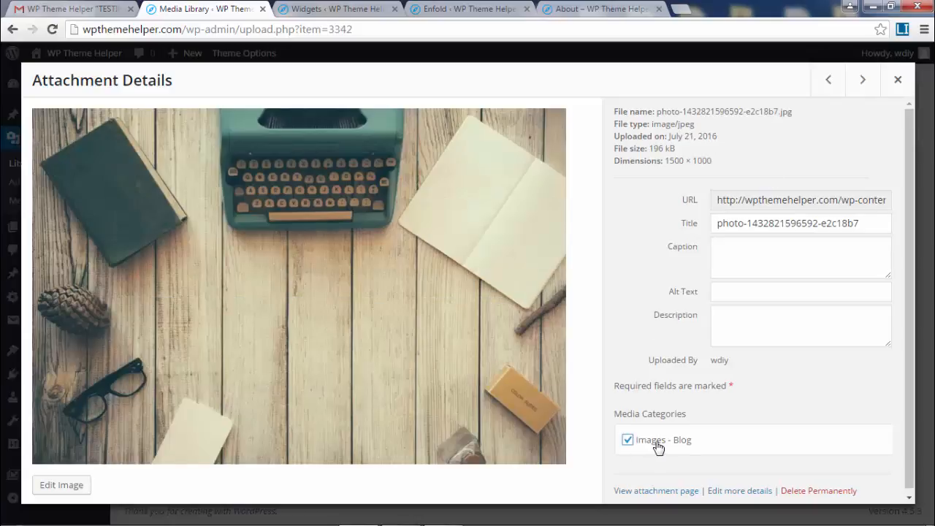
click(863, 82)
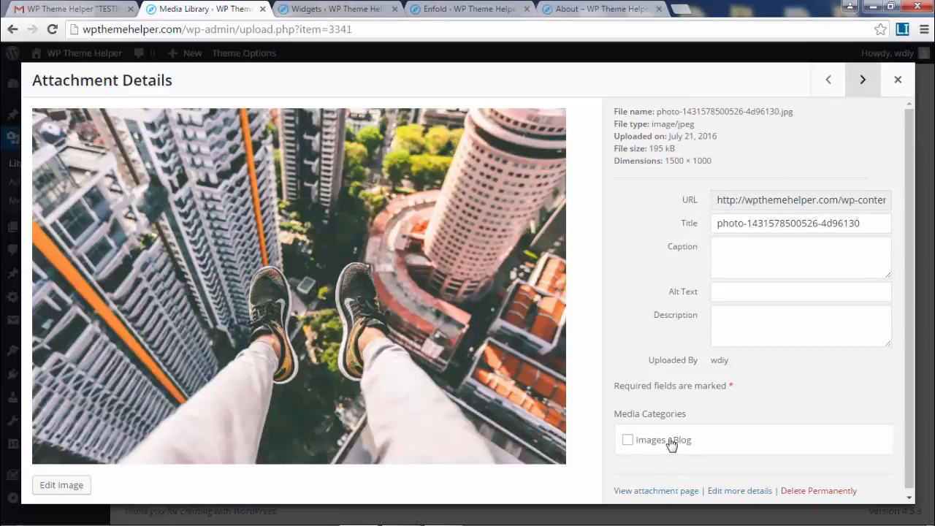
click(671, 442)
click(857, 86)
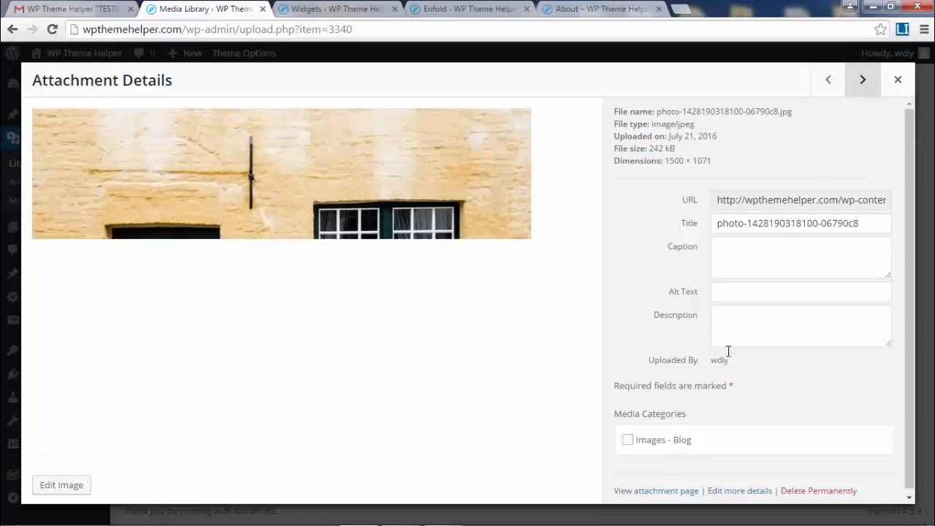
click(672, 442)
click(869, 82)
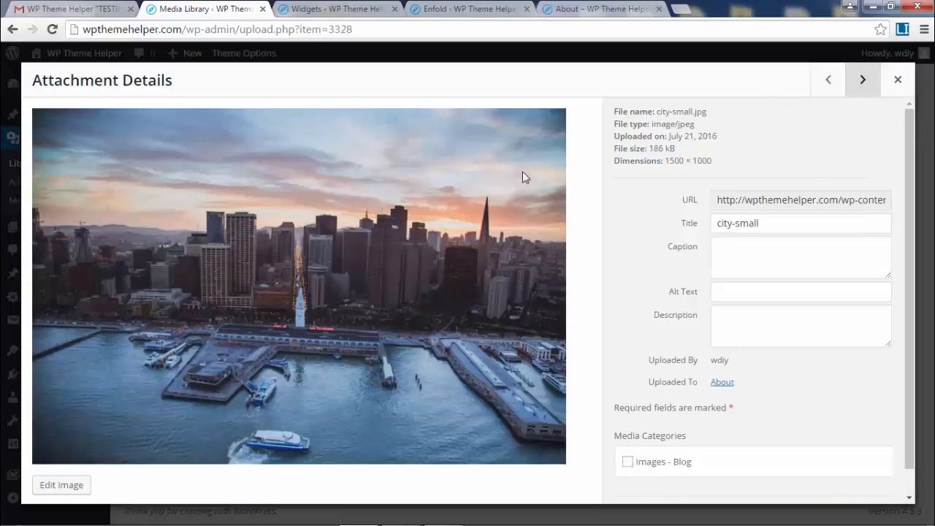
click(898, 82)
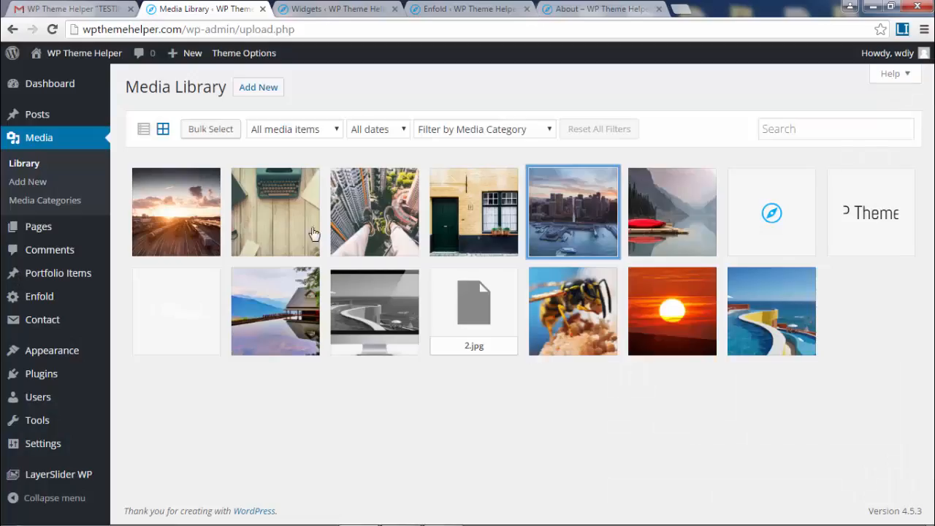
Recheck the railway sunset photo's category and filter the Media Library by Images - Blog
click(209, 213)
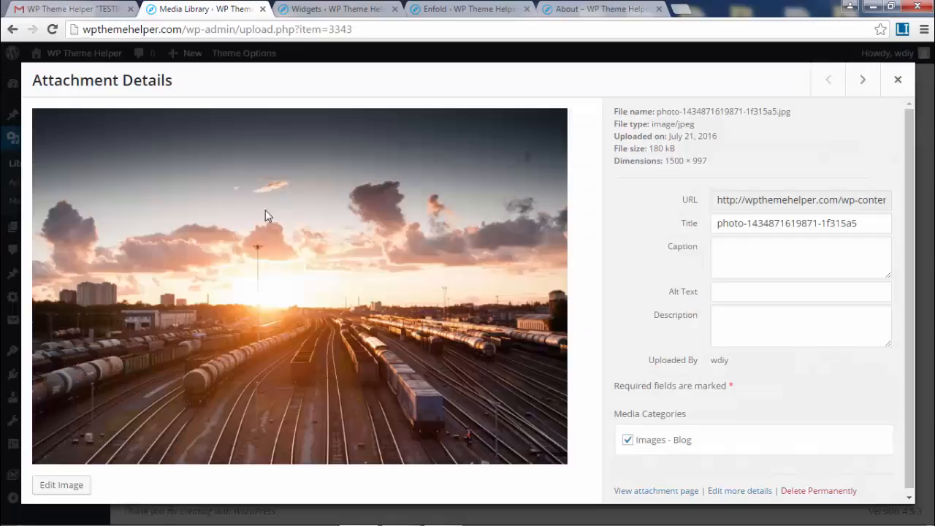
click(897, 82)
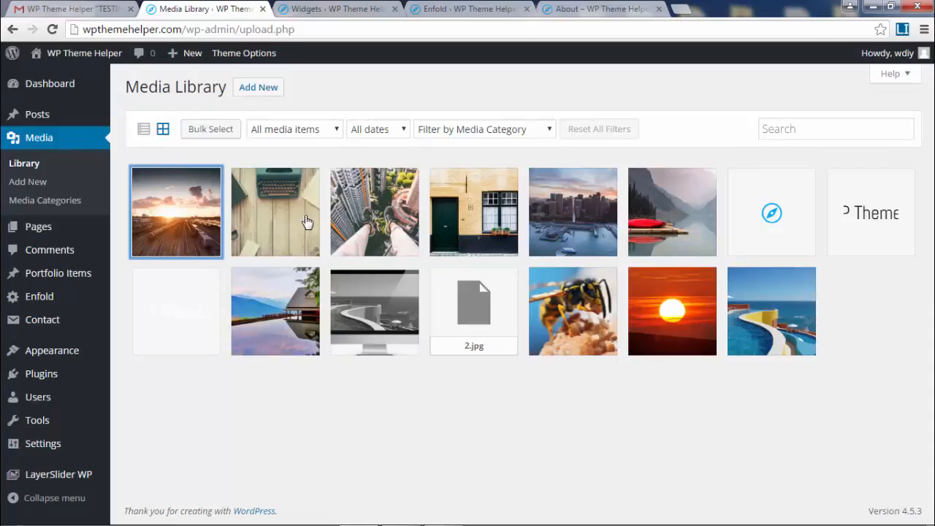
click(501, 131)
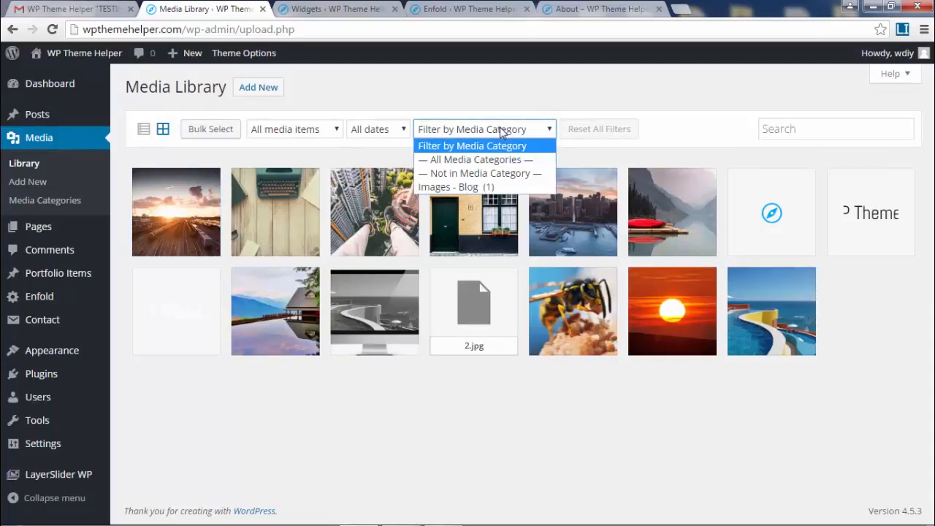
click(507, 188)
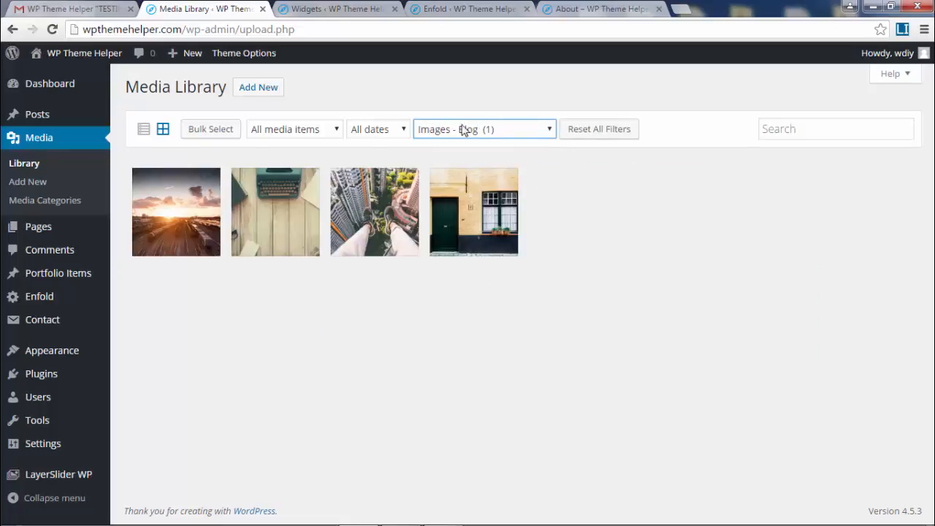
Reload the Media Library to check the Images - Blog category filter again, and return to showing all media
click(40, 162)
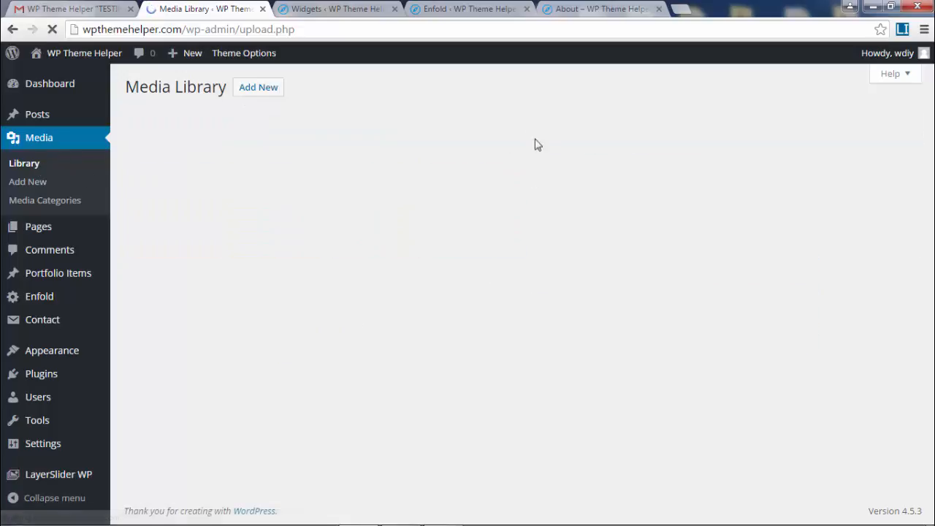
click(480, 129)
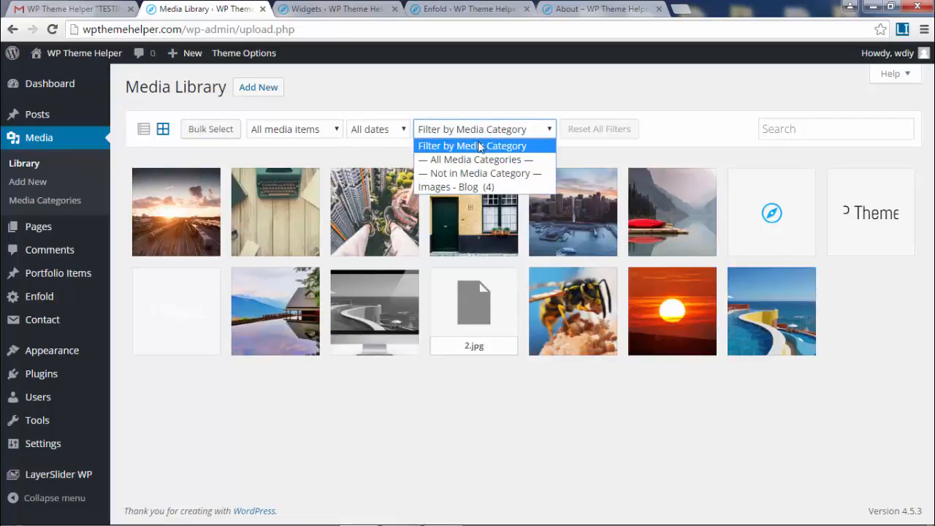
click(482, 188)
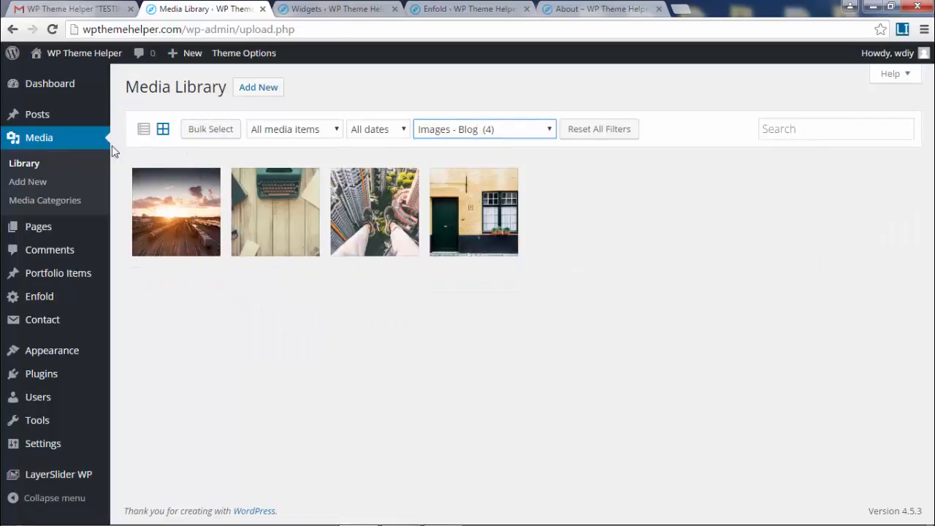
click(38, 165)
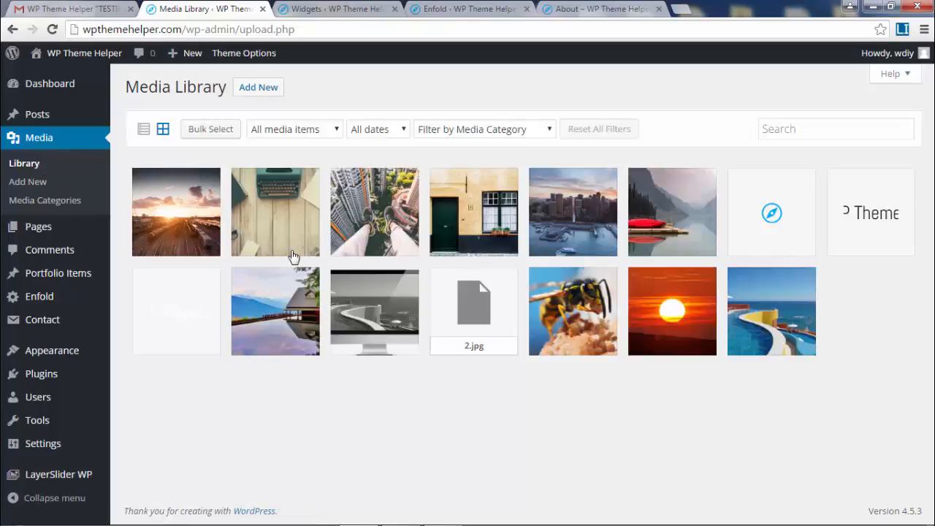
mouse_move(101, 316)
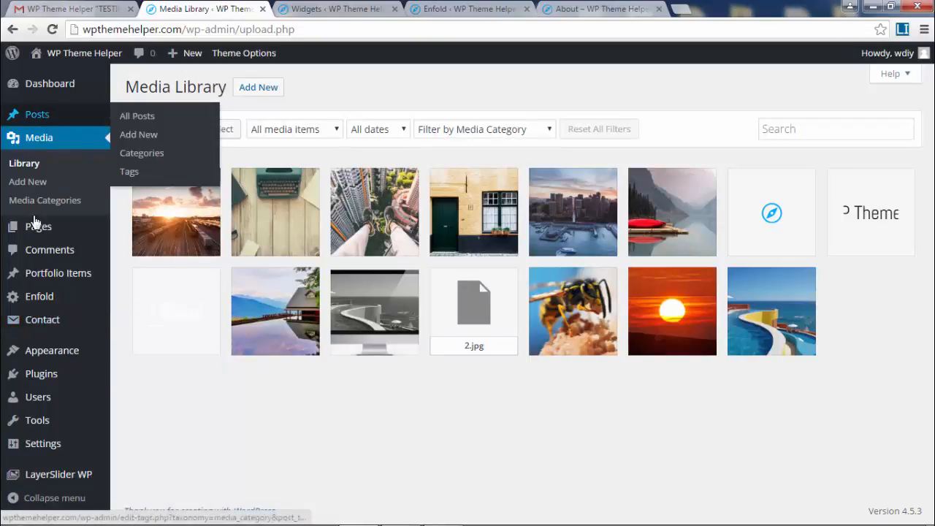
Delete the Frontpage Article, Images and News post categories in bulk
click(45, 118)
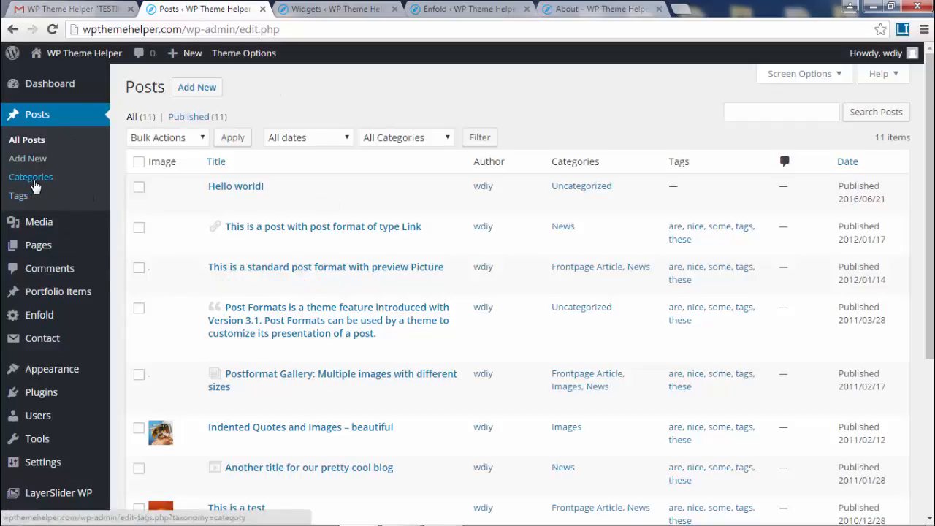
click(40, 185)
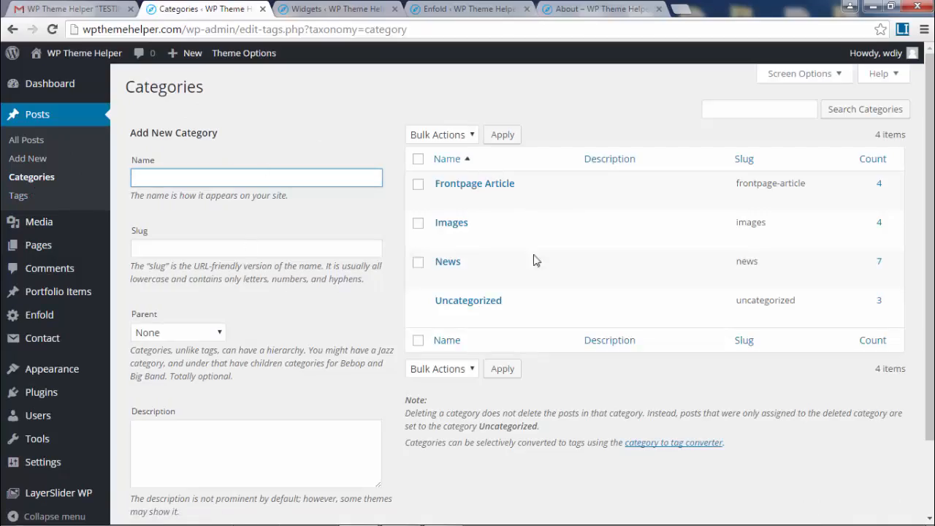
click(418, 160)
click(456, 138)
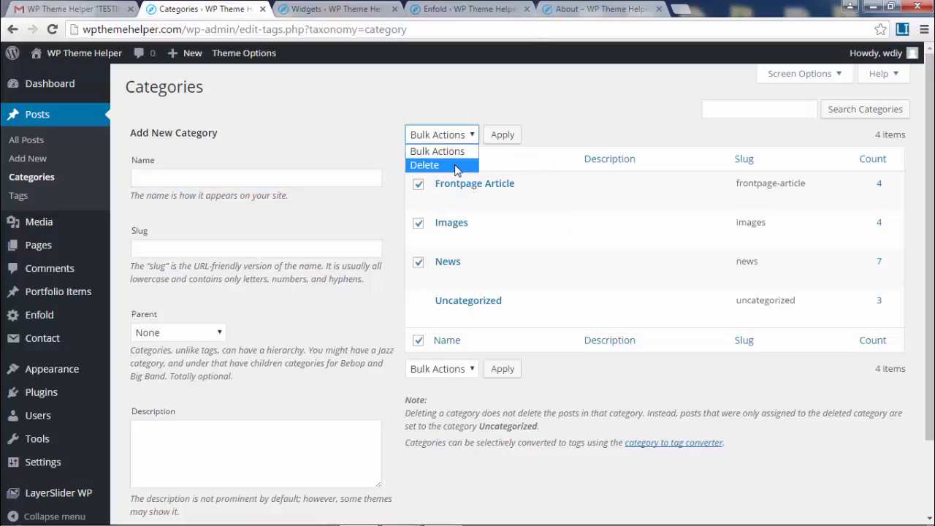
click(456, 166)
click(502, 137)
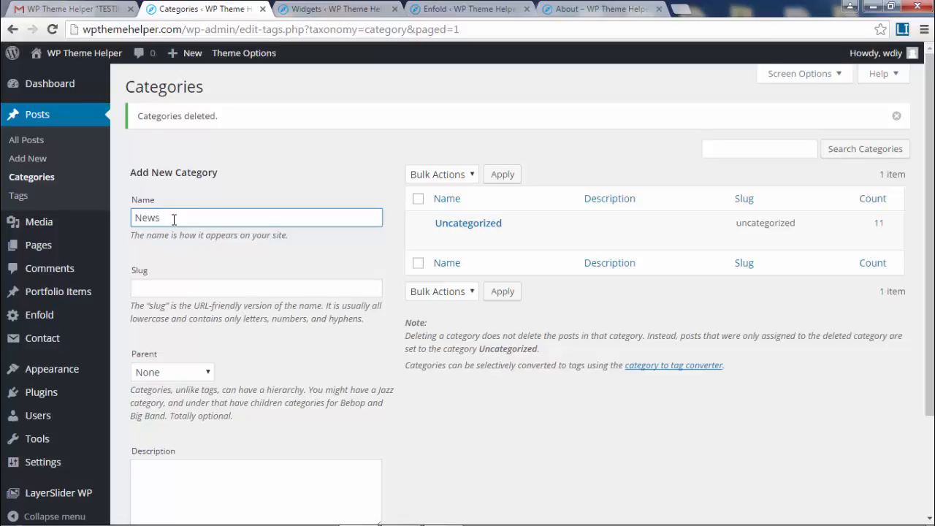
Add two new post categories named News and Short Stories
scroll(201, 414, down, 2)
click(205, 484)
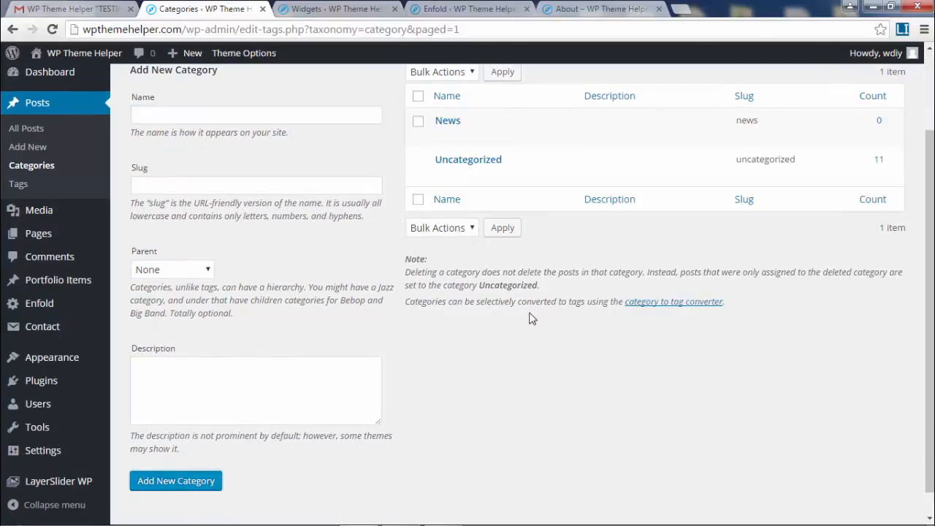
click(175, 116)
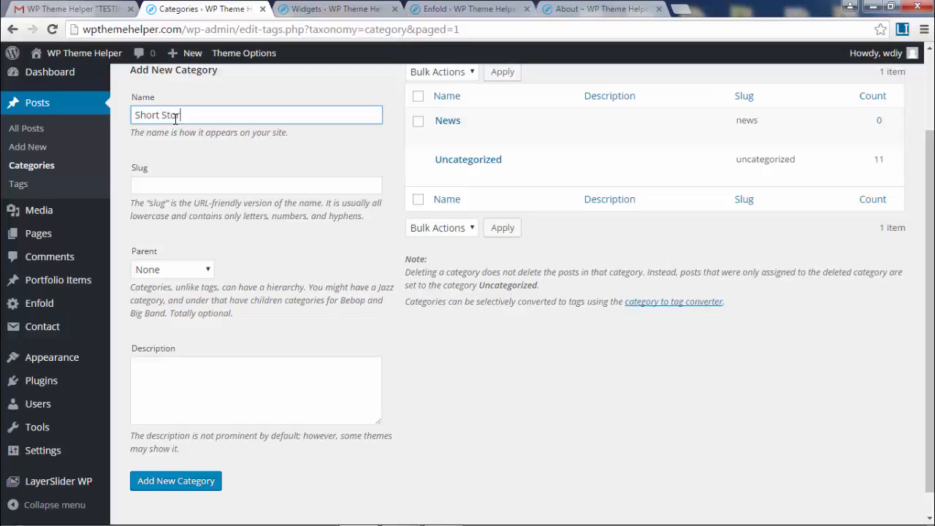
click(193, 483)
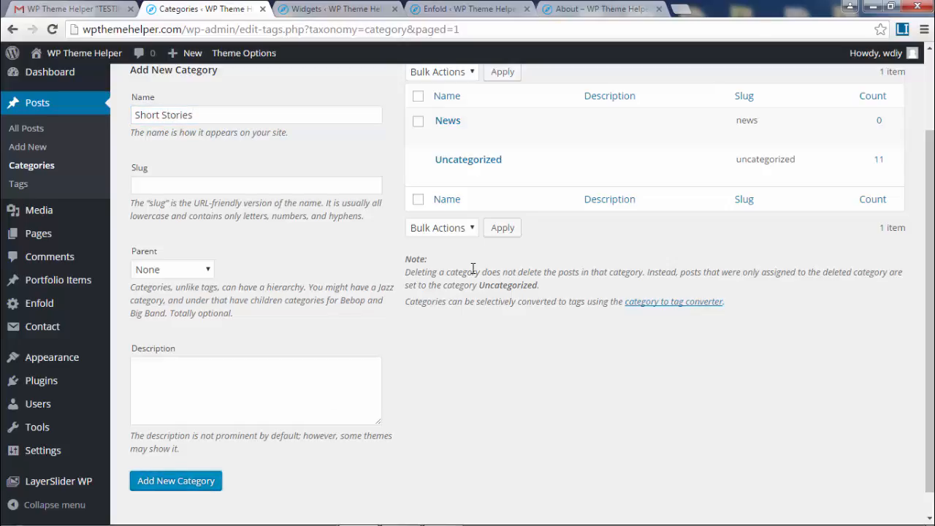
scroll(523, 186, up, 3)
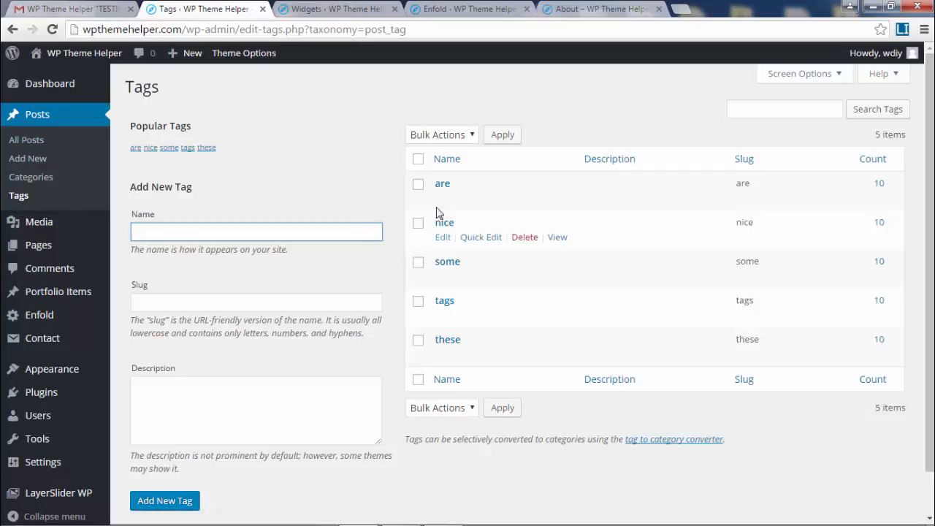
Delete all the existing post tags in bulk: are, nice, some, tags and these
click(418, 159)
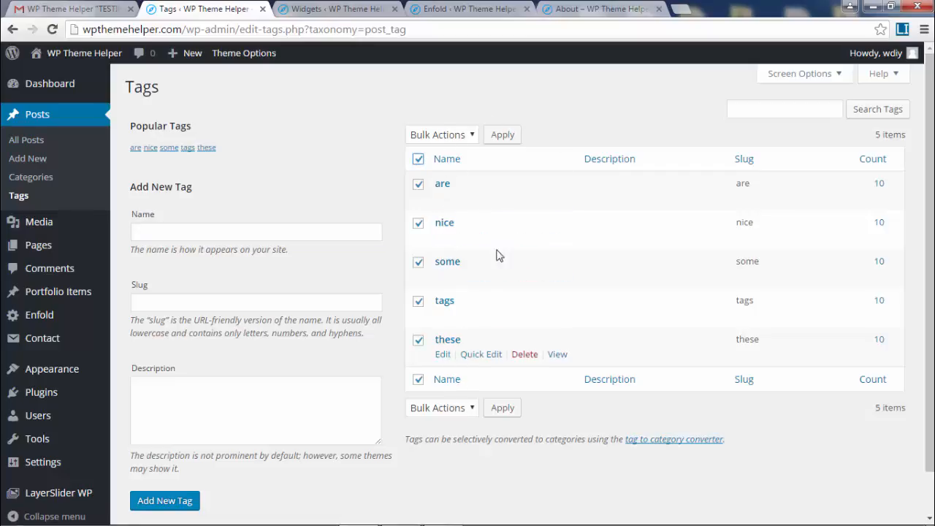
click(469, 138)
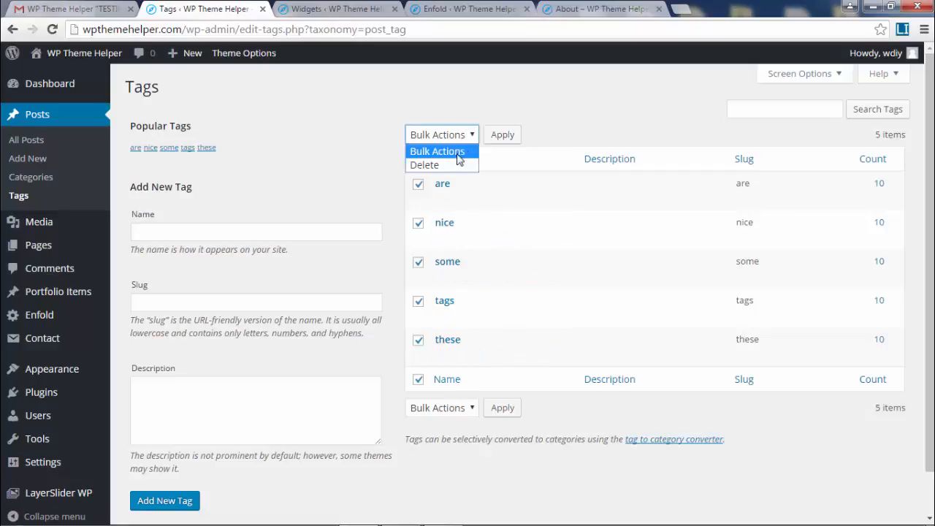
click(468, 164)
click(510, 138)
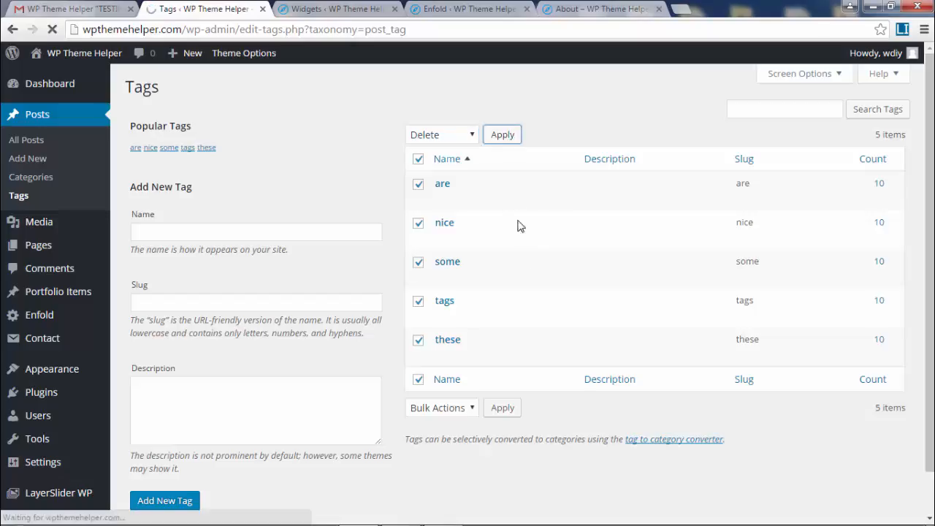
Move all existing posts to the Trash and empty it to delete them permanently
click(50, 180)
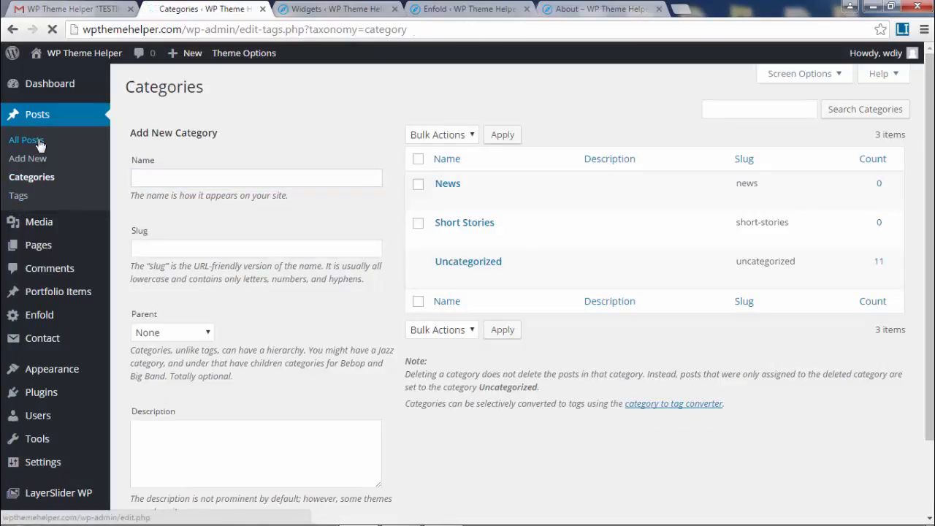
click(39, 142)
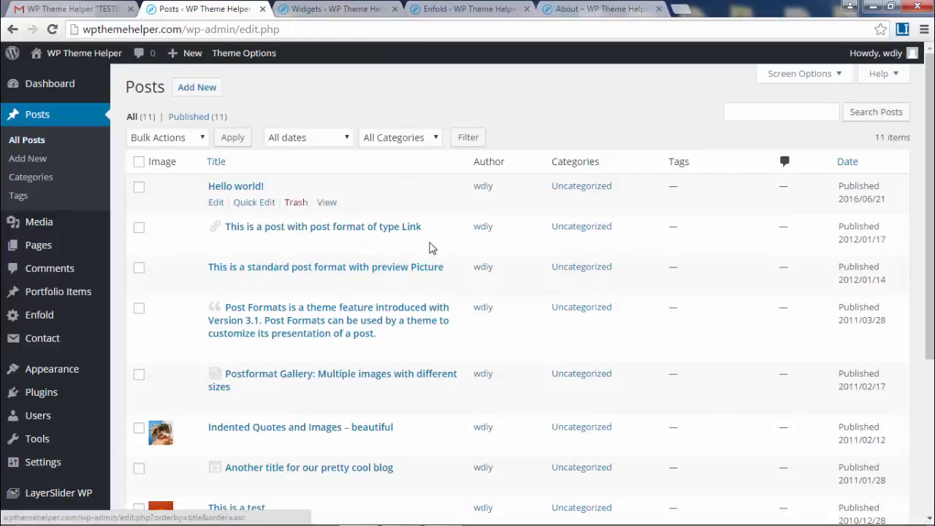
mouse_move(931, 73)
mouse_down()
mouse_move(934, 227)
mouse_move(932, 73)
mouse_up()
click(139, 162)
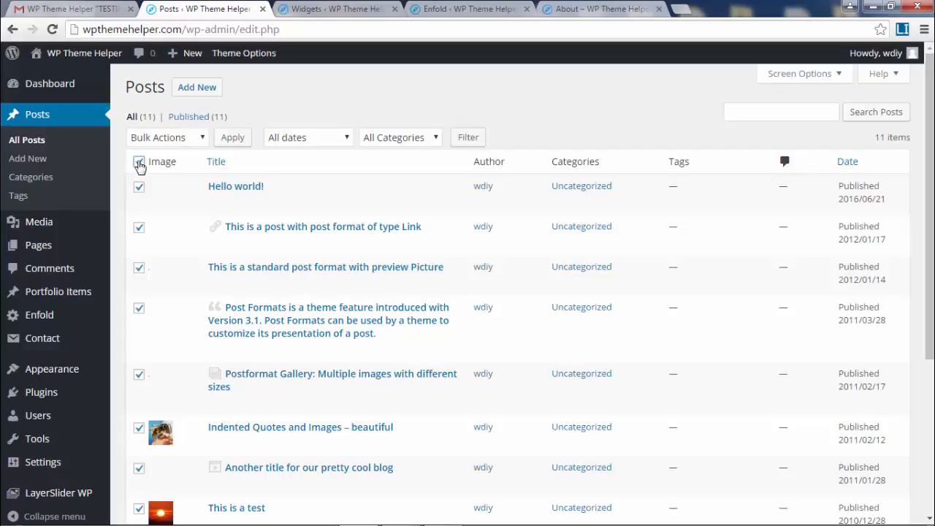
click(175, 143)
click(169, 180)
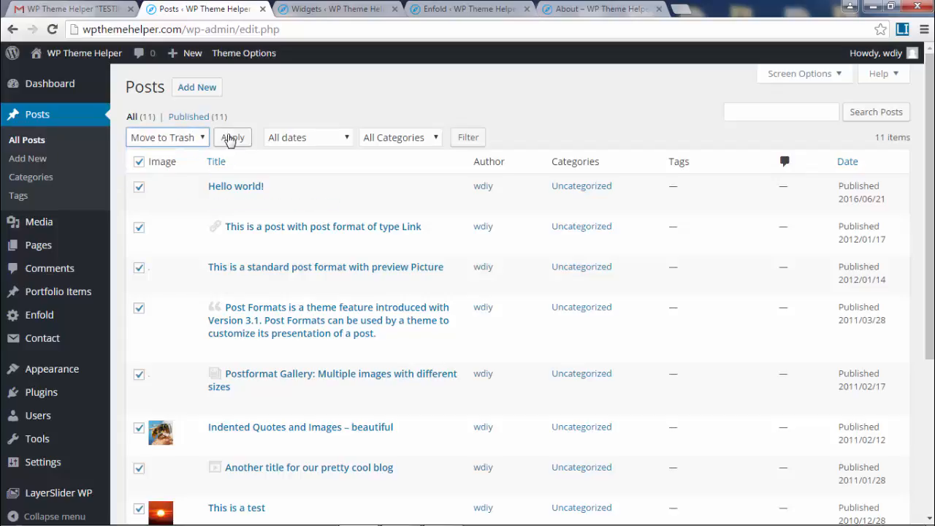
click(233, 137)
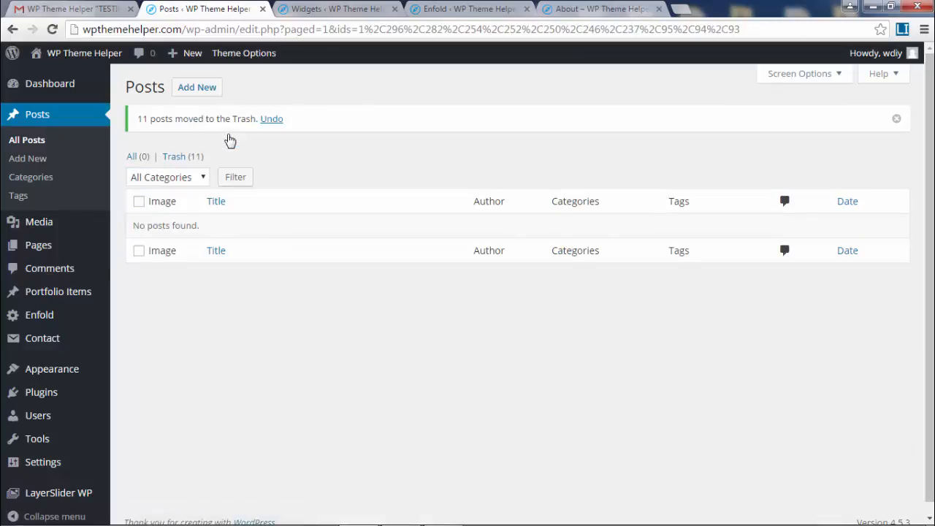
click(180, 157)
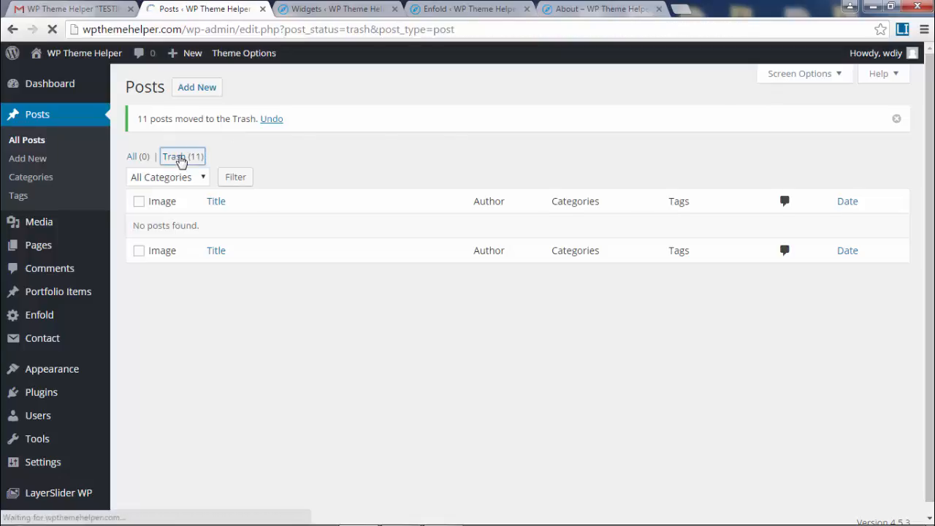
click(549, 137)
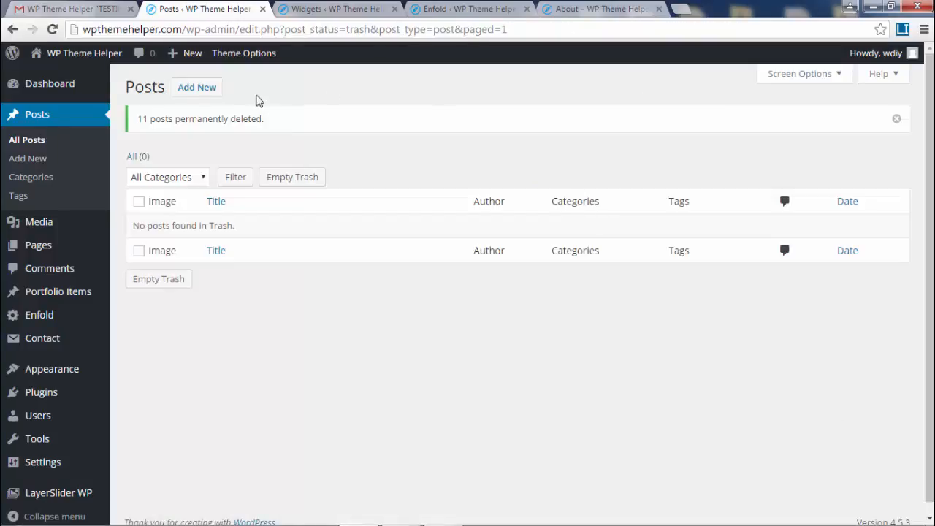
Start a new post titled "My first first blog post"
click(32, 165)
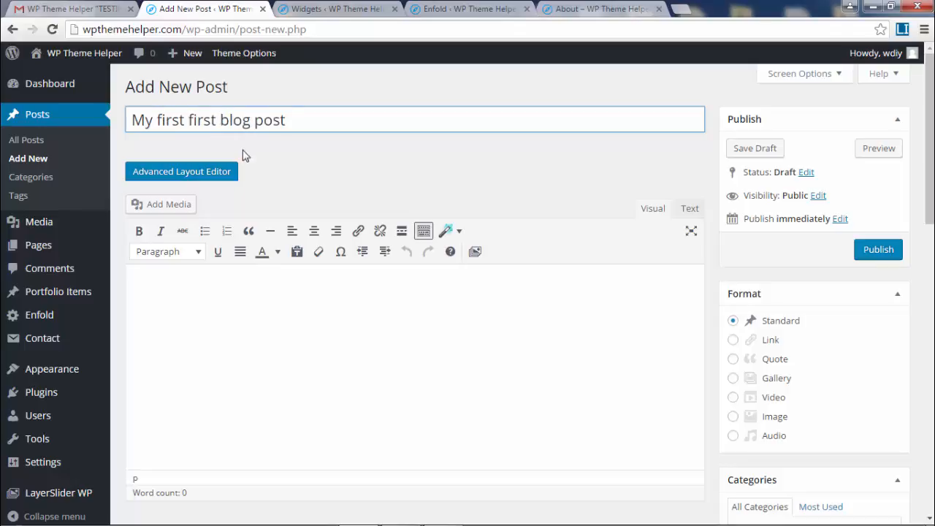
scroll(336, 249, down, 1)
click(358, 294)
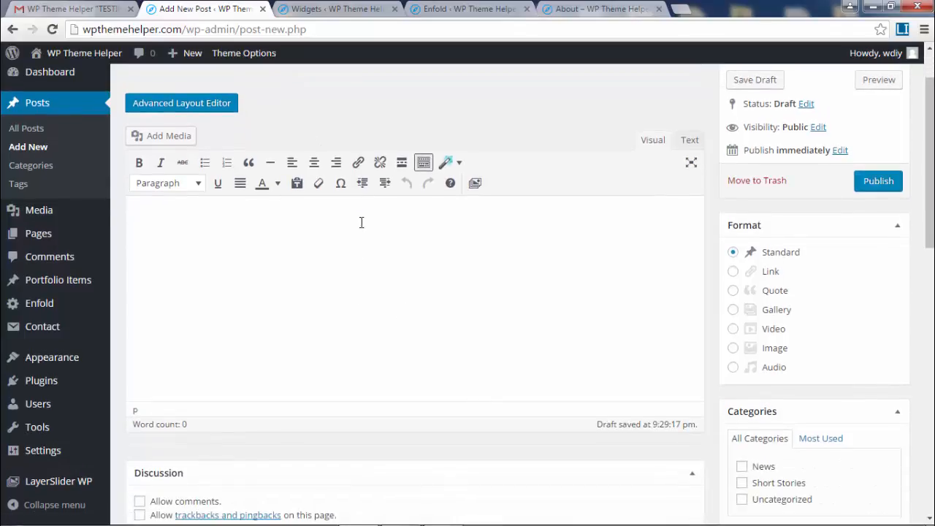
scroll(361, 222, down, 1)
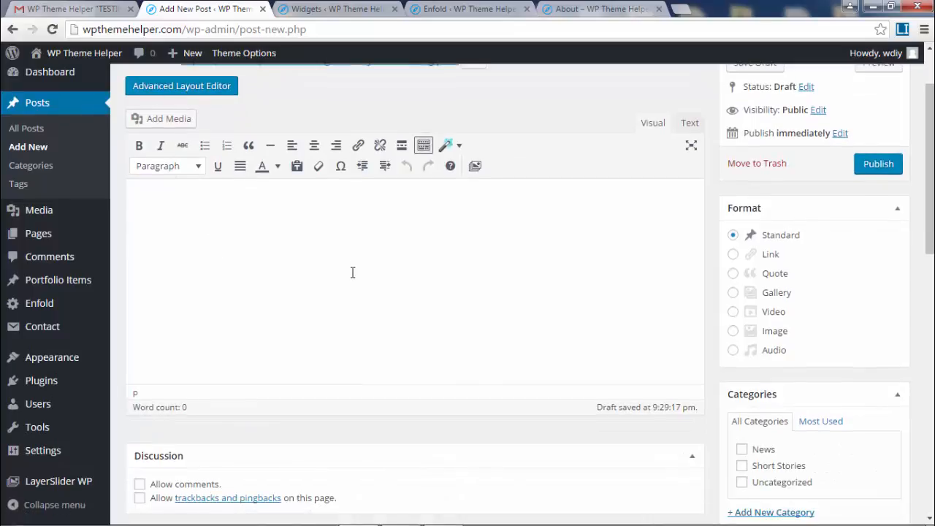
scroll(407, 296, up, 2)
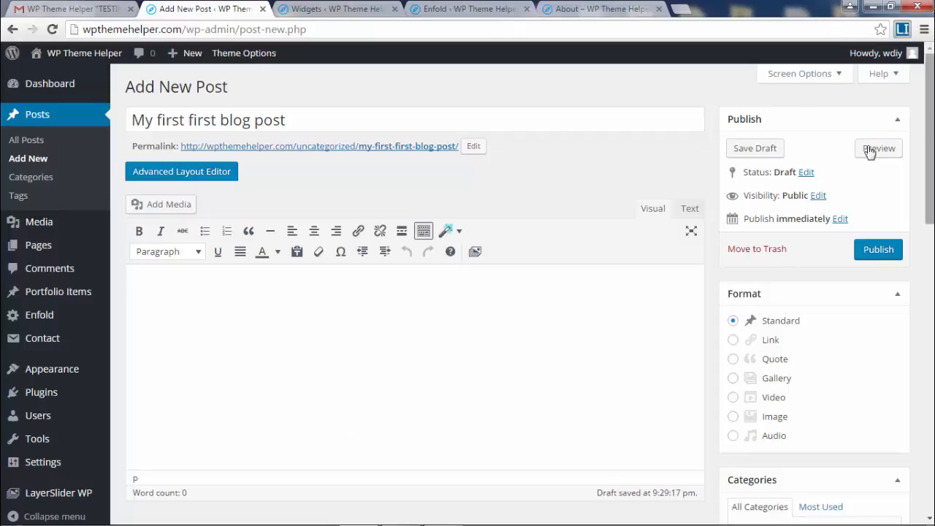
Copy a generated 10-sentence Lorem Ipsum paragraph and paste it twice into the body of the new post
click(904, 29)
right_click(646, 134)
click(674, 202)
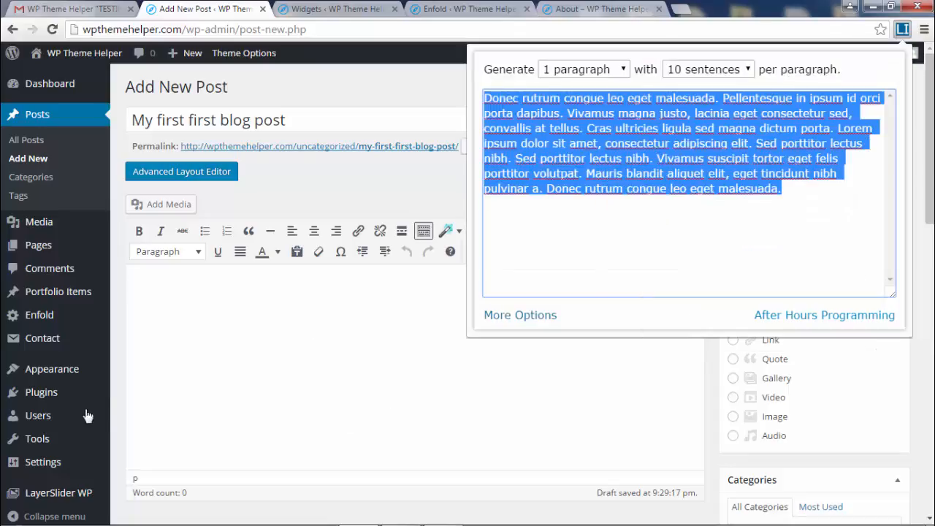
click(287, 347)
right_click(287, 347)
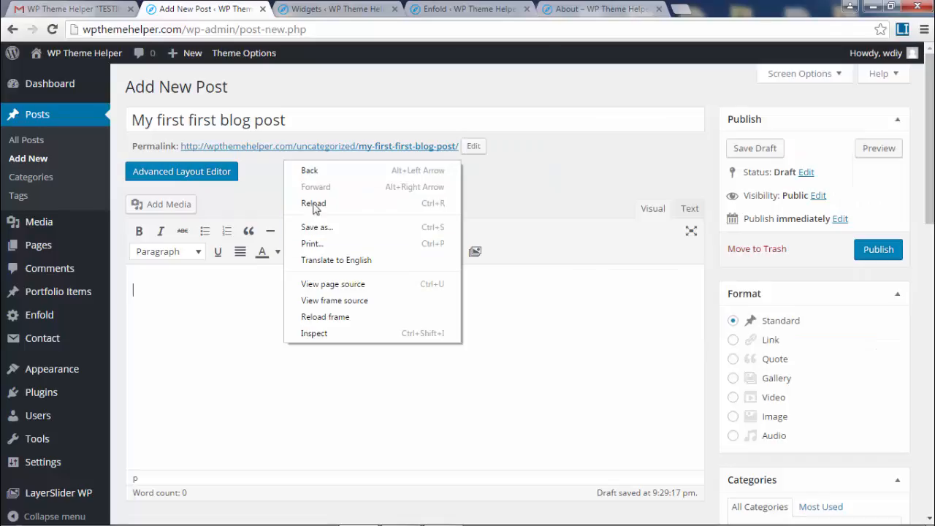
click(175, 281)
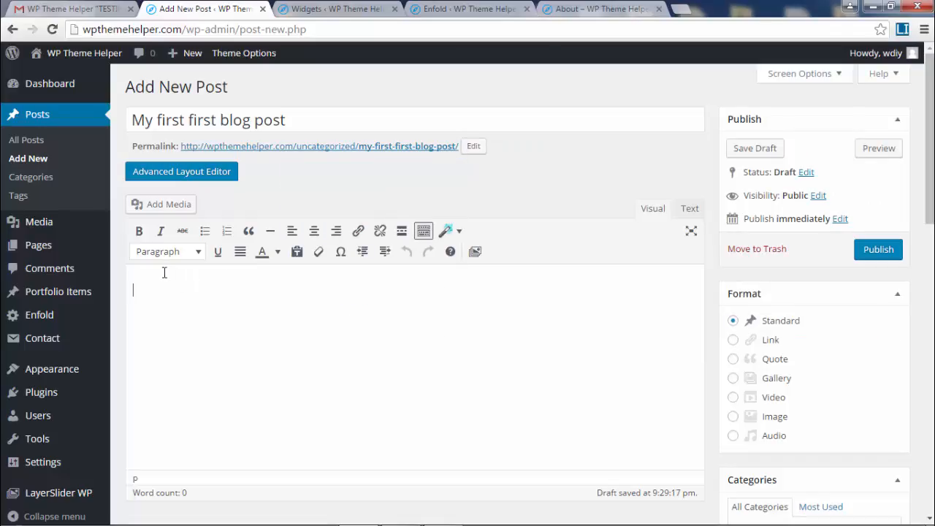
key(ctrl+v)
key(ctrl+v)
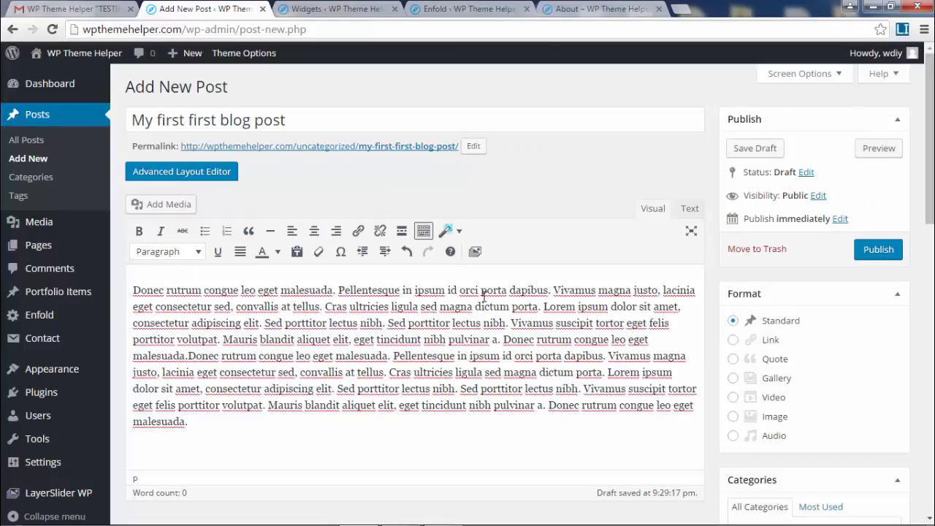
Assign the post to the Short Stories category and set the railway sunset photo from the Images - Blog media category as its featured image
scroll(422, 322, down, 3)
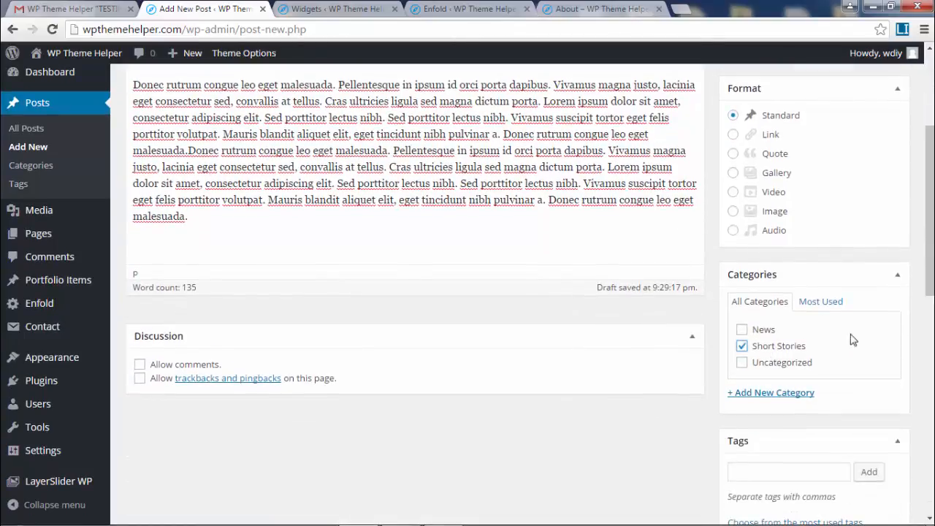
scroll(853, 339, down, 6)
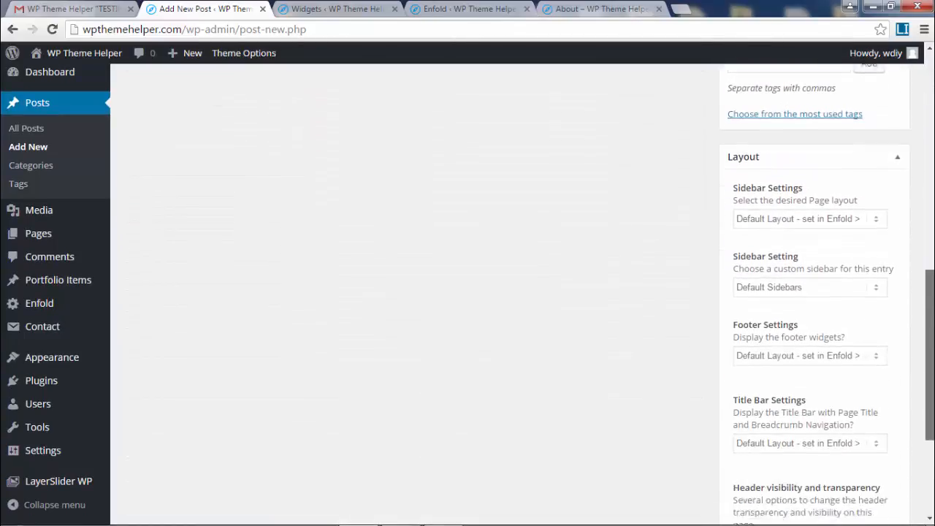
scroll(819, 520, down, 3)
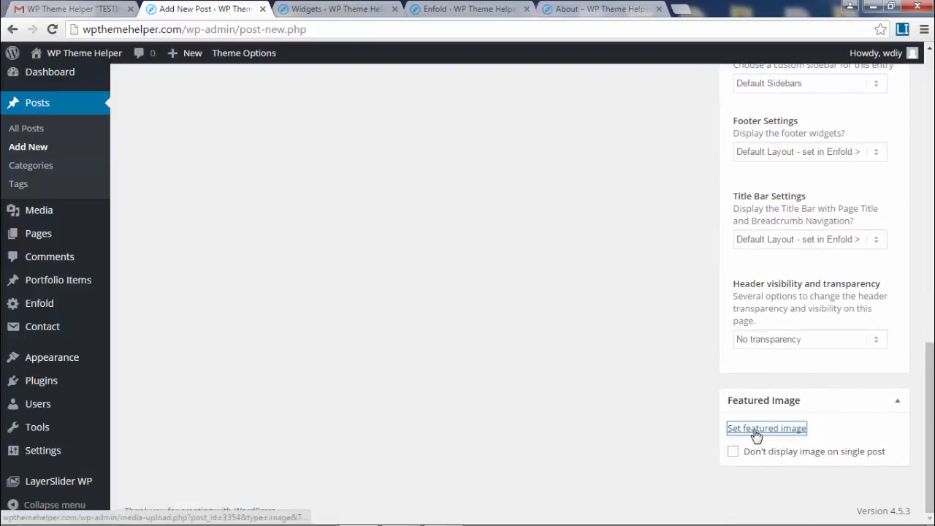
click(755, 436)
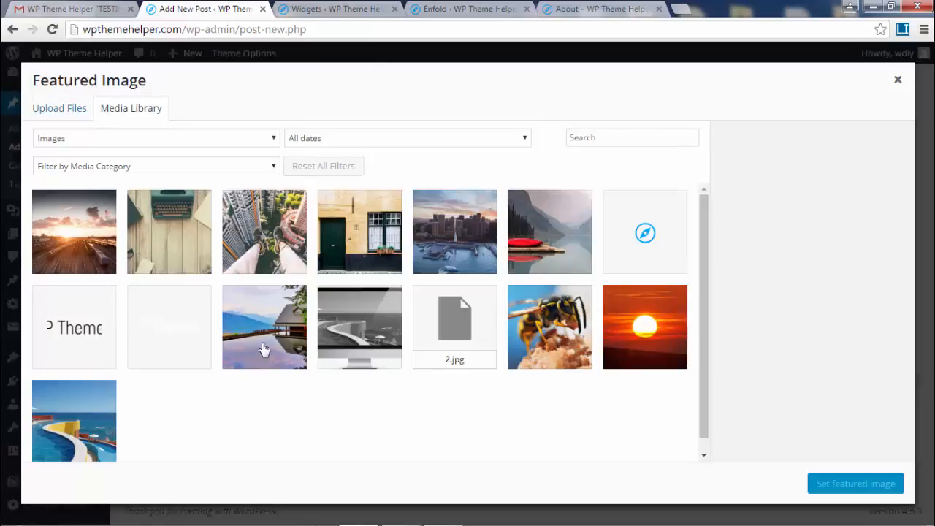
click(178, 167)
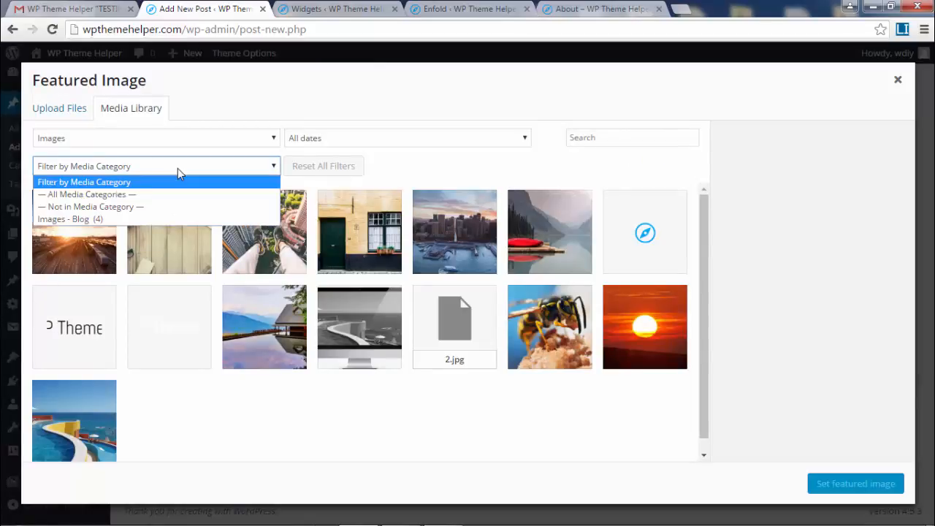
click(103, 221)
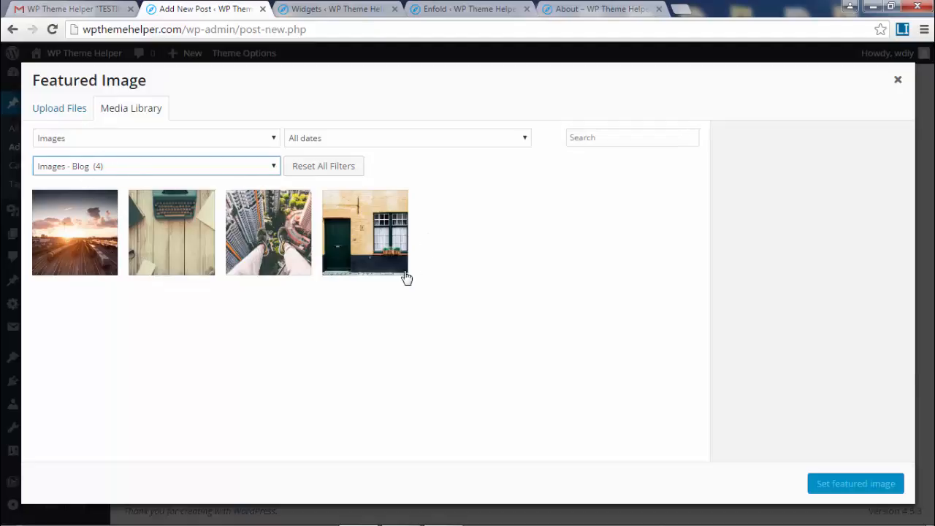
click(101, 233)
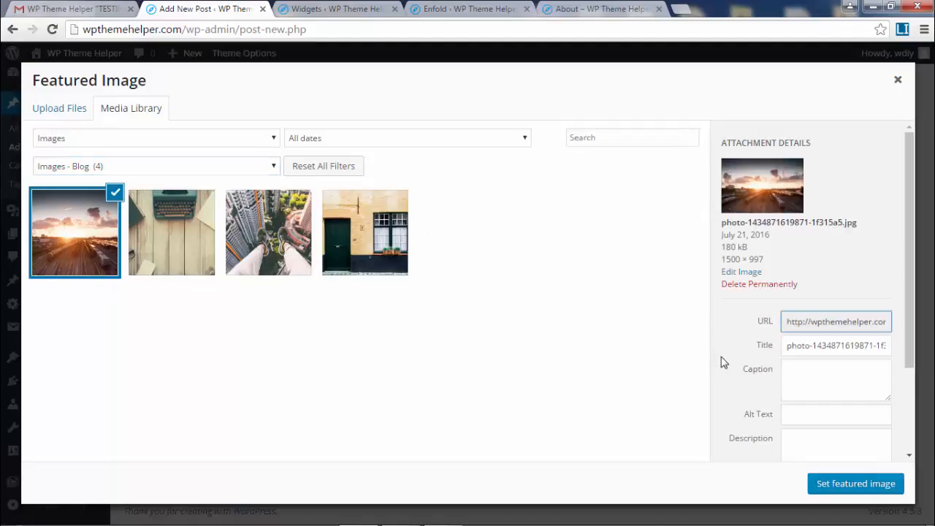
scroll(724, 363, down, 3)
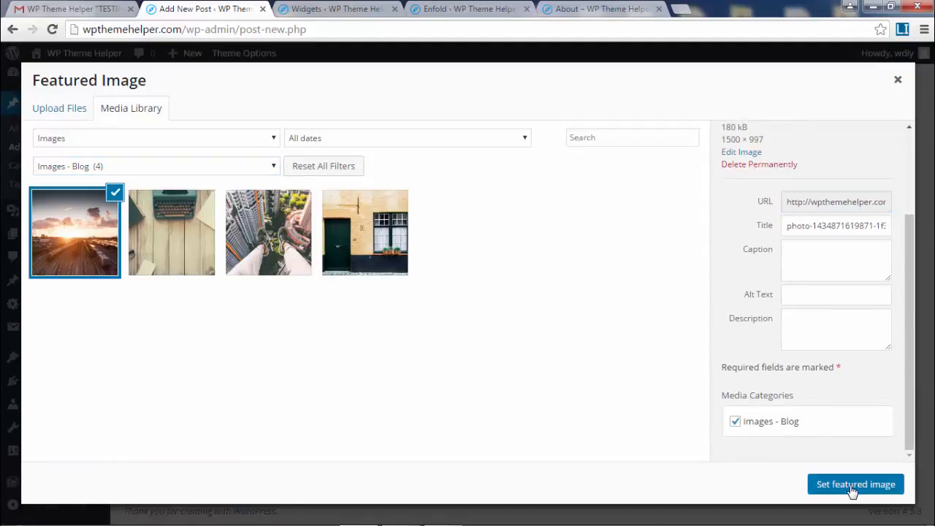
click(853, 486)
scroll(852, 491, down, 3)
scroll(468, 293, up, 10)
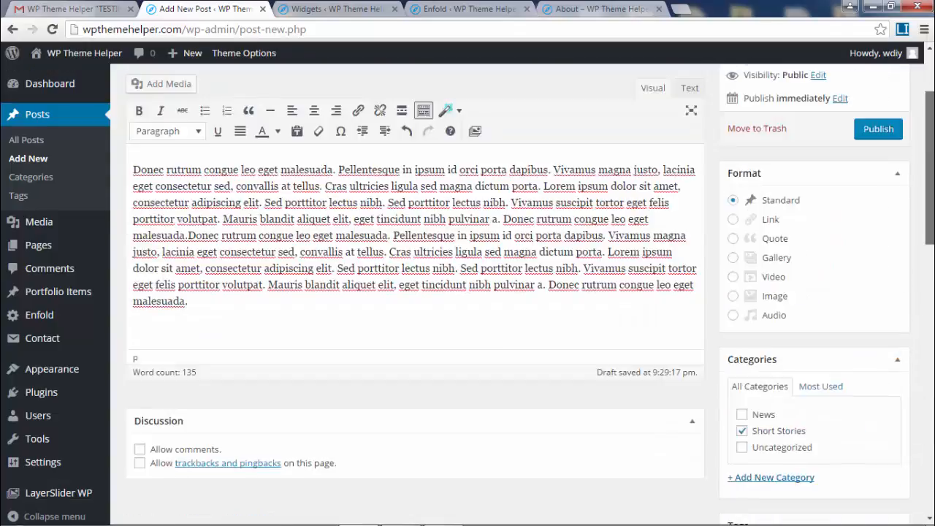
Publish the post, open its permalink in a new browser tab and review the live page down to the share links
click(878, 250)
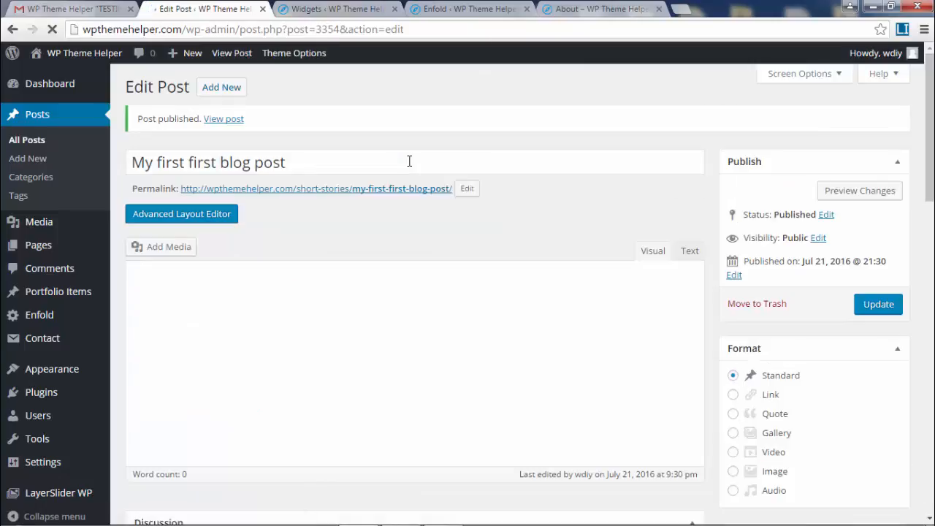
right_click(337, 191)
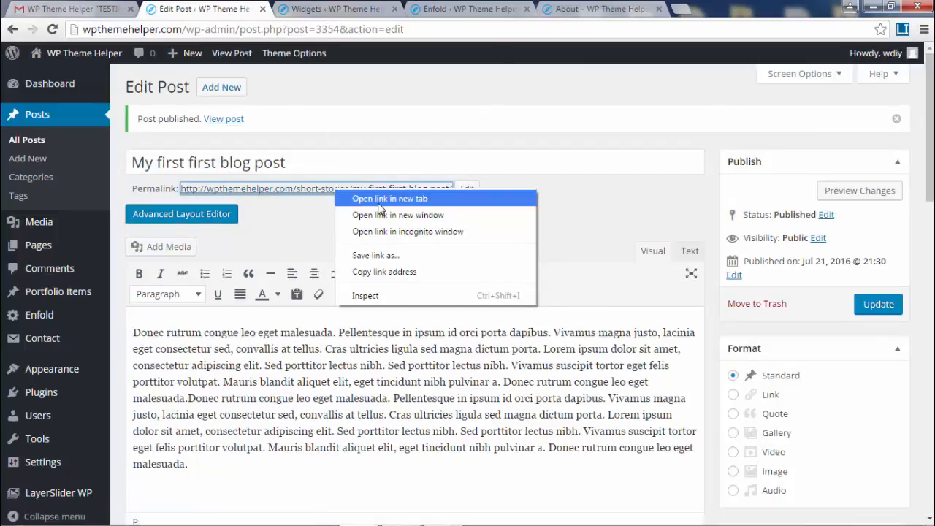
click(380, 200)
click(344, 9)
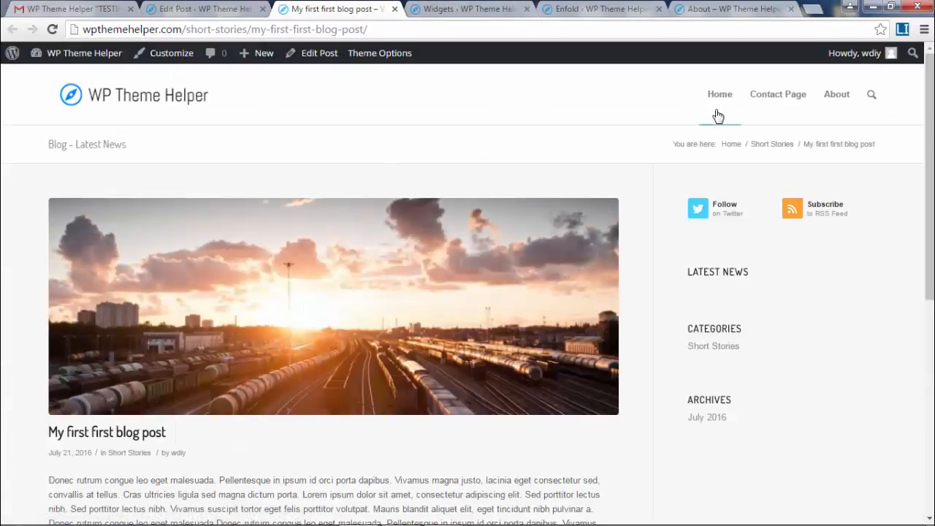
scroll(405, 417, down, 2)
scroll(406, 417, down, 3)
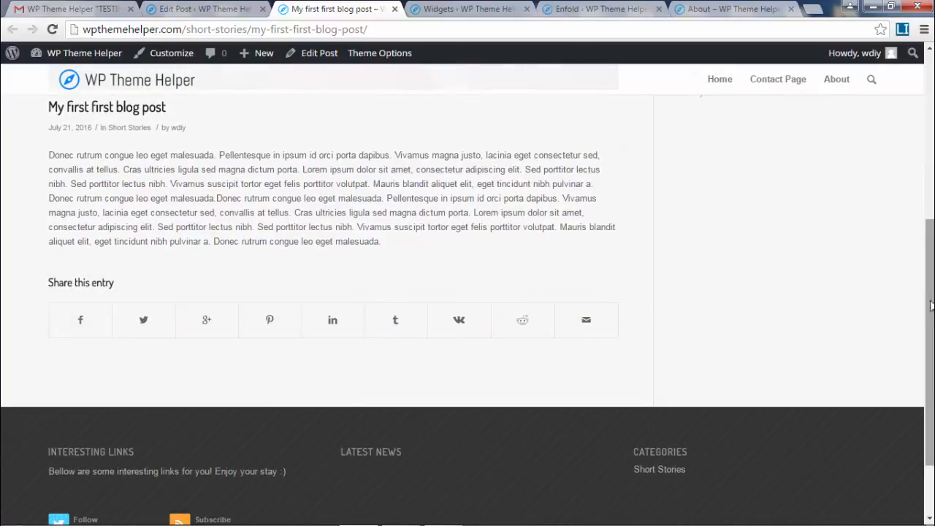
scroll(647, 314, down, 2)
scroll(468, 292, up, 6)
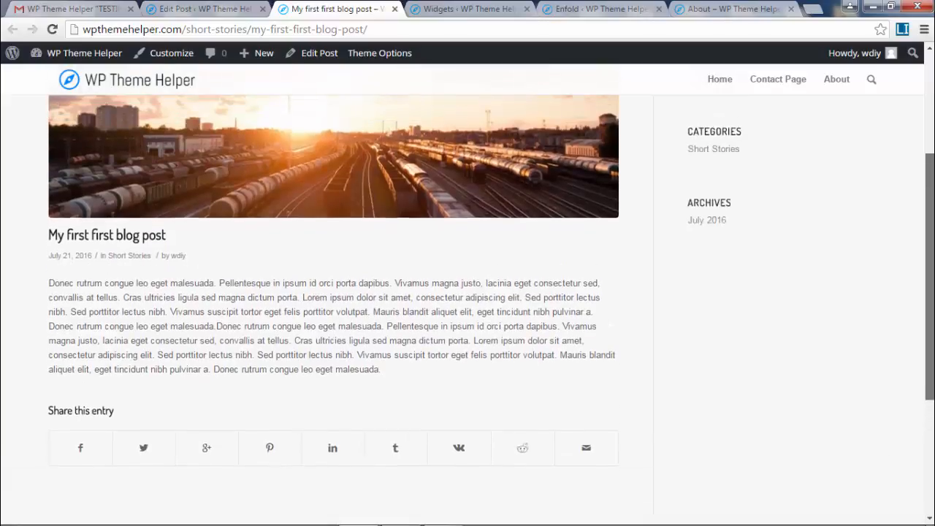
scroll(468, 293, down, 5)
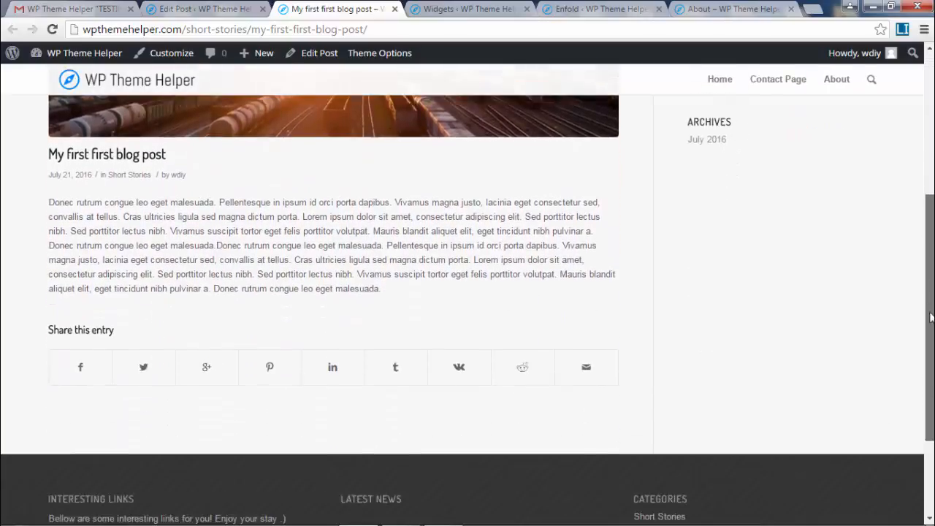
scroll(468, 293, up, 1)
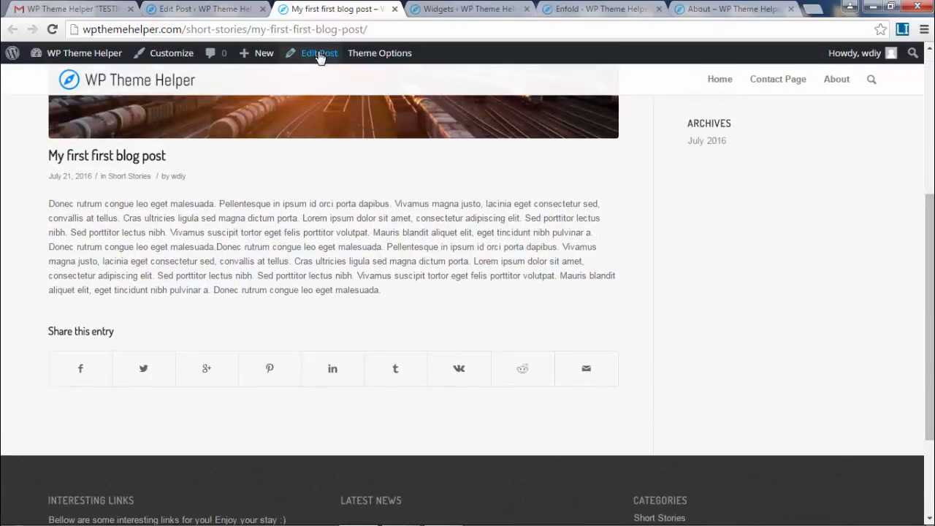
In the theme's Blog Layout options, disable the Pinterest, Linkedin, Reddit, VK and Email share links and save all changes
mouse_move(387, 58)
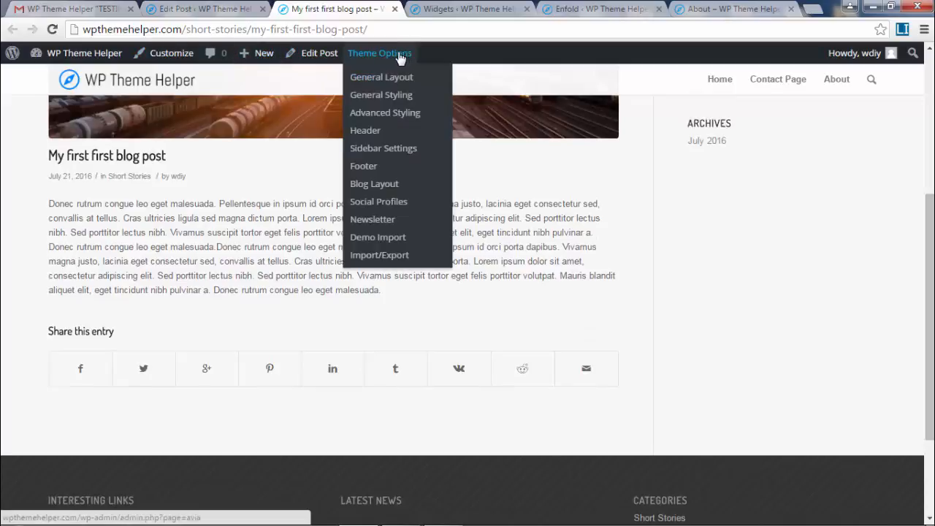
click(384, 185)
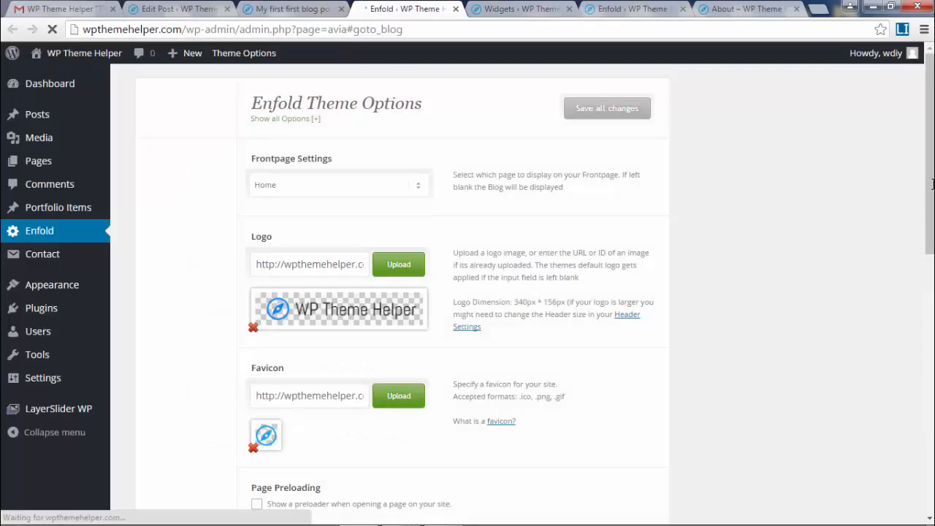
scroll(453, 173, down, 7)
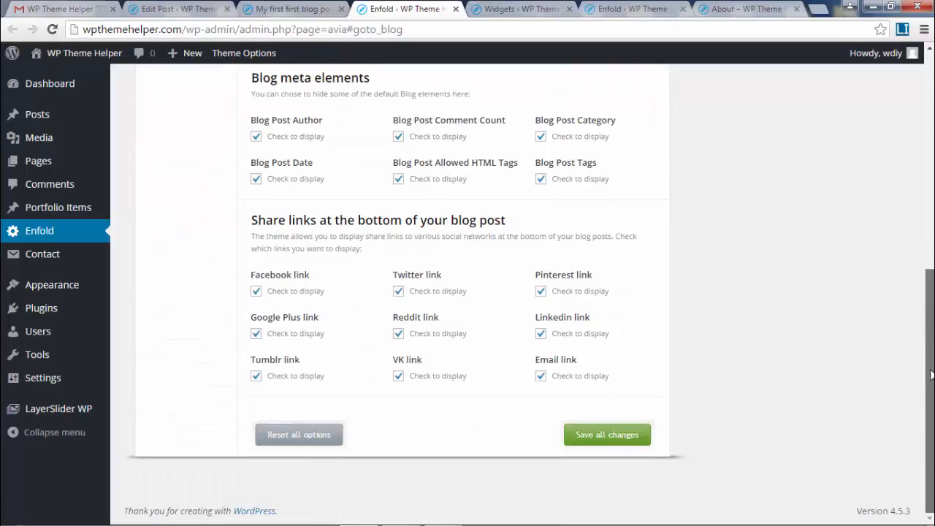
drag(255, 223, 519, 234)
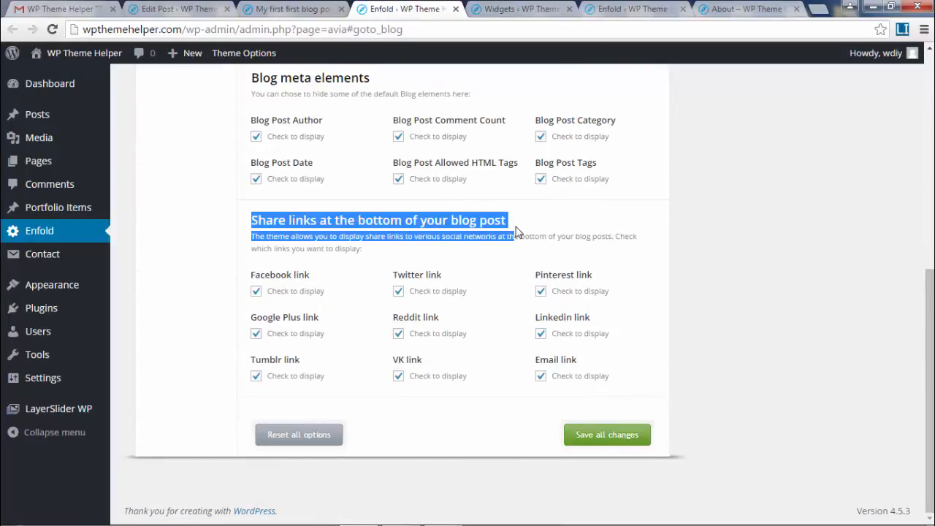
click(283, 219)
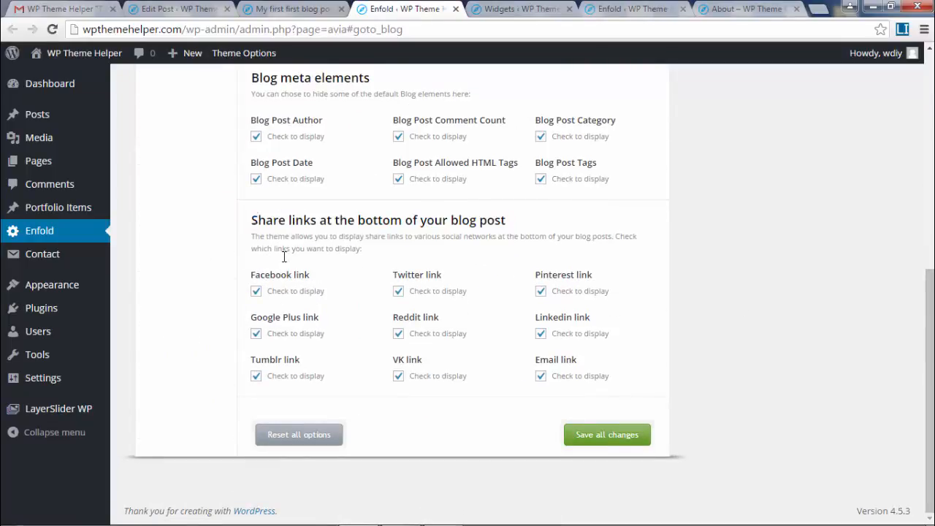
click(541, 377)
click(541, 334)
click(540, 292)
click(398, 334)
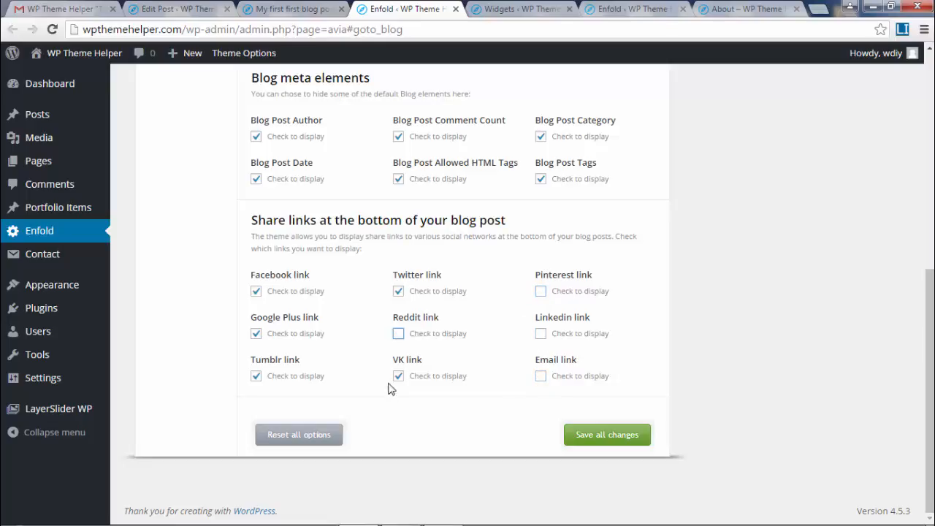
click(398, 376)
click(588, 434)
Close the Widgets, older Enfold Theme Options and About browser tabs
click(523, 9)
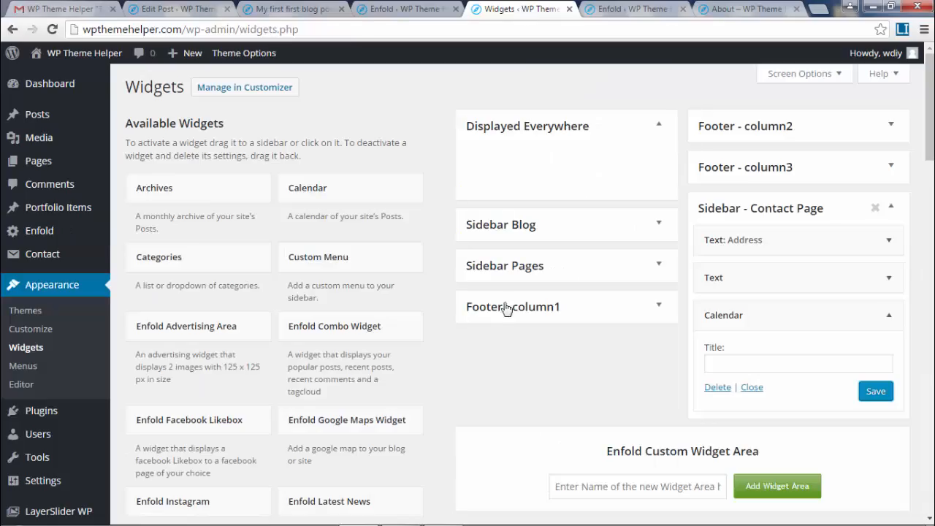
click(568, 9)
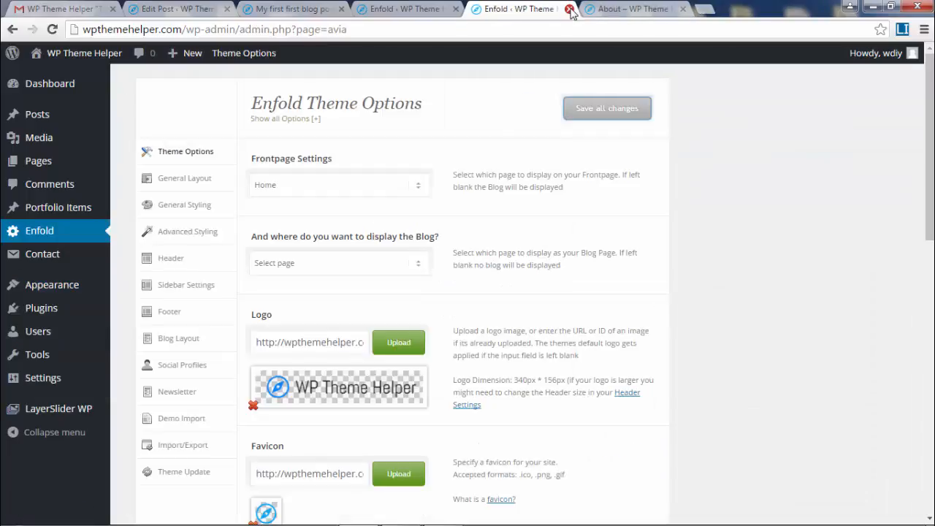
click(568, 10)
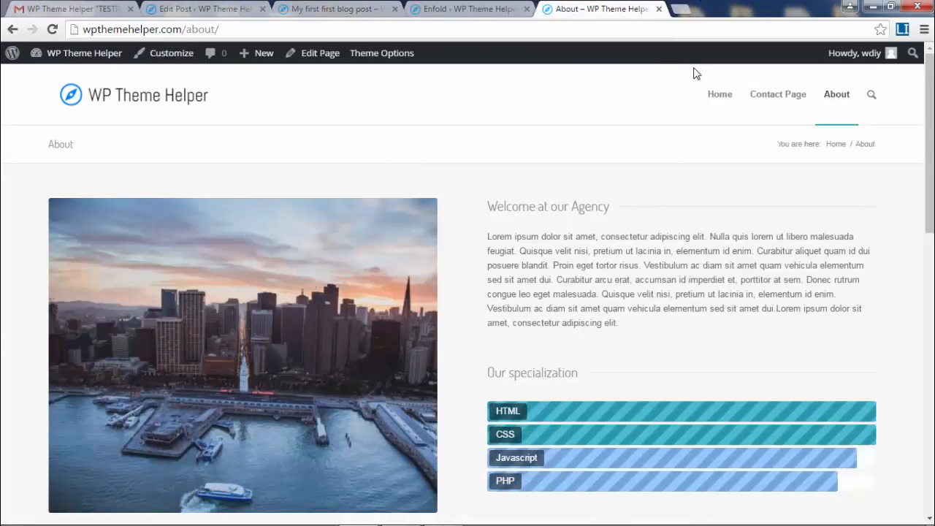
click(659, 9)
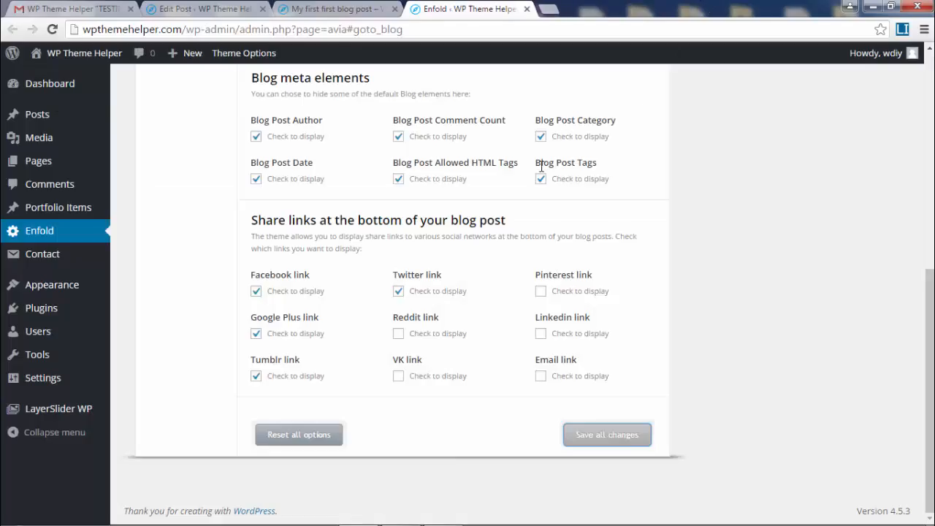
Reload the published first blog post and check its share links and overall page layout
click(363, 8)
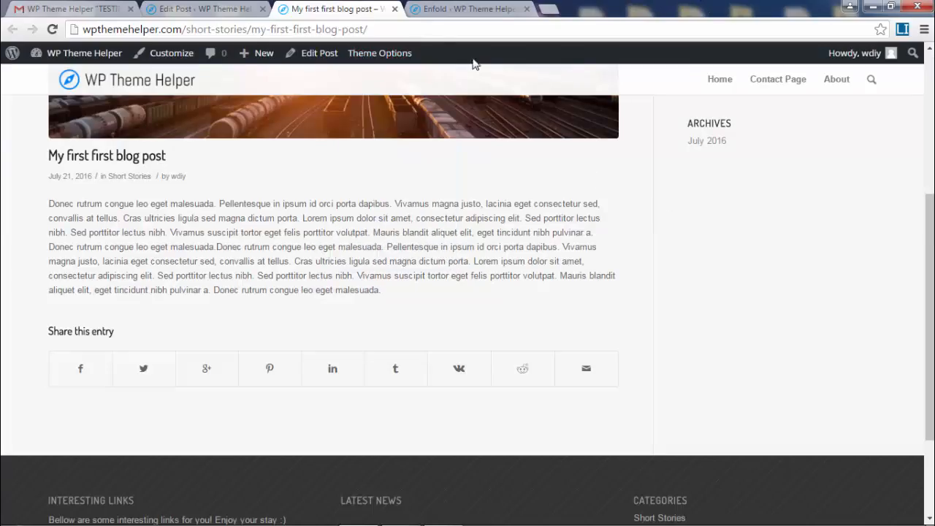
click(53, 30)
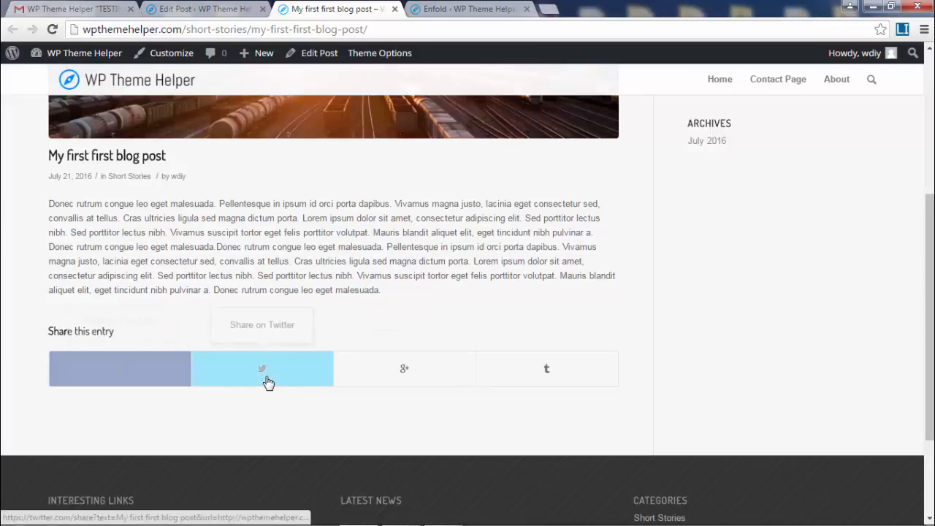
scroll(761, 362, up, 2)
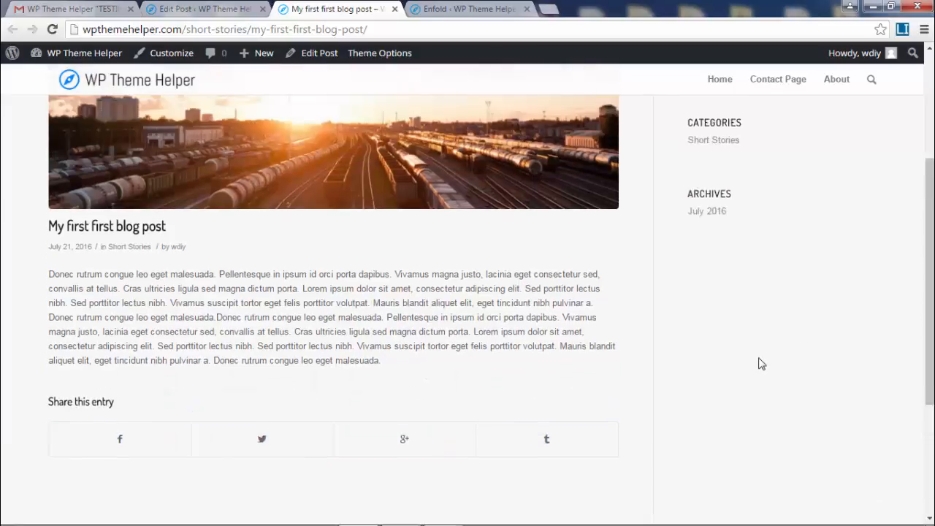
drag(931, 340, 932, 219)
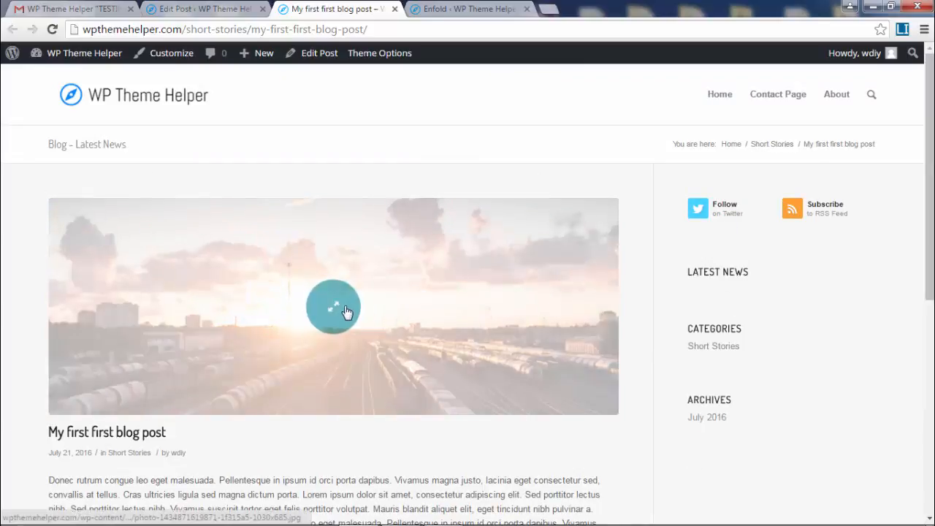
Start another new post from the posts list and title it "My second blog post - best post ever"
click(202, 11)
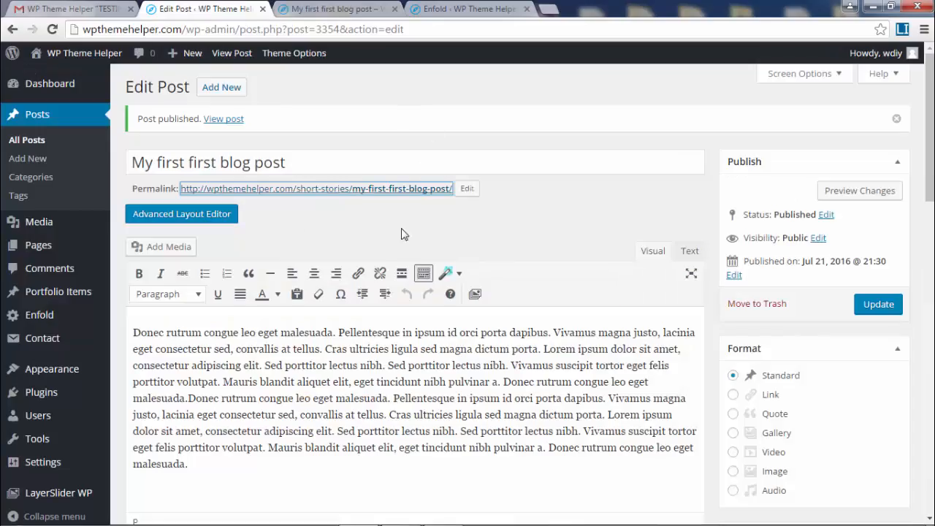
click(33, 141)
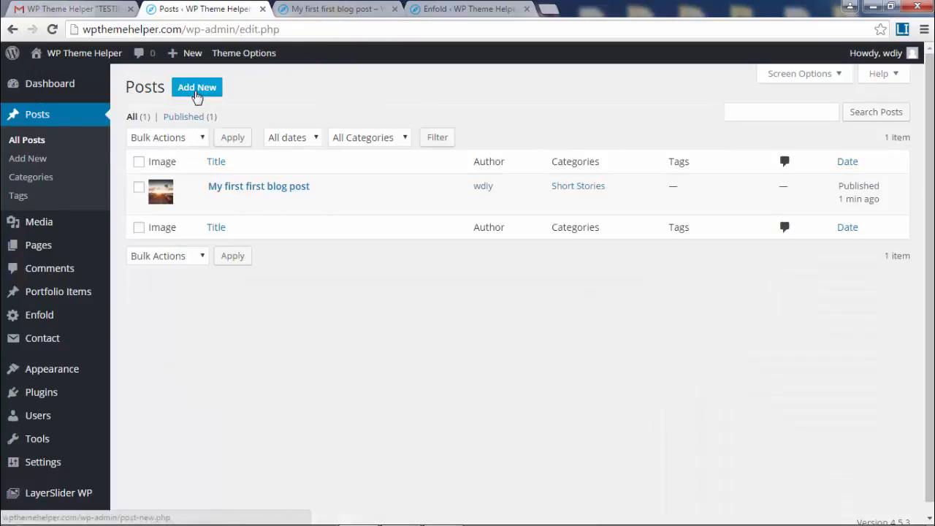
click(194, 90)
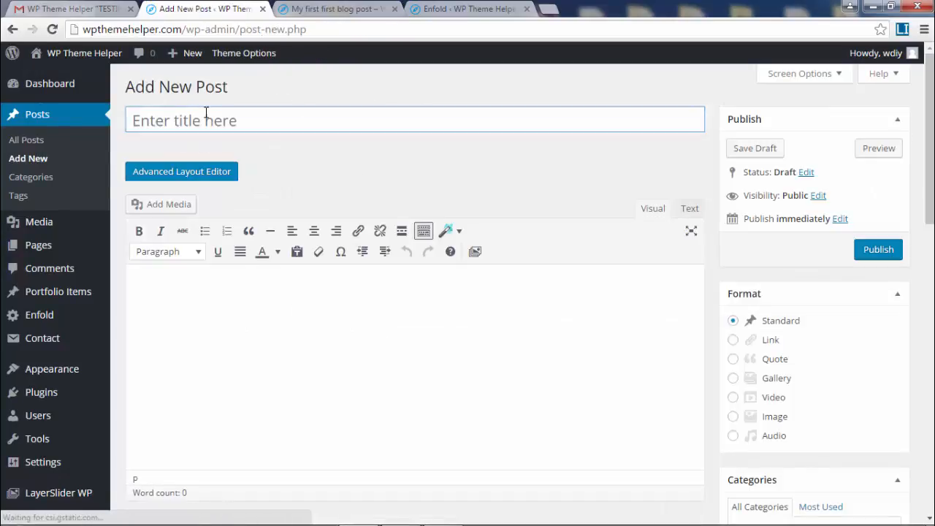
text(S)
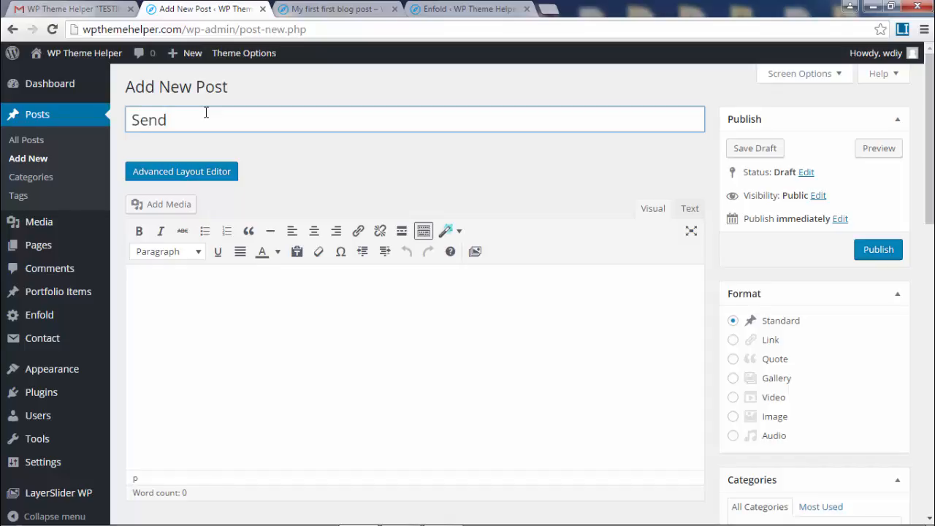
text(econd blog post)
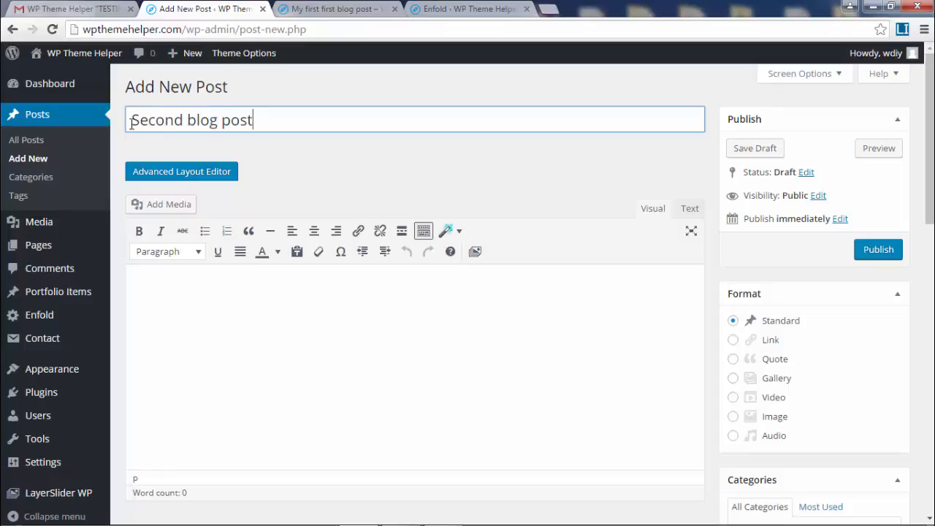
text(y)
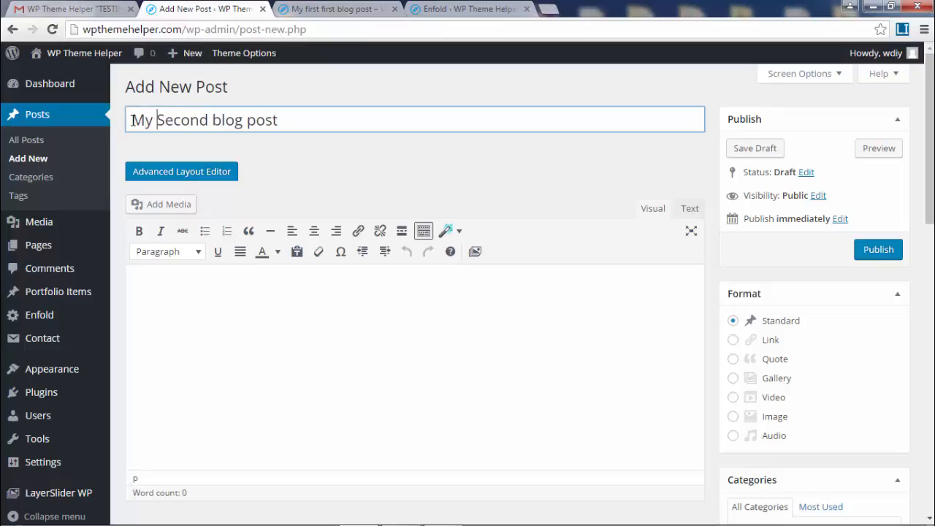
key(Delete)
text(s)
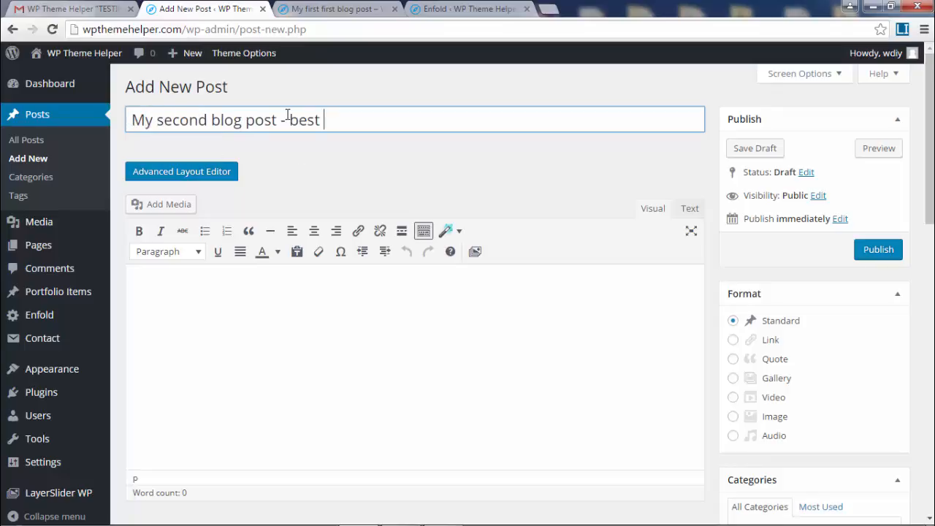
Generate one 10-sentence Lorem Ipsum paragraph, copy it and paste it twice into the second post's body
click(402, 293)
click(904, 29)
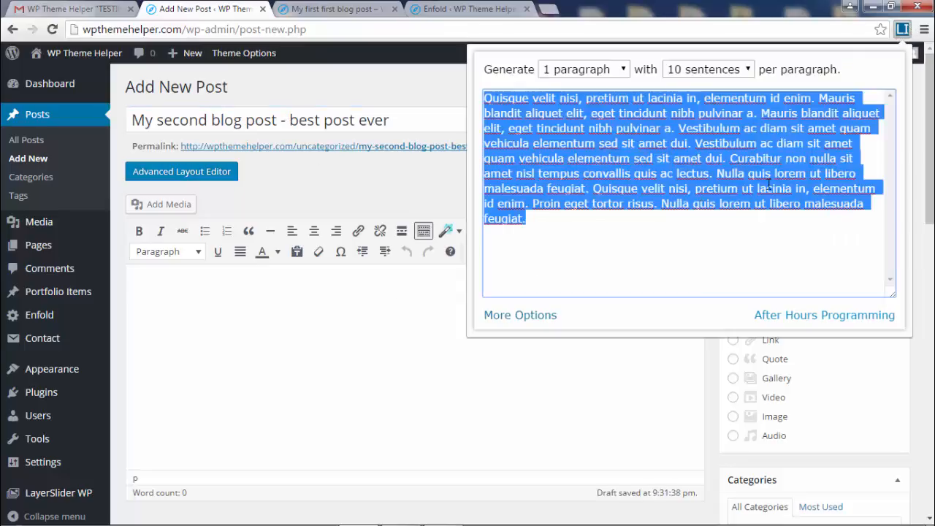
right_click(625, 146)
click(671, 211)
right_click(417, 330)
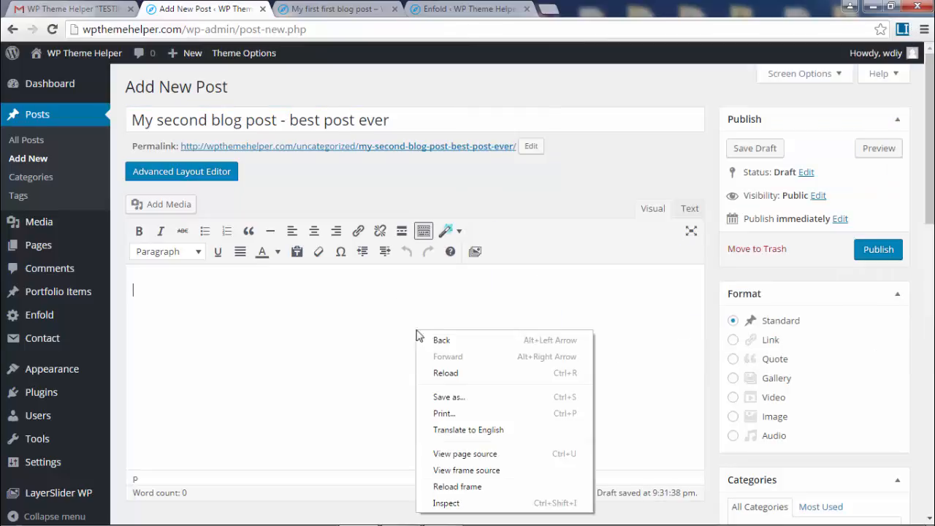
click(290, 277)
right_click(277, 272)
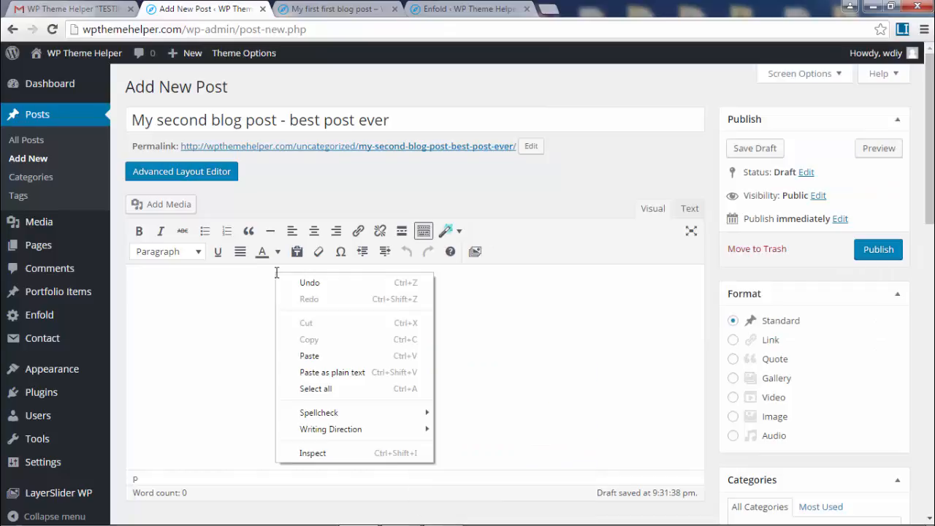
click(341, 358)
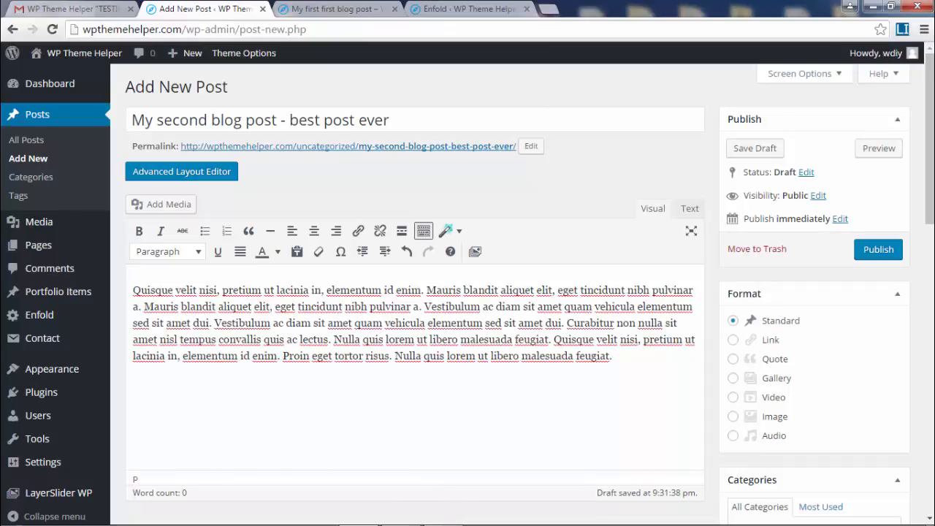
key(ctrl+v)
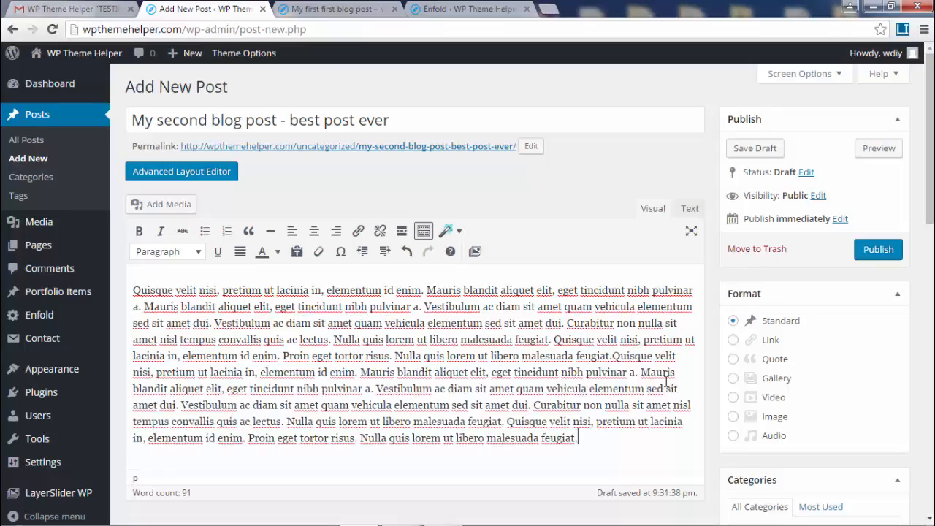
Assign the second post to the News category
scroll(817, 371, down, 3)
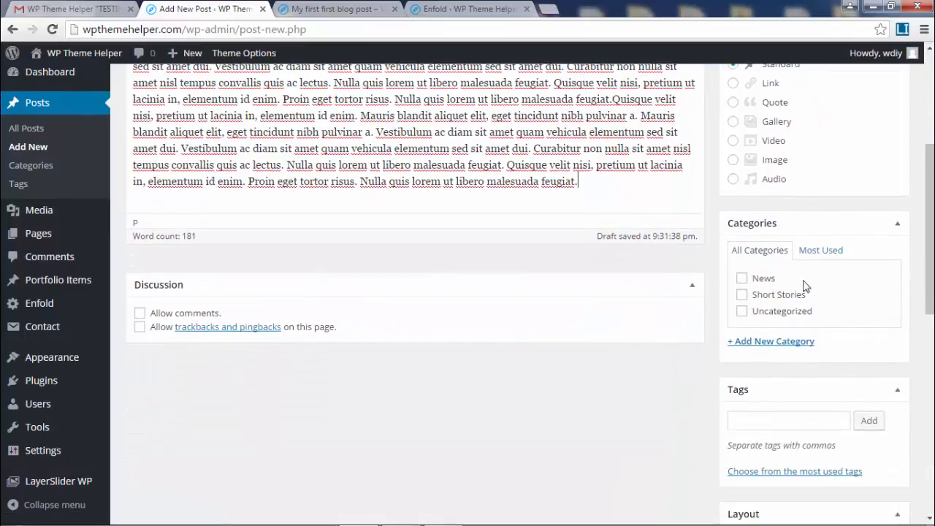
scroll(409, 292, down, 2)
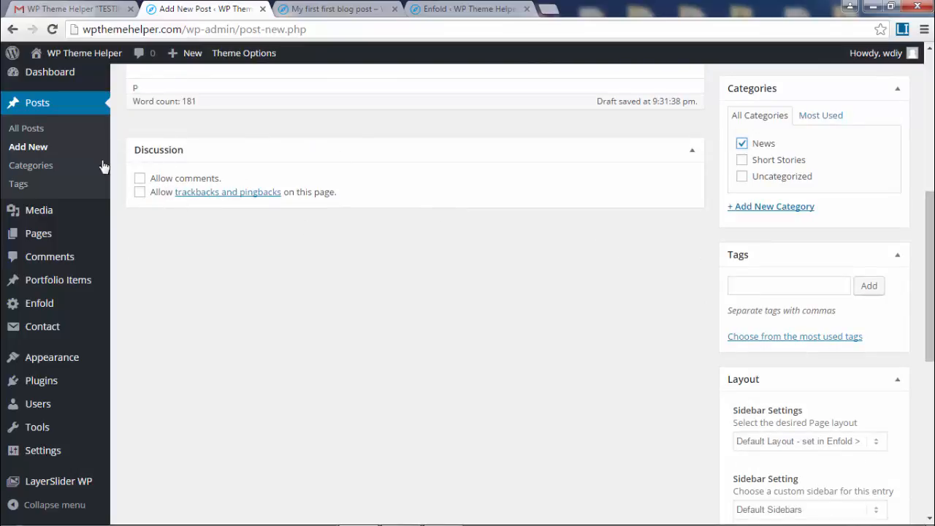
Check which boxes are enabled in the second post's screen options, including Featured Image
scroll(180, 171, up, 5)
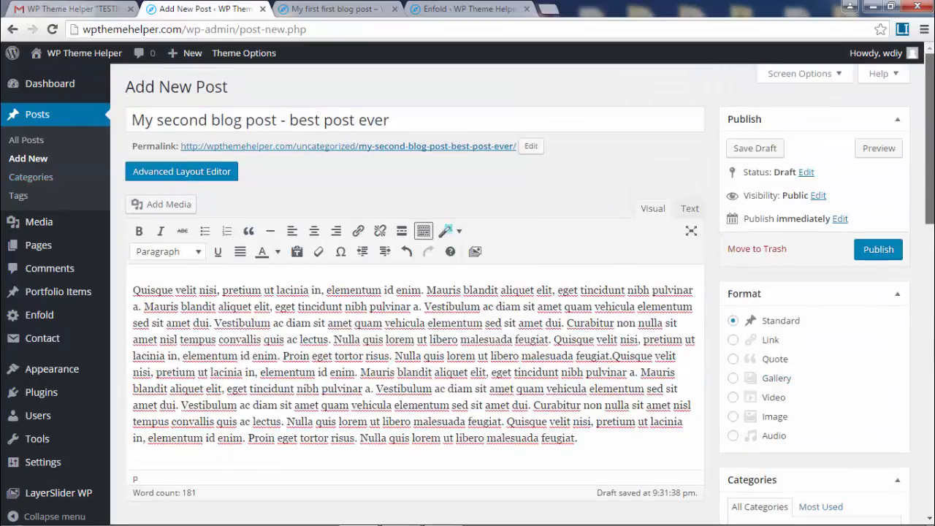
click(825, 76)
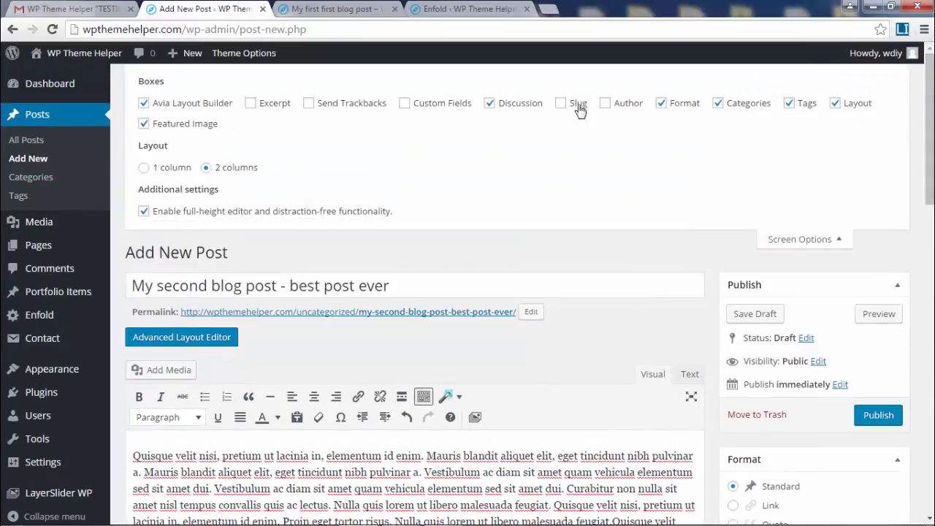
click(822, 241)
Set the typewriter photo from the Images - Blog media category as the second post's featured image and publish the post
scroll(822, 244, down, 4)
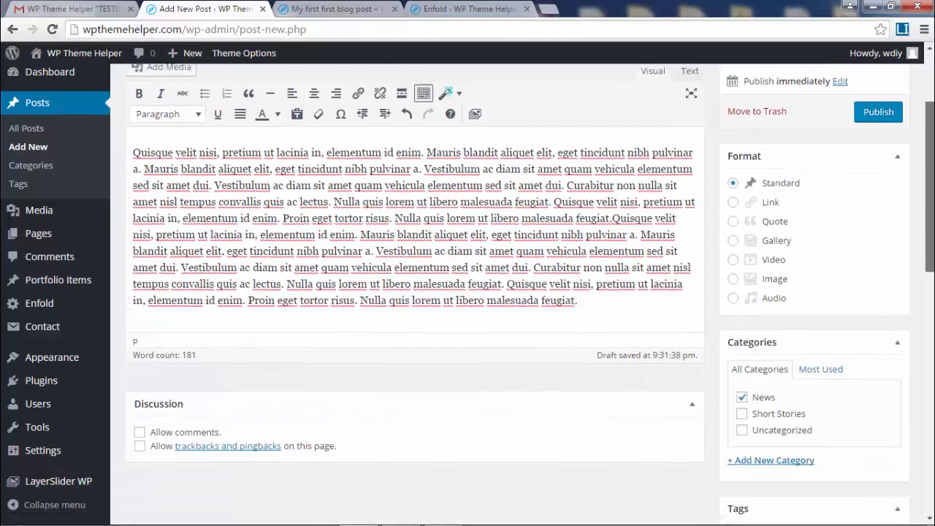
scroll(772, 436, down, 9)
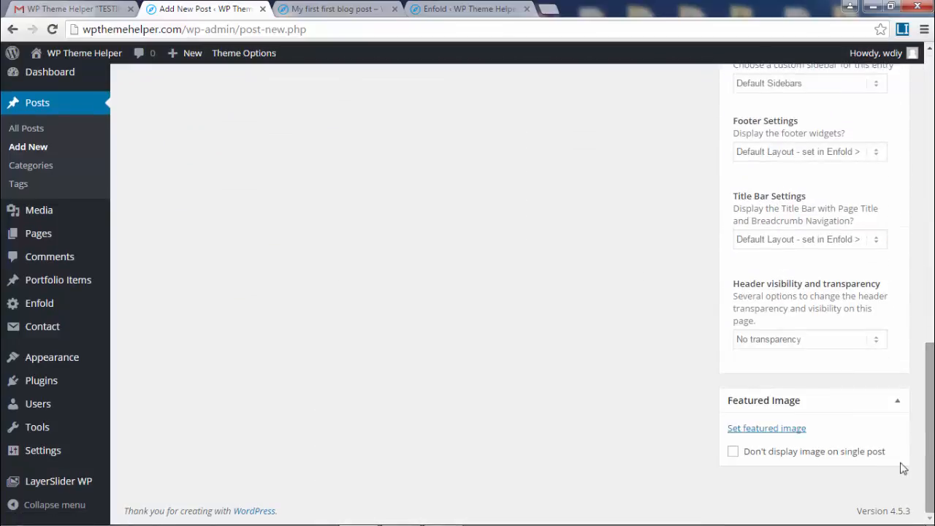
click(772, 437)
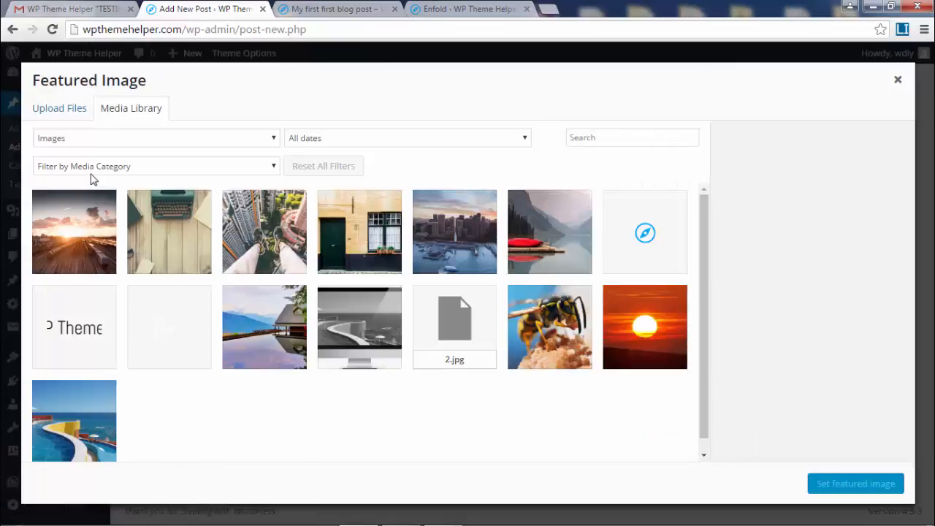
click(89, 167)
click(73, 220)
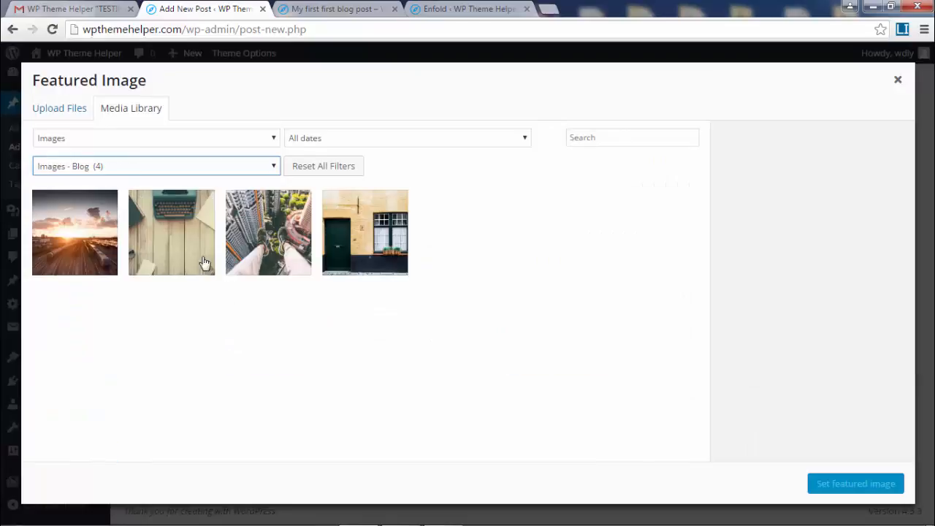
click(168, 241)
click(856, 483)
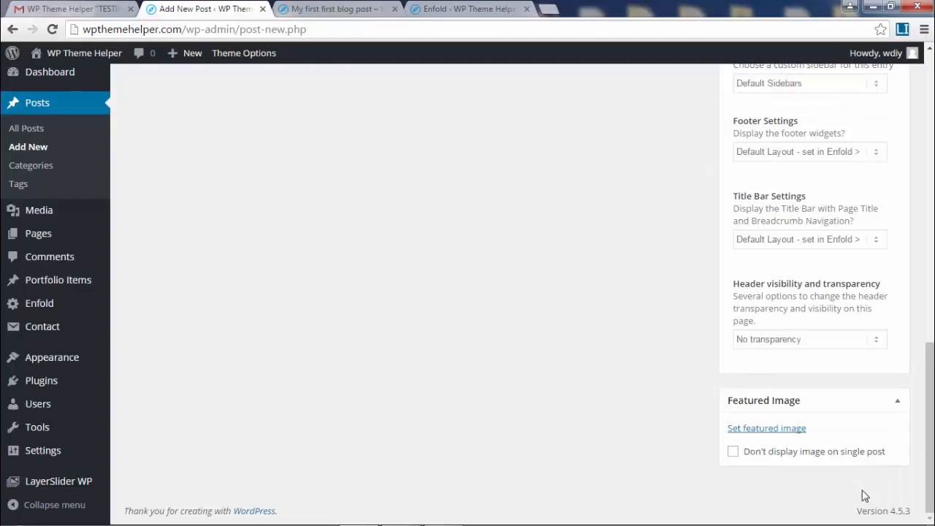
scroll(864, 482, up, 10)
click(885, 256)
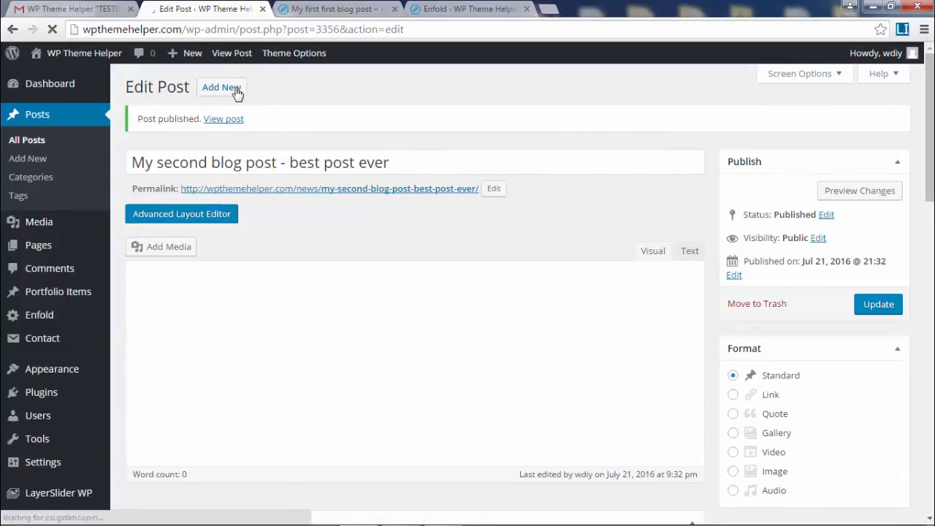
Start another new post and title it "My 3rd blog posts - amazing"
click(236, 95)
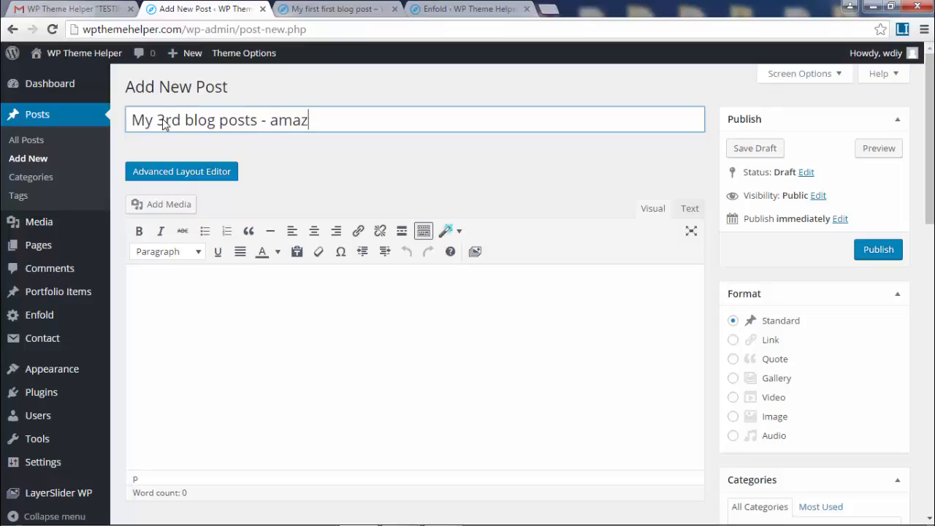
click(319, 415)
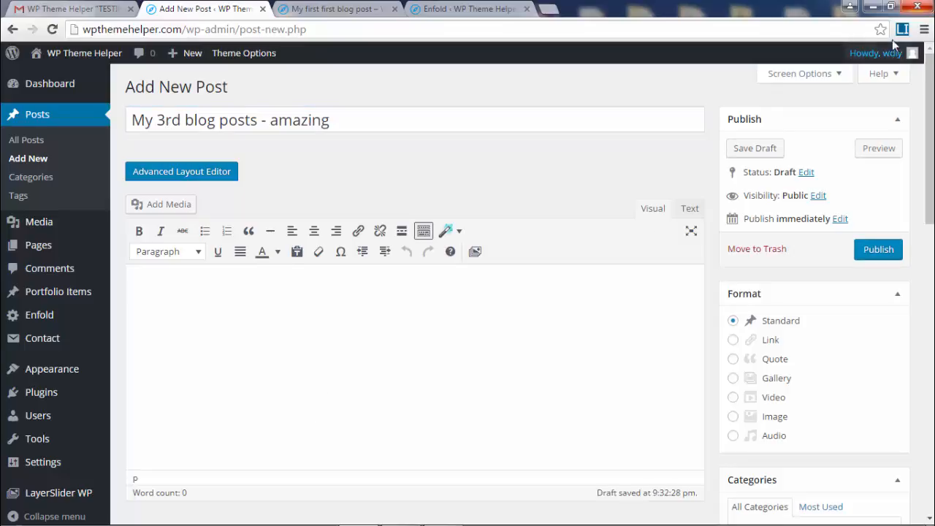
Generate one 10-sentence Lorem Ipsum paragraph, copy it and paste it three times into the third post's body
click(903, 30)
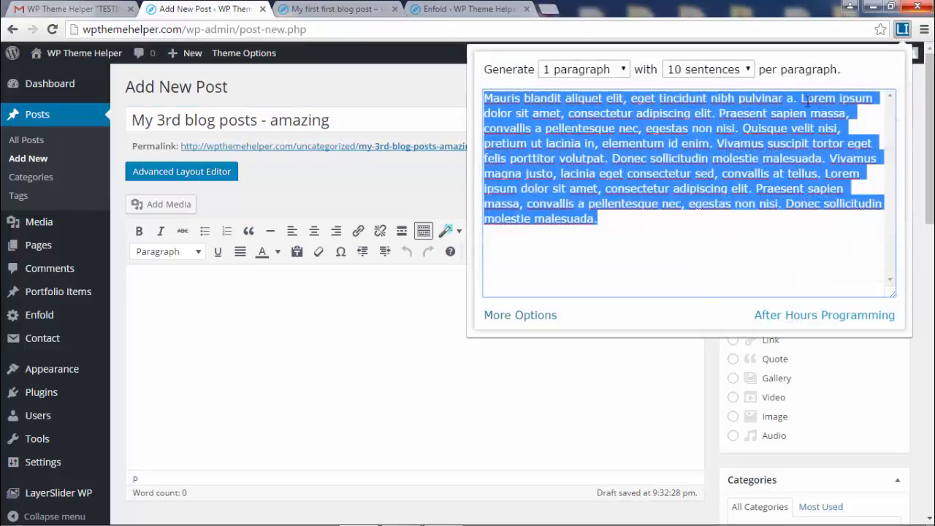
right_click(574, 148)
click(620, 212)
click(248, 343)
key(ctrl+v)
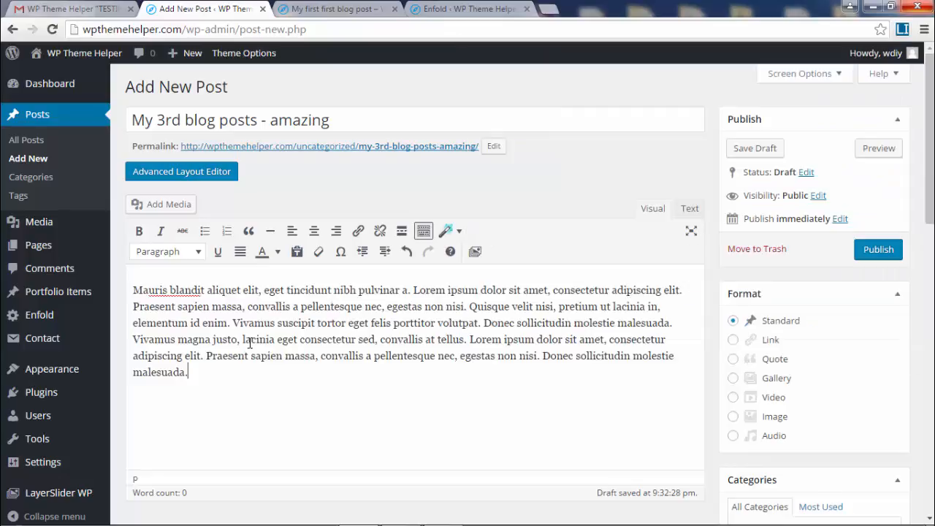
key(ctrl+v)
Set the photo of feet above city towers from the Images - Blog media category as the third post's featured image and publish the post
scroll(608, 303, down, 4)
scroll(618, 309, up, 1)
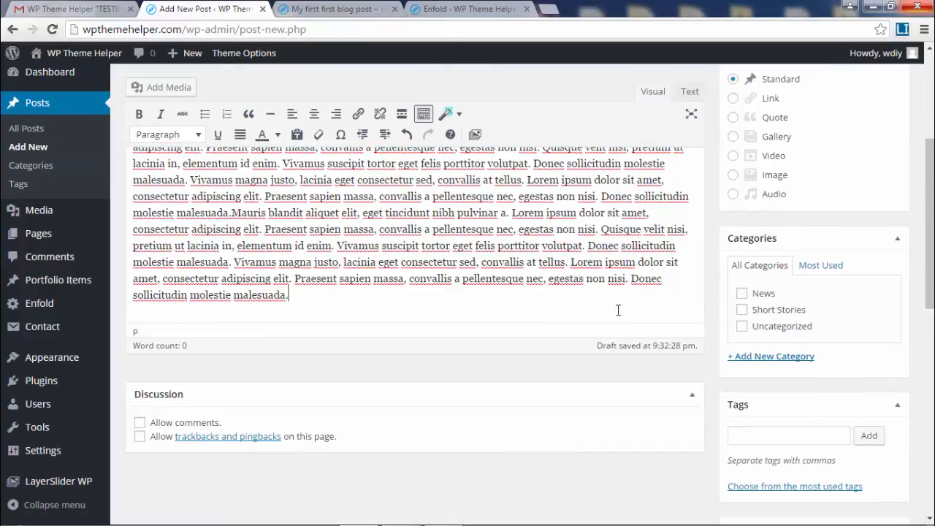
scroll(800, 445, down, 7)
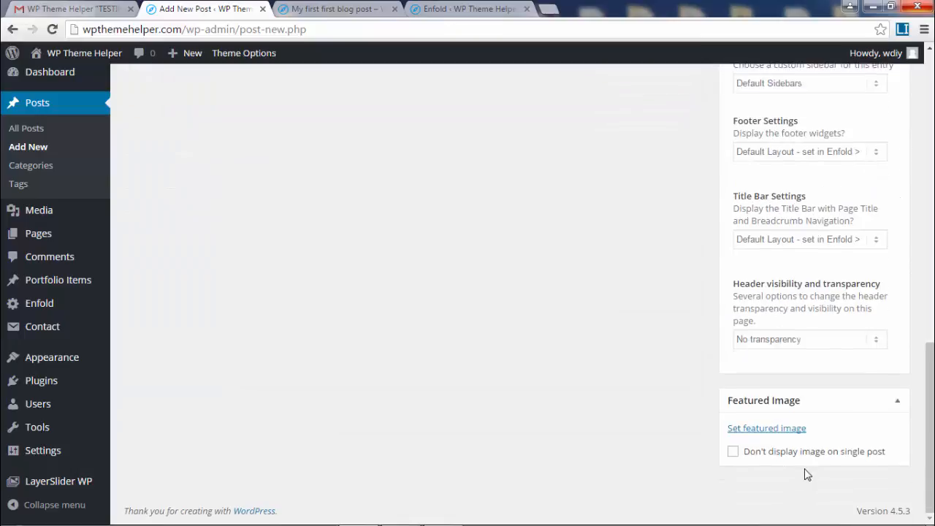
click(765, 431)
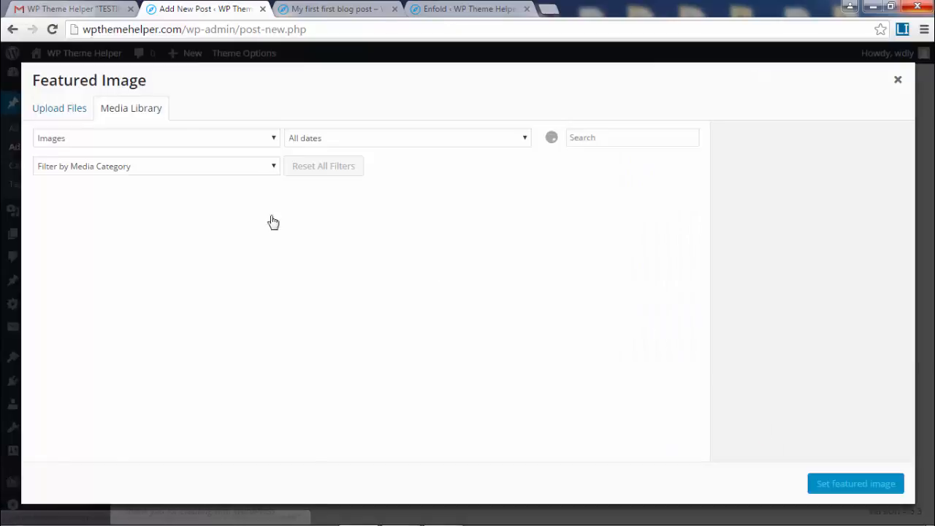
click(101, 167)
click(95, 219)
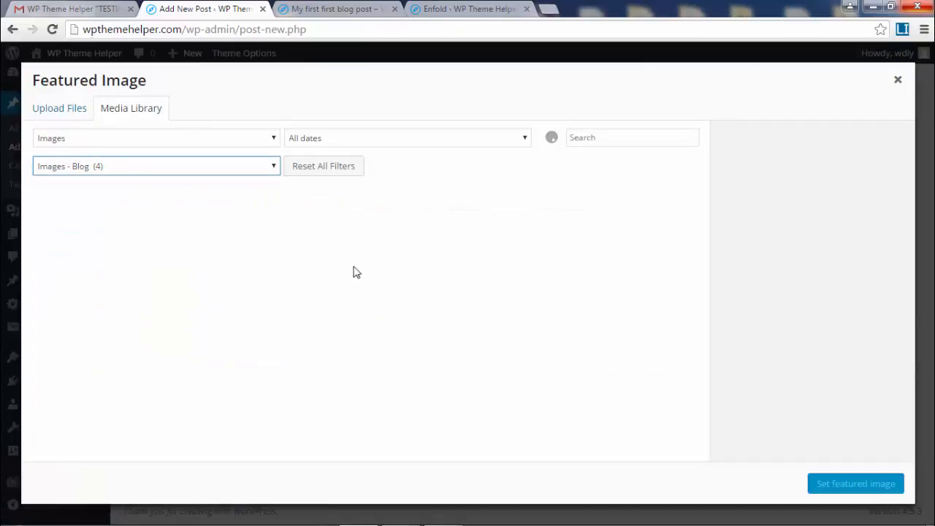
click(276, 241)
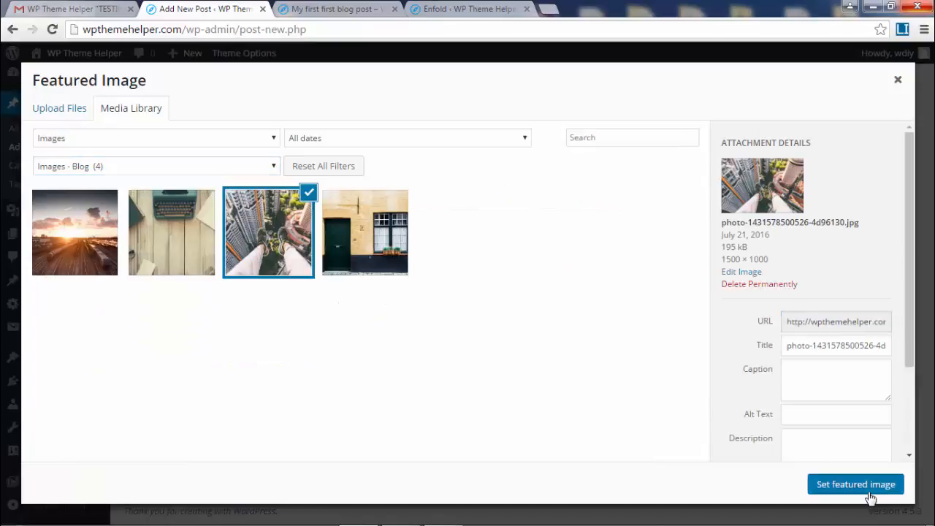
click(823, 484)
drag(932, 383, 932, 124)
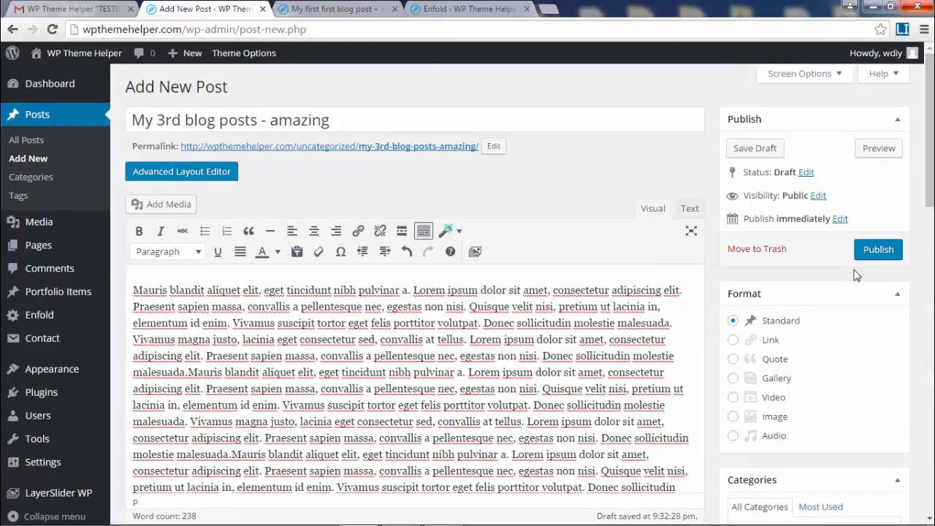
click(878, 249)
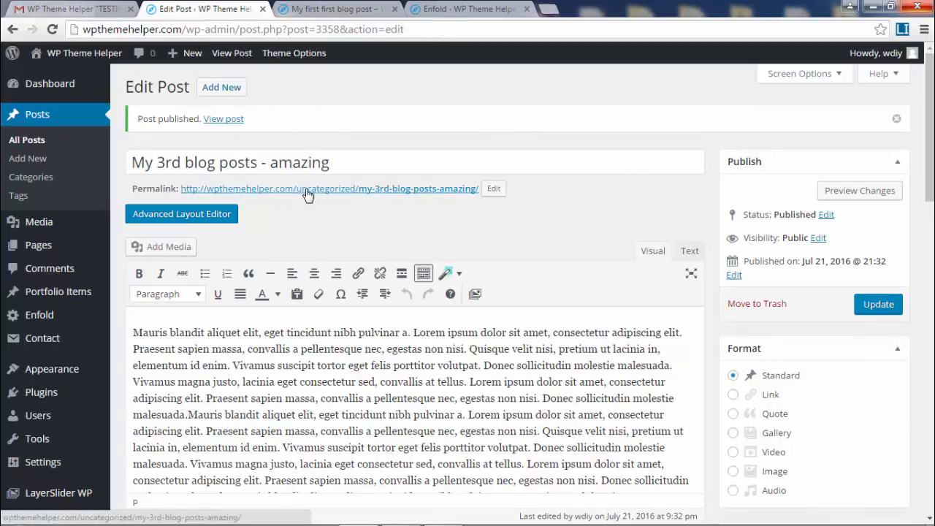
Change the third post's category from Uncategorized to News and Short Stories and update the post
scroll(424, 219, down, 3)
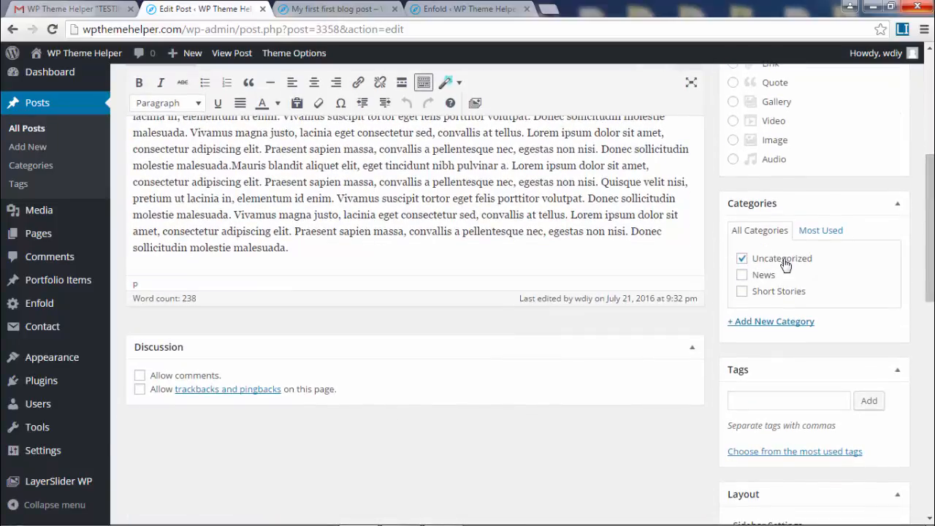
click(744, 276)
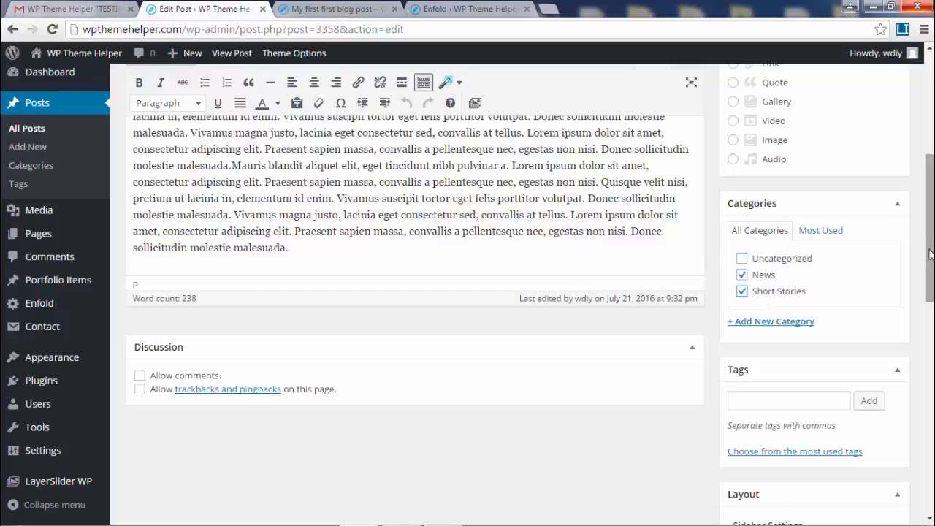
scroll(884, 269, up, 4)
click(882, 261)
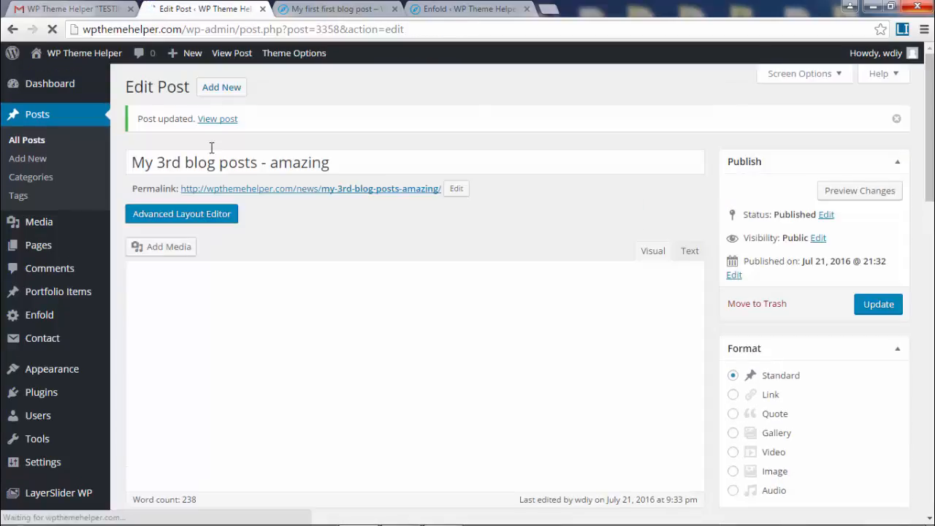
scroll(467, 293, down, 4)
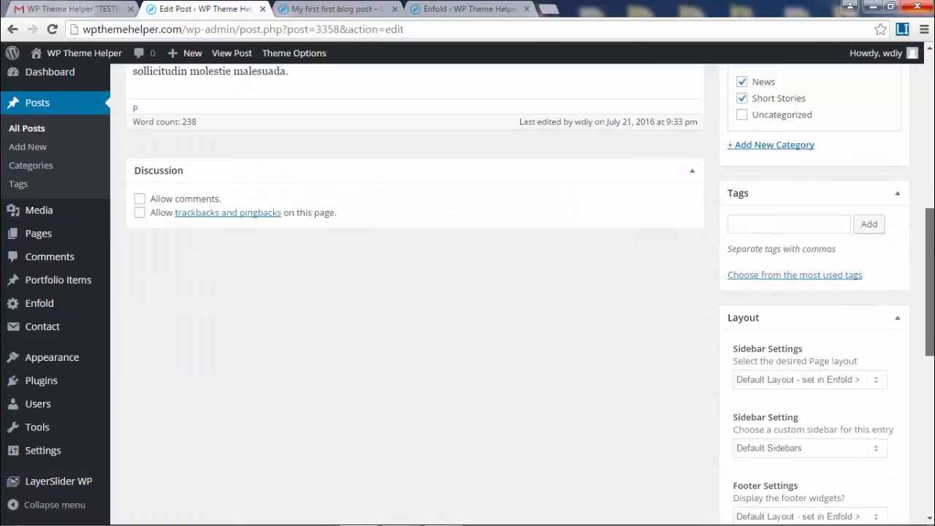
drag(930, 248, 929, 131)
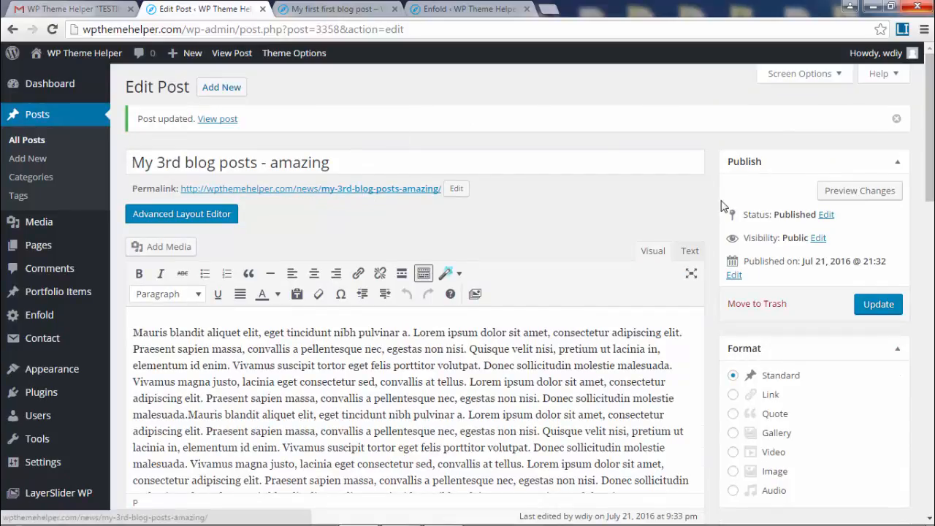
Start another new post and title it "Fourth blog post - last post"
click(219, 88)
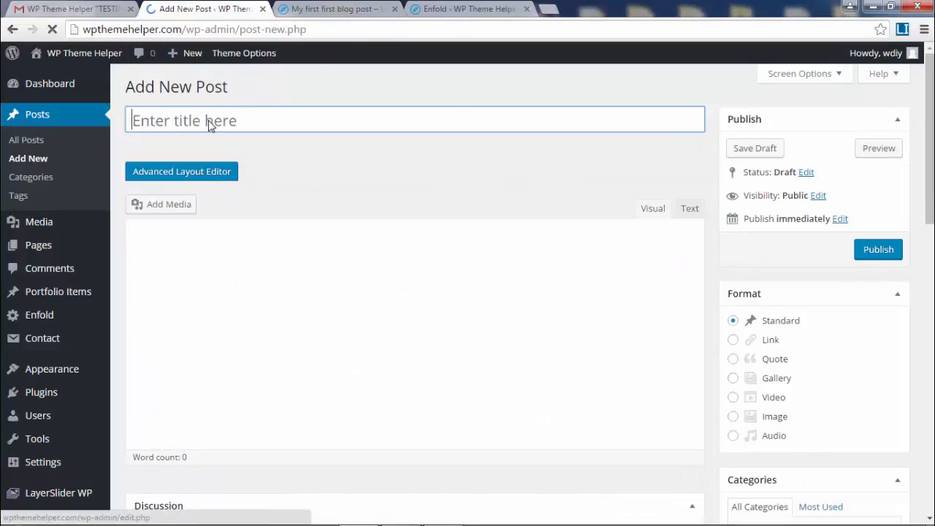
click(209, 119)
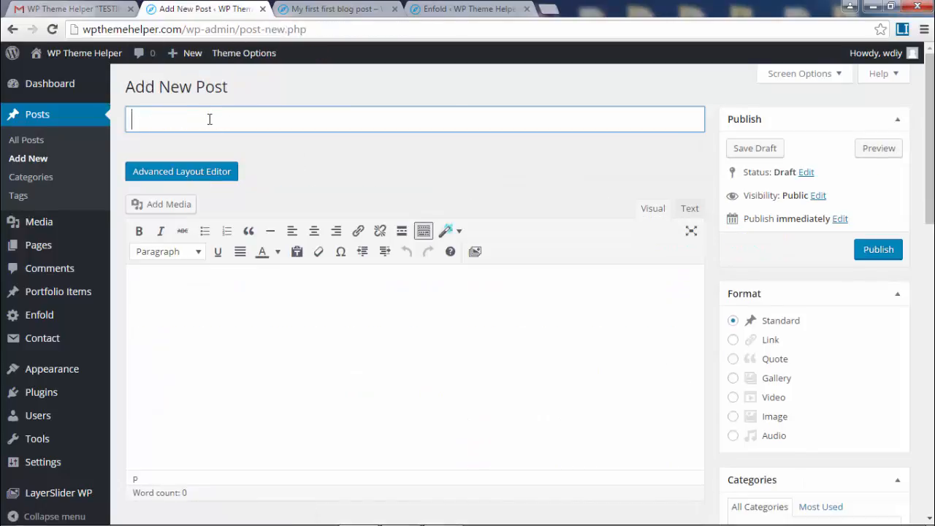
text(Fourth blog post - last post)
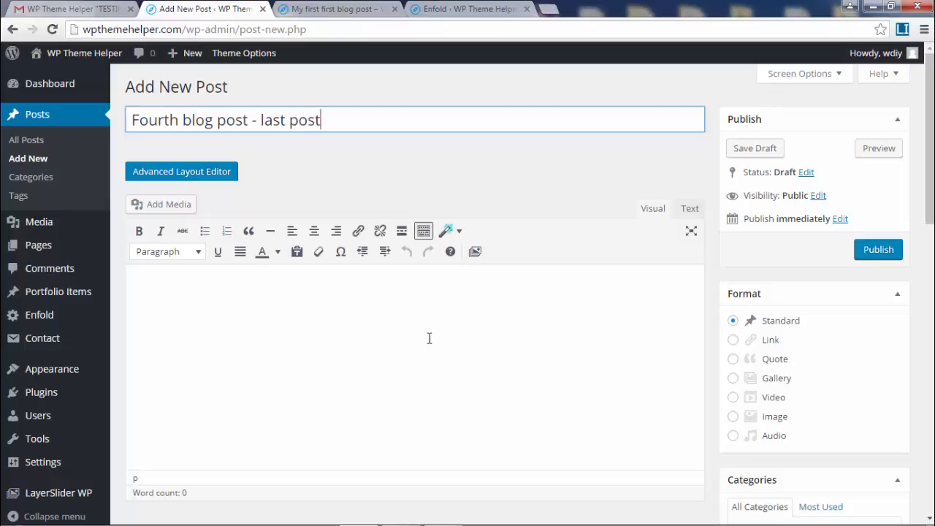
click(429, 339)
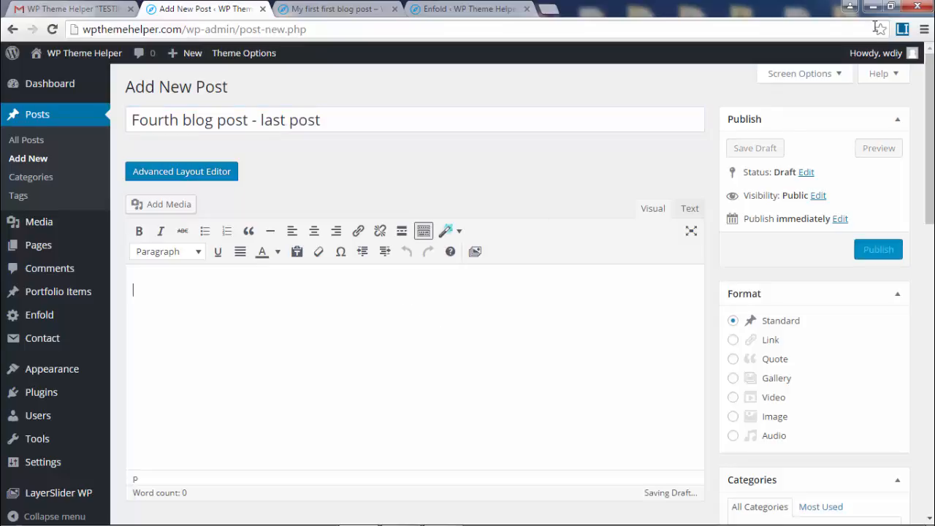
Generate one 10-sentence Lorem Ipsum paragraph, copy it and paste it three times into the fourth post's body
click(903, 29)
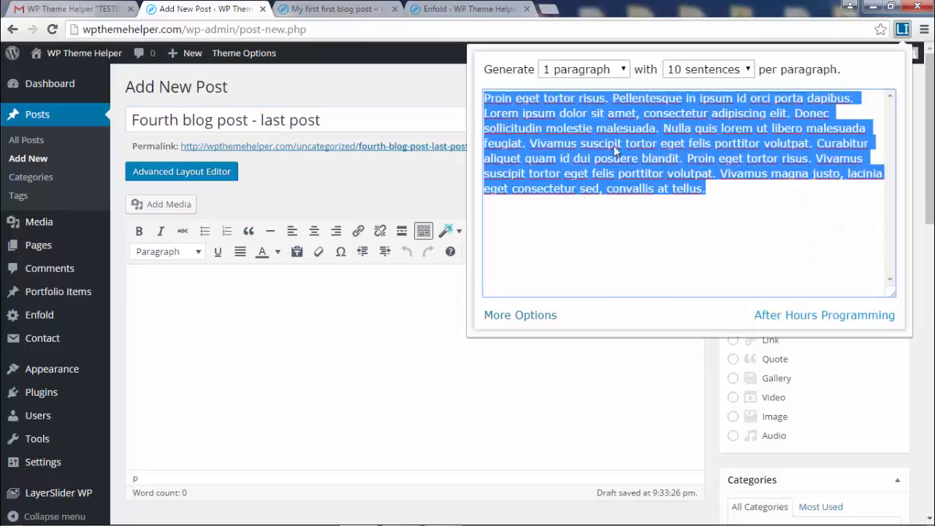
right_click(616, 152)
click(633, 214)
click(315, 317)
key(ctrl+v)
key(ctrl+v)
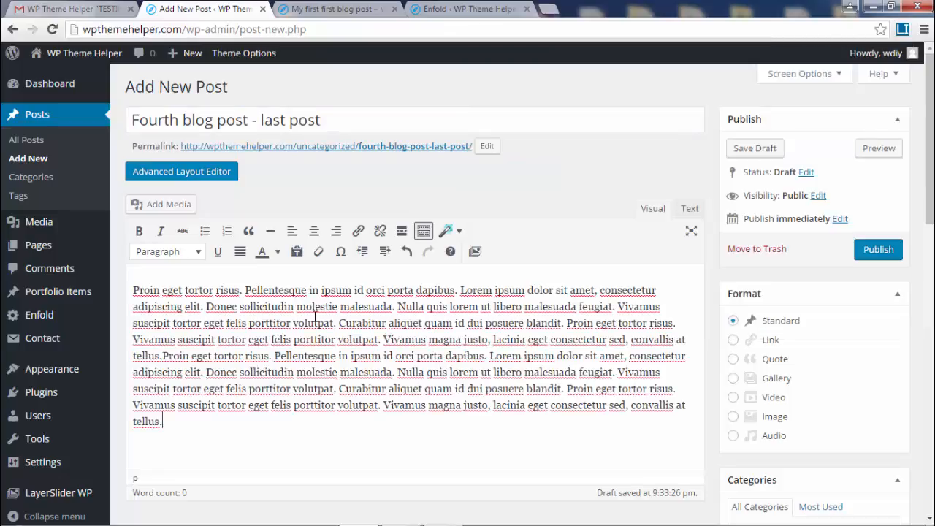
key(ctrl+v)
Assign the fourth post to the Short Stories category
scroll(843, 171, down, 1)
scroll(917, 296, down, 4)
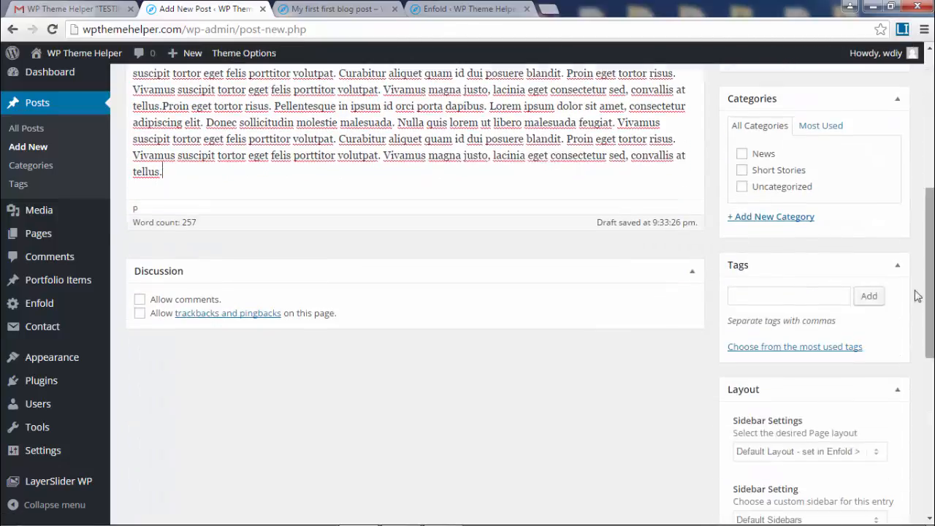
scroll(760, 306, down, 6)
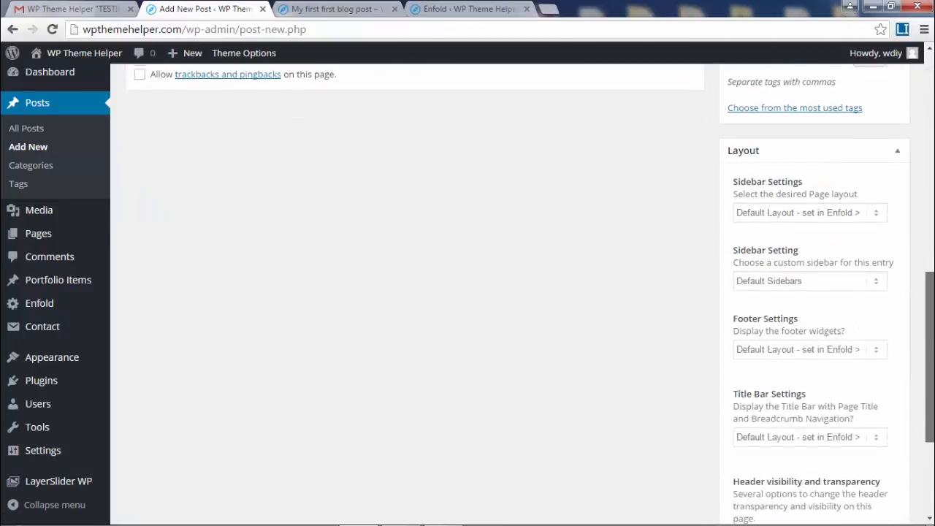
Set the yellow house with green door photo from the Images - Blog media category as the featured image and publish the post
click(744, 431)
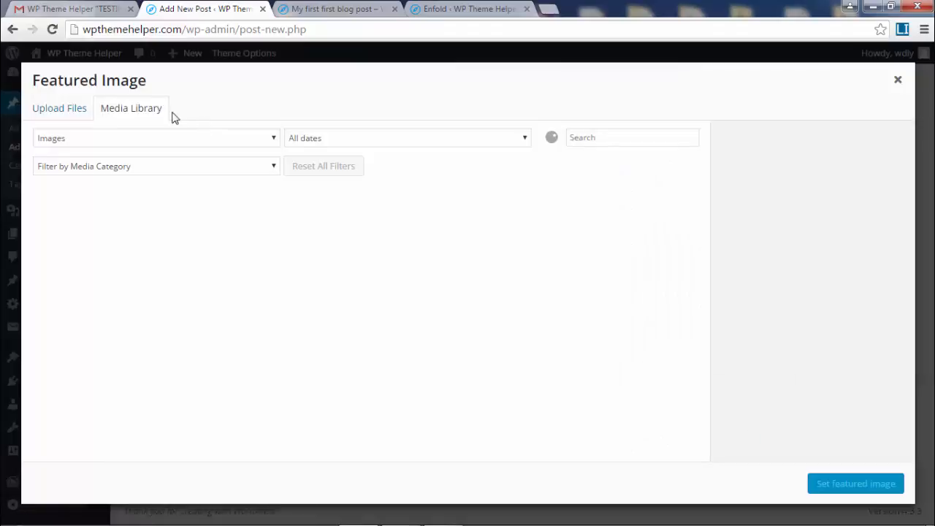
click(115, 168)
click(105, 219)
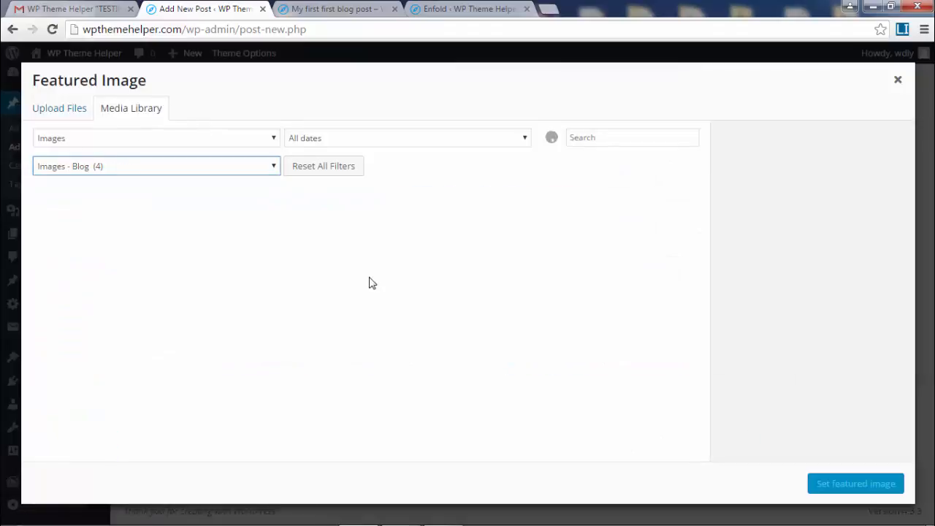
click(363, 243)
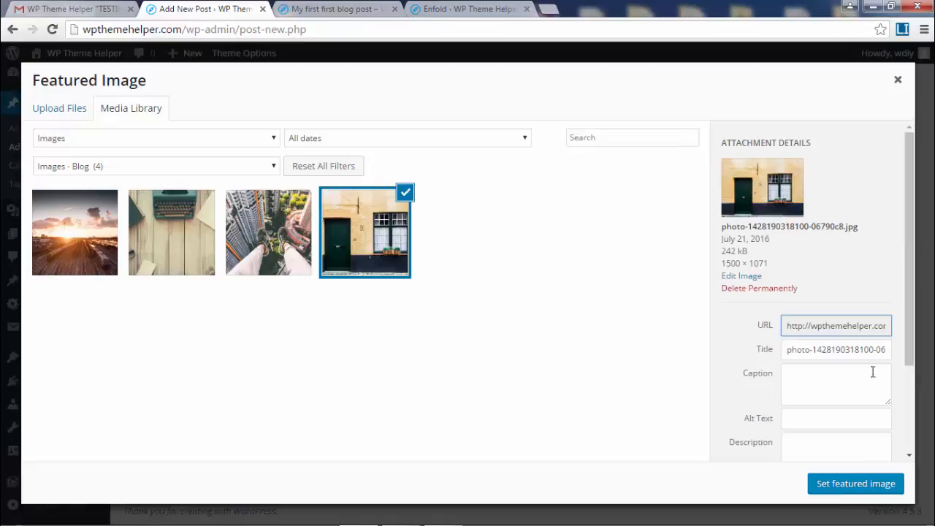
scroll(723, 310, down, 3)
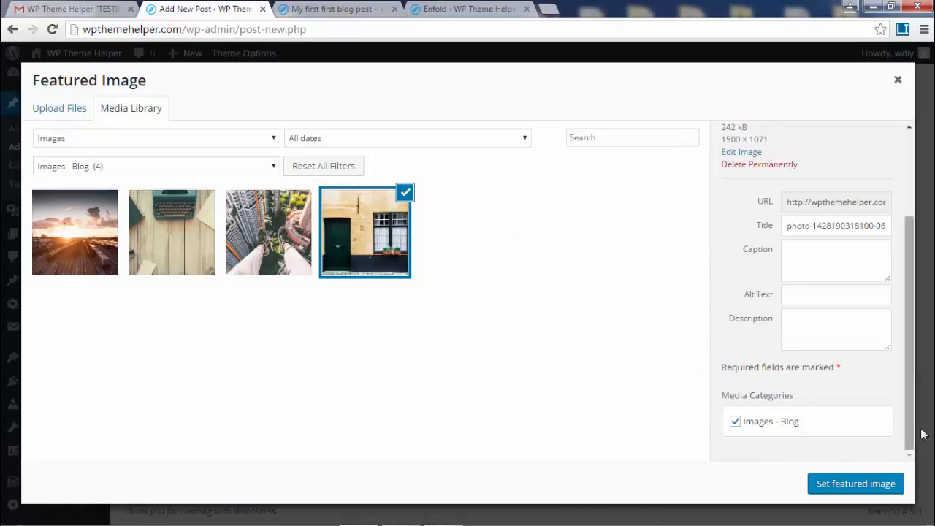
click(848, 488)
drag(930, 422, 930, 157)
click(883, 250)
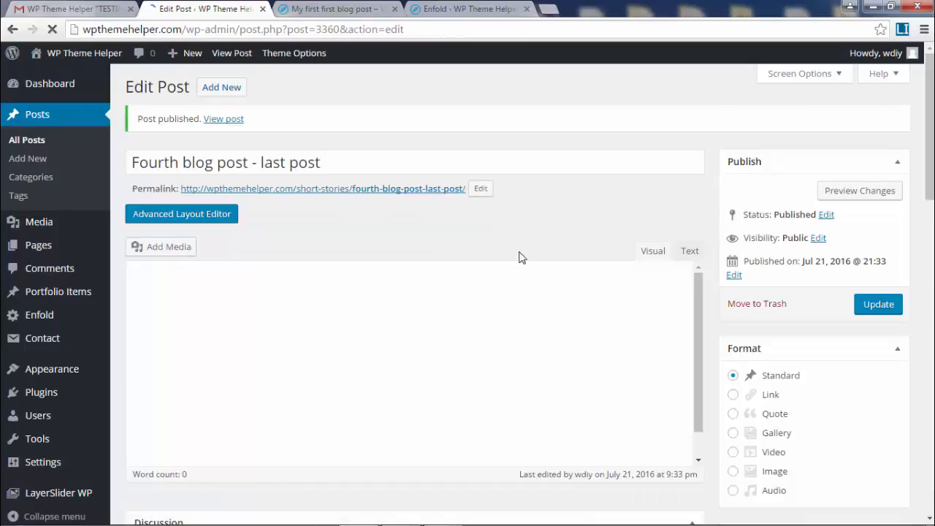
Open the published fourth post in a new browser tab, check its image, text and share links, and close it
middle_click(297, 190)
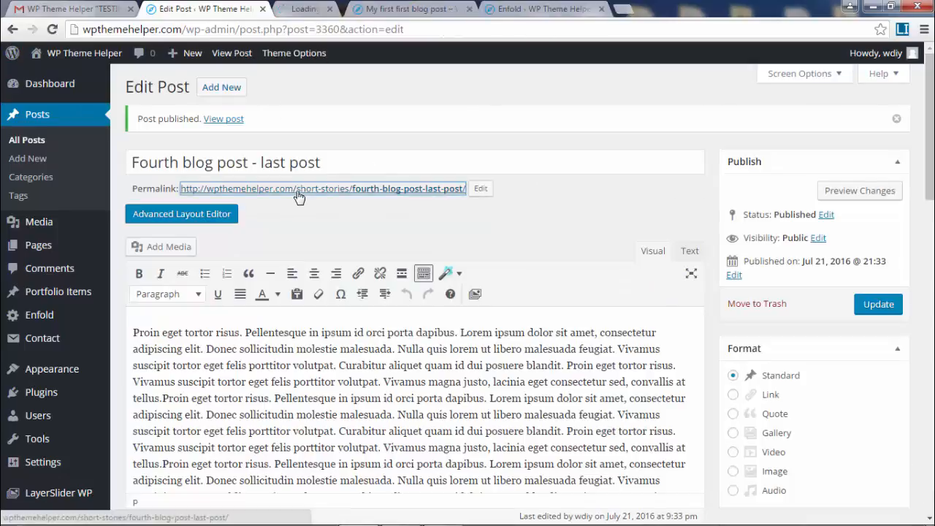
click(327, 9)
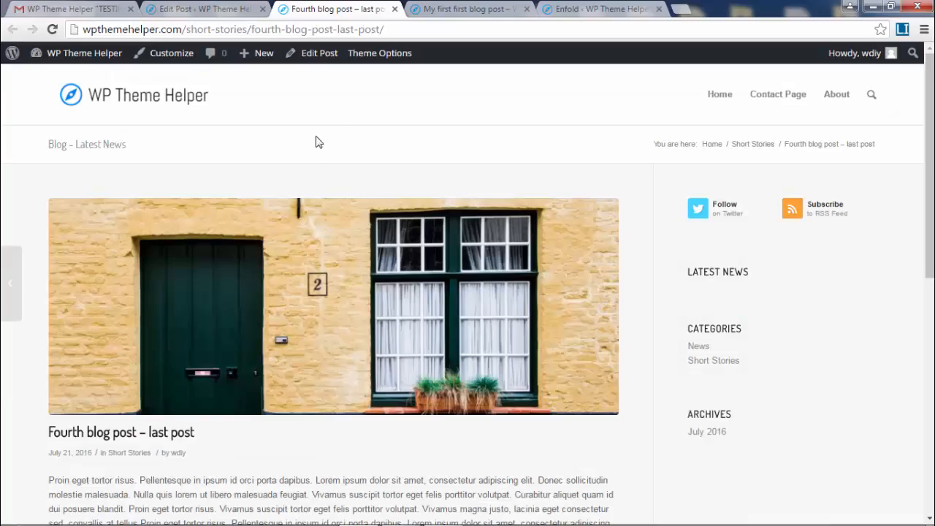
scroll(318, 141, down, 4)
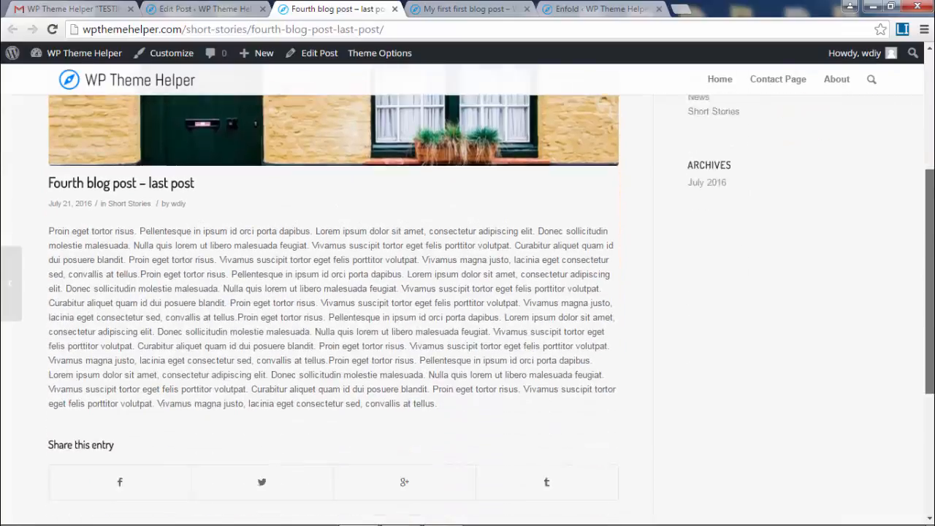
scroll(468, 292, down, 4)
scroll(877, 112, up, 8)
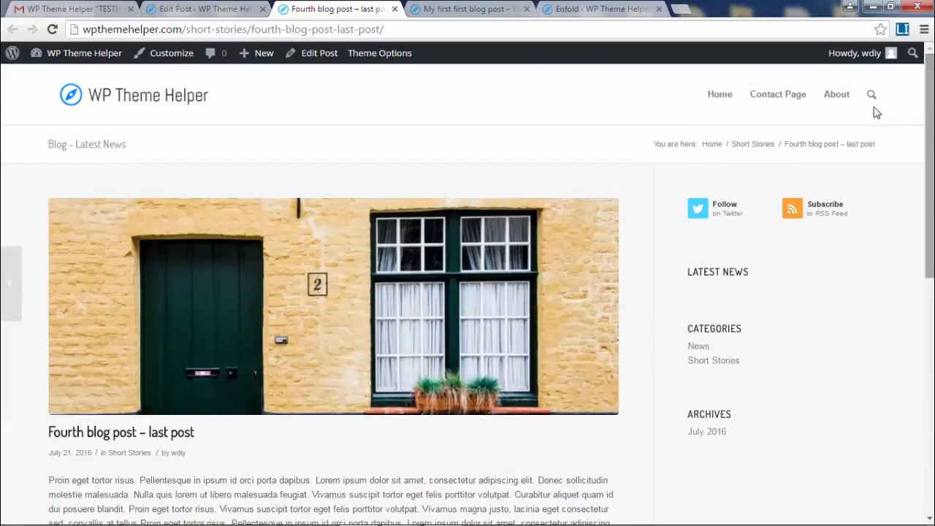
click(395, 9)
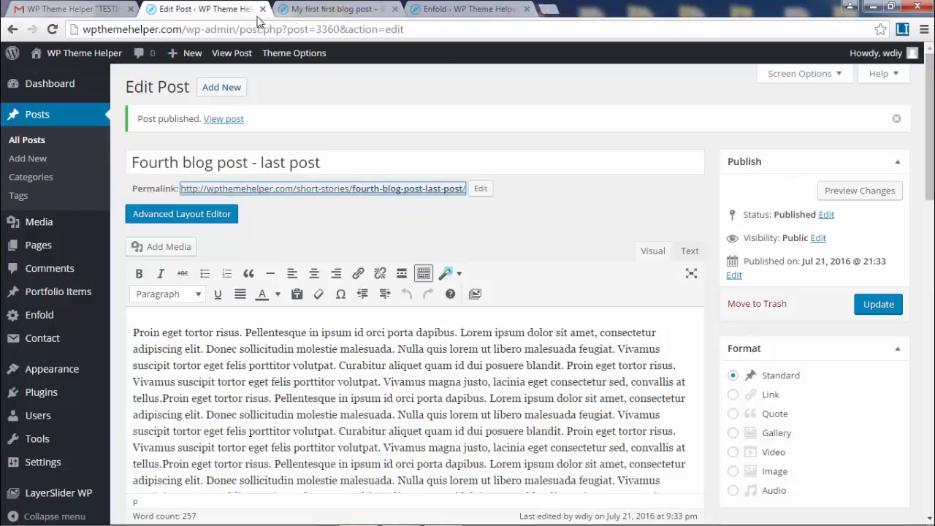
Close the browser tabs showing the first blog post and the Enfold theme options
click(342, 11)
click(394, 9)
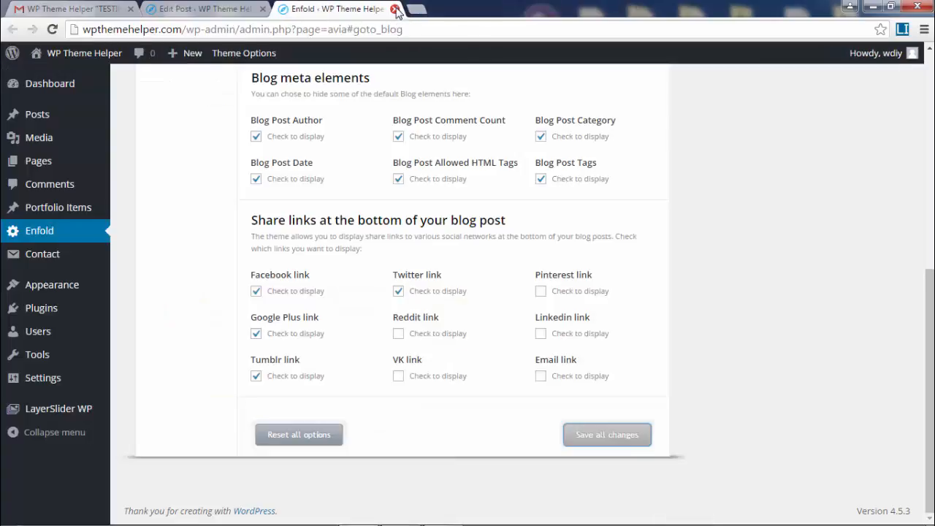
click(394, 8)
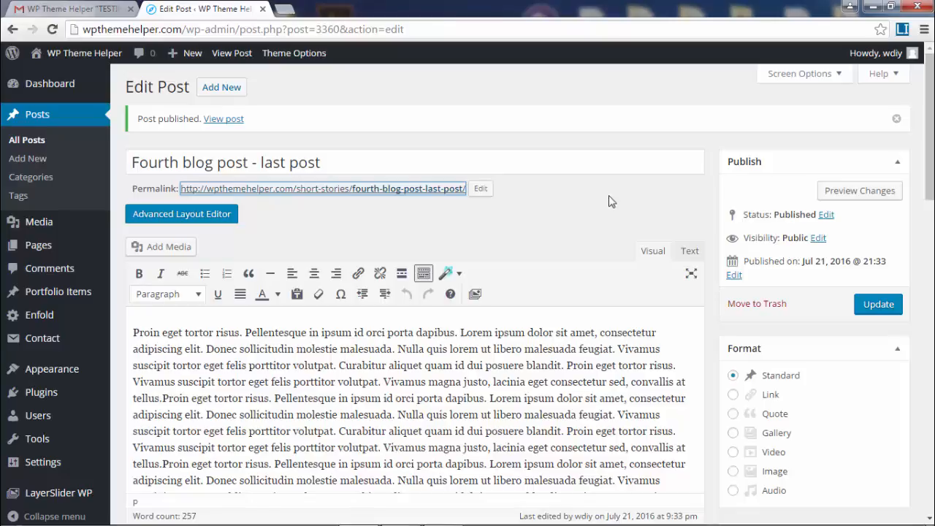
click(585, 215)
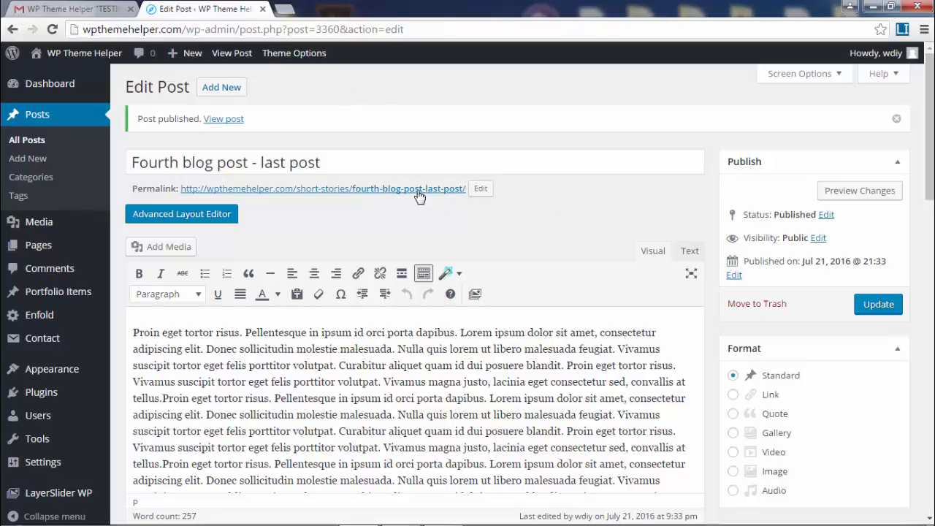
Reopen the published fourth post in a new browser tab and examine the blog sidebar beside it
right_click(345, 196)
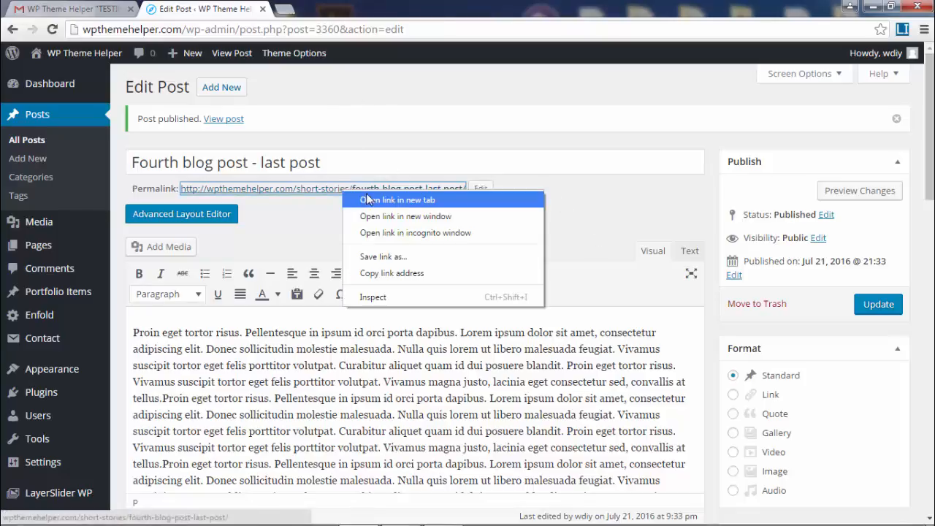
click(372, 200)
key(ctrl+Tab)
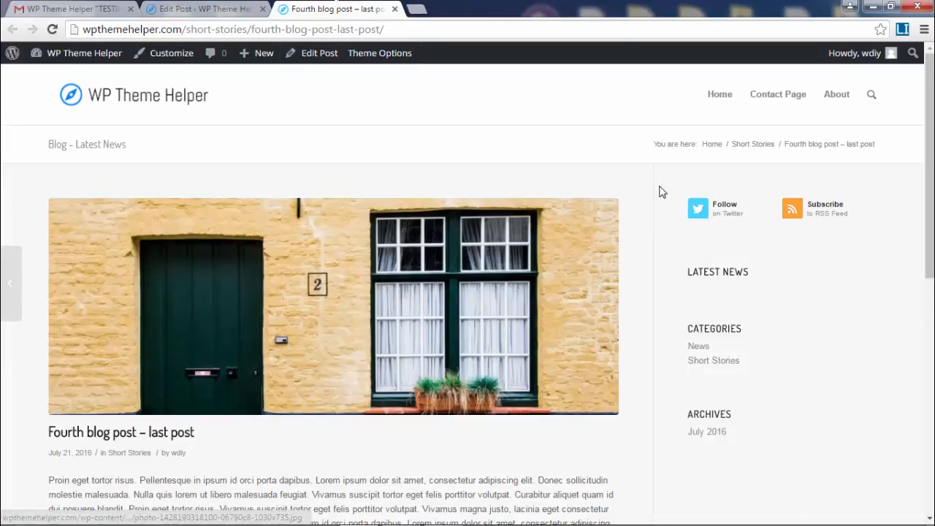
drag(660, 192, 809, 332)
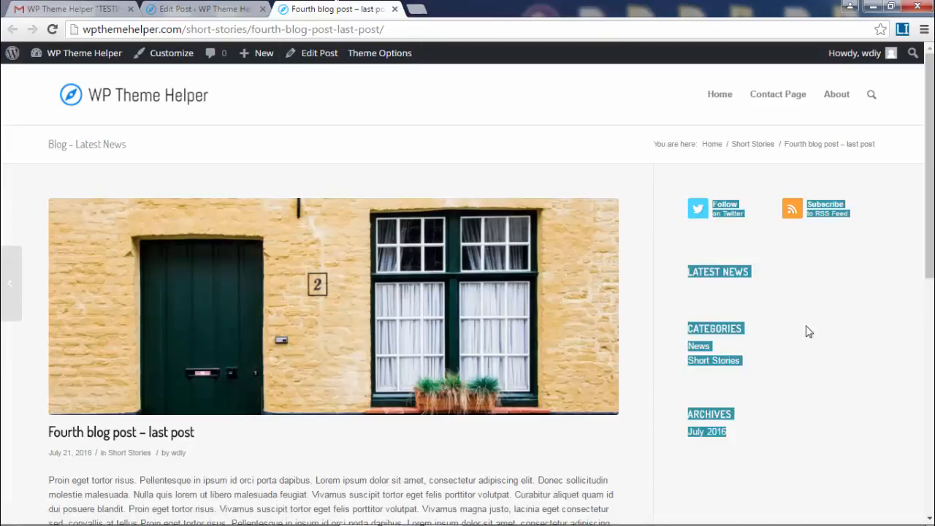
click(809, 331)
scroll(809, 331, down, 10)
scroll(203, 106, up, 10)
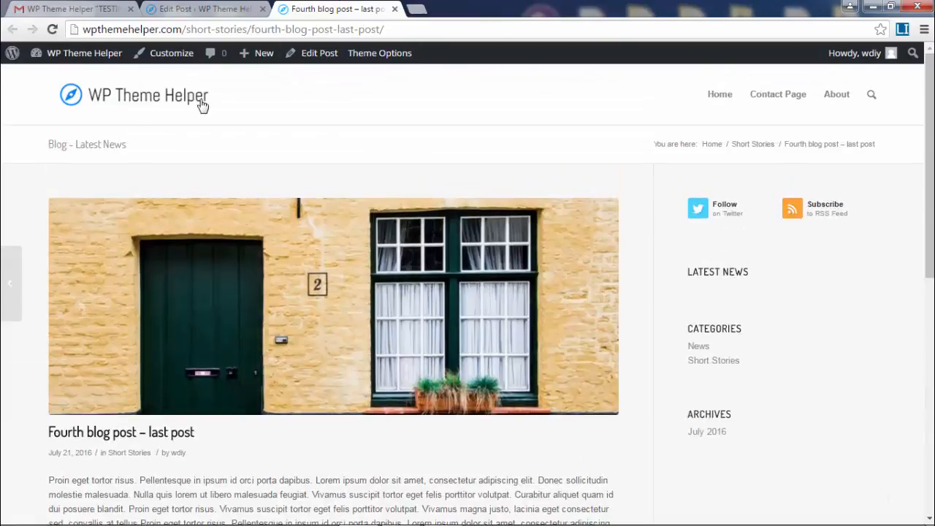
Go to the site's widget management page from the post editor and expand the Sidebar Blog widget area
click(208, 13)
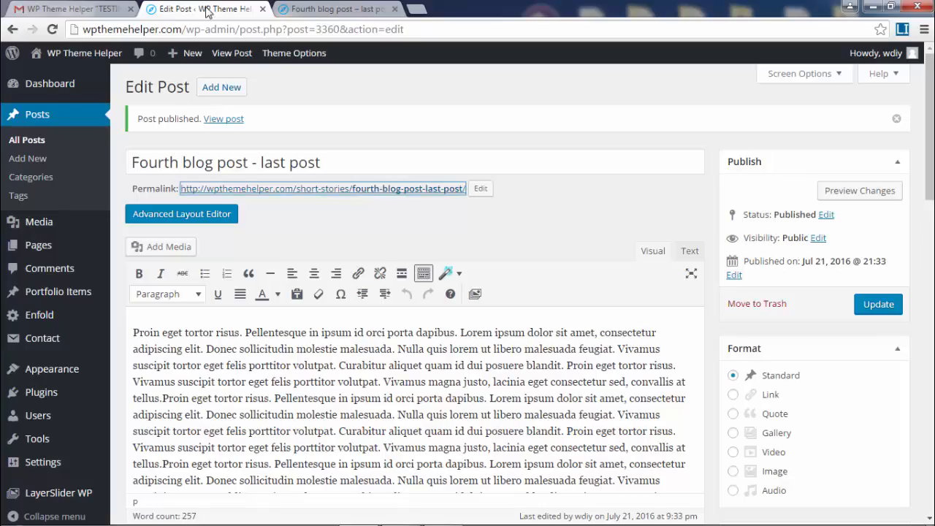
mouse_move(312, 55)
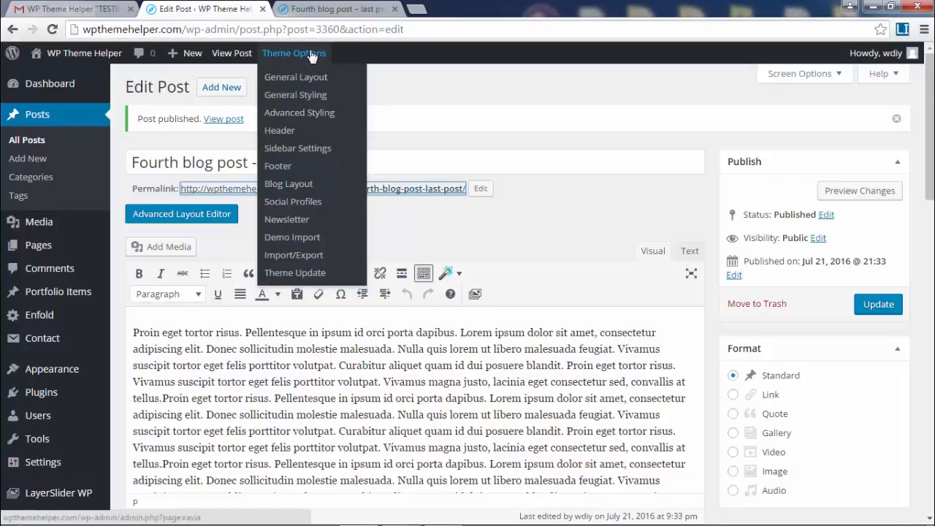
mouse_move(59, 373)
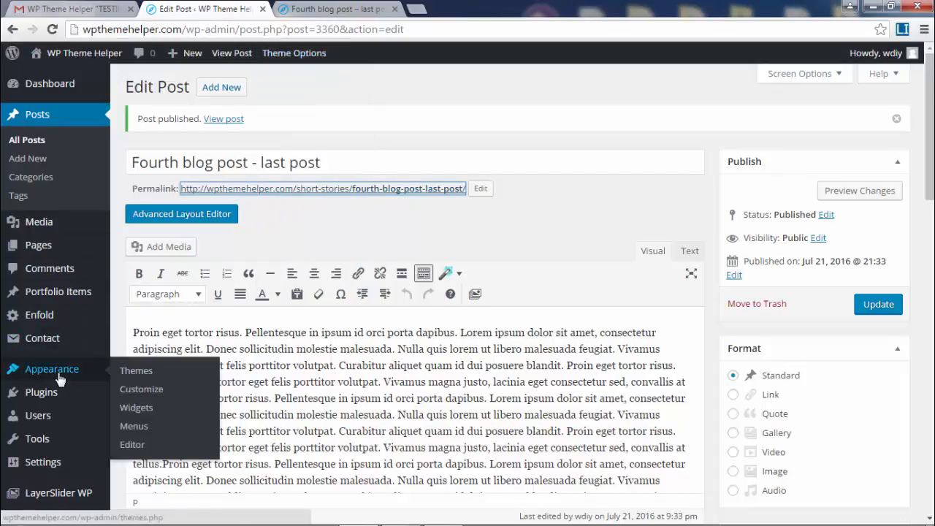
click(137, 408)
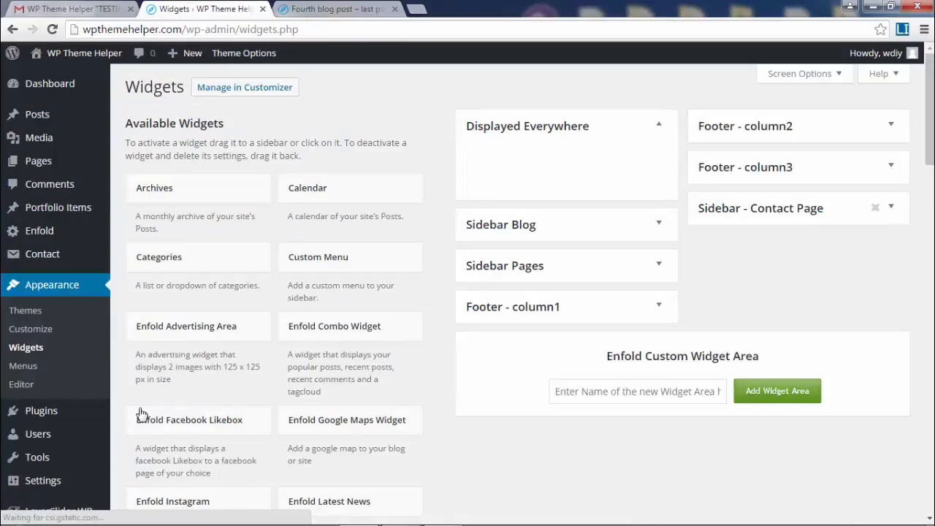
click(659, 226)
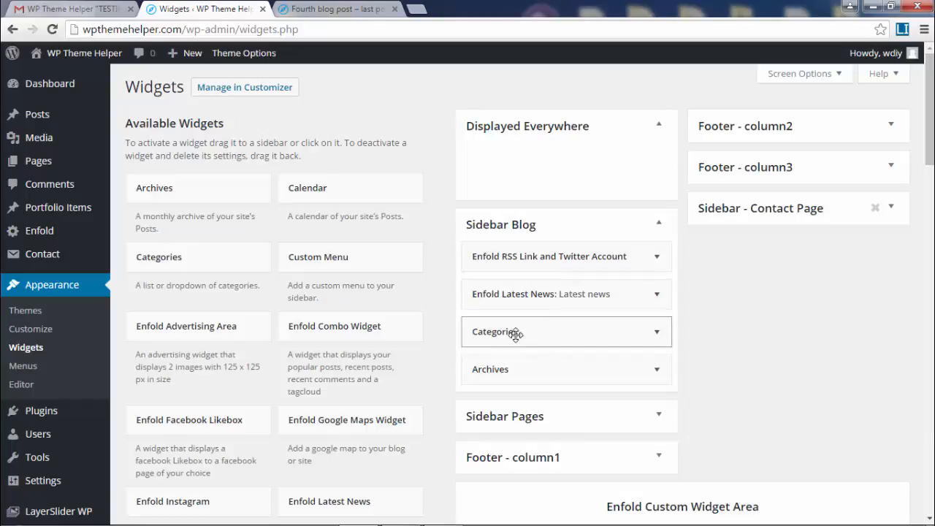
Compare the sidebar on the published fourth post with the widgets listed in the Sidebar Blog area
click(344, 9)
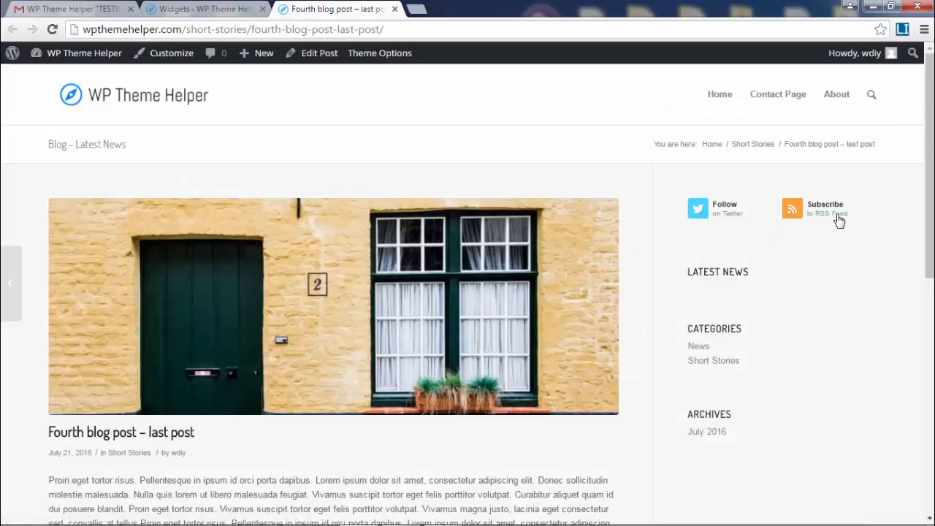
drag(687, 271, 791, 271)
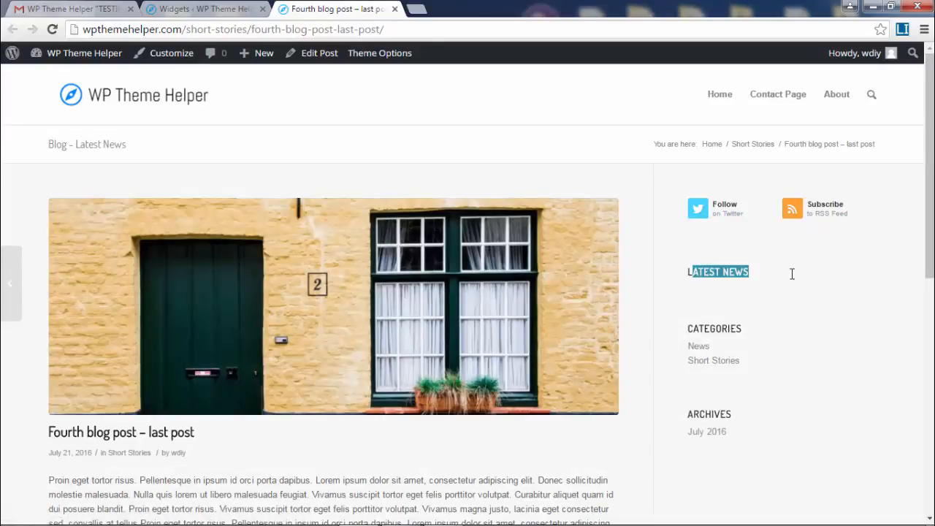
click(773, 347)
scroll(713, 316, down, 1)
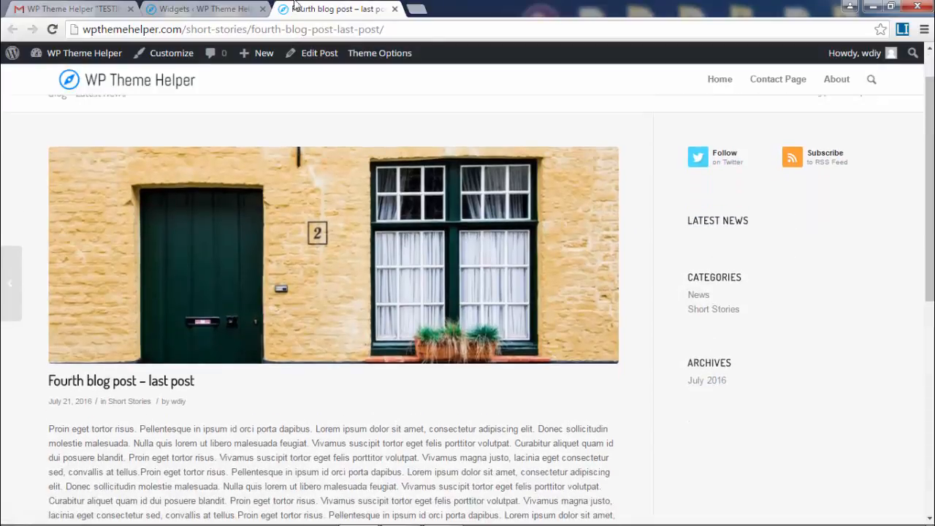
click(214, 9)
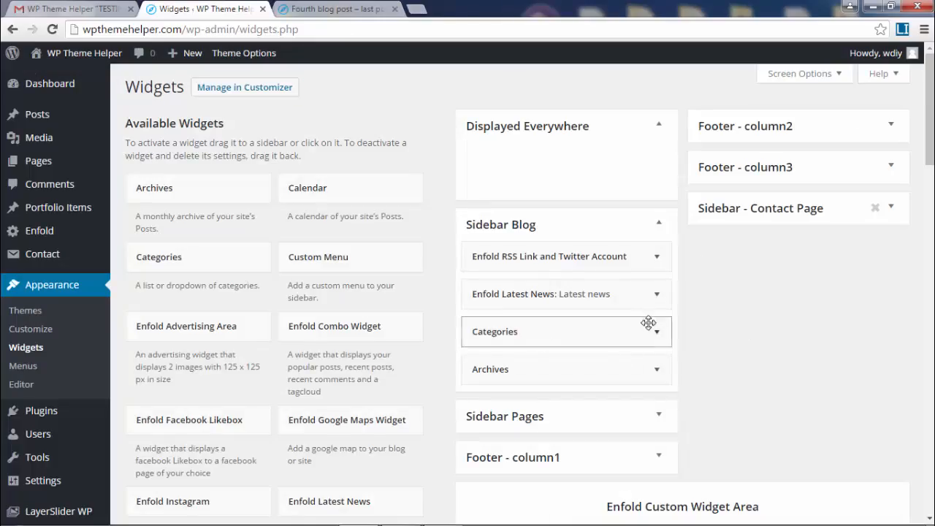
Remove the RSS Link and Twitter Account, Latest News, Categories and Archives widgets from the Sidebar Blog area
drag(559, 255, 416, 265)
drag(587, 265, 353, 257)
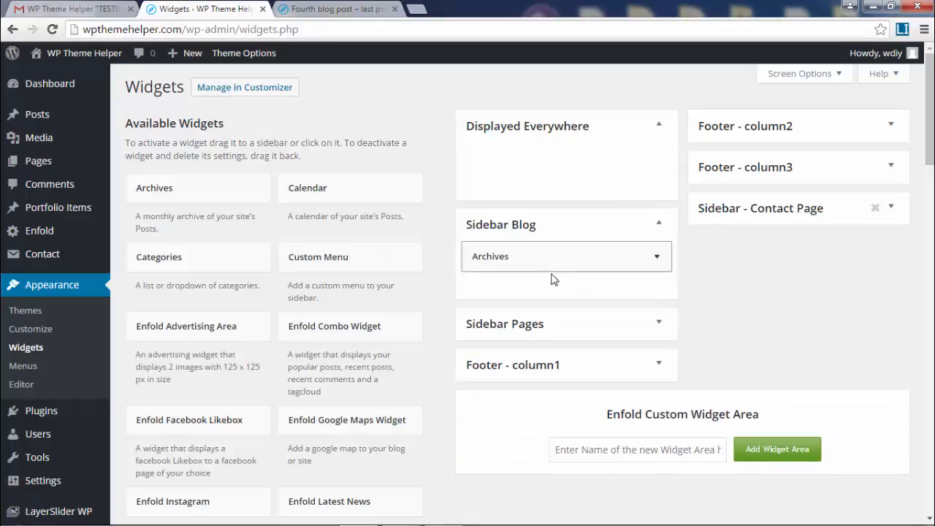
drag(553, 278, 260, 261)
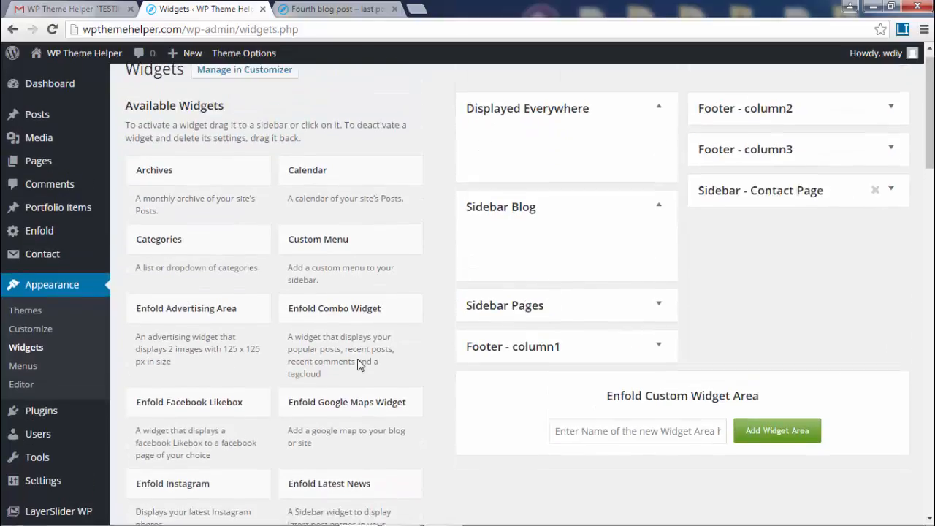
Add the Enfold Latest News widget to the empty Sidebar Blog area
scroll(369, 360, down, 2)
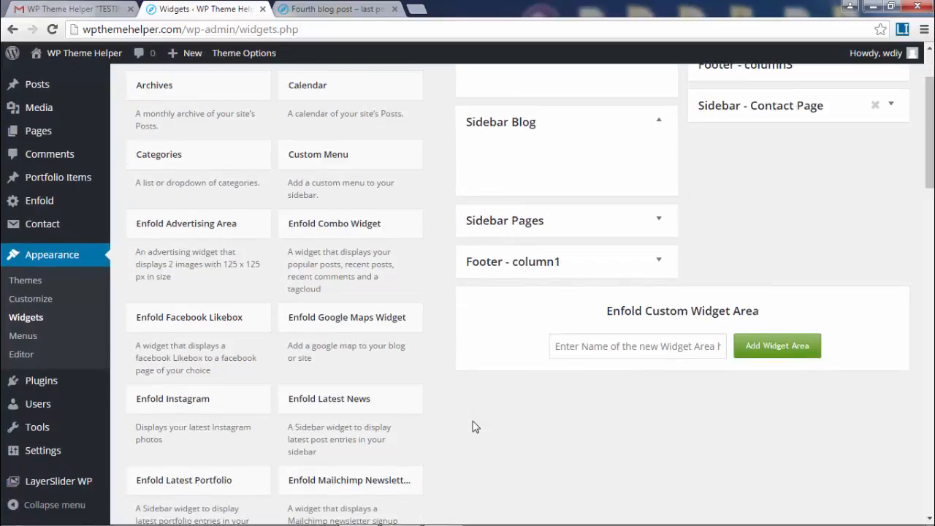
scroll(482, 450, up, 1)
drag(351, 435, 531, 179)
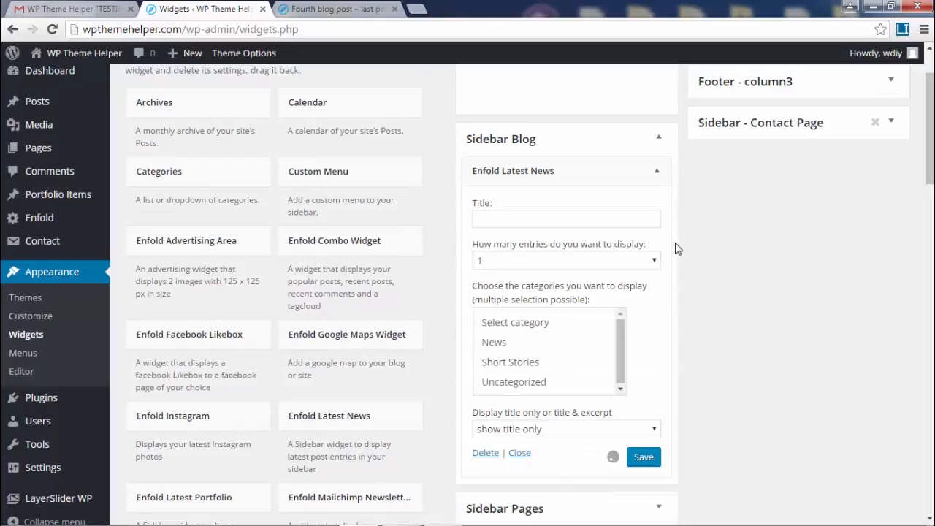
Title the Enfold Latest News widget "Recent Posts" and set it to display 10 entries
click(503, 219)
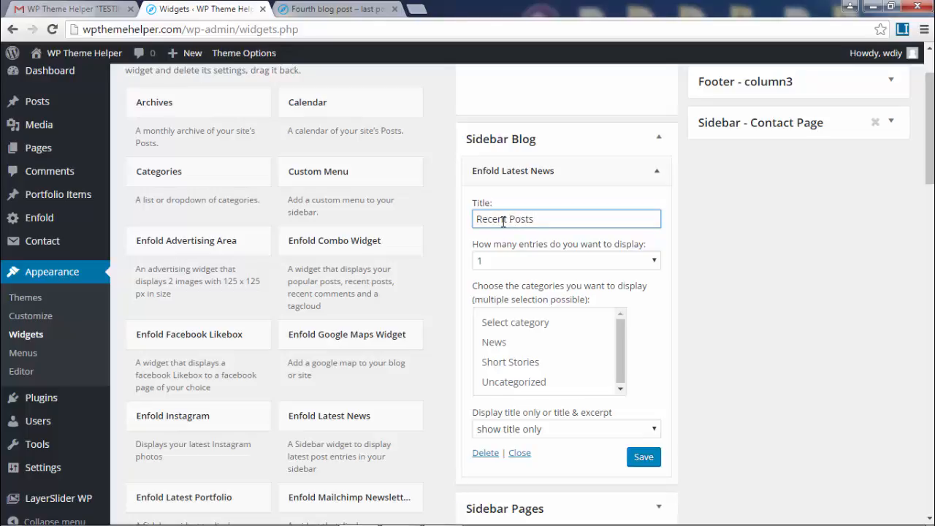
click(551, 263)
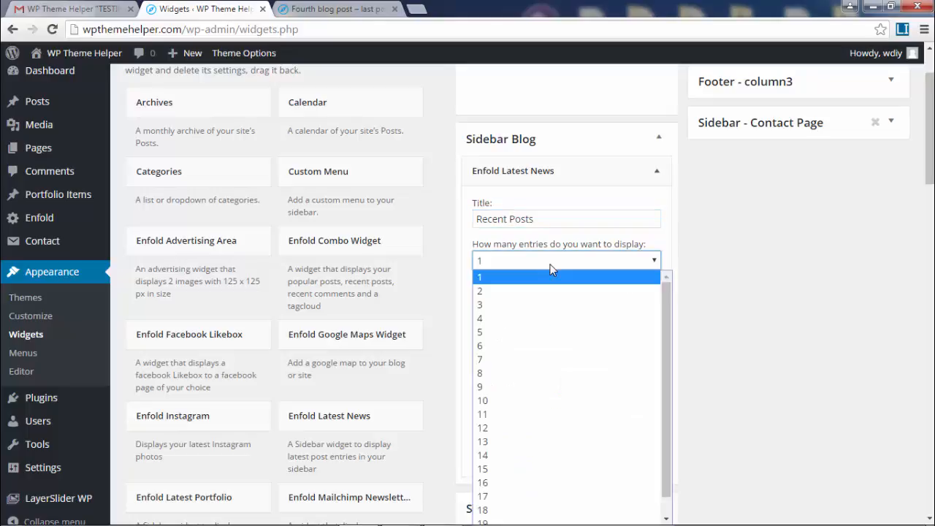
click(527, 407)
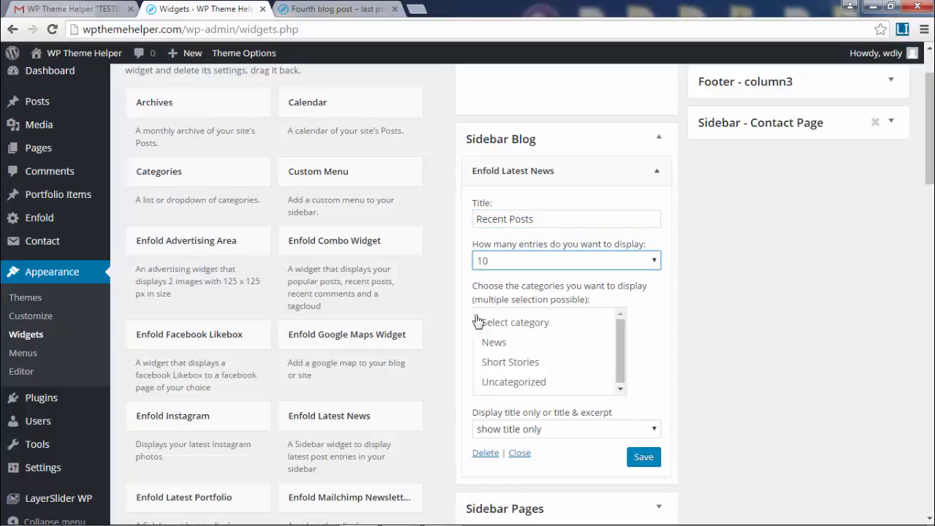
Limit the Recent Posts widget to the News, Short Stories and Uncategorized categories with "show title only", save it and collapse it
scroll(818, 359, down, 2)
drag(559, 257, 518, 293)
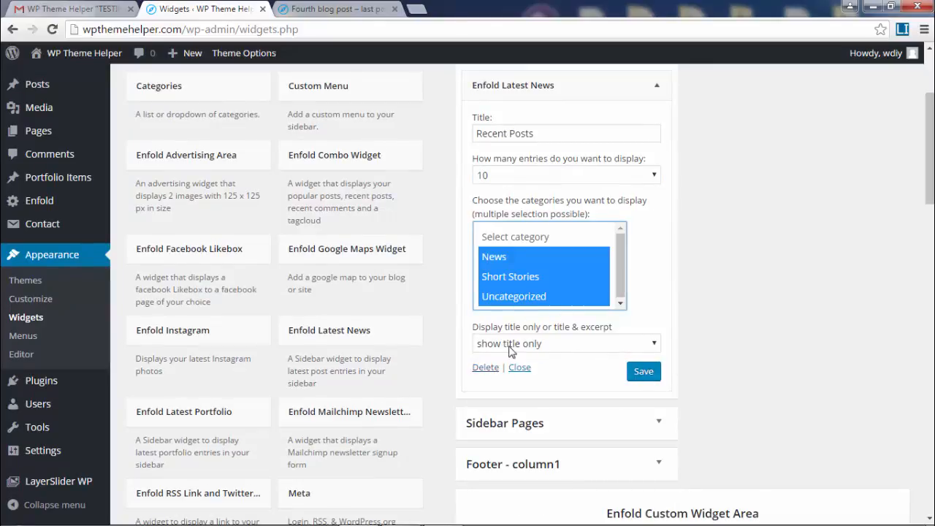
click(542, 344)
click(537, 351)
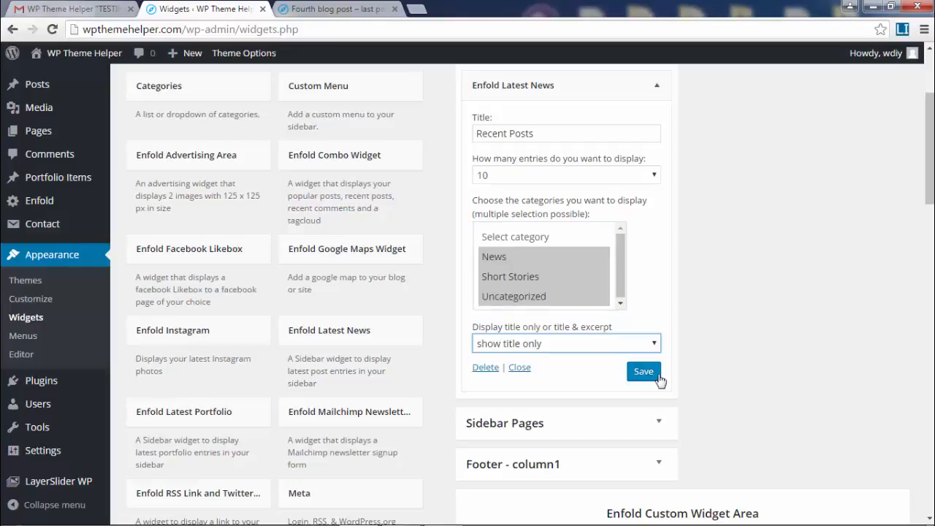
click(643, 372)
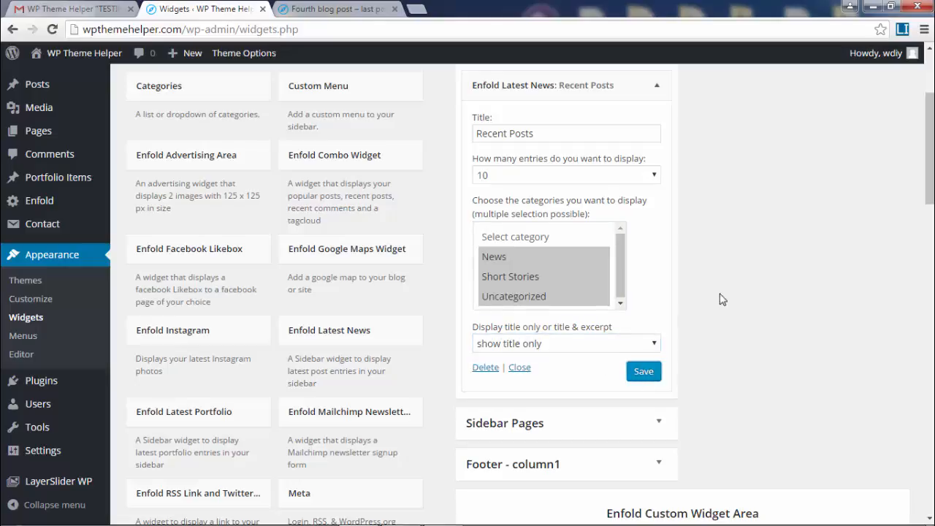
click(618, 82)
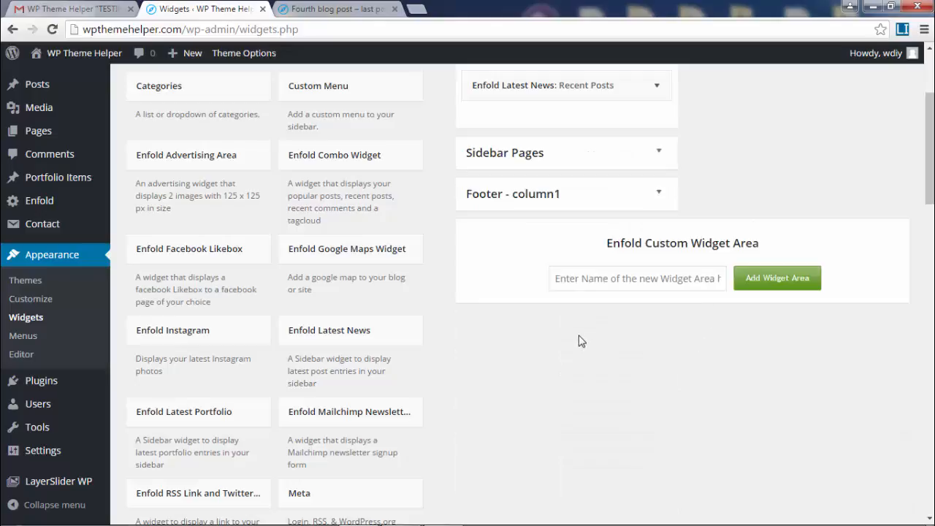
Add the Search widget from the available widgets to the Sidebar Blog area
scroll(519, 379, up, 2)
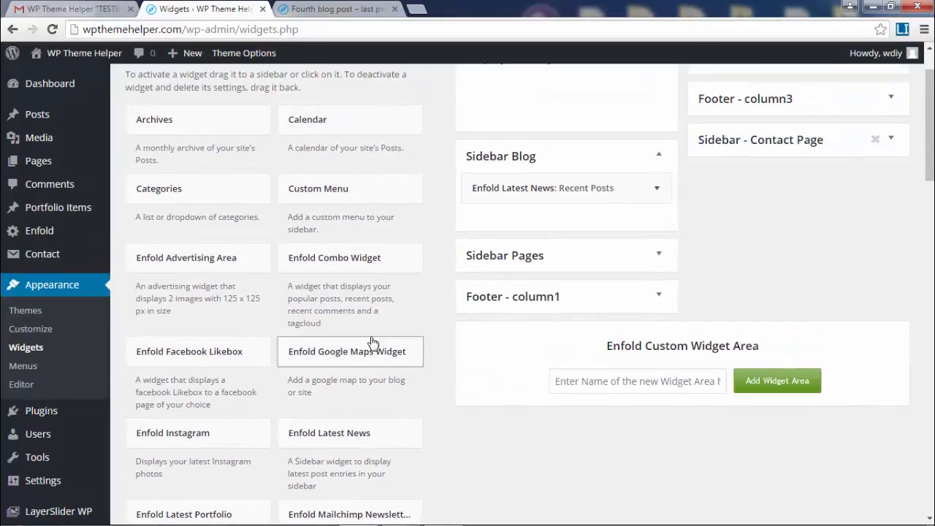
scroll(369, 345, down, 4)
scroll(413, 418, down, 1)
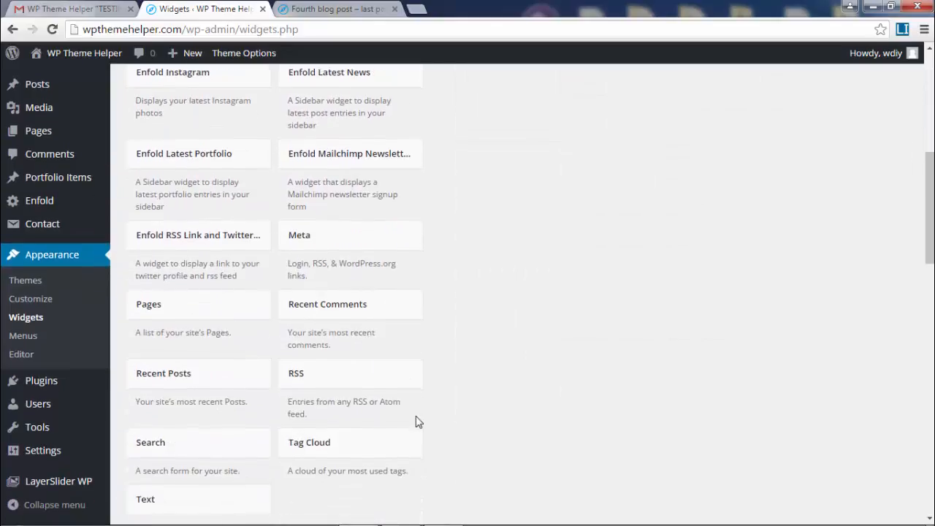
scroll(415, 420, down, 2)
click(207, 344)
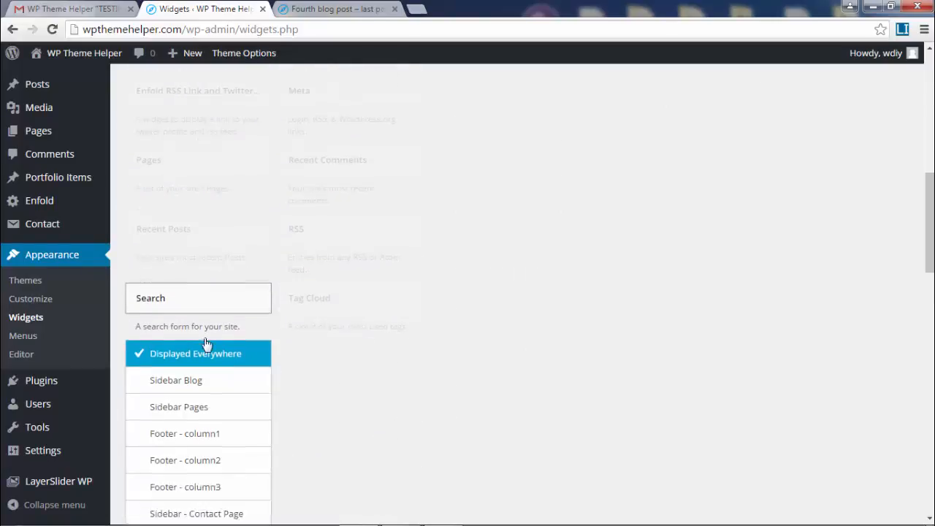
click(185, 285)
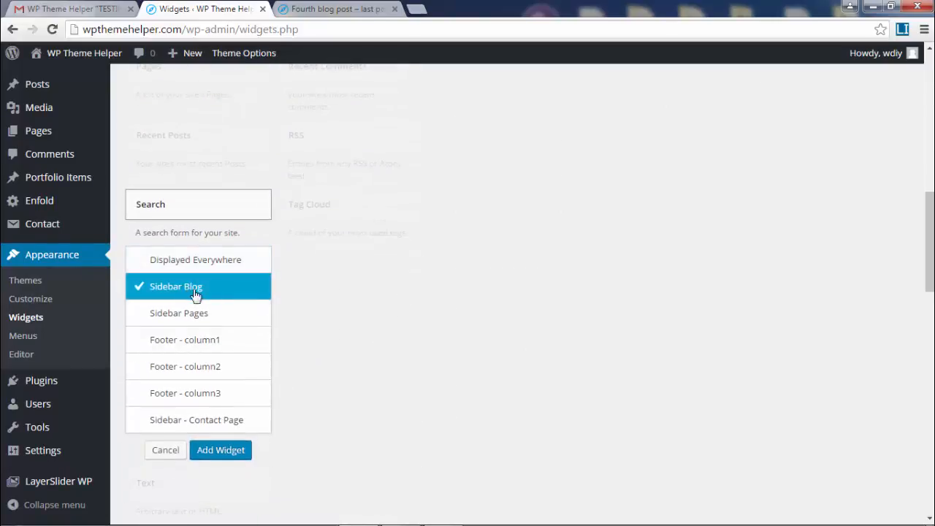
click(221, 450)
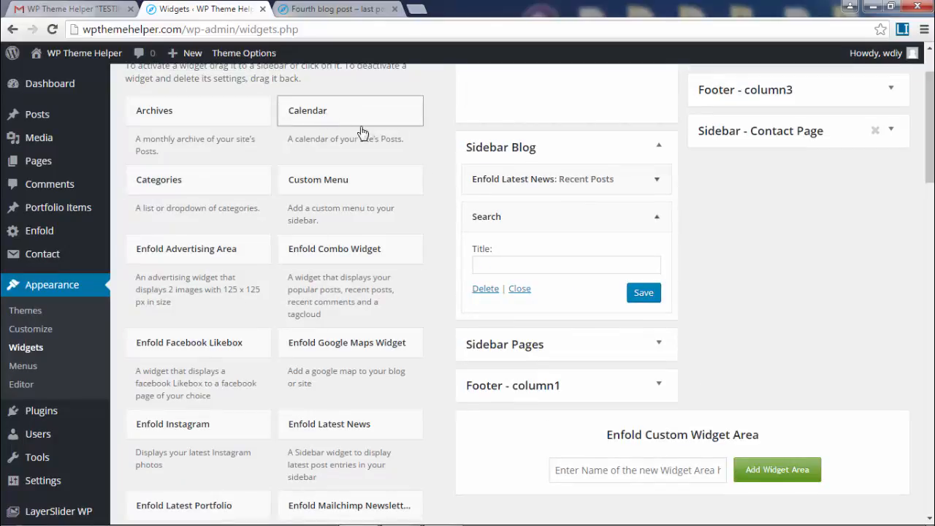
Add the Calendar widget to the Sidebar Blog area and move the Search widget above Enfold Latest News
drag(363, 133, 550, 208)
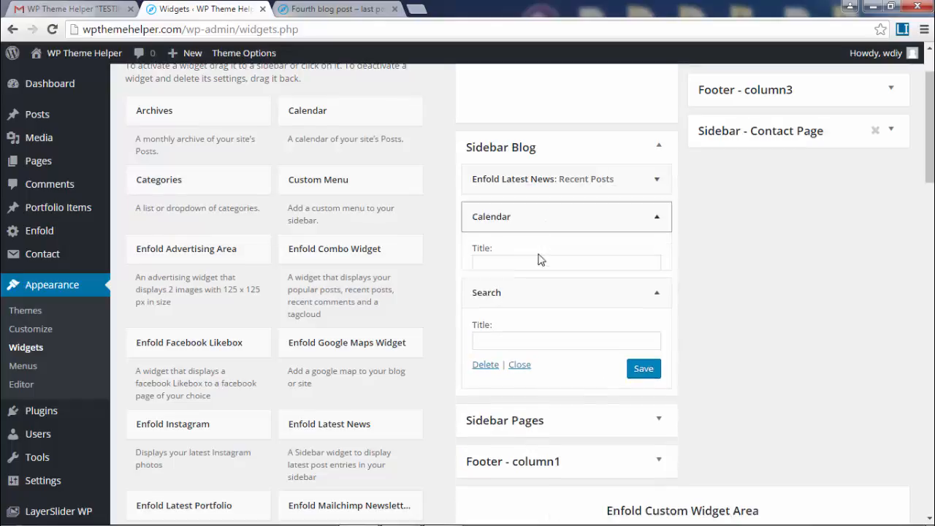
drag(543, 337, 535, 178)
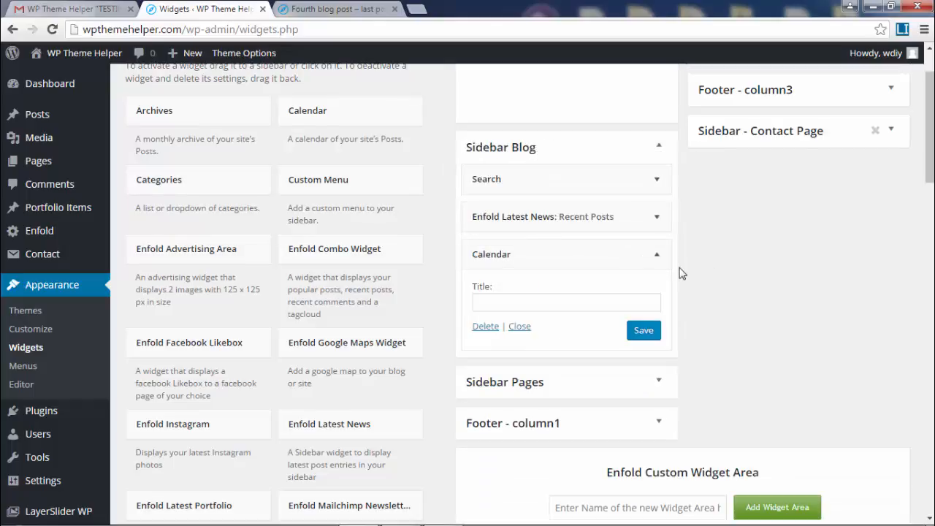
Title the Calendar widget "Calendar" and the Search widget "Search", saving each one
click(523, 300)
text(Calendar)
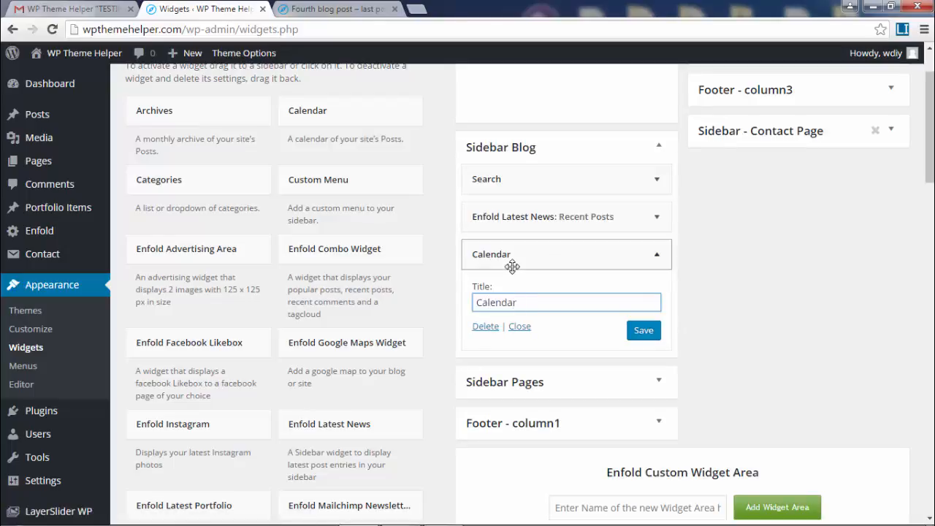
click(636, 329)
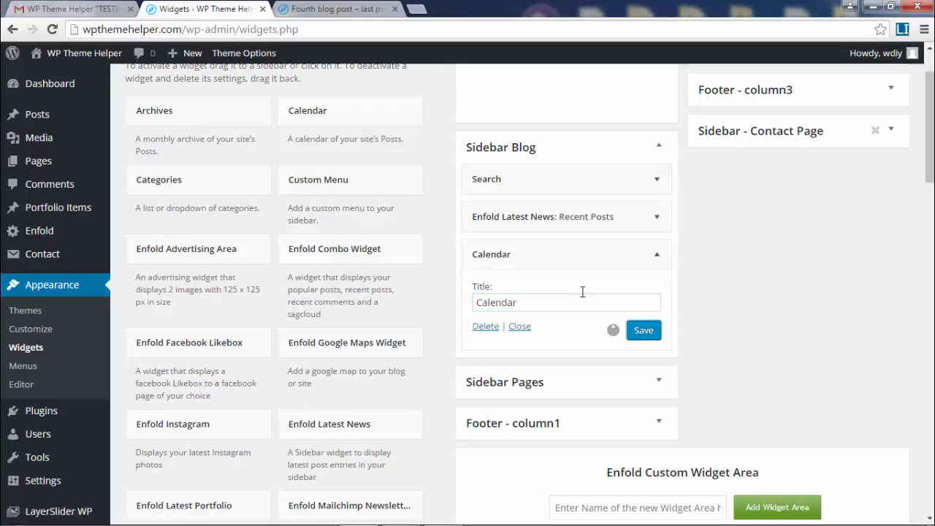
click(658, 179)
click(523, 230)
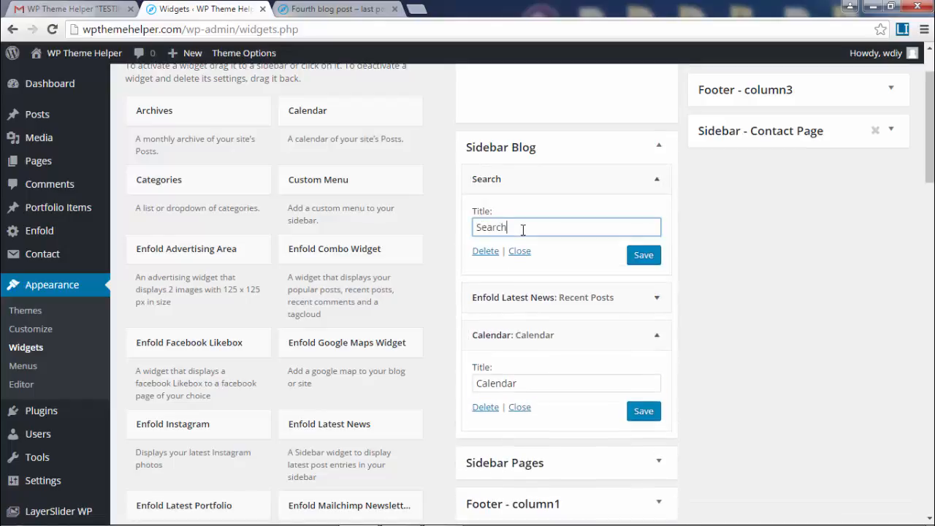
click(646, 257)
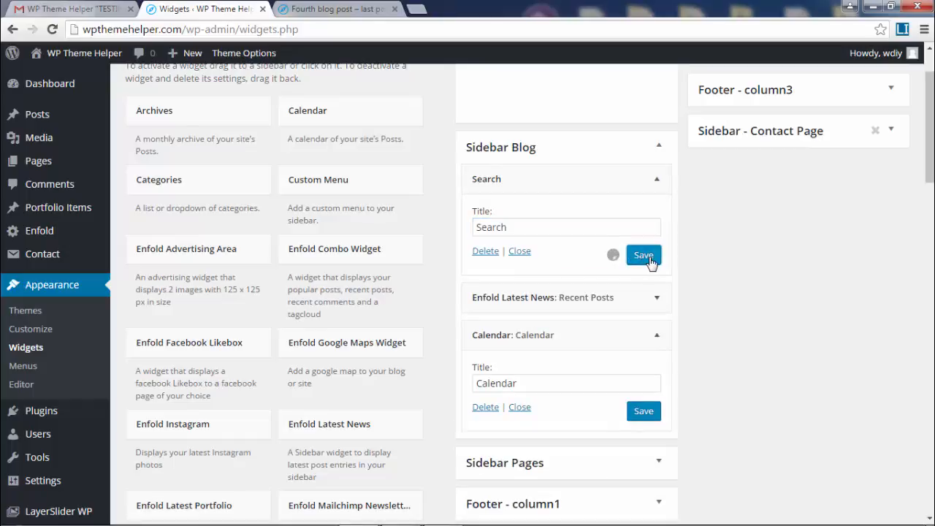
Reload the published fourth post, examine its sidebar widgets and page content, and close the post
click(329, 8)
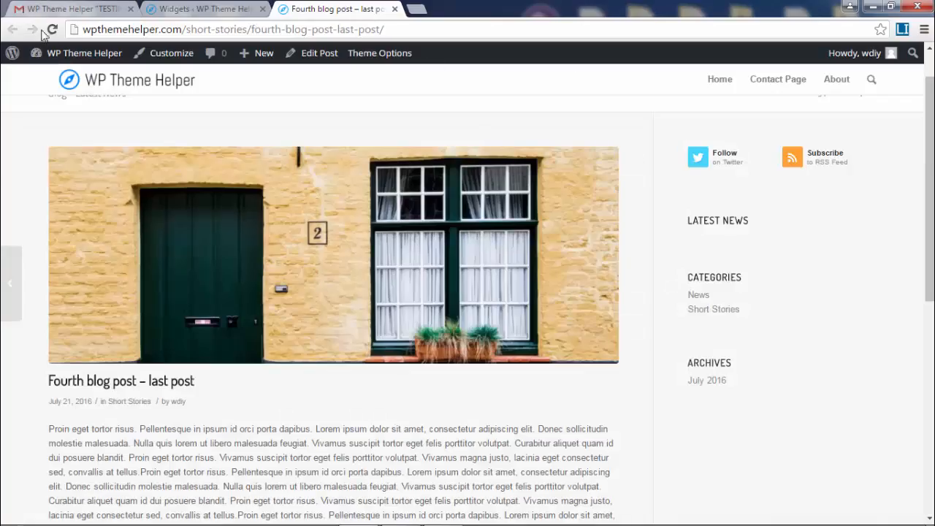
click(54, 34)
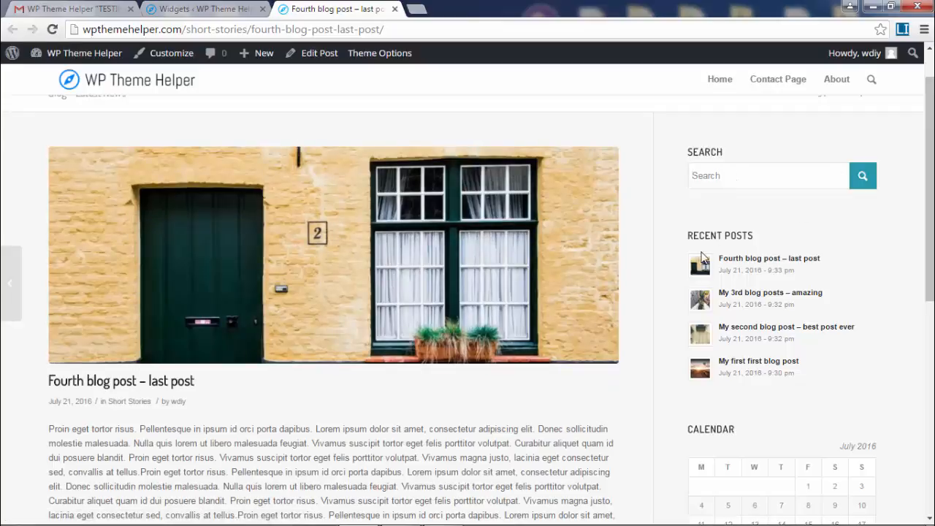
drag(697, 235, 831, 387)
click(831, 386)
scroll(684, 370, down, 2)
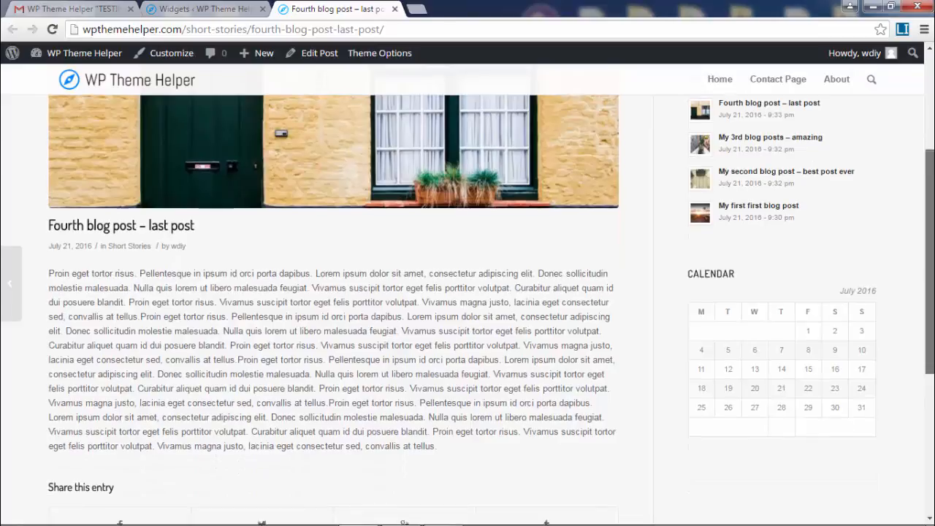
scroll(468, 296, down, 4)
scroll(467, 295, up, 7)
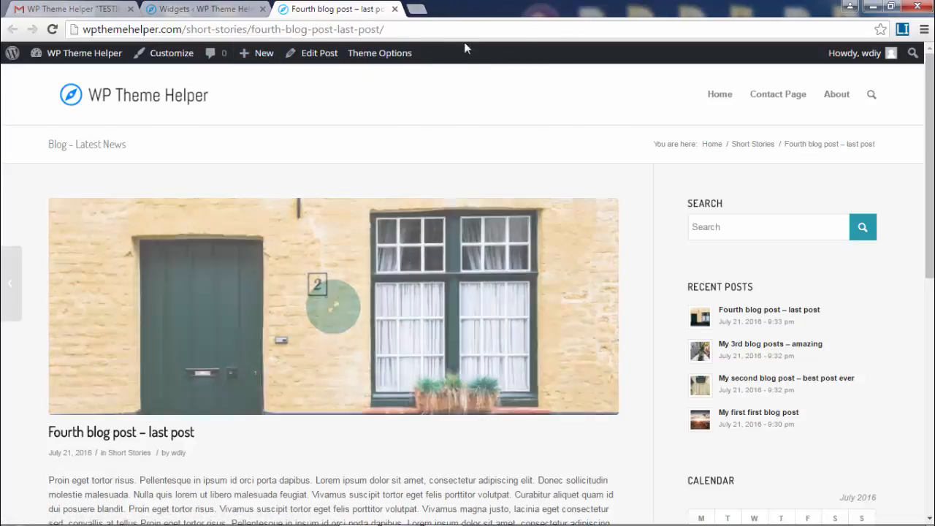
click(394, 9)
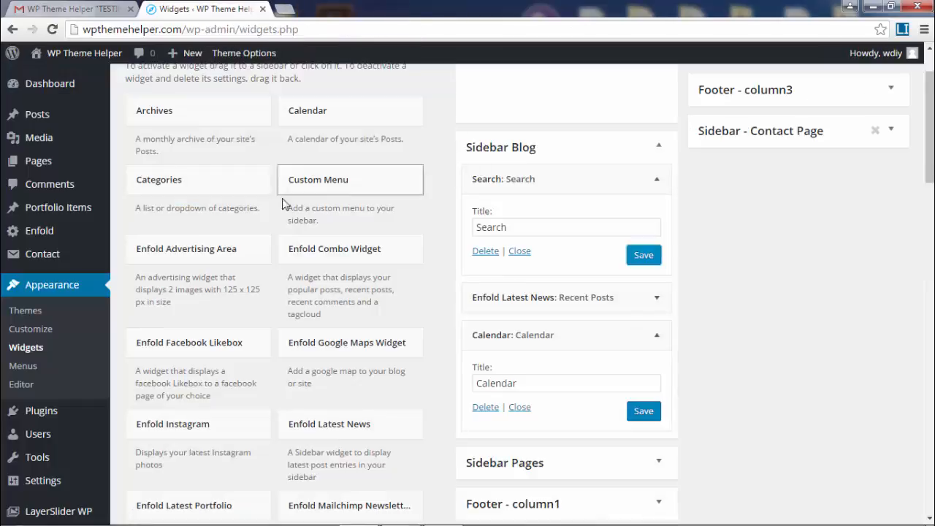
Create a new page titled "Blog" and publish it without content
click(39, 160)
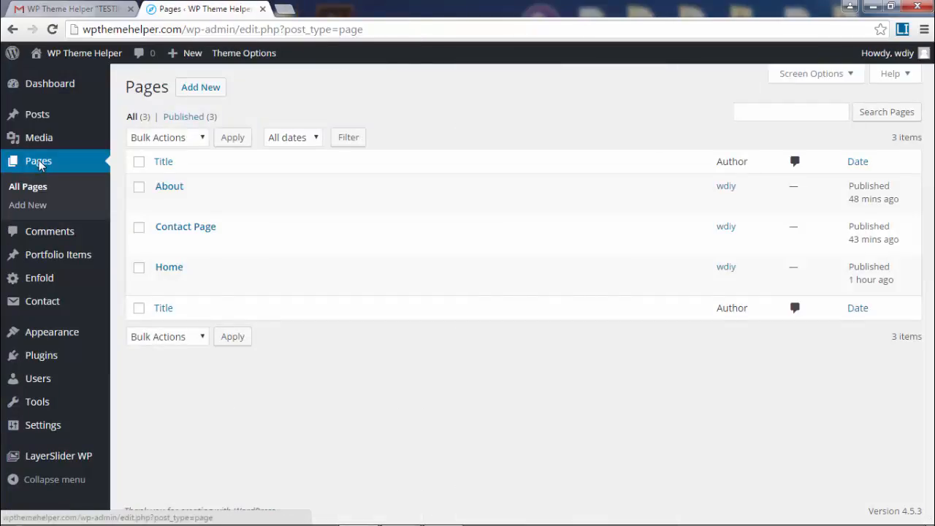
click(192, 88)
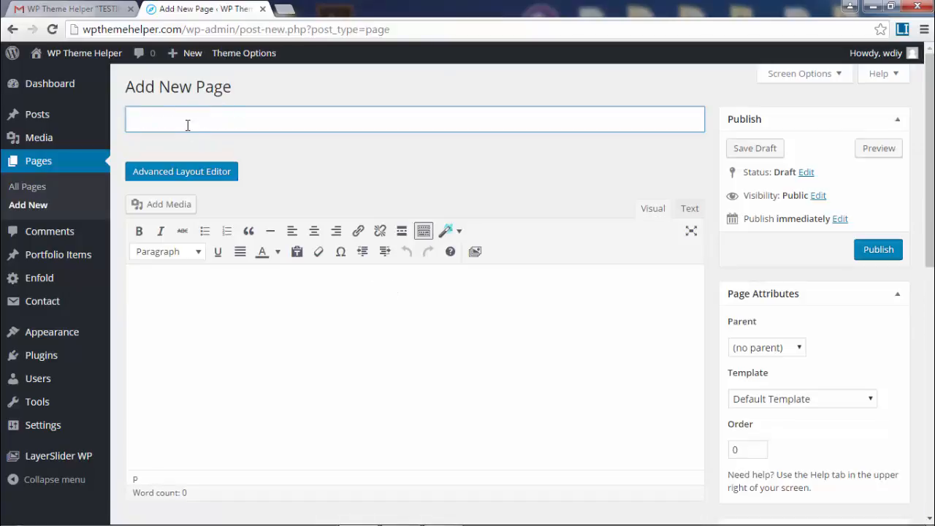
text(Blog)
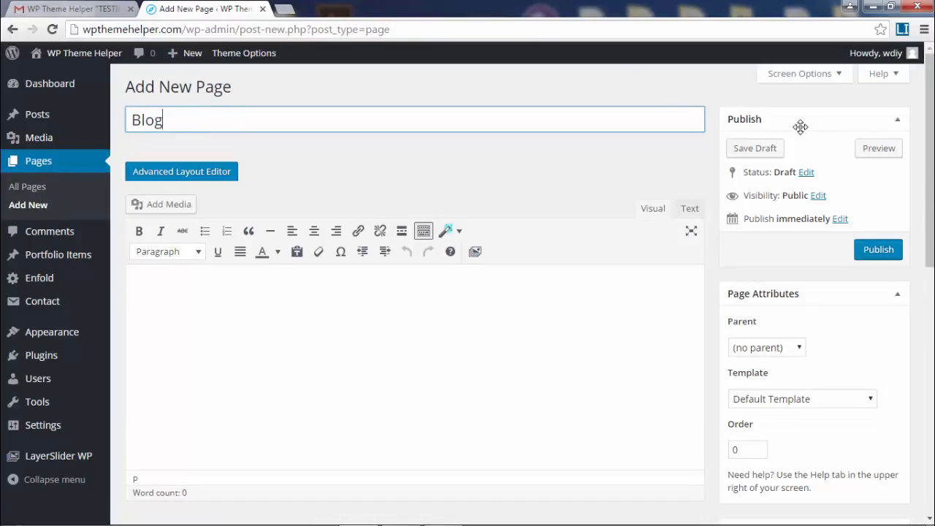
click(884, 250)
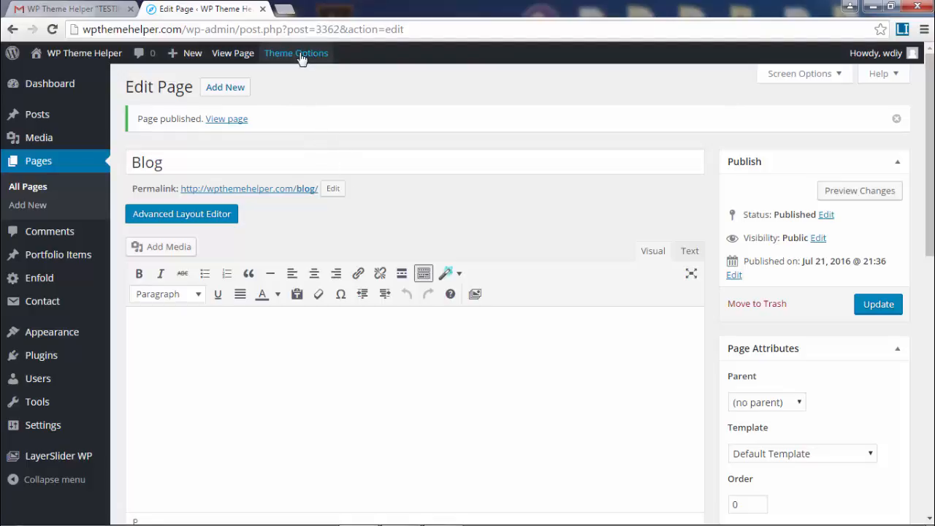
Set the Blog page as the place to display the blog in the Enfold theme options and save all changes
mouse_move(301, 57)
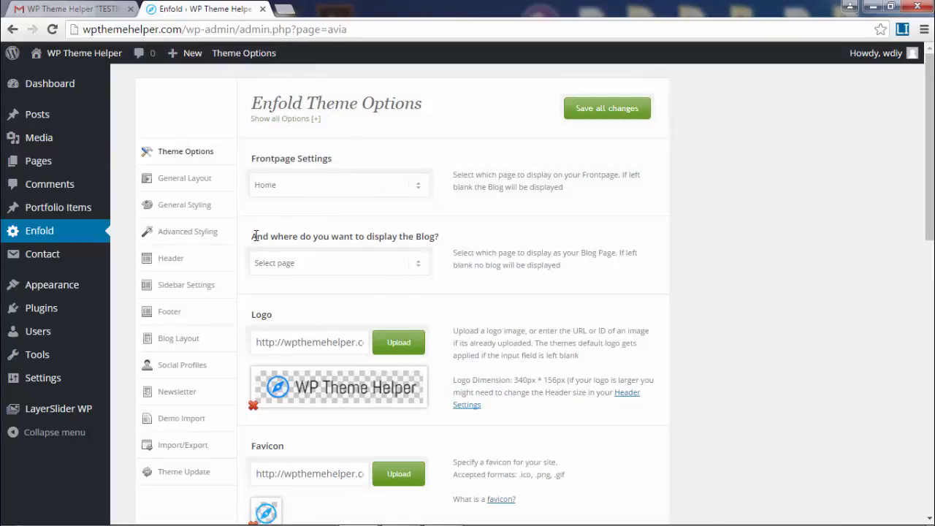
drag(256, 236, 440, 236)
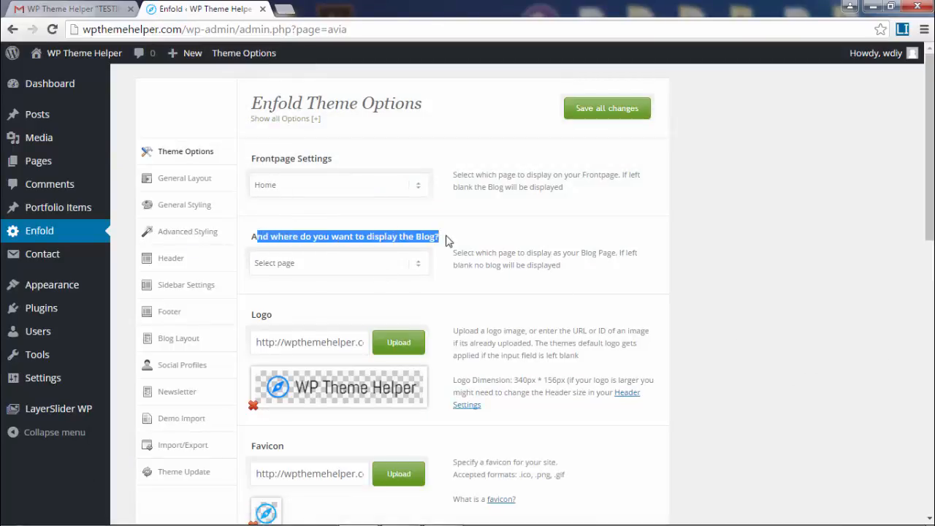
click(378, 266)
click(365, 310)
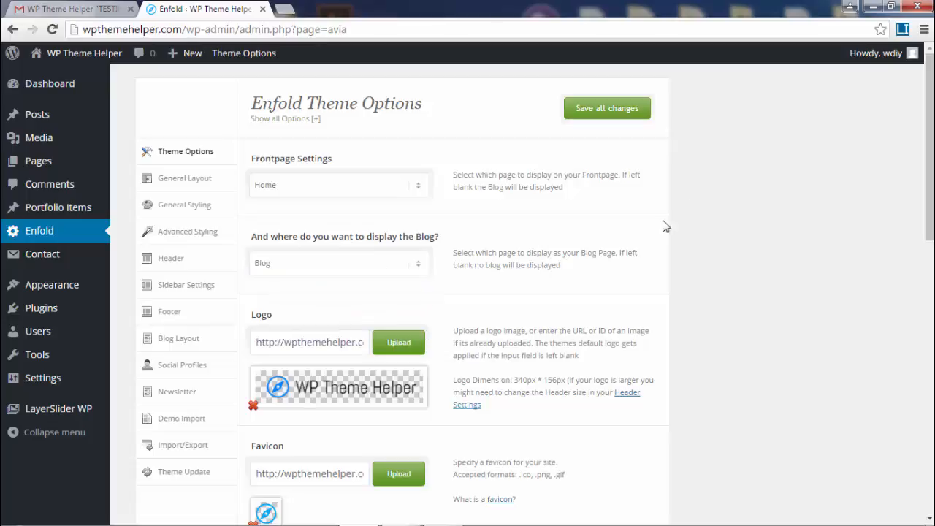
click(616, 113)
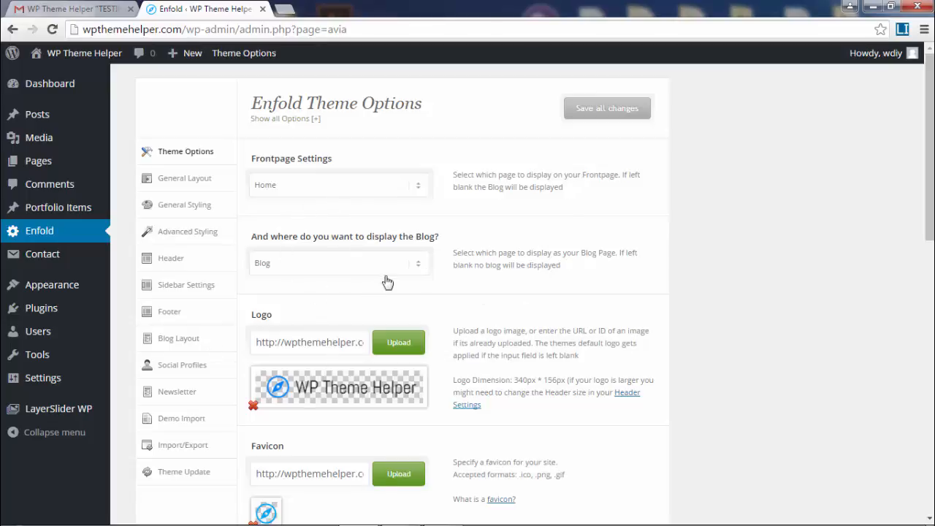
View the published Blog page in a separate tab and look through its listed posts down to the footer
mouse_move(60, 166)
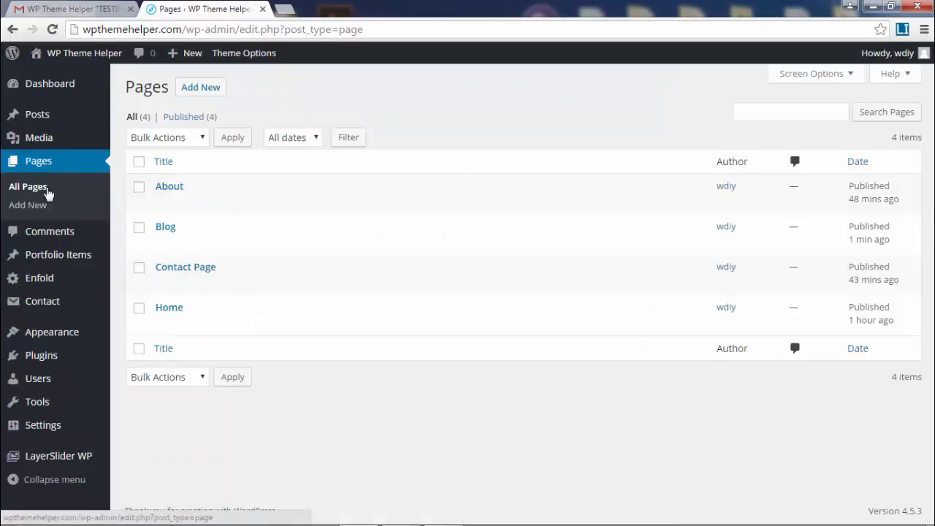
right_click(278, 250)
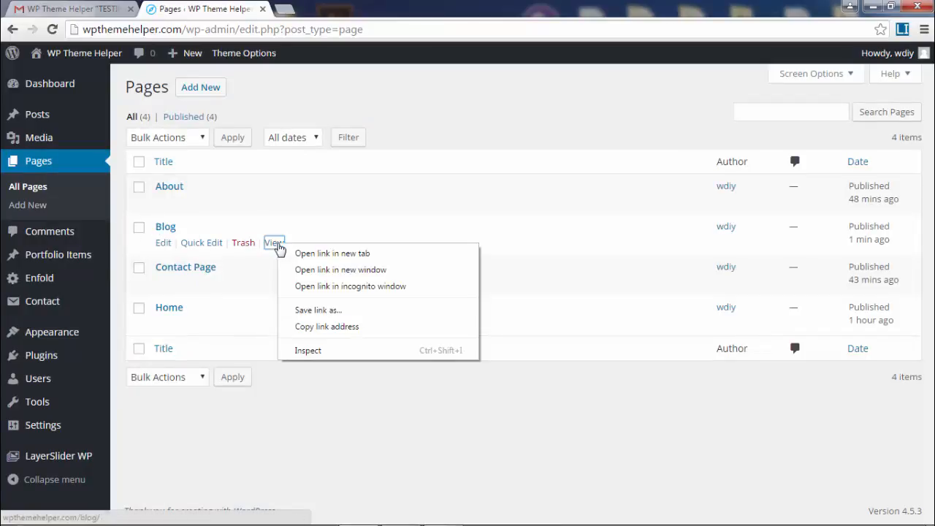
click(331, 253)
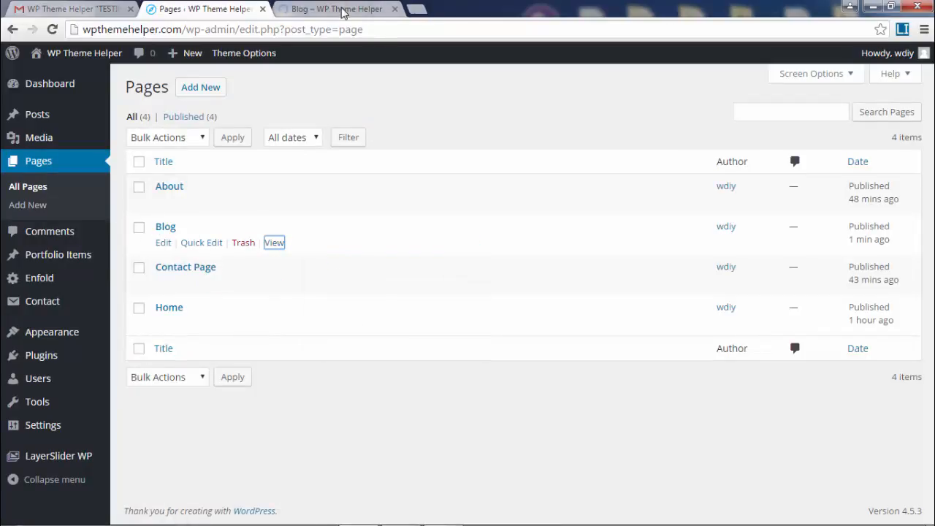
click(344, 10)
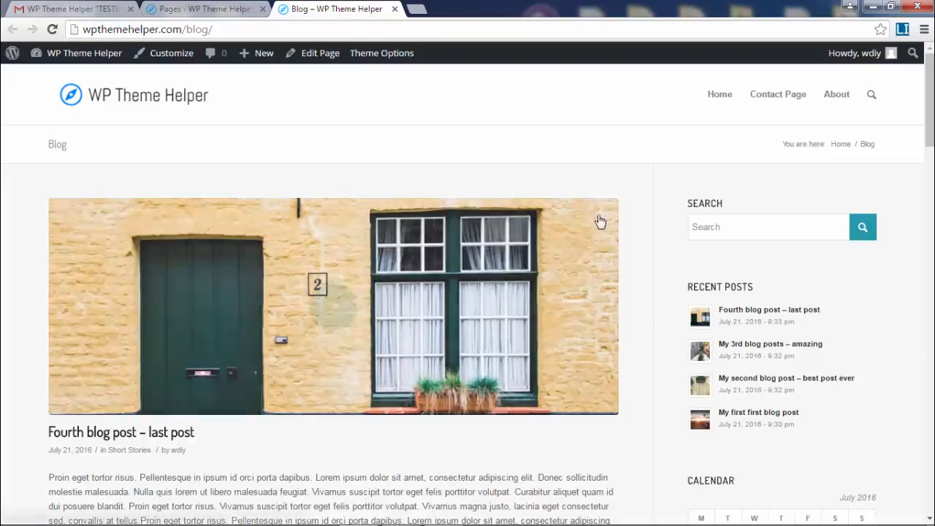
drag(929, 103, 930, 442)
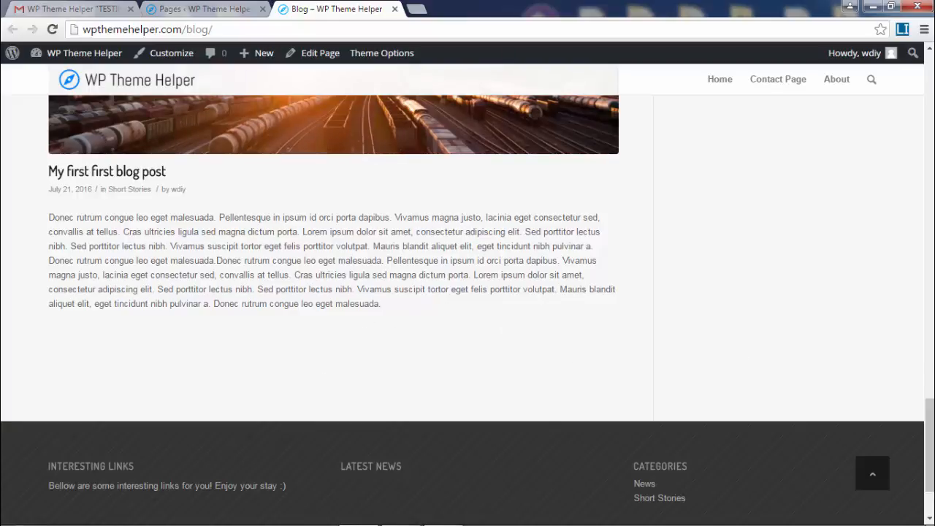
scroll(292, 153, up, 5)
scroll(193, 443, down, 4)
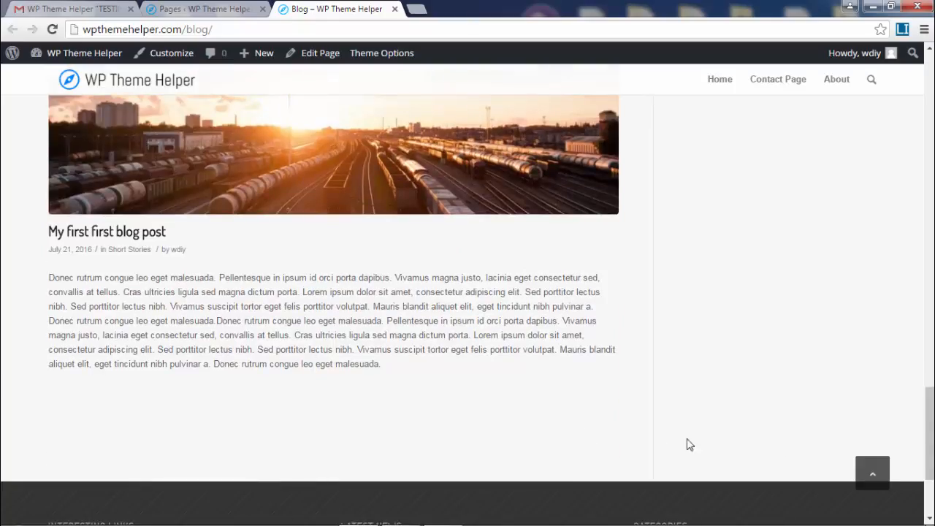
scroll(687, 438, down, 3)
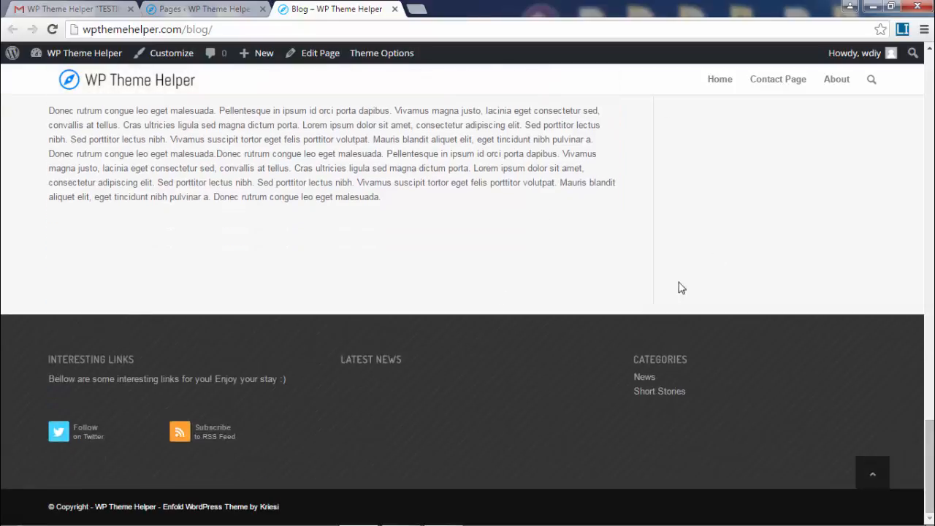
Look over the Blog page from its top and examine how much of the fourth post's text is displayed there
drag(931, 467, 930, 99)
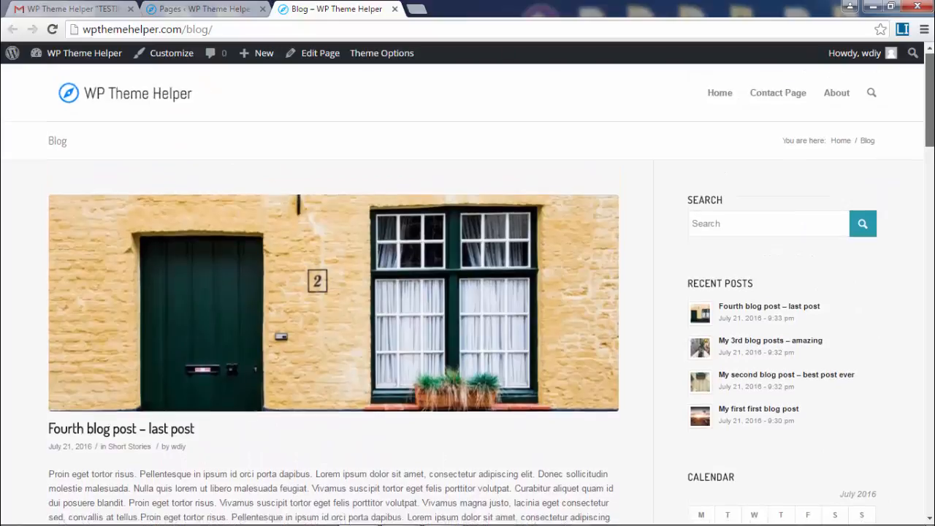
scroll(817, 121, down, 2)
drag(931, 136, 930, 113)
scroll(298, 272, down, 6)
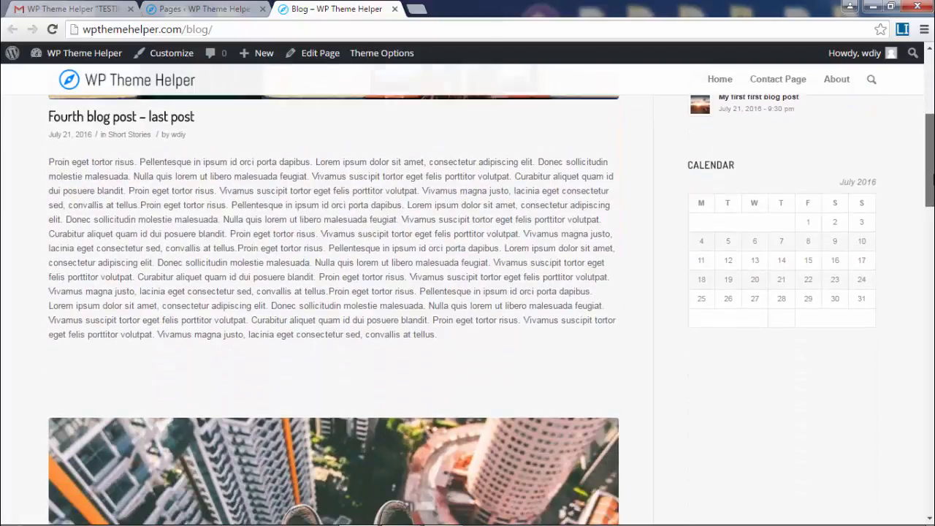
drag(131, 164, 47, 156)
click(56, 154)
click(503, 172)
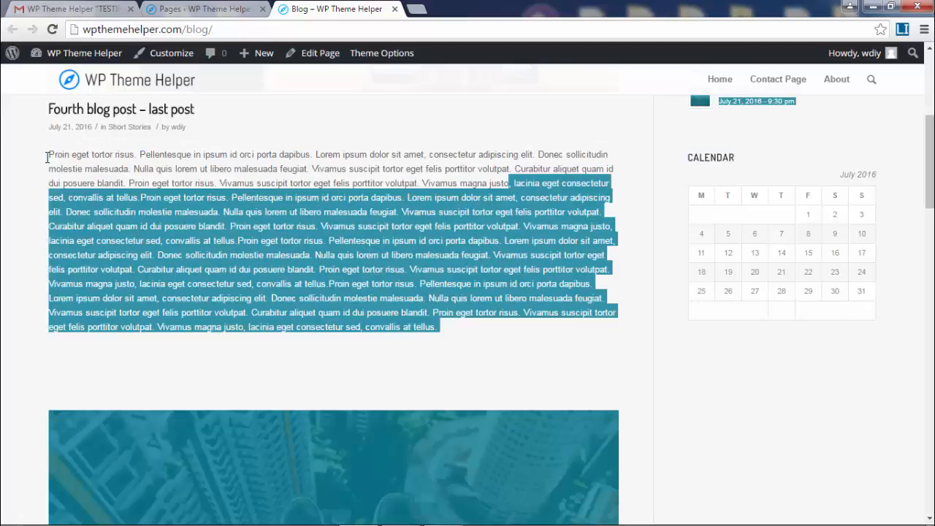
click(524, 181)
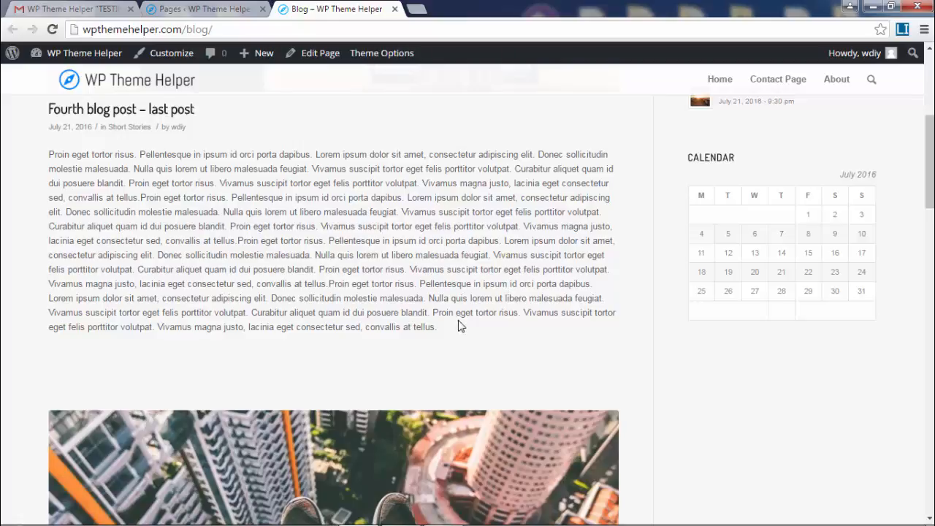
Open the fourth post from the Blog page in a separate tab and compare its full text with the Blog page's listing
scroll(159, 288, up, 2)
right_click(176, 214)
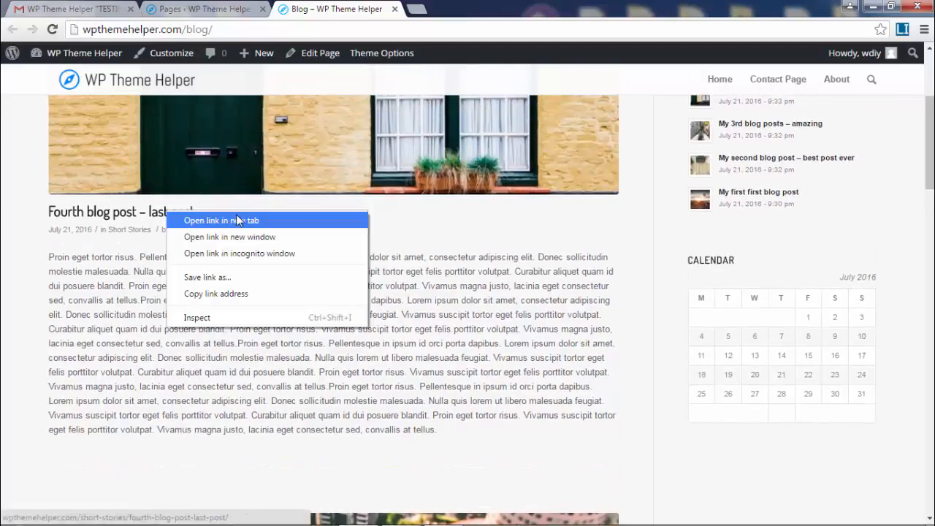
click(236, 216)
key(ctrl+Tab)
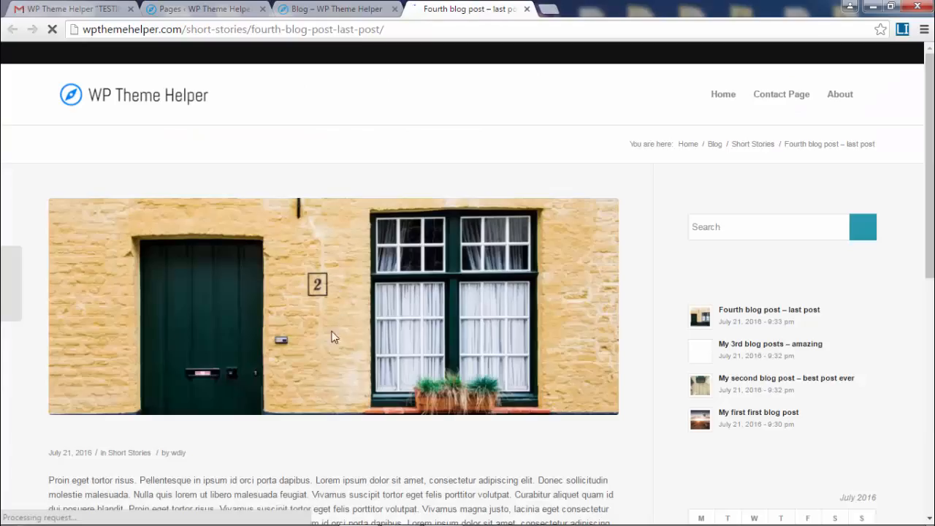
scroll(428, 382, down, 5)
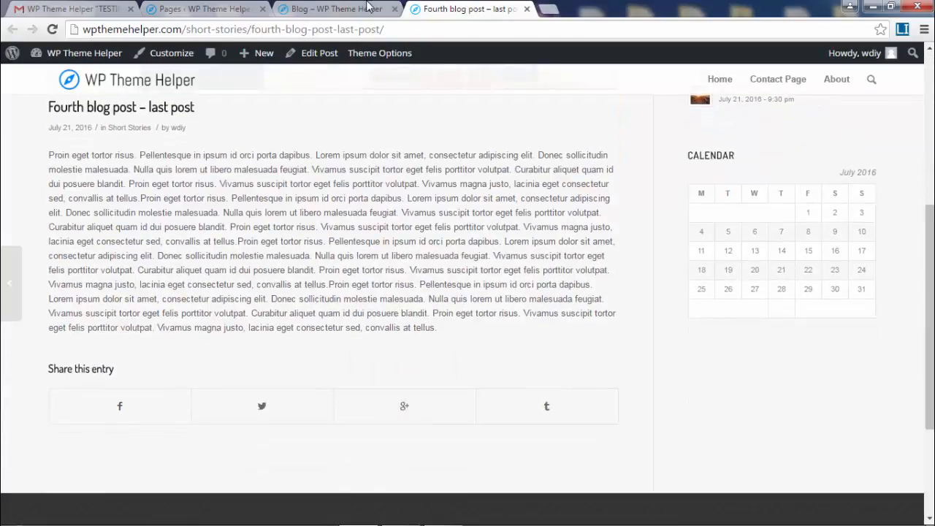
click(360, 8)
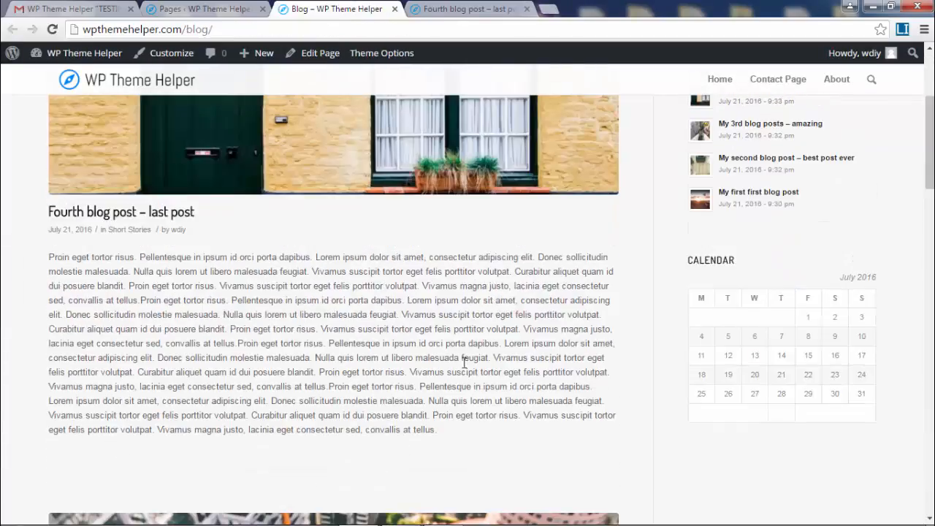
click(461, 9)
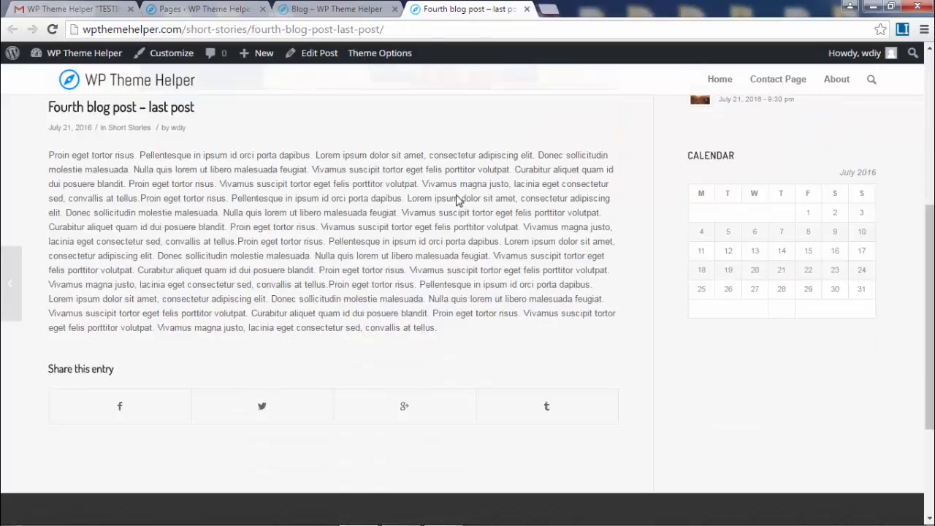
click(345, 11)
click(456, 9)
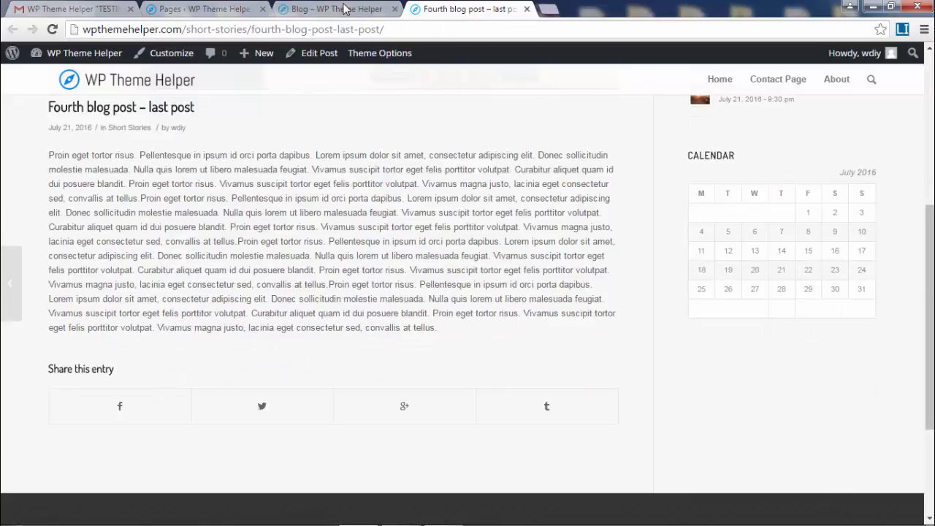
click(346, 8)
drag(448, 437, 119, 272)
click(417, 415)
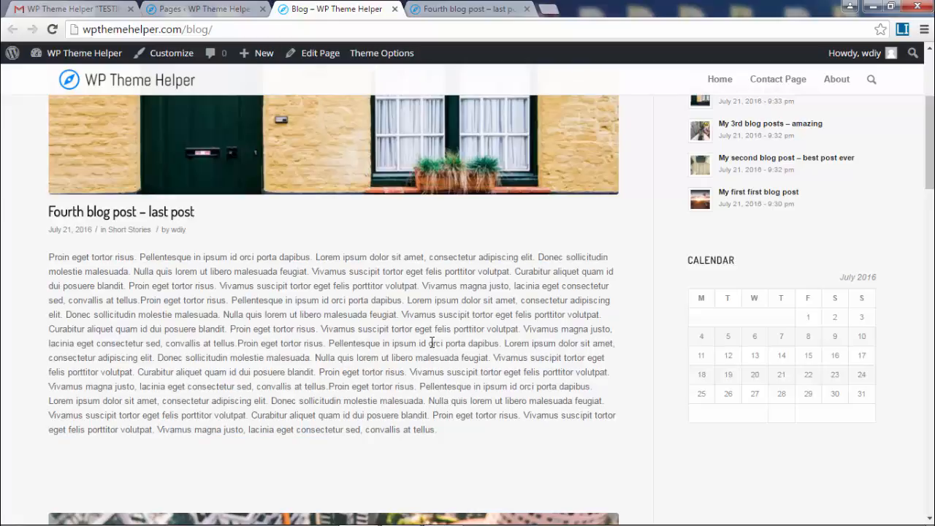
Close the Blog page and fourth post views, and open the fourth post from the posts list for editing in a separate tab
key(ctrl+shift+Tab)
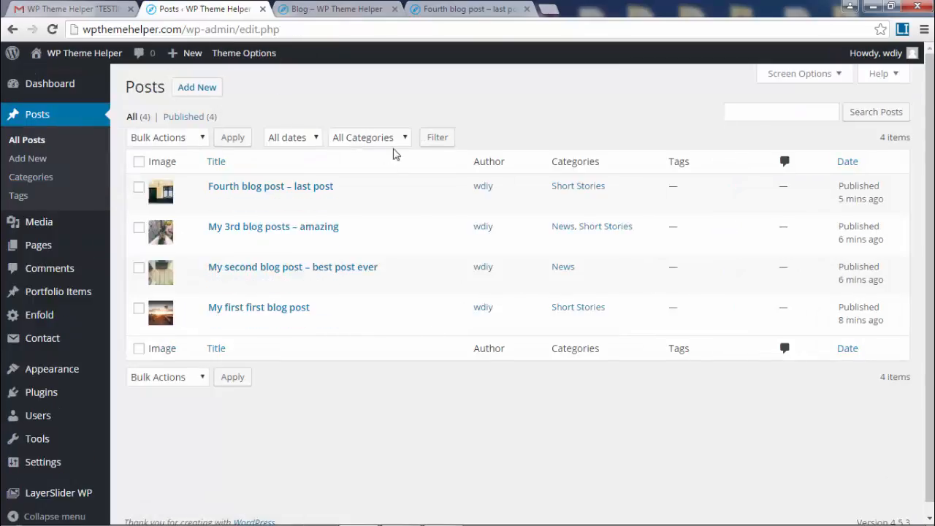
click(392, 10)
click(392, 10)
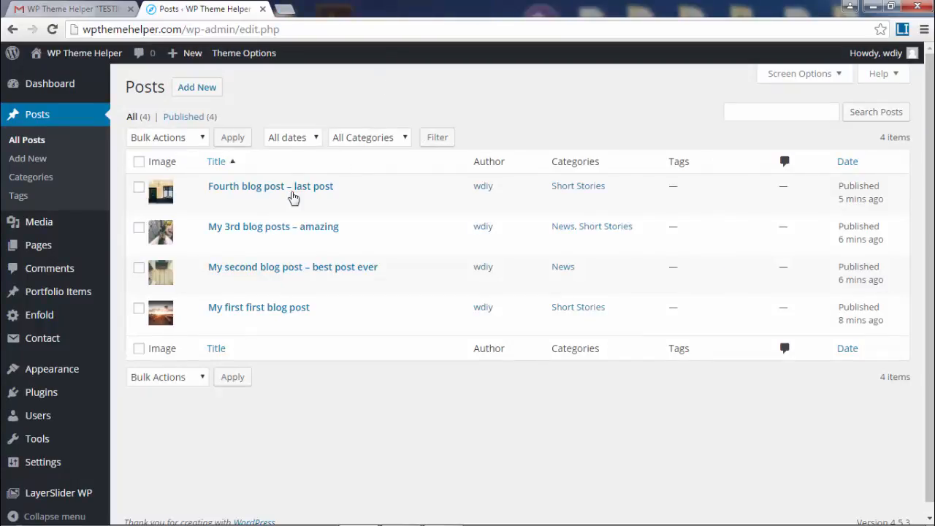
right_click(288, 189)
click(341, 196)
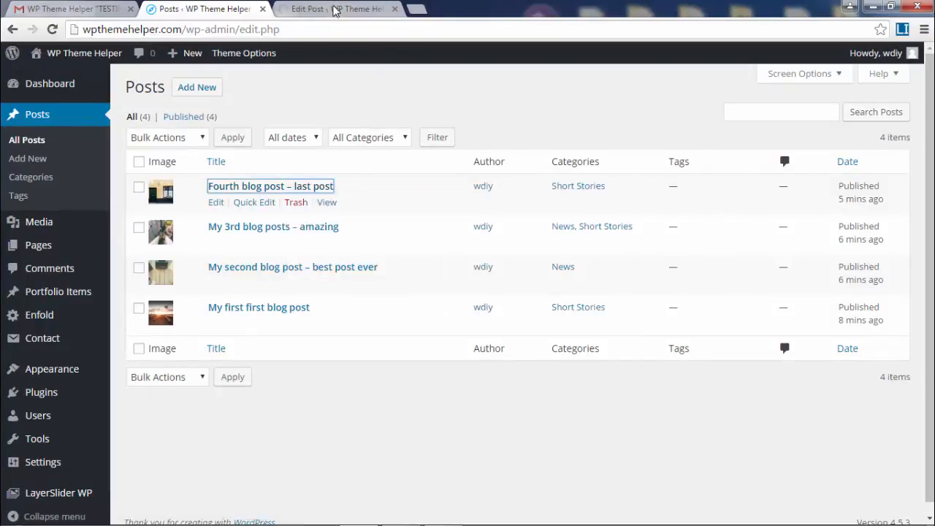
click(334, 10)
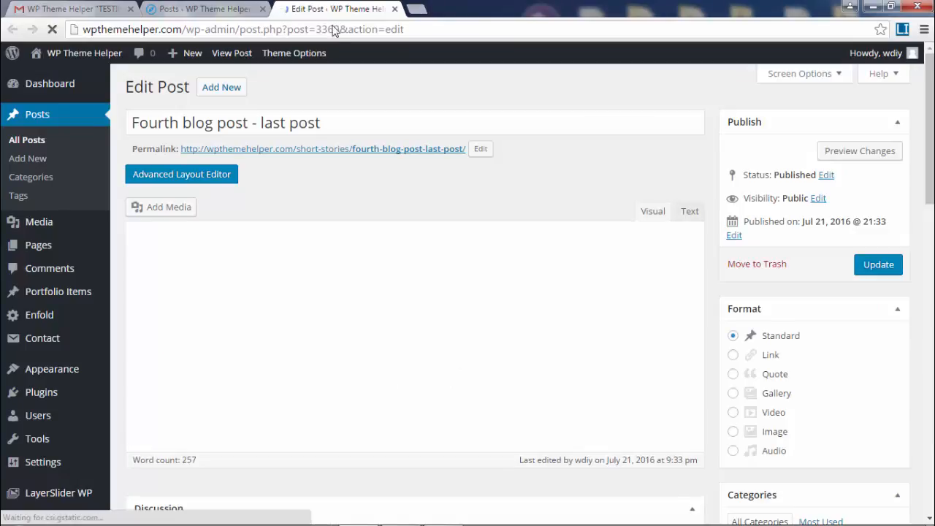
Insert a Read More tag before "Vivamus magna justo" at the end of the opening text in the fourth post and update it
scroll(531, 423, down, 2)
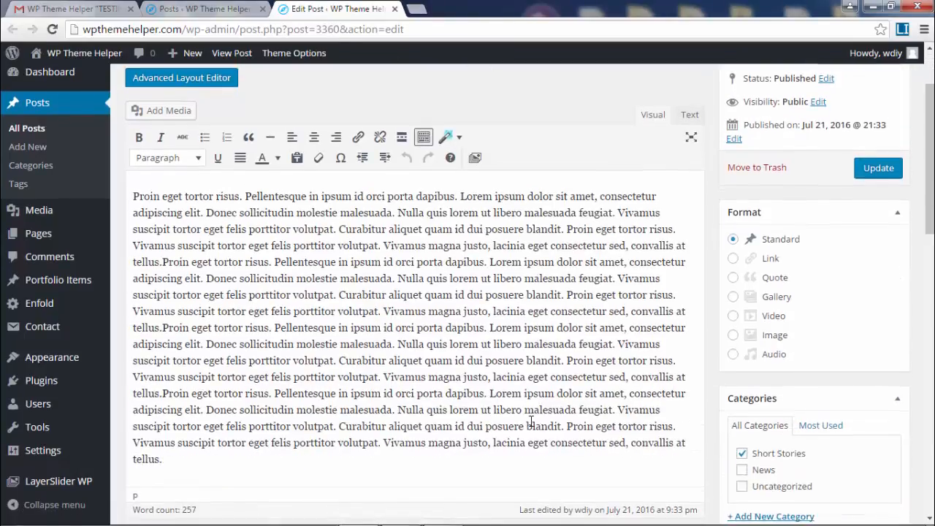
click(386, 247)
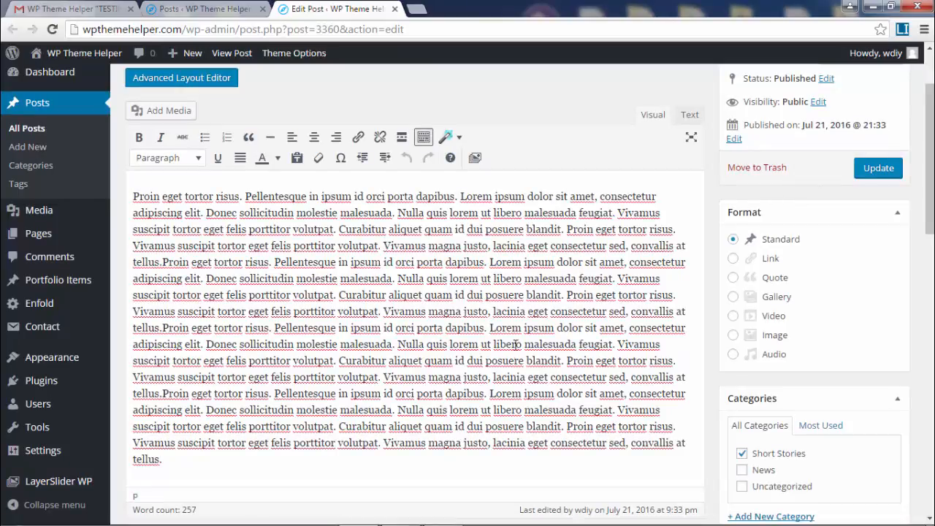
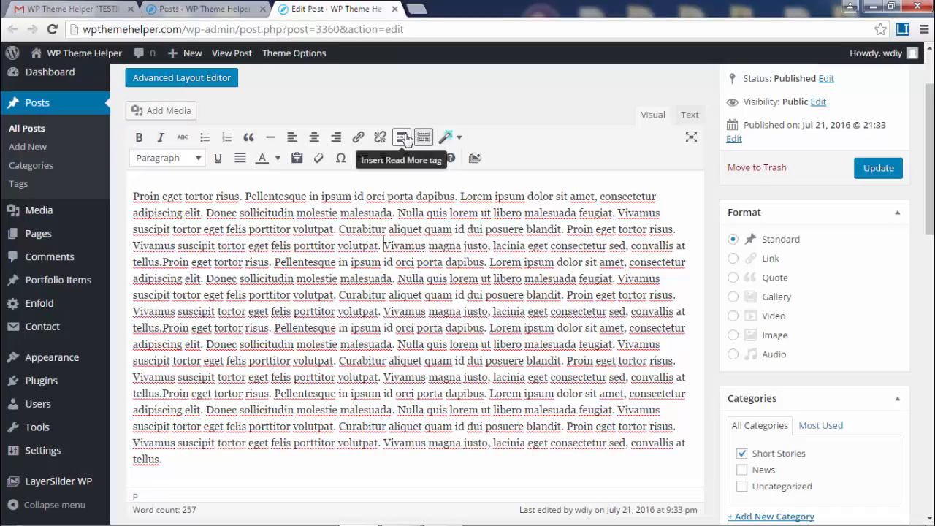
click(403, 138)
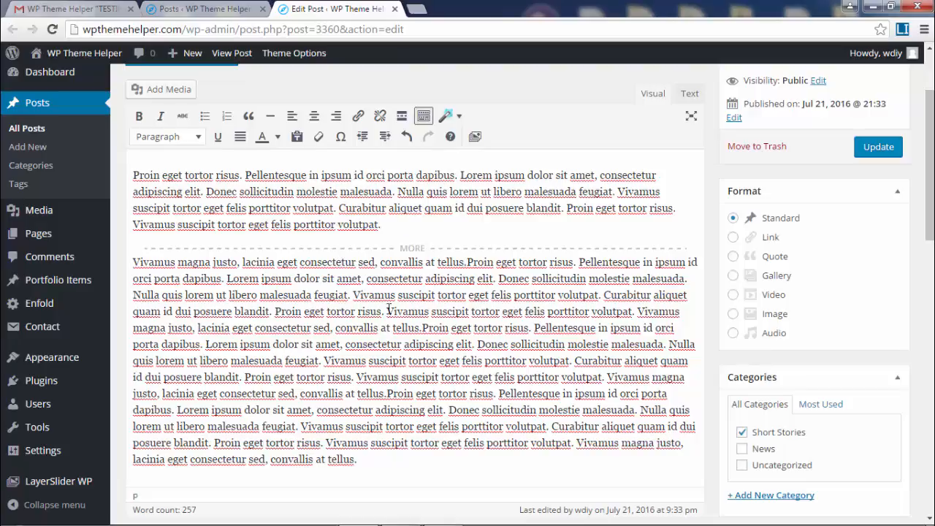
click(876, 157)
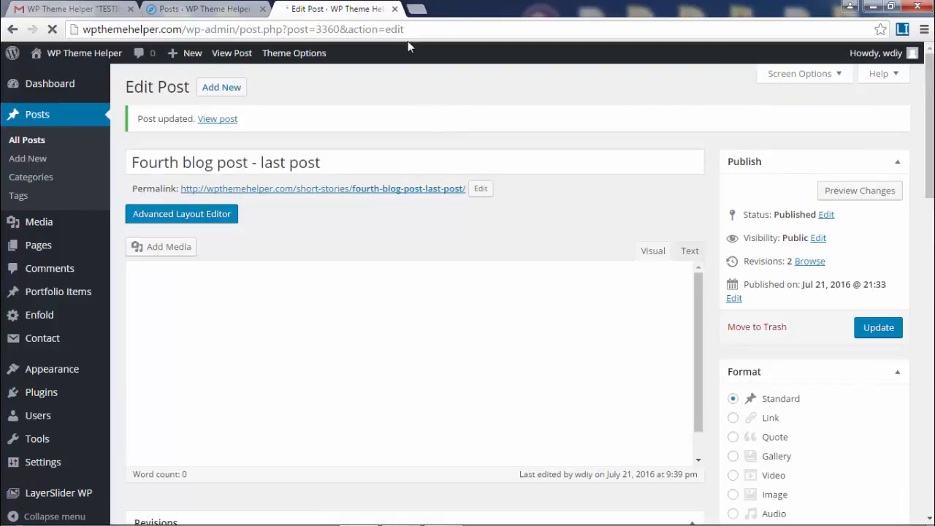
Load wpthemehelper.com/blog in a new browser tab
click(421, 13)
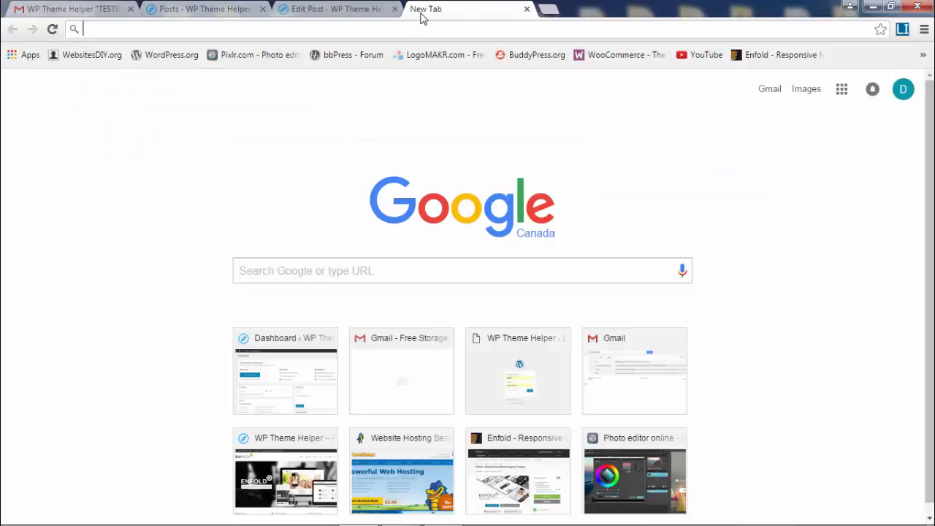
text(wwpthe)
key(BackSpace)
key(BackSpace)
key(BackSpace)
key(BackSpace)
key(BackSpace)
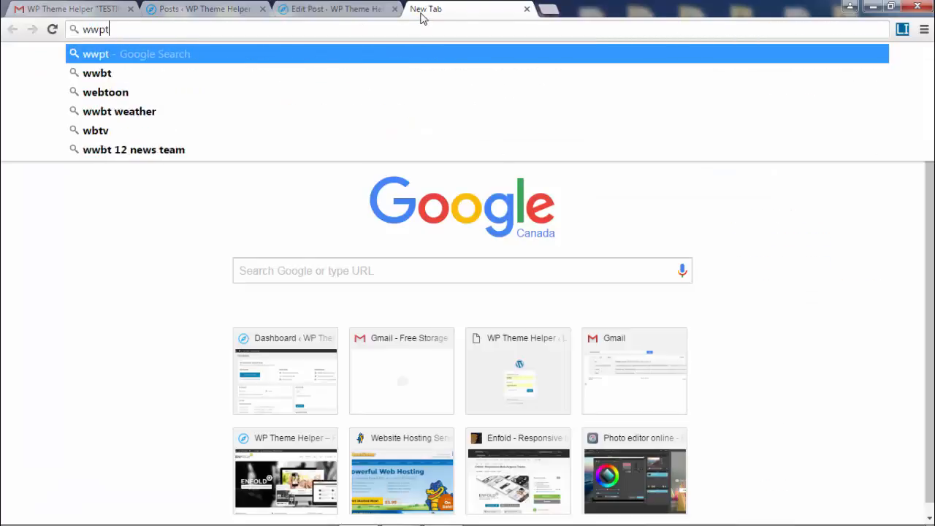
text(pth)
key(Right)
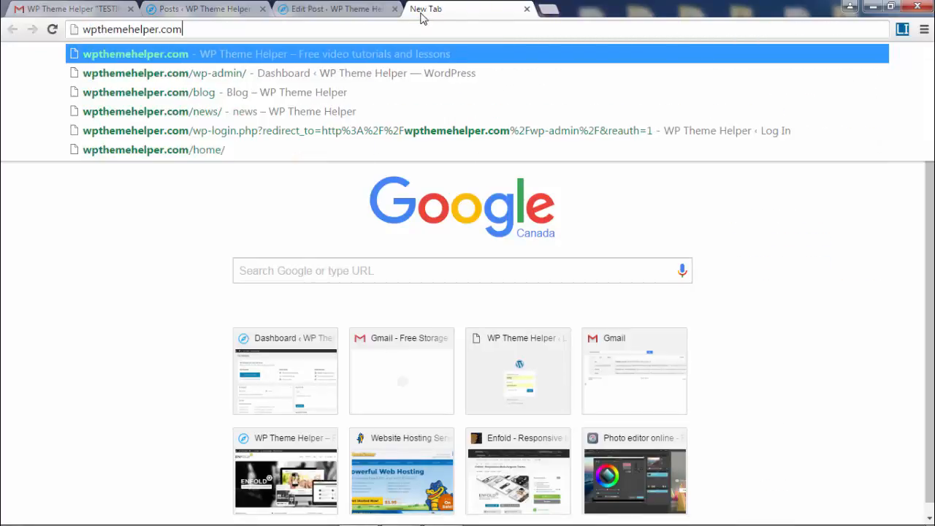
text(/blog)
key(Return)
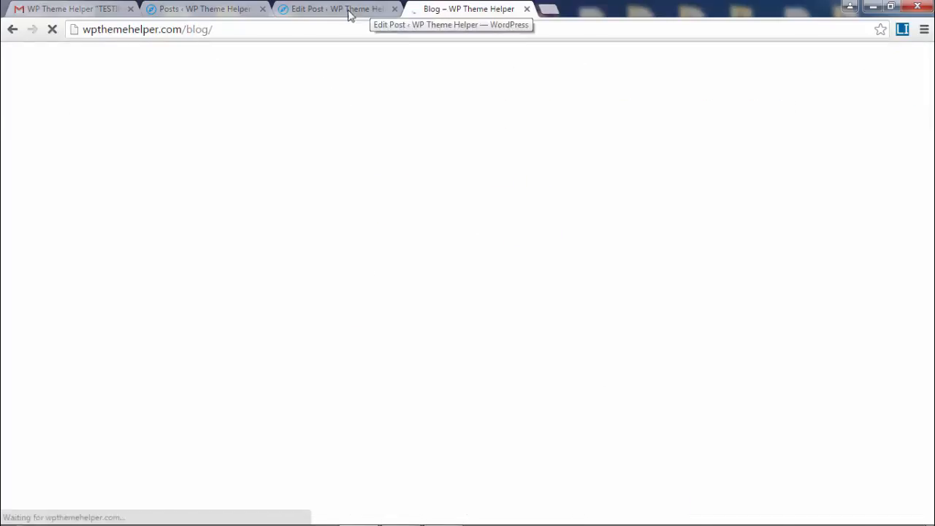
Examine the fourth post's excerpt against the other listed posts, and follow its Read more link to check the full post
scroll(394, 263, down, 3)
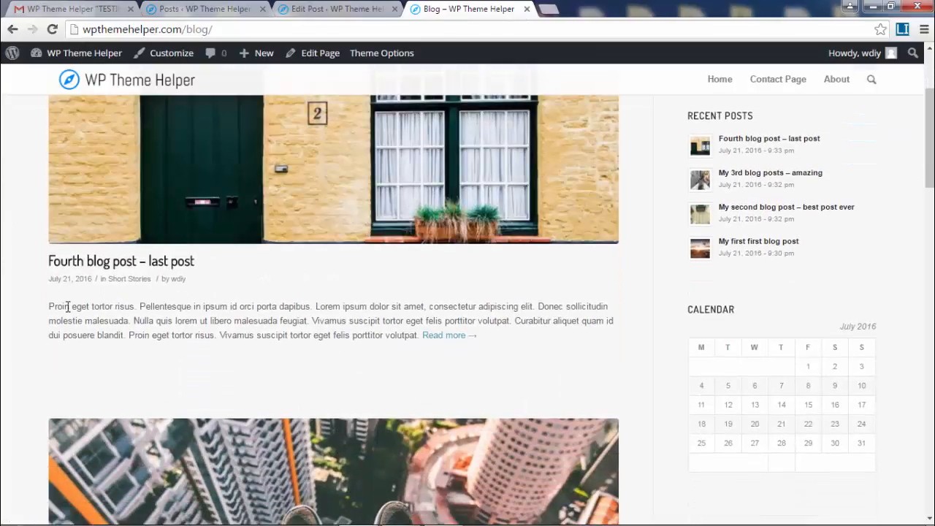
drag(51, 306, 495, 339)
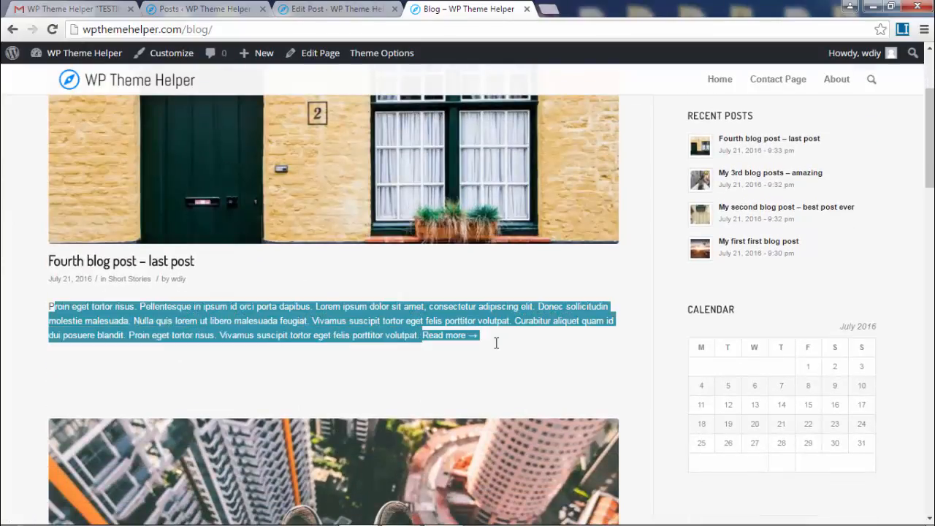
click(494, 345)
scroll(494, 365, down, 1)
scroll(494, 373, down, 7)
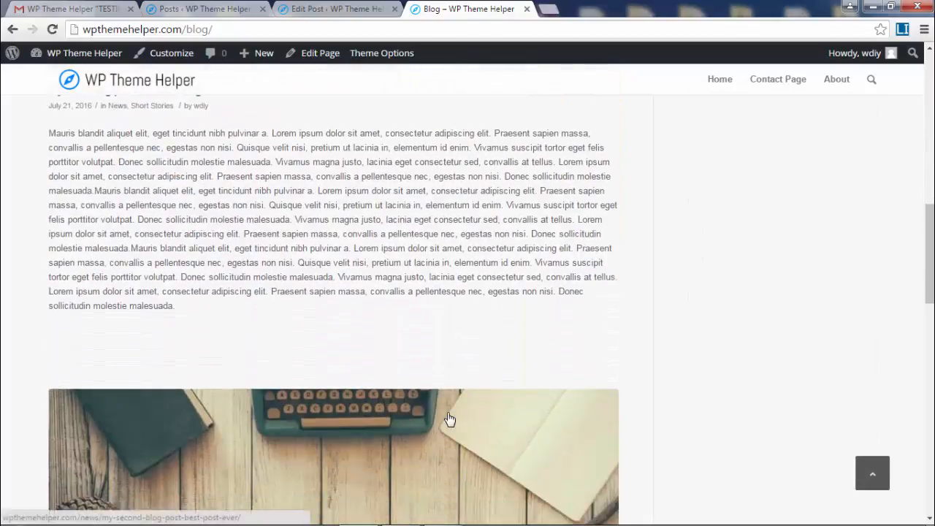
scroll(445, 417, up, 9)
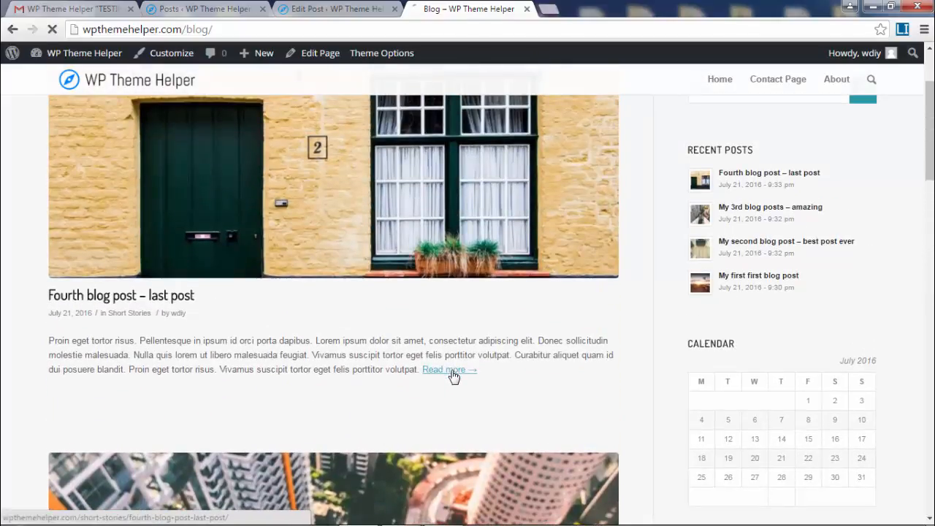
scroll(359, 261, down, 3)
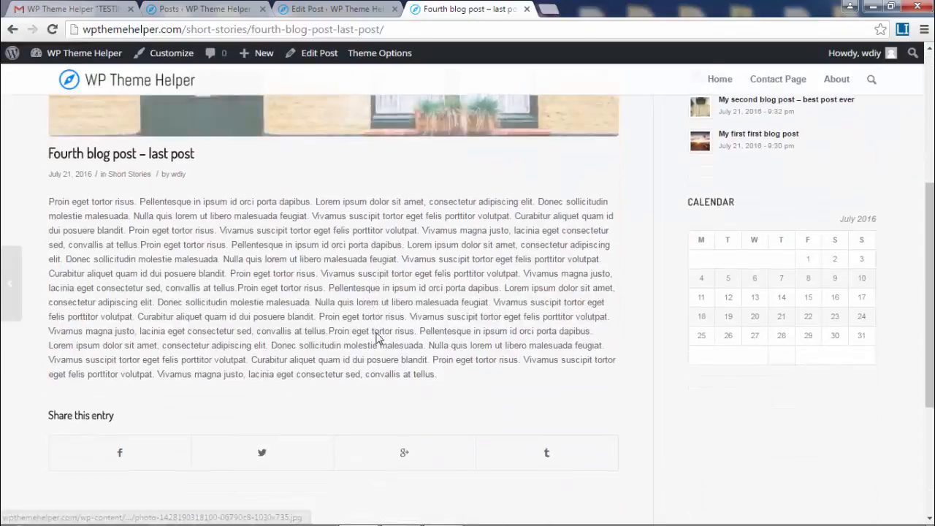
scroll(380, 343, down, 3)
scroll(399, 438, up, 4)
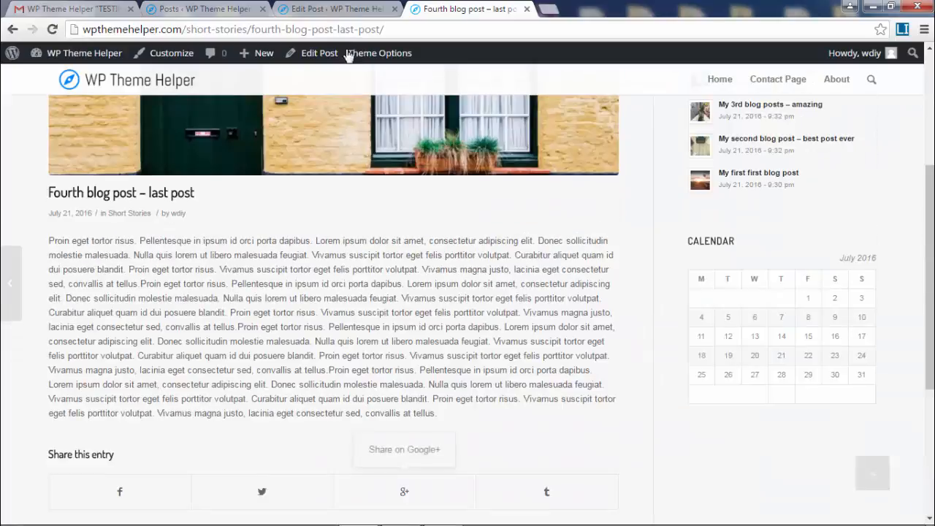
Close the fourth post's view and editor, open the other three published posts in separate tabs, and return to the posts list
click(526, 9)
click(394, 9)
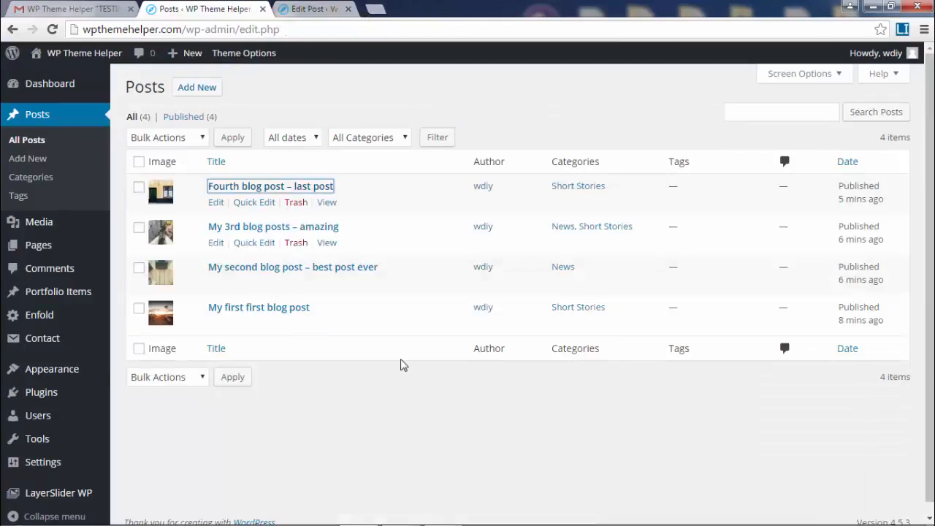
middle_click(328, 244)
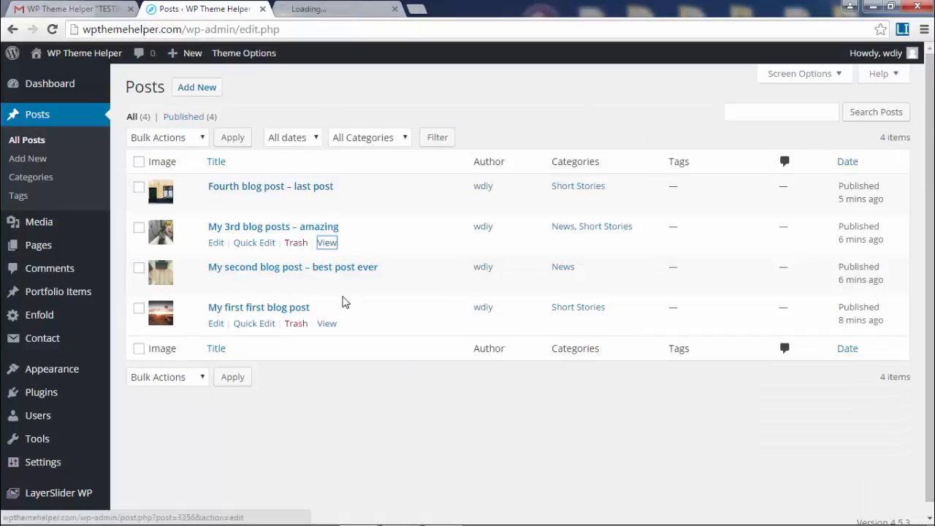
middle_click(328, 285)
middle_click(328, 325)
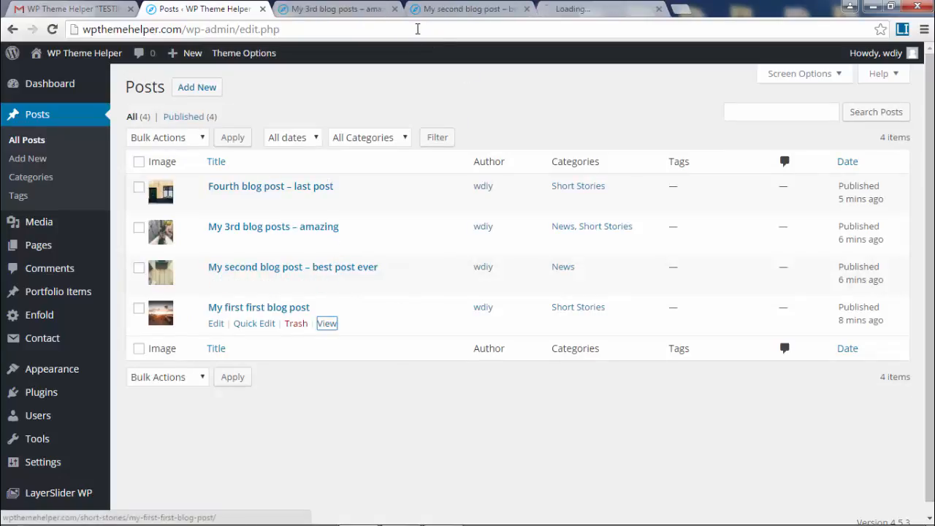
click(338, 9)
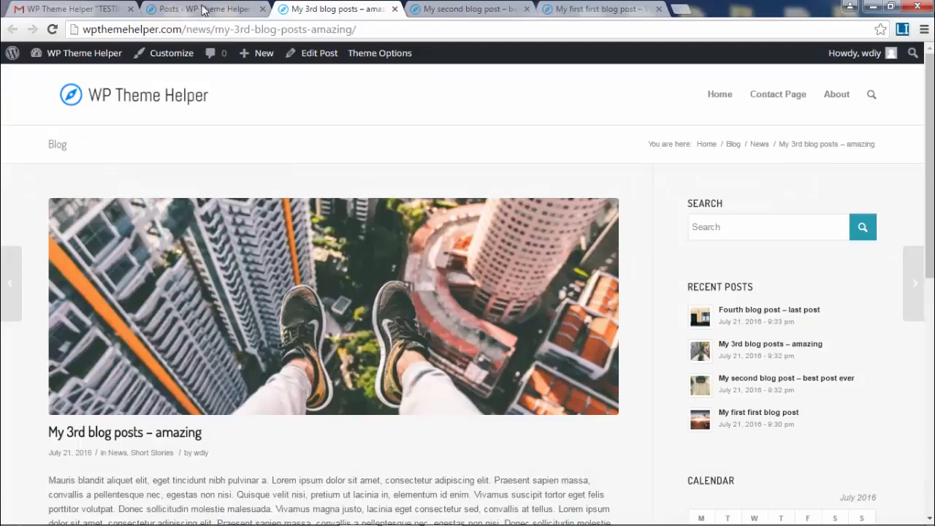
click(217, 7)
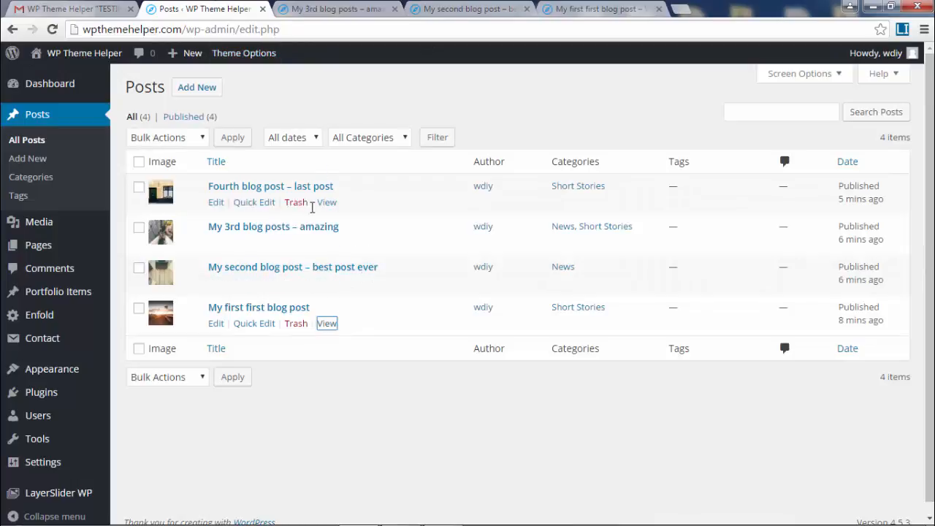
Open the third, second and first blog posts for editing in their own tabs, and return to the posts list
click(339, 9)
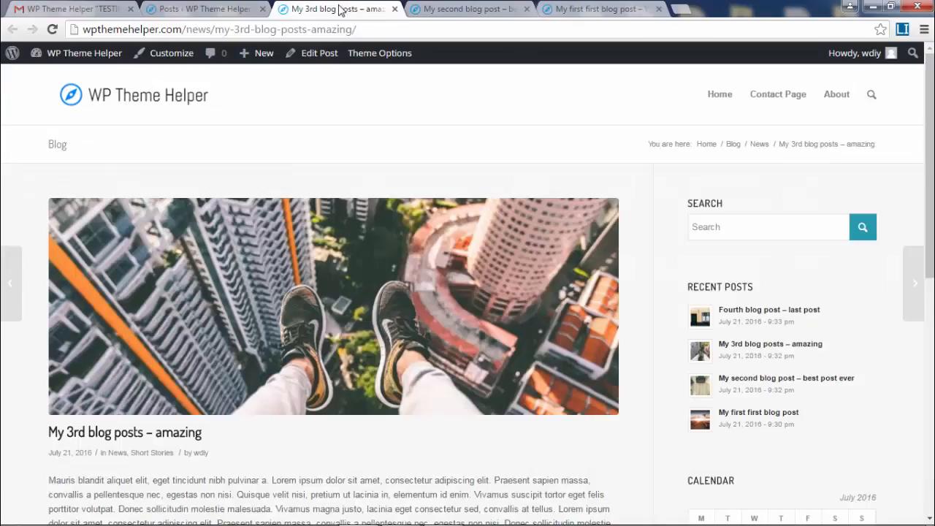
scroll(322, 110, down, 3)
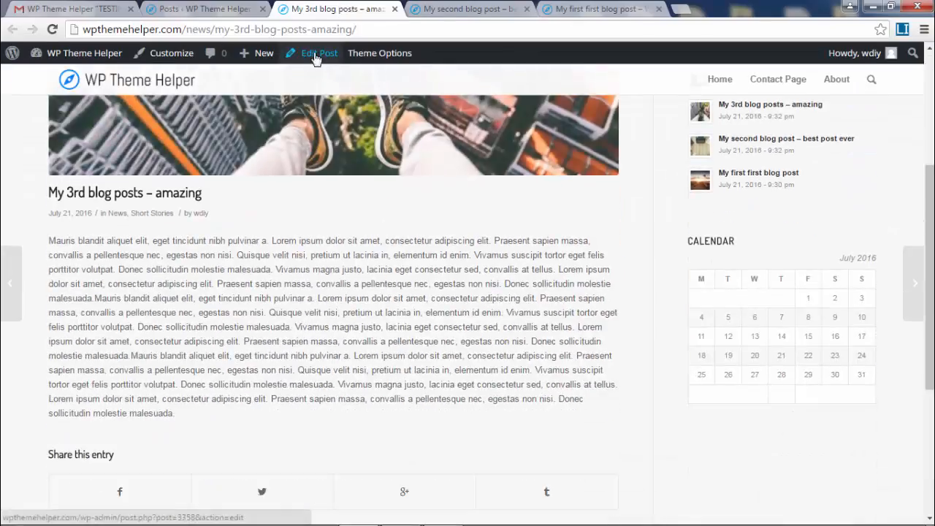
click(315, 55)
key(ctrl+Tab)
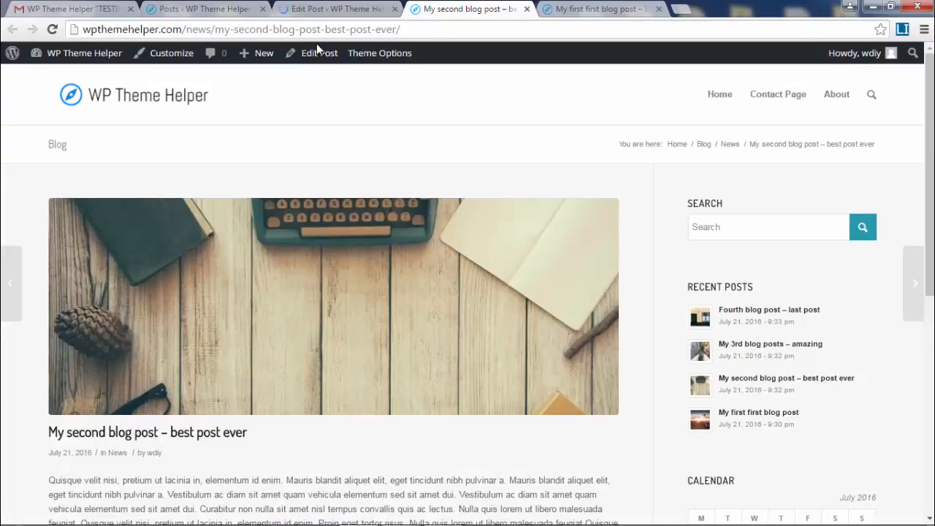
click(319, 53)
key(ctrl+Tab)
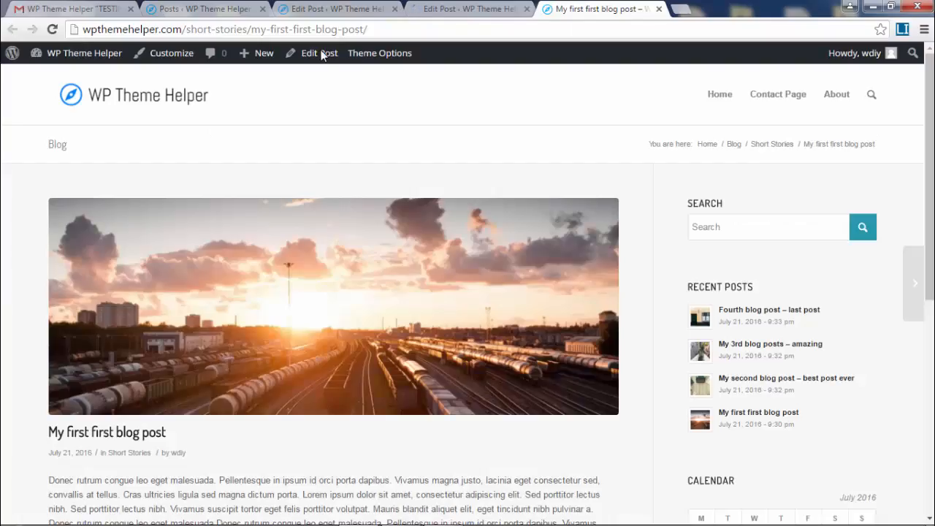
click(322, 56)
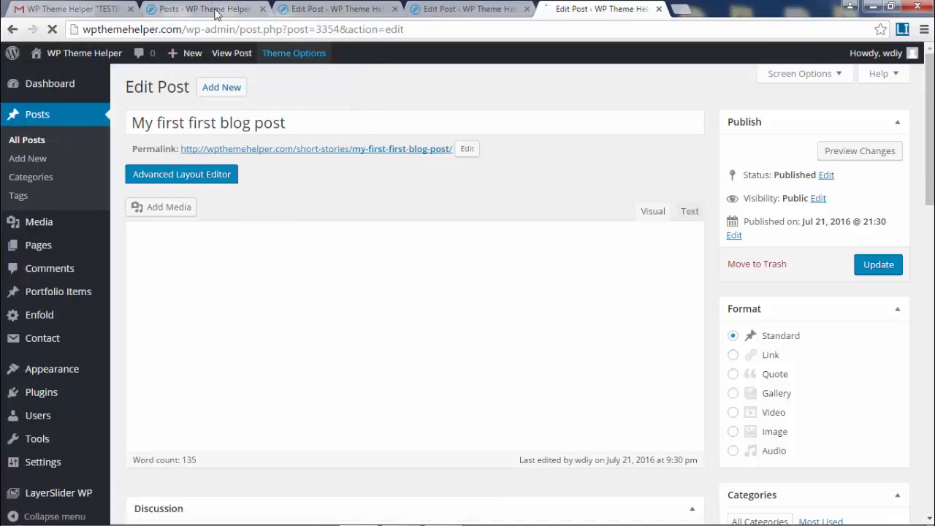
click(216, 9)
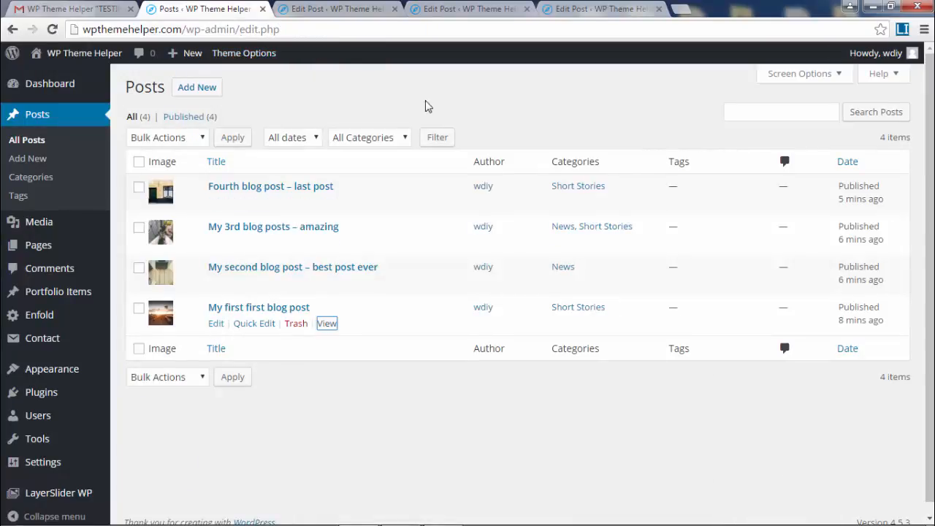
Insert a Read More tag in the third post after the first "convallis at tellus." and update the post
click(333, 10)
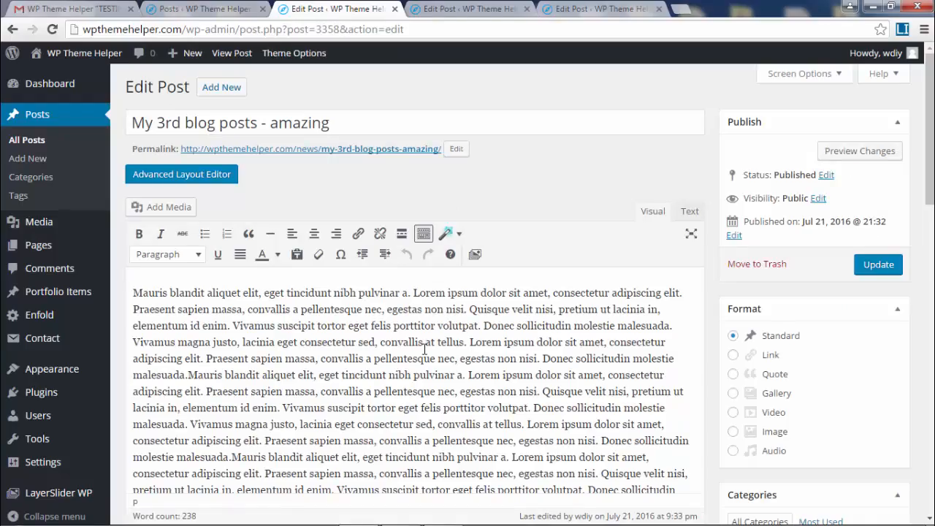
scroll(475, 353, down, 1)
click(468, 291)
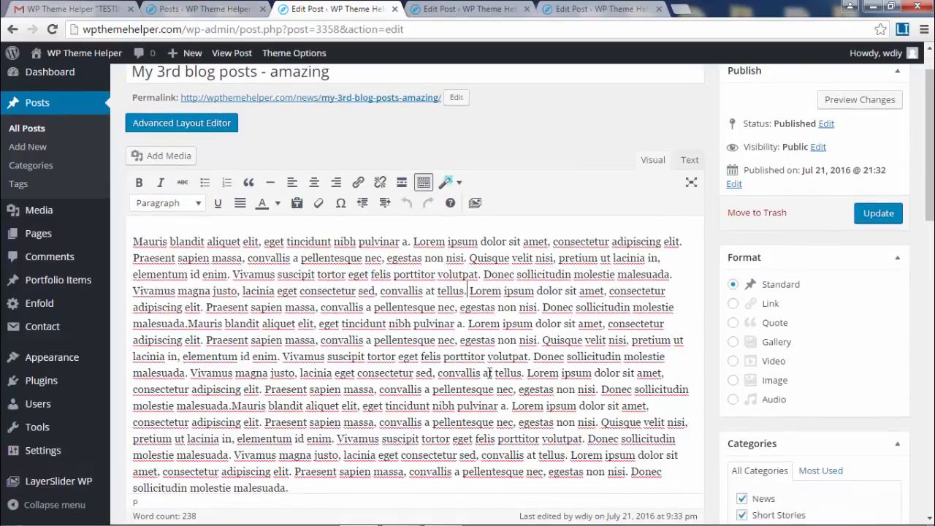
click(401, 182)
click(881, 192)
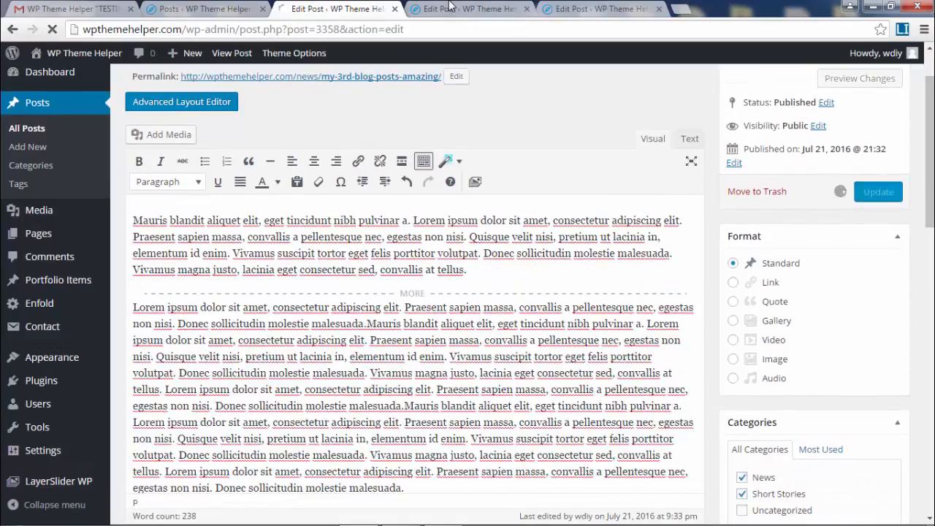
Insert a Read More tag in the second post before the first "Curabitur non nulla" and update the post
click(451, 7)
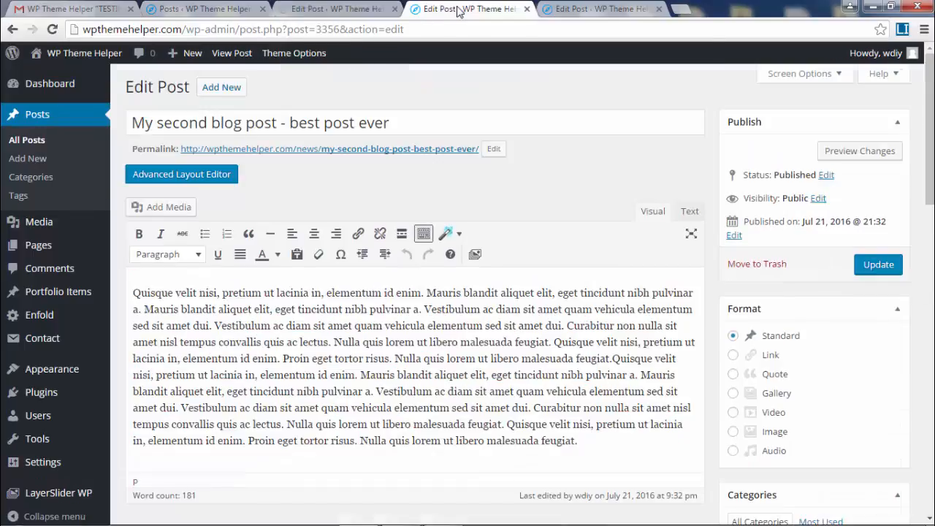
click(561, 322)
click(402, 233)
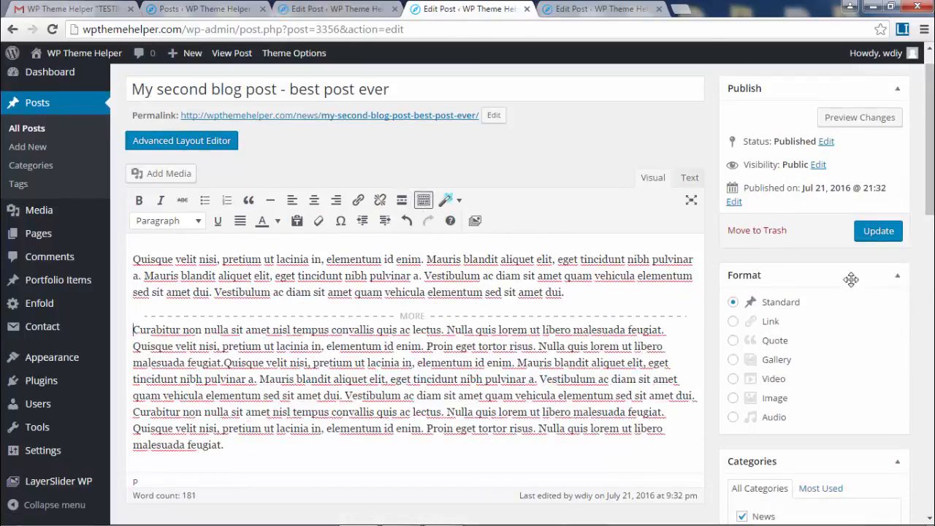
click(880, 232)
Insert a Read More tag in the first blog post after the first "eget tincidunt nibh pulvinar a." and update the post
key(ctrl+Tab)
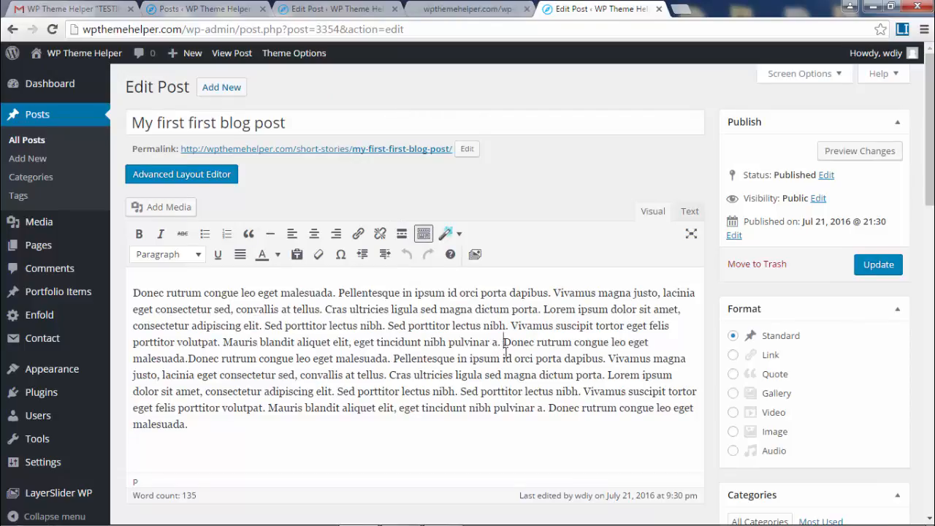
click(880, 266)
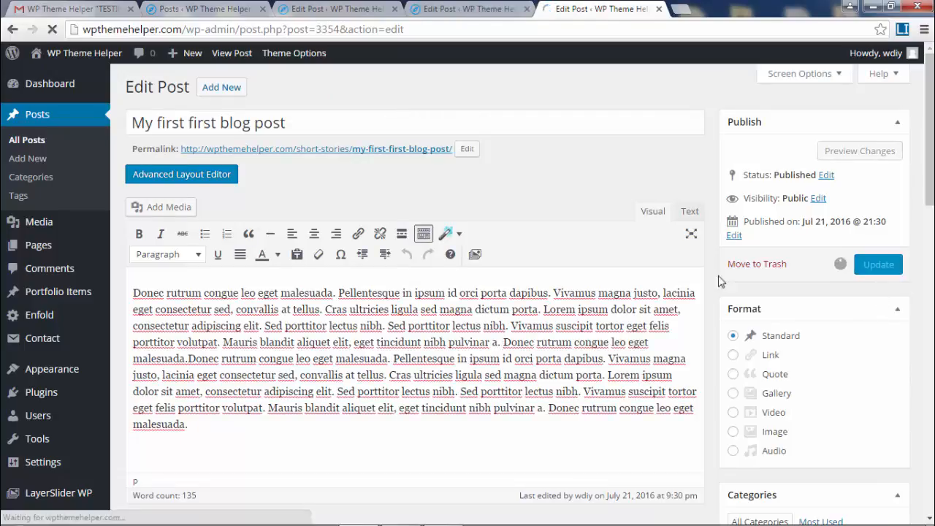
click(402, 234)
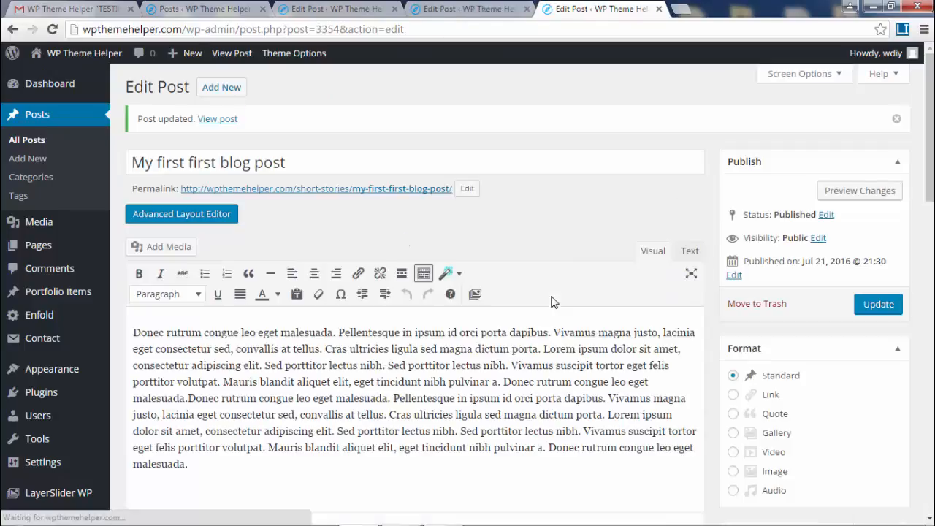
scroll(531, 399, down, 2)
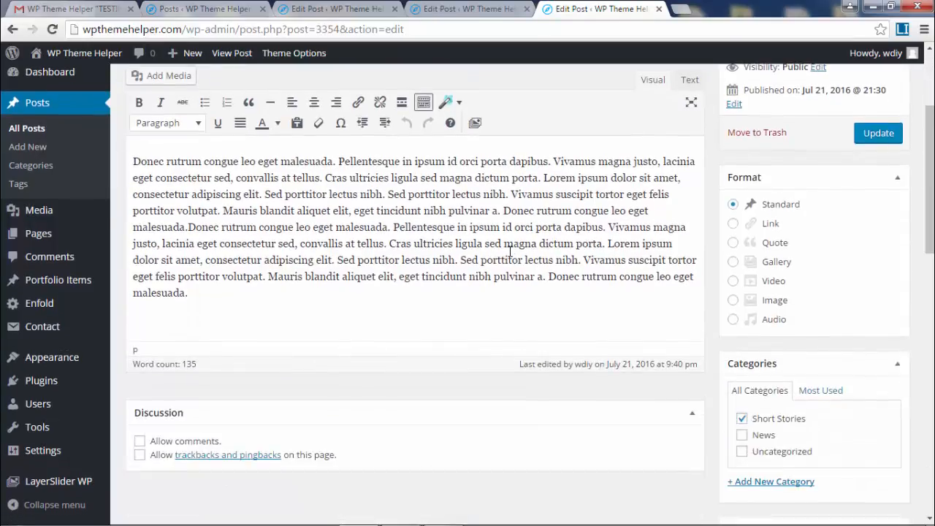
scroll(562, 270, up, 2)
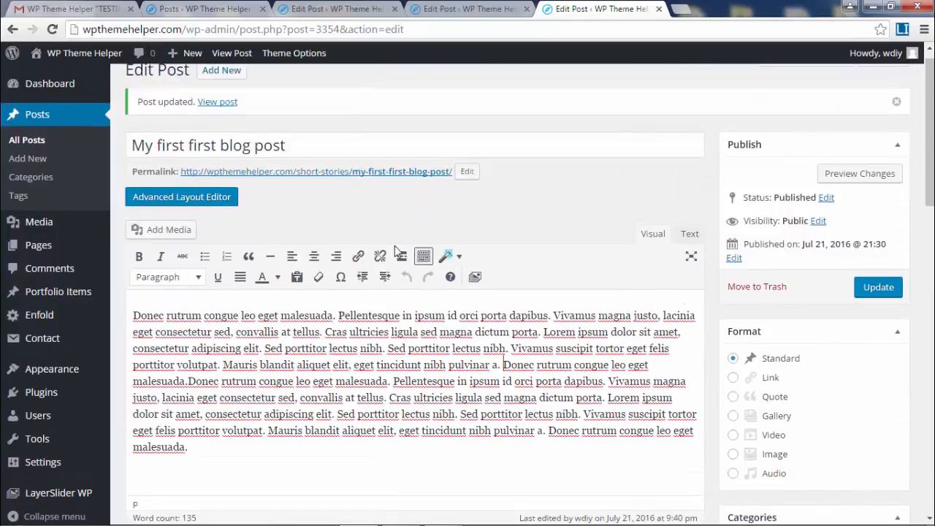
click(402, 256)
click(890, 294)
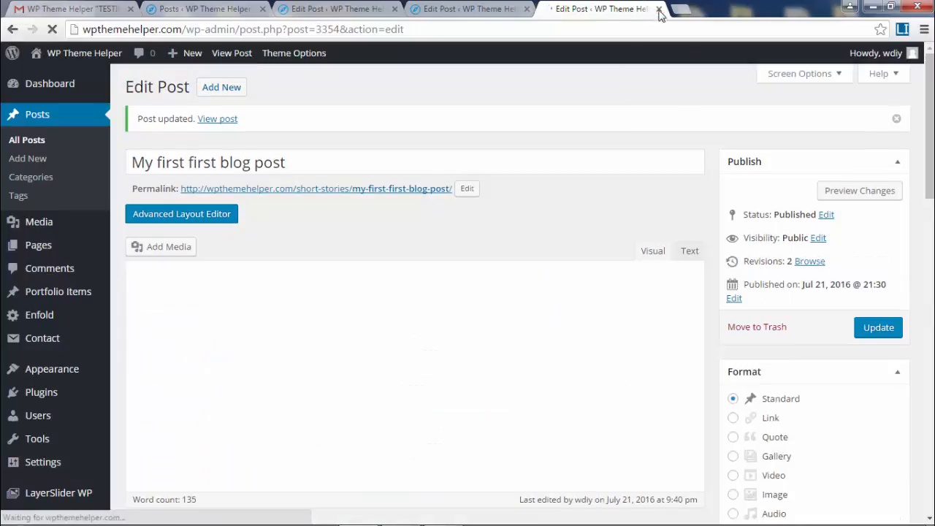
Close the three post editors and load wpthemehelper.com/blog in a new browser tab
click(659, 9)
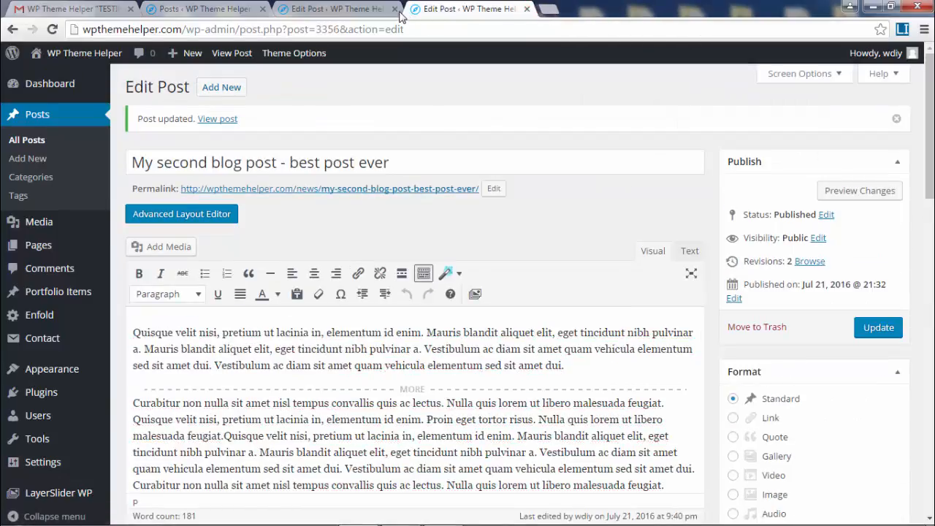
key(ctrl+w)
key(ctrl+w)
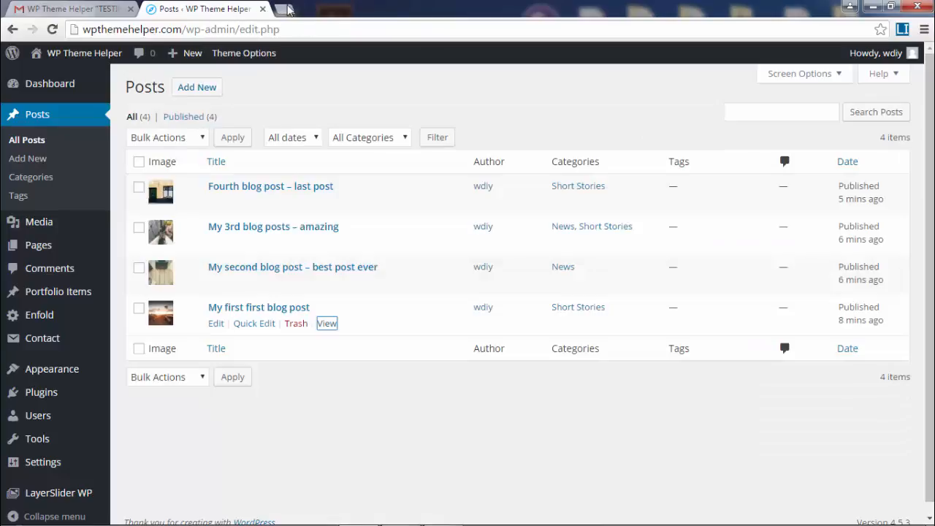
click(284, 11)
text(wp)
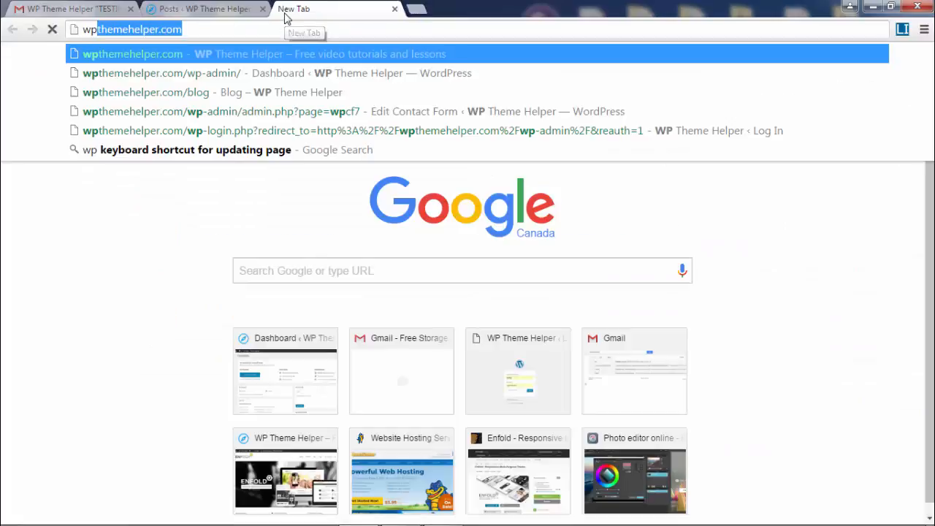
key(Right)
text(/bl)
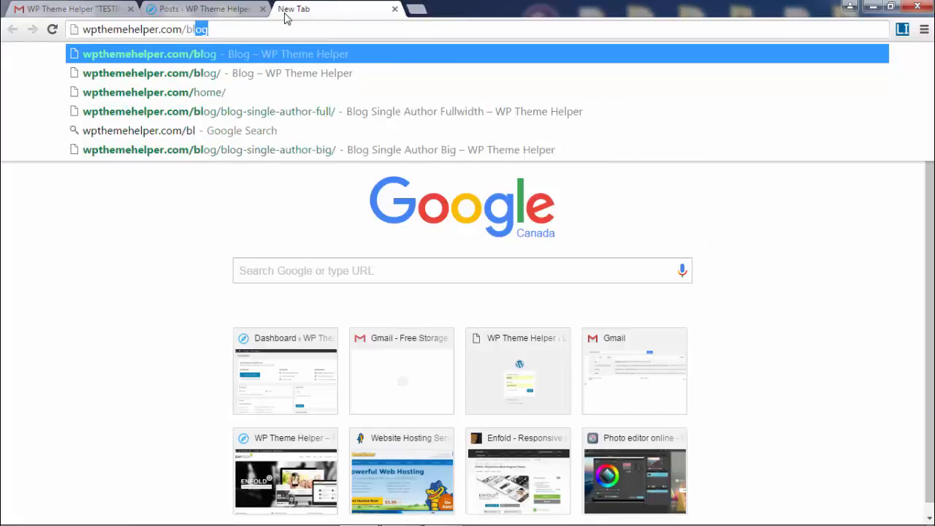
key(Return)
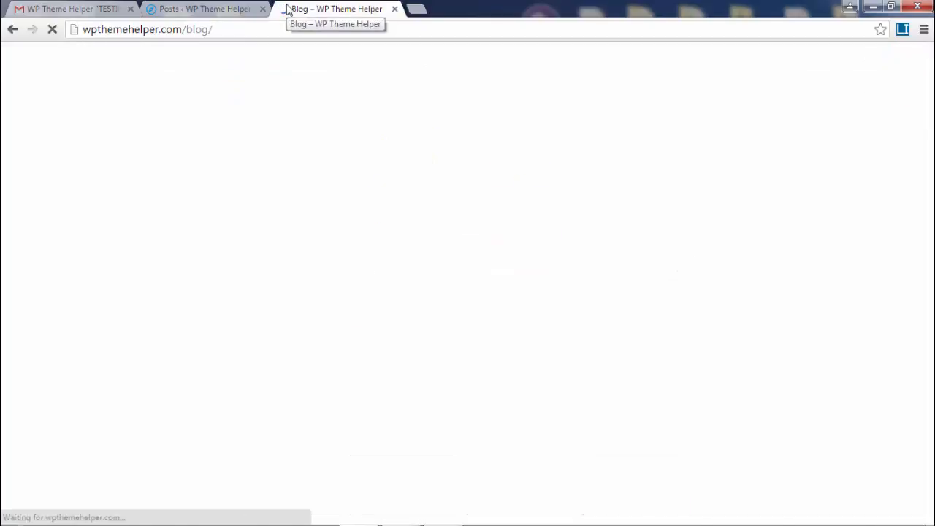
Examine the excerpts of all four listed posts, and follow the first post's Read more link to check its full view
scroll(460, 173, down, 4)
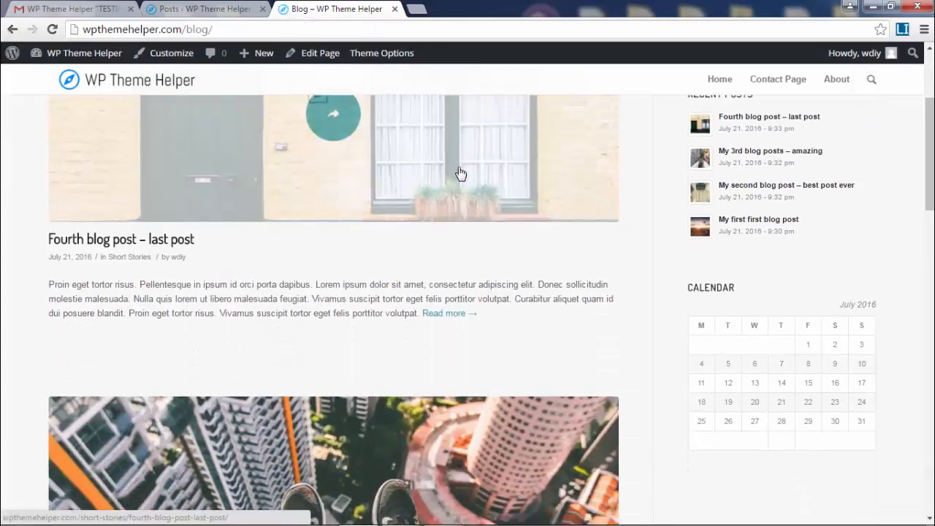
scroll(458, 270, down, 5)
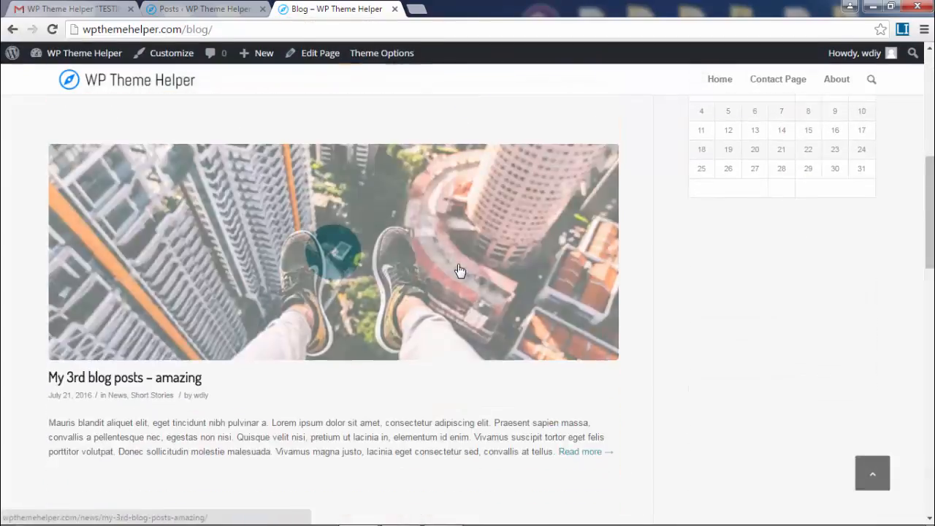
scroll(586, 336, down, 5)
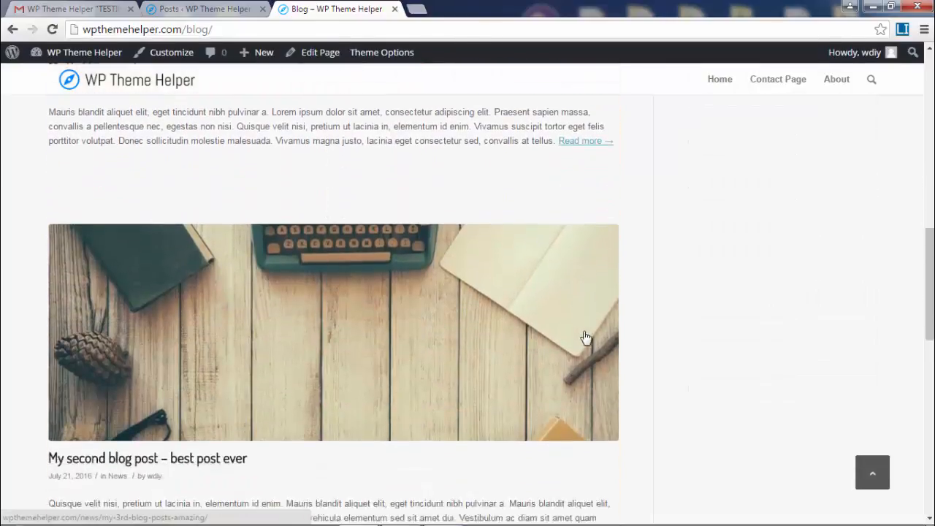
scroll(403, 329, down, 5)
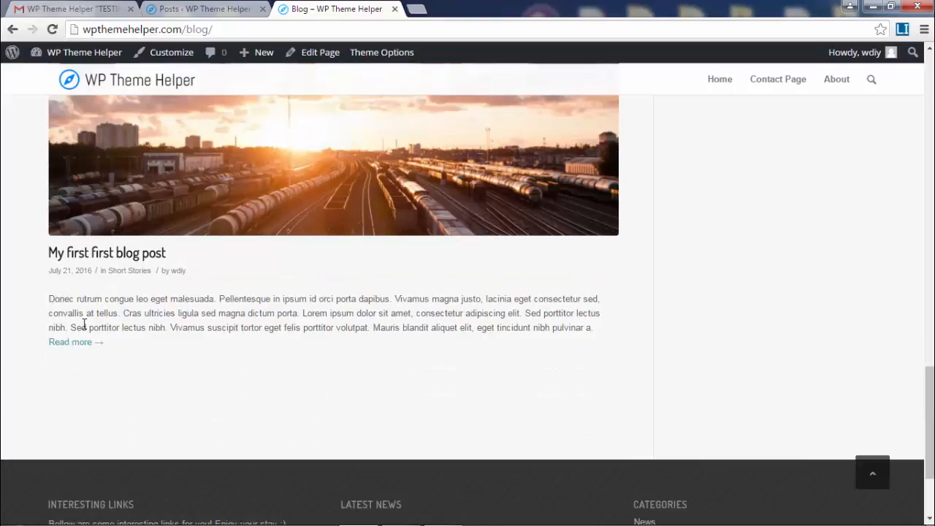
triple_click(85, 325)
click(329, 413)
click(51, 345)
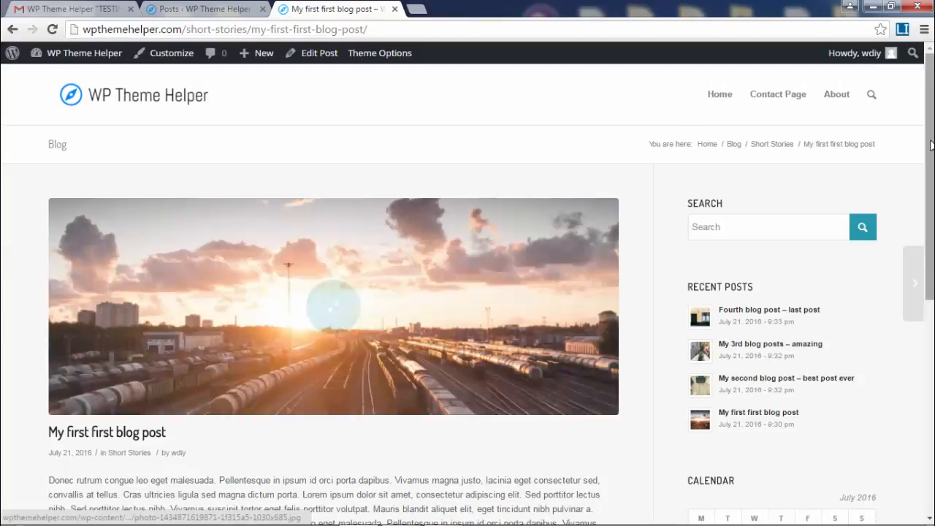
mouse_move(931, 145)
mouse_down()
mouse_move(931, 359)
mouse_move(931, 144)
mouse_up()
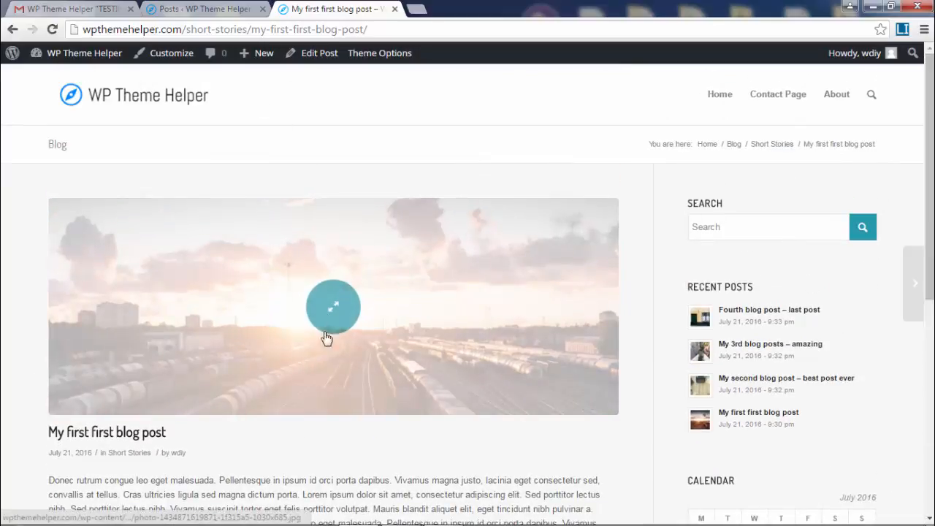
Enable "Don't display image on single post" for the fourth post's featured image and update the post
click(211, 8)
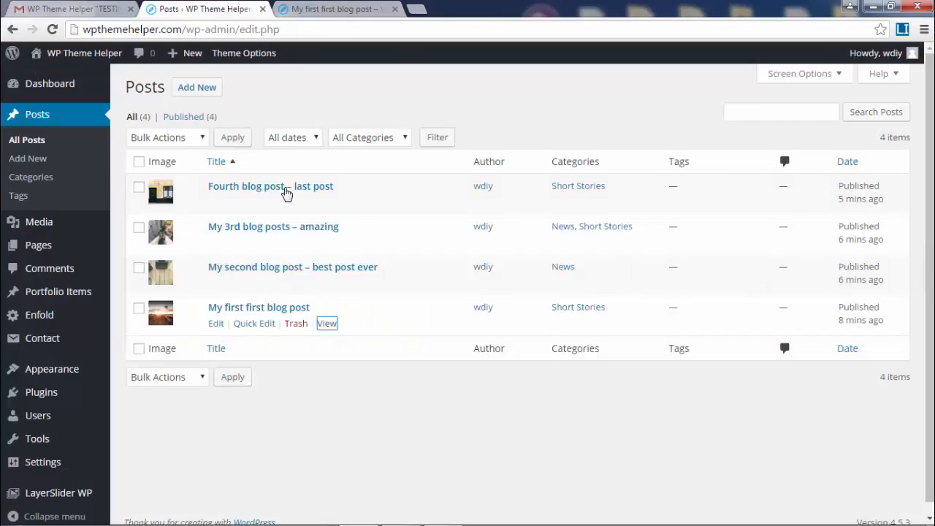
click(286, 192)
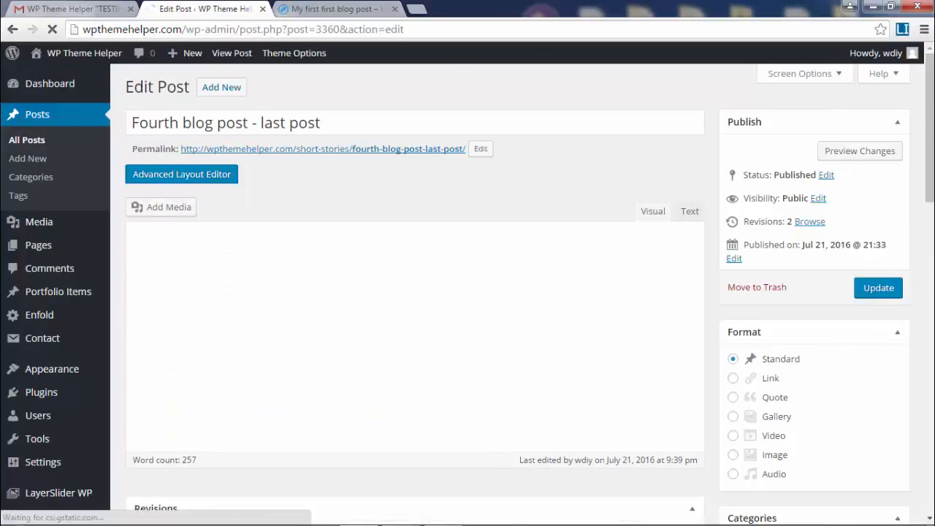
scroll(754, 461, down, 10)
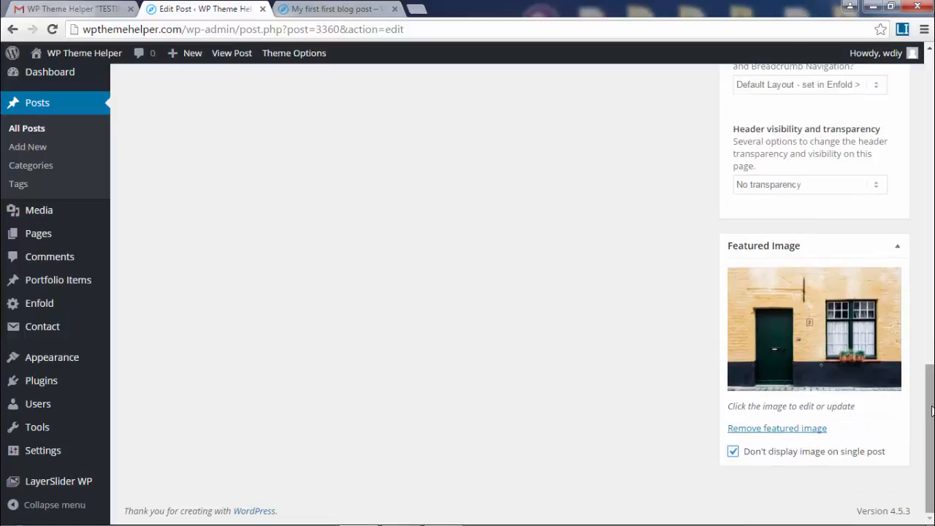
drag(930, 439, 930, 125)
click(879, 288)
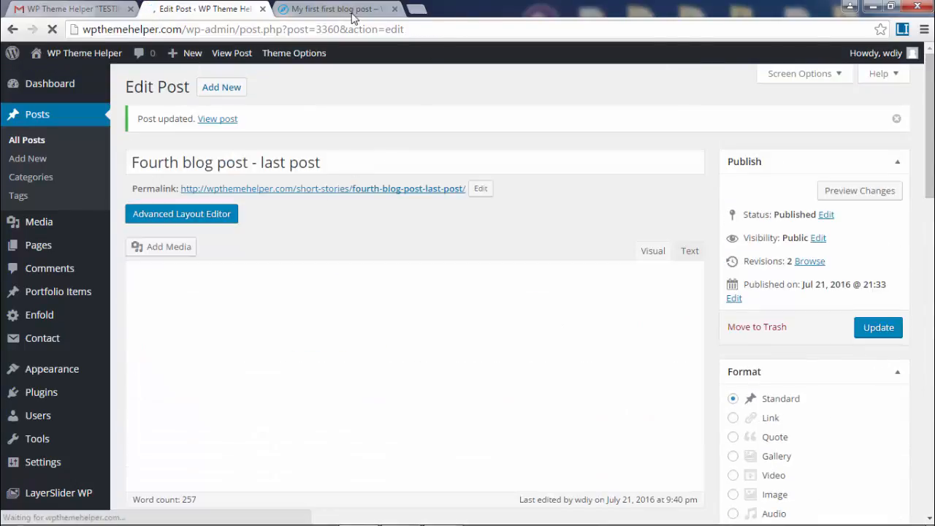
Close the first post's view and open the fourth post in a new tab to check its header image
click(395, 10)
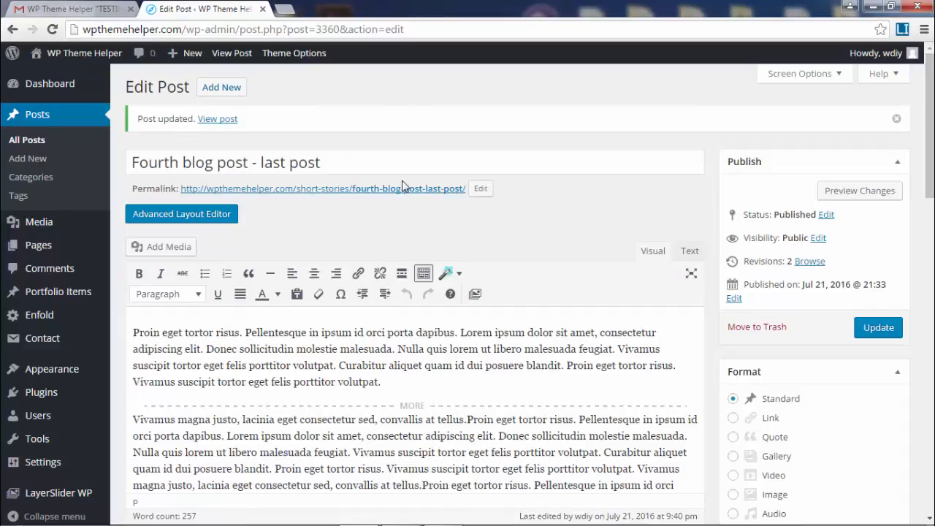
right_click(393, 189)
click(431, 194)
click(321, 8)
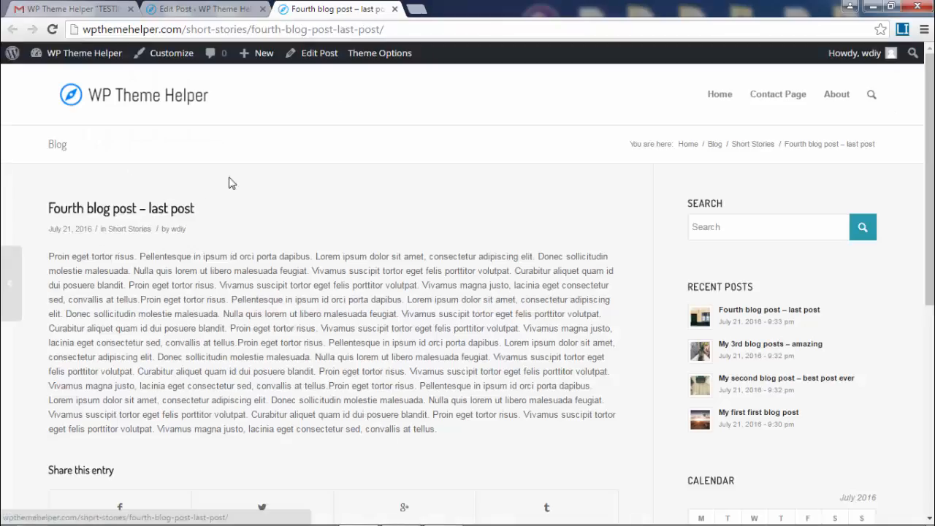
Disable "Don't display image on single post" for the fourth post's featured image and update the post
click(190, 5)
scroll(838, 467, down, 15)
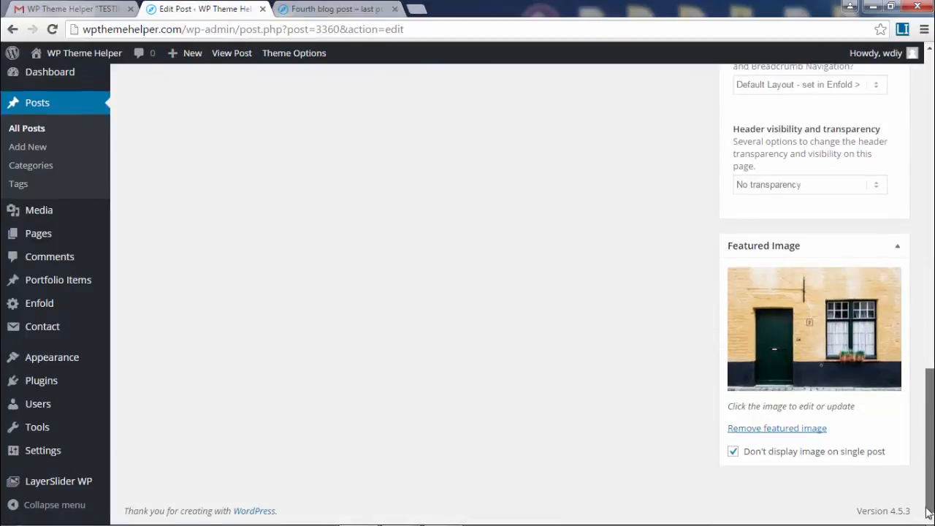
click(824, 460)
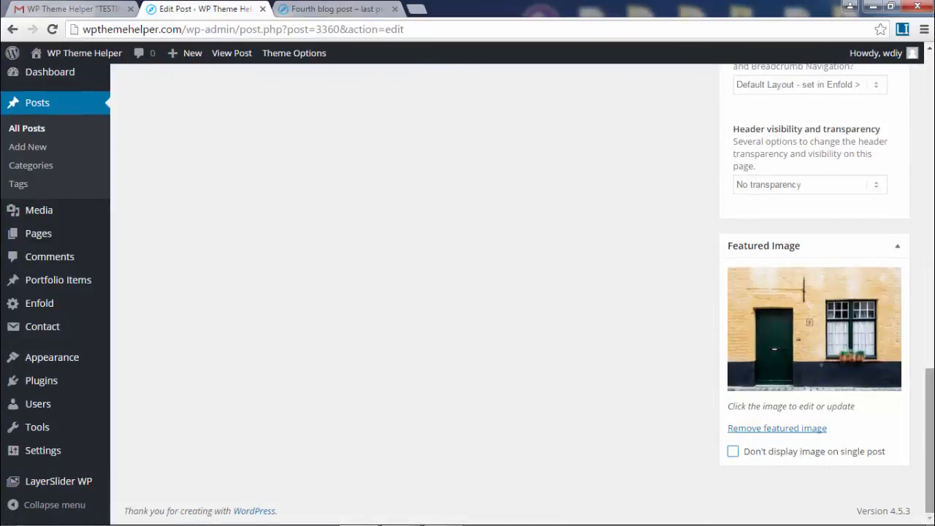
scroll(840, 365, up, 15)
click(879, 326)
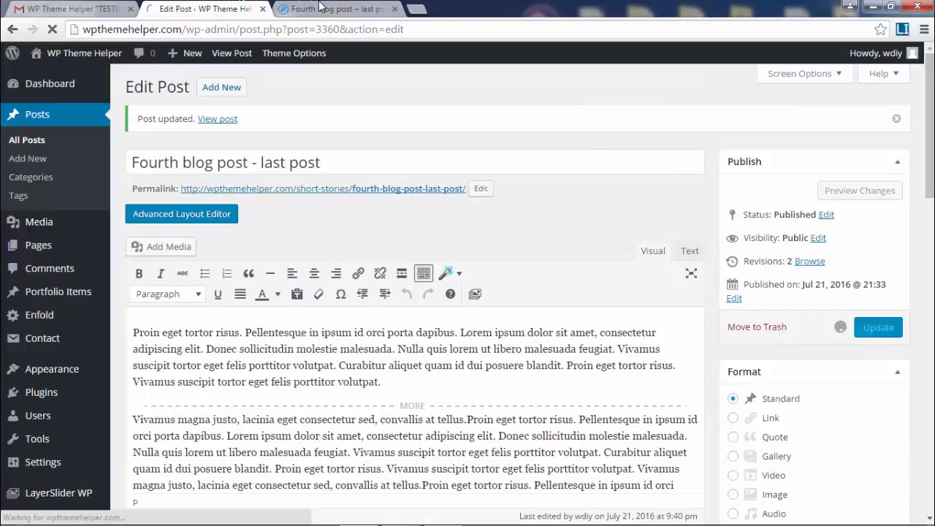
Reload the fourth post's public view and check its header image
click(335, 9)
click(52, 30)
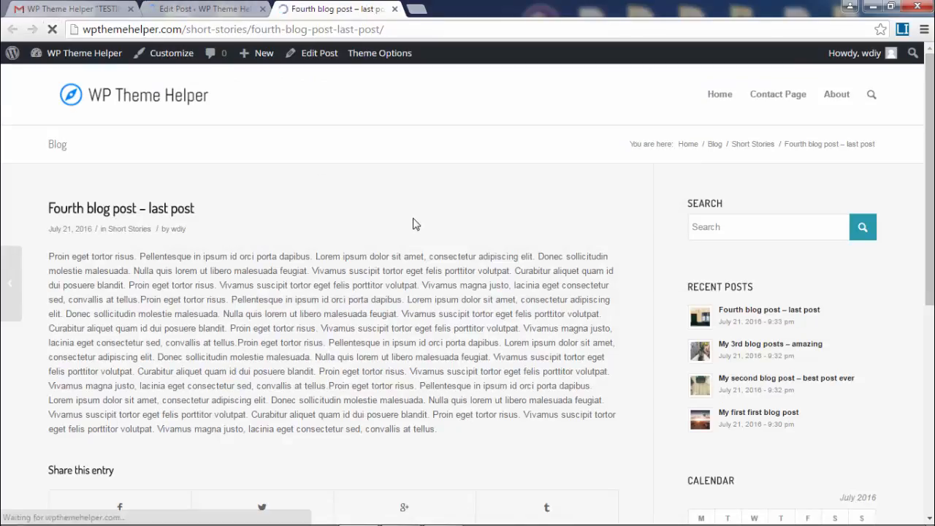
scroll(456, 320, down, 5)
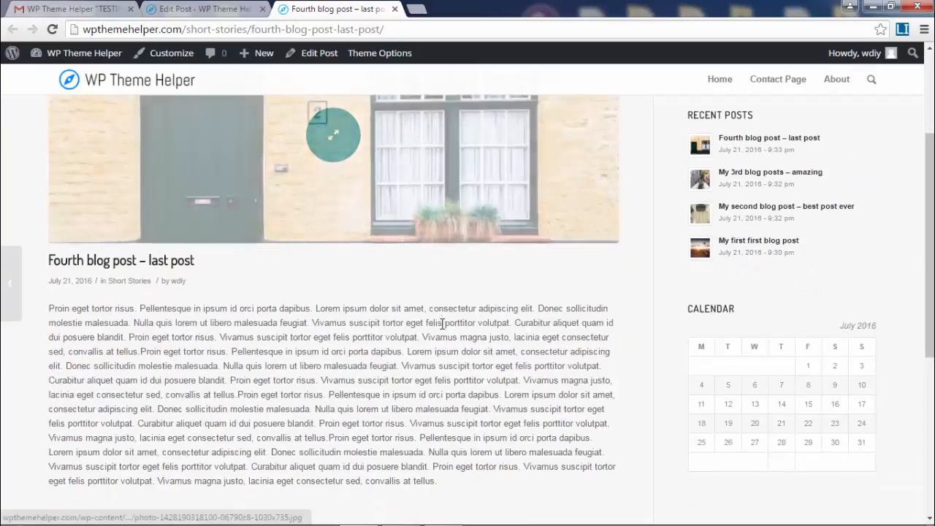
drag(929, 329, 929, 177)
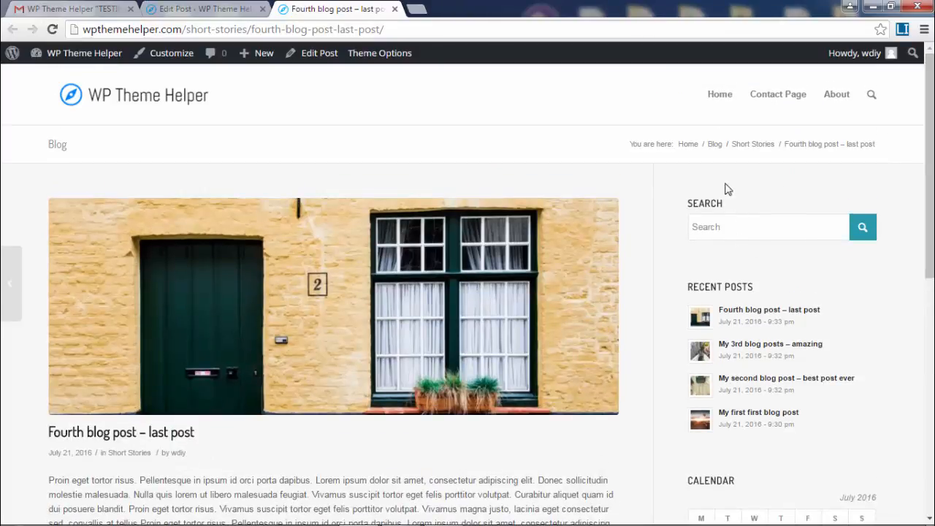
Go from the fourth post to the public Blog page and look over its post list and sidebar
click(716, 147)
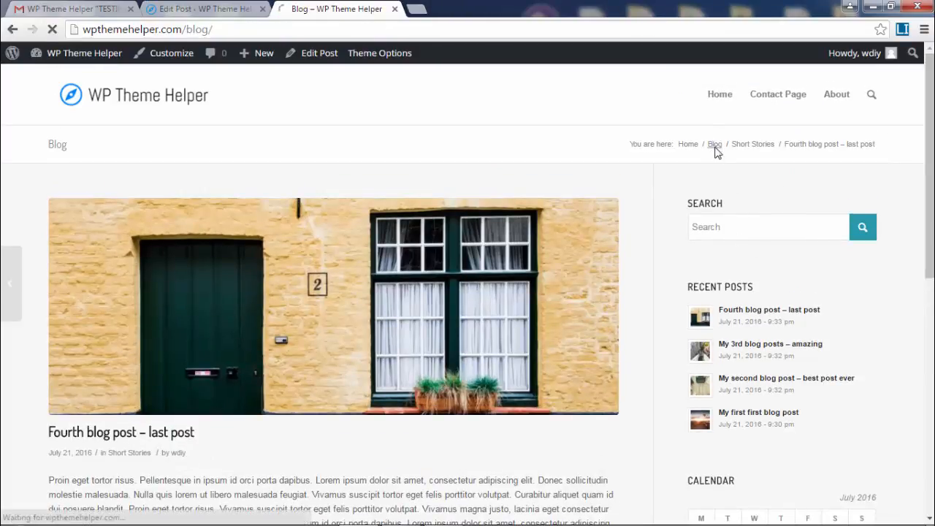
scroll(333, 306, down, 5)
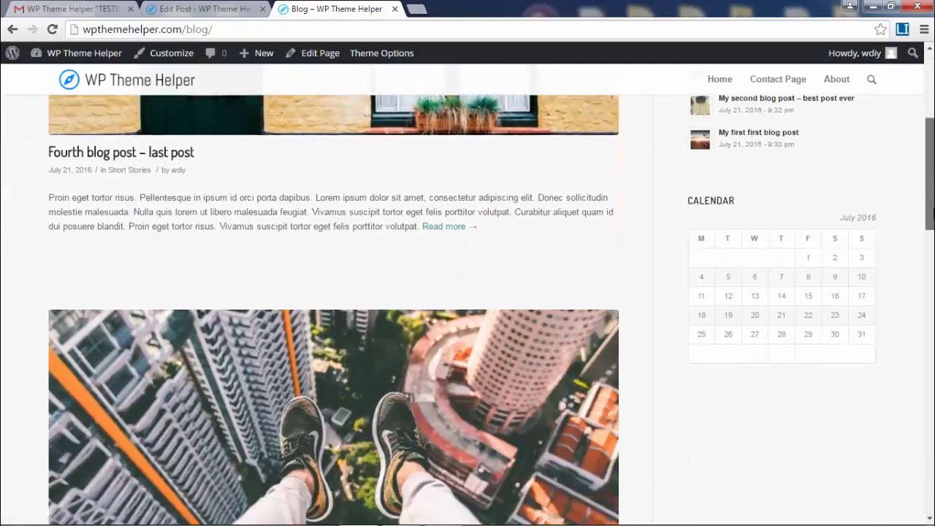
scroll(333, 305, up, 1)
scroll(791, 154, up, 3)
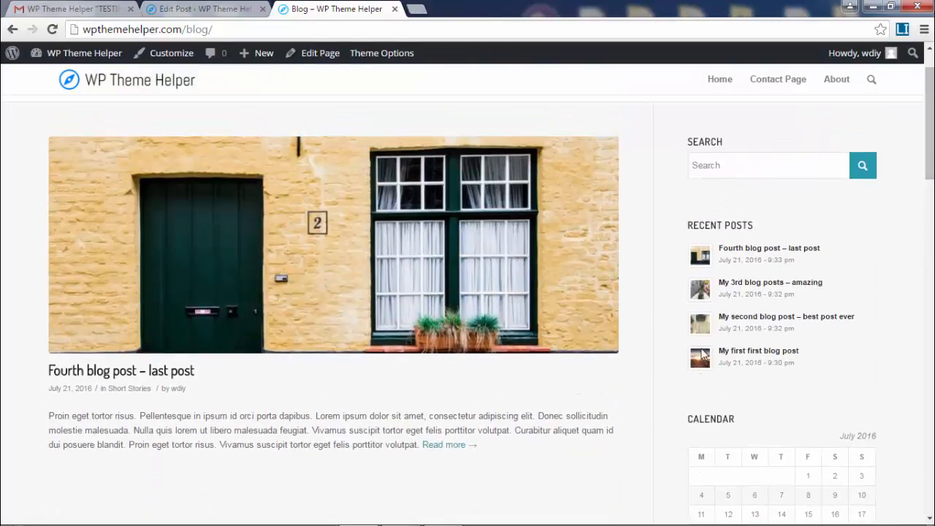
Open the Blog page for editing, set its sidebar layout to No Sidebar and update the page
mouse_move(929, 172)
mouse_down()
mouse_move(933, 440)
mouse_move(929, 171)
mouse_up()
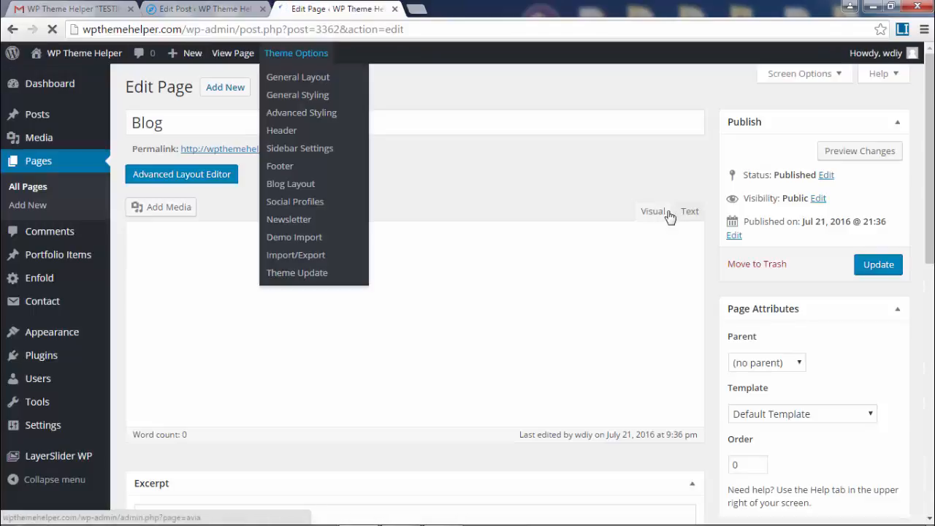
drag(933, 241, 933, 406)
click(786, 219)
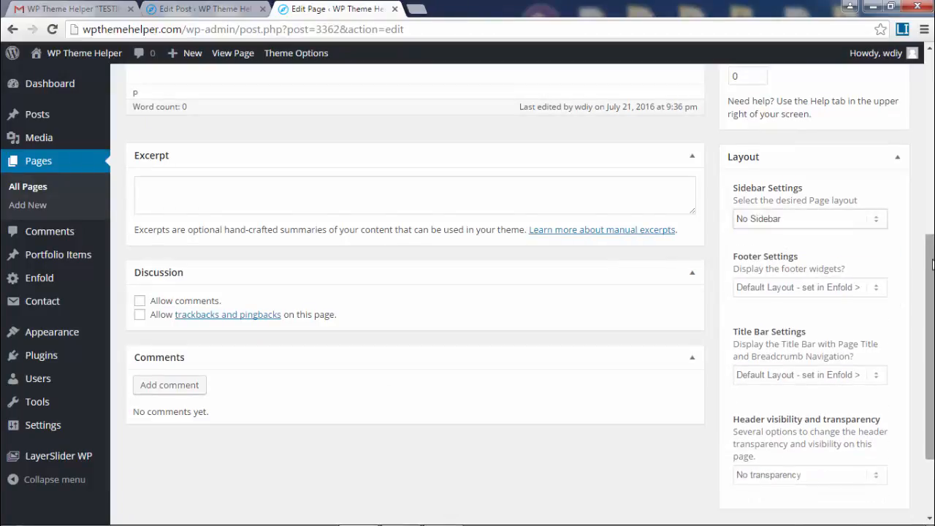
scroll(782, 253, up, 5)
click(882, 237)
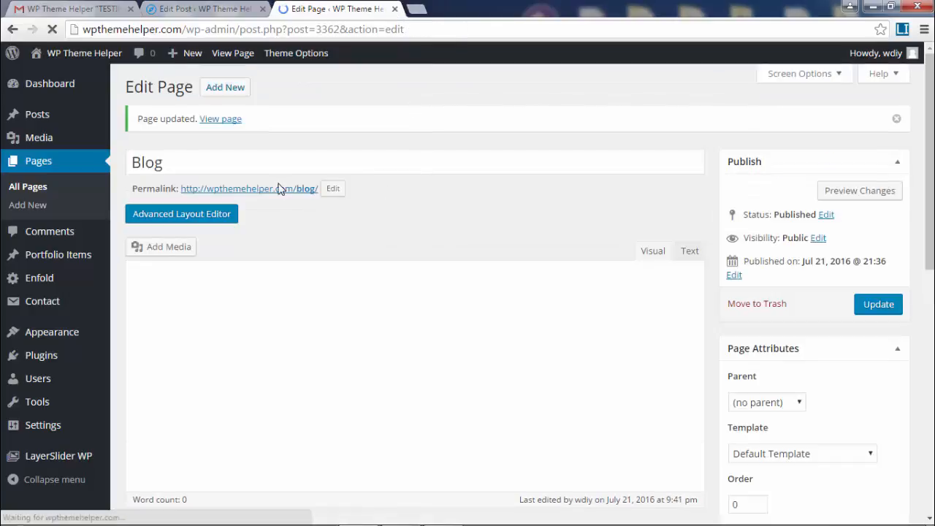
Open the Blog page's permalink in a new tab and reload it to check the sidebar
middle_click(266, 189)
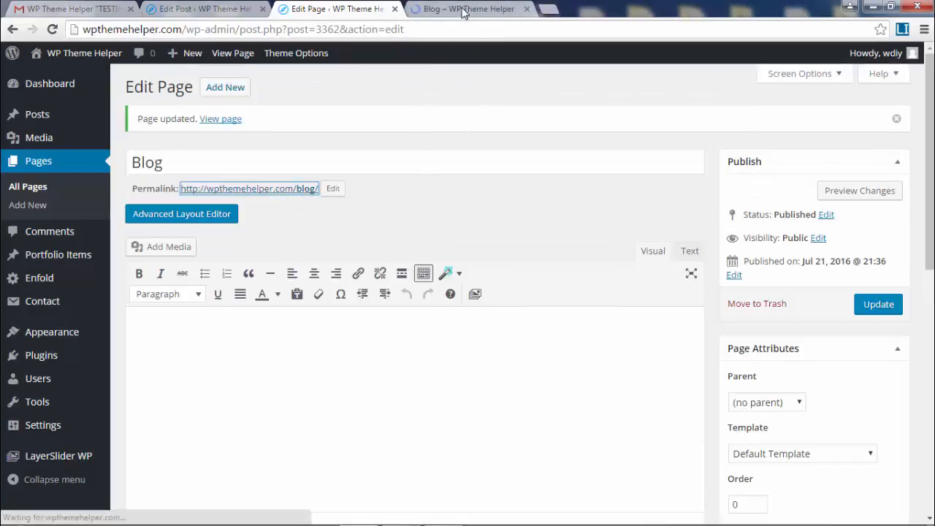
click(463, 10)
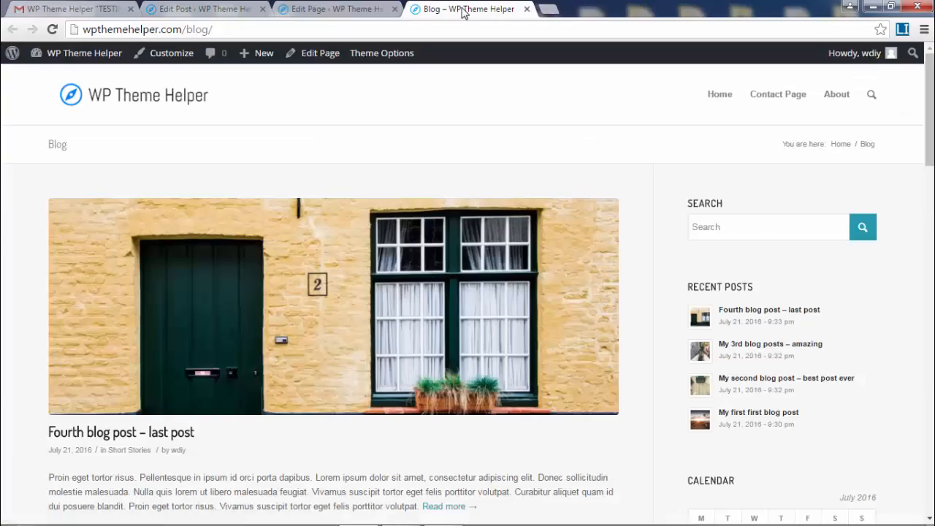
click(52, 31)
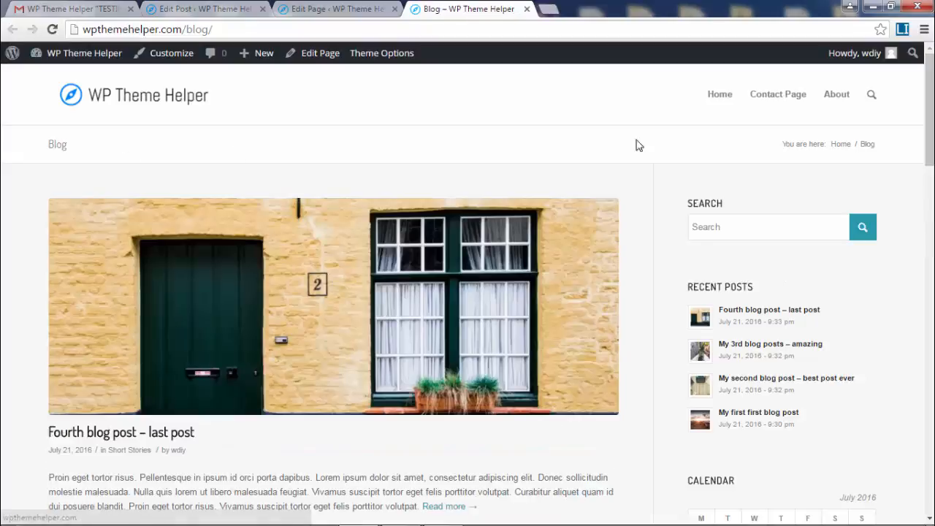
mouse_move(930, 117)
mouse_down()
mouse_move(930, 243)
mouse_move(930, 117)
mouse_up()
Replace the fourth post's editor with the Enfold theme's Sidebar Settings
click(208, 9)
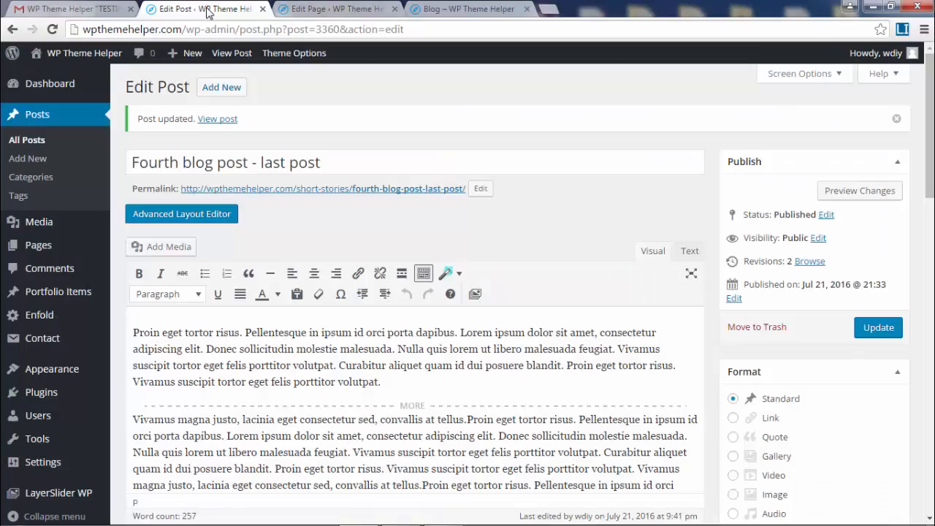
mouse_move(323, 55)
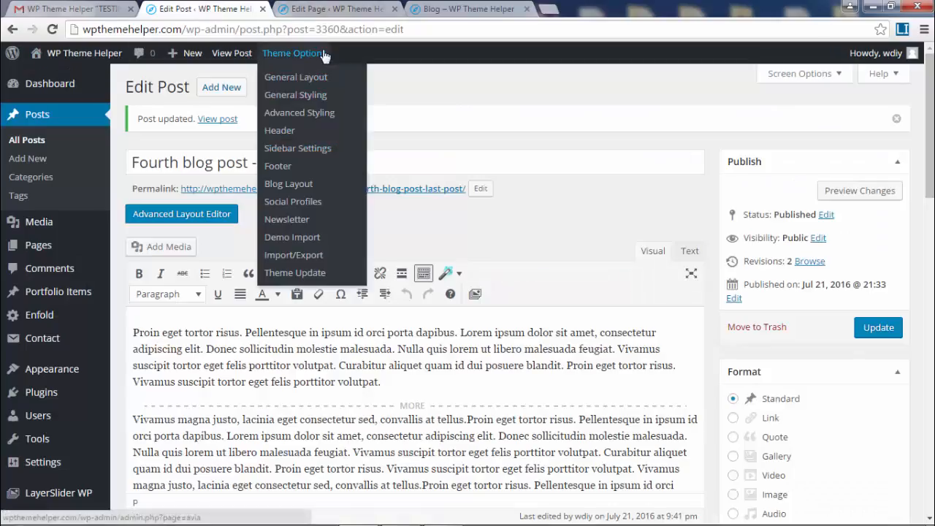
click(296, 149)
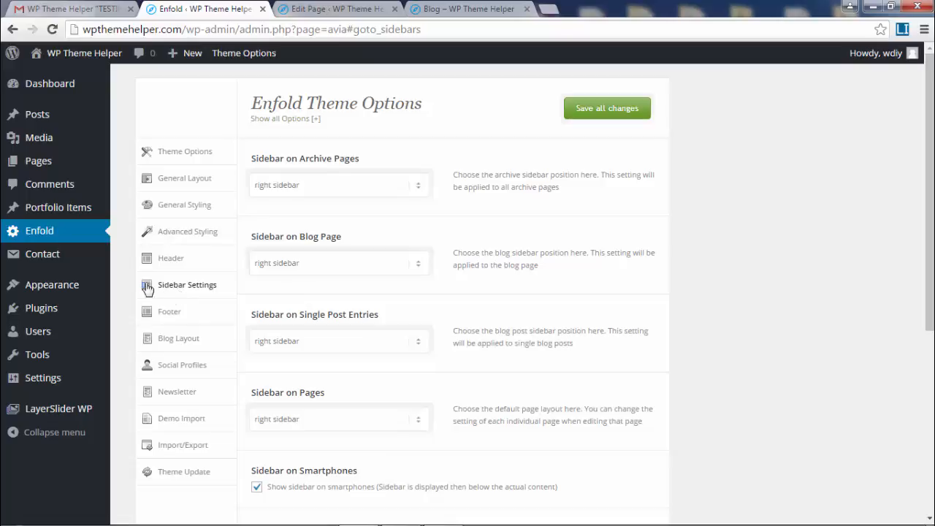
drag(221, 285, 187, 288)
click(744, 289)
scroll(318, 238, down, 1)
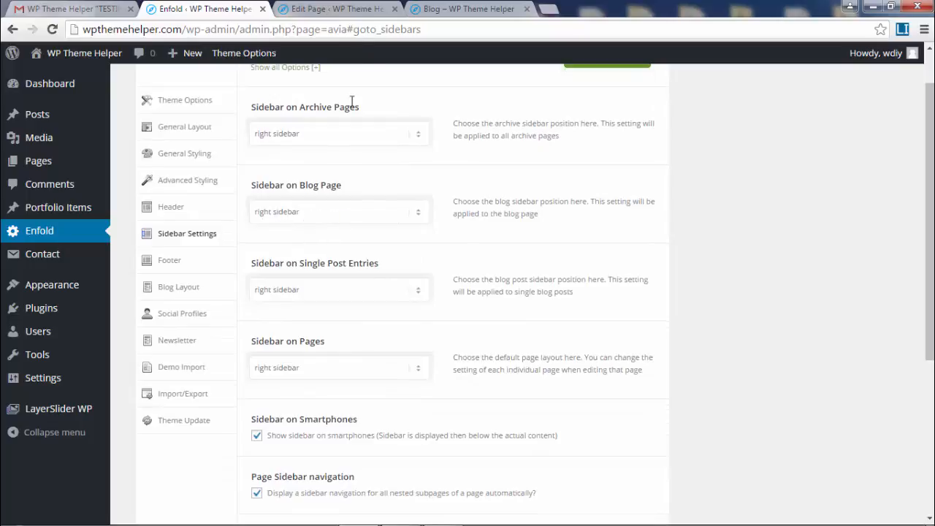
Review the Blog page's own sidebar layout setting and return to the Enfold Sidebar Settings
click(341, 8)
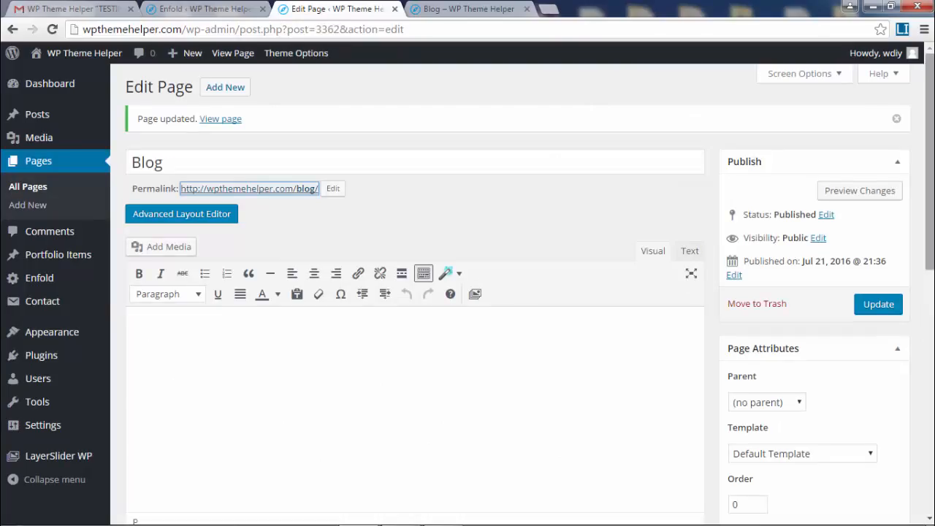
drag(929, 160, 930, 361)
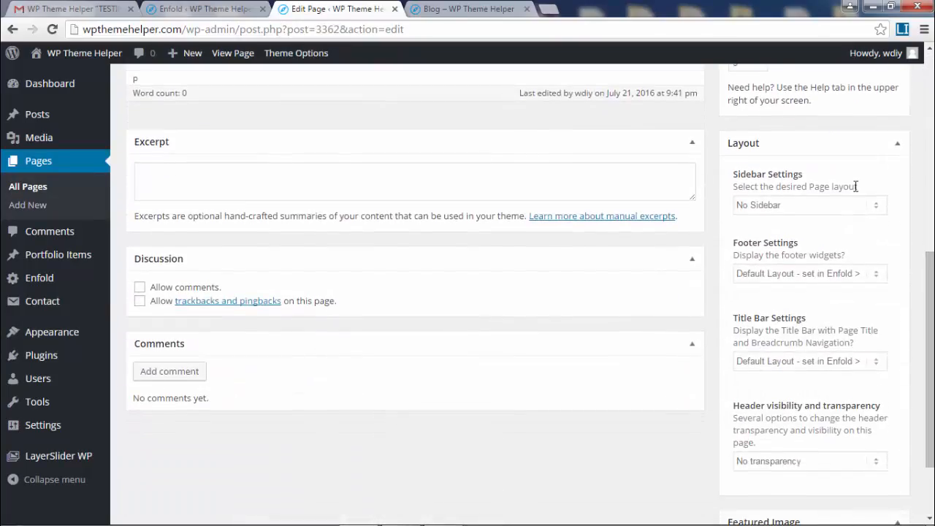
click(220, 9)
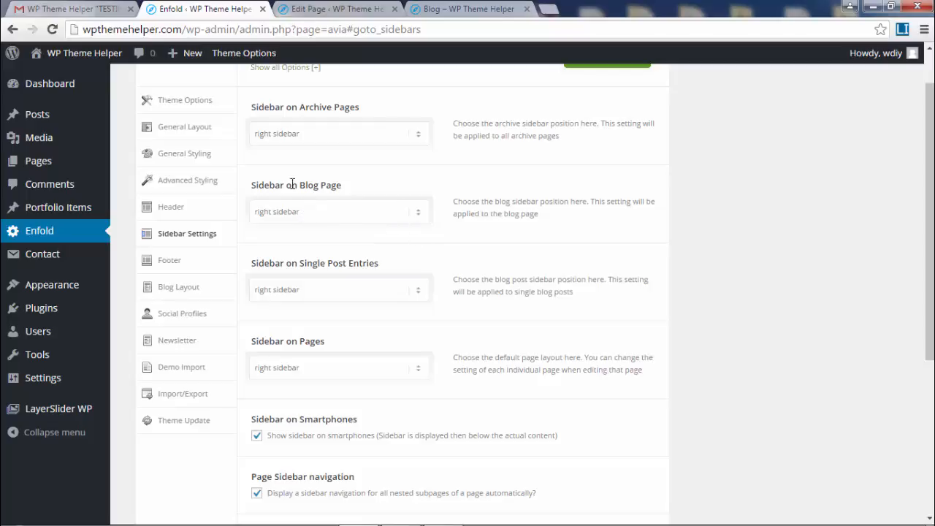
Set Enfold's "Sidebar on Blog Page" option to no sidebar and save all changes
drag(262, 188, 338, 185)
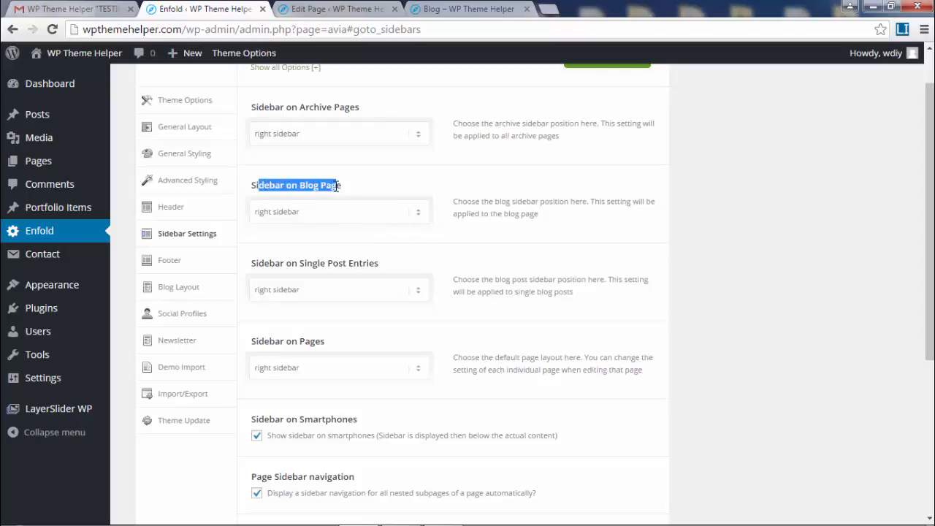
click(354, 222)
click(338, 257)
click(686, 256)
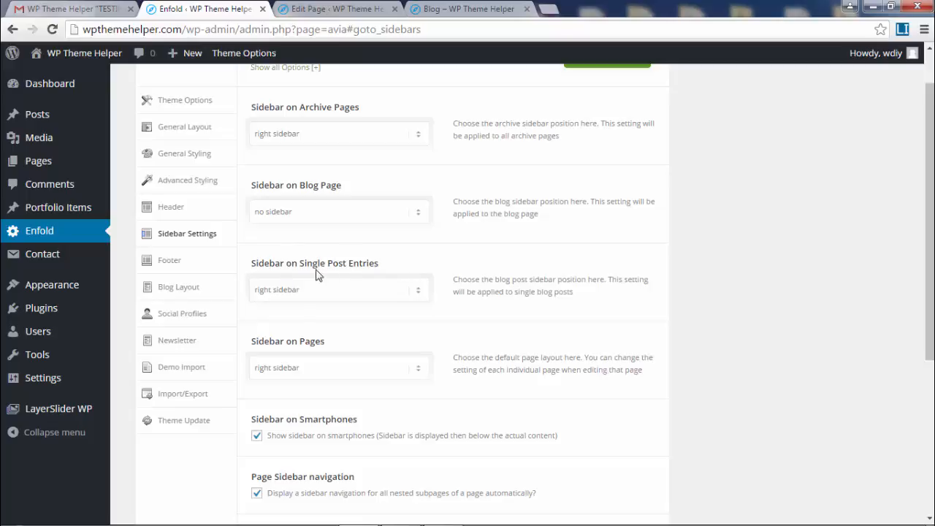
scroll(919, 209, up, 1)
click(609, 111)
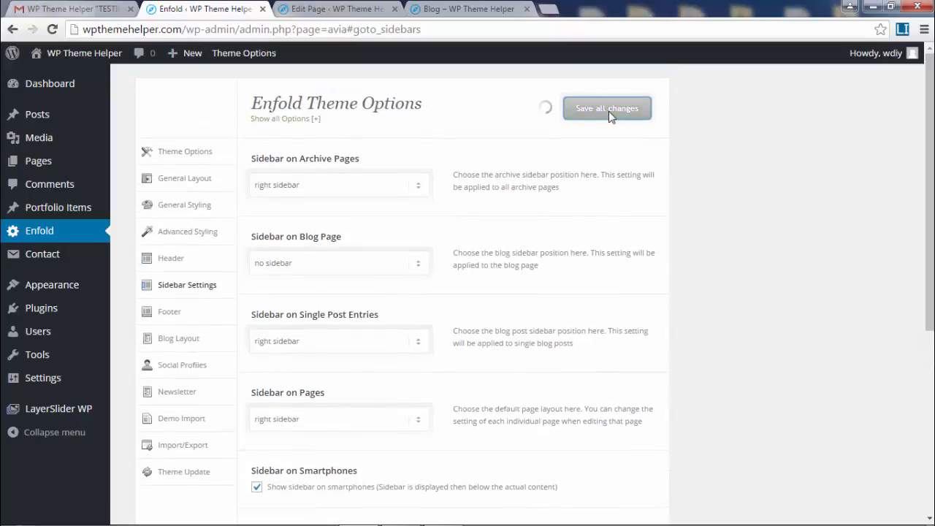
Reload the public Blog page and examine the layout of all its posts
click(447, 8)
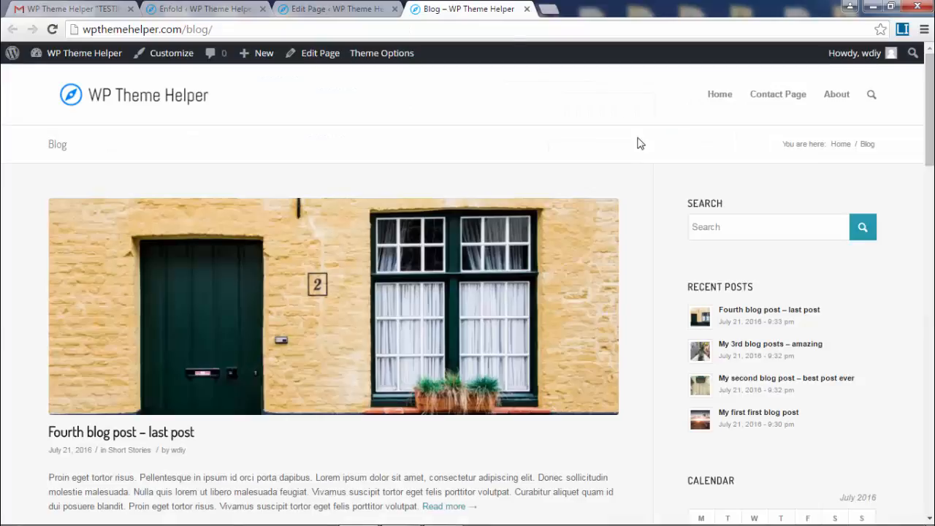
click(52, 29)
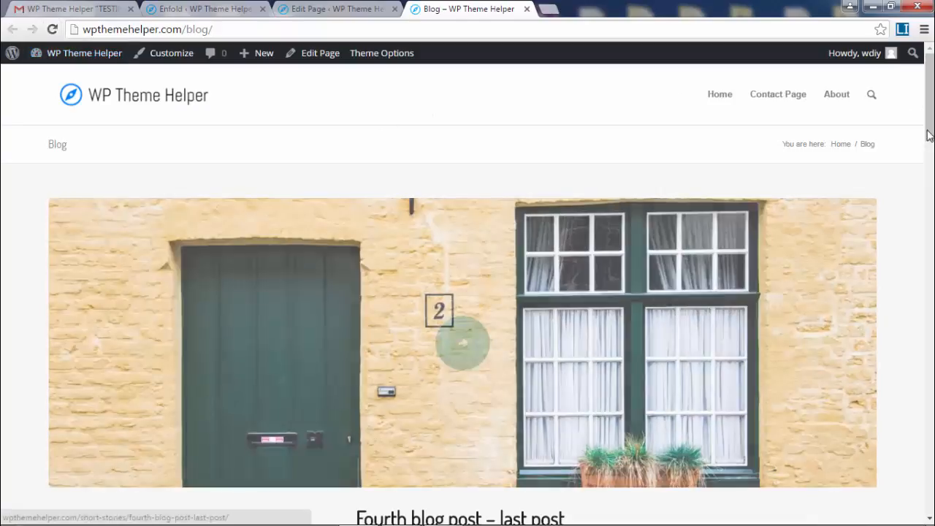
scroll(468, 292, down, 9)
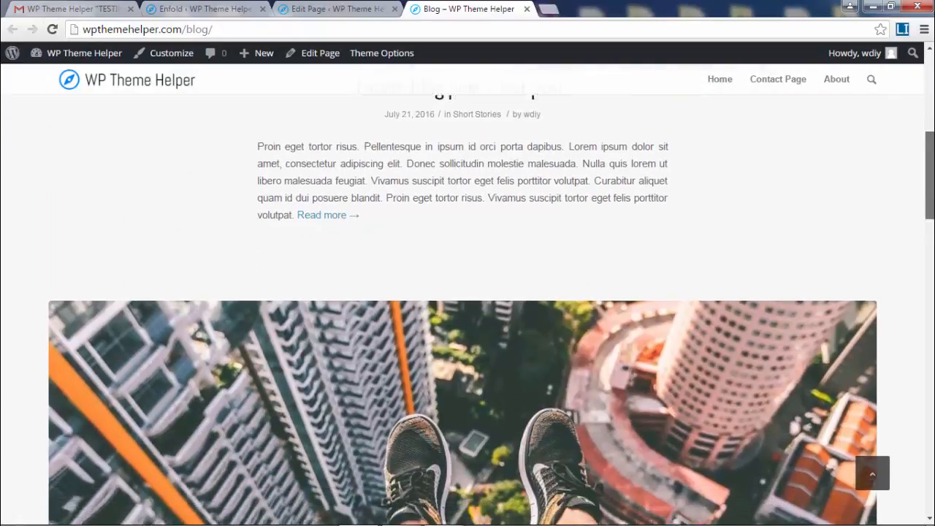
scroll(468, 292, down, 15)
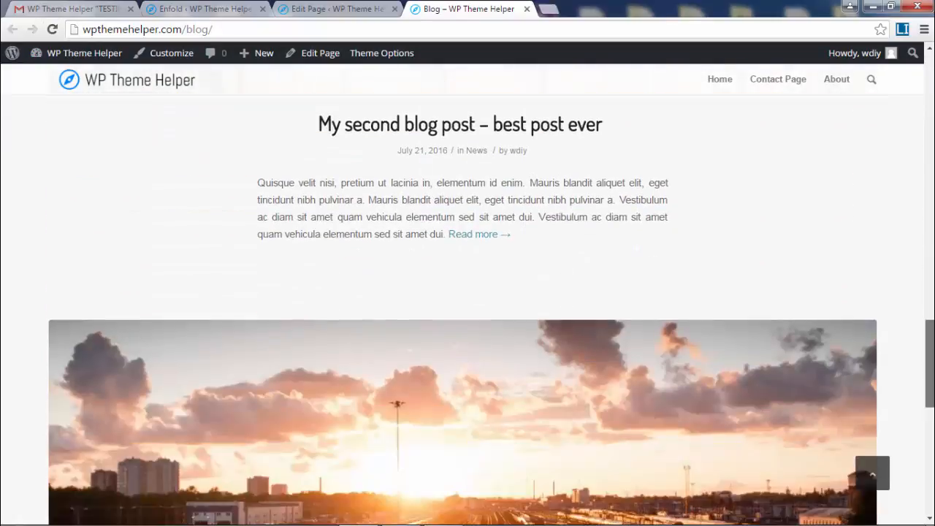
scroll(468, 292, down, 5)
scroll(933, 107, up, 20)
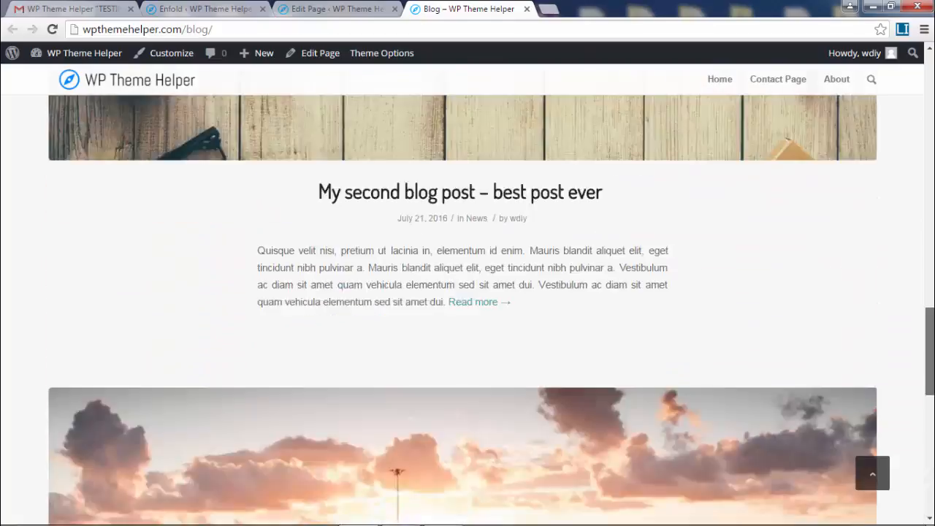
scroll(933, 108, up, 5)
Set Enfold's Blog Styling option to Elegant in the Blog Layout settings and save all changes
click(322, 8)
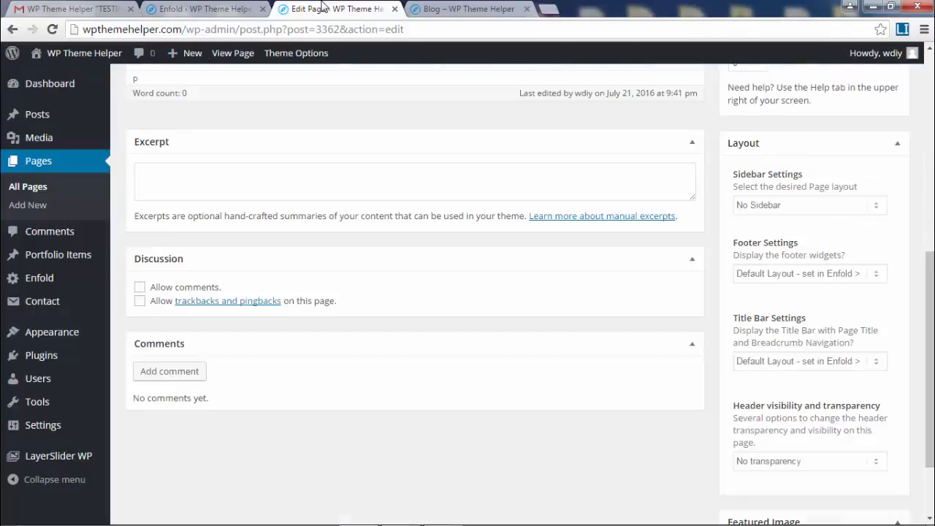
click(205, 9)
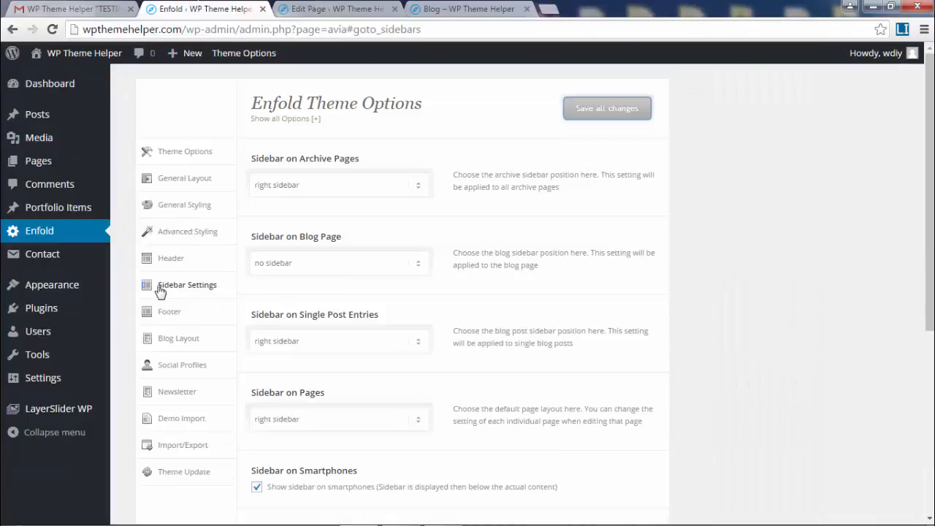
click(184, 343)
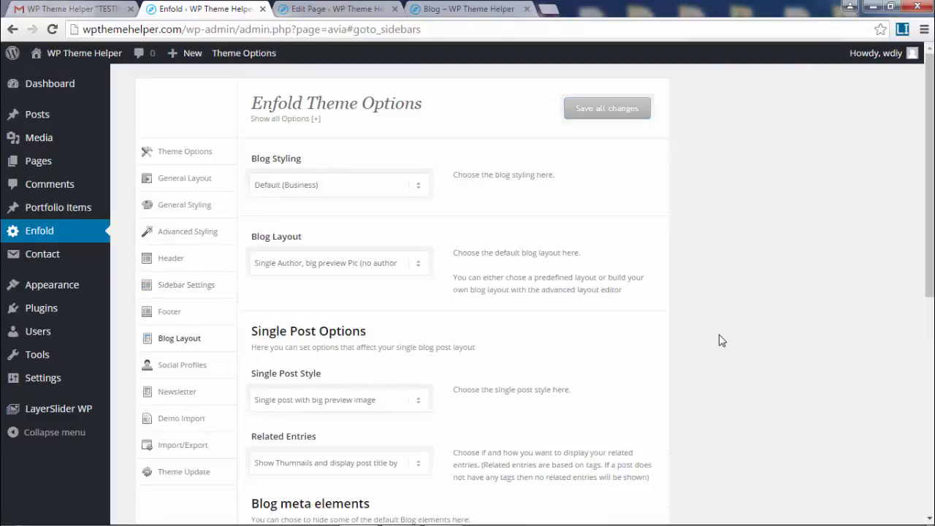
scroll(719, 340, down, 1)
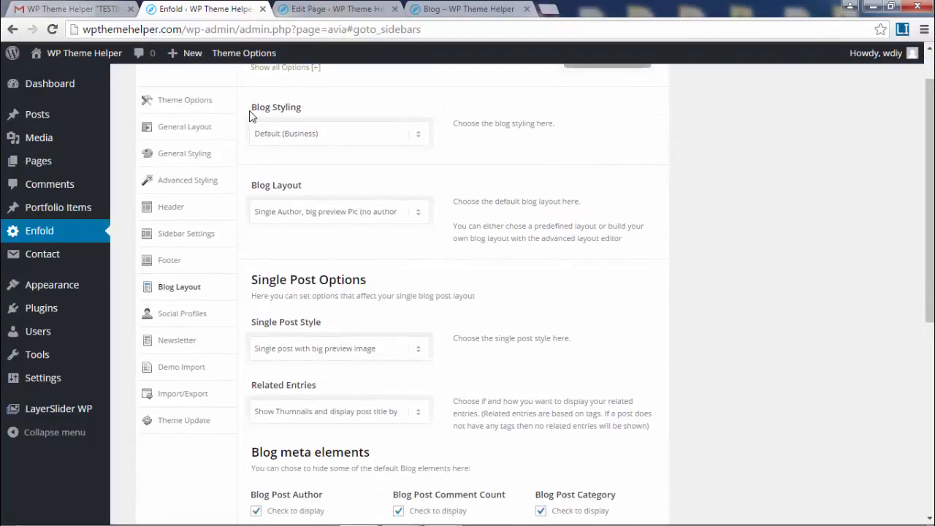
drag(254, 109, 310, 109)
click(351, 139)
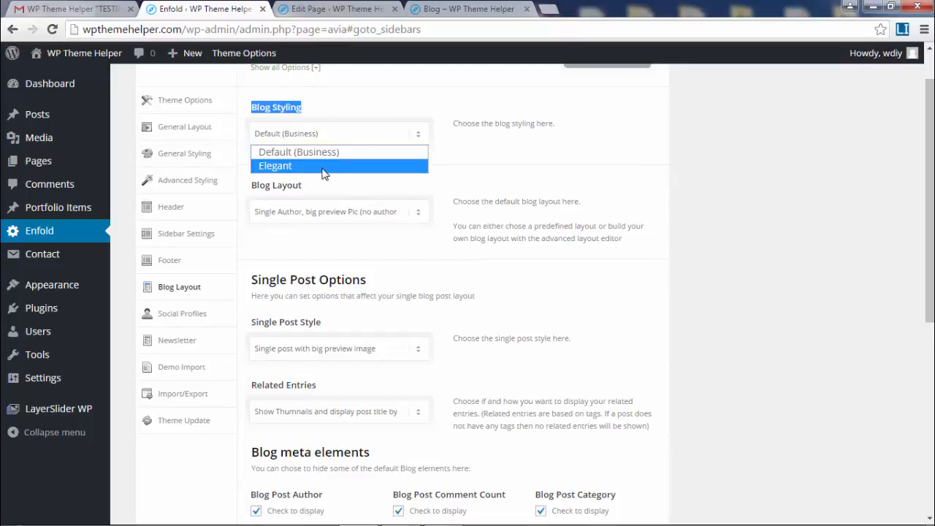
click(310, 170)
scroll(656, 193, up, 1)
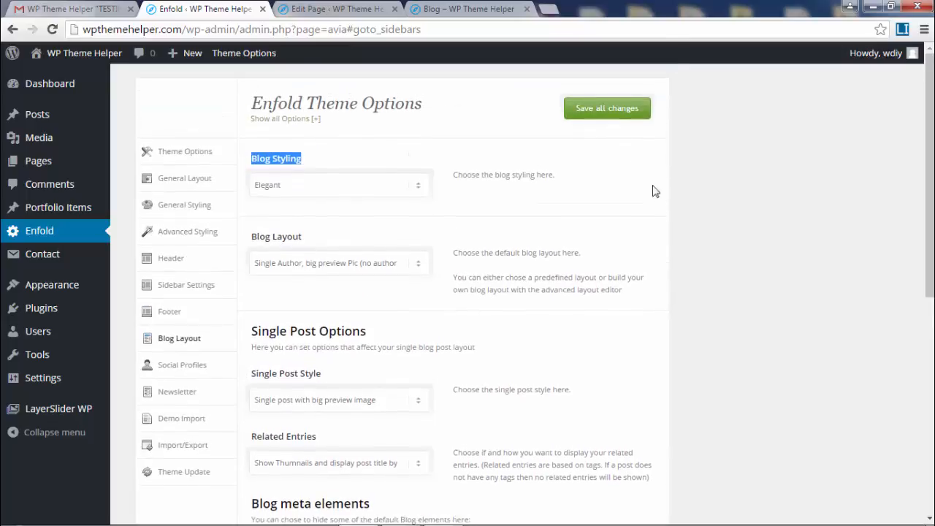
click(595, 116)
Reload the public Blog page and examine the fourth post's heading, image and Read more button
click(468, 9)
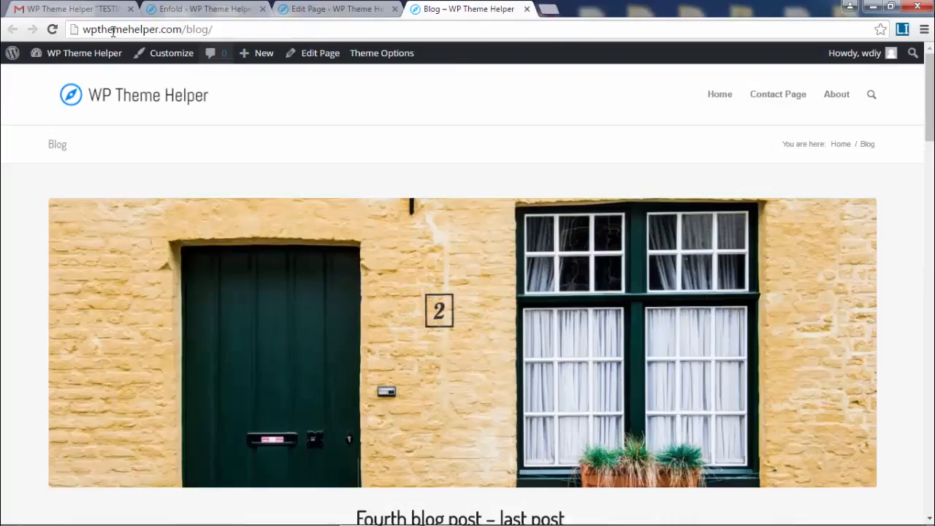
click(52, 29)
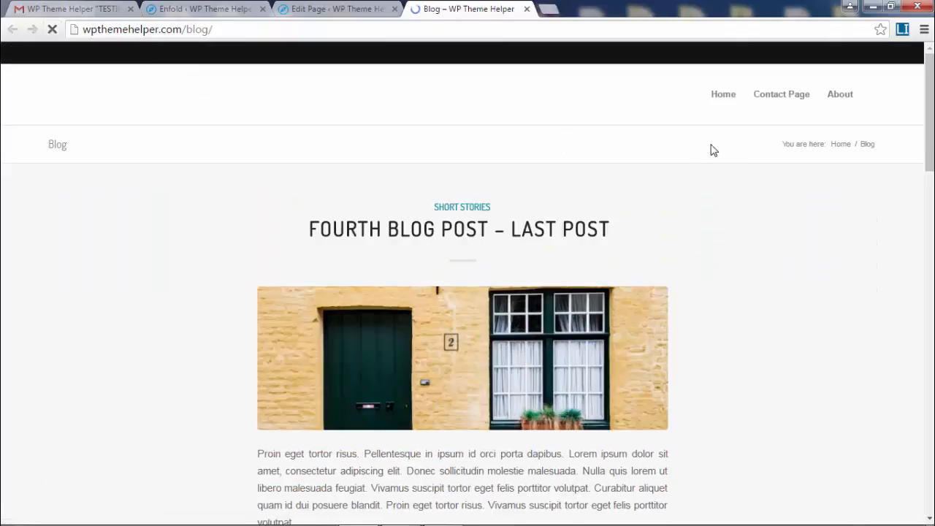
scroll(930, 121, down, 1)
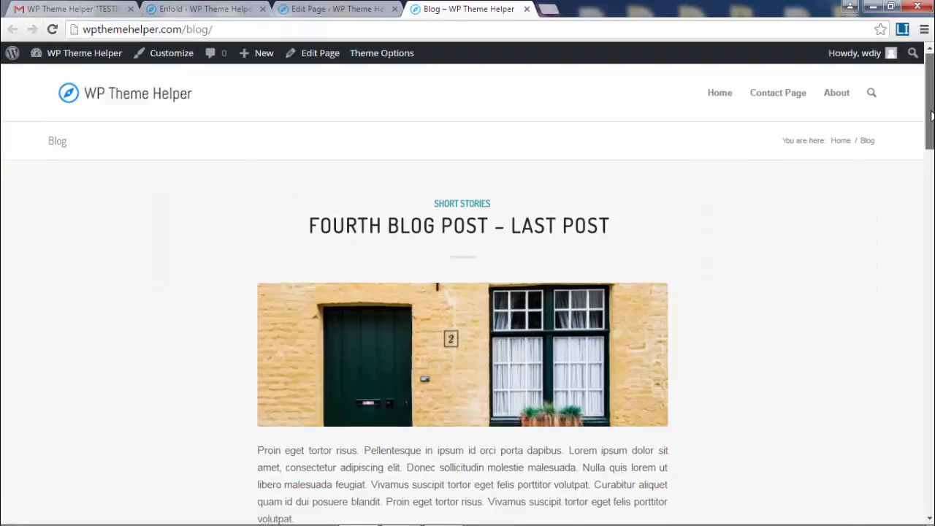
scroll(930, 121, up, 1)
scroll(930, 120, down, 3)
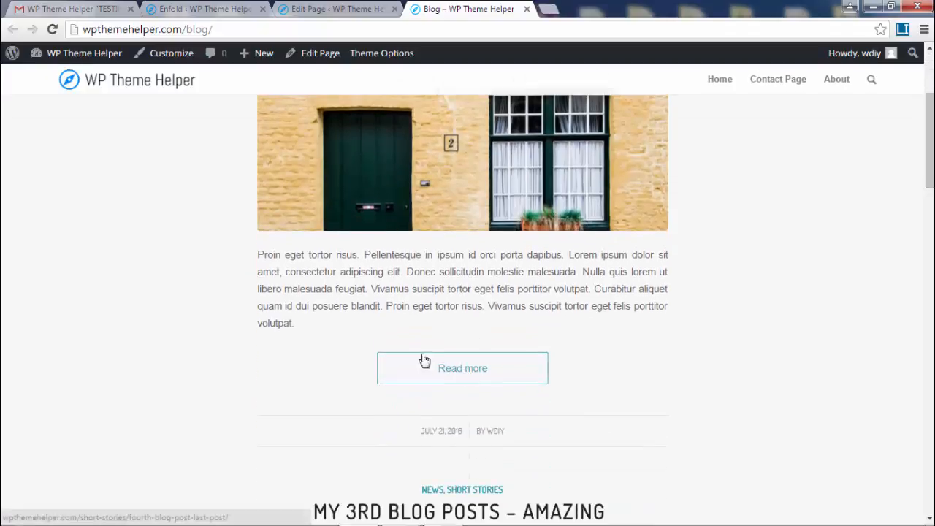
drag(339, 346, 689, 380)
click(326, 351)
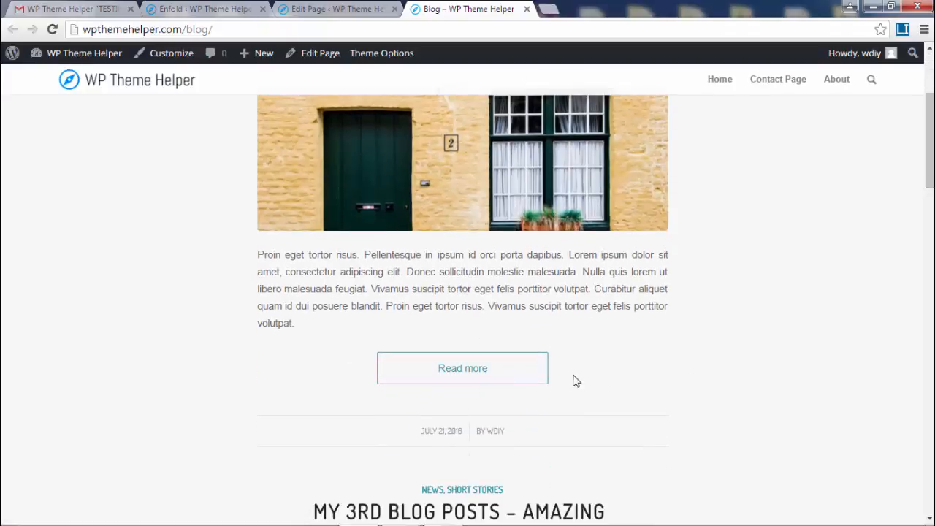
Examine the date and author line below the fourth post, including its position relative to the neighbouring posts
scroll(679, 396, down, 2)
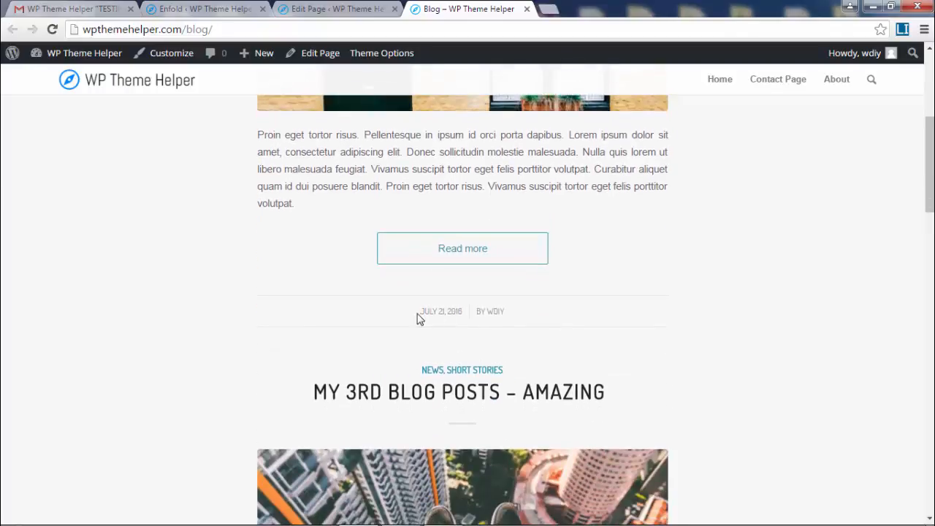
drag(419, 319, 516, 311)
click(660, 328)
click(562, 314)
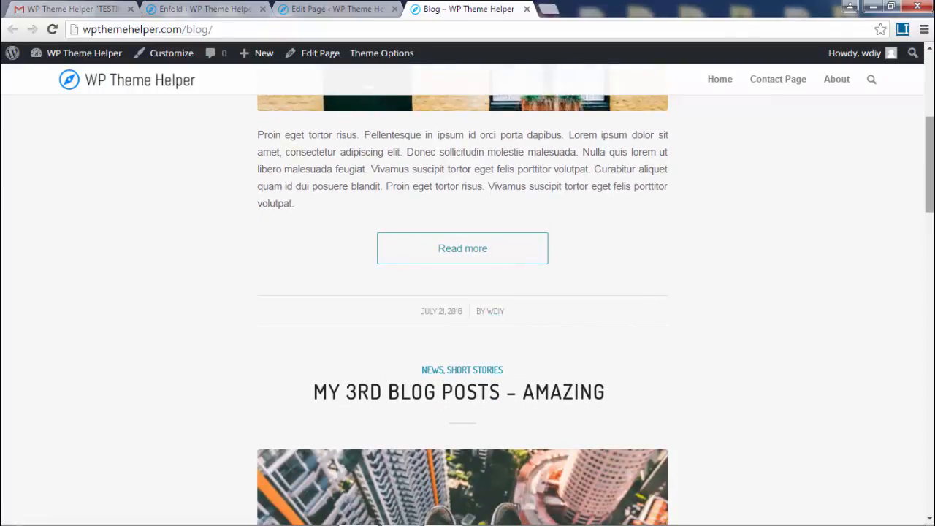
scroll(505, 311, down, 1)
drag(472, 302, 528, 290)
click(773, 277)
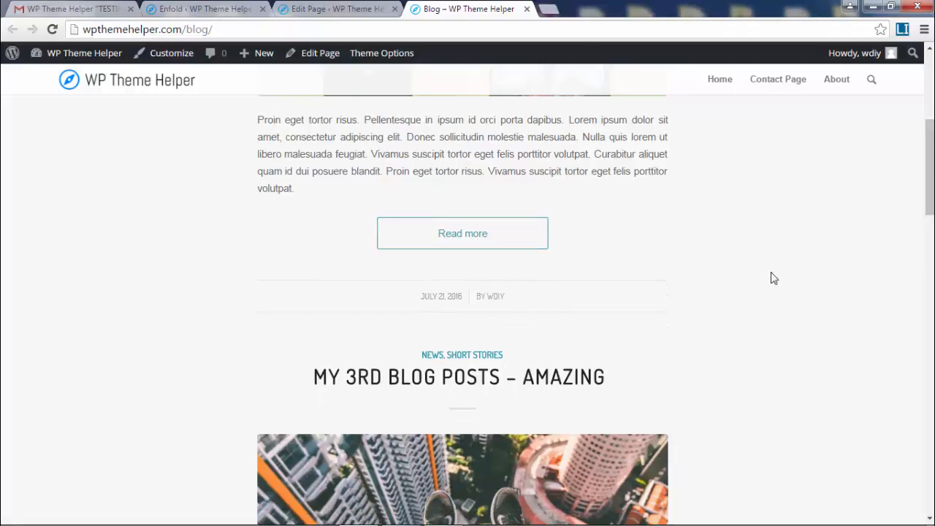
drag(929, 194, 929, 142)
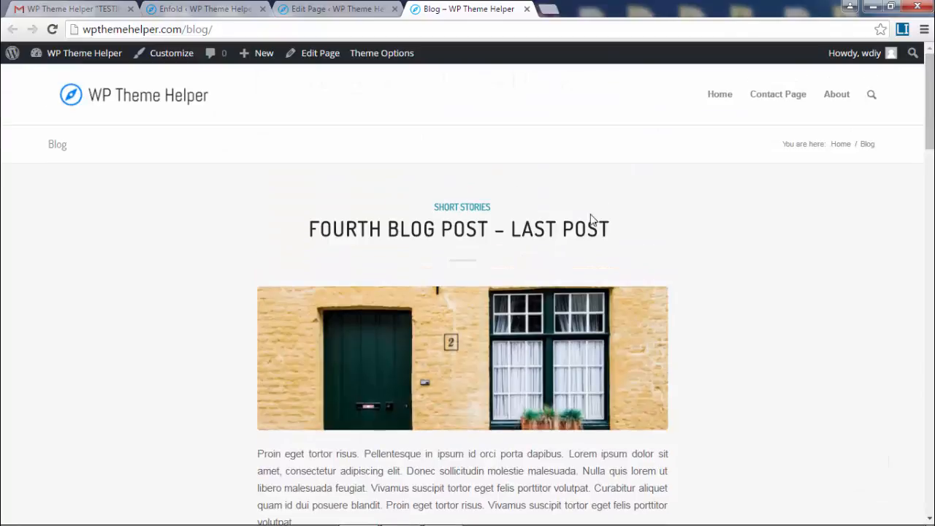
scroll(592, 219, down, 3)
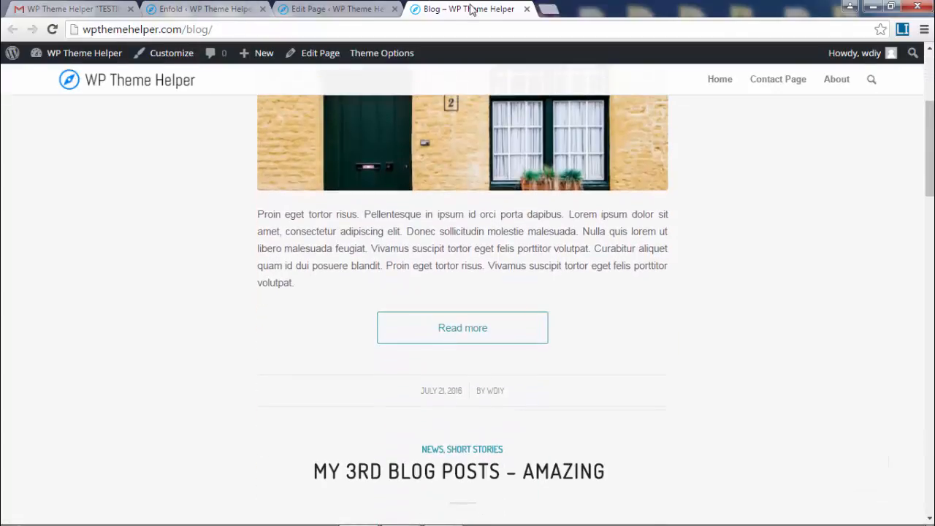
Go to the WordPress dashboard and open the administrator's profile from the list of all users
click(76, 55)
mouse_move(53, 437)
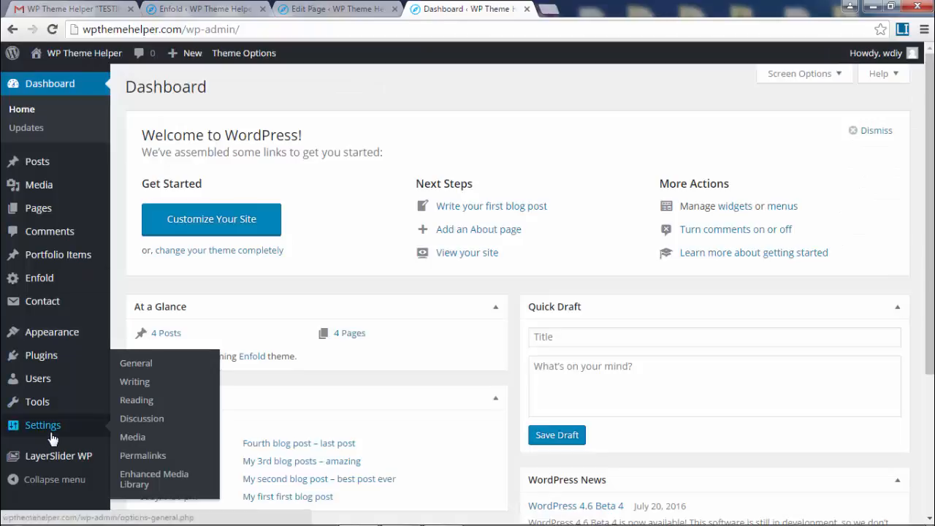
mouse_move(47, 377)
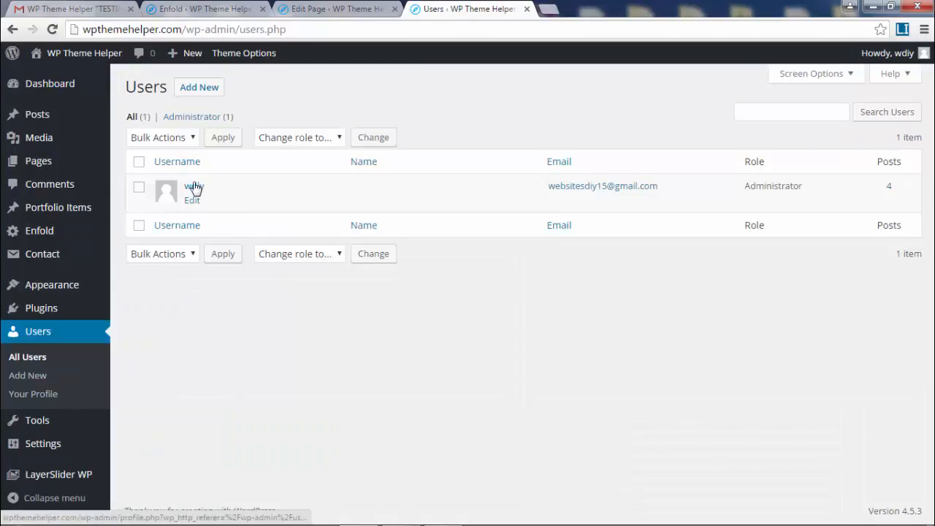
click(194, 188)
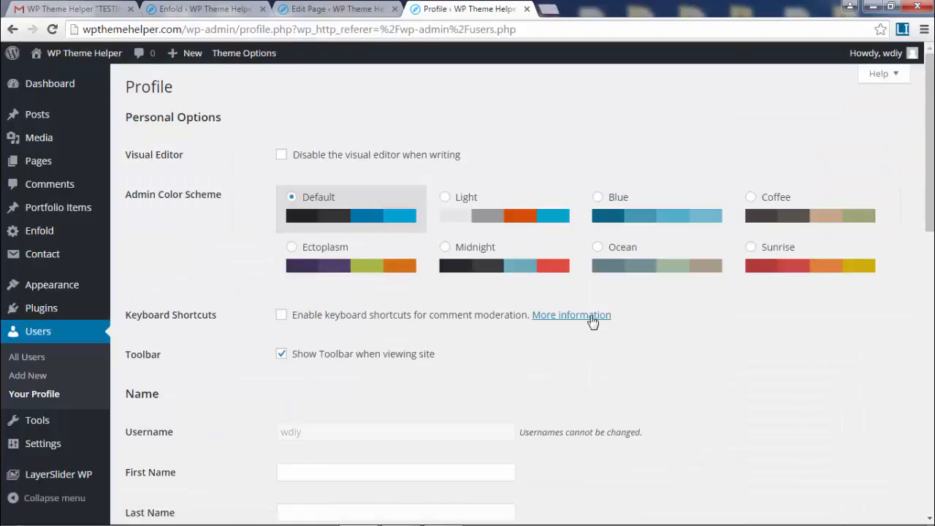
Fill in the first name and last name in the profile's Name section
scroll(149, 80, down, 5)
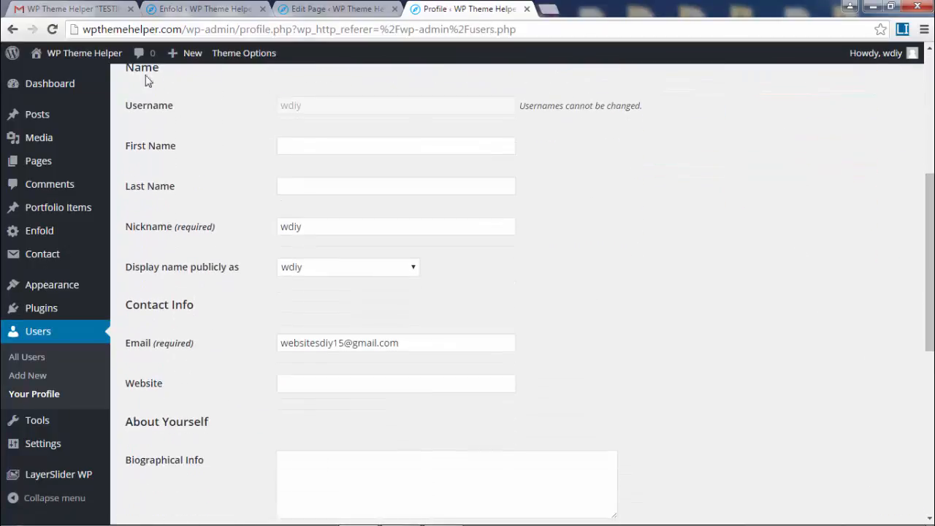
click(319, 144)
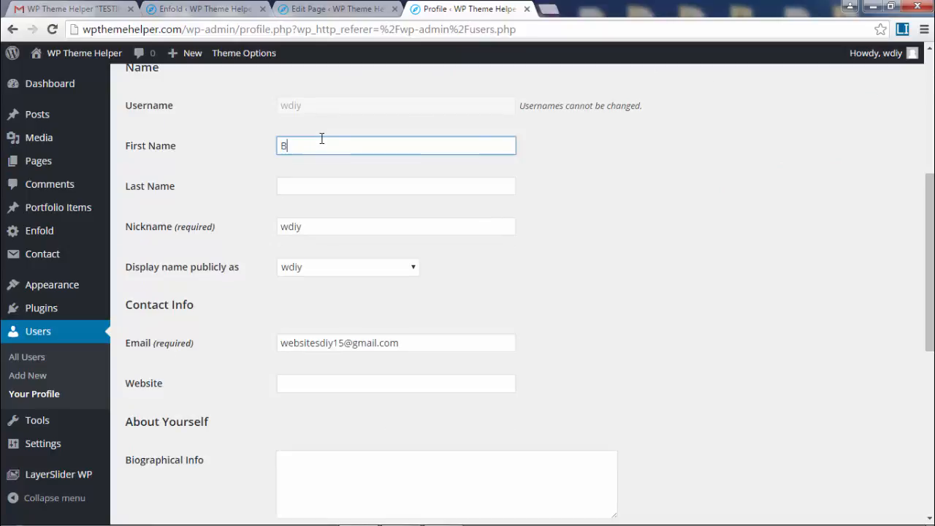
key(Tab)
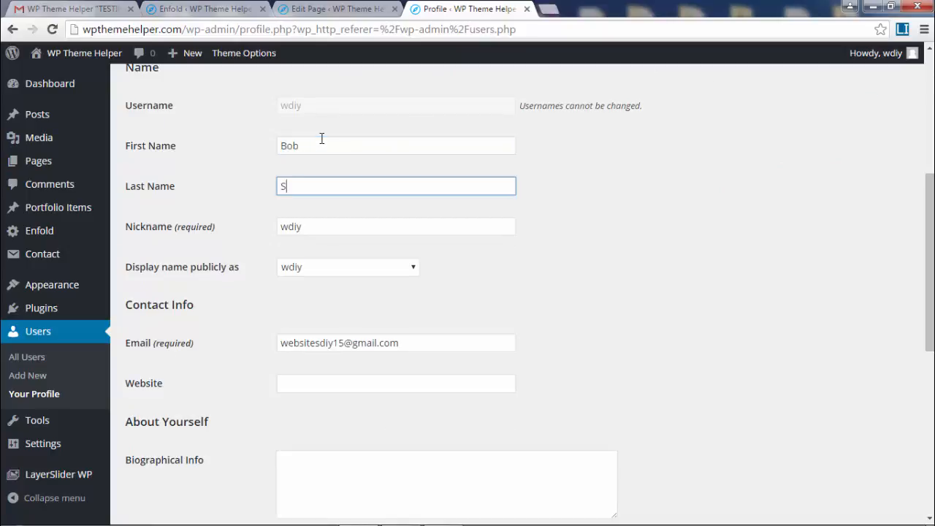
text(Smt)
key(BackSpace)
key(BackSpace)
key(BackSpace)
Set the profile's nickname to "My Nickname" and update the profile
key(Tab)
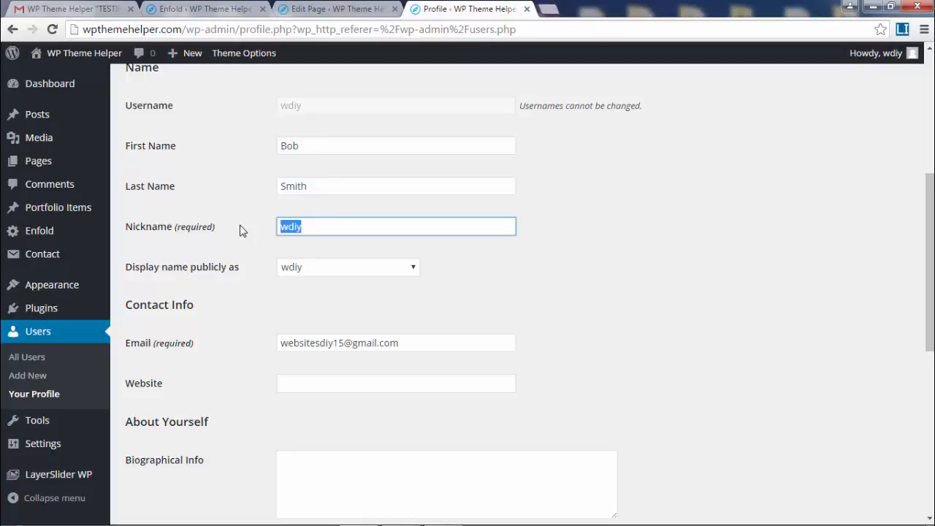
text(Nickname)
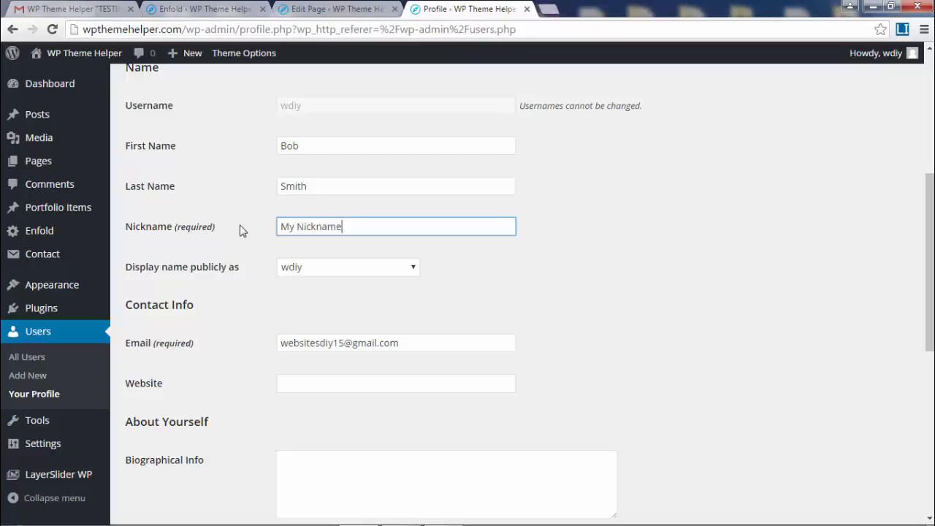
scroll(446, 407, down, 6)
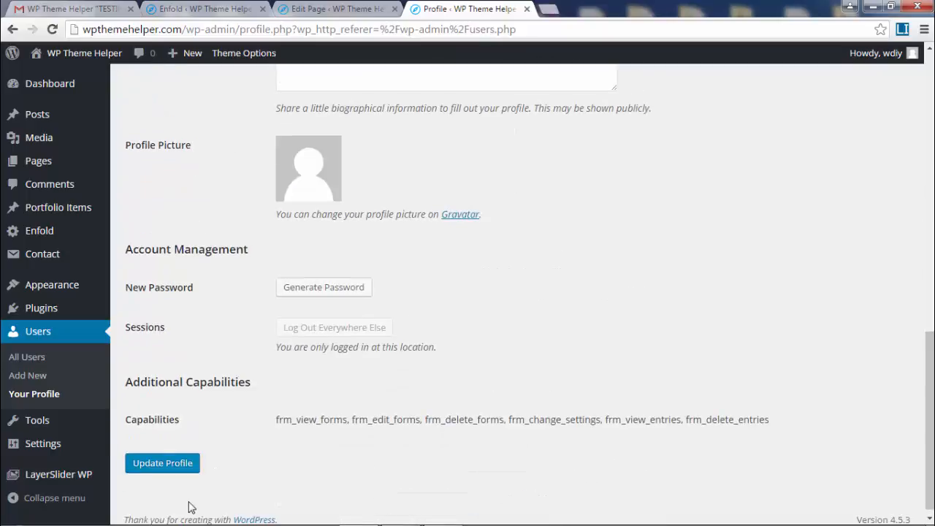
click(166, 464)
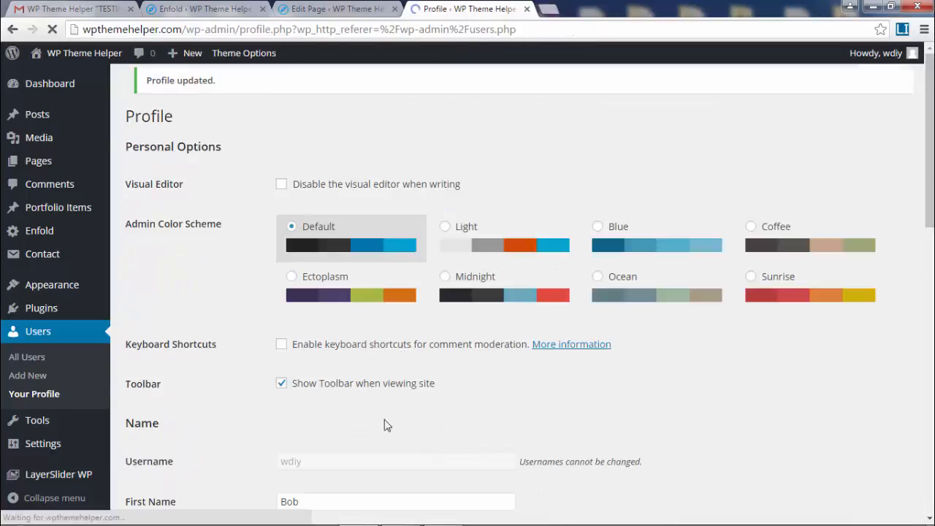
Set the publicly displayed name to the first-and-last-name option and update the profile
scroll(512, 371, down, 2)
scroll(511, 370, down, 5)
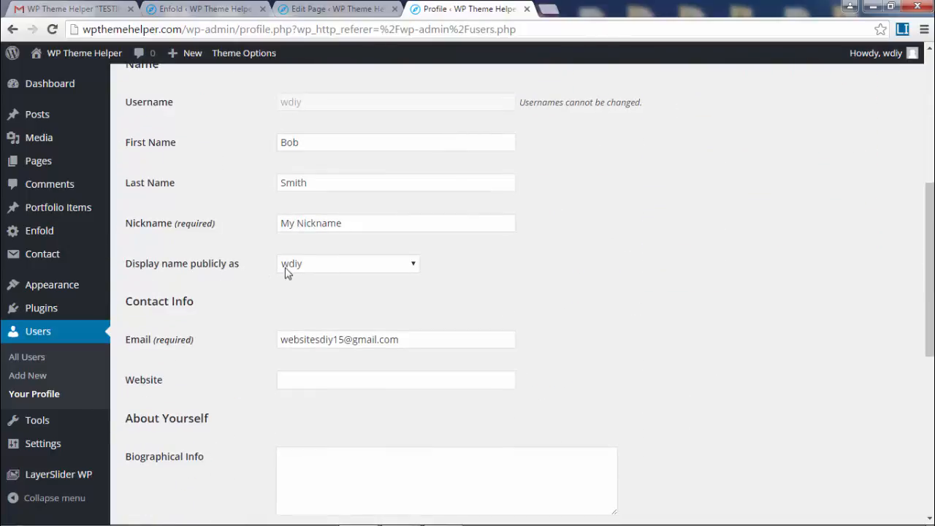
click(361, 267)
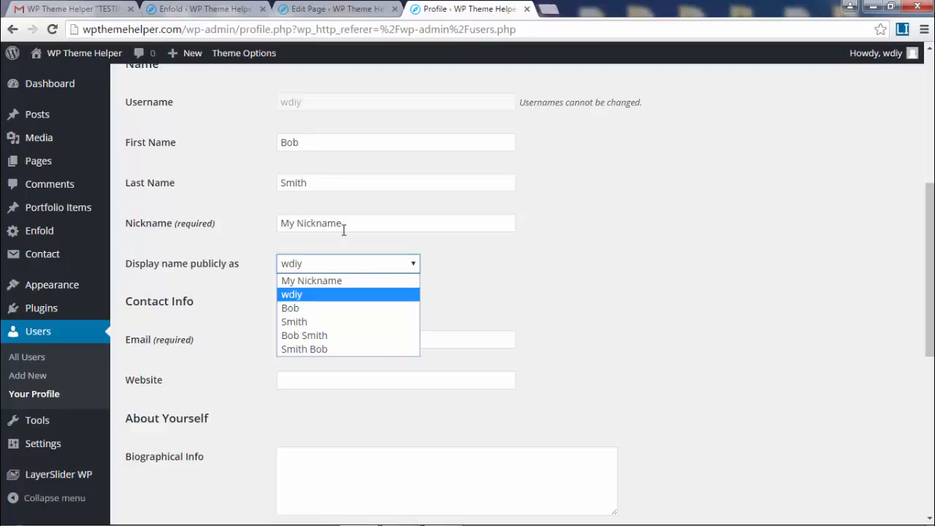
click(339, 335)
scroll(192, 476, down, 5)
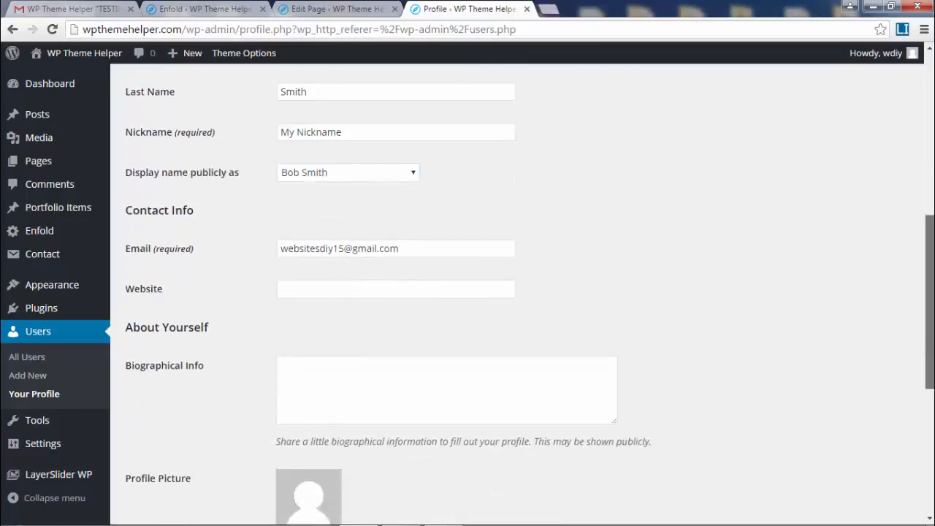
click(163, 517)
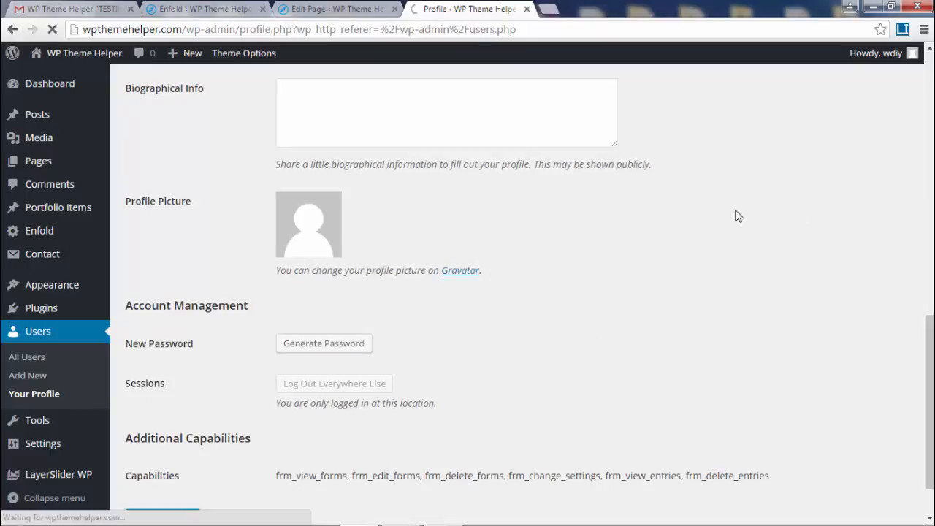
Open wpthemehelper.com/blog in a new browser tab and check the author name shown below the fourth post
click(549, 9)
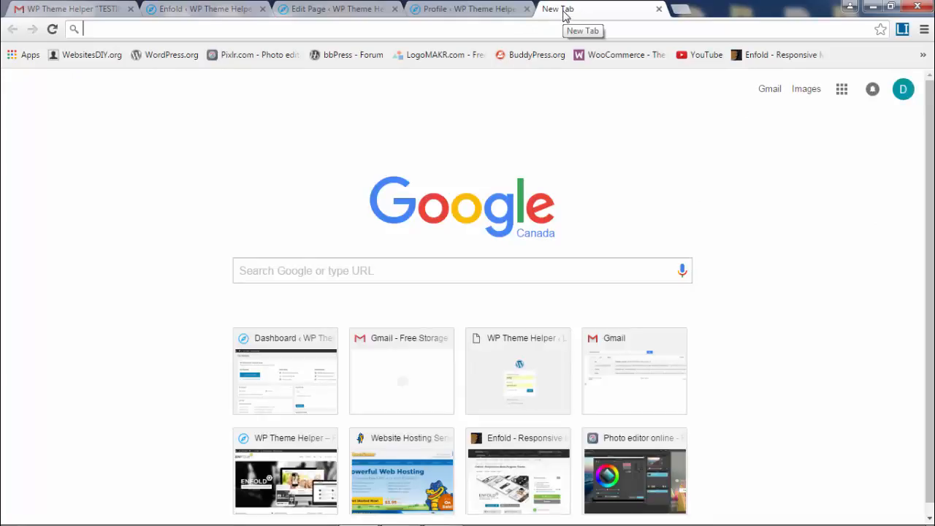
text(wpthemehelper.com/blog)
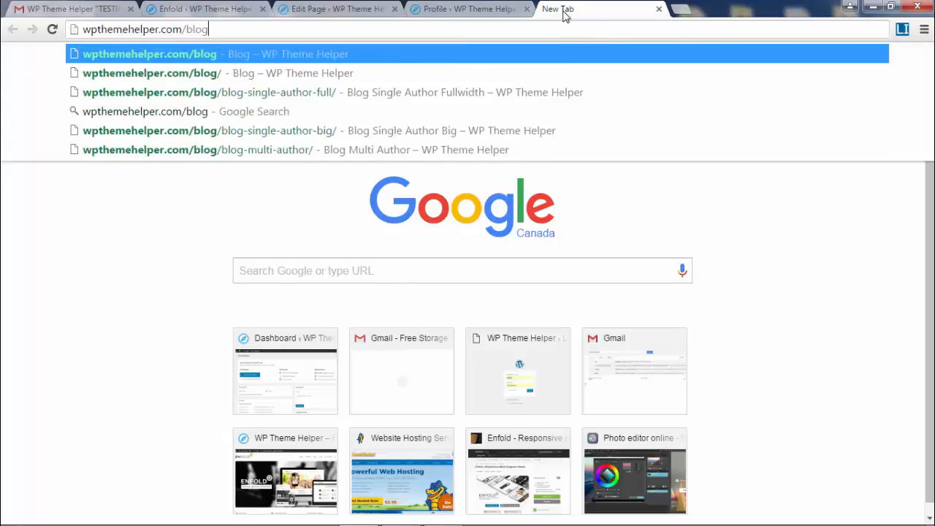
key(Return)
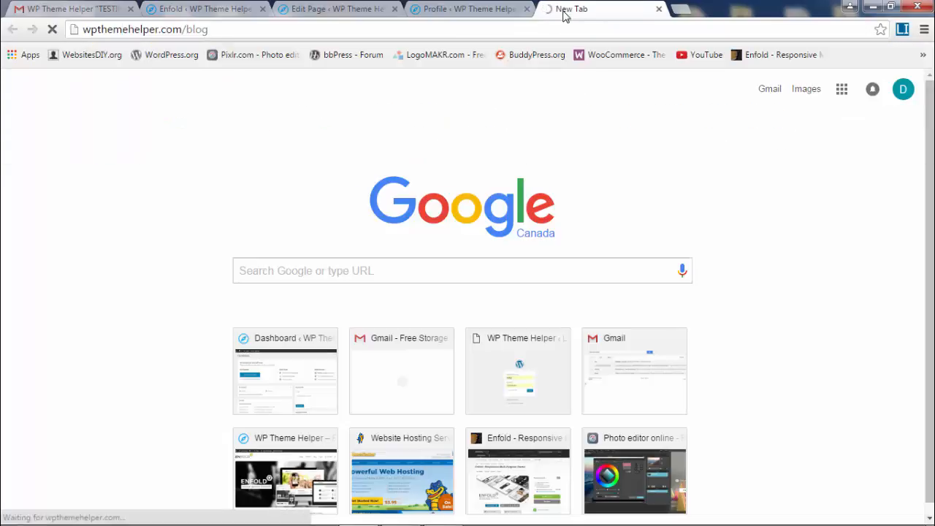
scroll(456, 176, down, 5)
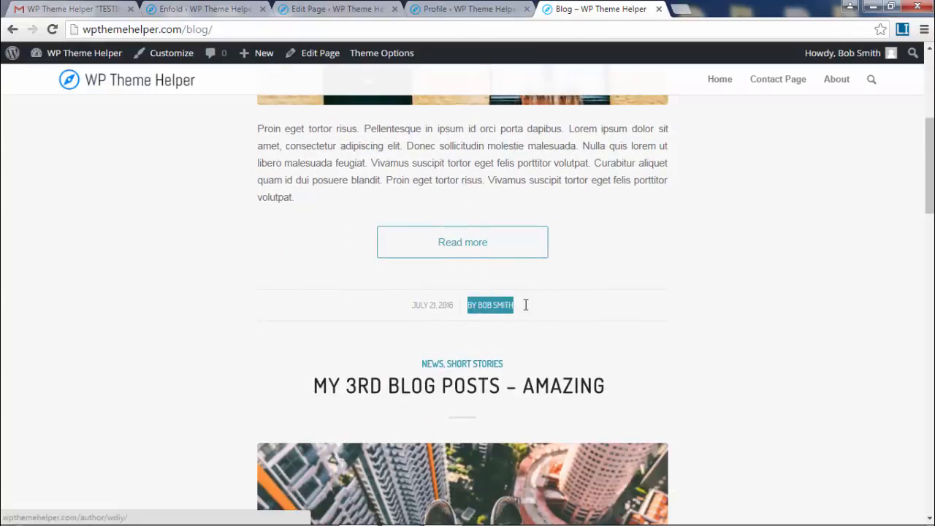
drag(538, 314, 479, 321)
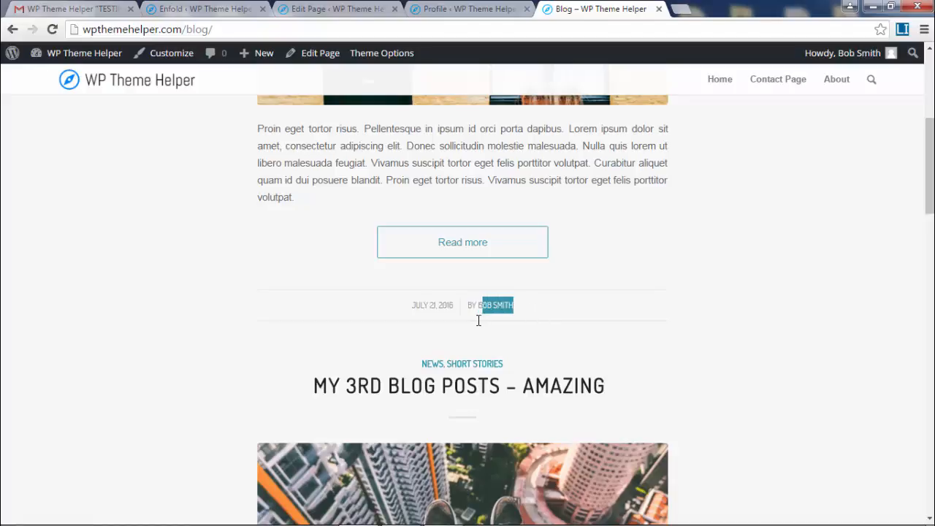
Open the WordPress menu editor and review the Main Menu's structure and settings
click(592, 307)
drag(930, 165, 930, 99)
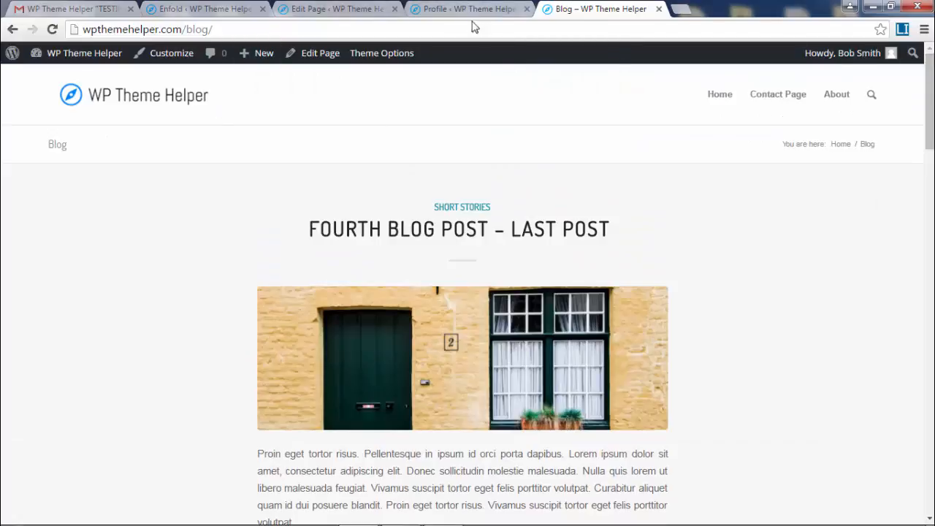
click(218, 6)
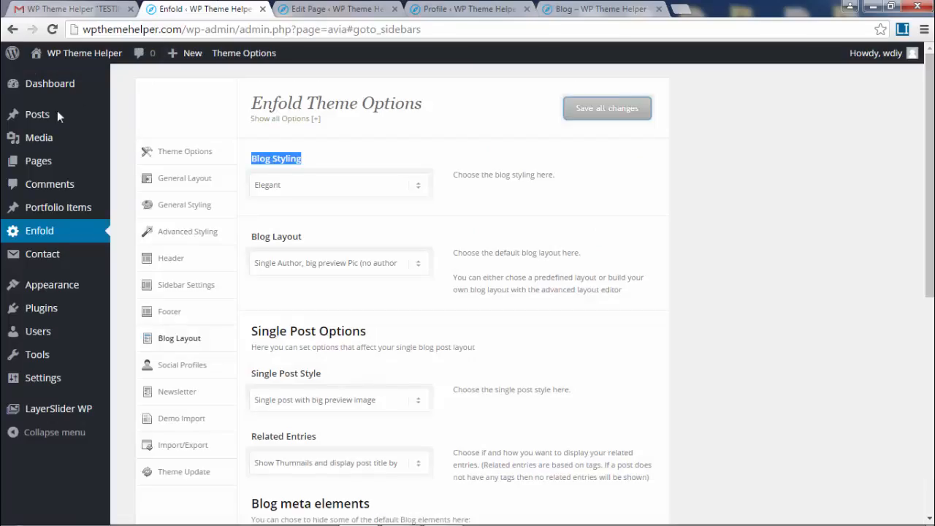
mouse_move(51, 292)
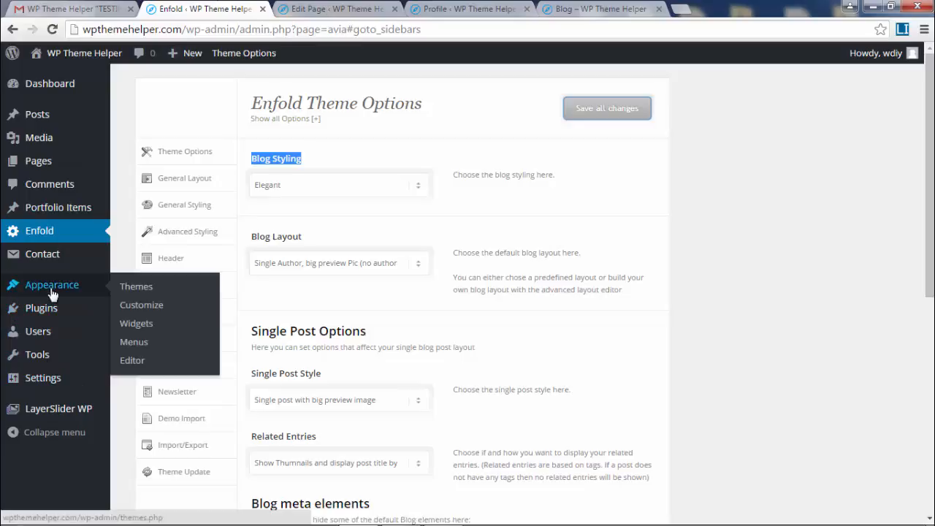
click(135, 347)
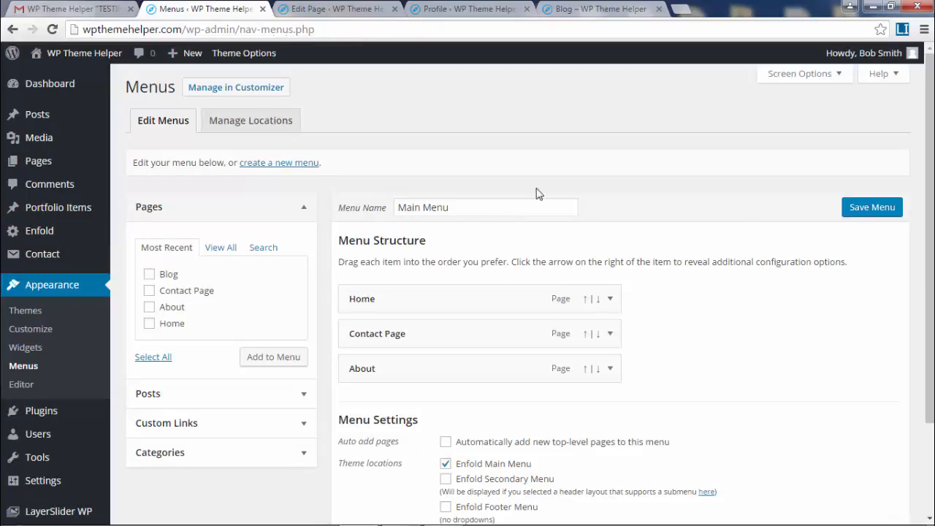
scroll(354, 69, down, 2)
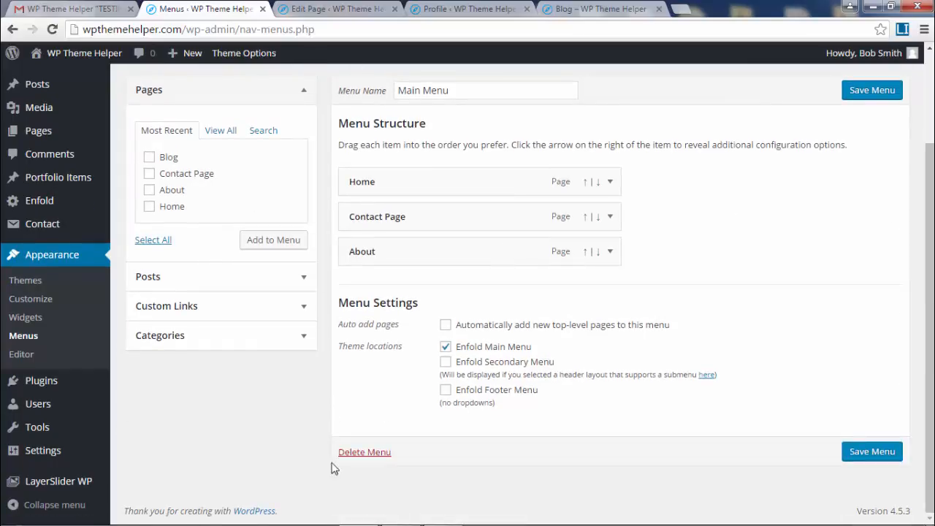
scroll(660, 376, up, 2)
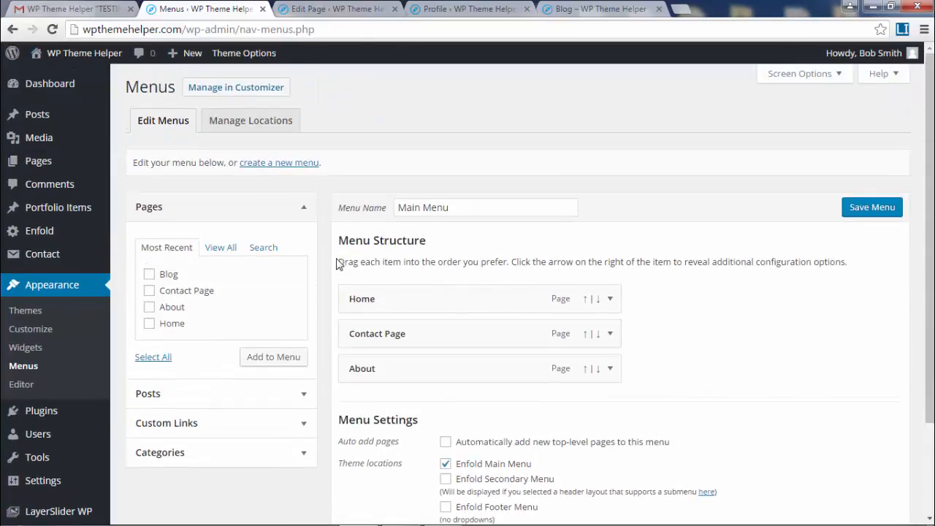
scroll(595, 248, down, 1)
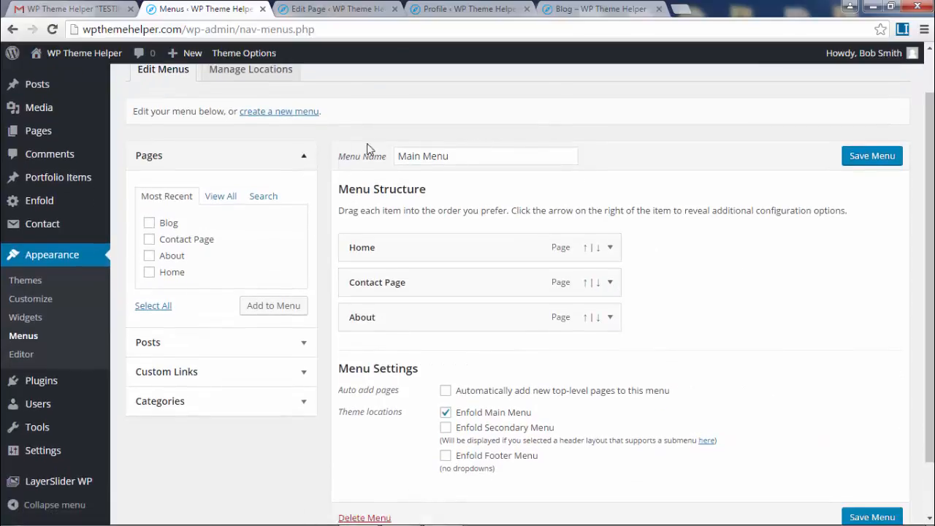
click(501, 156)
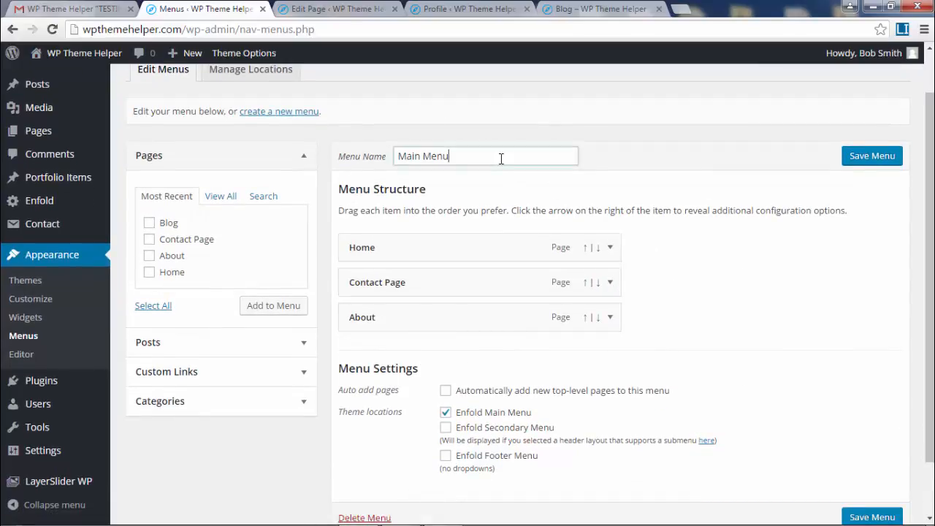
scroll(553, 305, down, 1)
scroll(393, 483, up, 3)
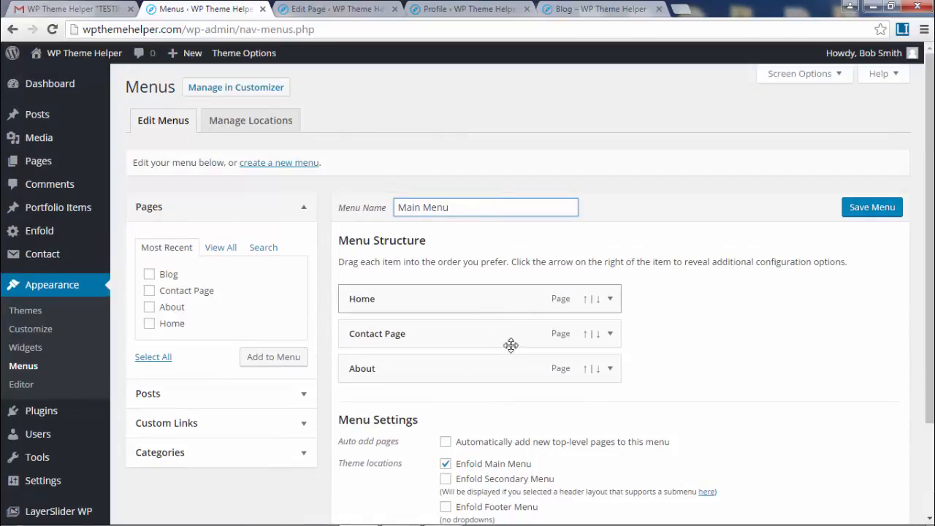
Add the Blog page to Main Menu, place it between Home and Contact Page, and save the menu
click(155, 275)
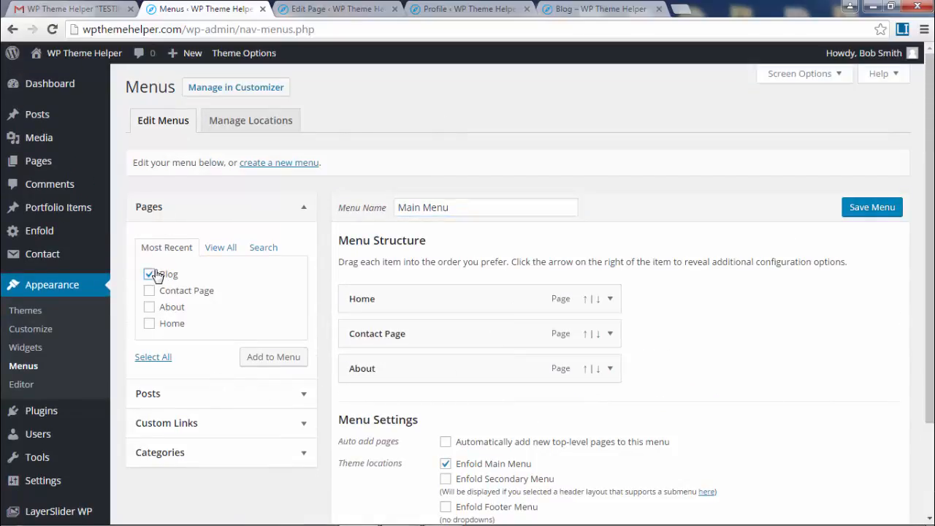
click(285, 361)
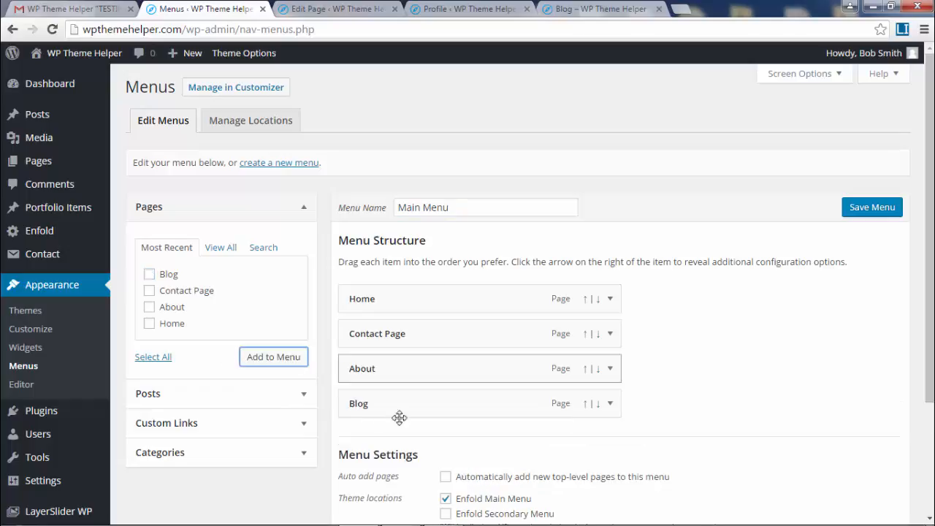
drag(422, 395, 380, 344)
click(868, 211)
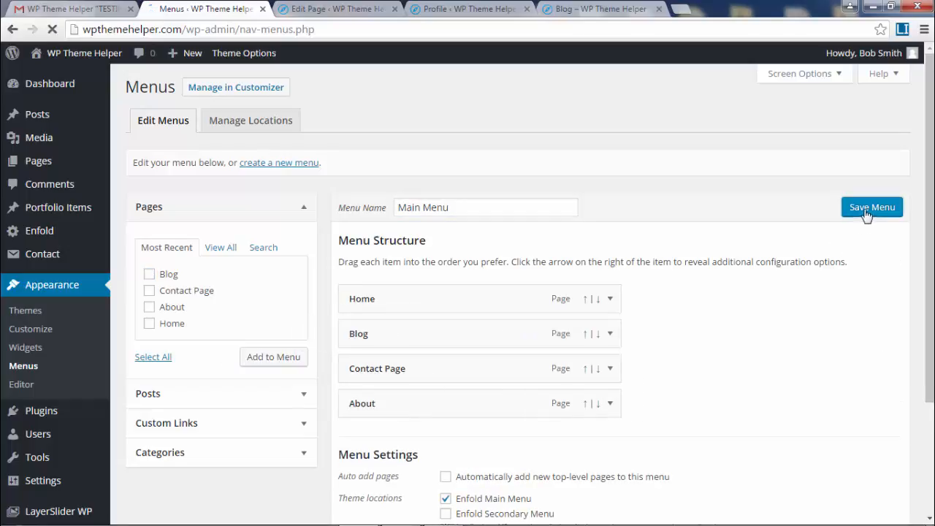
Reload the live blog page to check its header navigation, and view the Home page
click(570, 7)
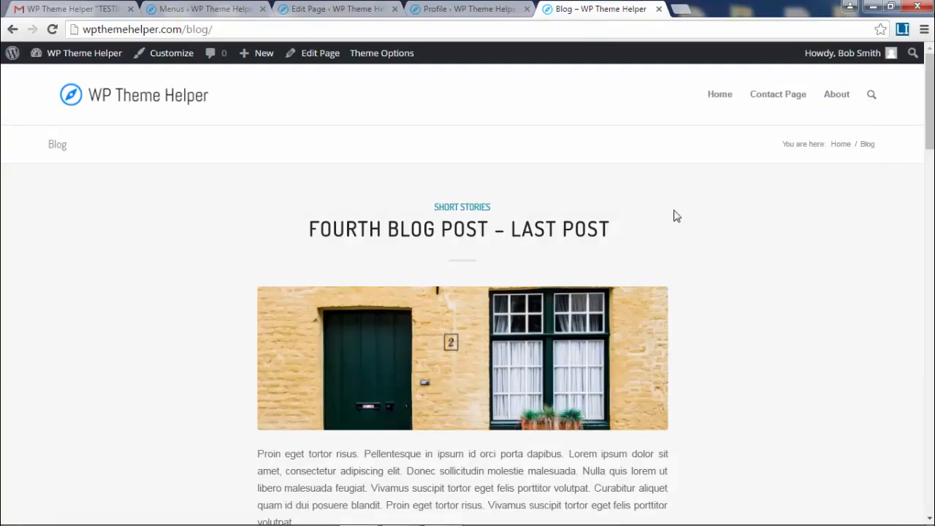
click(52, 30)
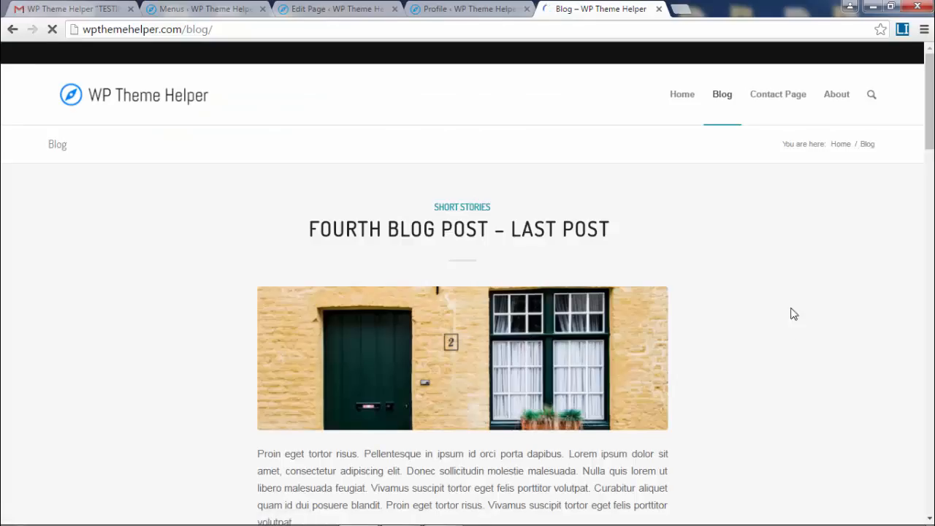
click(682, 95)
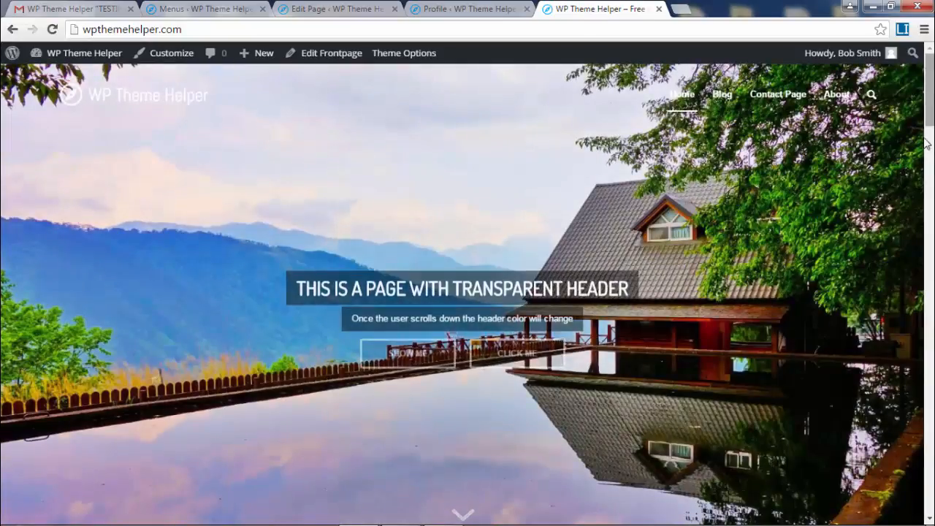
drag(929, 114, 932, 45)
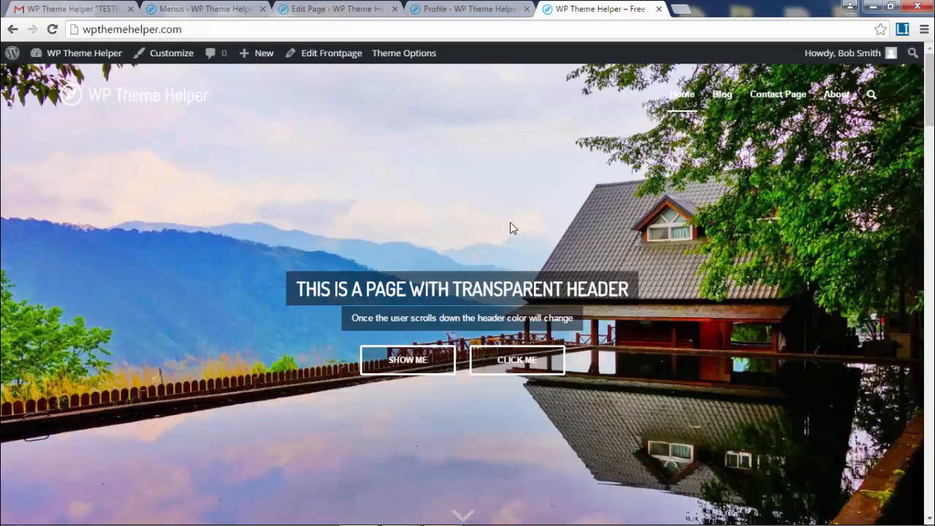
Return to the WordPress dashboard and look over the existing portfolio items and their tags
click(66, 52)
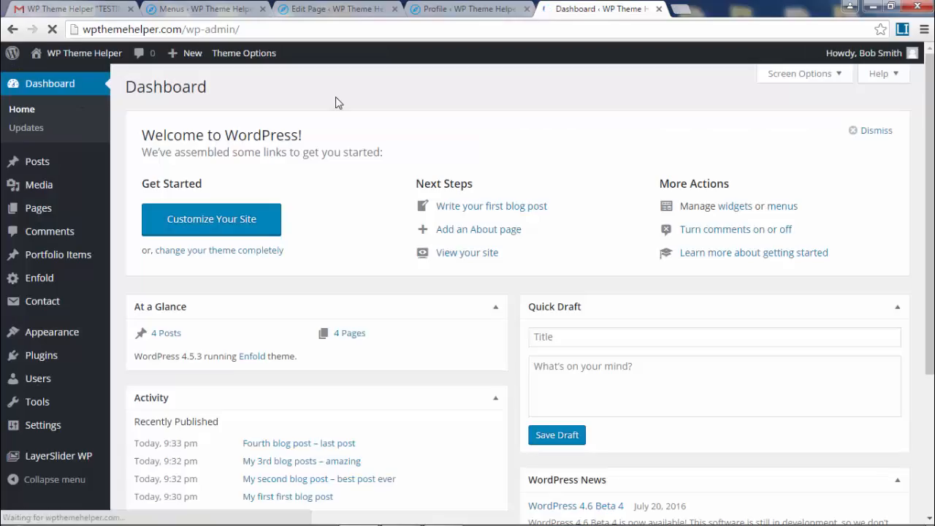
click(63, 260)
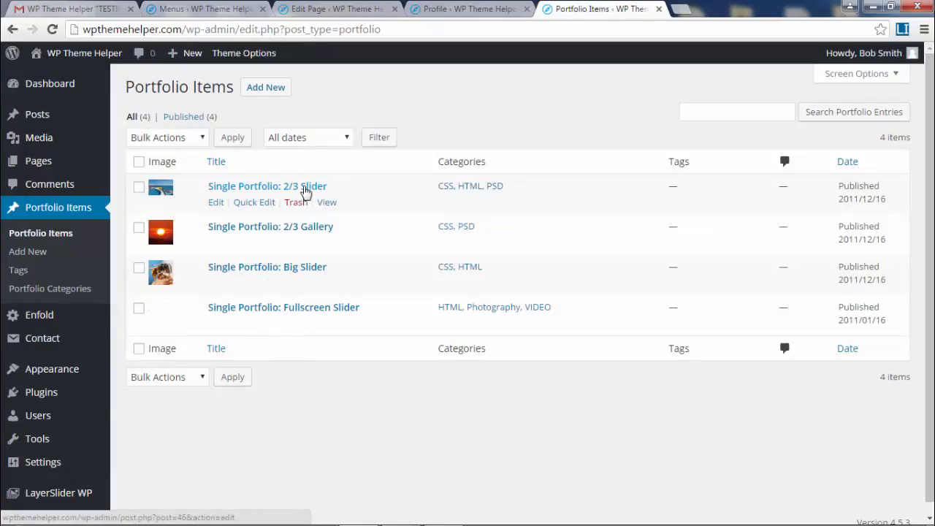
click(30, 288)
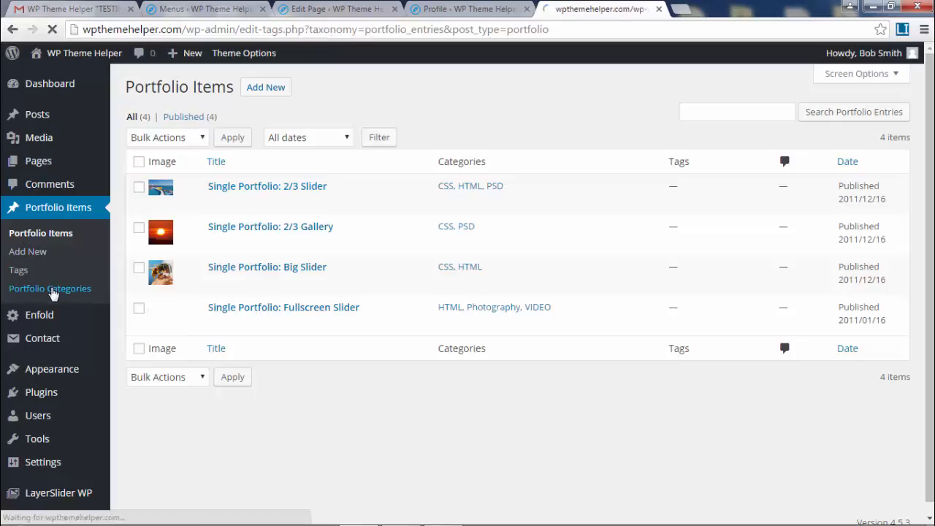
click(17, 270)
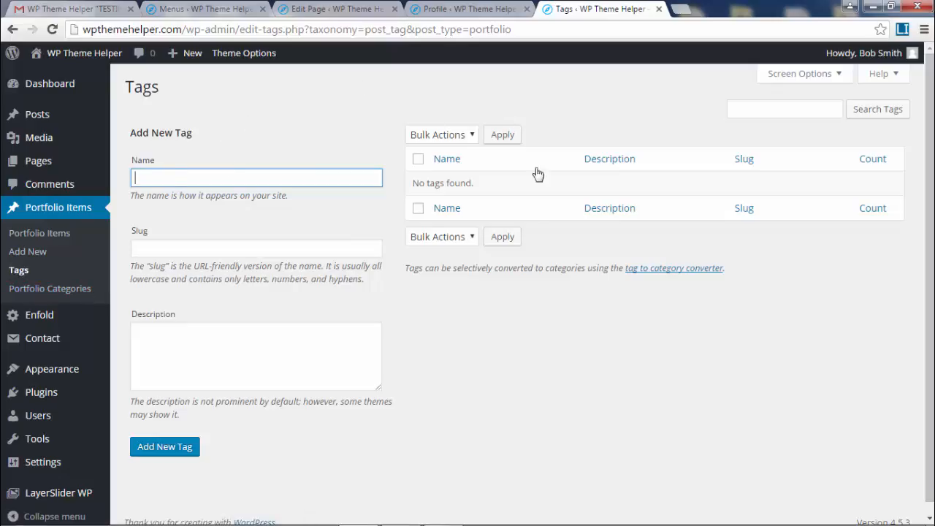
Delete all portfolio categories in bulk: CSS, HTML, Photography, PSD and VIDEO
click(45, 292)
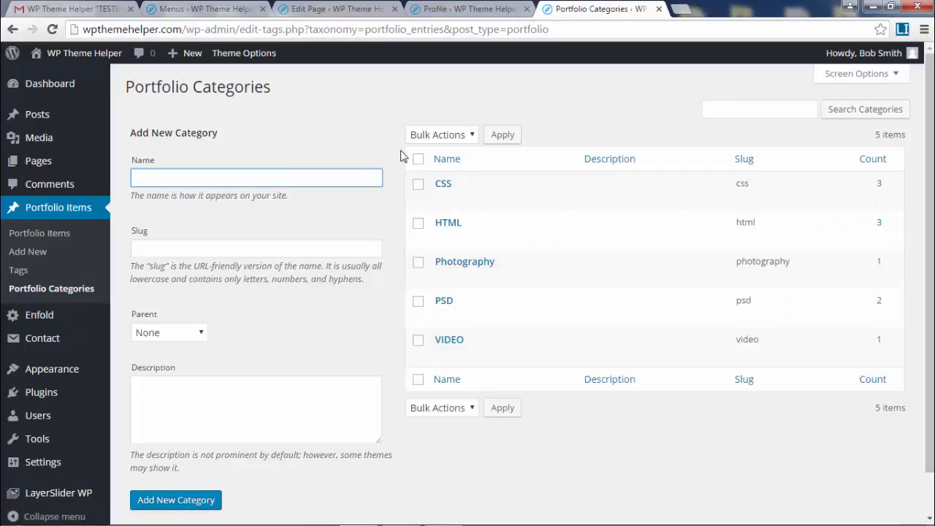
click(418, 159)
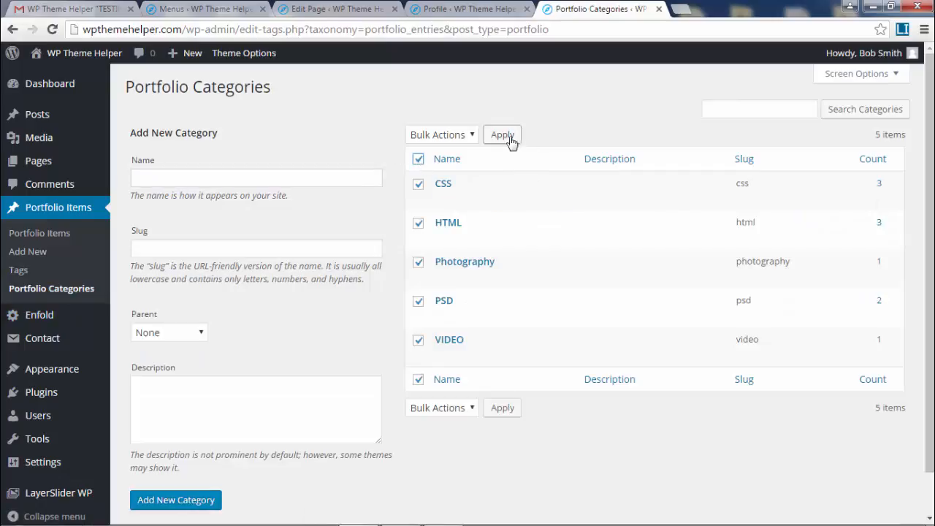
click(471, 135)
click(449, 167)
click(511, 135)
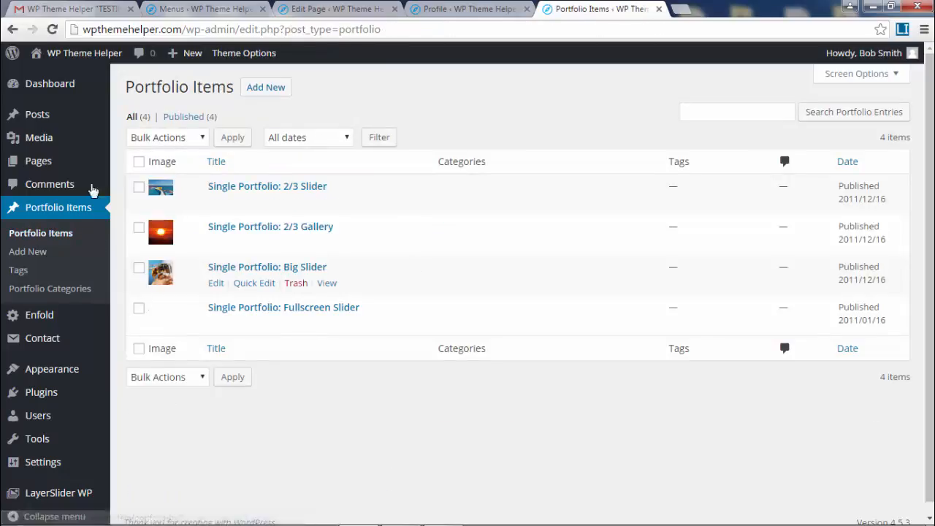
Move all demo portfolio items to the trash and permanently delete them by emptying it
click(139, 163)
click(168, 138)
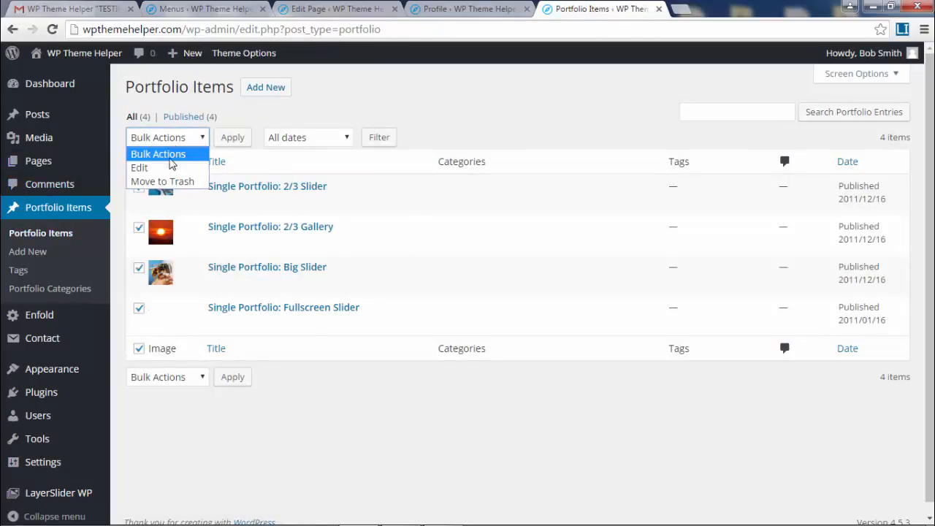
click(157, 180)
click(232, 138)
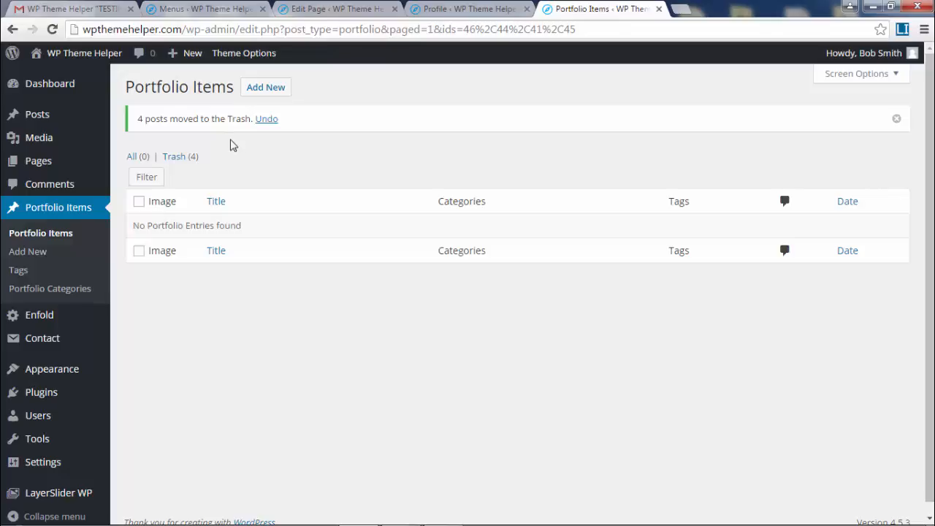
click(187, 162)
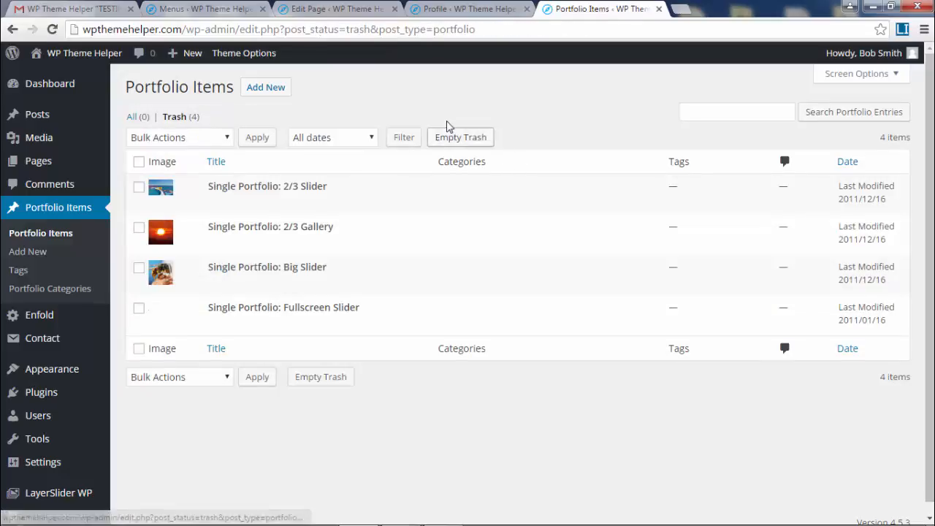
click(460, 136)
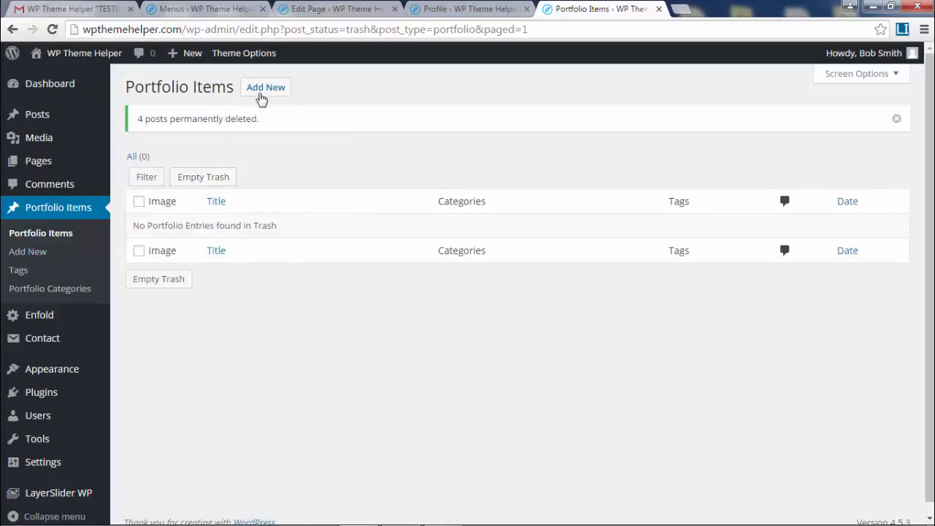
Start a new portfolio entry and open the Media Library in a separate browser tab
click(262, 95)
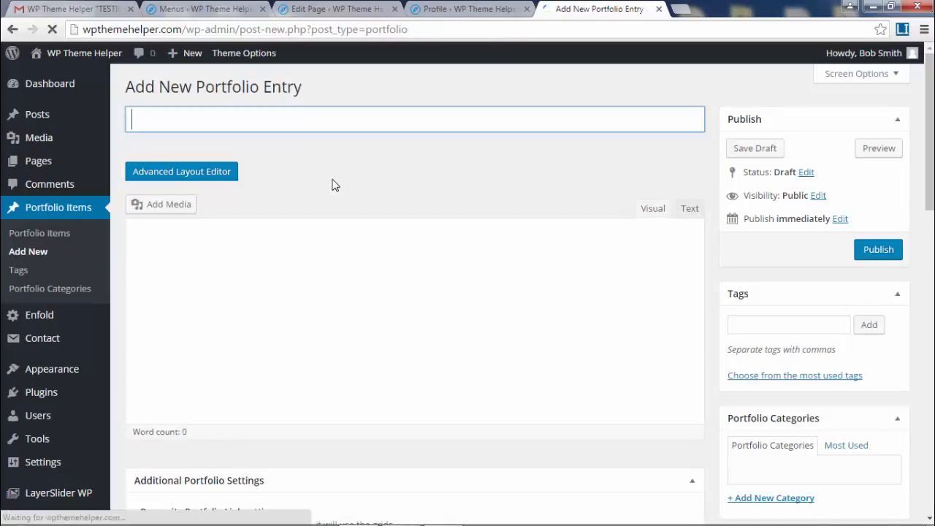
click(173, 117)
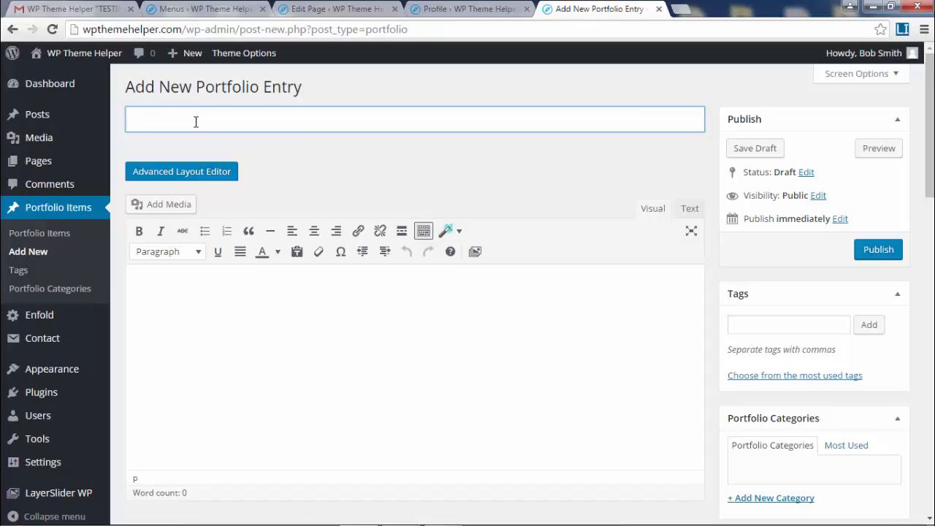
right_click(35, 139)
click(81, 146)
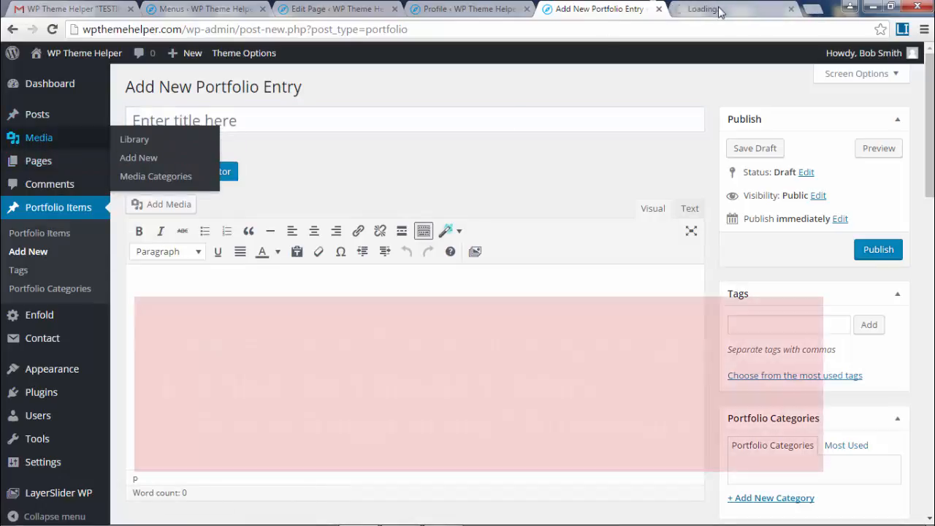
click(720, 9)
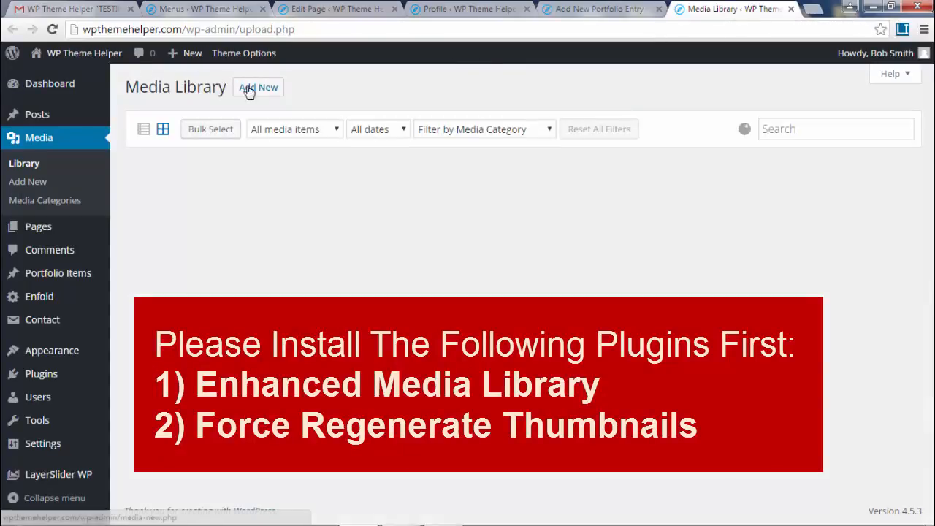
Start a new media upload and browse to the Portfolio 1 - cars folder inside Images - Portfolio Gallery
click(260, 91)
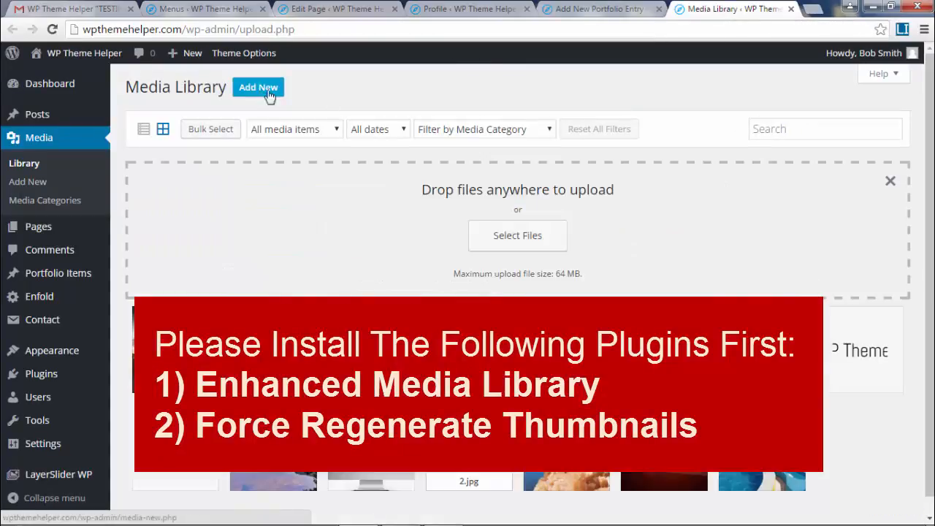
click(518, 244)
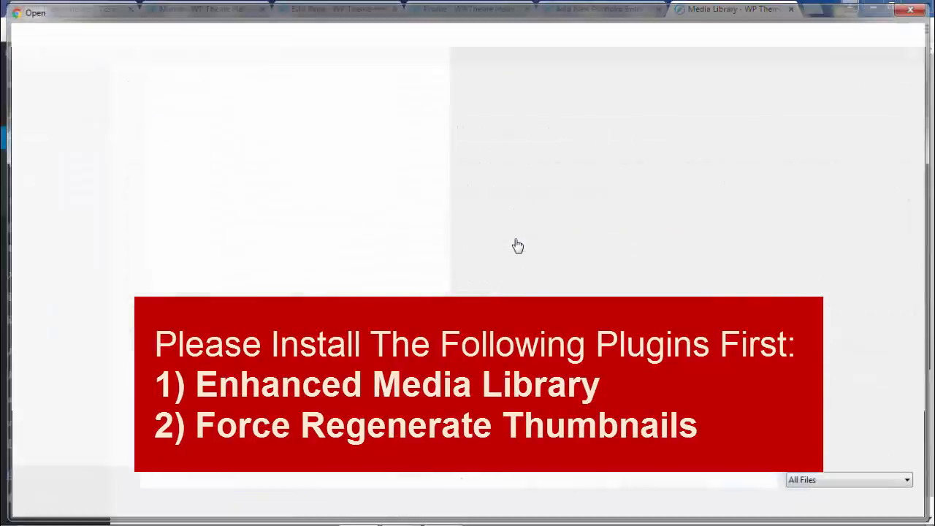
click(60, 139)
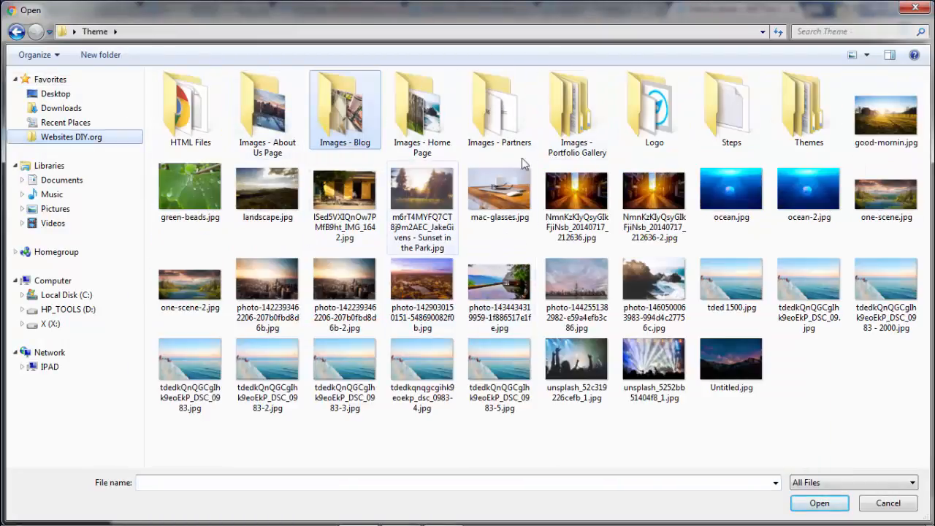
double_click(576, 110)
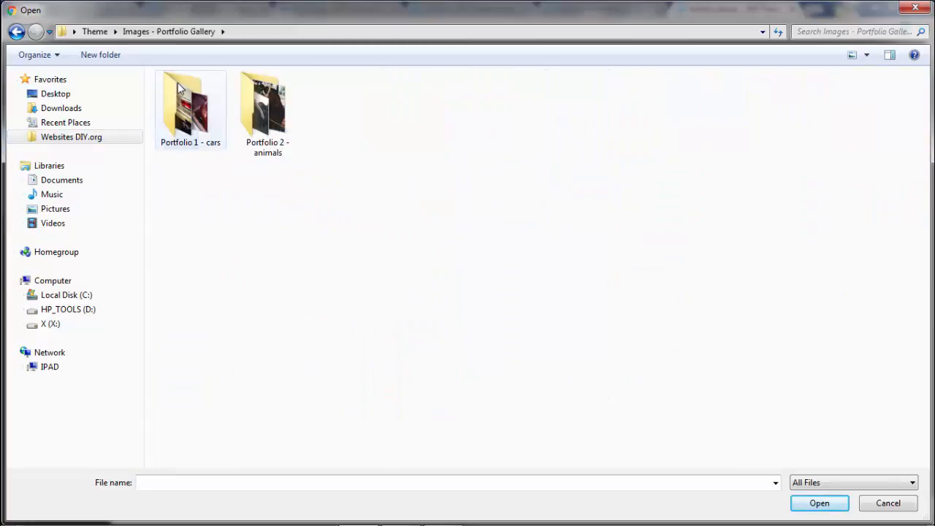
double_click(164, 99)
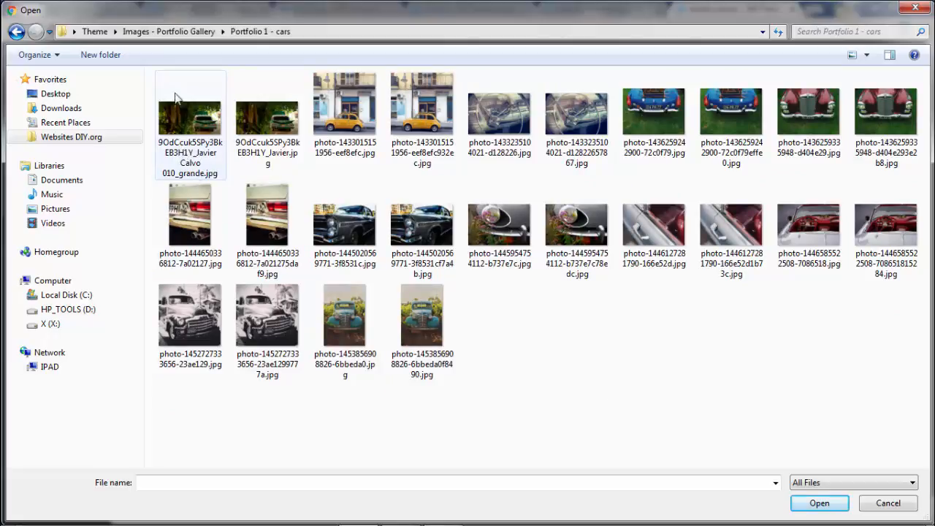
click(196, 143)
ctrl+click(496, 150)
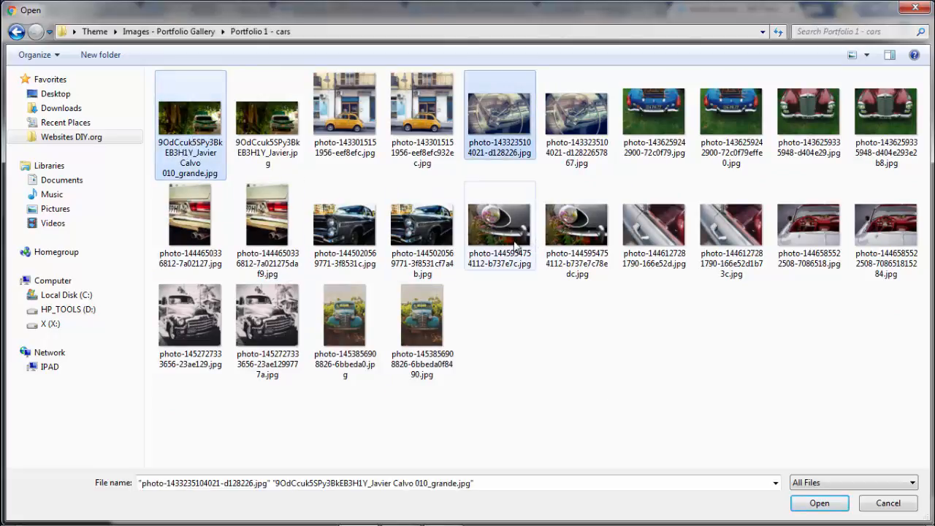
ctrl+click(344, 117)
ctrl+click(654, 117)
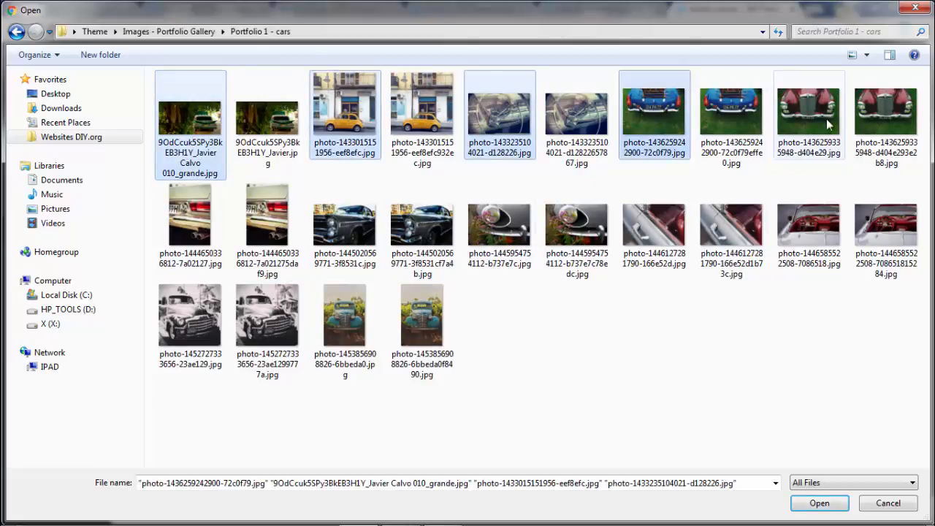
ctrl+click(830, 125)
ctrl+click(190, 219)
ctrl+click(344, 223)
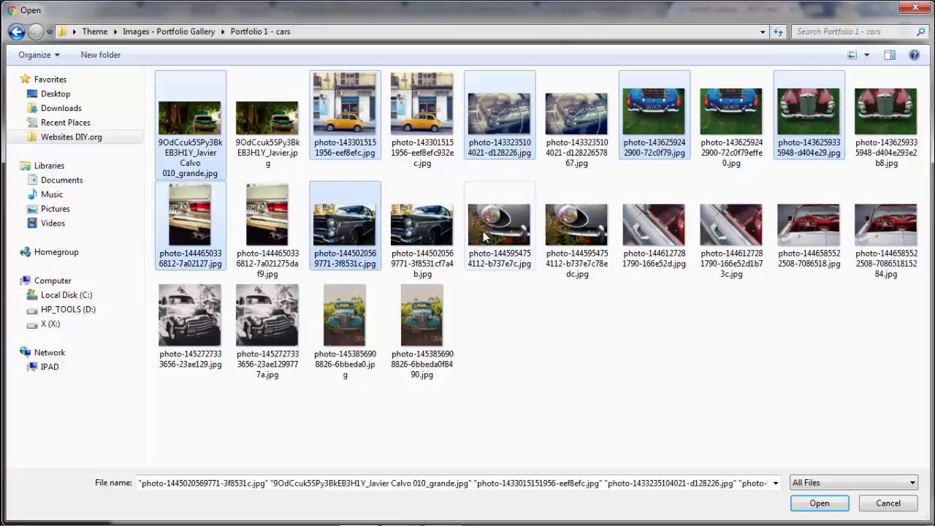
ctrl+click(484, 236)
ctrl+click(654, 227)
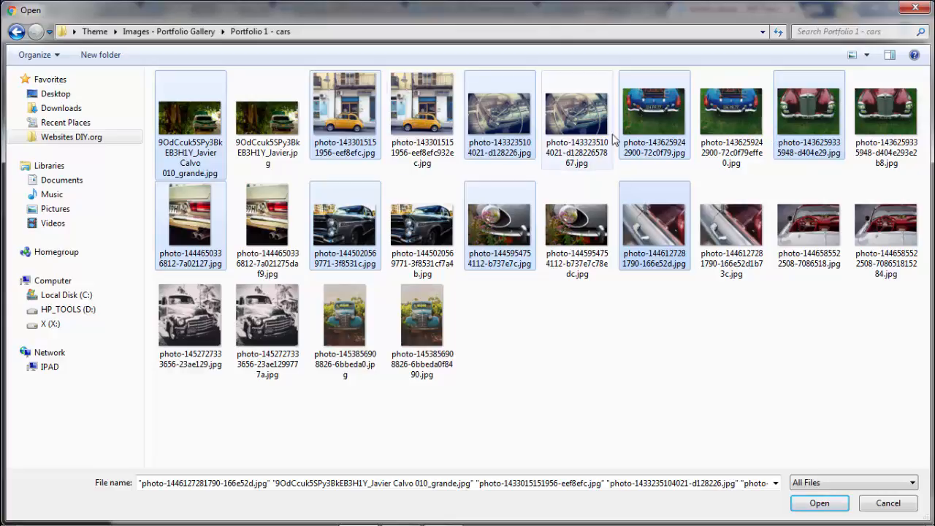
ctrl+click(805, 119)
ctrl+click(653, 234)
ctrl+click(473, 226)
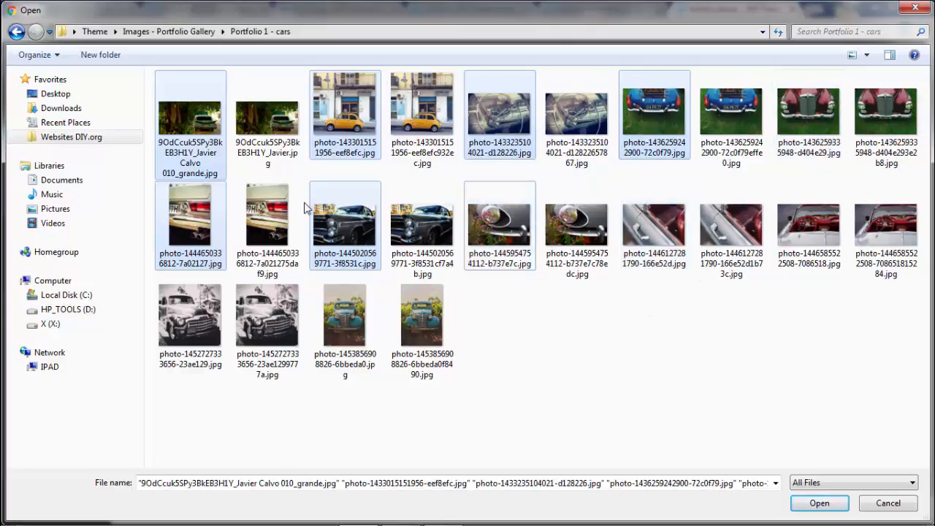
ctrl+click(199, 225)
ctrl+click(342, 226)
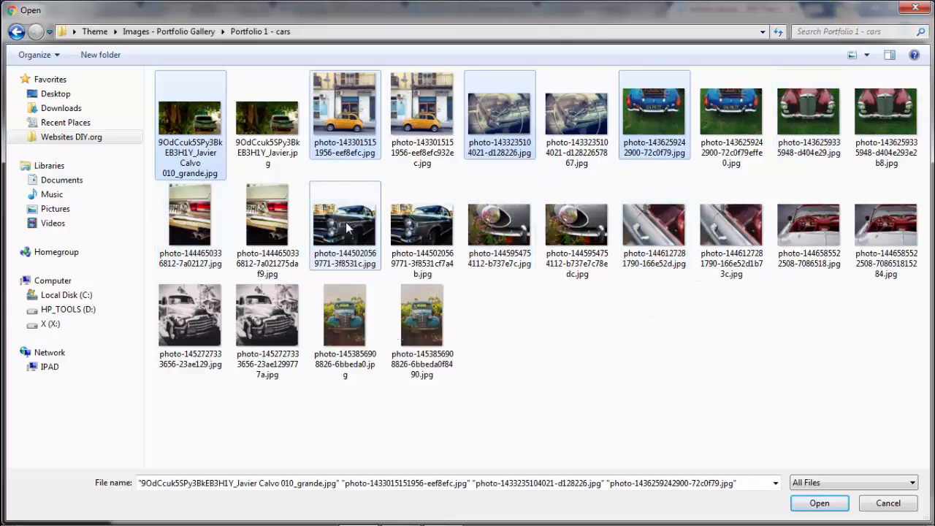
Upload the four selected car photos to the Media Library
click(829, 506)
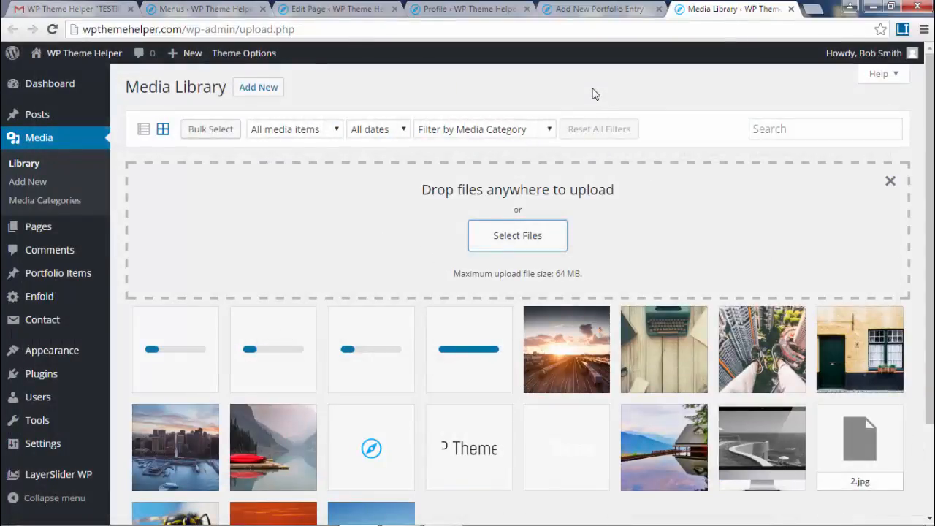
mouse_move(77, 281)
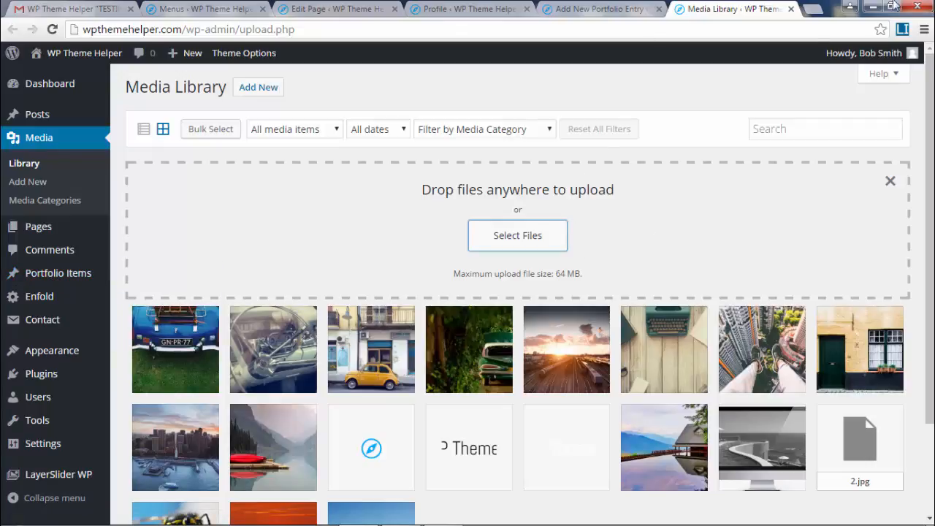
Check the media categories offered in the attachment details of the uploaded blue car photo
scroll(278, 328, down, 2)
click(197, 292)
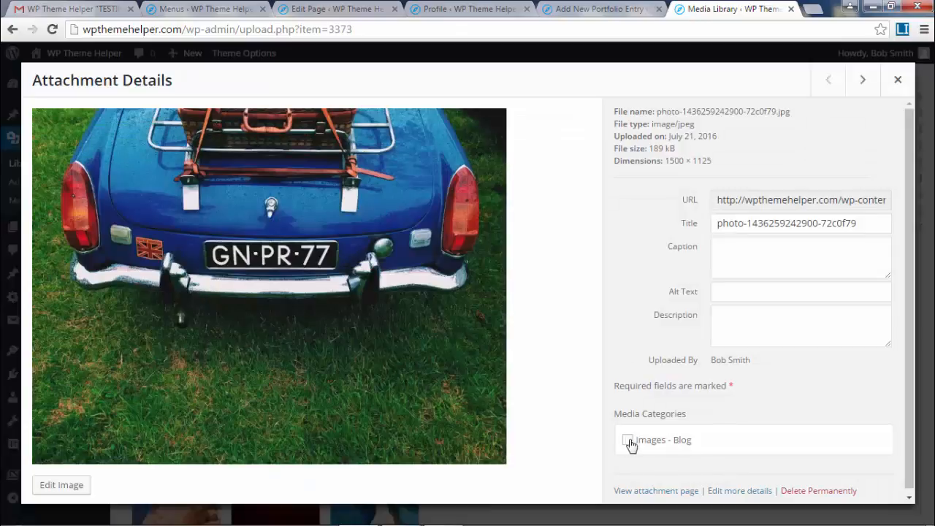
click(898, 80)
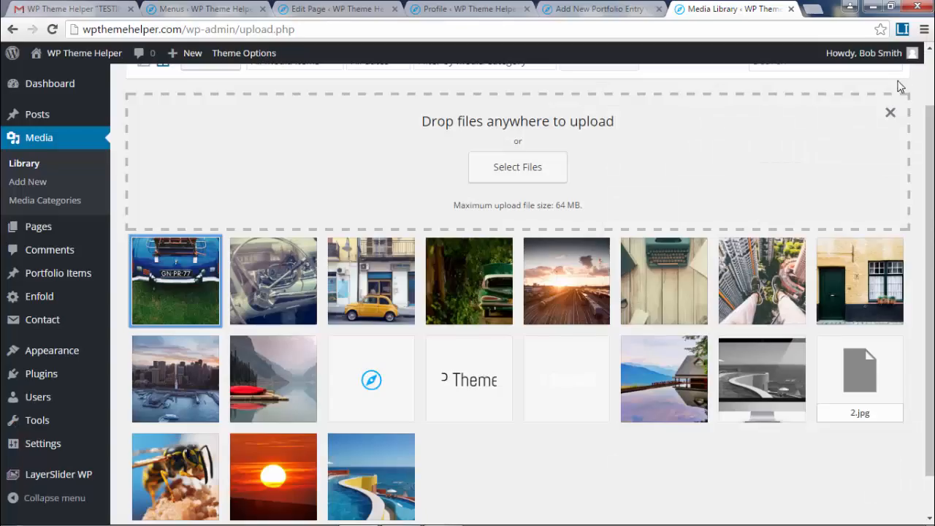
Create two media categories named "Portfolio - Cars" and "Portfolio - Animals"
click(62, 207)
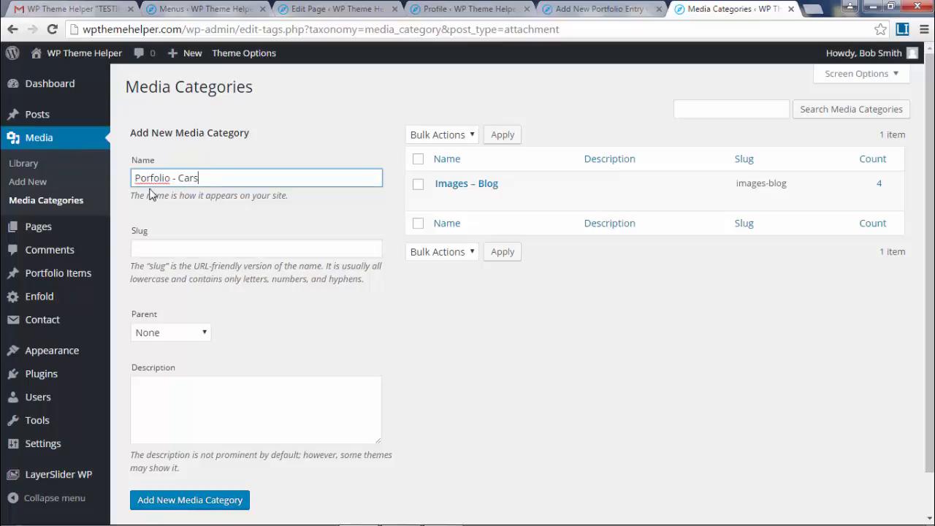
text(t)
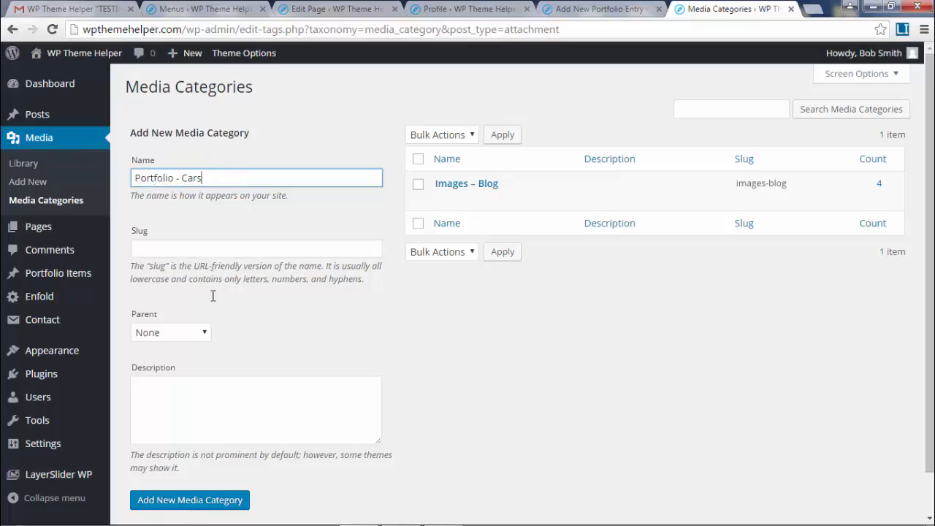
click(198, 501)
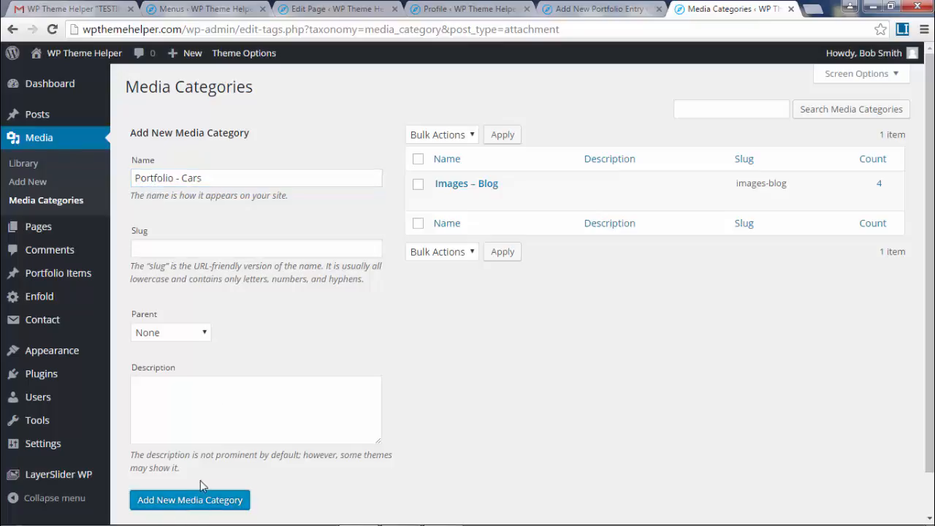
click(156, 172)
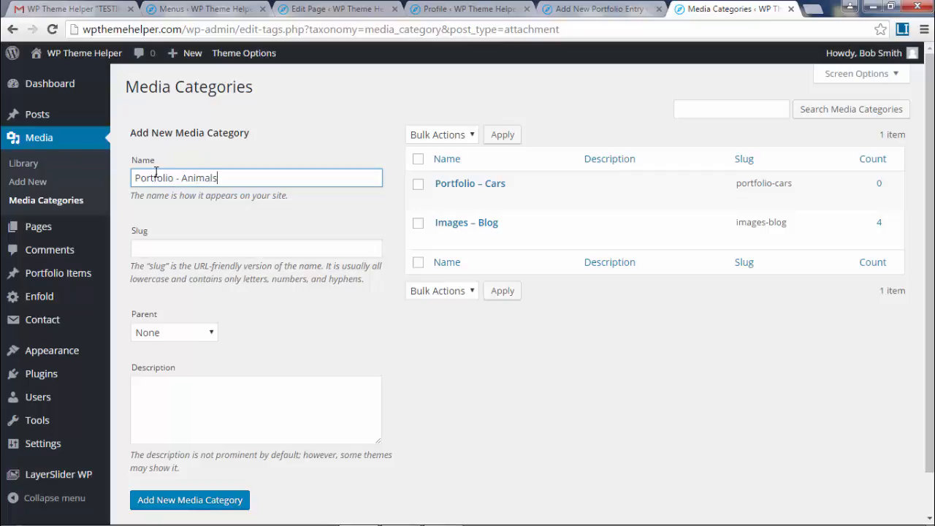
click(220, 505)
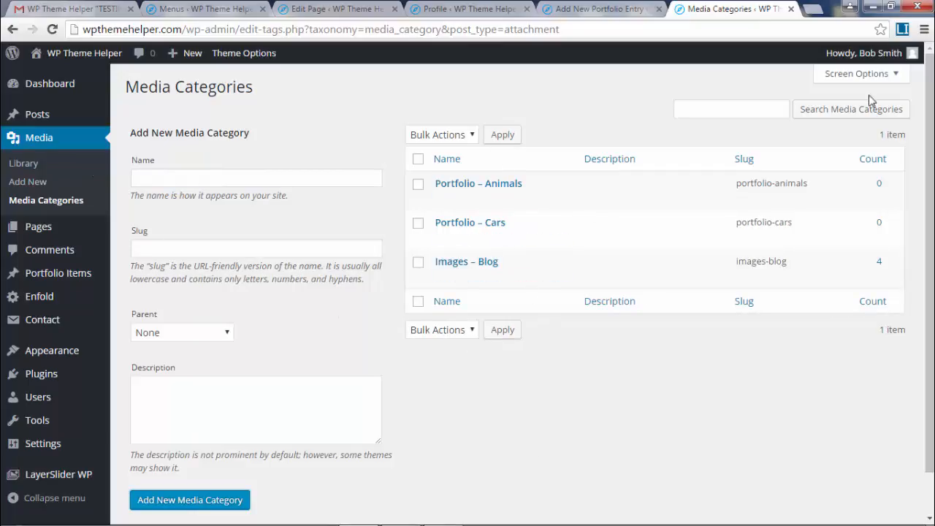
Close the media categories browser tab and open the Media Library in the tab showing the user profile
click(791, 8)
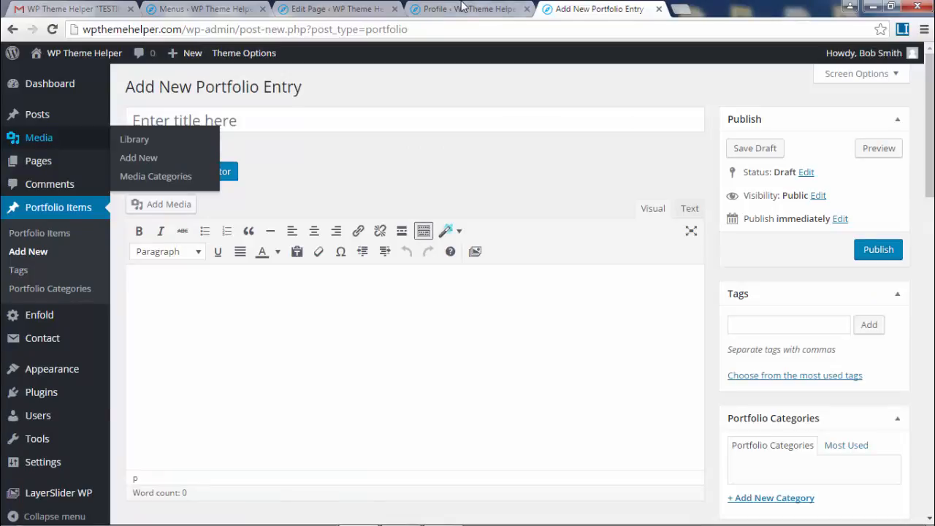
click(462, 8)
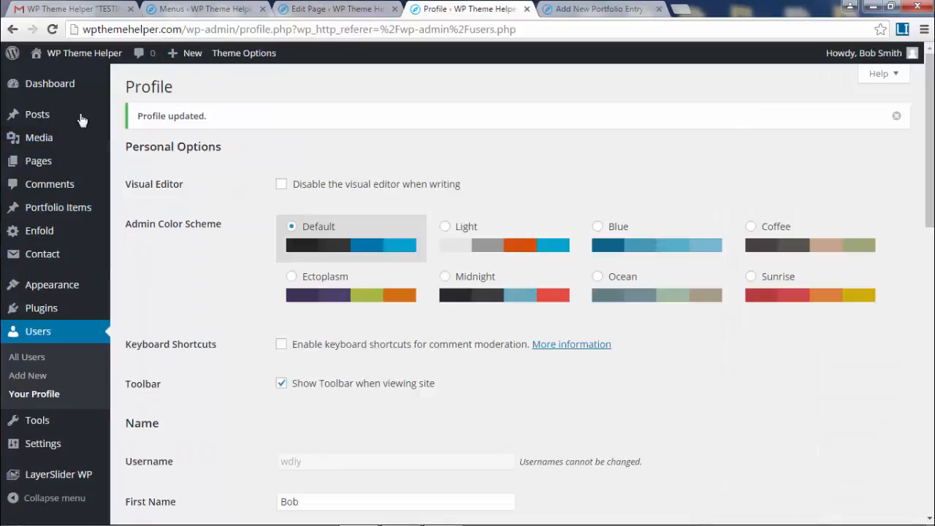
click(37, 142)
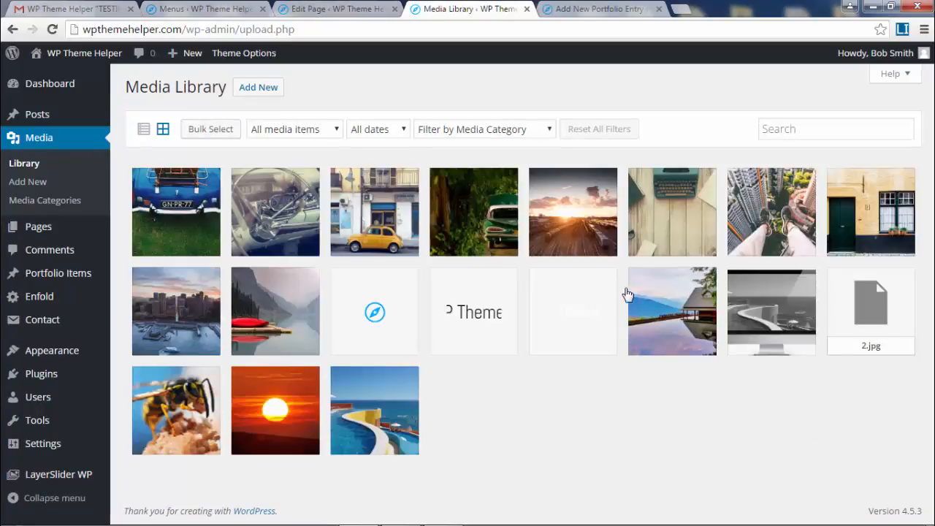
Assign the blue car photo to the Portfolio - Cars media category and advance to the steering wheel photo
click(175, 209)
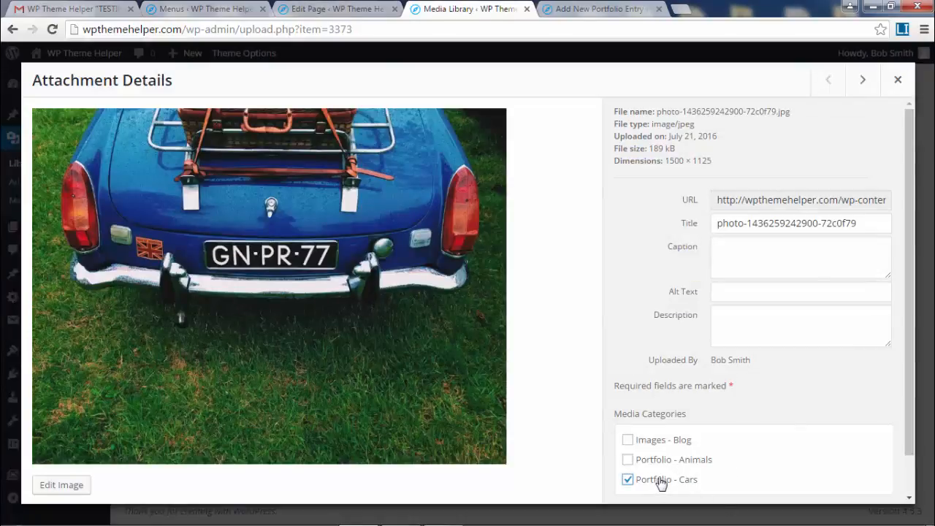
click(862, 81)
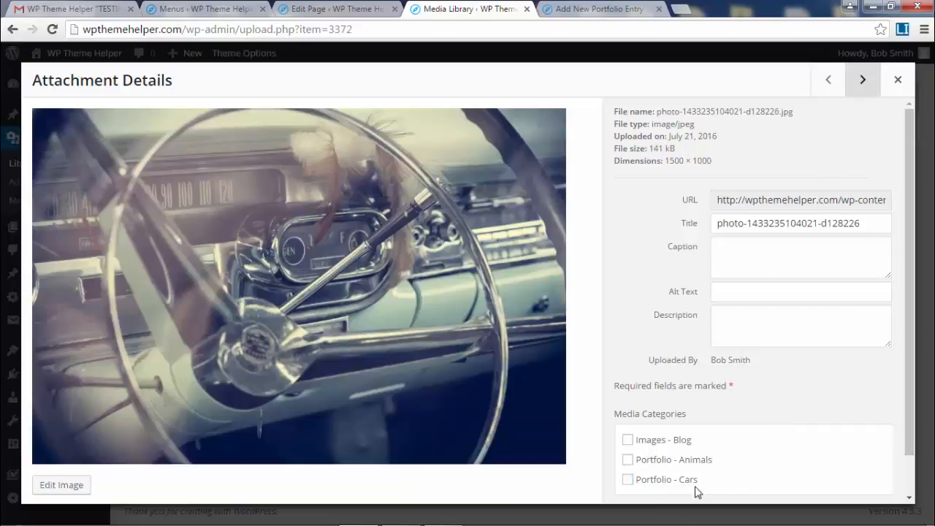
Assign the Portfolio - Cars media category to the steering wheel, yellow car and green car photos, and close the attachment details
click(677, 485)
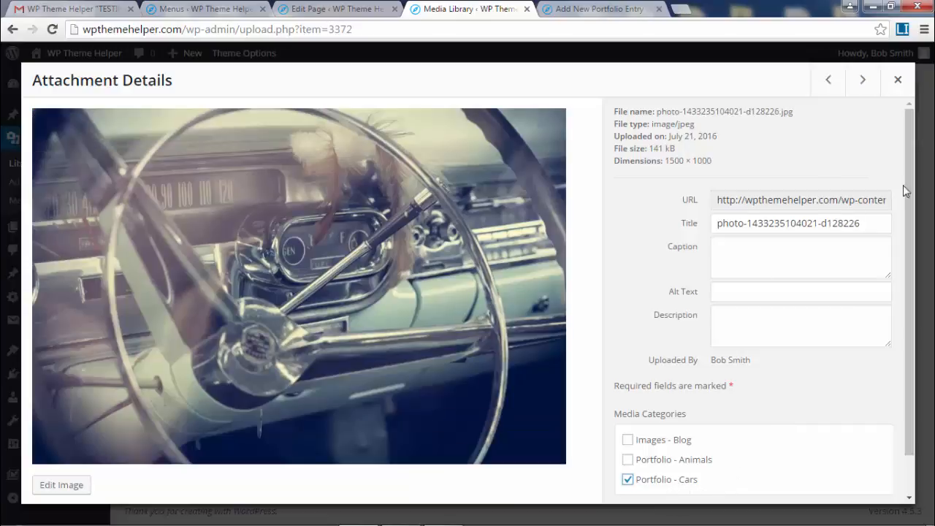
click(864, 80)
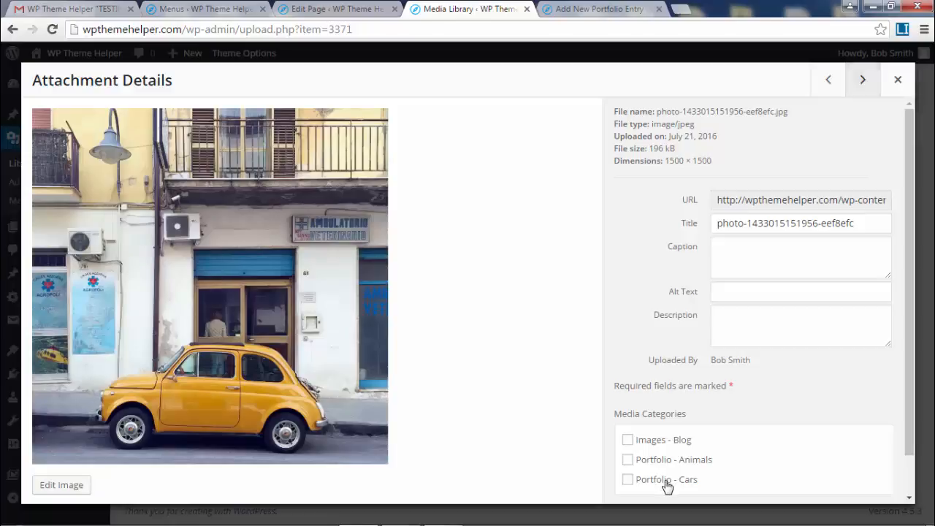
click(864, 81)
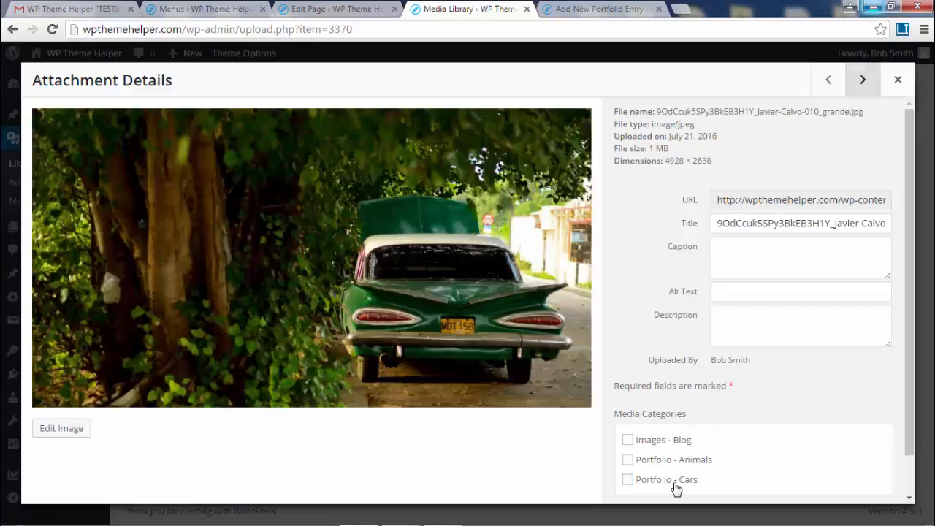
click(677, 485)
click(863, 81)
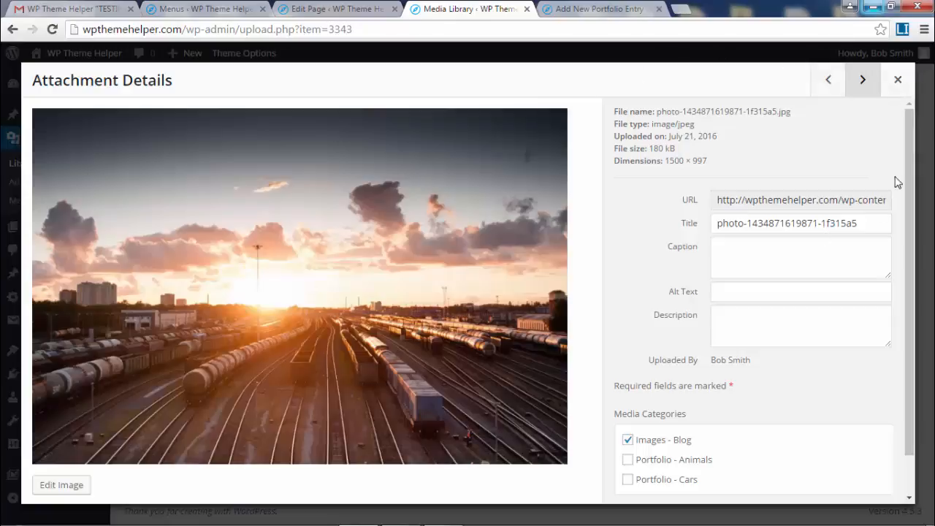
click(898, 80)
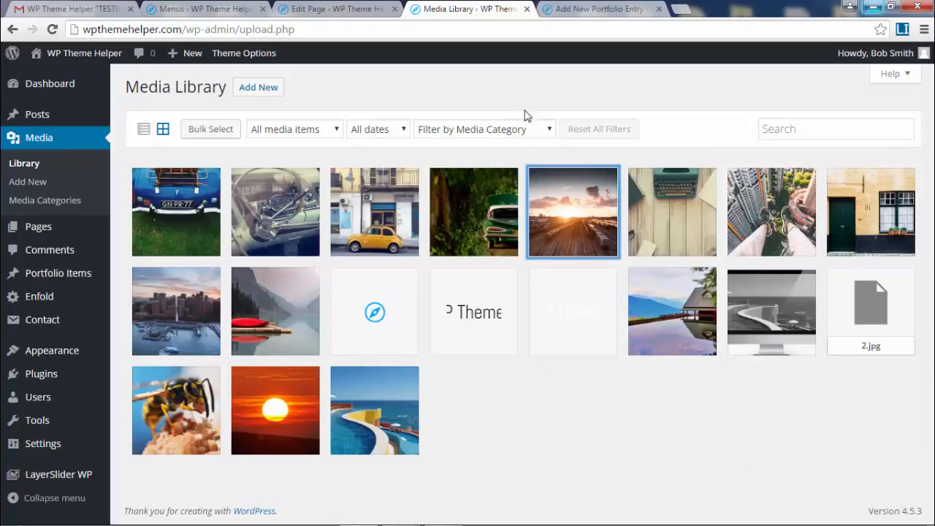
Reload the media library and filter it by the Portfolio - Cars media category
click(24, 167)
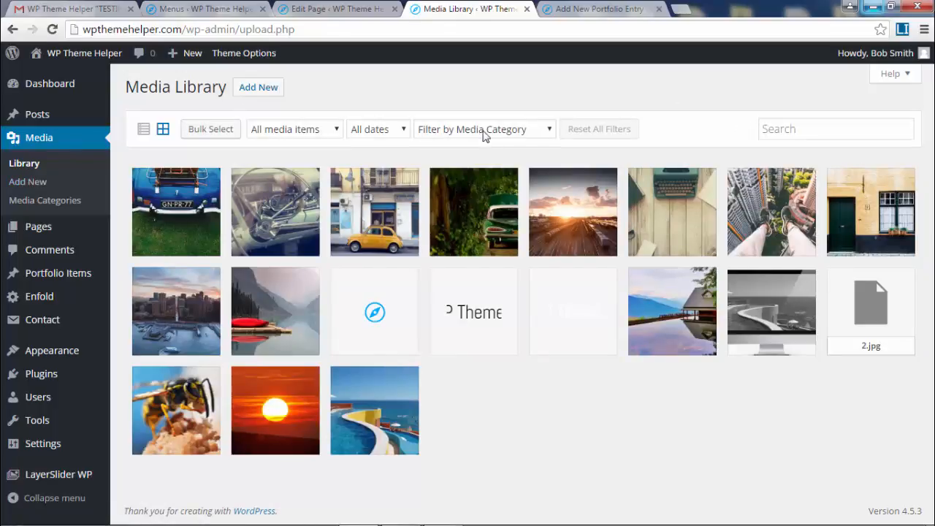
click(468, 132)
click(475, 214)
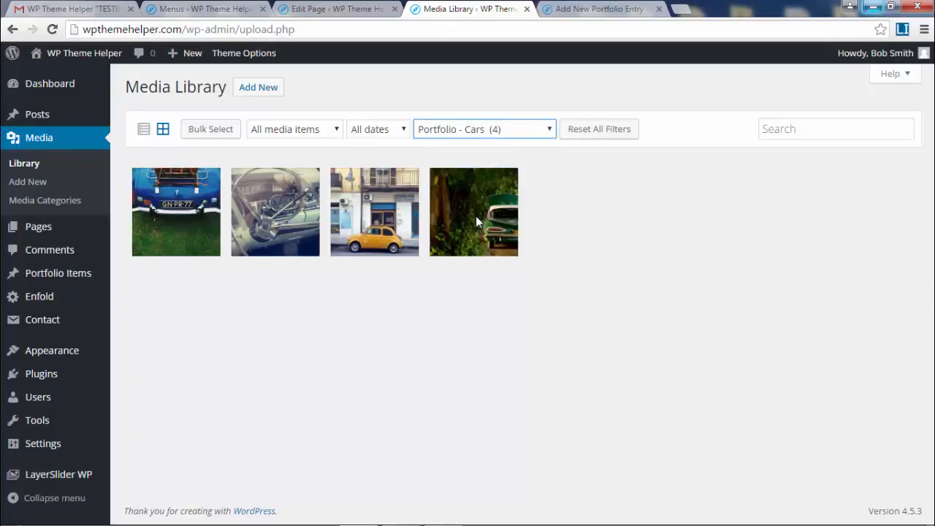
click(263, 90)
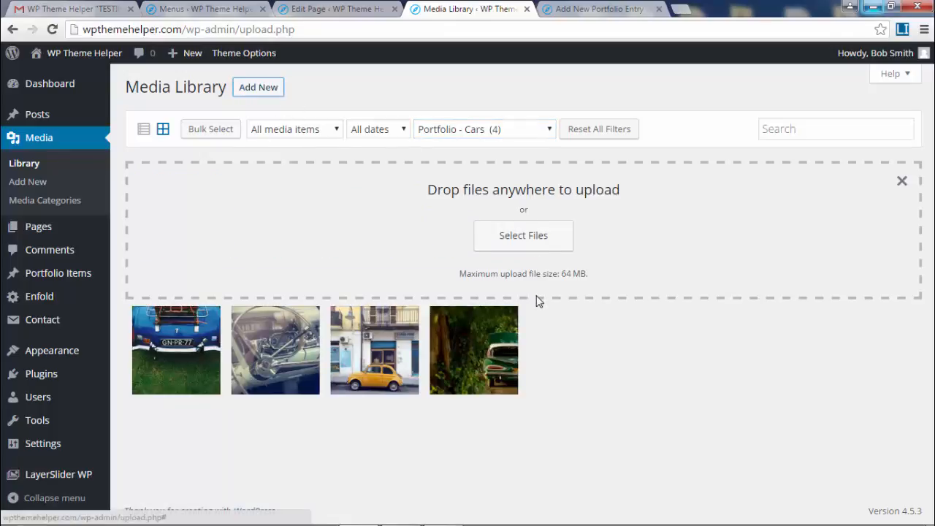
click(538, 236)
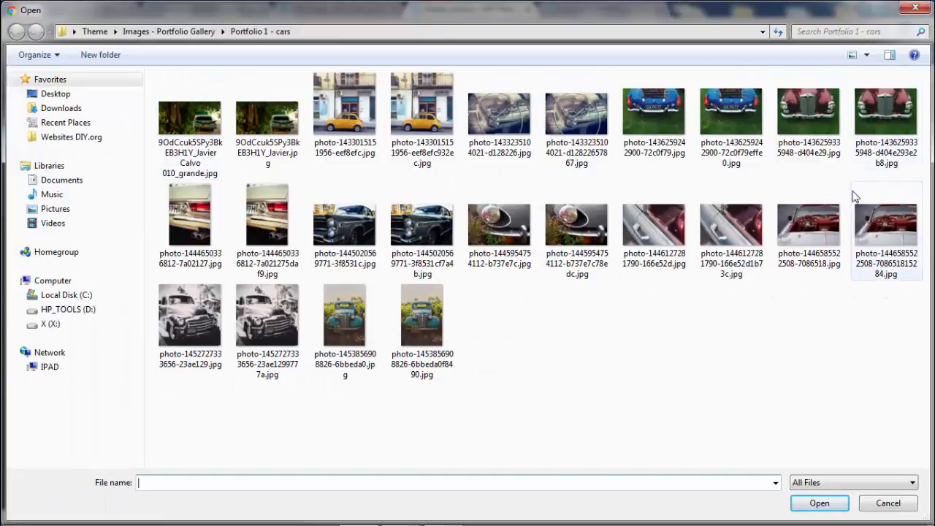
click(824, 150)
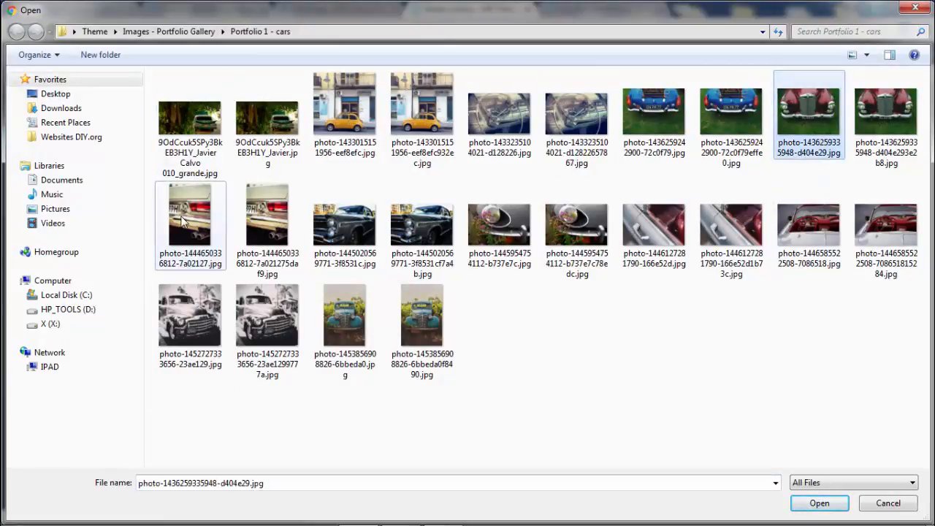
ctrl+click(183, 223)
ctrl+click(344, 225)
ctrl+click(499, 225)
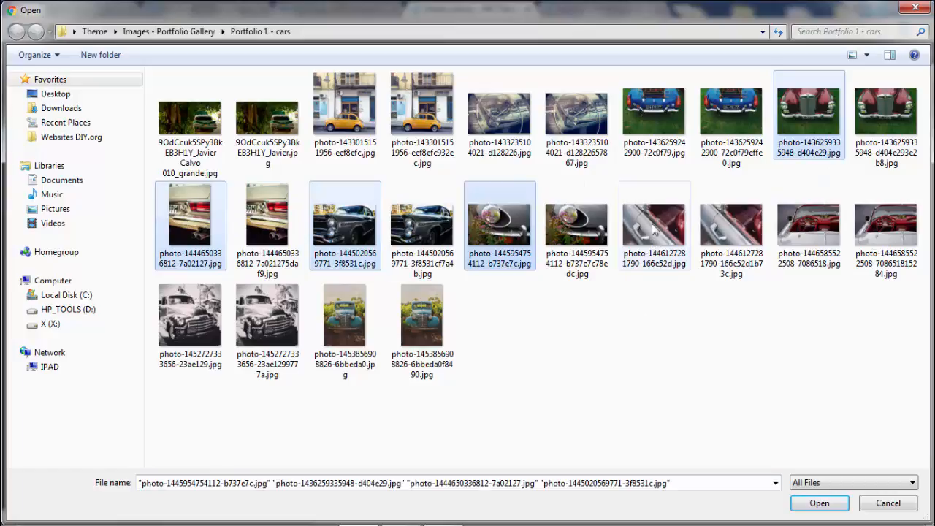
ctrl+click(653, 228)
ctrl+click(809, 227)
ctrl+click(189, 315)
ctrl+click(343, 334)
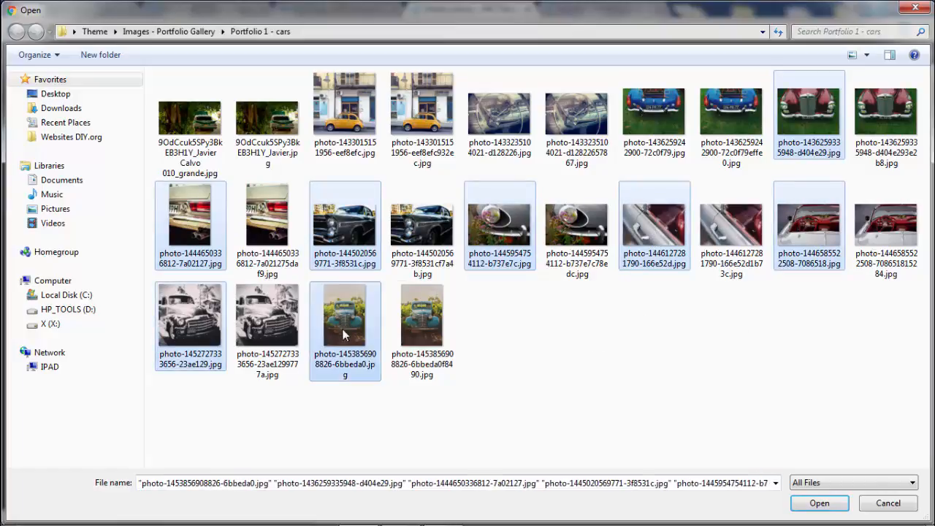
click(817, 503)
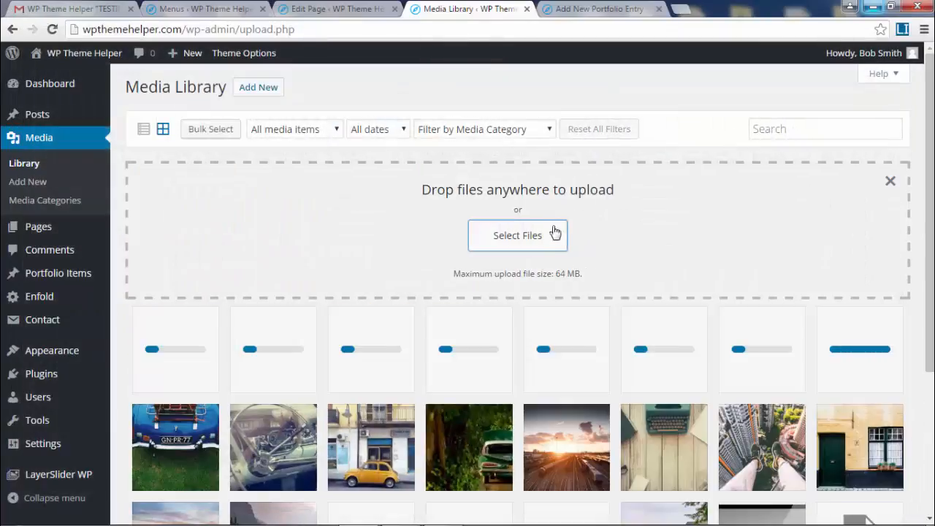
Assign the Portfolio - Cars category to the uploaded teal truck, black-and-white truck, red-interior convertible and silver car door photos
scroll(555, 230, down, 1)
scroll(555, 263, down, 1)
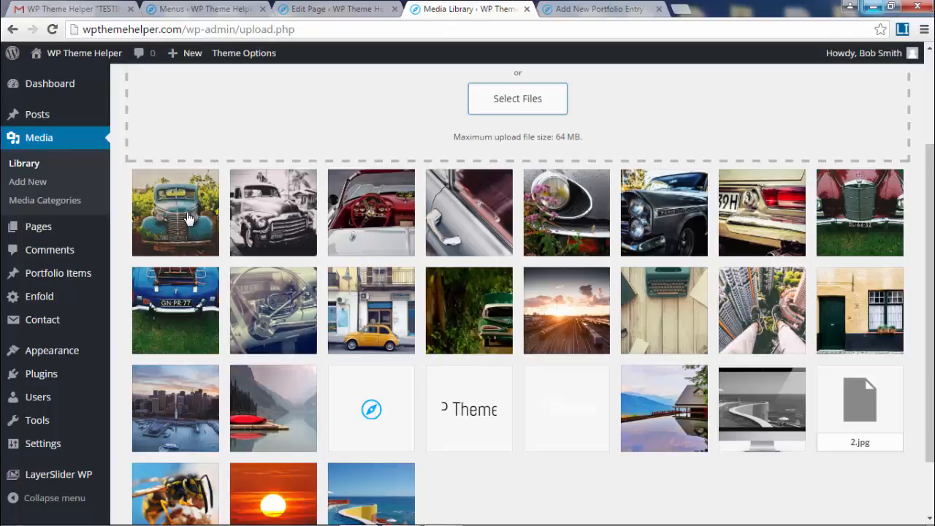
click(187, 217)
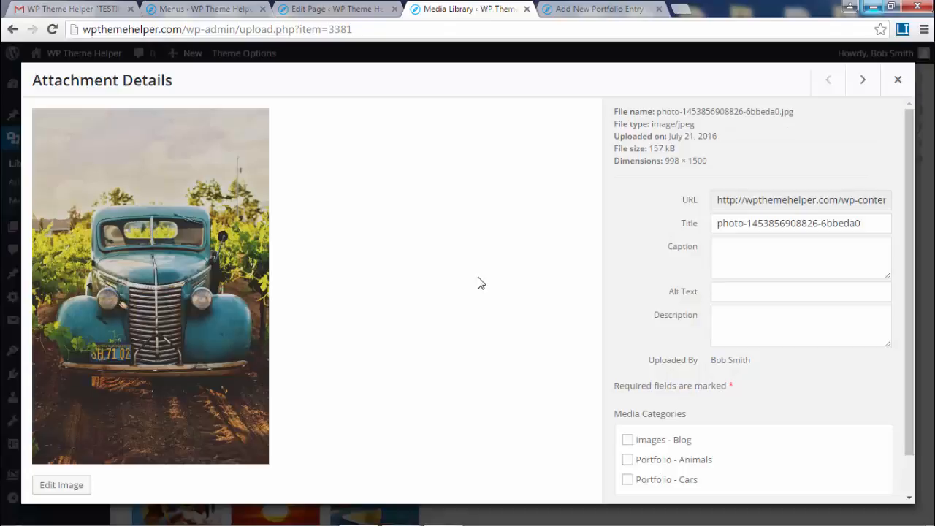
click(684, 486)
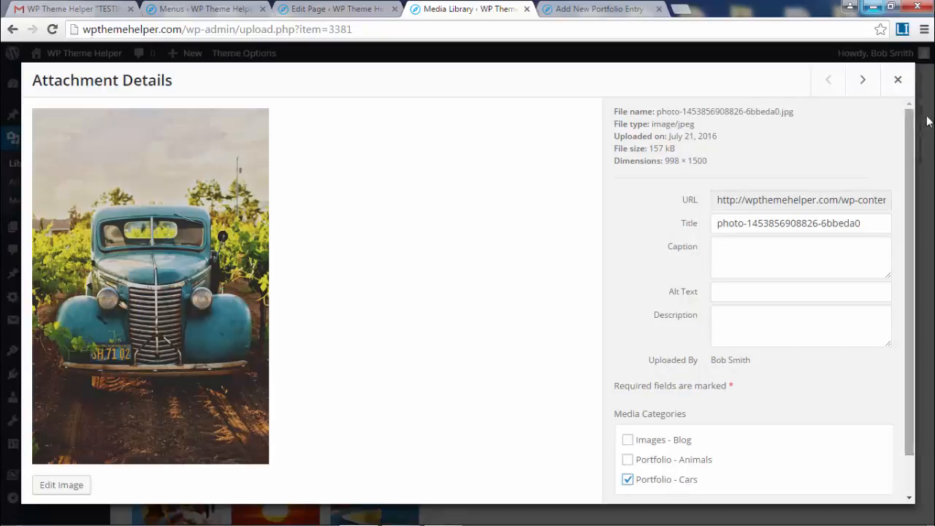
click(863, 80)
click(671, 485)
click(863, 80)
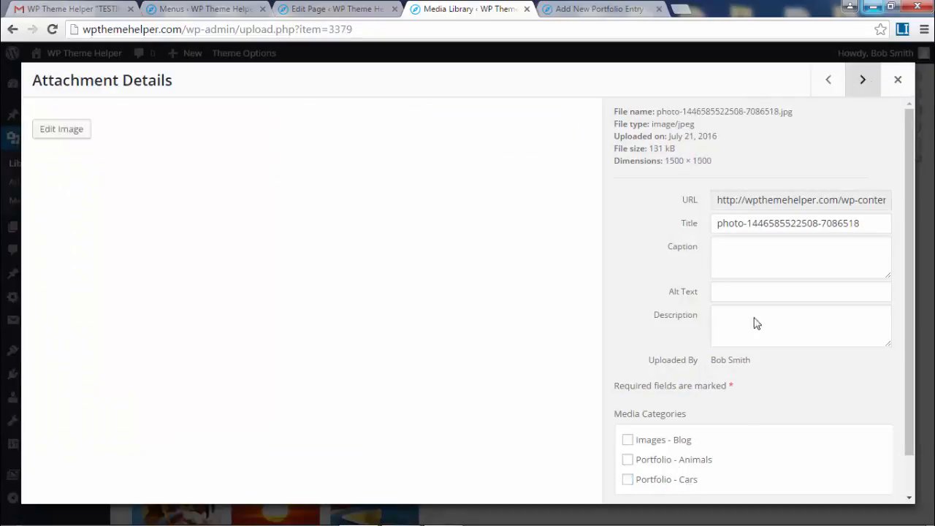
click(659, 483)
click(863, 80)
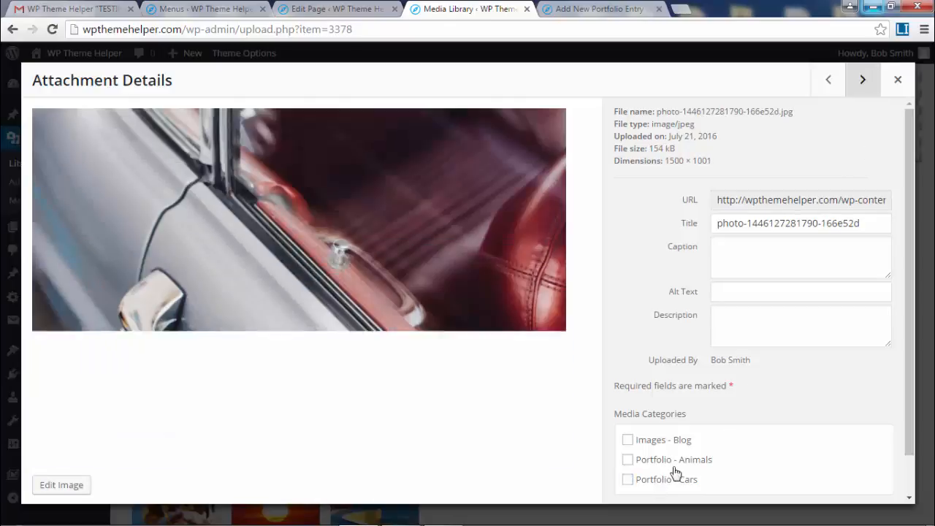
click(667, 480)
Assign the Portfolio - Cars category to the headlight, Pontiac, tail light and maroon classic car photos, and close the attachment details
click(861, 77)
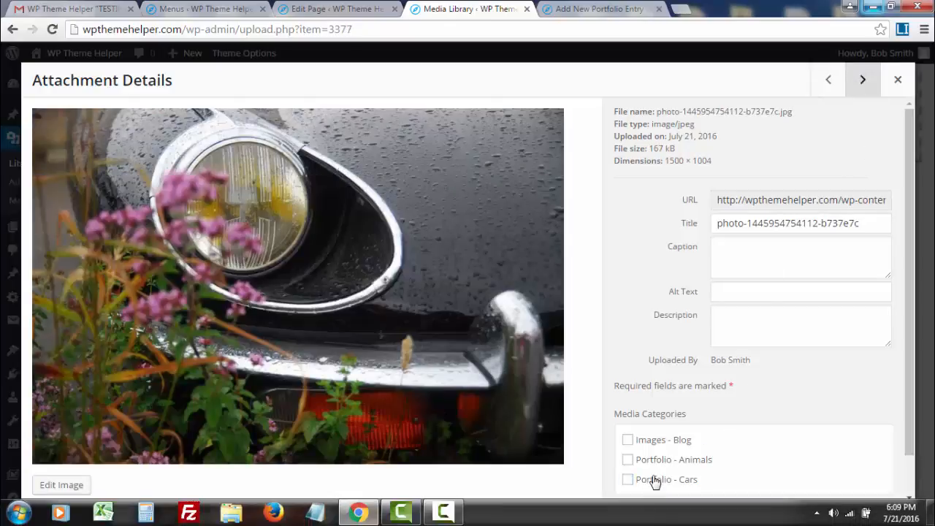
click(653, 479)
click(863, 80)
click(676, 482)
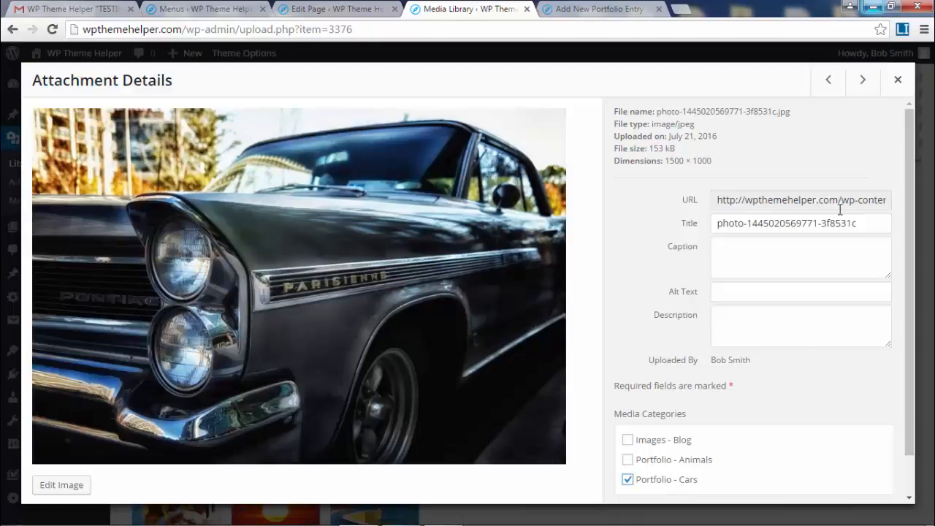
click(863, 80)
click(680, 487)
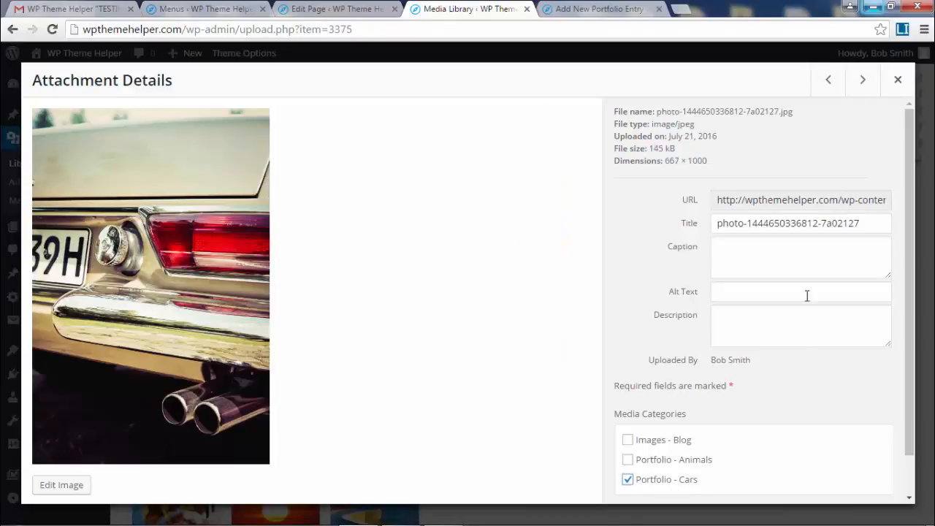
click(860, 81)
click(687, 477)
click(863, 78)
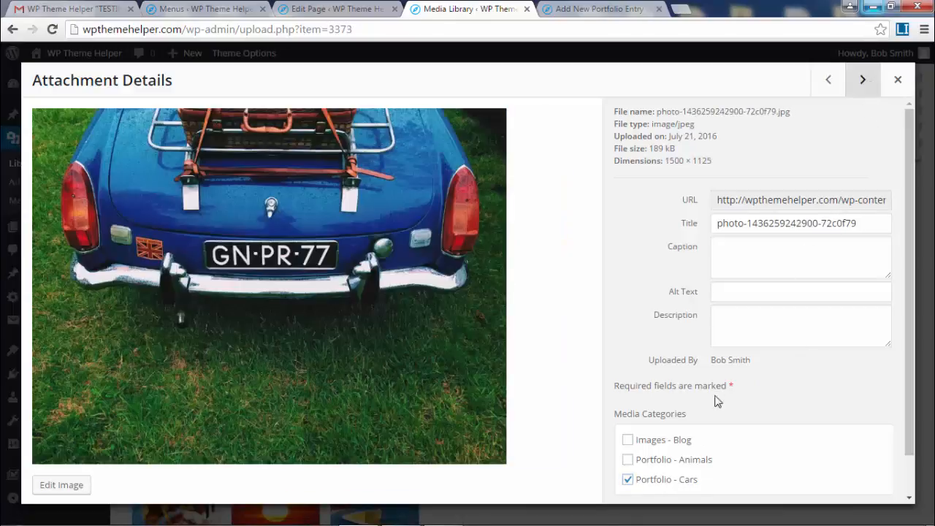
click(870, 87)
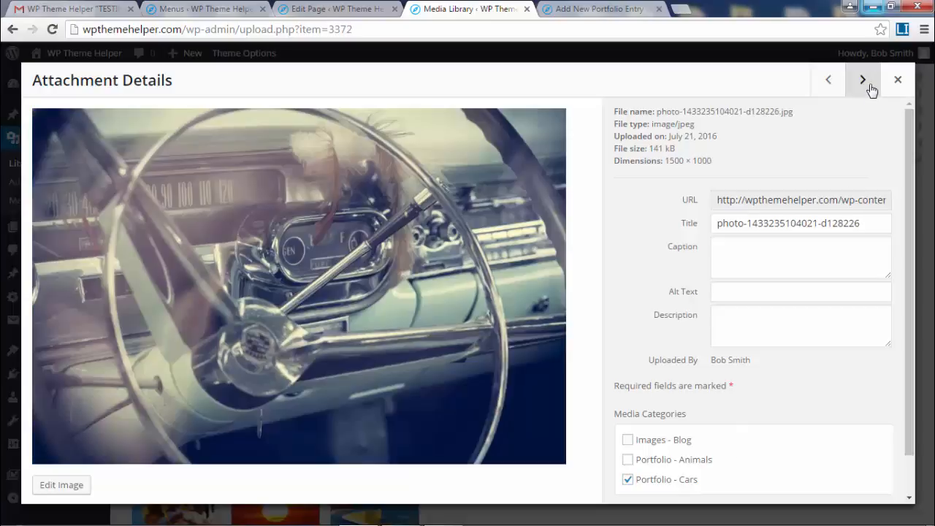
click(901, 80)
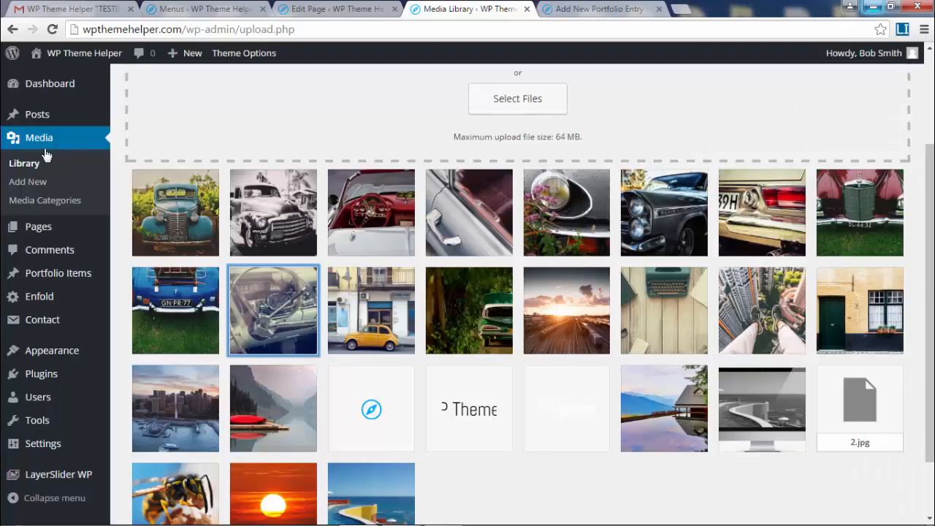
Reload the media library, start a new file upload and browse to the Portfolio 2 - animals folder inside Images - Portfolio Gallery
click(25, 162)
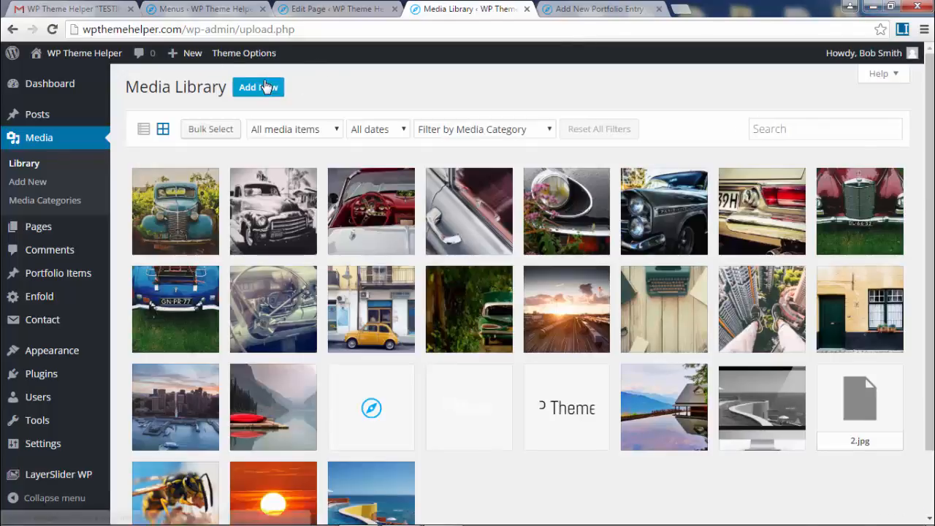
click(264, 87)
click(518, 240)
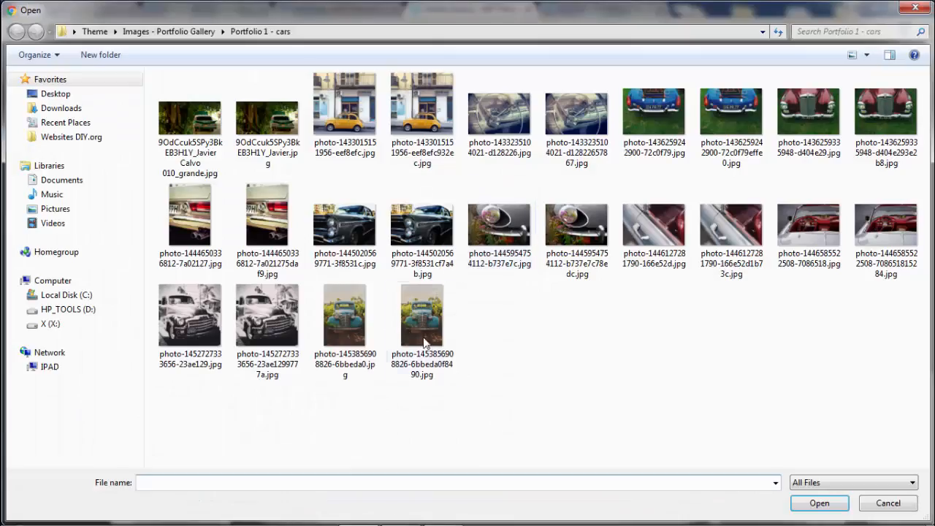
click(87, 138)
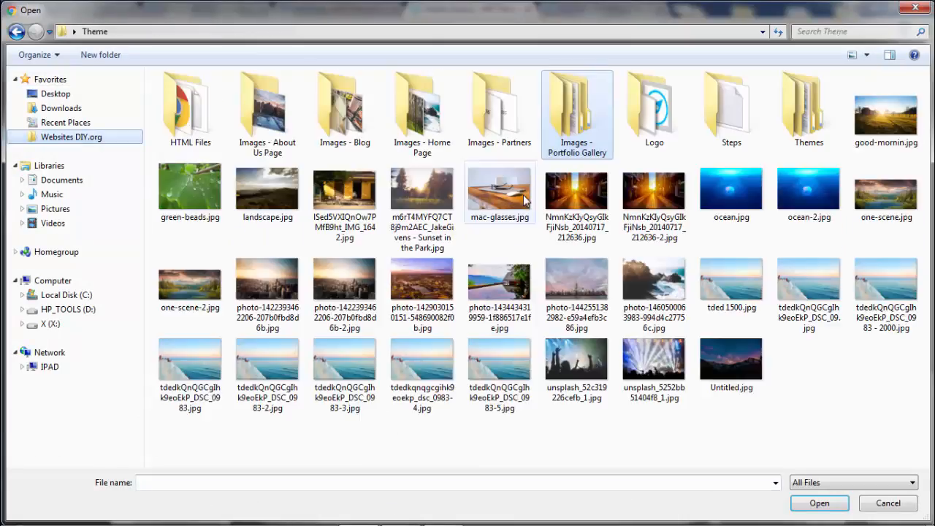
double_click(597, 110)
double_click(267, 110)
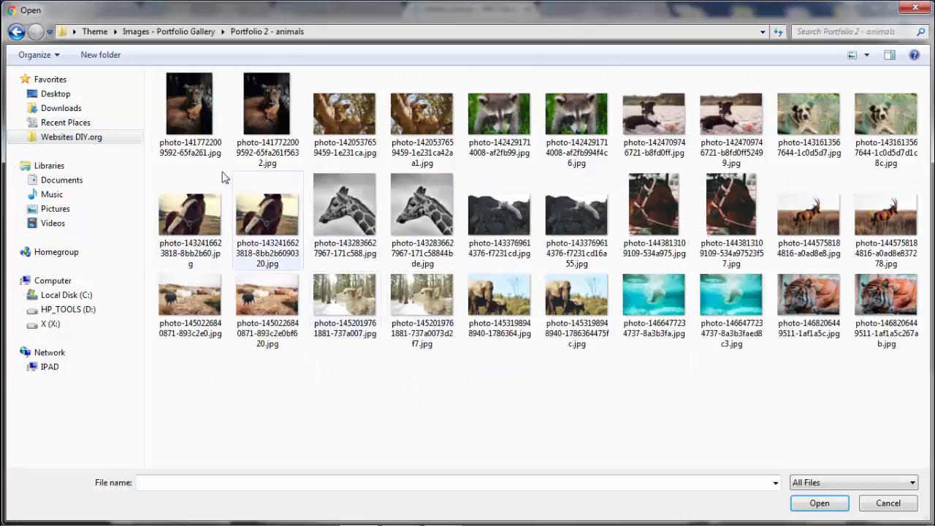
click(192, 117)
ctrl+click(347, 117)
ctrl+click(505, 117)
ctrl+click(676, 115)
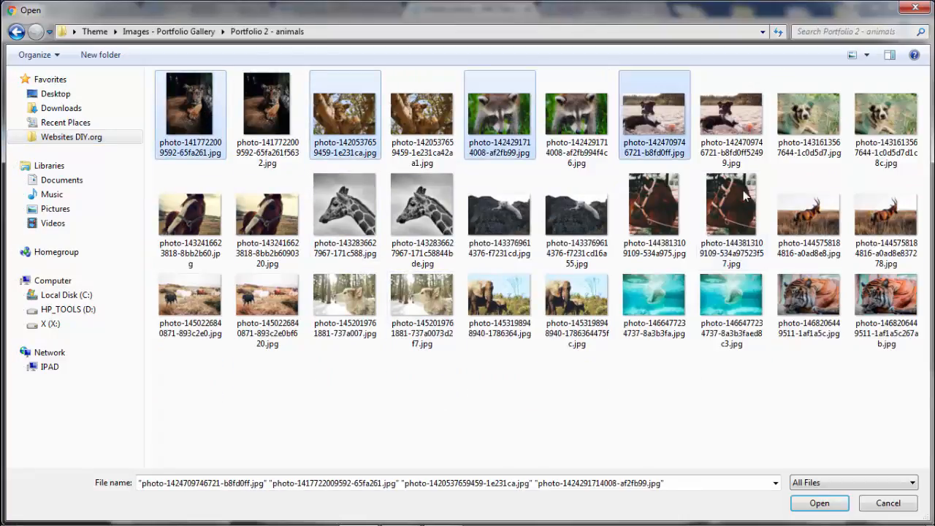
ctrl+click(809, 117)
ctrl+click(191, 215)
ctrl+click(345, 212)
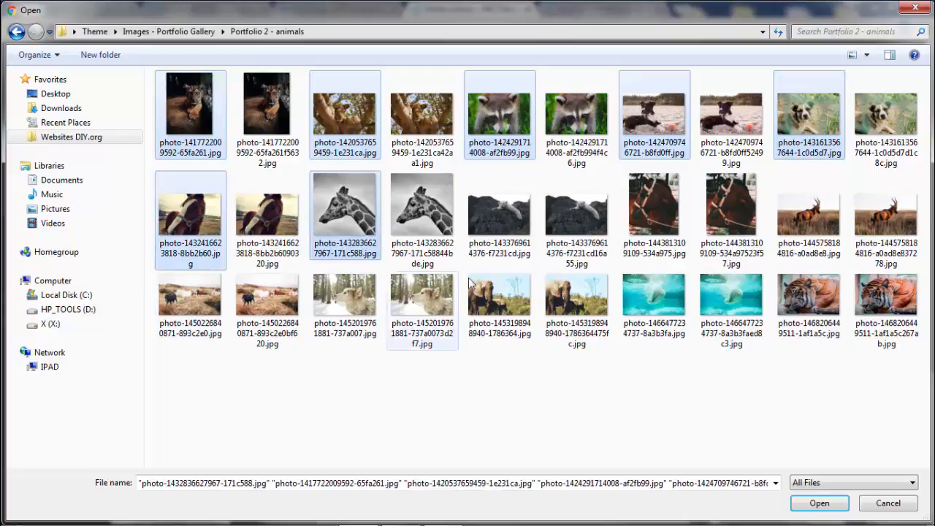
ctrl+click(512, 237)
ctrl+click(667, 216)
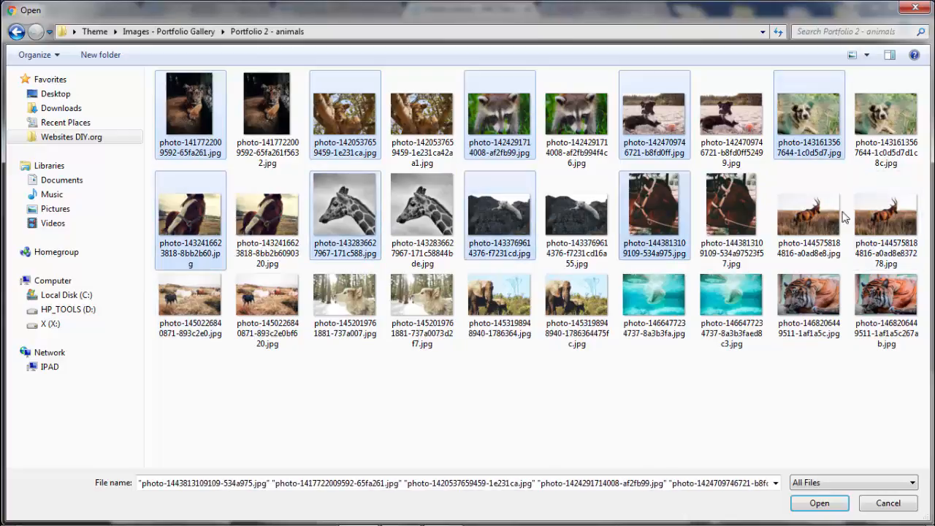
ctrl+click(840, 217)
ctrl+click(191, 300)
ctrl+click(362, 307)
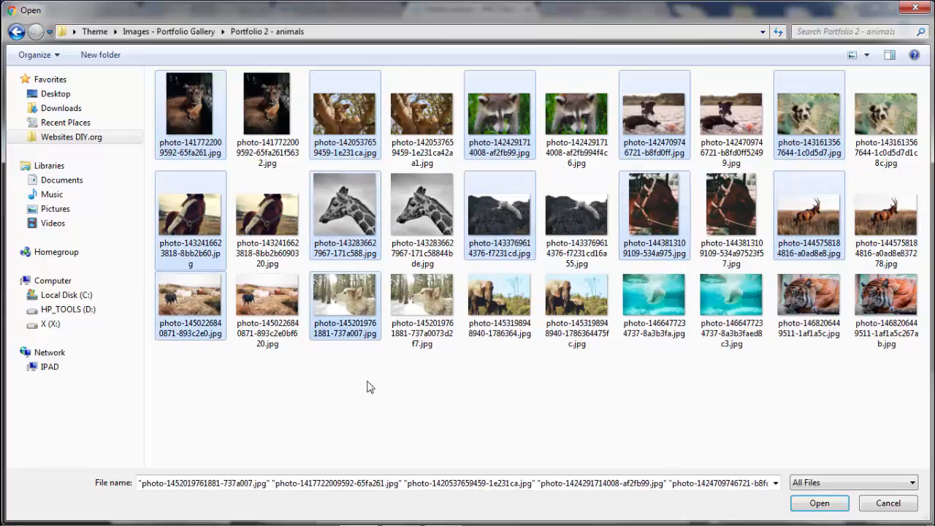
ctrl+click(499, 303)
ctrl+click(660, 308)
ctrl+click(836, 303)
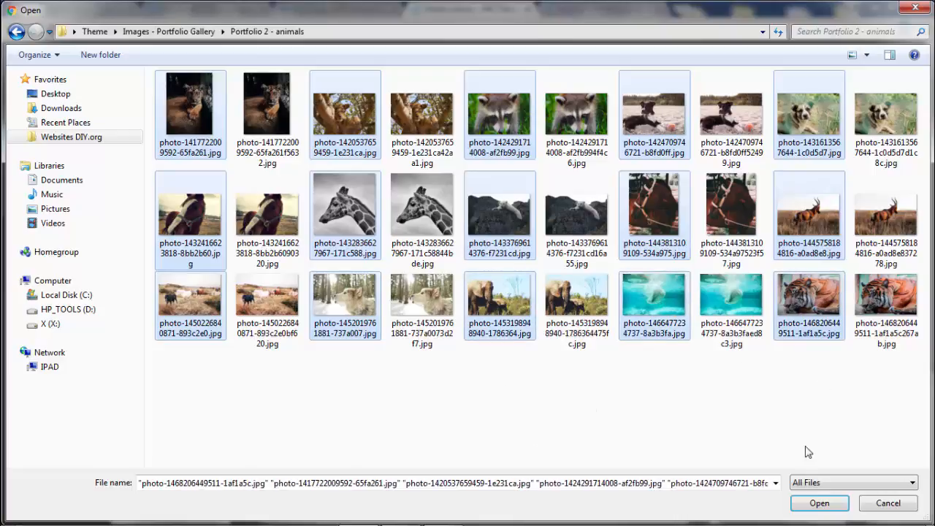
click(820, 503)
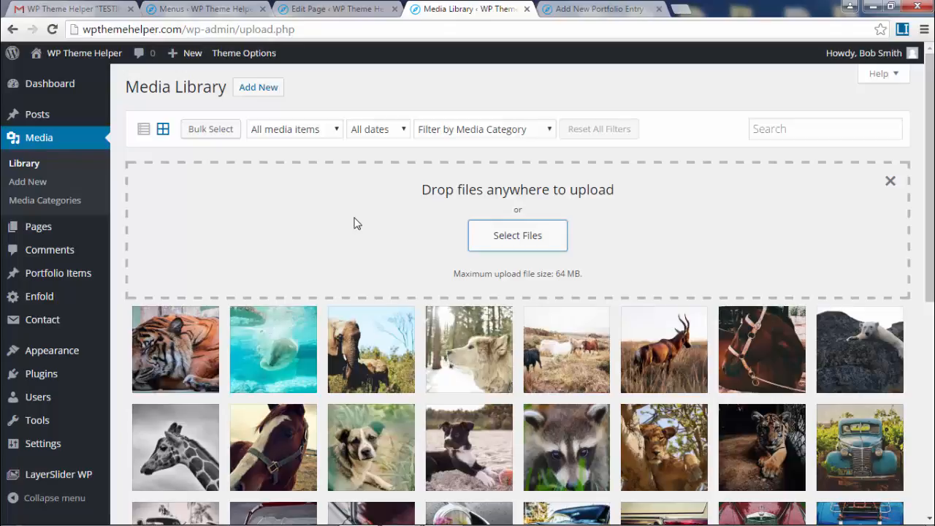
scroll(349, 284, down, 3)
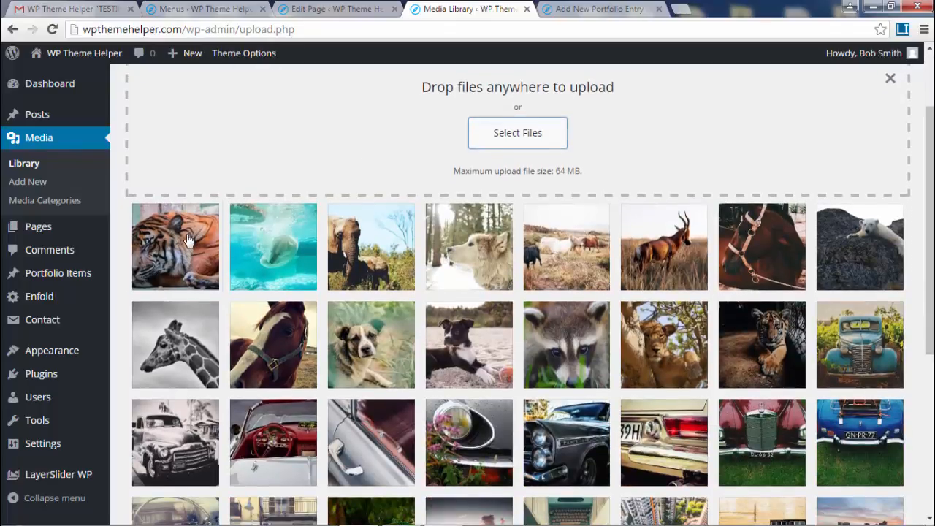
Assign the Portfolio - Animals category to the sleeping tiger, underwater polar bear, elephants, snowy-forest dog and wild horses photos
click(188, 241)
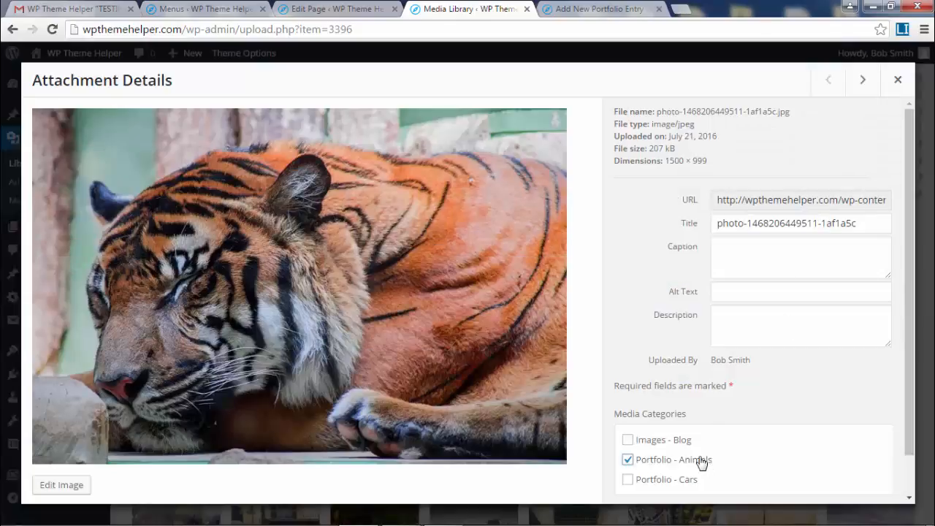
click(862, 79)
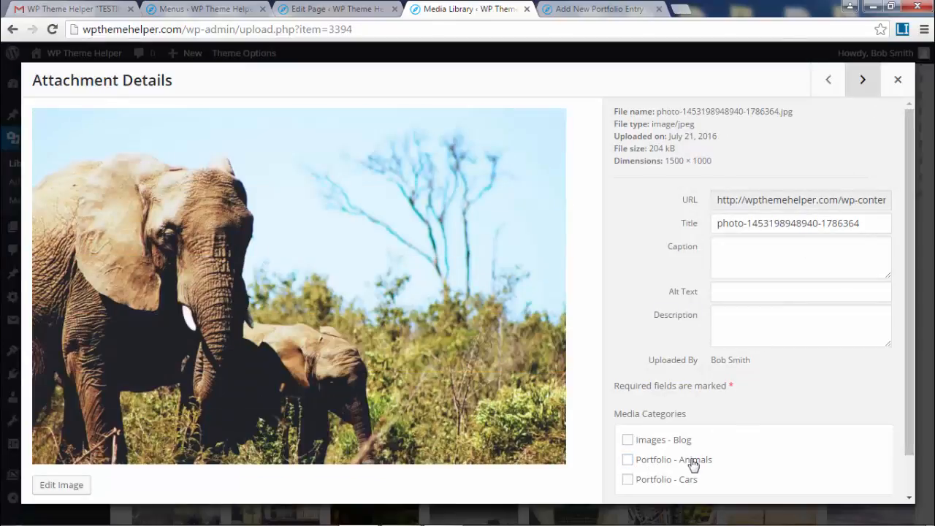
click(690, 460)
click(862, 79)
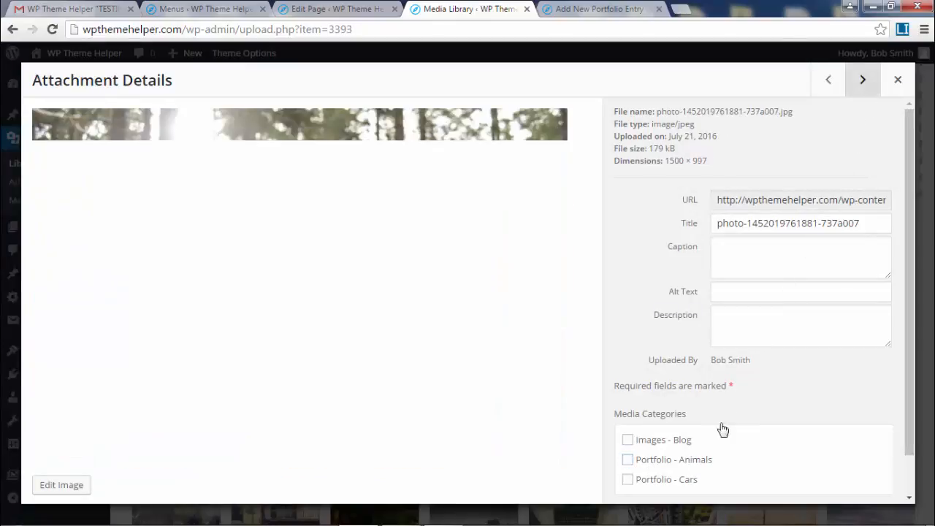
click(705, 468)
click(862, 78)
click(689, 463)
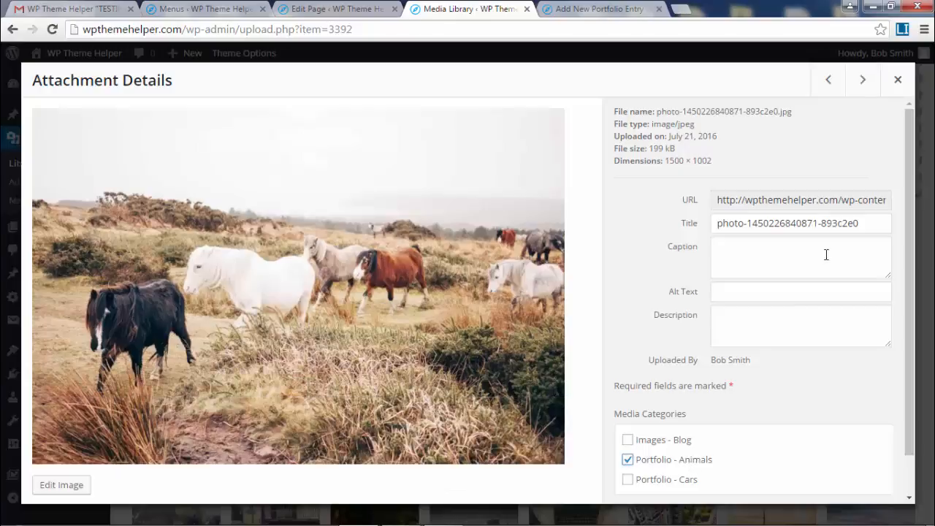
Assign the Portfolio - Animals category to the antelope, brown horse, polar bear on rocks and black-and-white giraffe photos
click(862, 79)
click(690, 460)
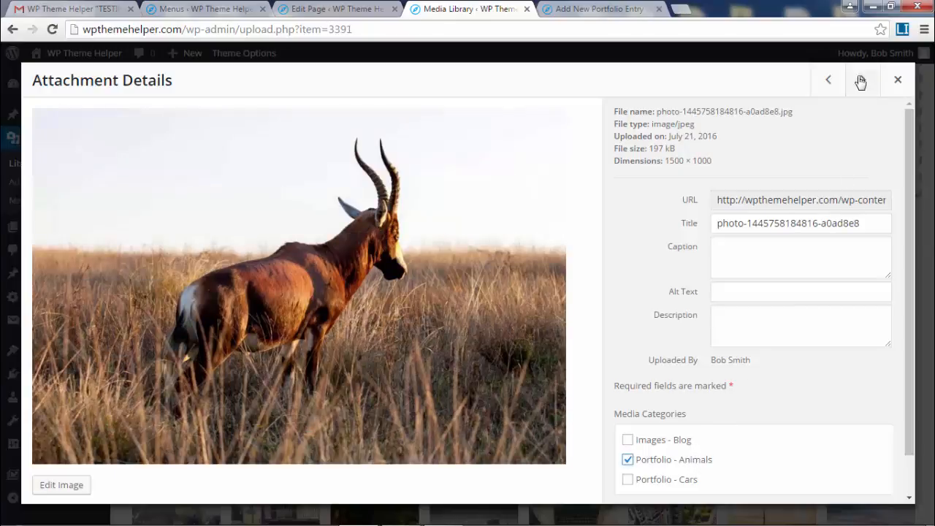
click(862, 79)
click(691, 461)
click(863, 81)
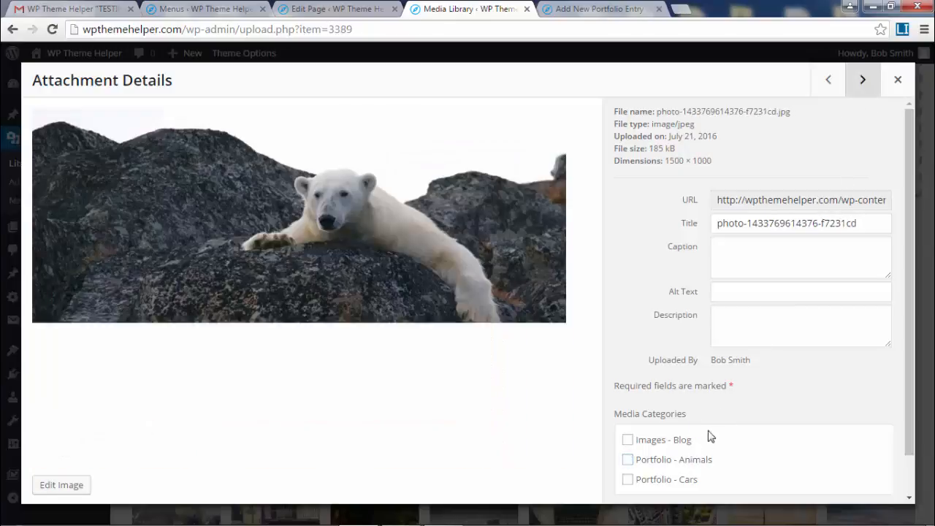
click(690, 460)
click(862, 79)
click(678, 460)
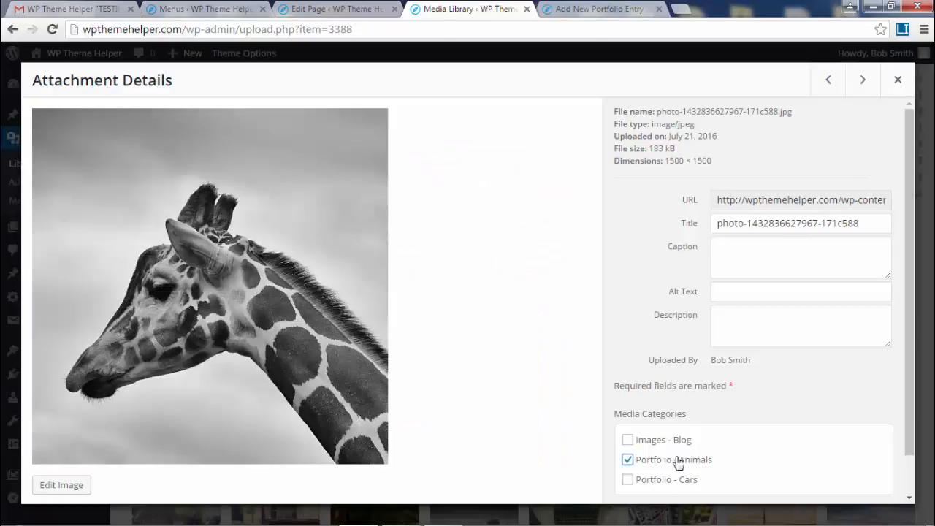
Assign the Portfolio - Animals category to the white-blazed horse, dog in the grass, dog on the beach and raccoon photos
click(862, 84)
click(691, 460)
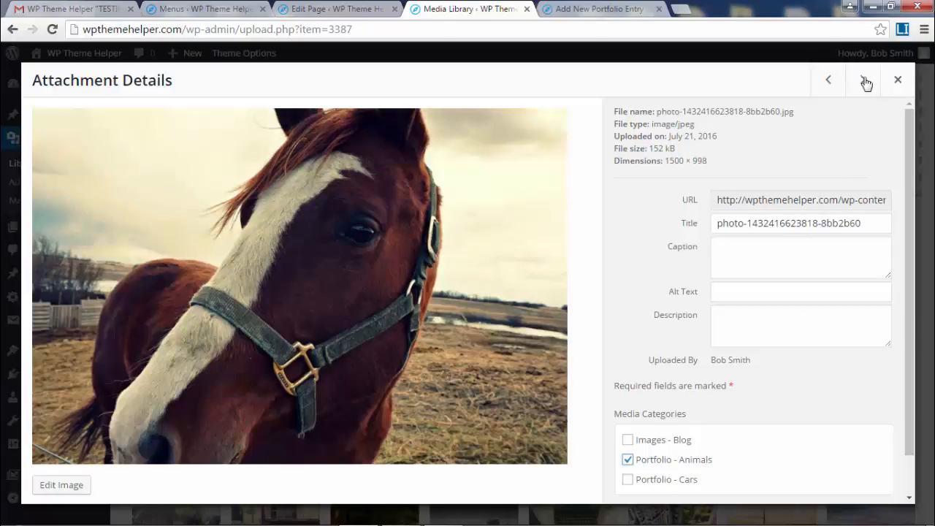
click(862, 79)
click(690, 460)
click(862, 79)
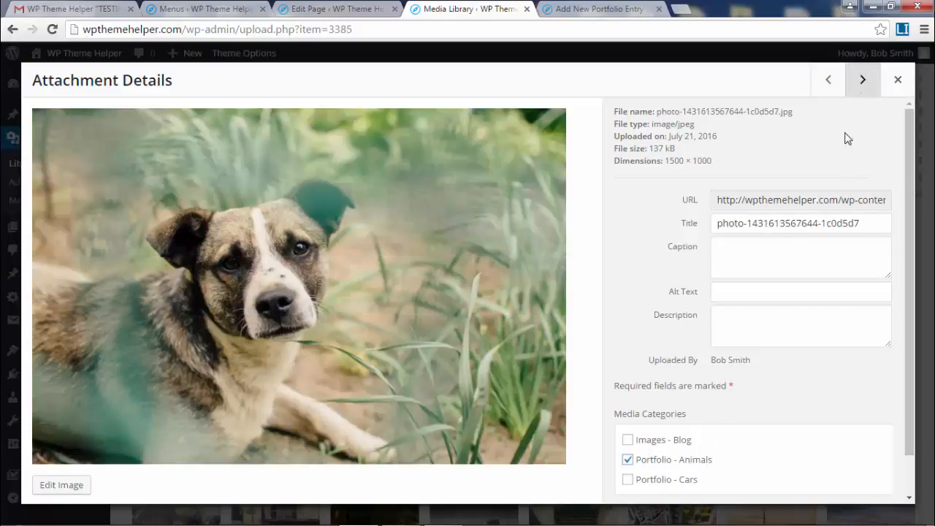
click(675, 469)
click(861, 81)
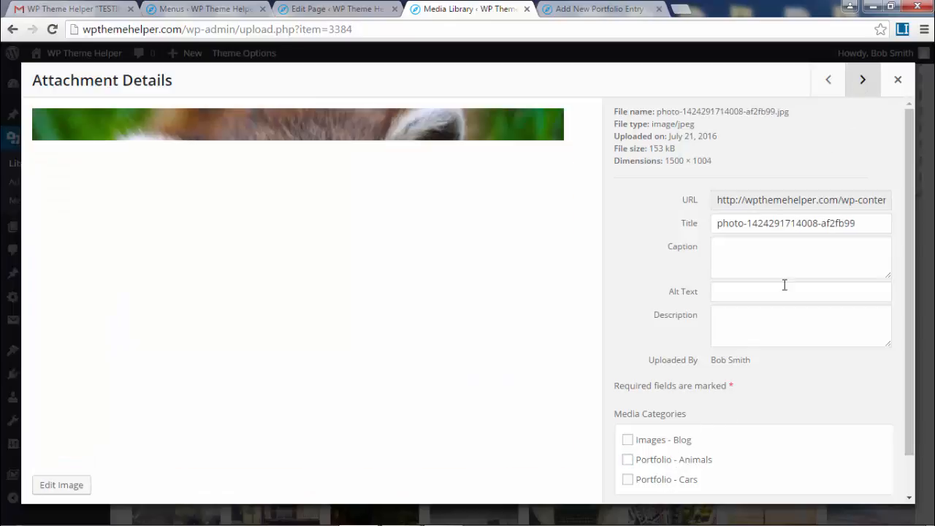
click(692, 461)
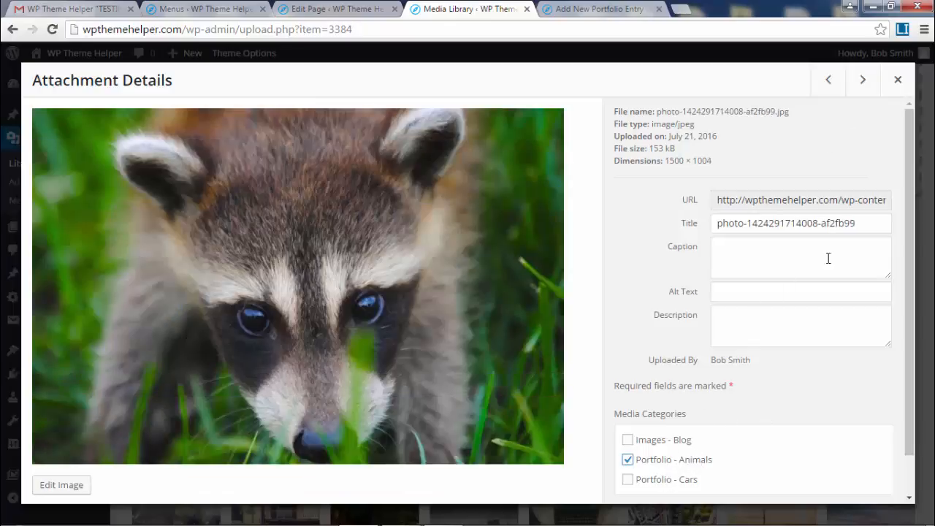
Assign the Portfolio - Animals category to the lioness and tiger cub photos, and close the attachment details
click(863, 79)
click(691, 462)
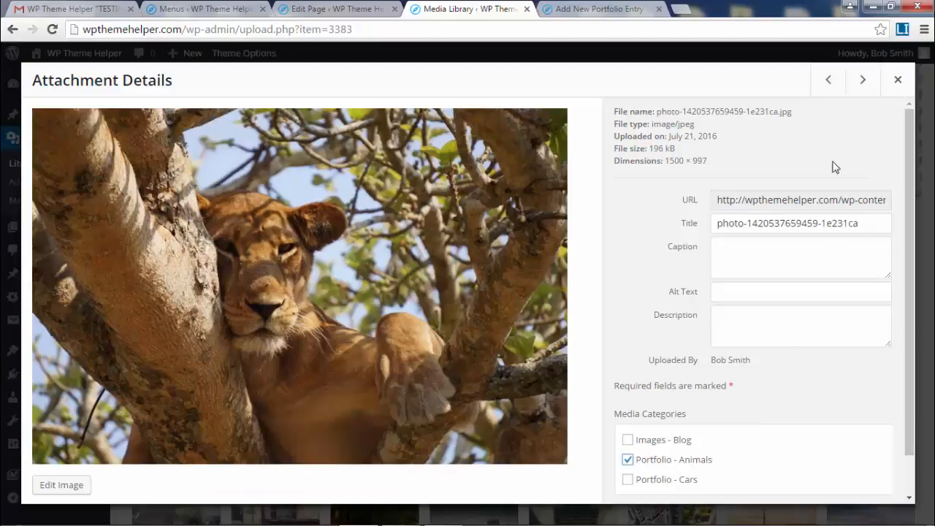
click(863, 80)
click(697, 460)
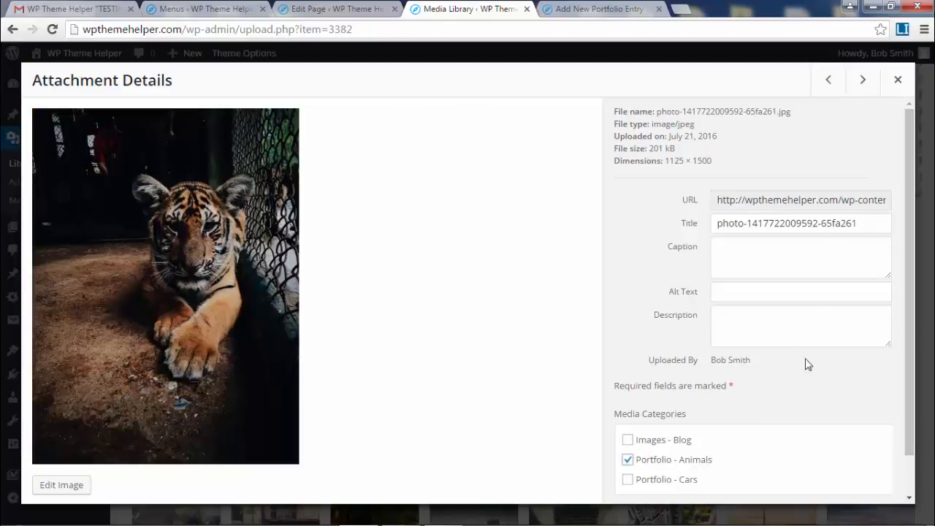
click(865, 80)
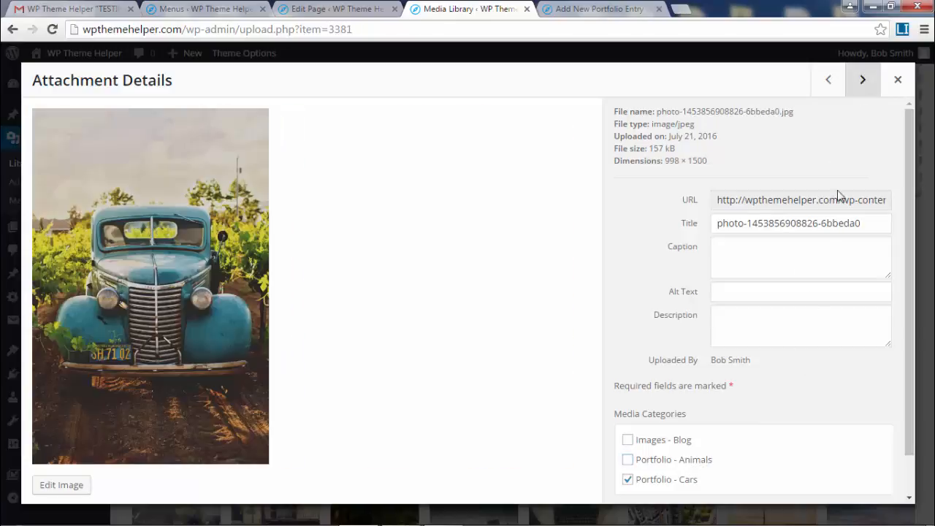
click(687, 468)
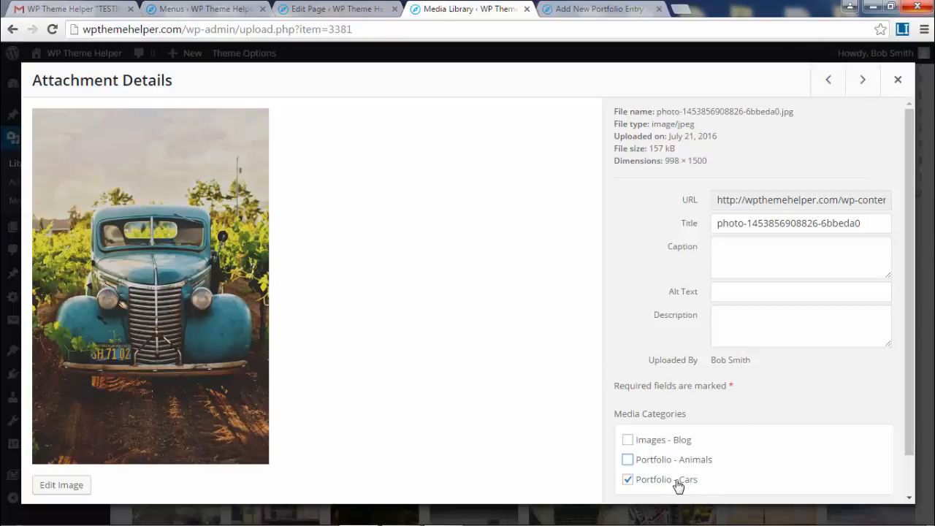
click(898, 80)
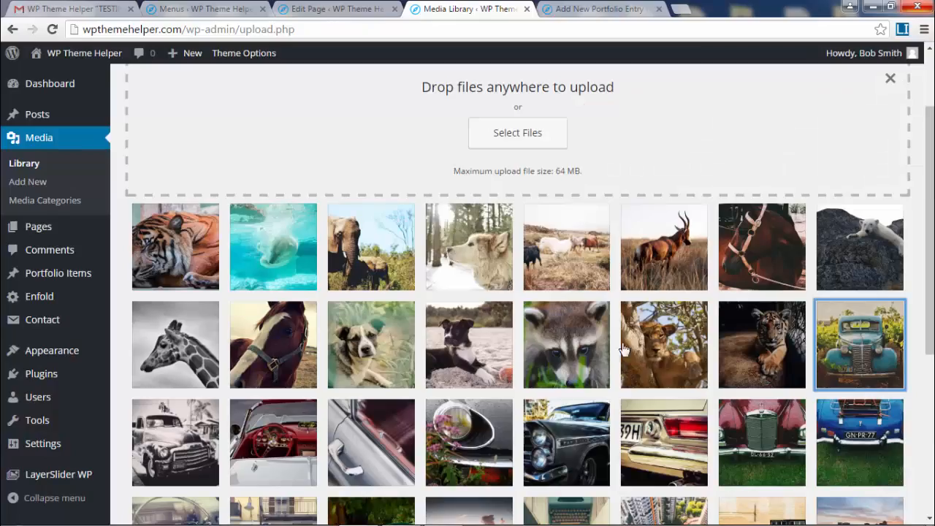
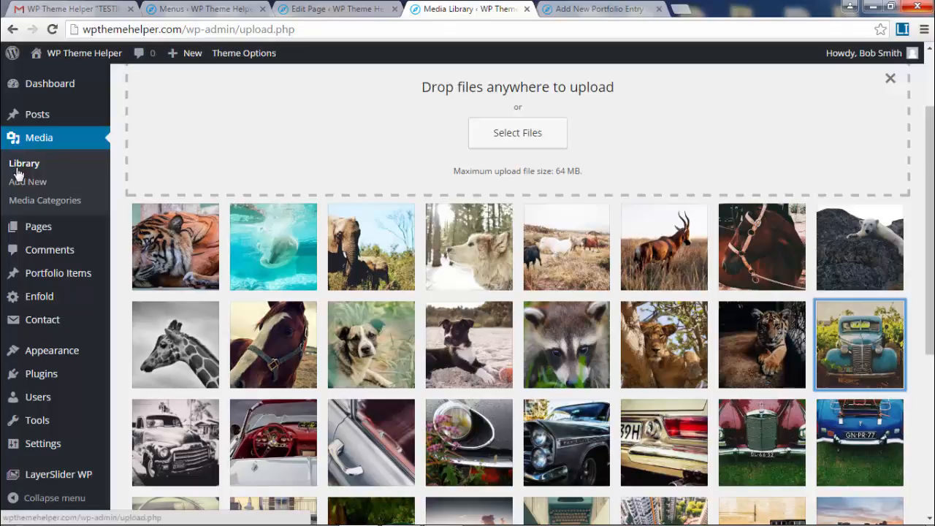
Reload the media library and filter it in turn by Portfolio - Cars, Portfolio - Animals and Images - Blog
click(17, 170)
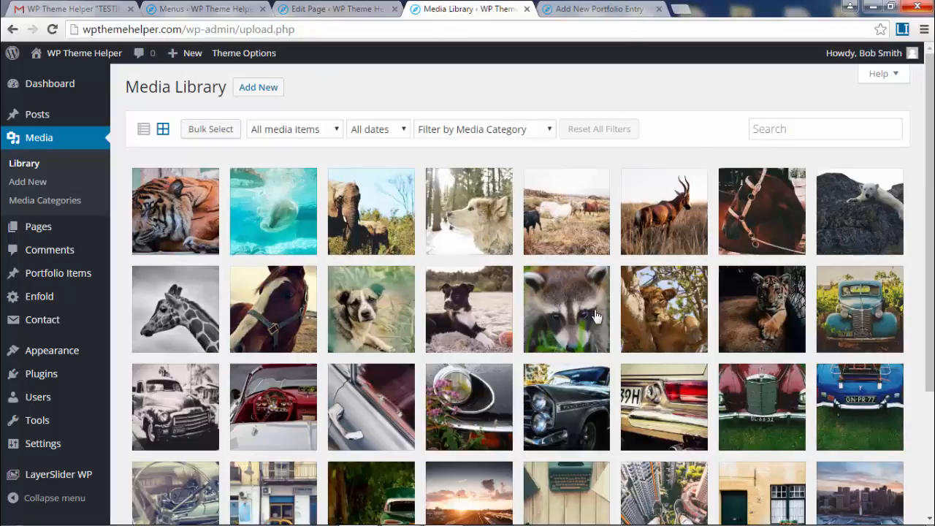
click(500, 131)
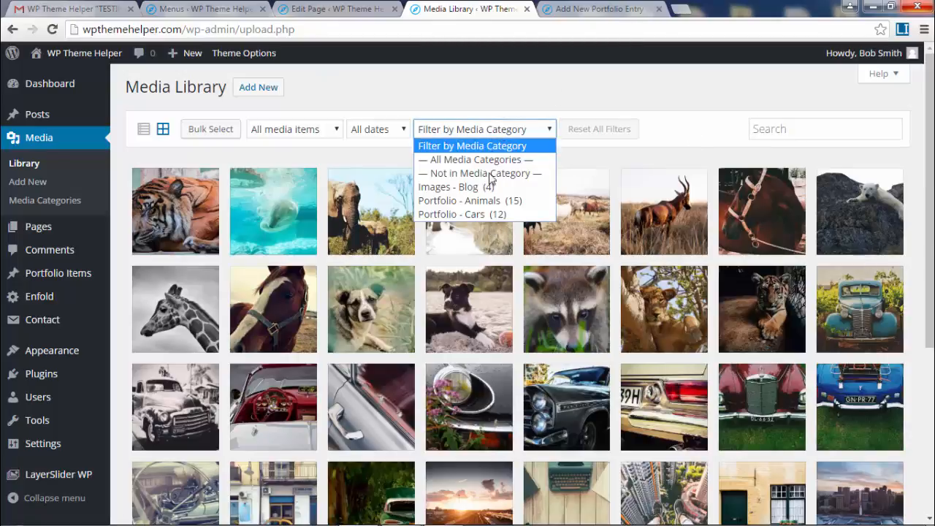
click(513, 212)
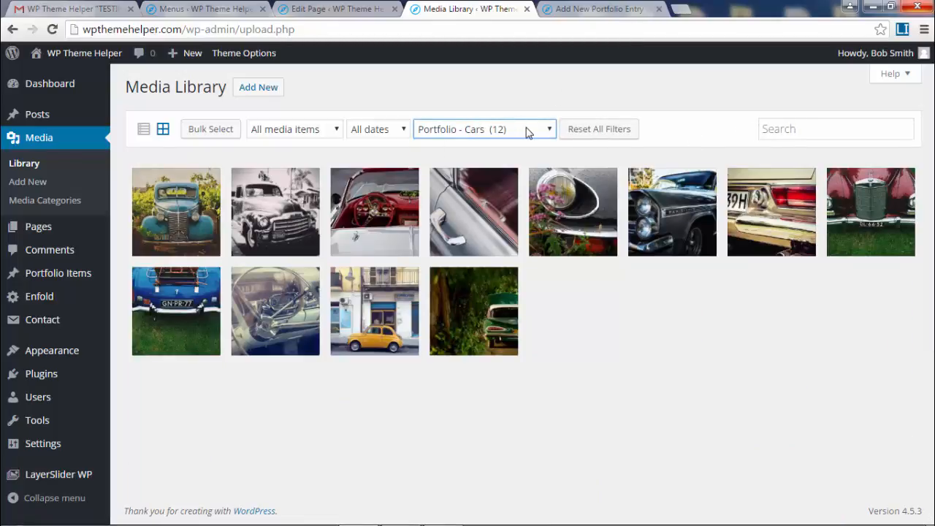
click(528, 132)
click(514, 202)
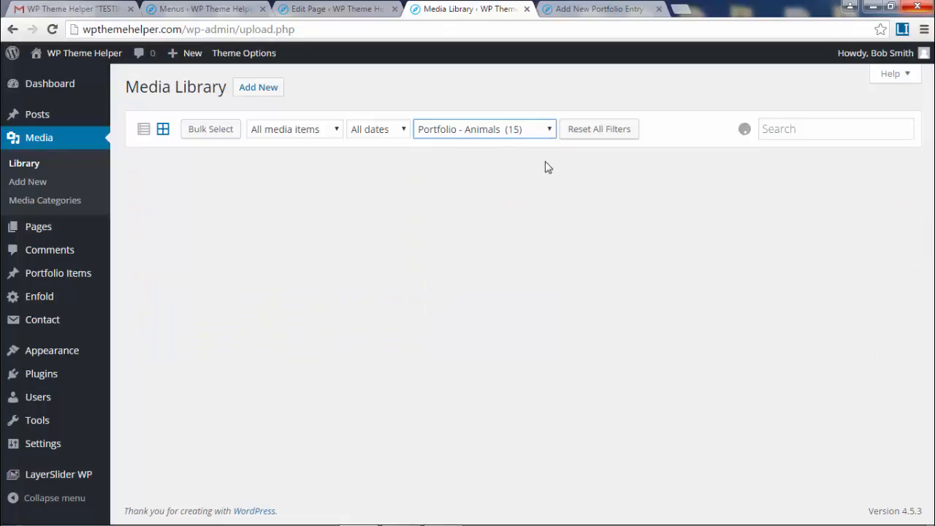
click(498, 129)
click(482, 189)
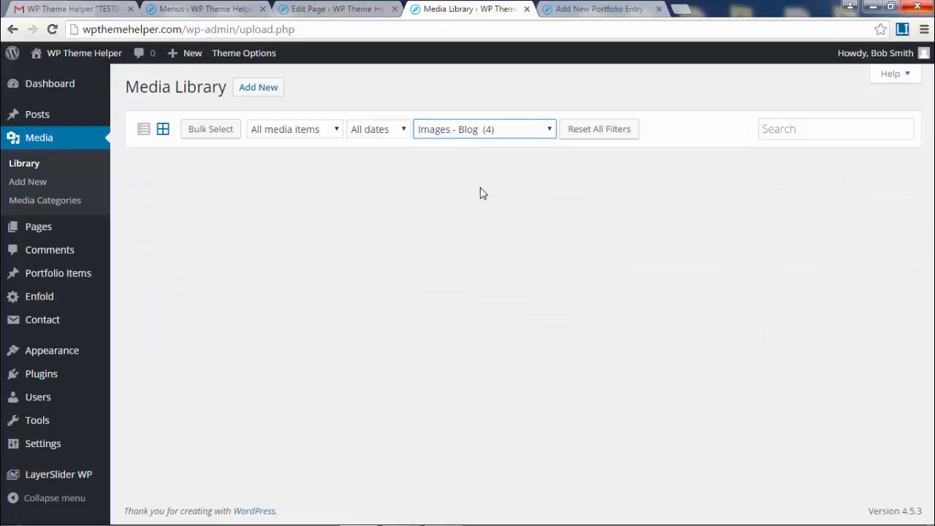
View the media not in any category and the media in all categories, and clear the media category filter
click(555, 131)
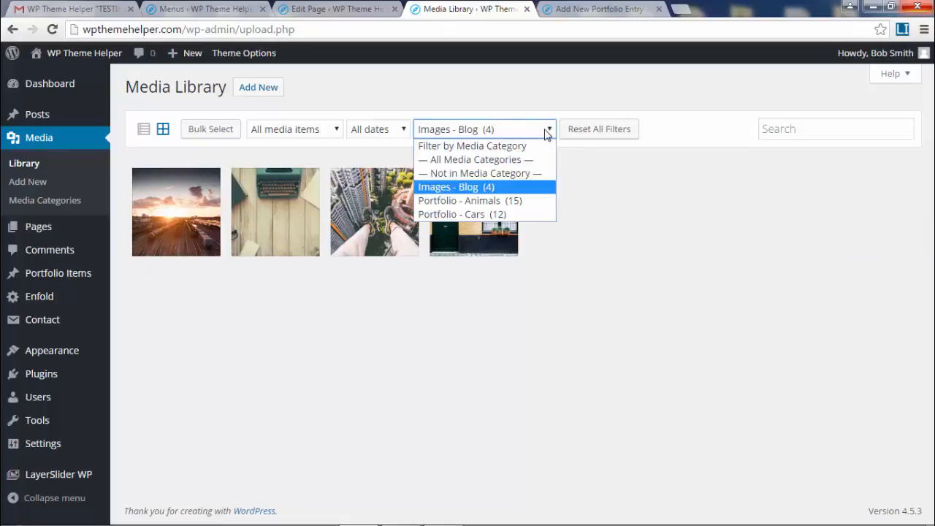
click(454, 174)
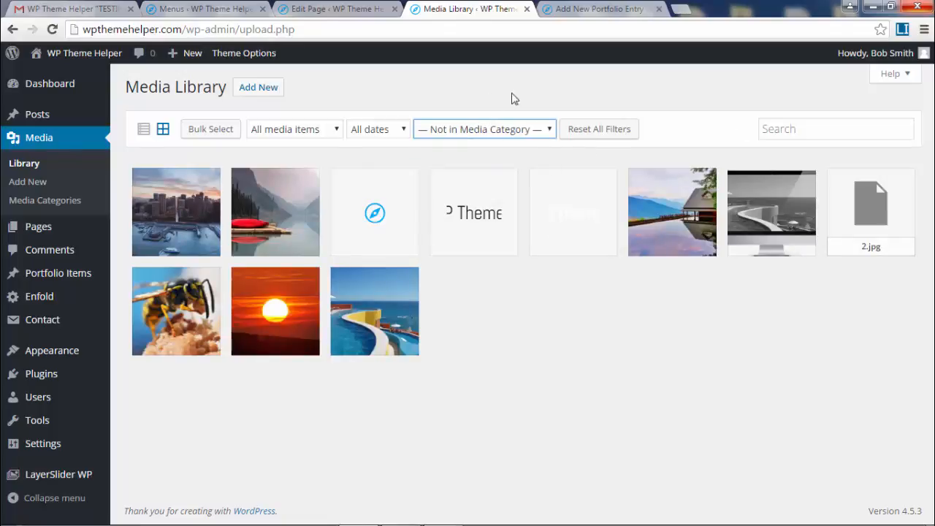
click(583, 323)
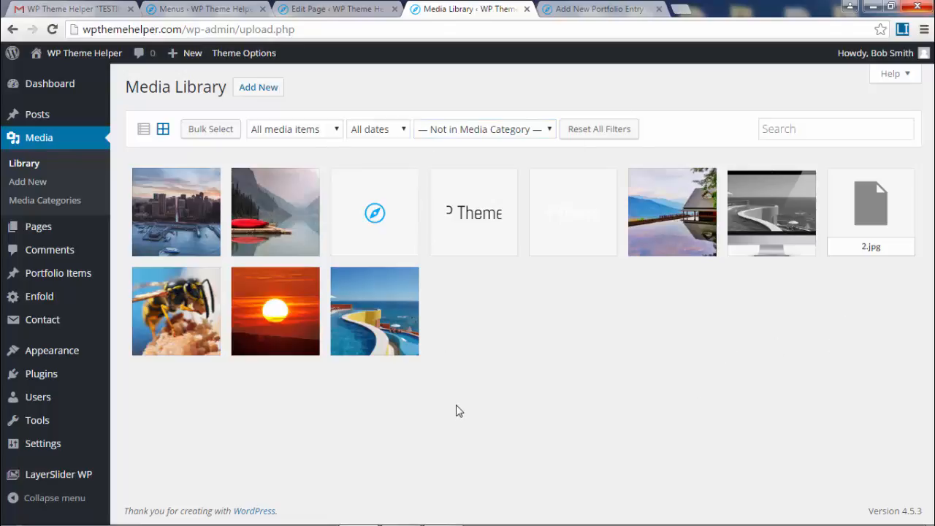
click(503, 129)
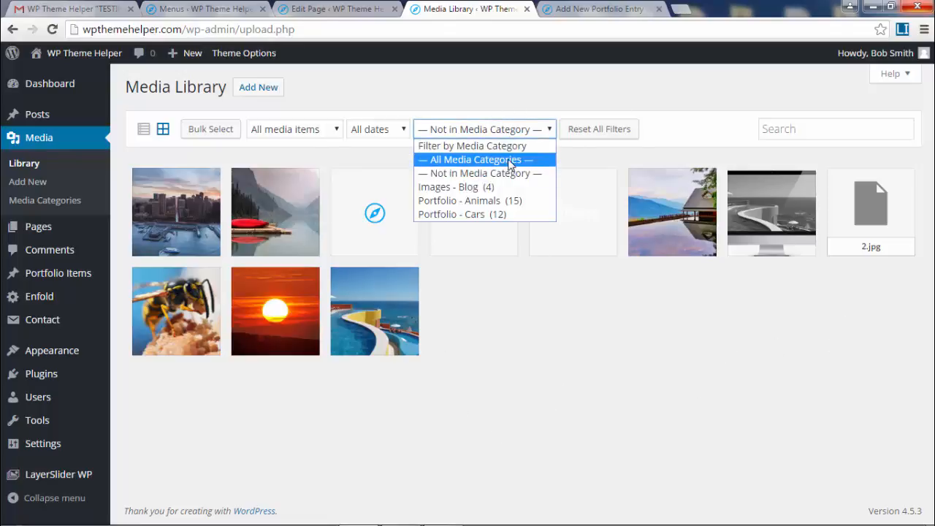
click(501, 157)
click(484, 128)
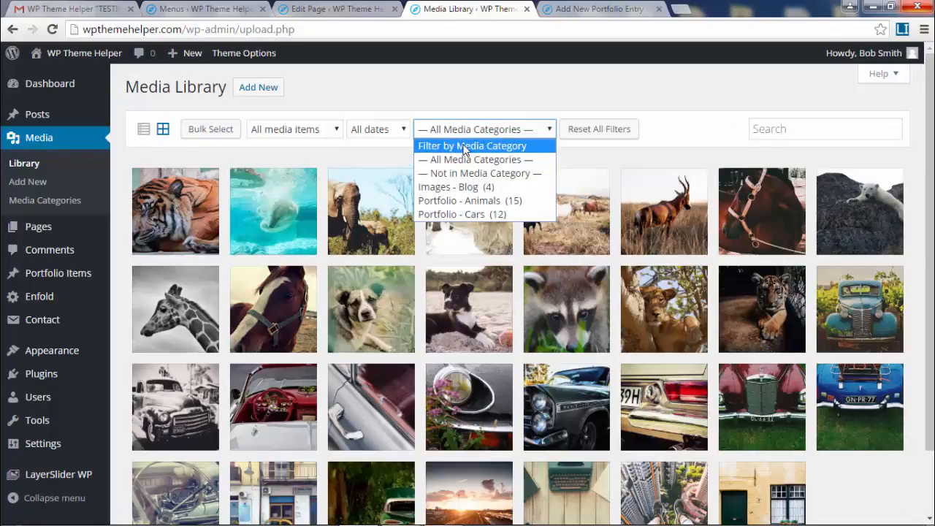
click(470, 146)
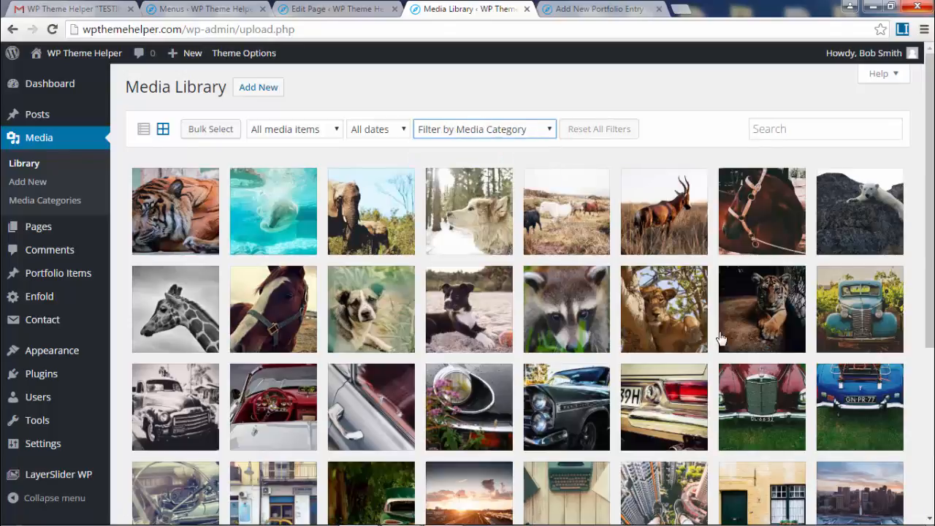
Start a new portfolio entry and title it Animals
click(65, 273)
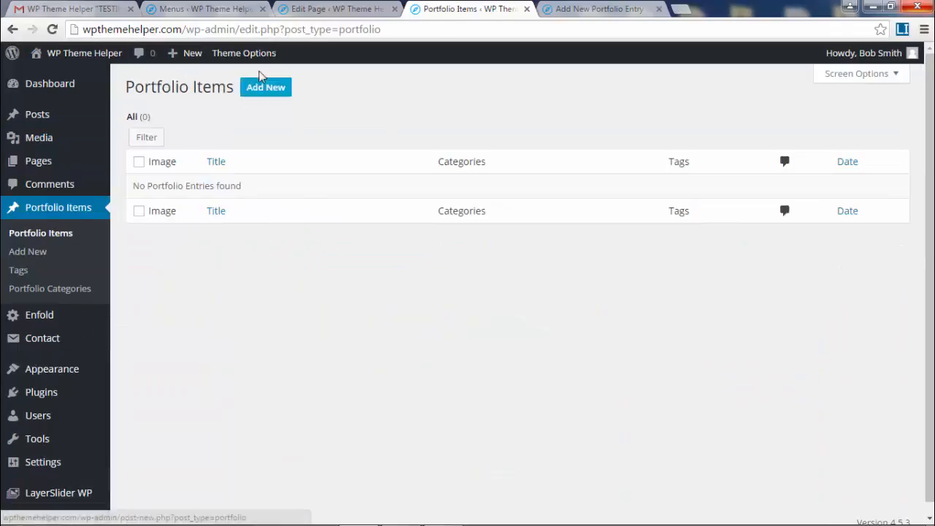
click(274, 92)
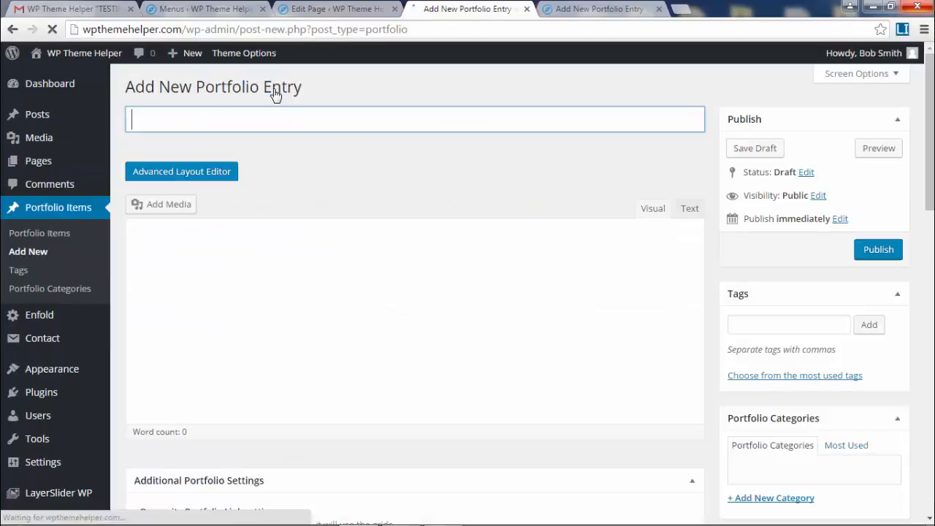
text(Animals)
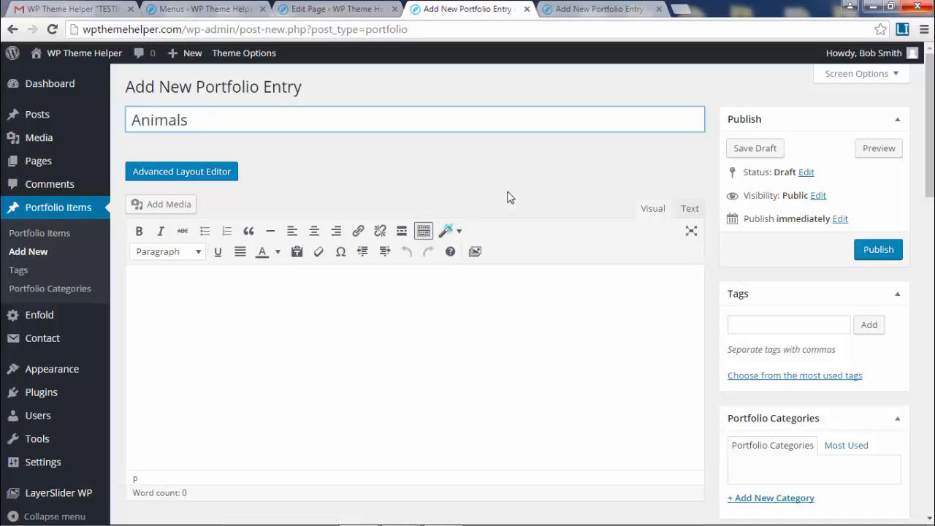
Create a portfolio category named Animals without a parent category and assign it to the entry
drag(933, 144, 933, 170)
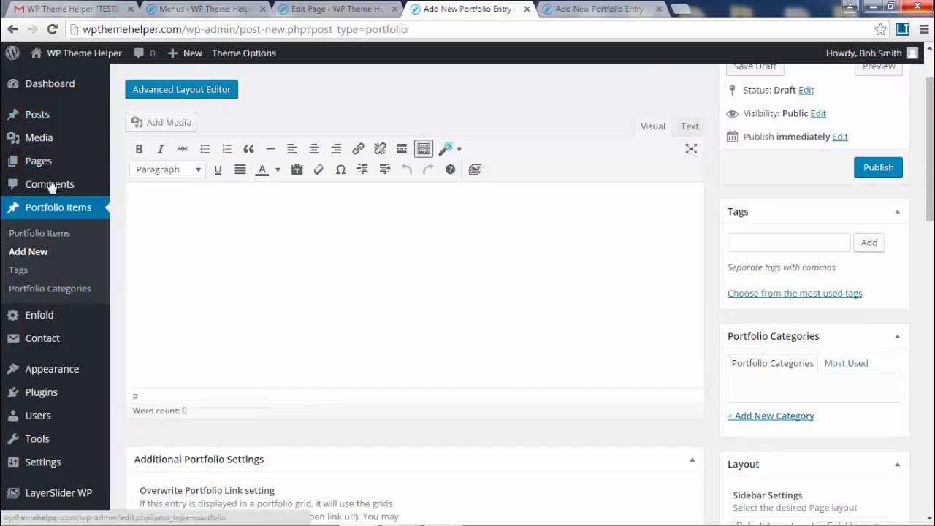
mouse_move(45, 168)
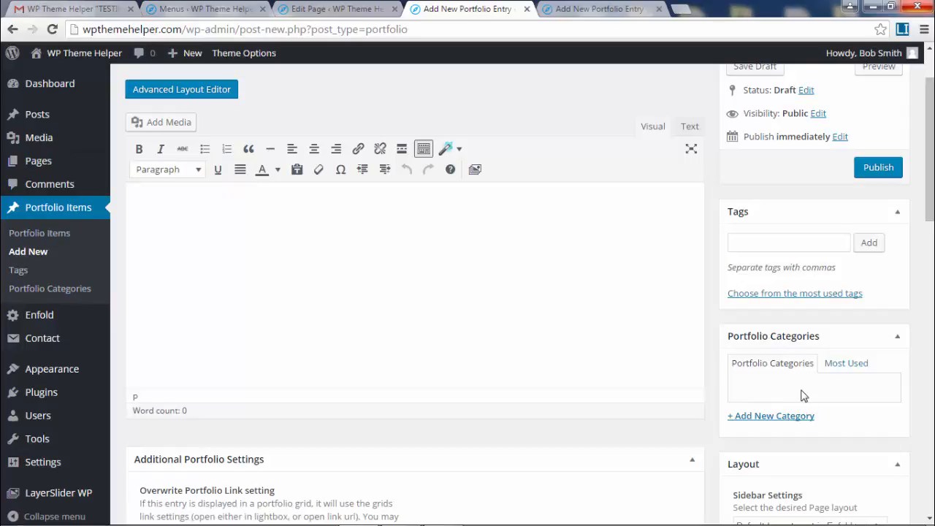
right_click(49, 293)
click(602, 261)
click(766, 418)
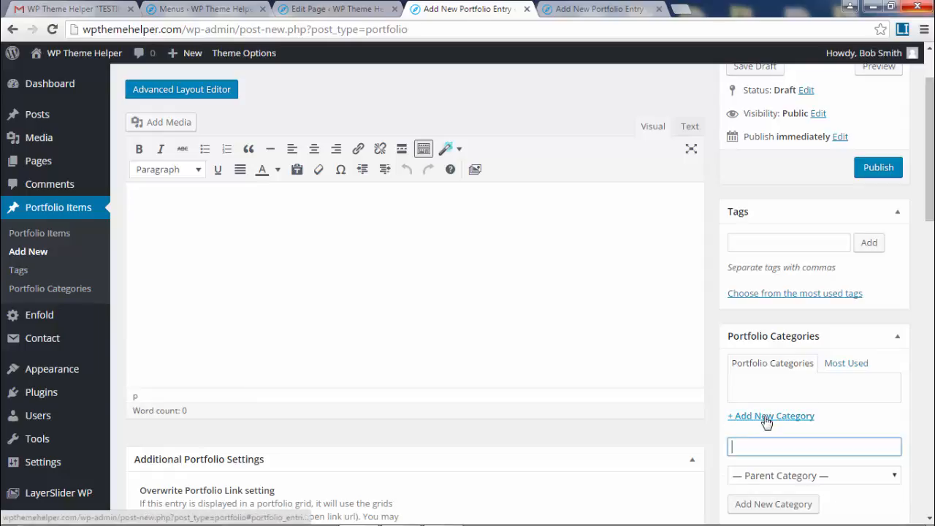
scroll(807, 411, down, 3)
click(835, 287)
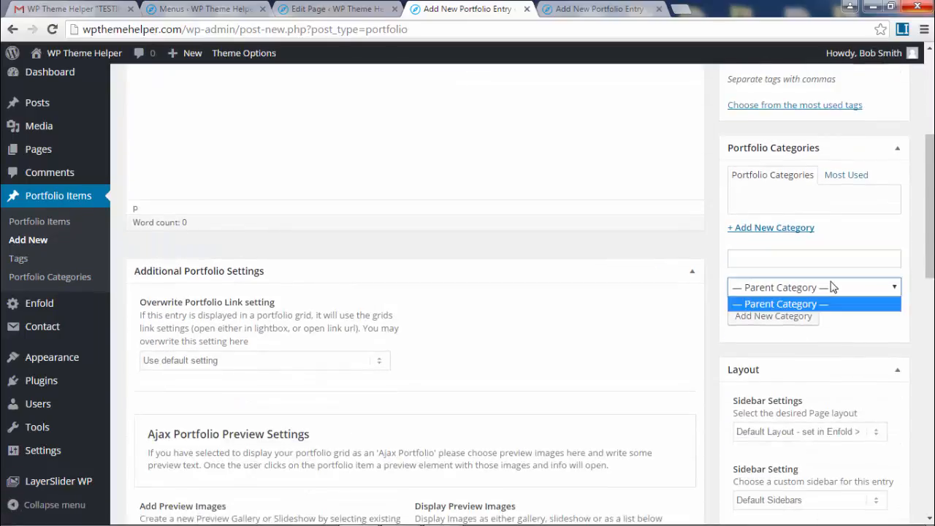
click(841, 287)
click(785, 264)
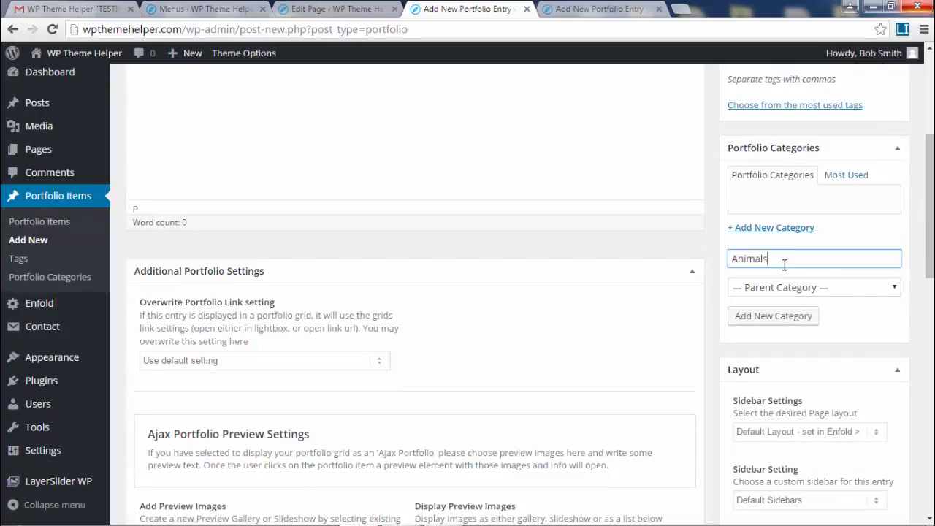
click(773, 317)
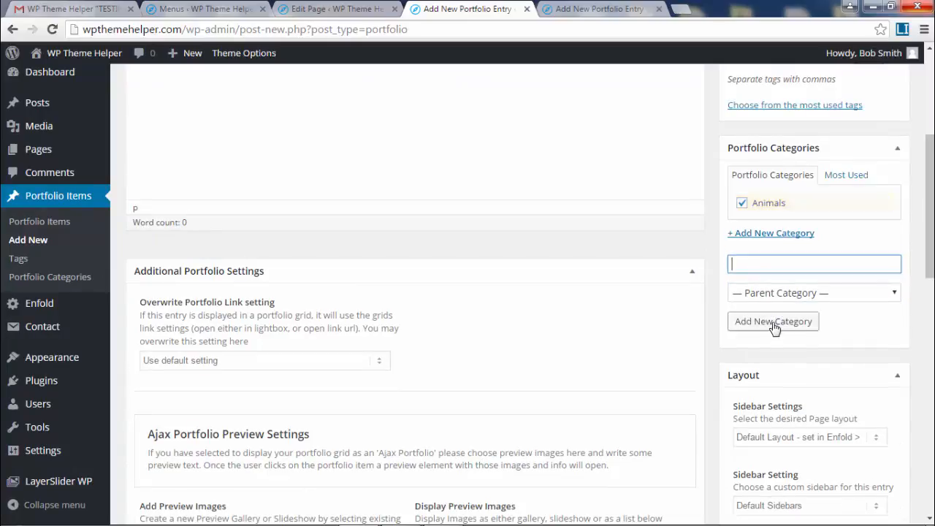
Open the portfolio categories management page in a separate browser tab and add a category named Cars
middle_click(71, 283)
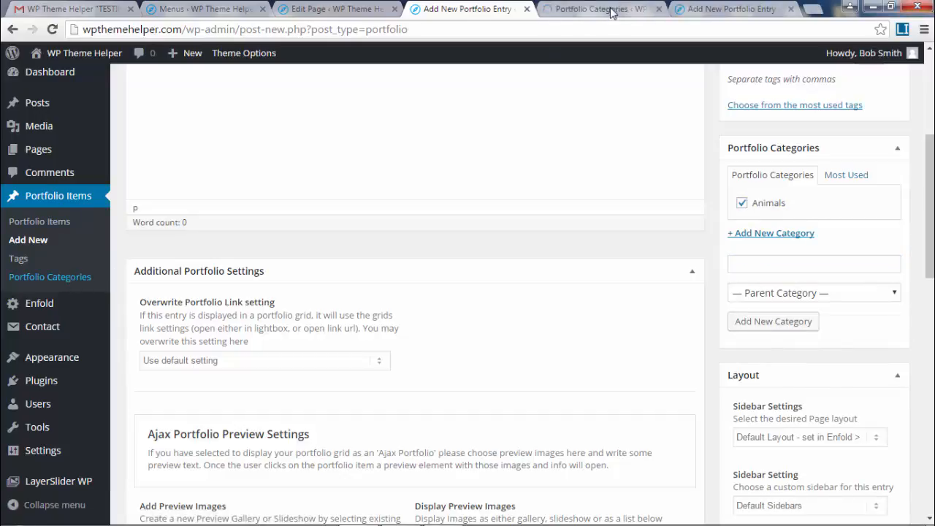
click(595, 9)
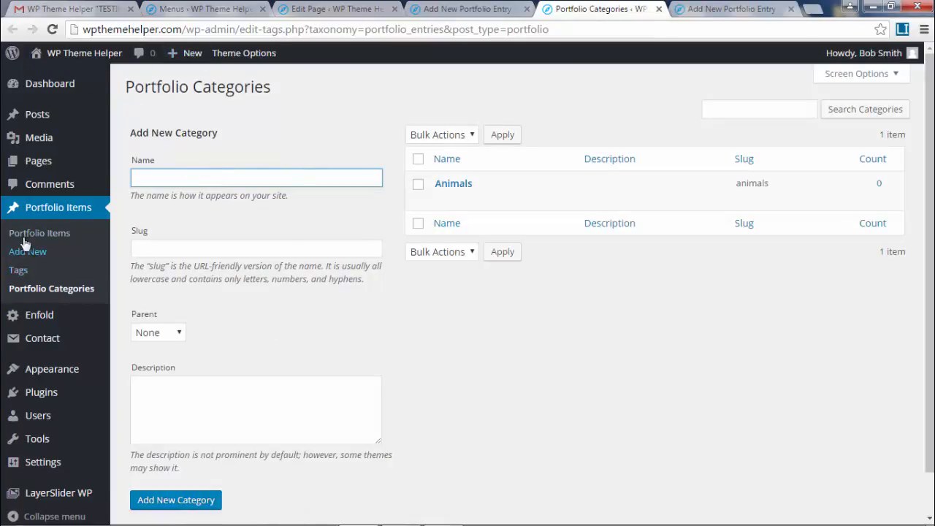
click(471, 9)
drag(930, 206, 930, 121)
scroll(300, 110, down, 3)
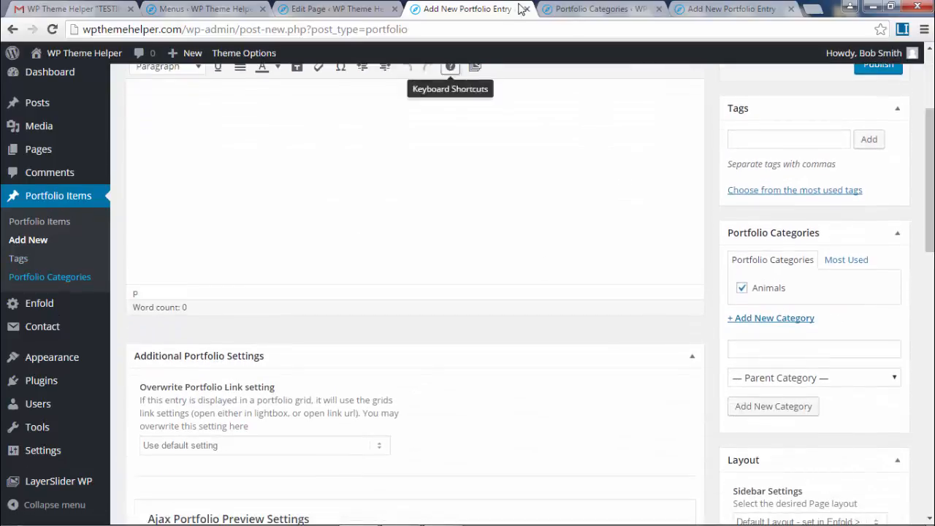
click(593, 7)
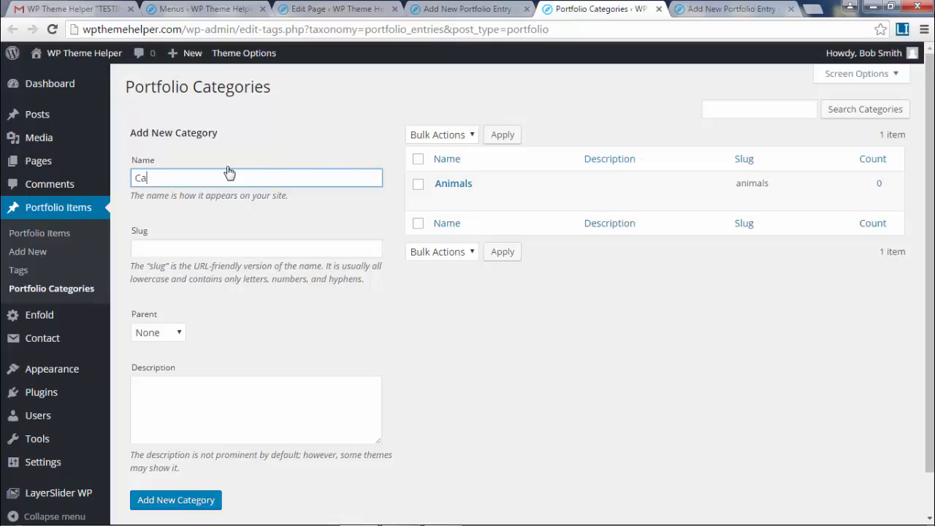
click(188, 500)
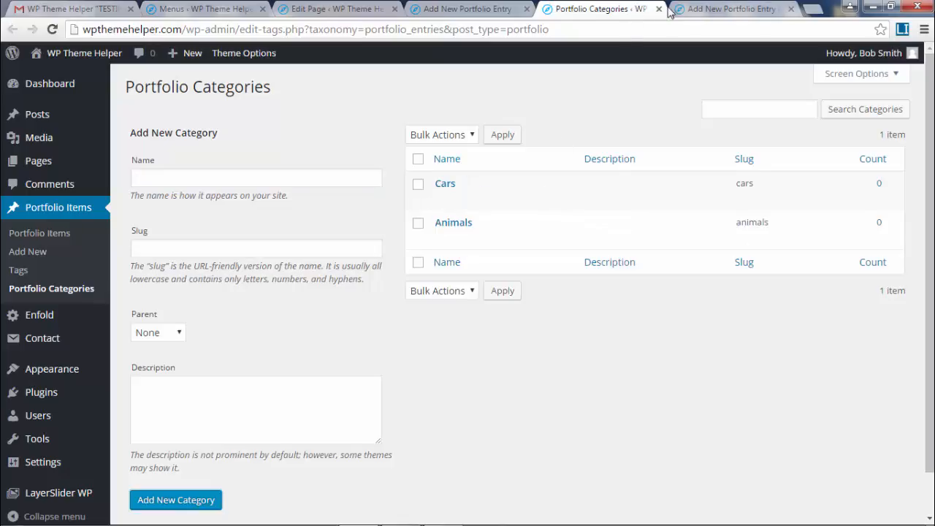
Close the portfolio categories page and the blank portfolio entry, and publish the Animals entry
click(659, 9)
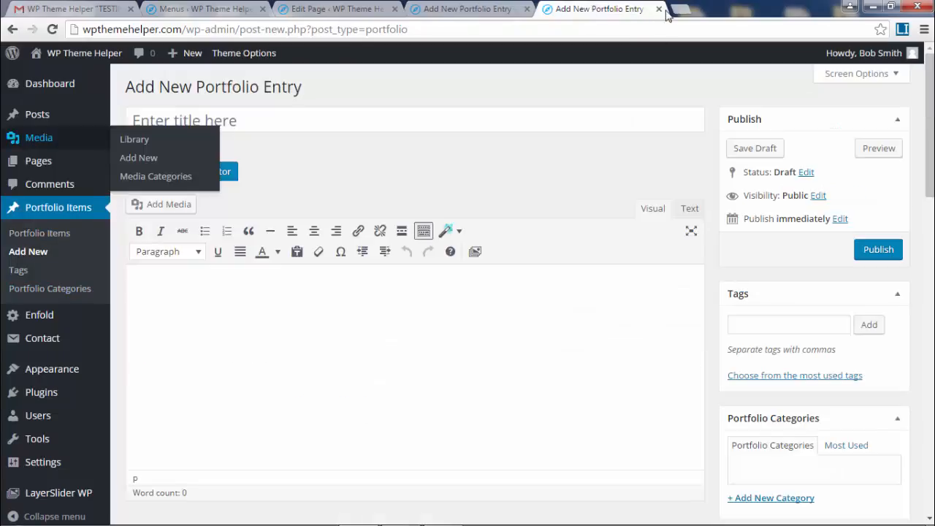
click(659, 9)
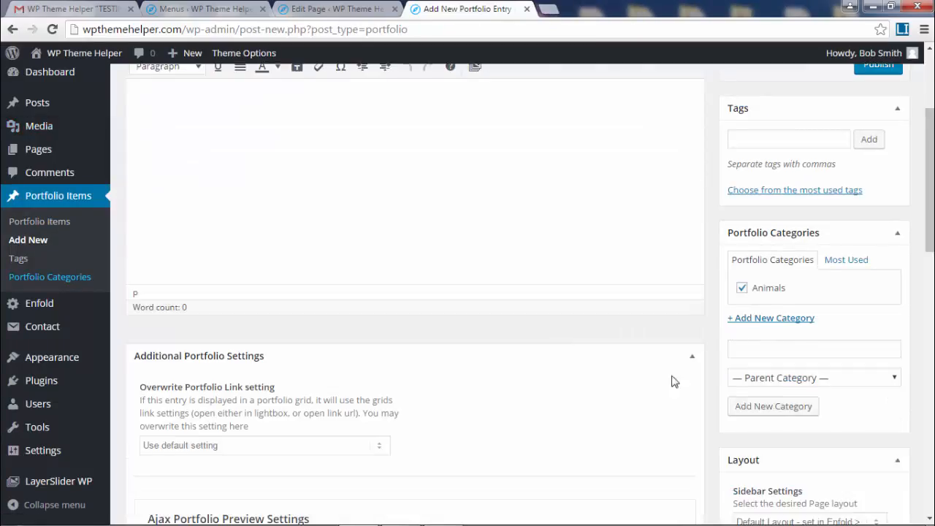
scroll(184, 139, up, 3)
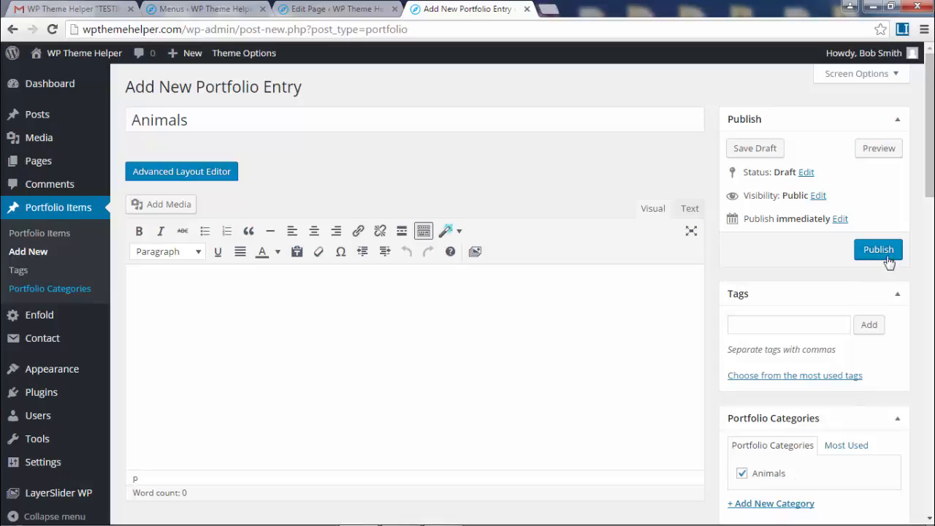
click(882, 251)
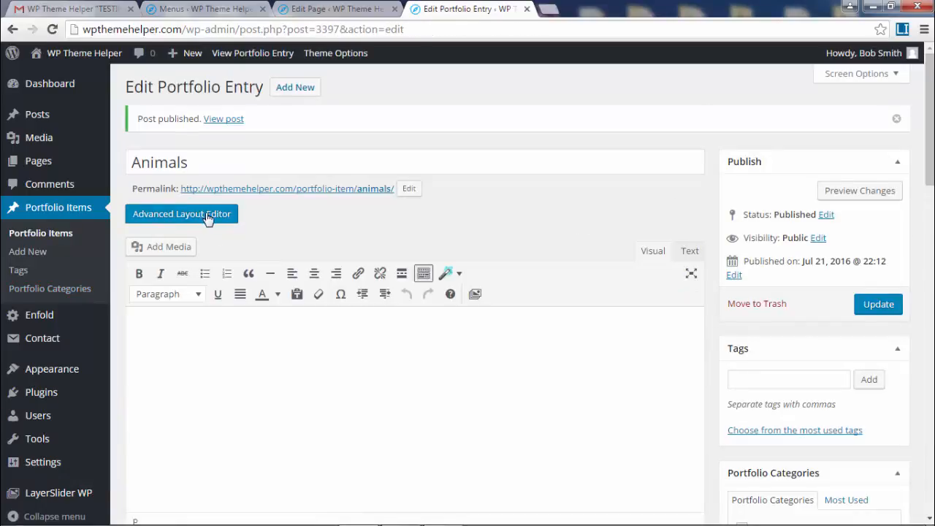
Switch the Animals entry to the Advanced Layout Editor and place a Masonry Gallery inside a new 1/1 column
click(208, 215)
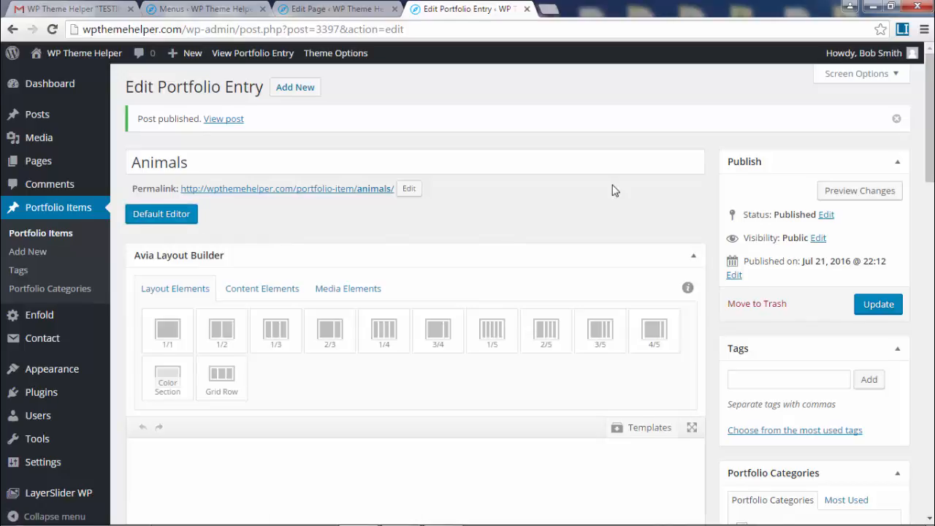
scroll(614, 190, down, 2)
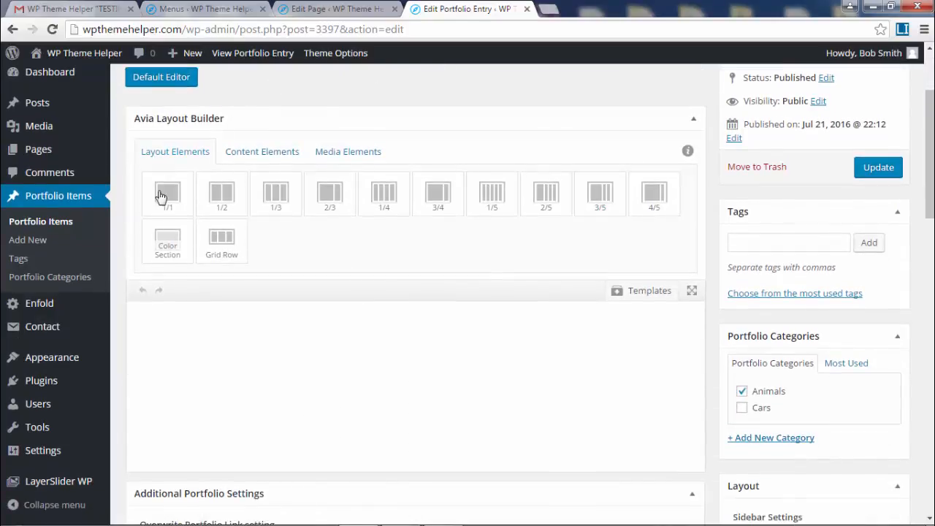
click(166, 195)
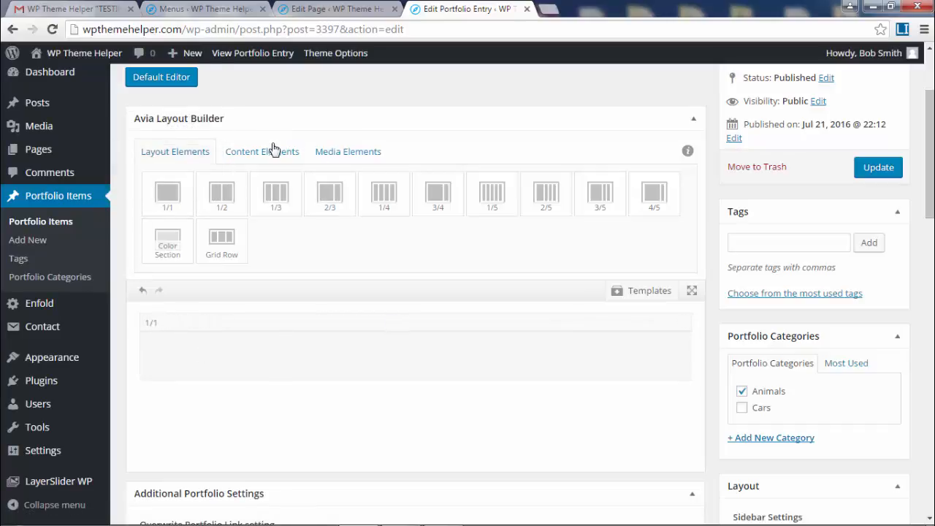
click(349, 159)
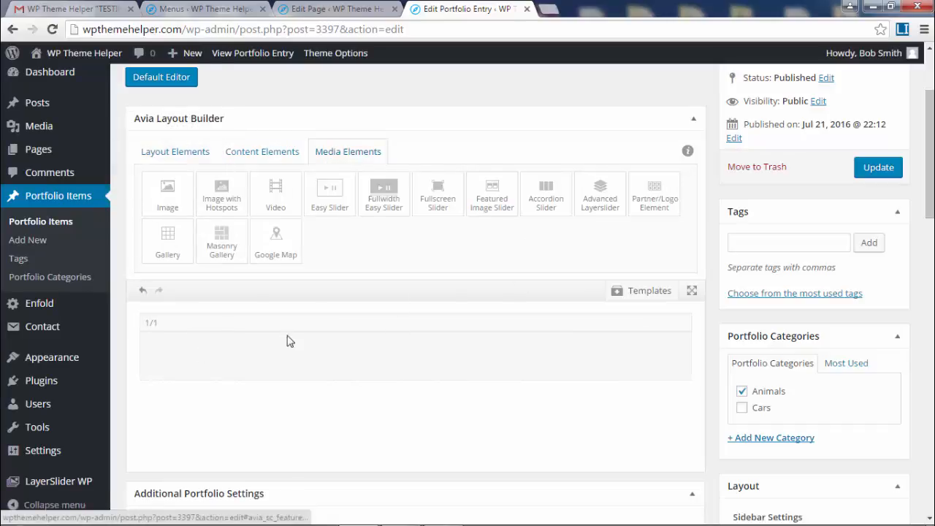
drag(220, 244, 399, 357)
scroll(400, 307, down, 3)
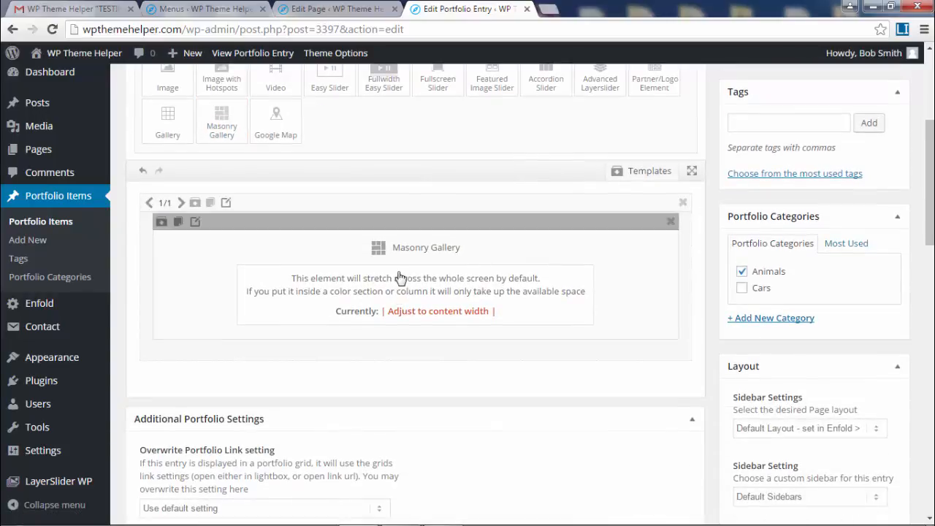
Open the Masonry Gallery's image selection and filter the media library by Portfolio - Animals
click(400, 278)
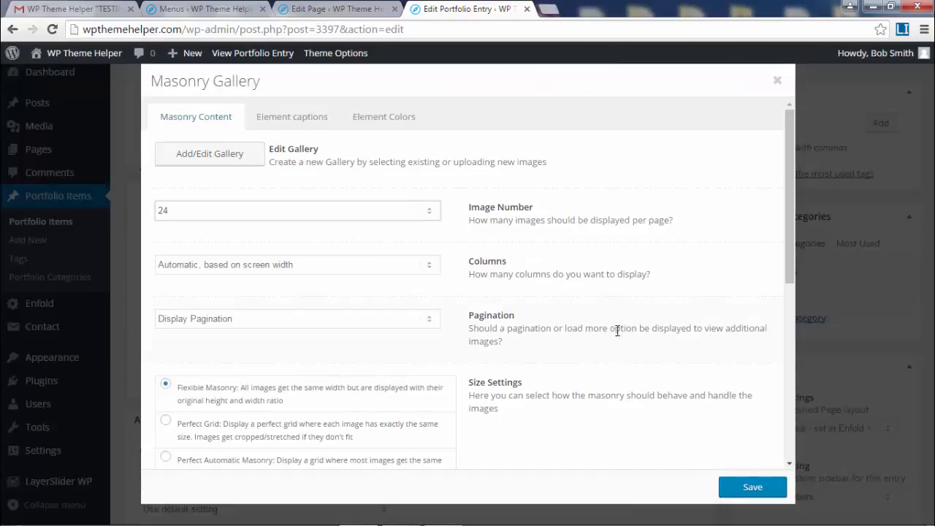
click(210, 157)
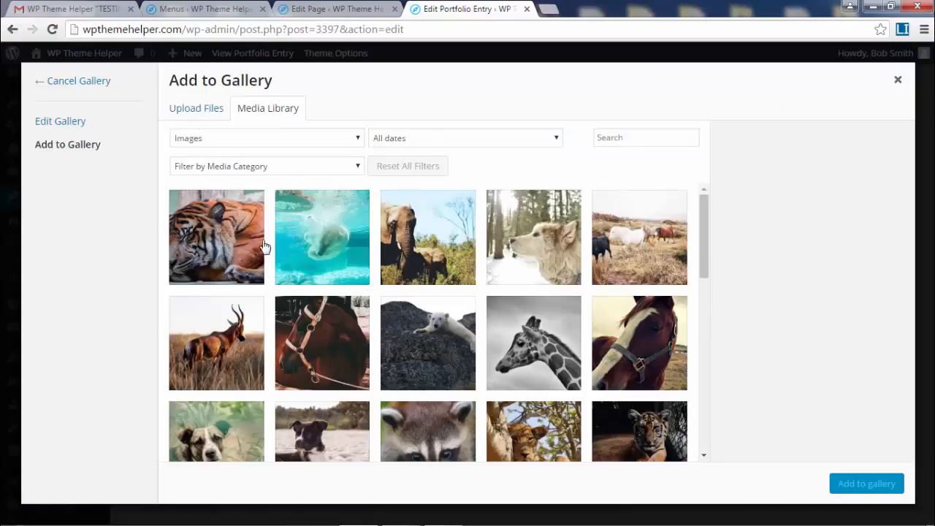
click(263, 170)
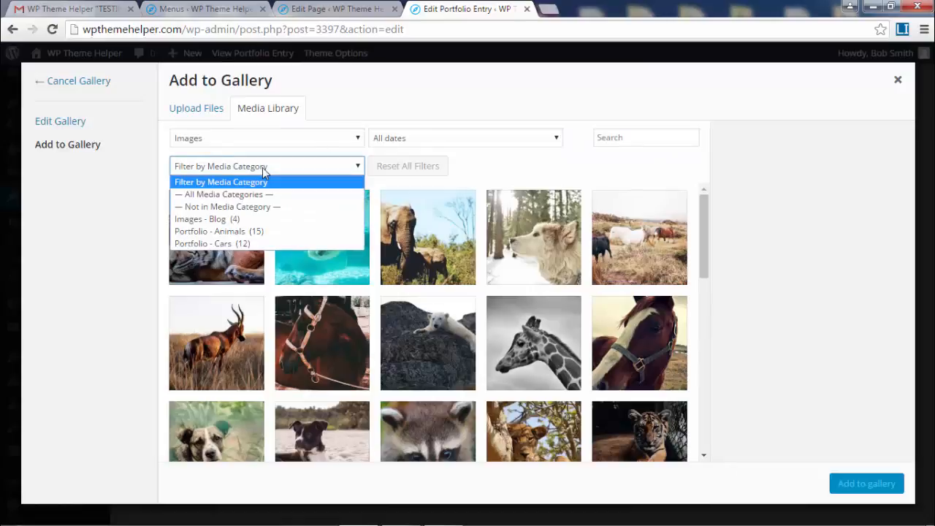
click(259, 232)
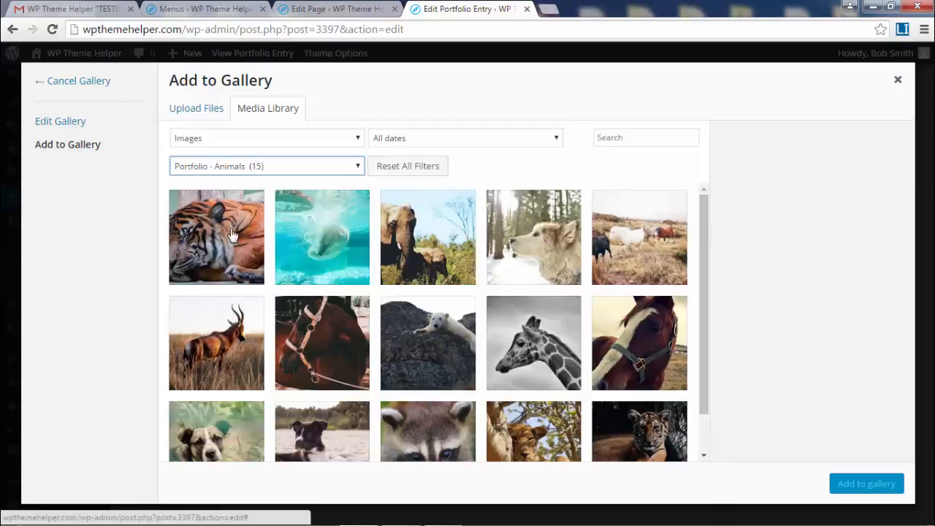
click(283, 174)
click(283, 174)
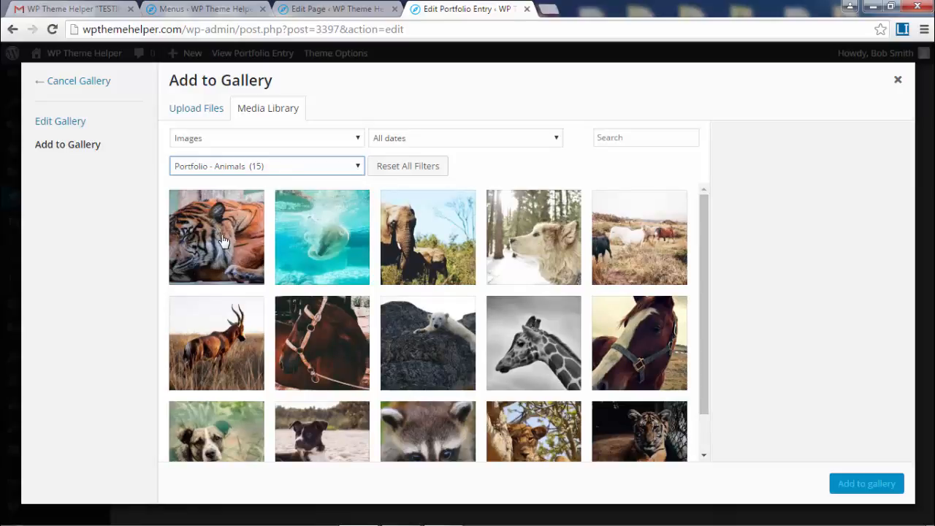
Select all the filtered photos, from the sleeping tiger through the tiger cub, and add them to the gallery
click(220, 242)
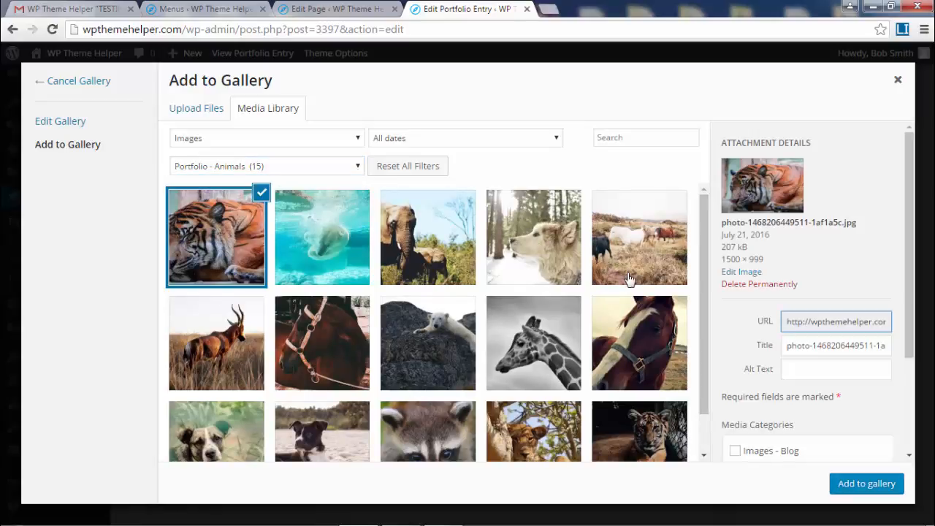
scroll(628, 300, down, 1)
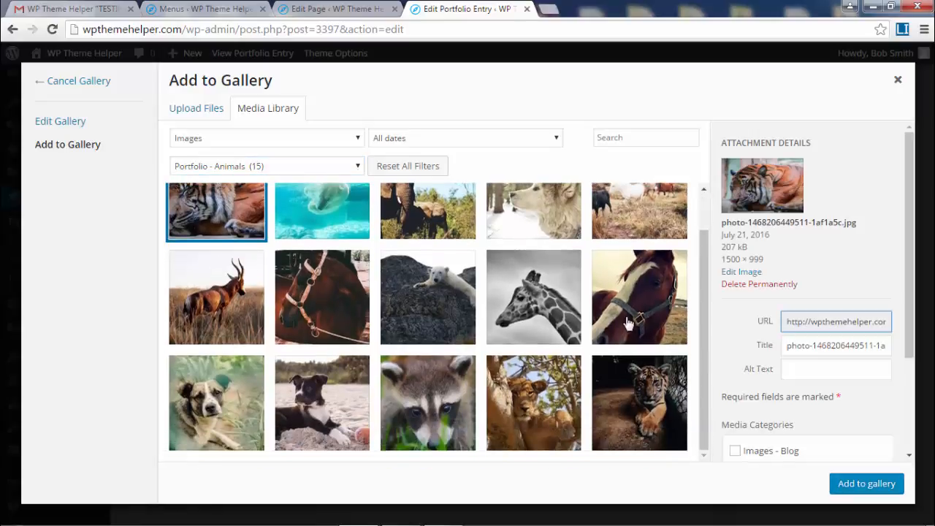
shift+click(640, 414)
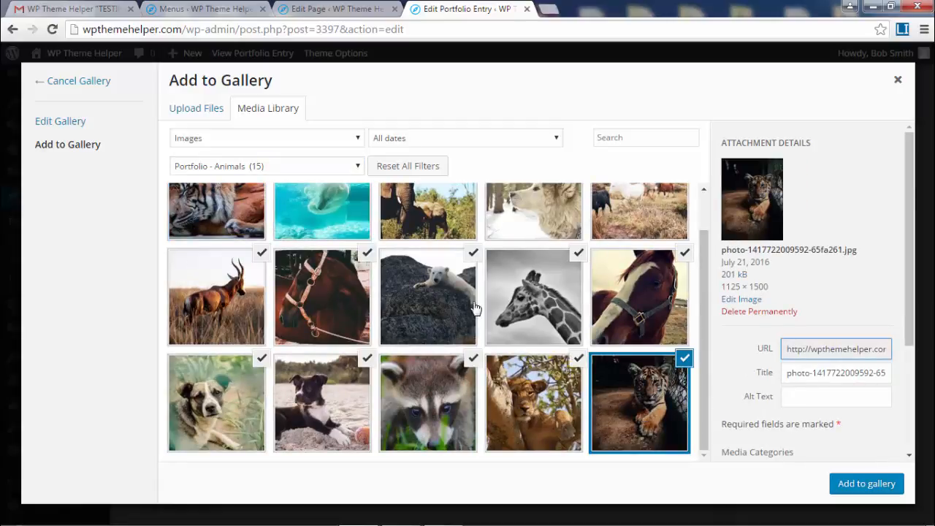
scroll(854, 208, down, 3)
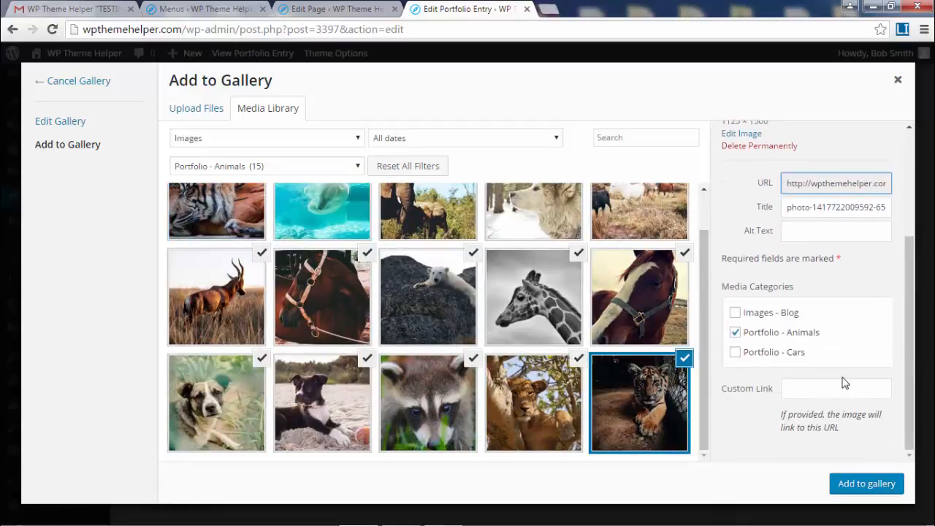
click(866, 483)
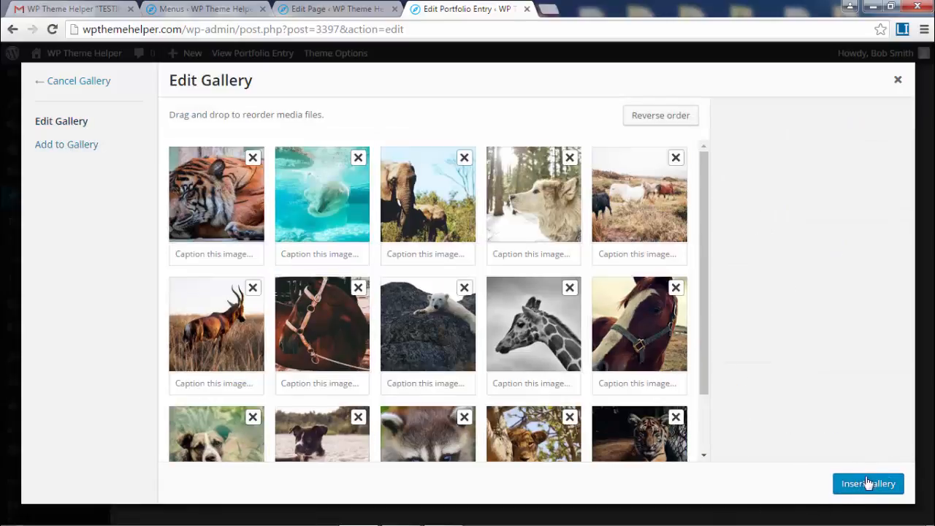
Reverse the order of the gallery images and move the raccoon photo ahead of the lioness
click(667, 120)
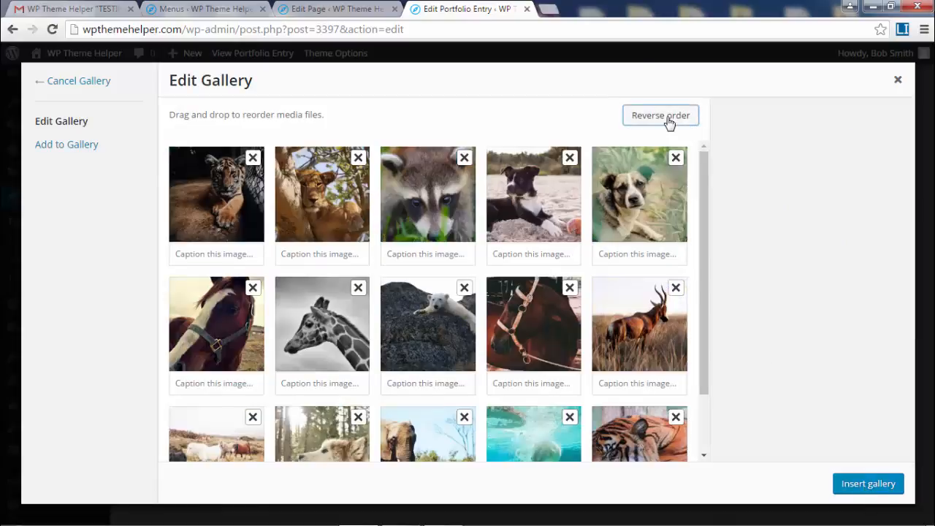
drag(444, 184, 356, 193)
scroll(476, 372, down, 1)
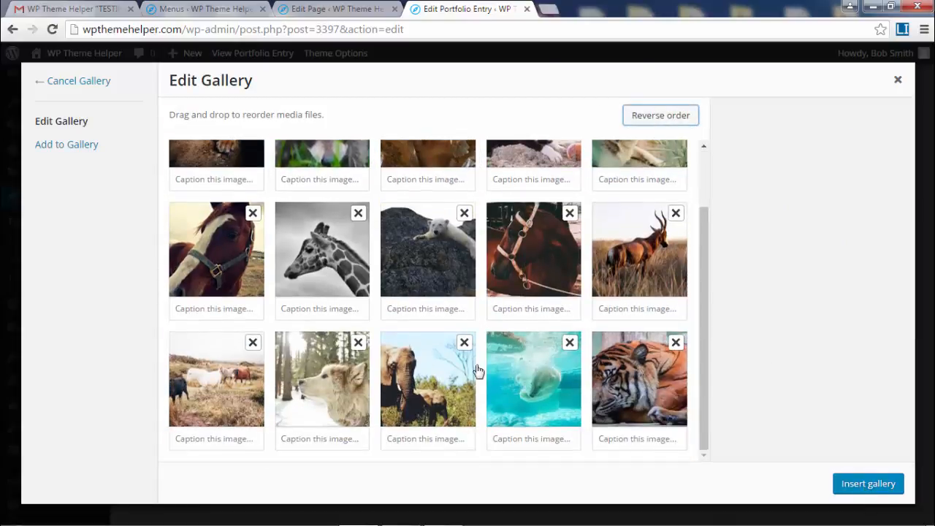
Insert the arranged animal gallery and save the Masonry Gallery element with its default display settings
click(864, 485)
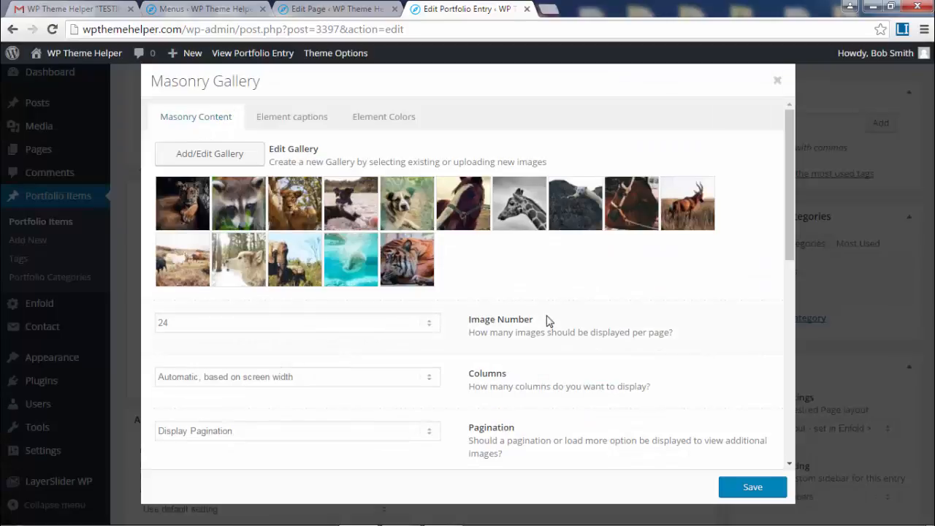
scroll(757, 407, down, 1)
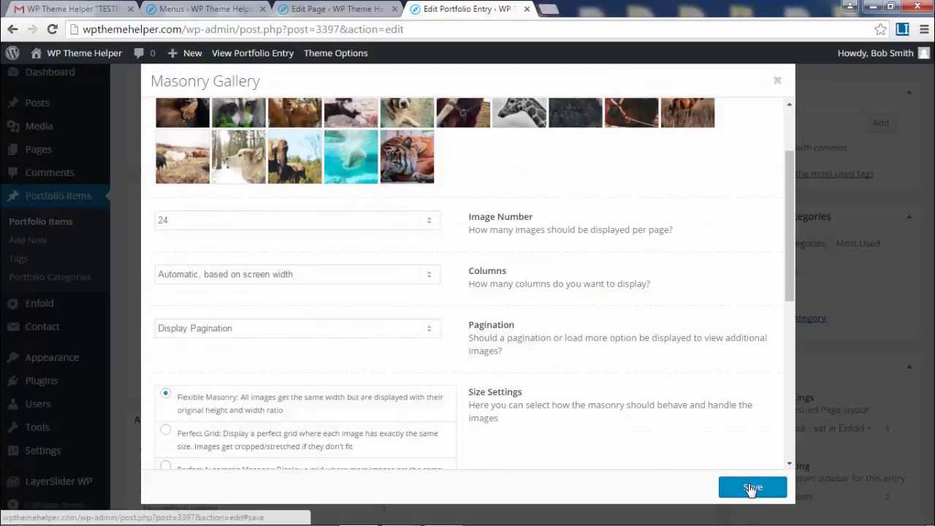
click(751, 487)
scroll(564, 334, up, 2)
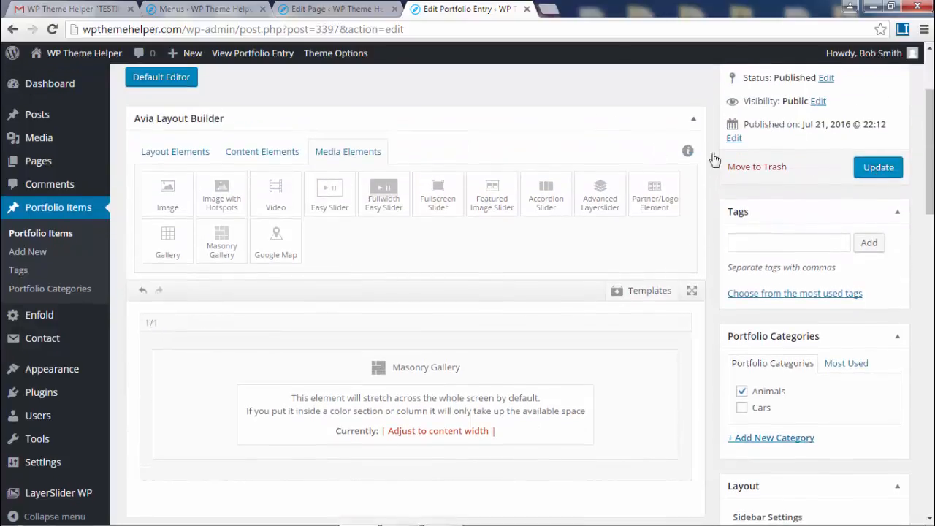
Update the Animals portfolio entry and open its permalink in a separate browser tab
click(877, 169)
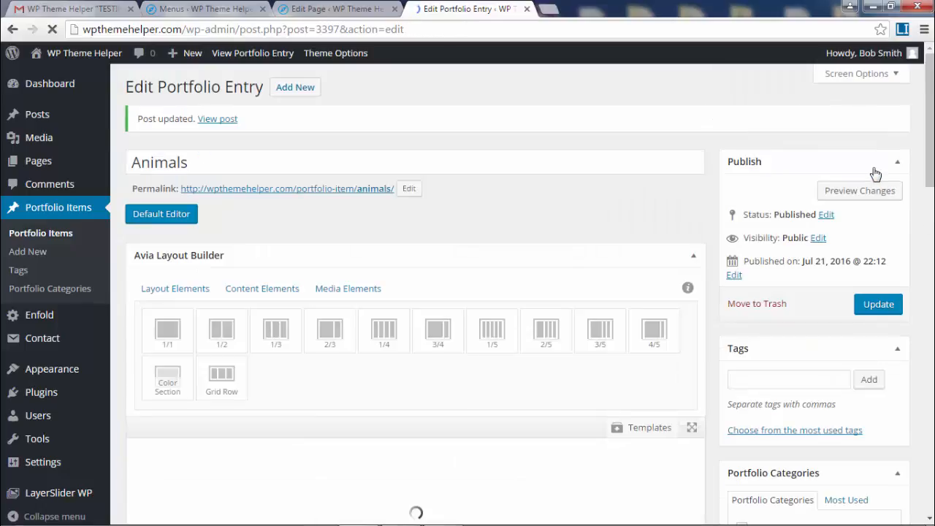
middle_click(320, 192)
click(598, 9)
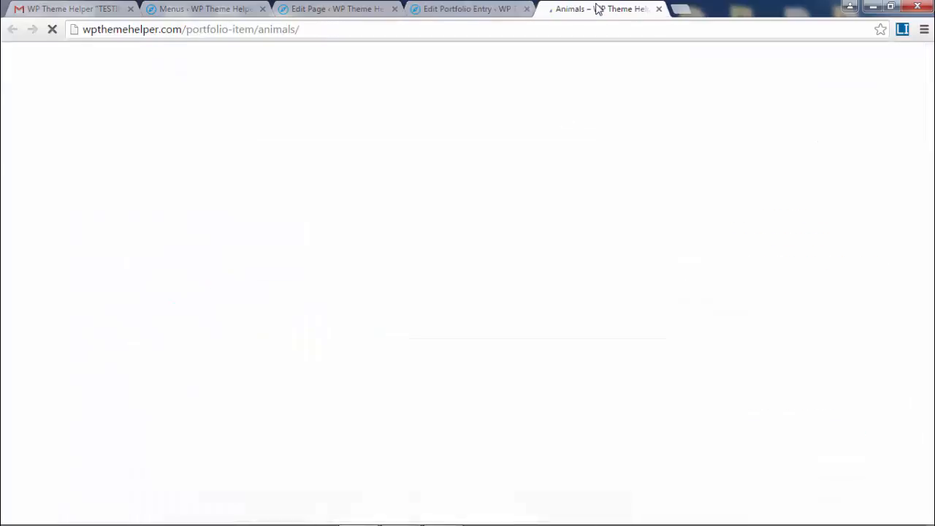
Examine the published Animals page, checking its title, the masonry photo layout down the page and the sidebar
scroll(533, 259, down, 2)
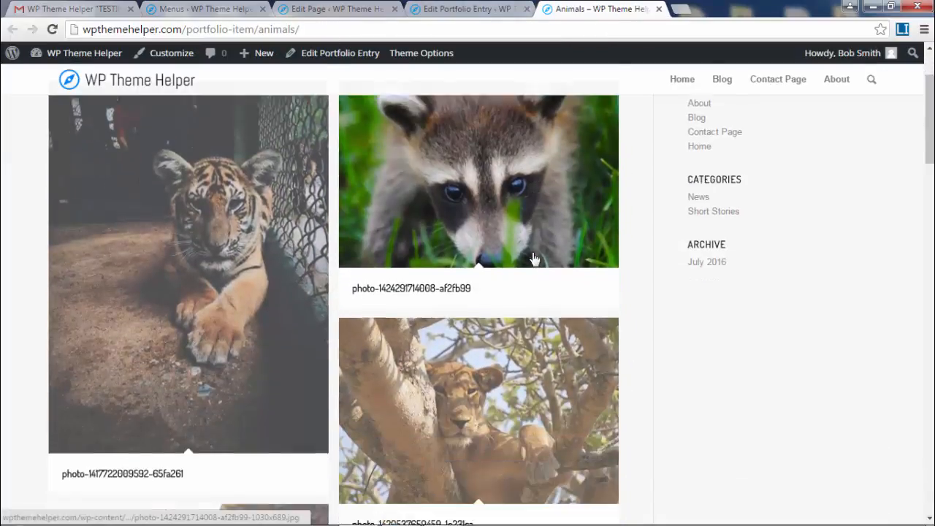
scroll(282, 176, up, 2)
scroll(268, 315, down, 2)
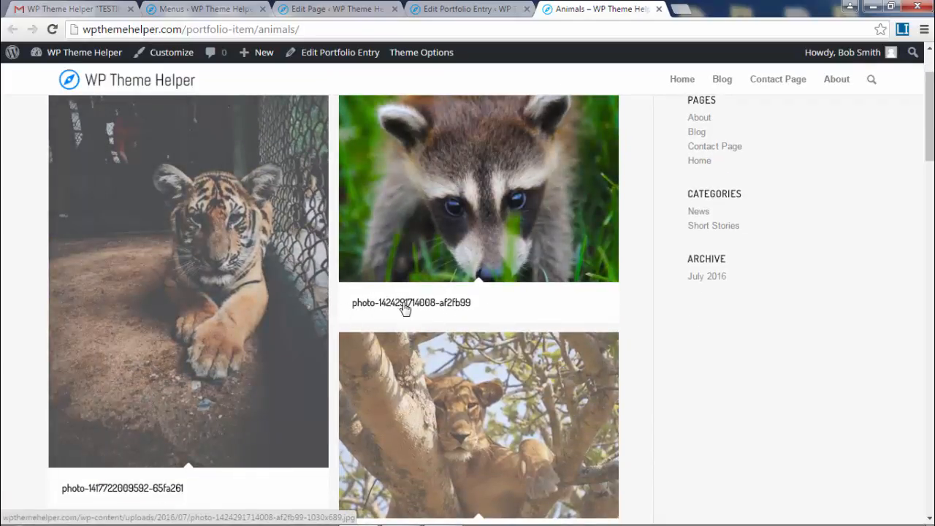
scroll(406, 309, down, 4)
scroll(494, 411, up, 6)
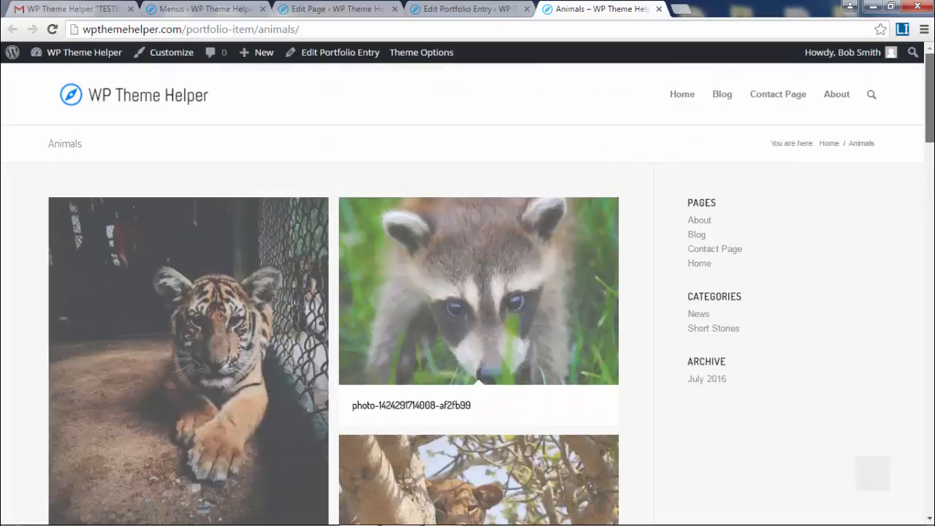
click(931, 308)
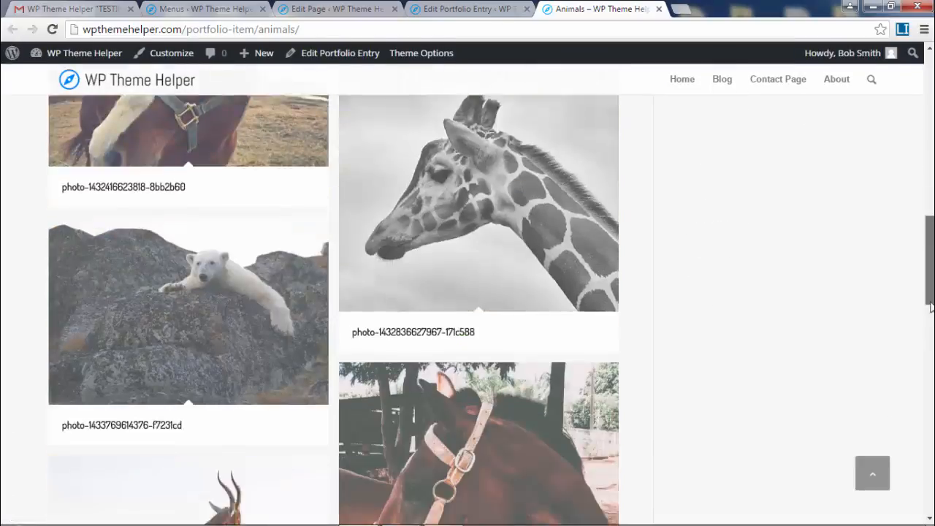
scroll(908, 438, down, 10)
scroll(908, 489, up, 10)
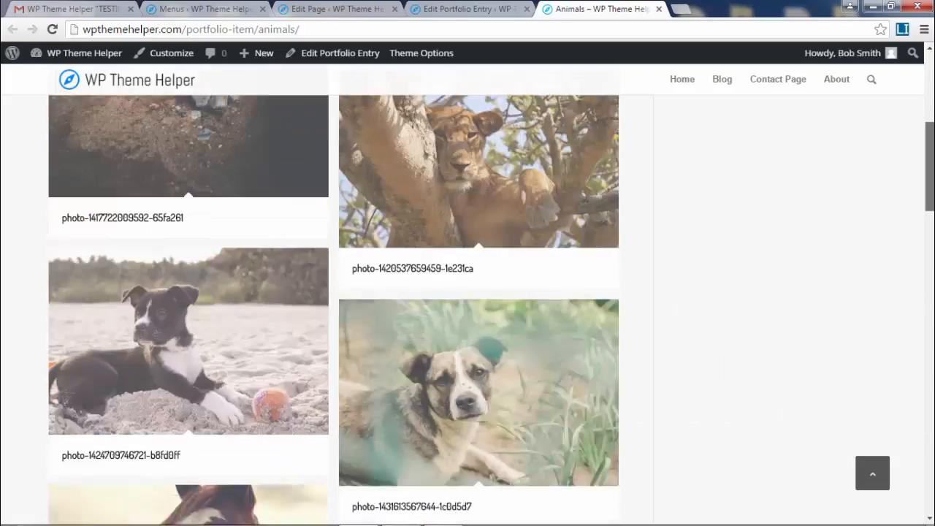
drag(931, 183, 930, 120)
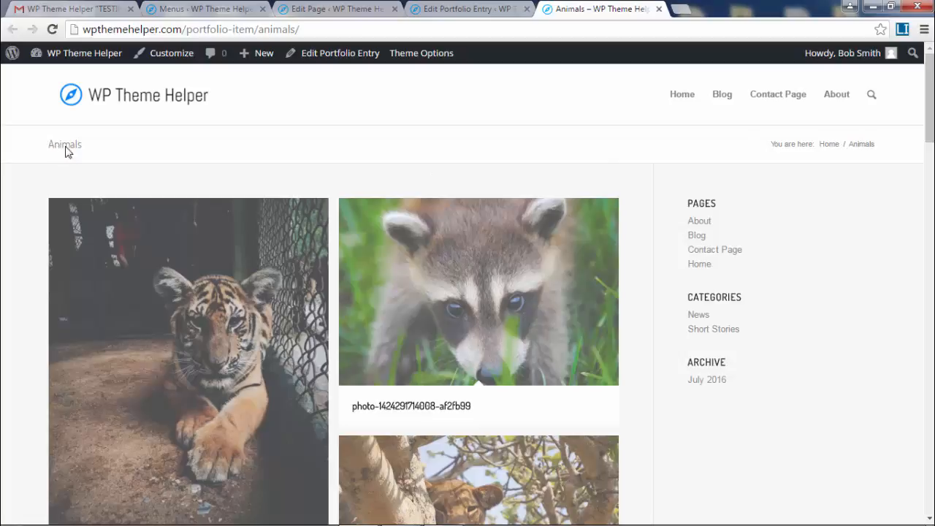
drag(80, 156, 47, 146)
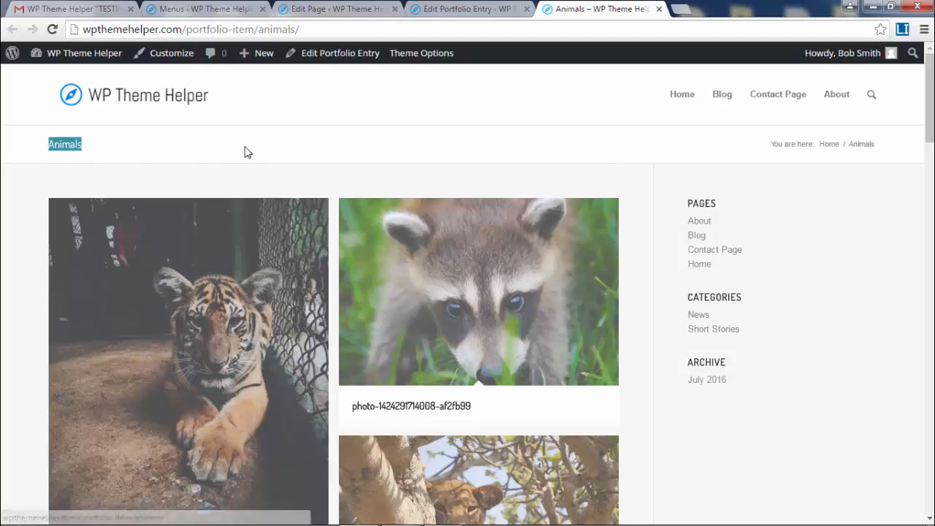
click(186, 156)
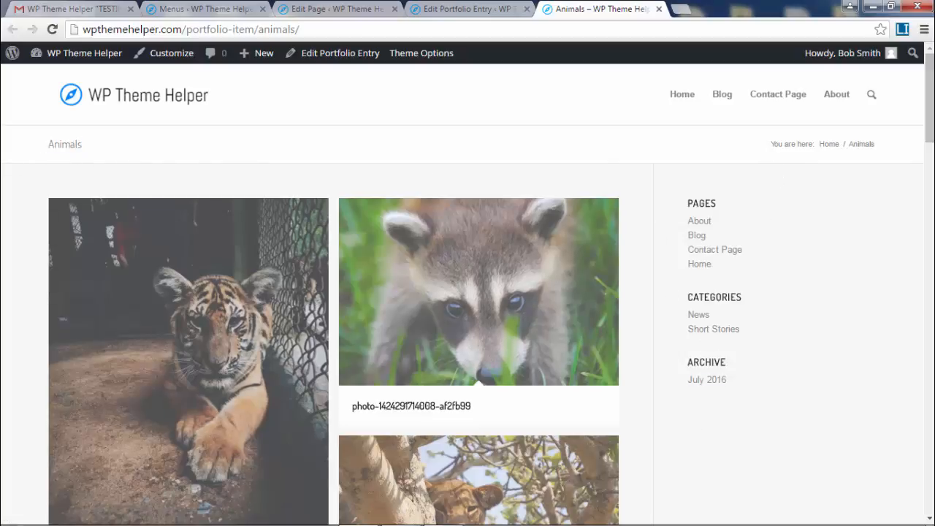
scroll(567, 192, down, 2)
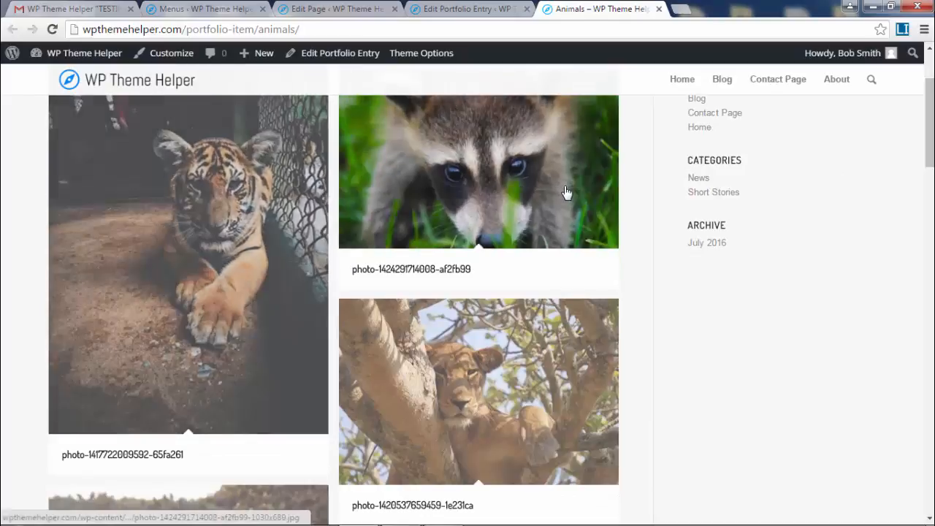
scroll(567, 192, up, 1)
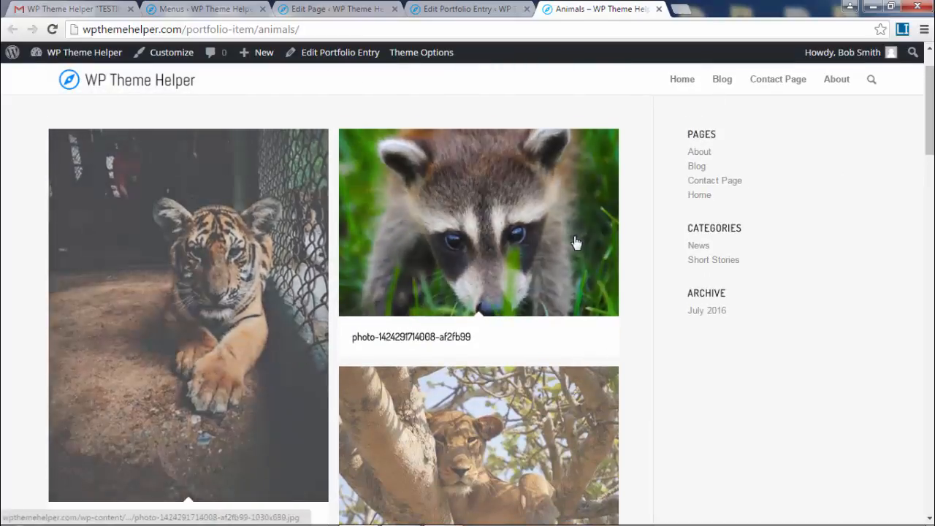
scroll(828, 198, down, 1)
scroll(828, 198, up, 2)
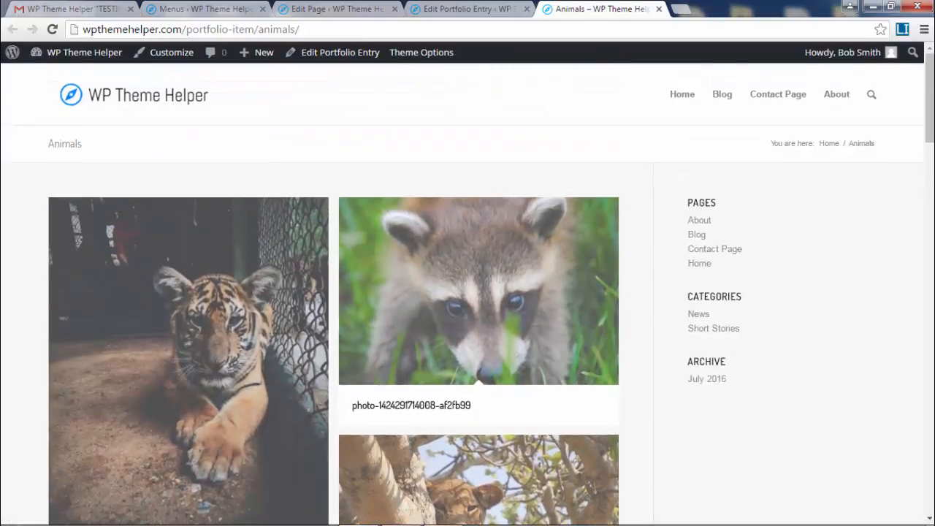
Return to the Animals entry editor, set its page layout to No Sidebar and update the entry
click(471, 9)
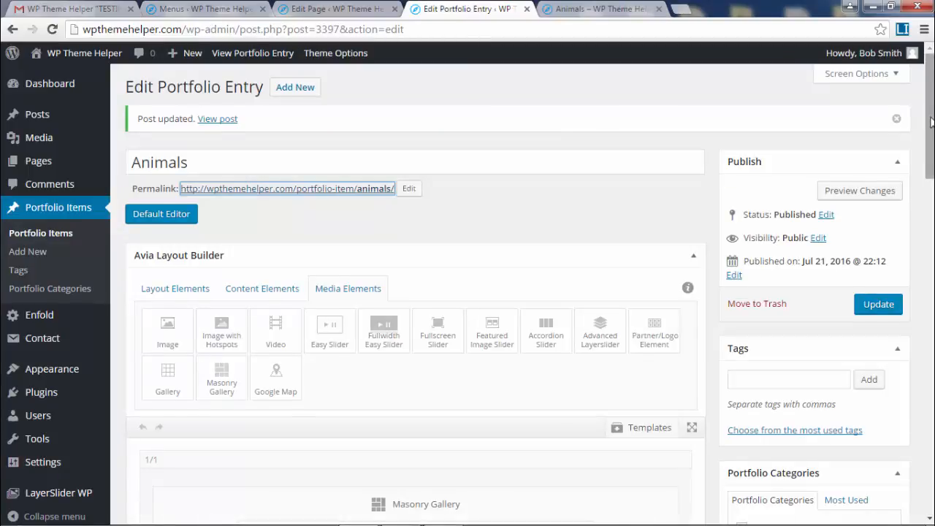
scroll(931, 123, down, 3)
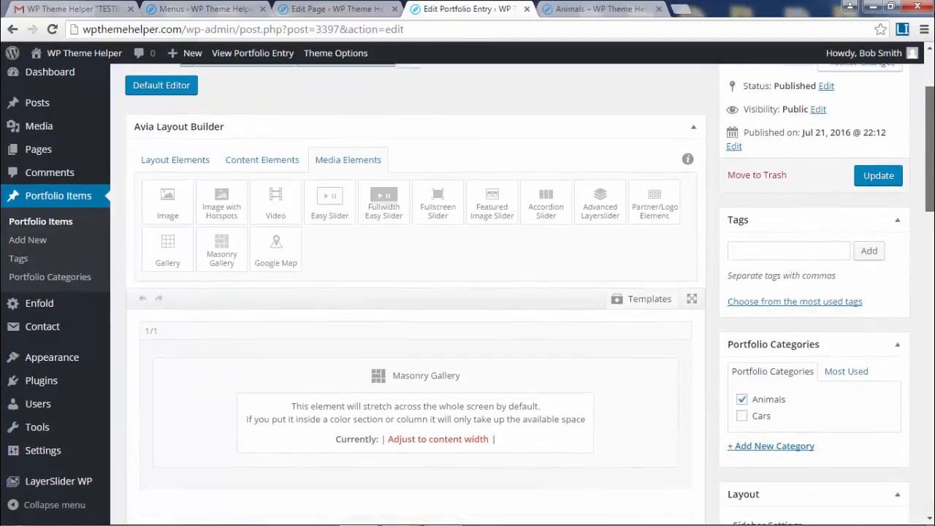
scroll(803, 241, down, 3)
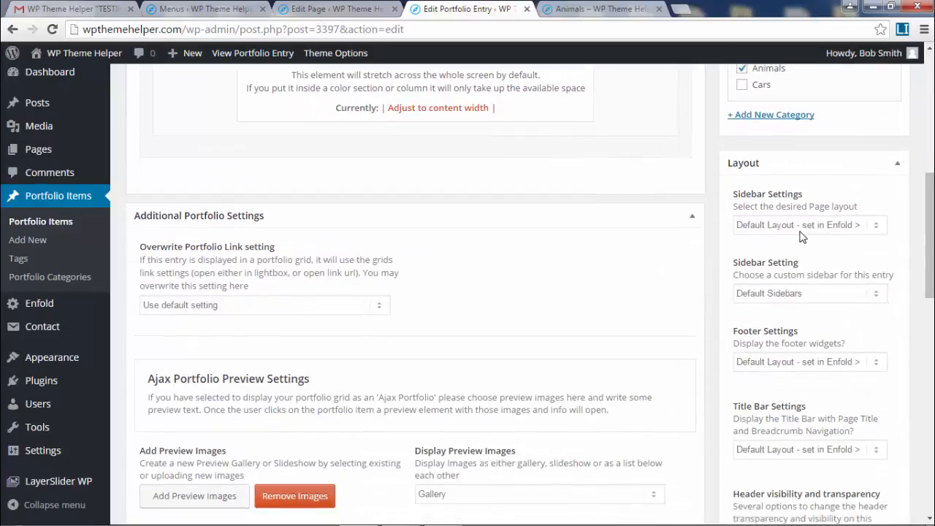
click(804, 225)
click(786, 253)
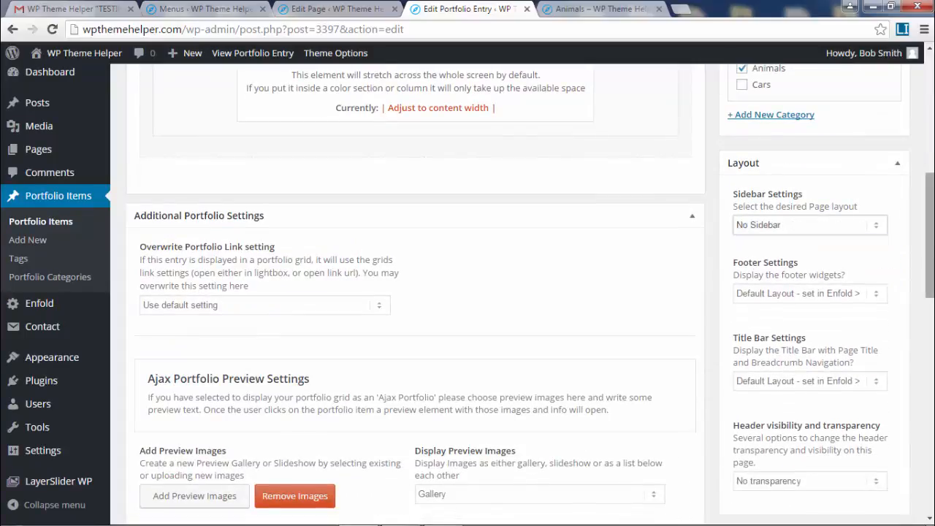
scroll(788, 263, up, 1)
scroll(804, 292, up, 4)
click(878, 246)
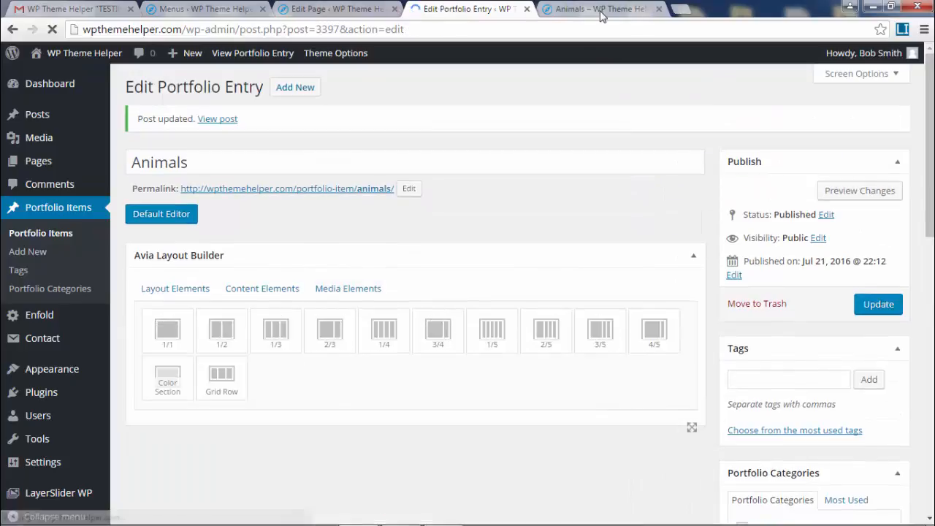
Reload the published Animals page and check how the gallery is laid out across the page width
click(596, 9)
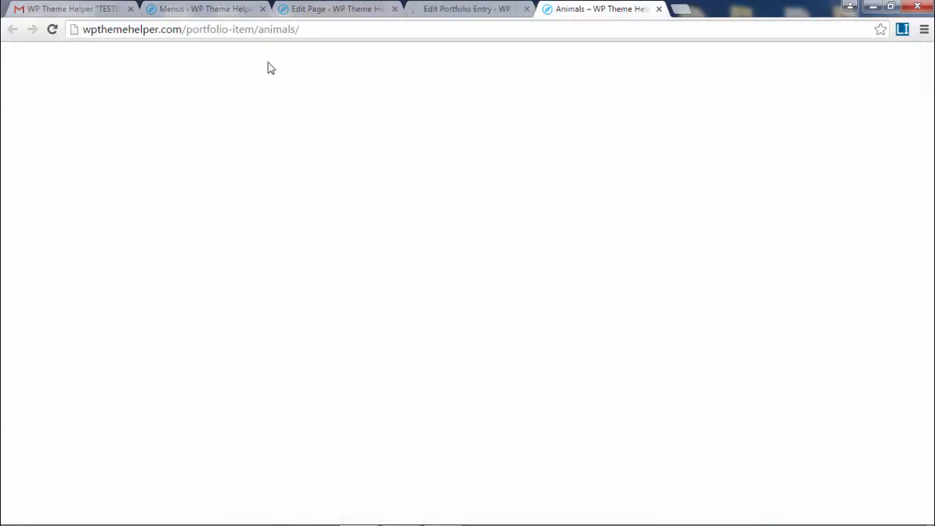
click(52, 30)
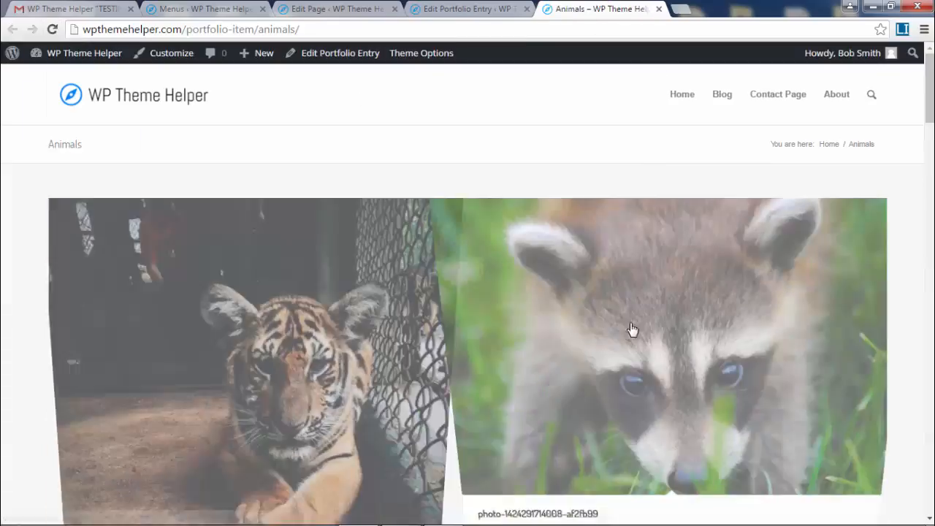
scroll(610, 261, down, 7)
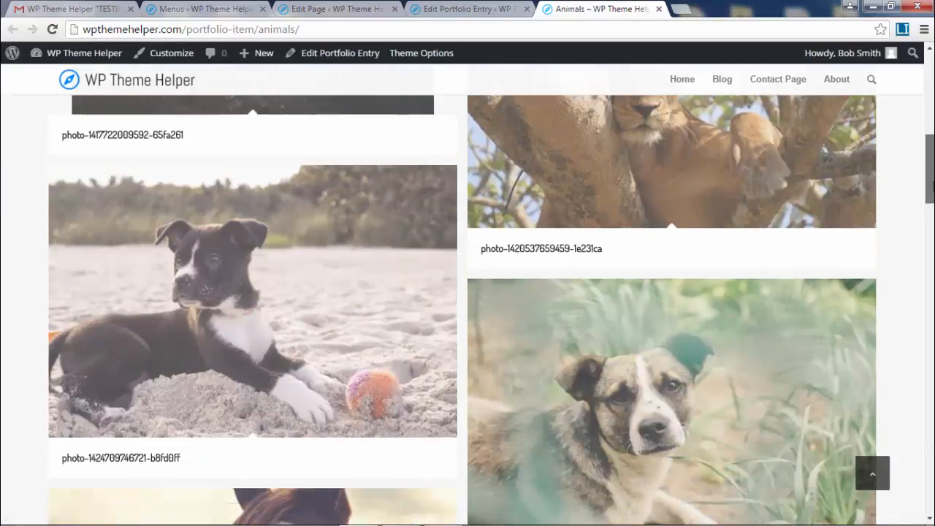
scroll(610, 261, up, 5)
scroll(629, 322, up, 2)
Limit the Animals entry's Masonry Gallery to 10 images per page, save the element and update the entry
click(459, 9)
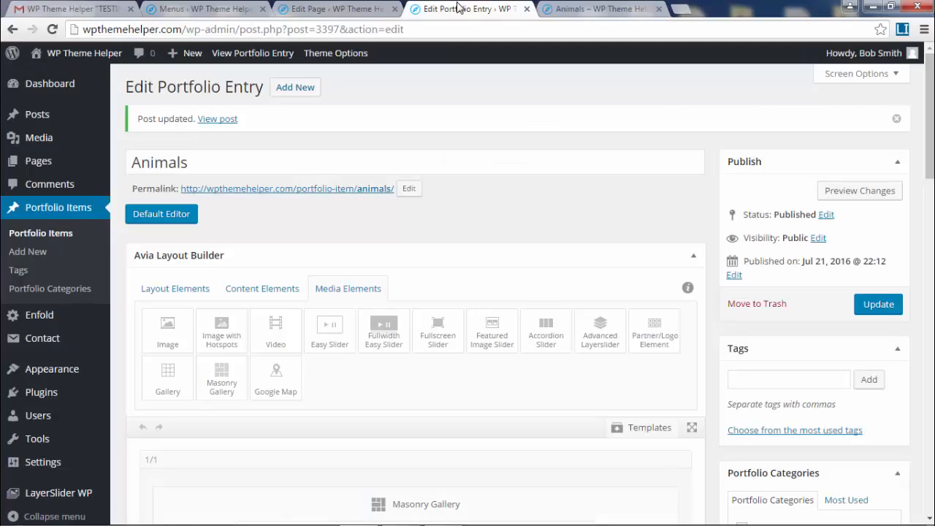
scroll(538, 339, down, 3)
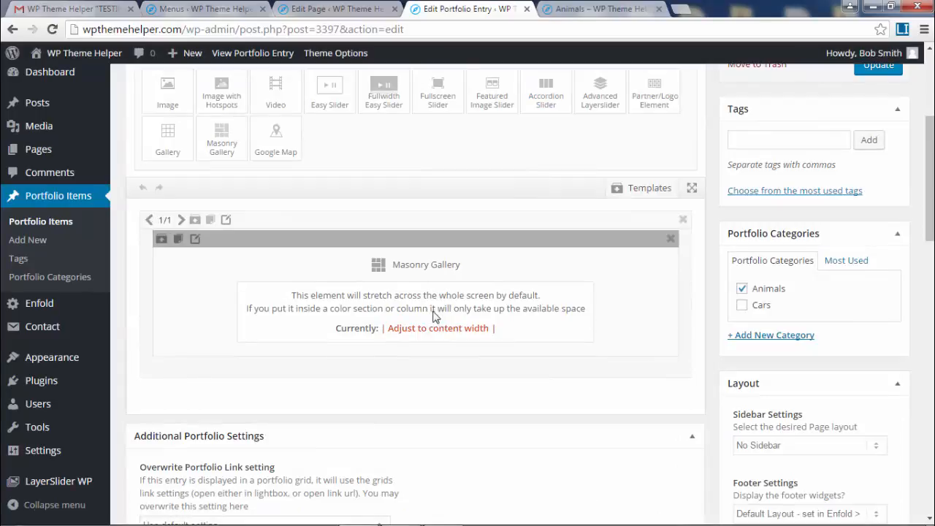
click(433, 316)
scroll(562, 349, down, 2)
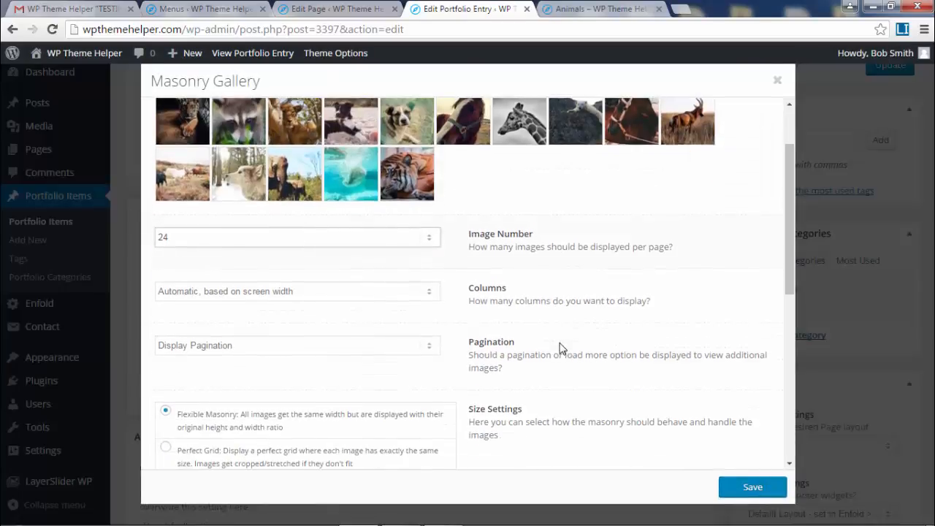
drag(475, 247, 706, 261)
click(556, 247)
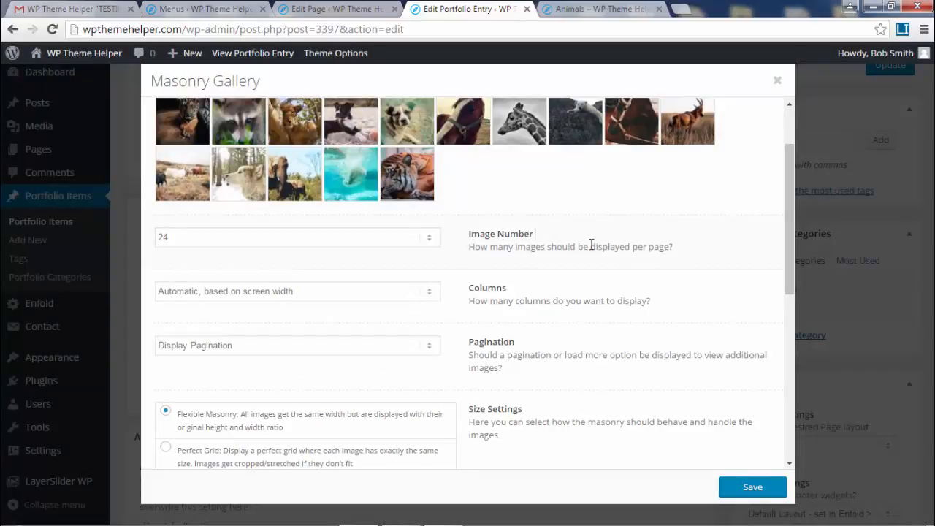
drag(469, 247, 680, 248)
click(662, 252)
click(377, 241)
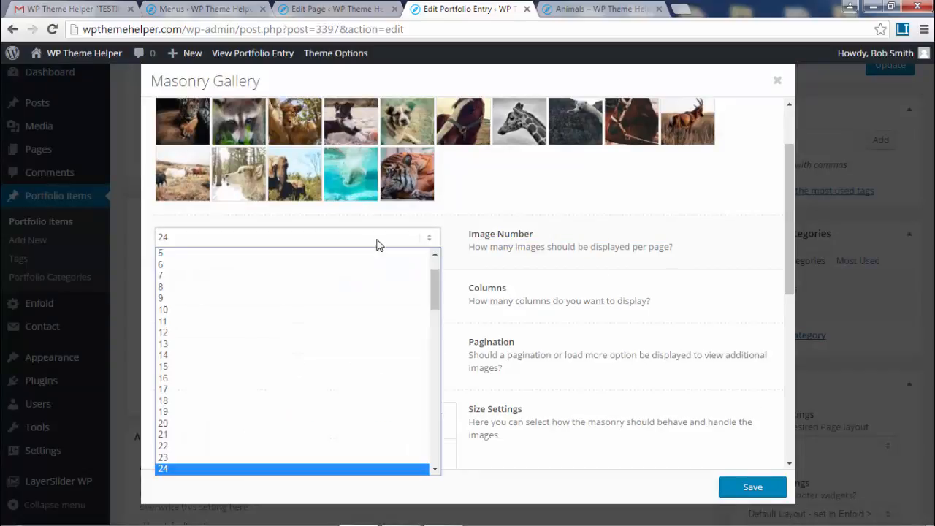
click(250, 316)
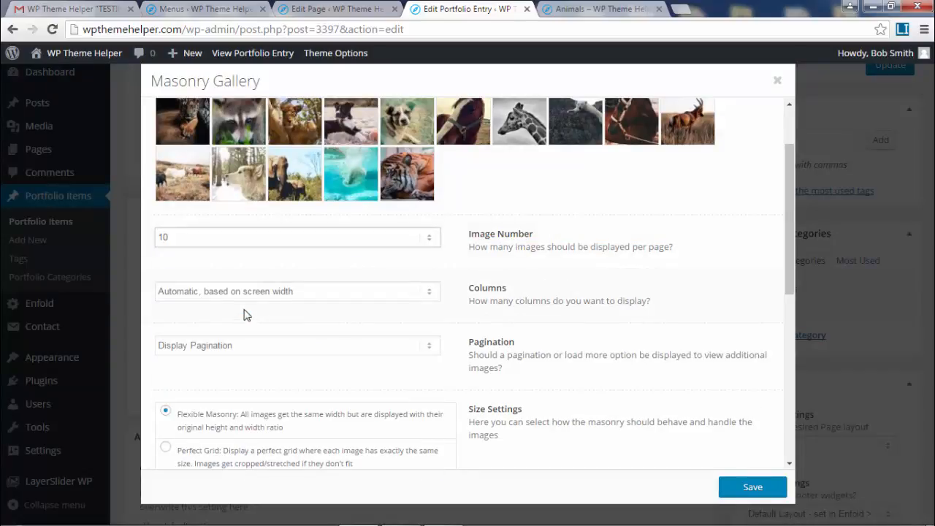
click(751, 489)
click(880, 73)
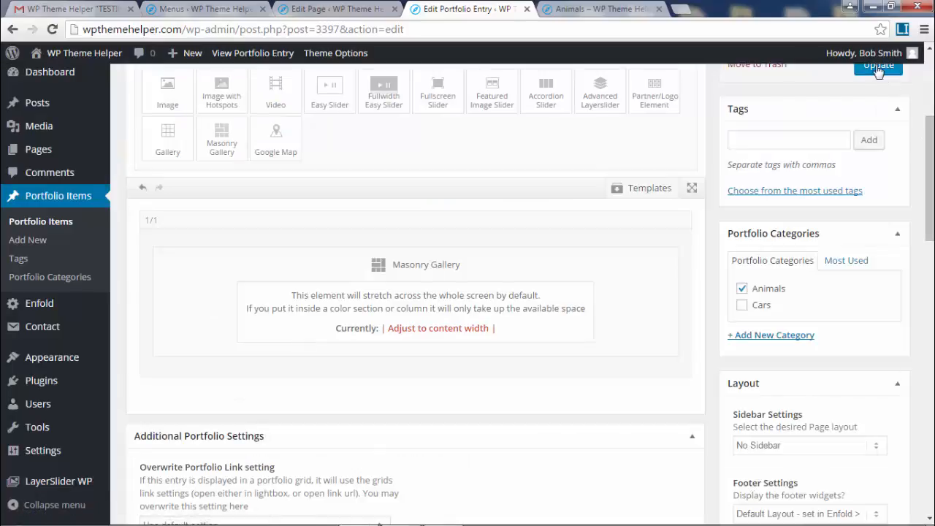
Reload the published Animals page, check the gallery pagination and its second page of photos, and return to the entry editor
click(596, 12)
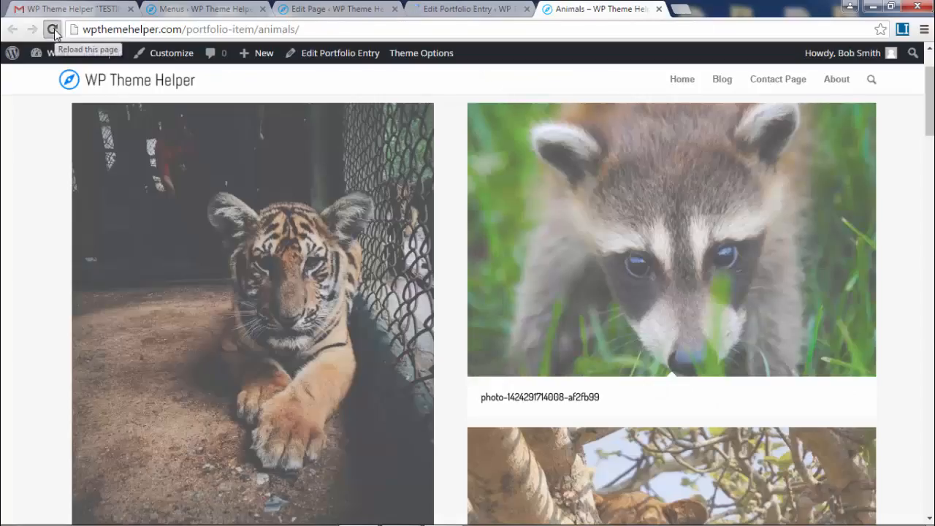
click(52, 30)
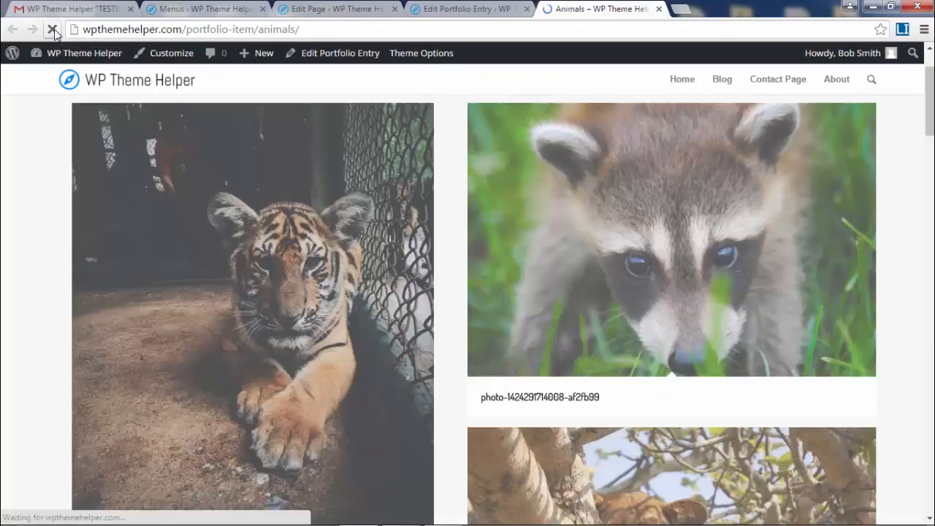
scroll(438, 178, down, 7)
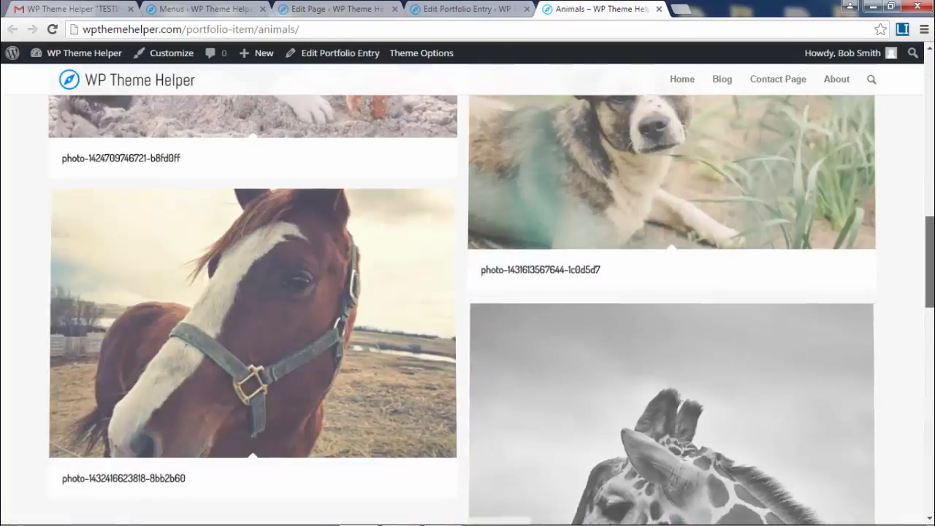
scroll(304, 239, down, 5)
scroll(98, 234, up, 2)
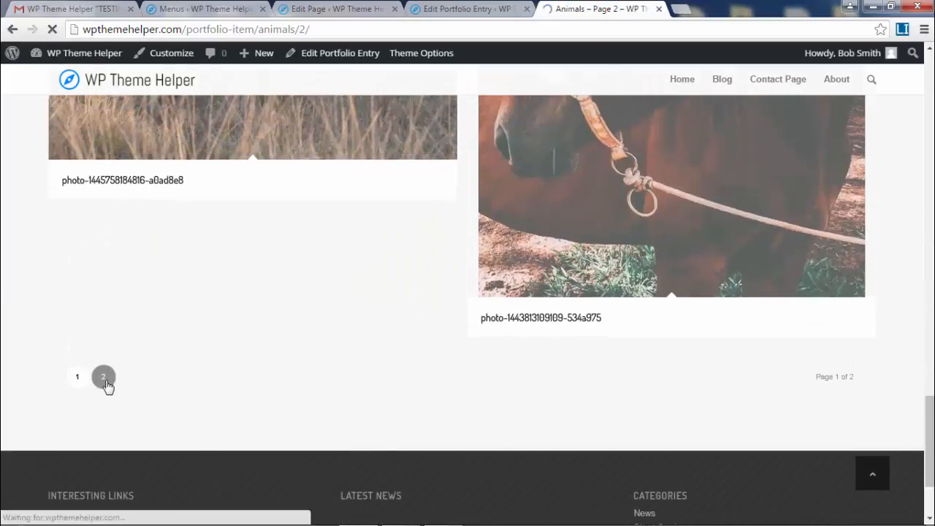
scroll(467, 293, down, 10)
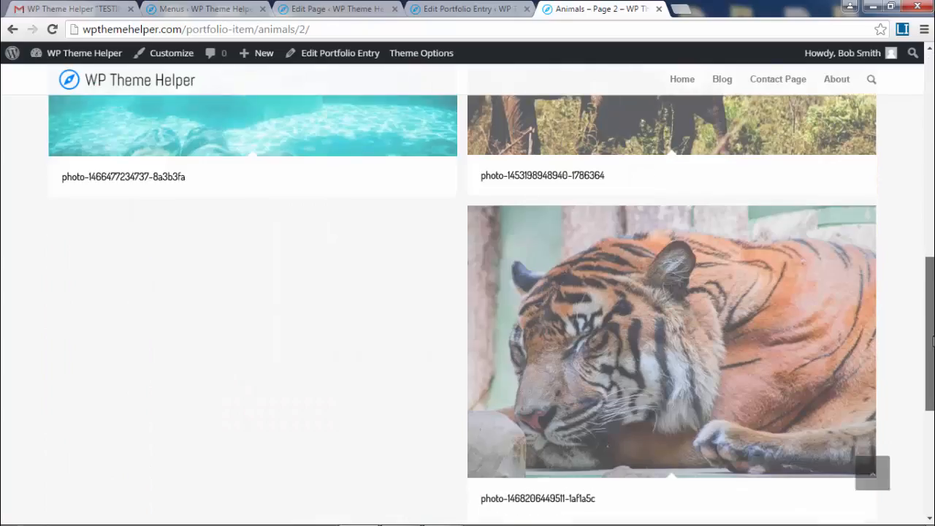
scroll(468, 292, up, 10)
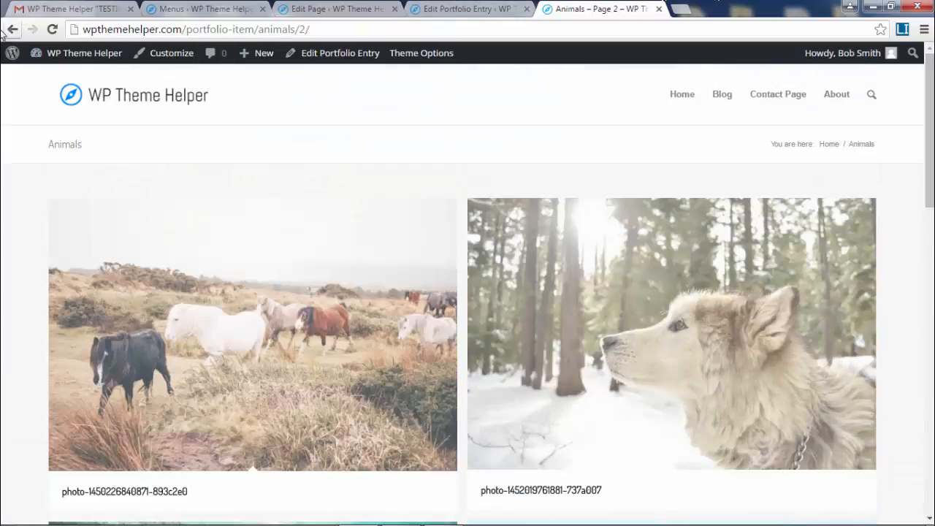
click(449, 9)
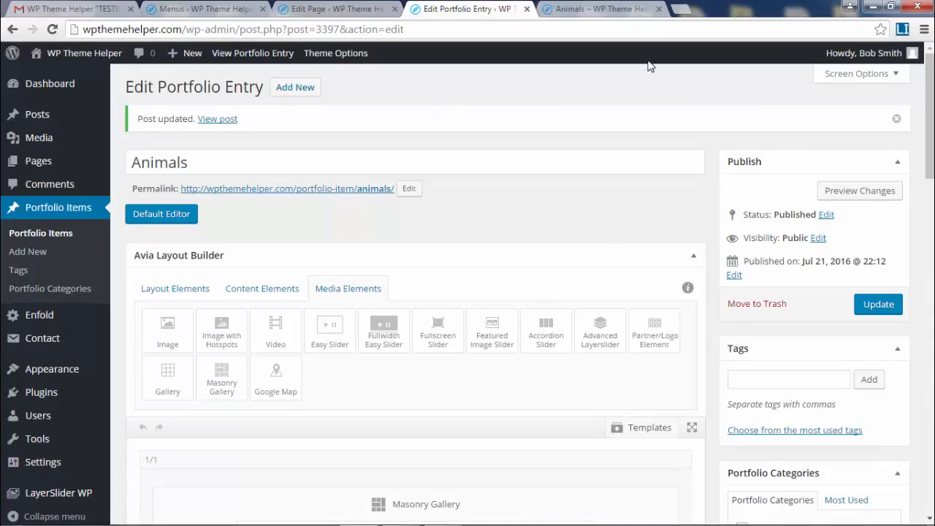
Open the Animals entry's Masonry Gallery element and set its image number to 30 per page
scroll(385, 290, down, 3)
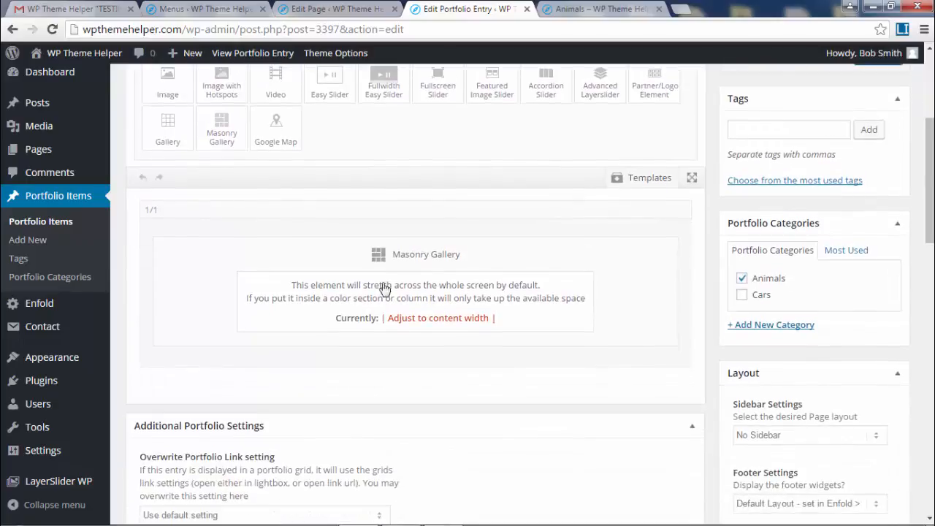
click(415, 282)
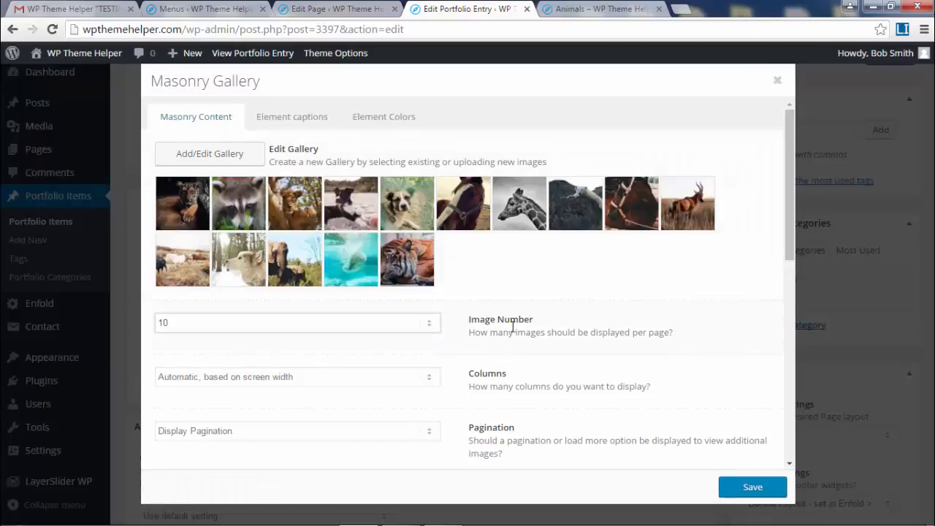
scroll(475, 292, down, 2)
click(372, 254)
scroll(351, 307, down, 3)
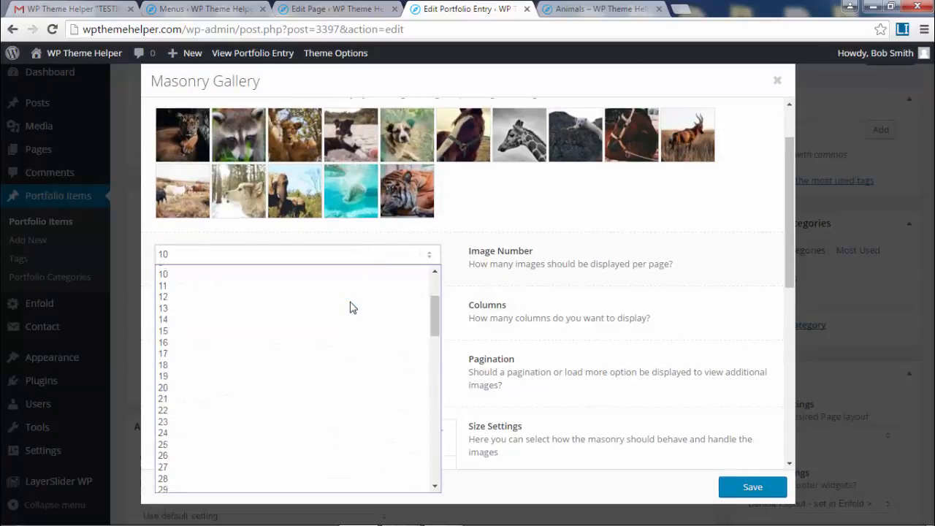
scroll(353, 308, down, 5)
scroll(317, 328, up, 2)
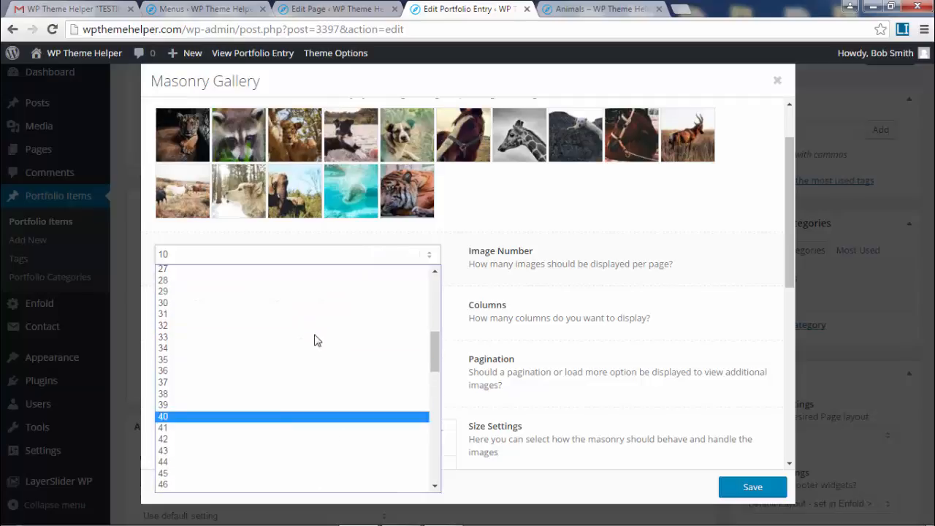
click(299, 302)
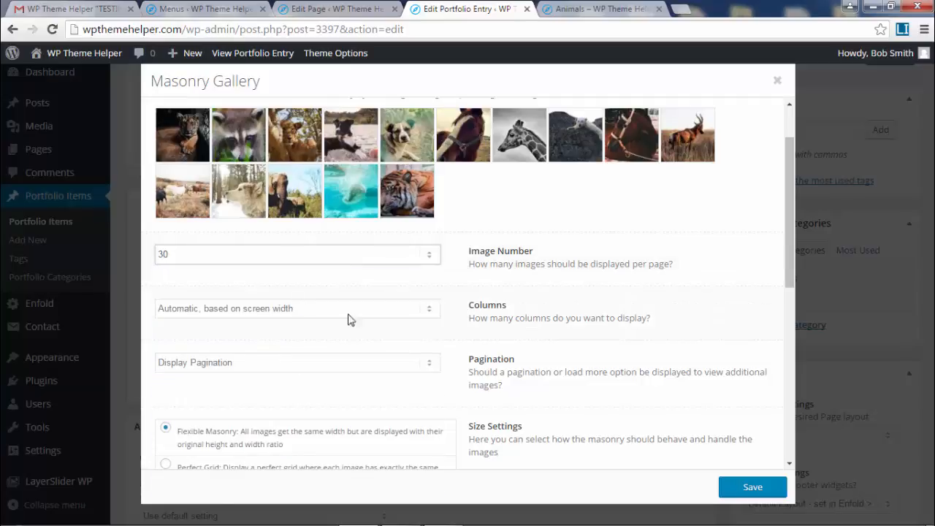
Try the Display "Load More" Button option for the gallery's pagination and switch back to Display Pagination
scroll(585, 370, down, 2)
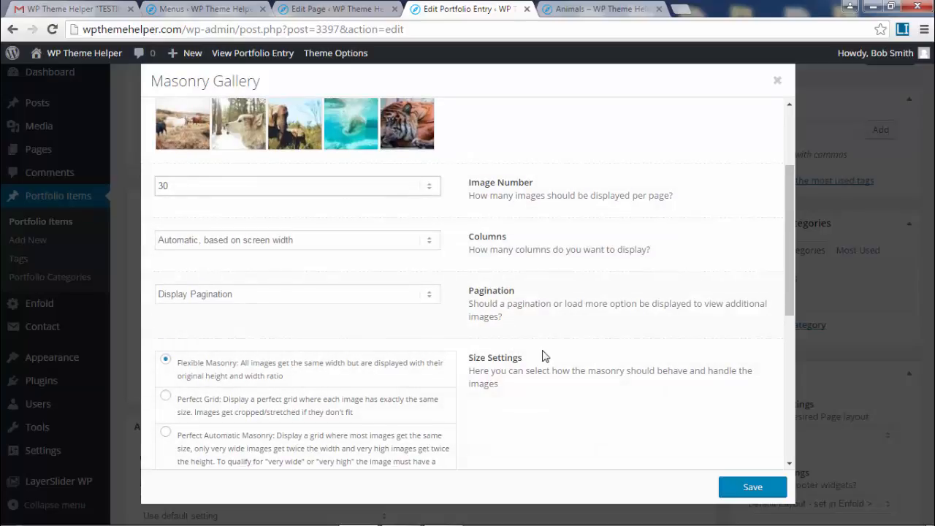
scroll(543, 356, down, 2)
click(290, 209)
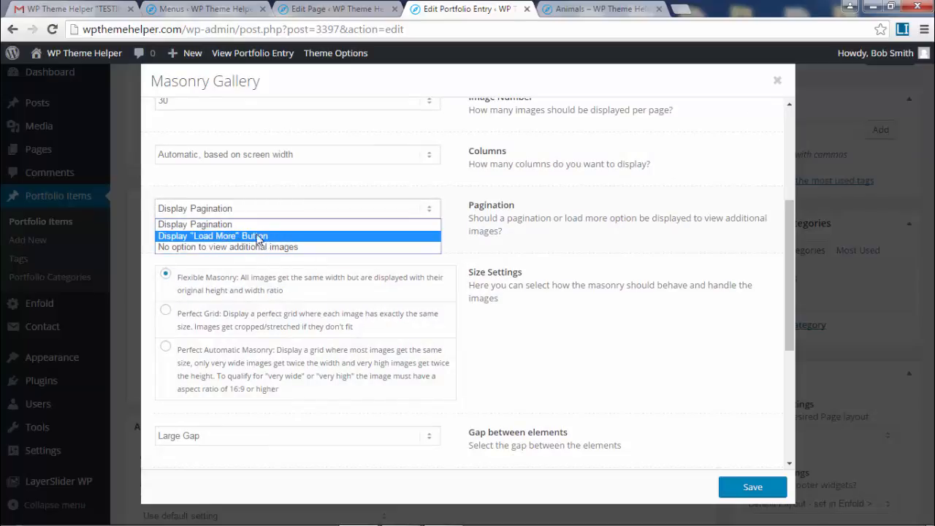
click(207, 236)
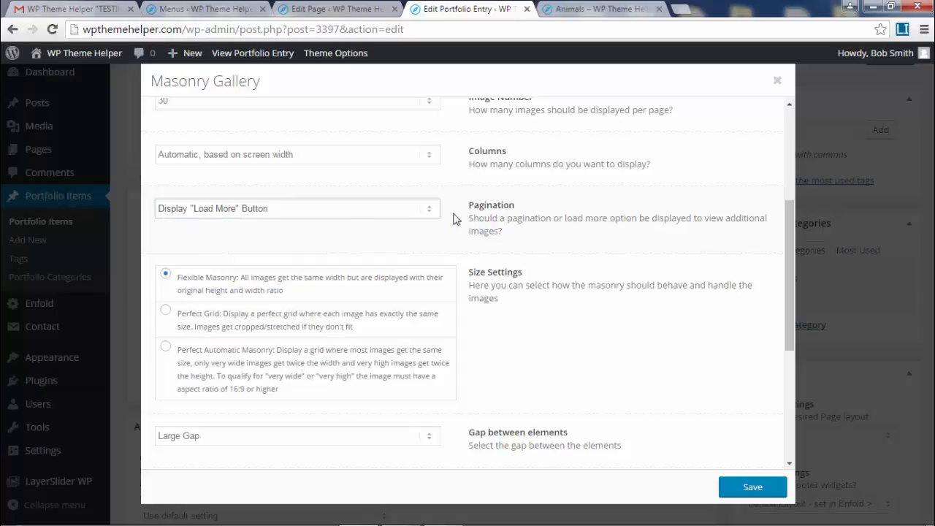
click(291, 209)
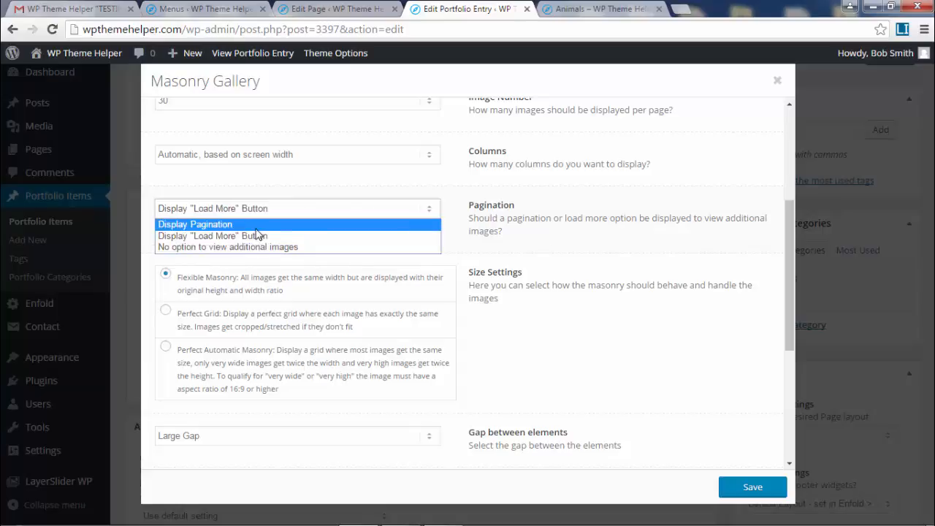
click(249, 225)
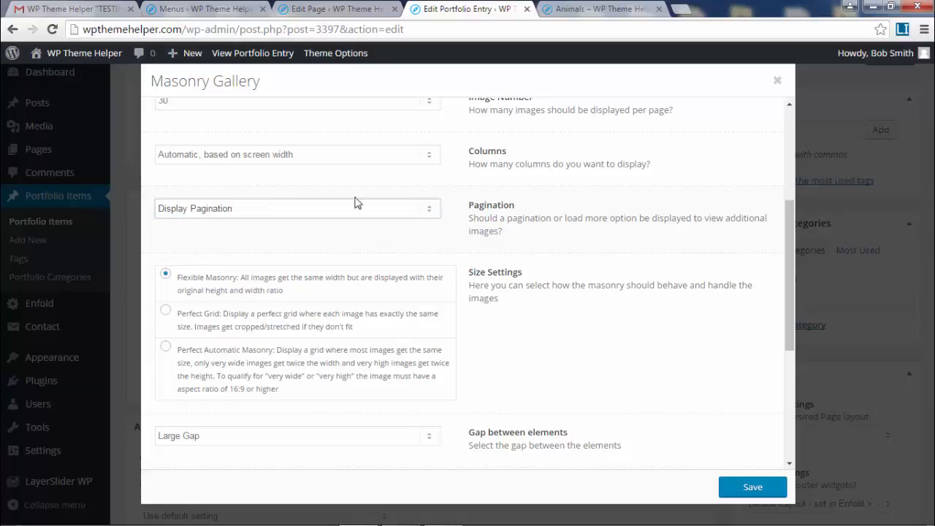
Set the Masonry Gallery's image number back to 10 per page, save the element and update the Animals entry
scroll(431, 158, up, 3)
click(266, 211)
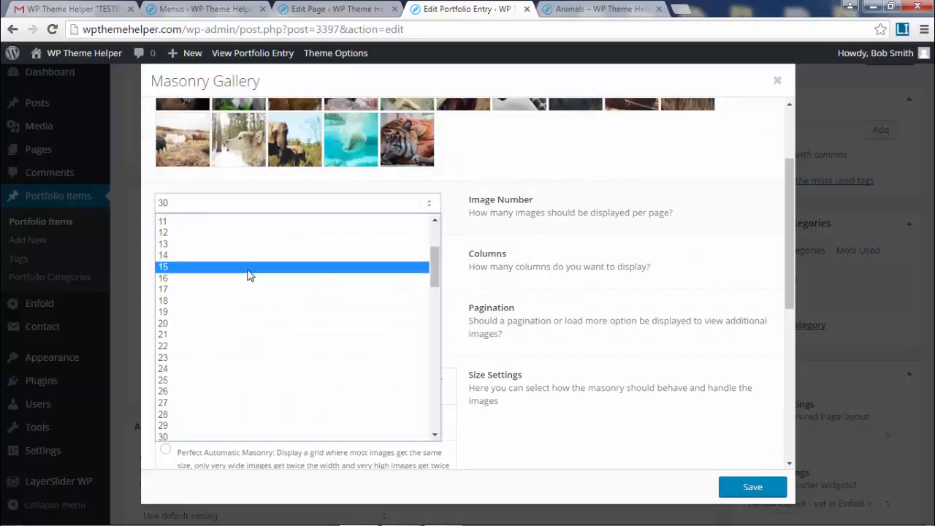
scroll(250, 292, up, 3)
click(221, 314)
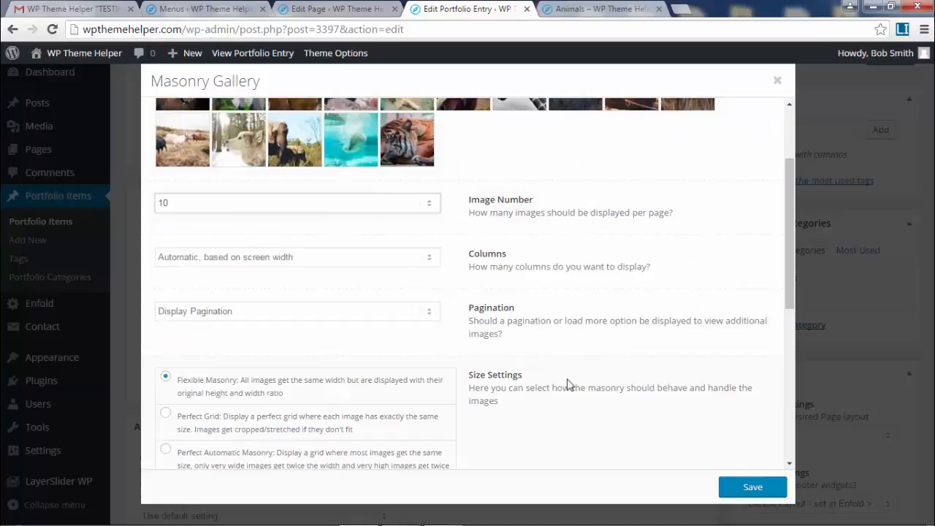
click(742, 479)
scroll(899, 212, up, 2)
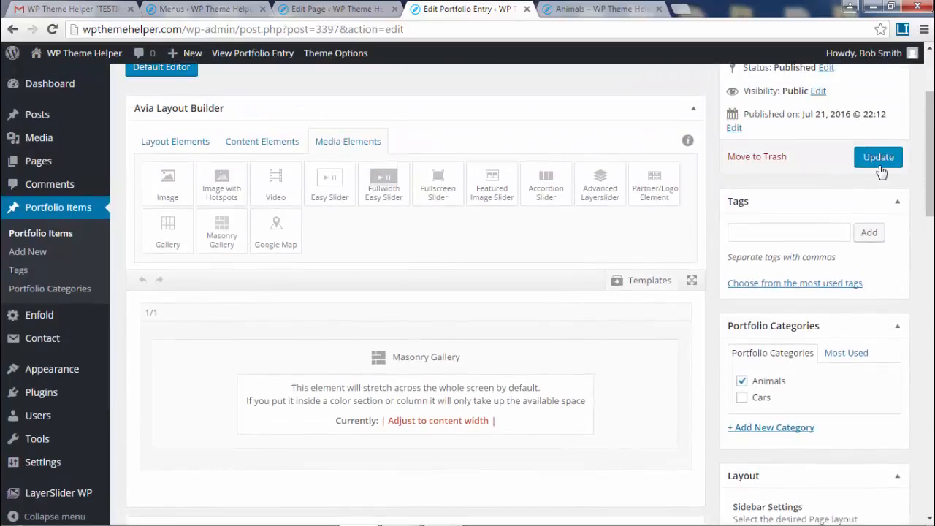
click(880, 165)
Reload the published Animals page and examine the pagination below the gallery
click(605, 9)
click(53, 30)
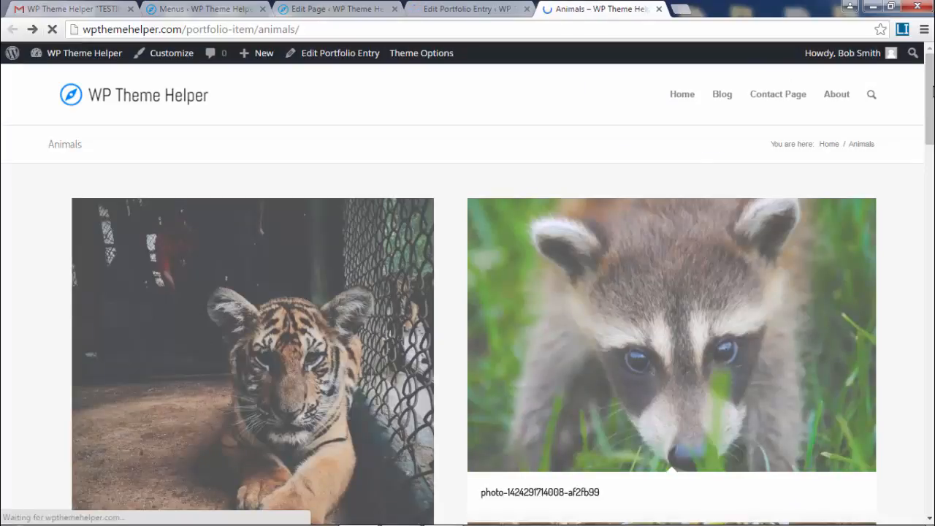
scroll(929, 453, down, 10)
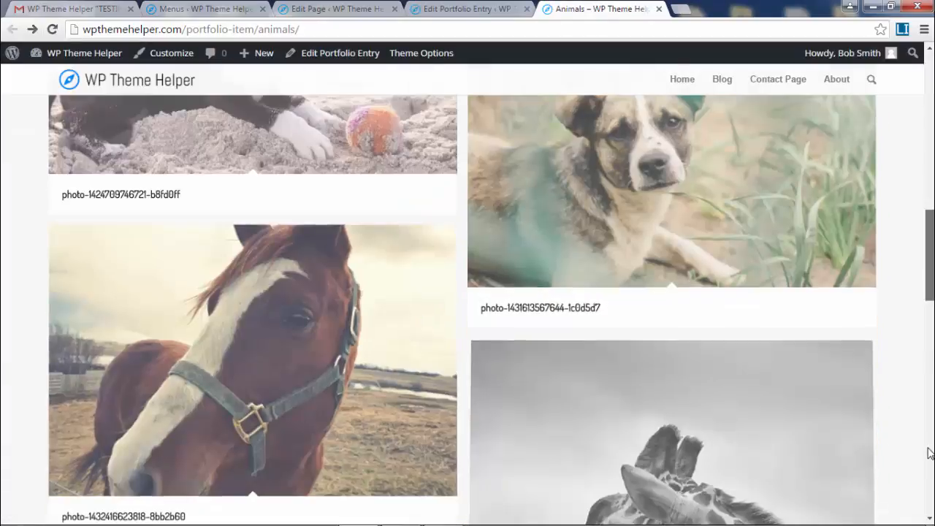
scroll(929, 453, down, 10)
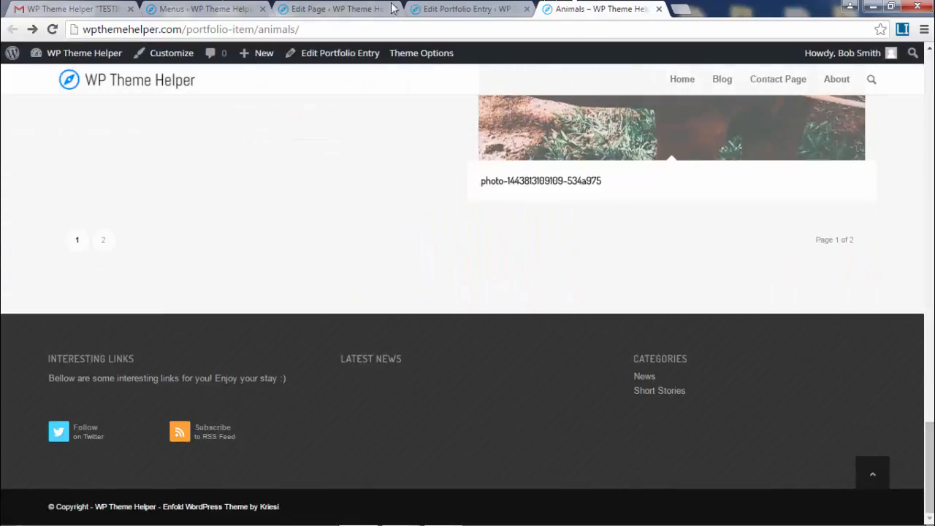
Return to the Animals entry editor, set the Masonry Gallery's pagination to Display "Load More" Button, save the element and update the entry
click(476, 12)
scroll(470, 462, down, 3)
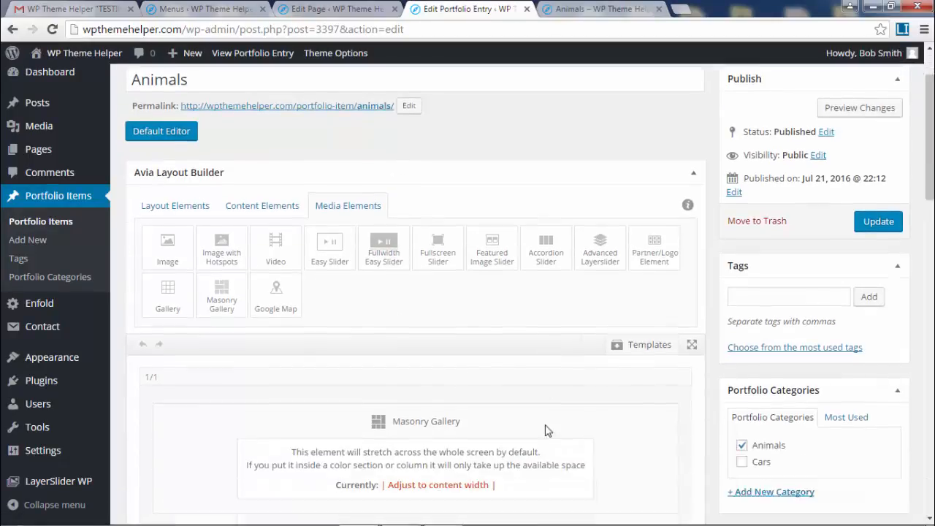
click(417, 367)
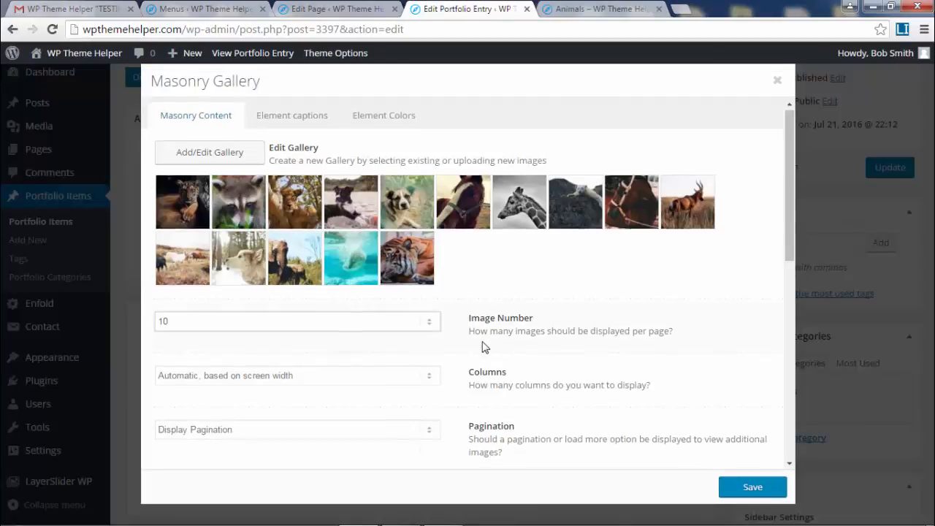
scroll(486, 348, down, 3)
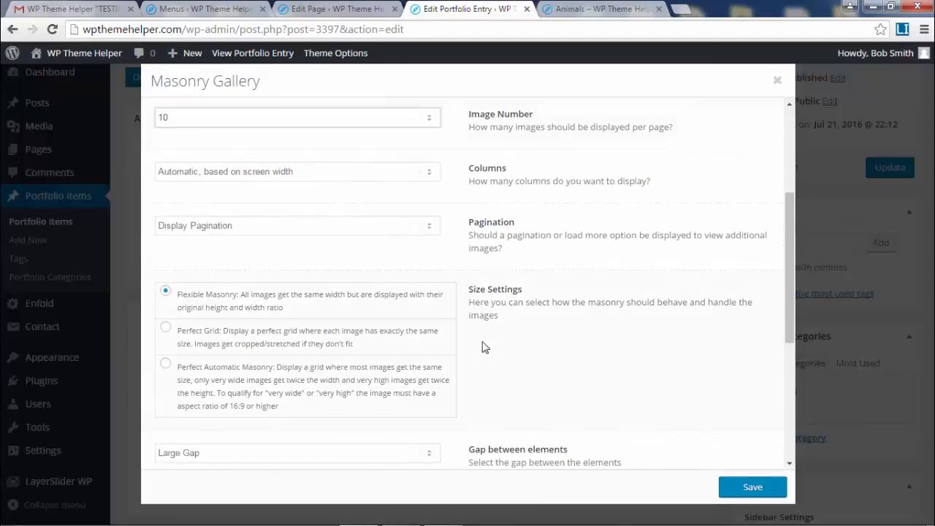
click(269, 234)
click(268, 251)
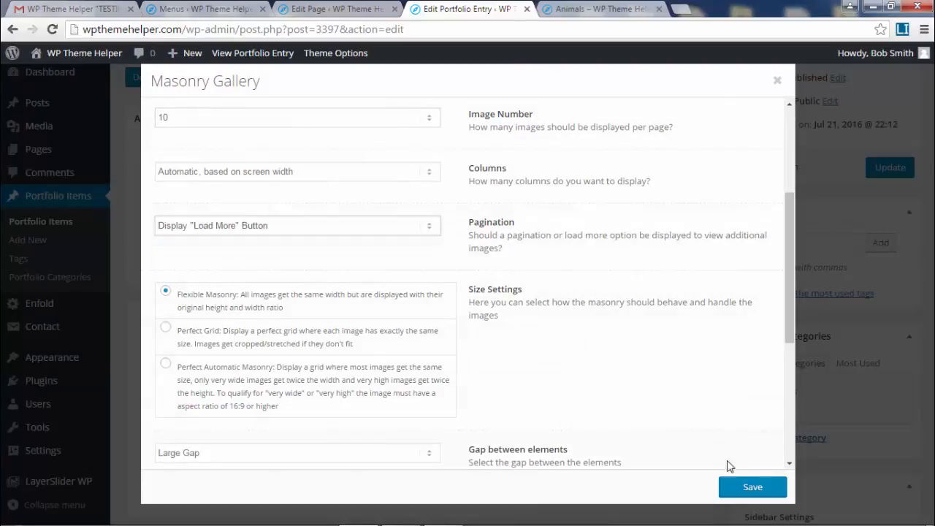
click(749, 487)
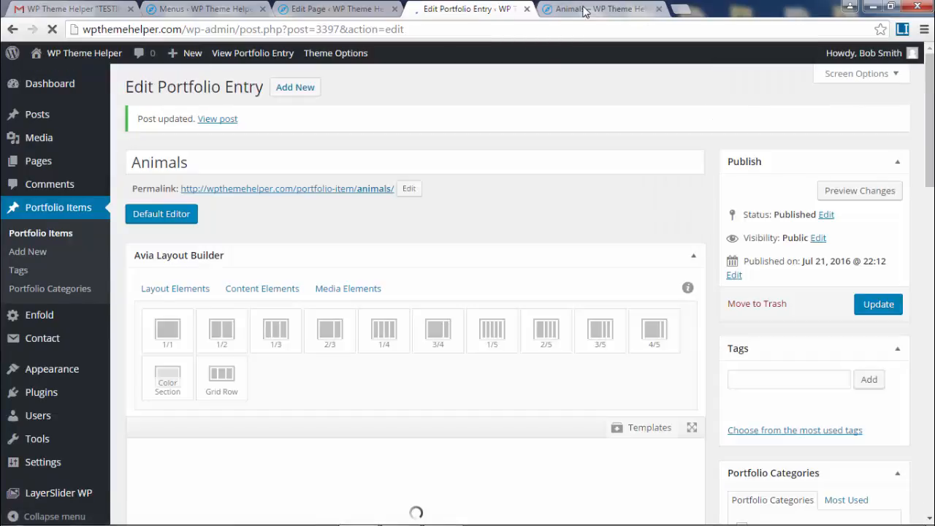
Reload the published Animals page, load more photos from the end of the gallery and review the added images
click(592, 9)
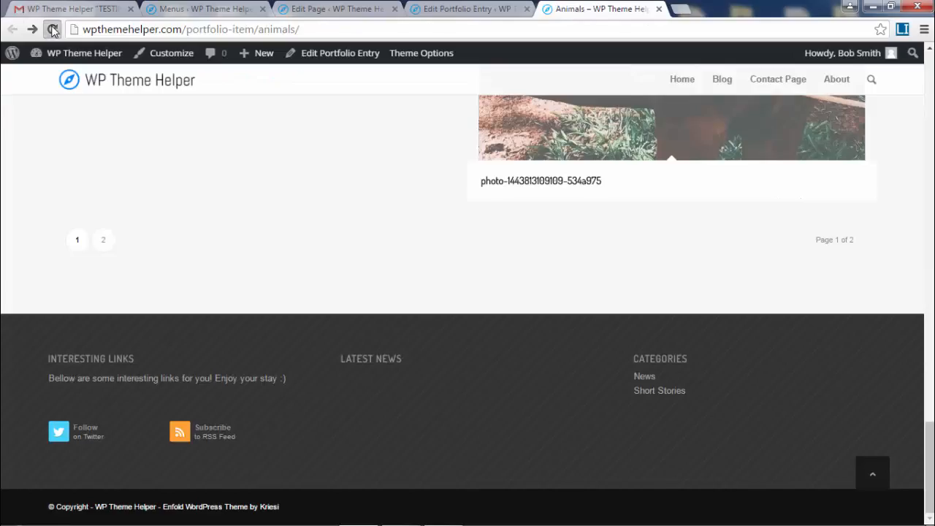
click(53, 30)
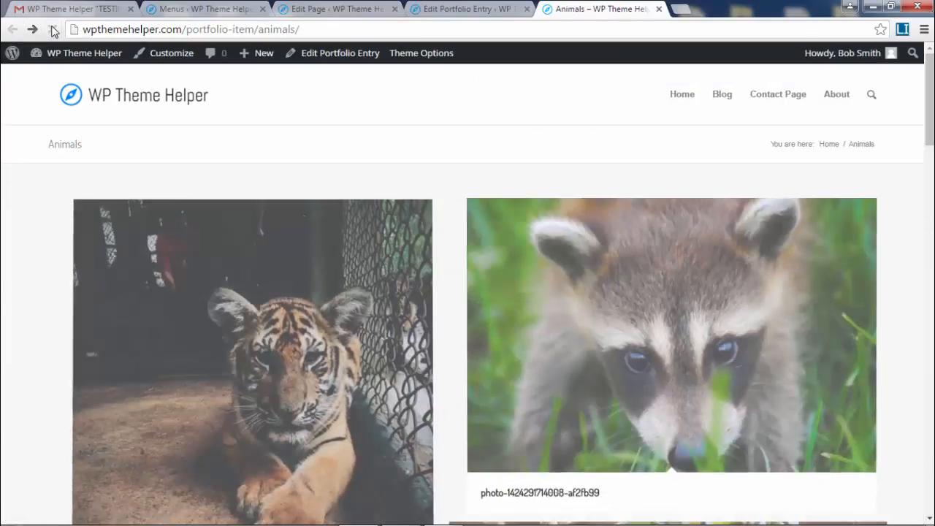
drag(930, 121, 928, 503)
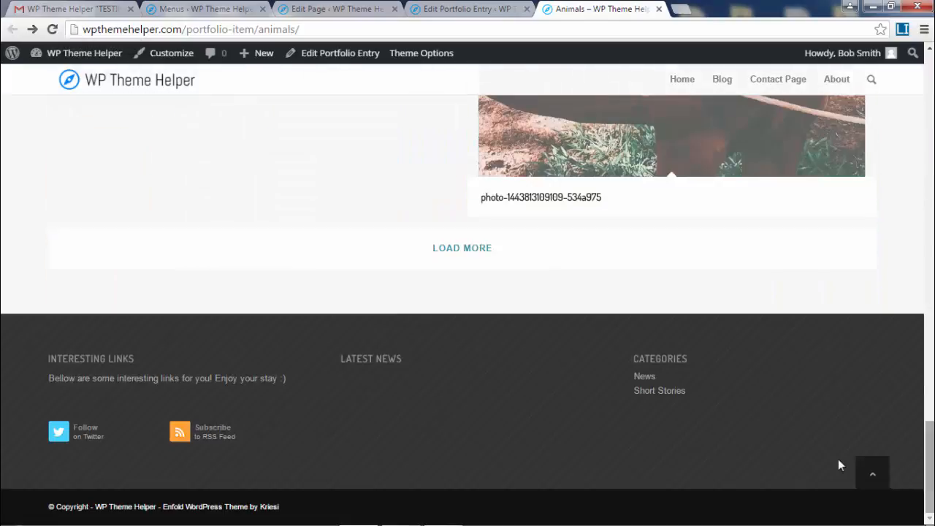
click(461, 249)
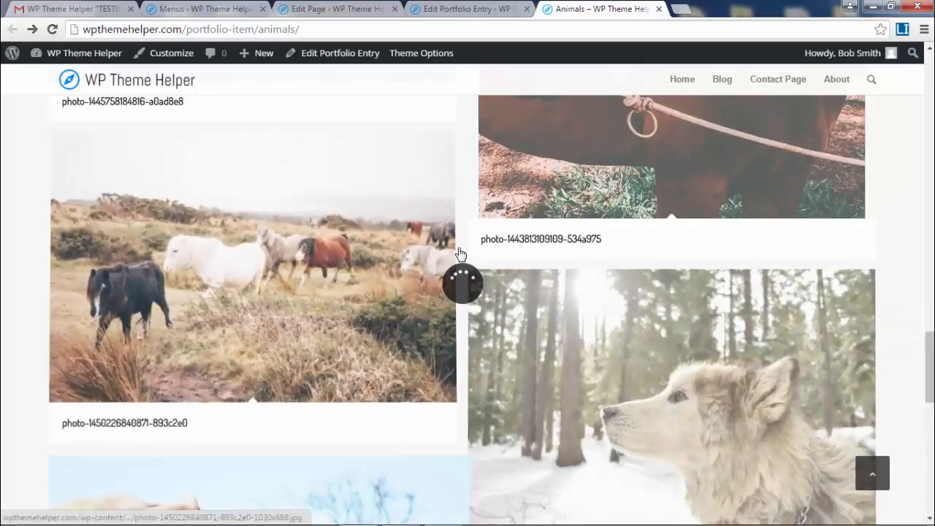
scroll(461, 254, down, 9)
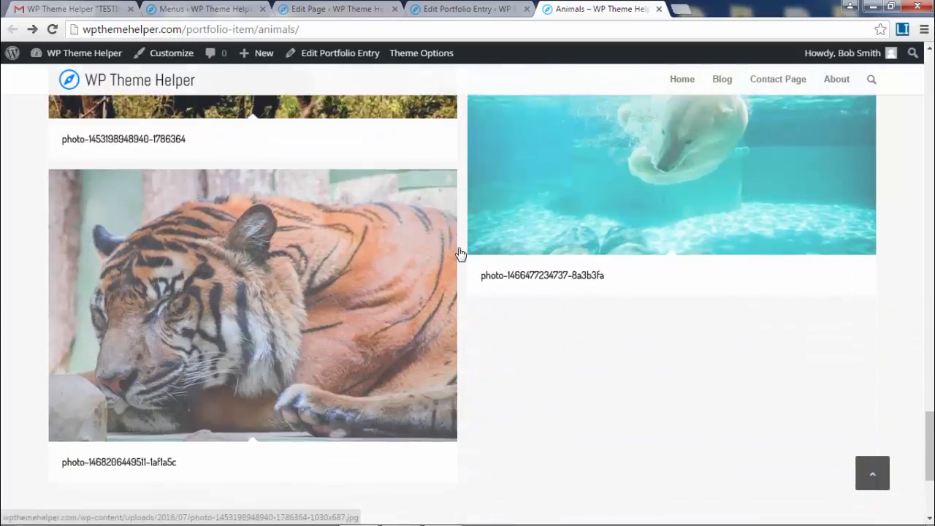
scroll(468, 263, down, 3)
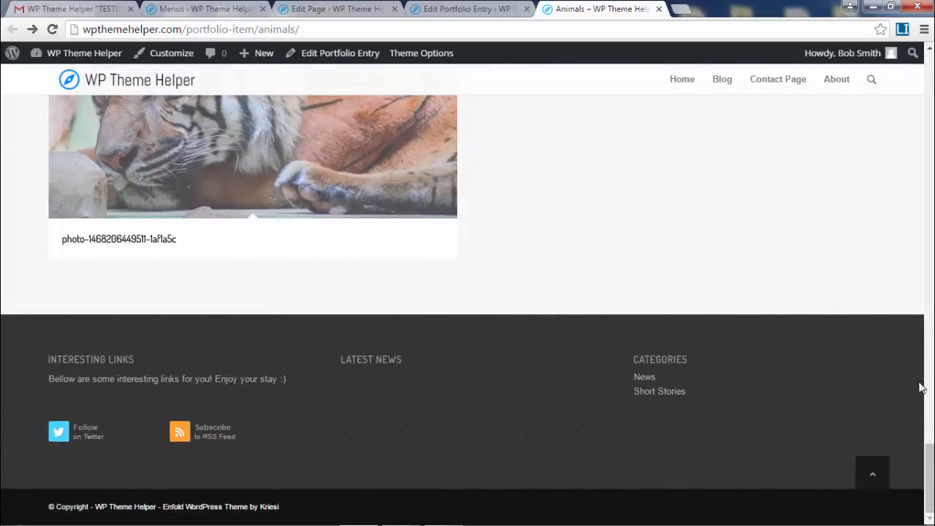
drag(929, 456, 929, 66)
Reopen the Masonry Gallery element in the Animals entry editor and set its image number to 30 per page
click(460, 9)
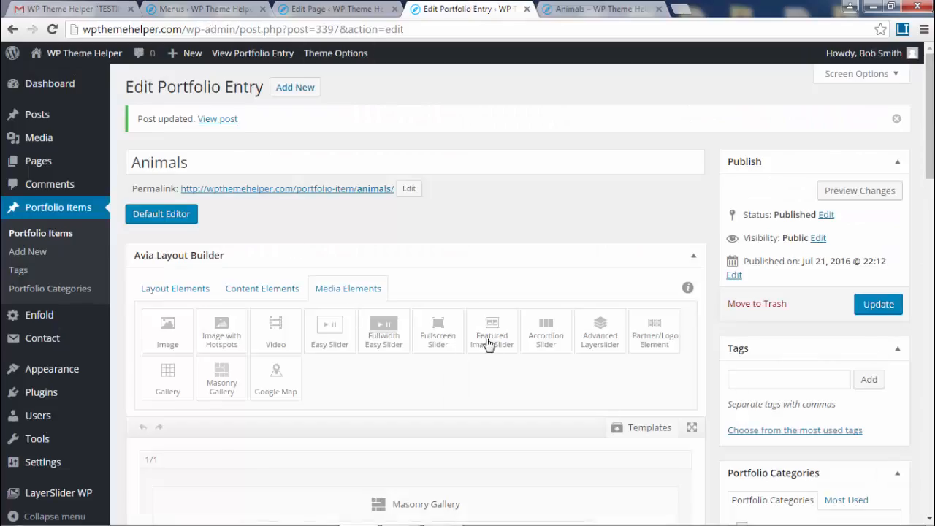
scroll(488, 343, down, 5)
click(418, 346)
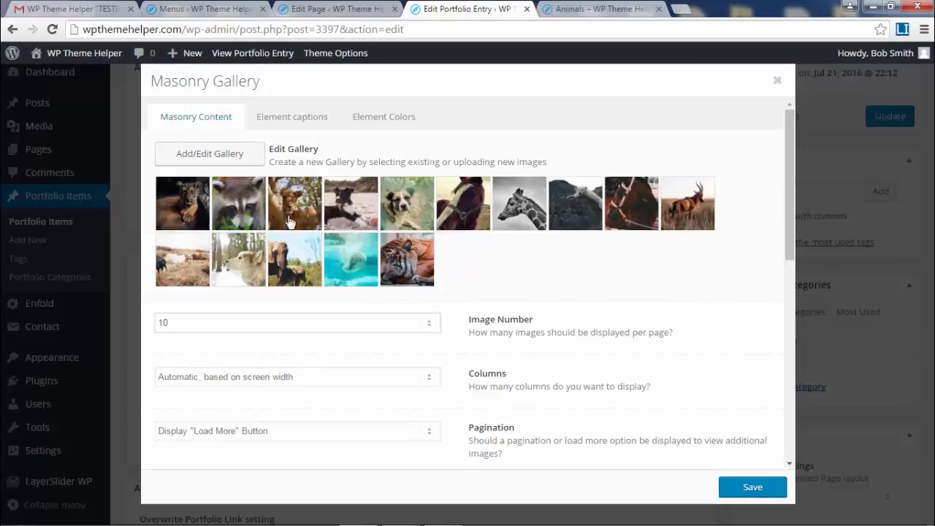
click(278, 330)
scroll(271, 274, down, 5)
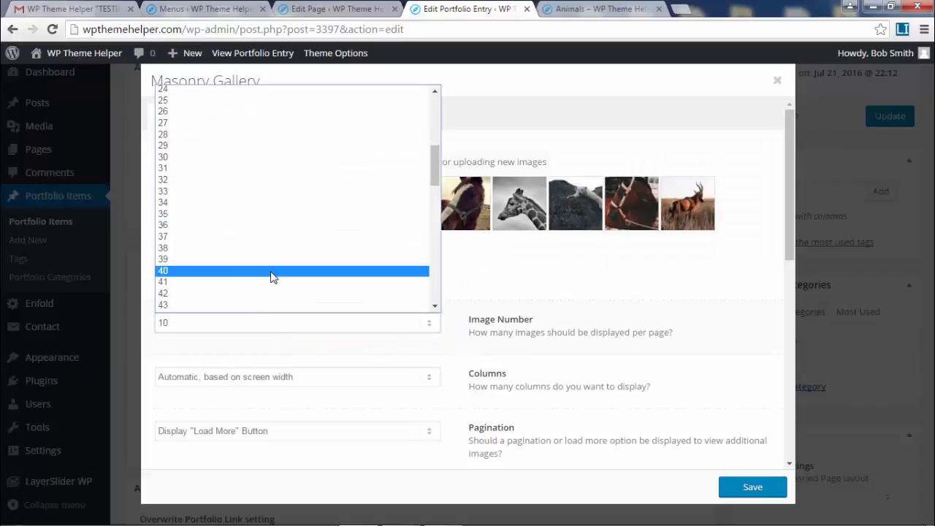
click(244, 160)
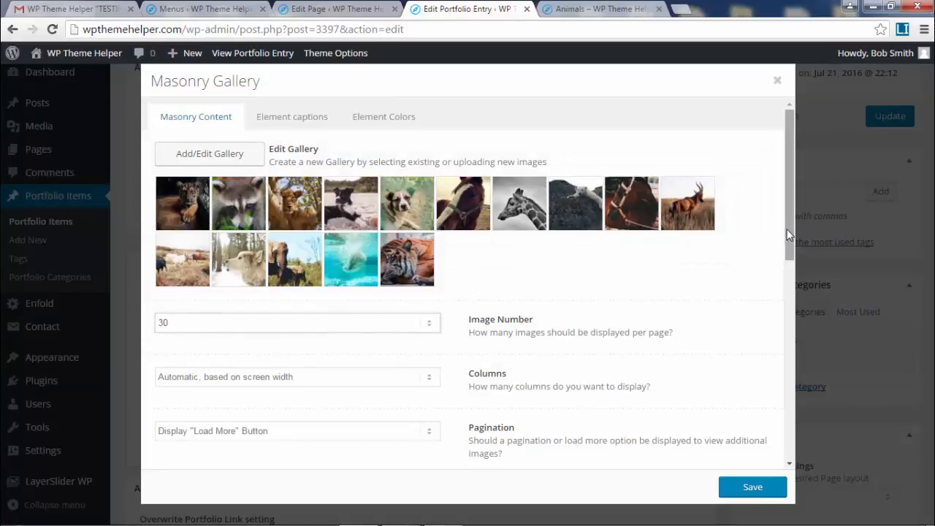
Set the Masonry Gallery's size setting to Perfect Grid and check the image overlay effect on the published Animals page
drag(787, 229, 789, 369)
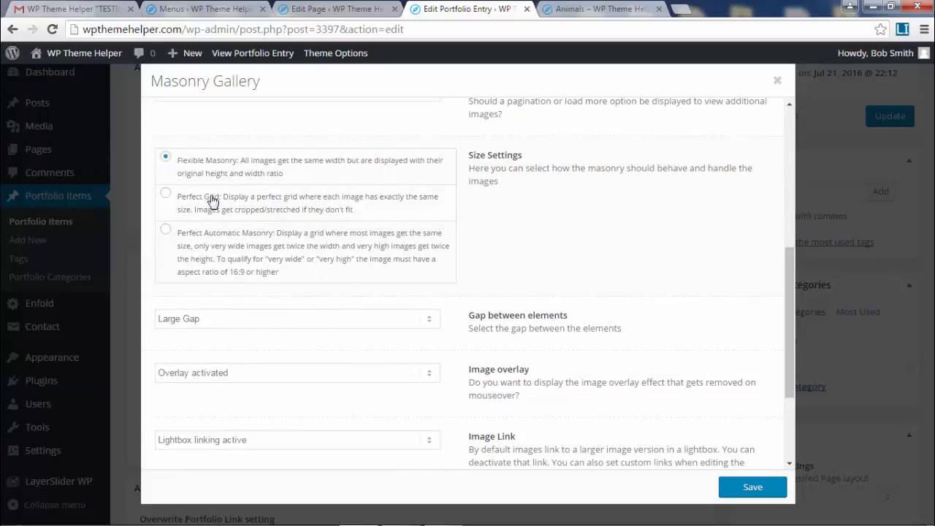
scroll(453, 376, down, 1)
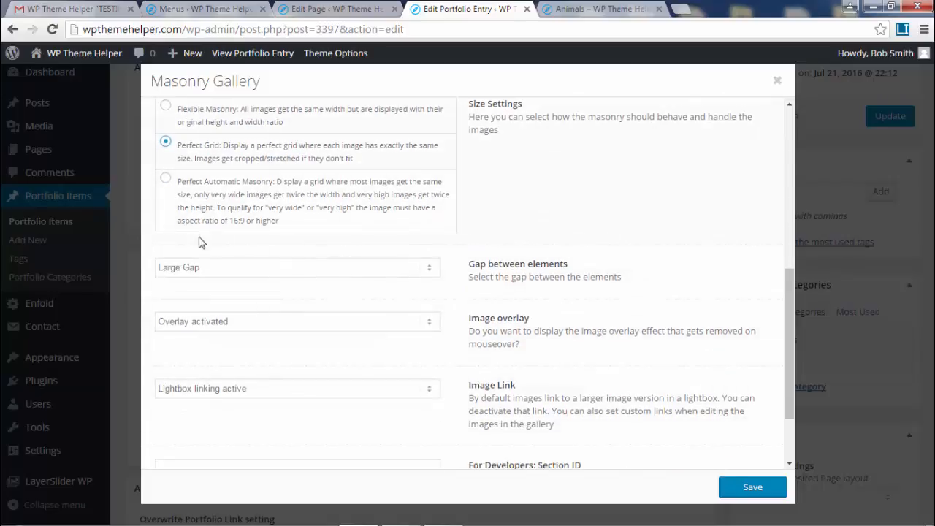
scroll(610, 348, down, 2)
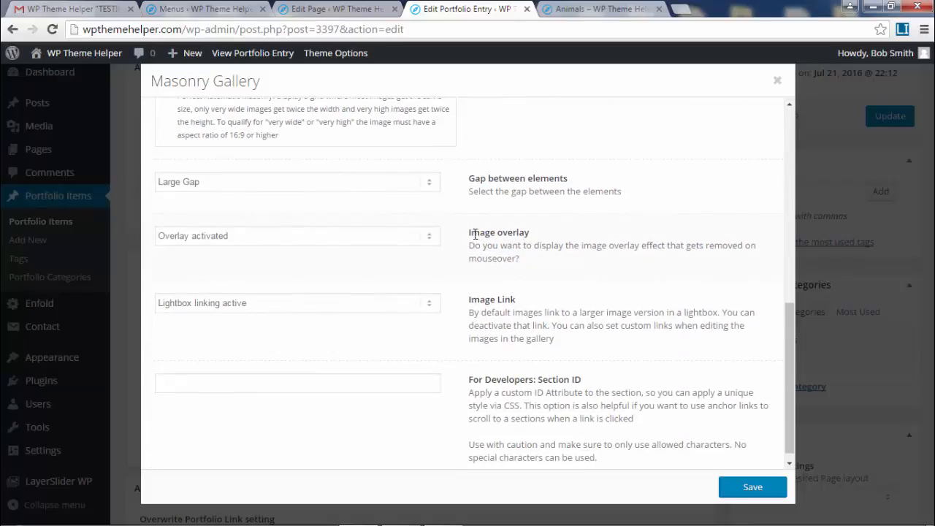
click(575, 7)
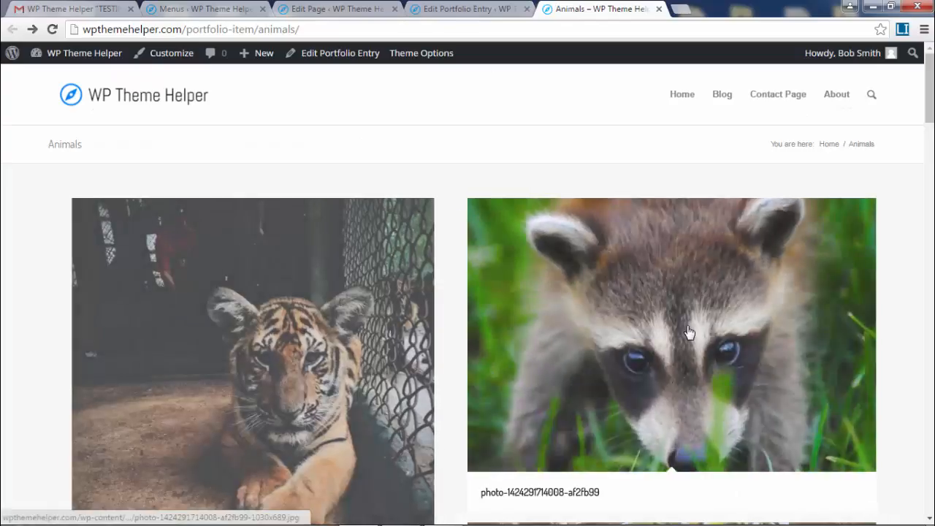
Return to the Animals entry editor and set the Masonry Gallery's image overlay to Overlay deactivated
click(478, 6)
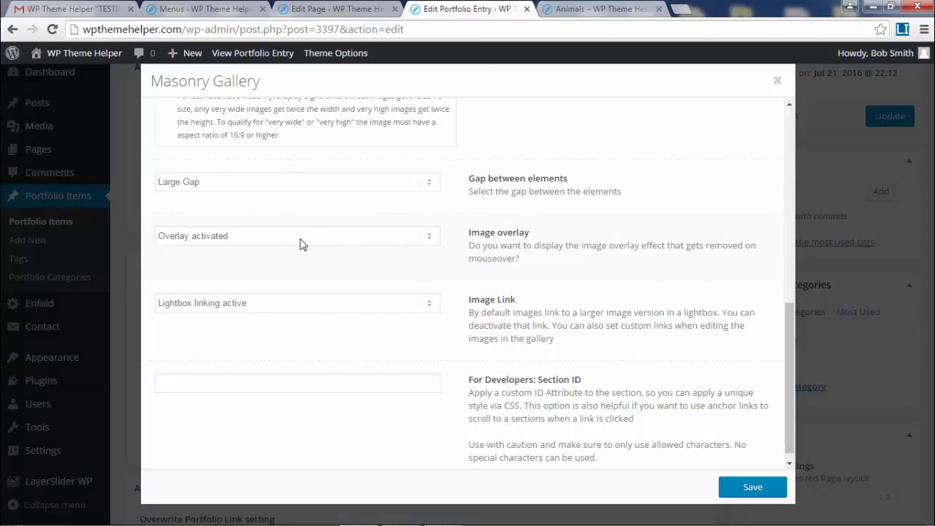
click(299, 243)
click(229, 266)
scroll(595, 327, up, 4)
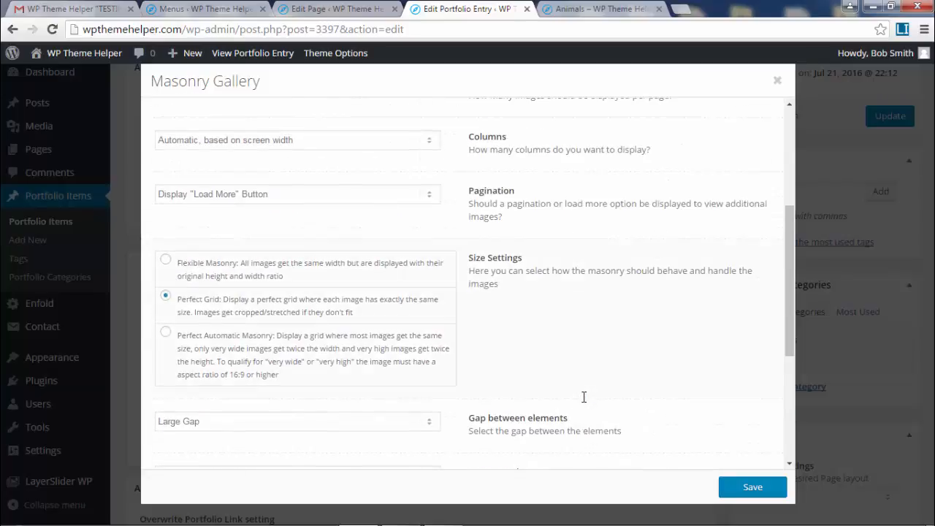
scroll(584, 403, up, 1)
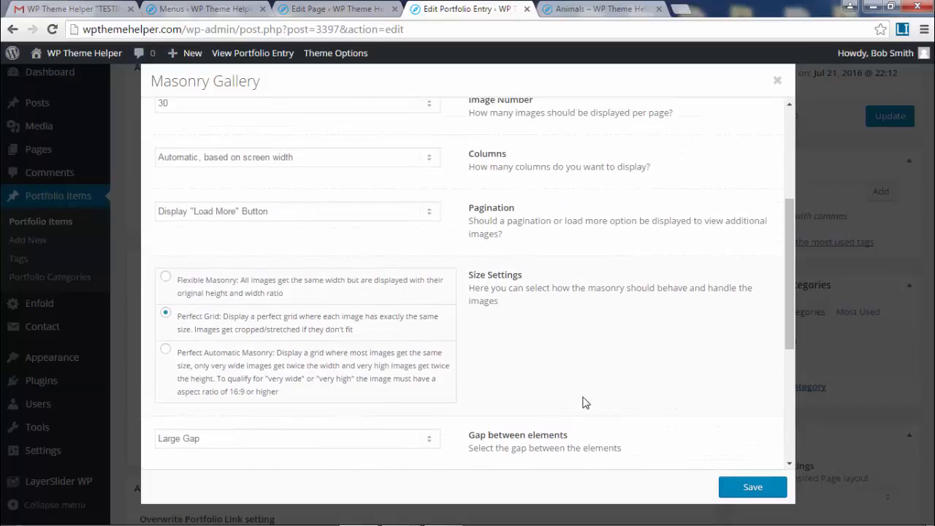
scroll(584, 403, down, 5)
scroll(585, 398, up, 9)
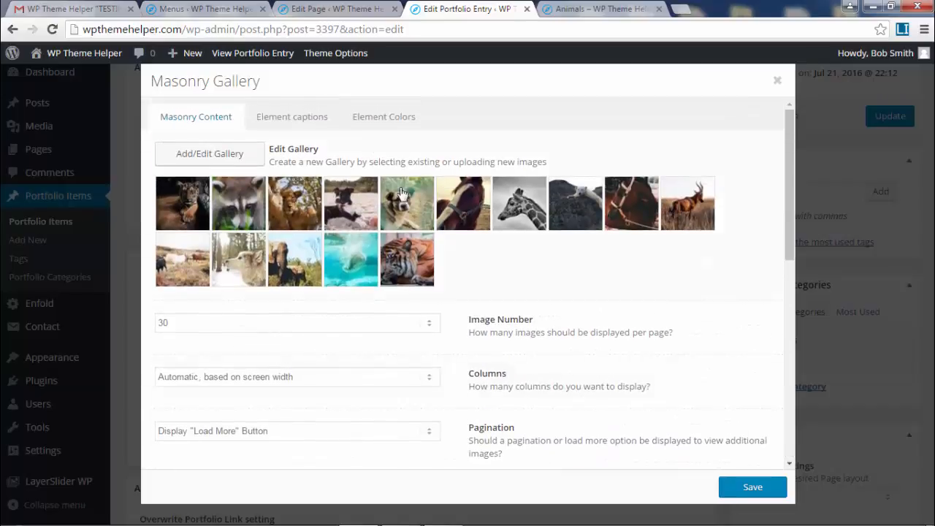
Set the Masonry Gallery's title and excerpt captions to Display Neither, save the element and update the Animals entry
click(299, 124)
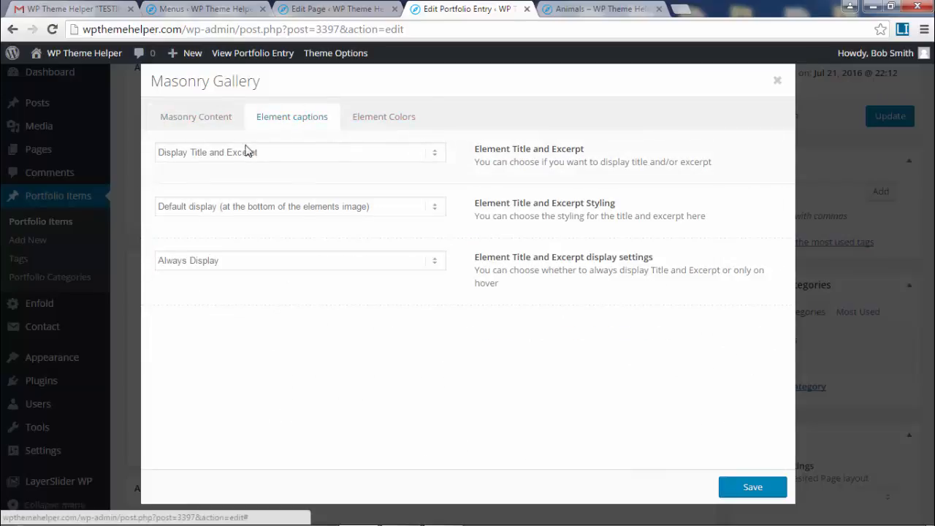
click(317, 155)
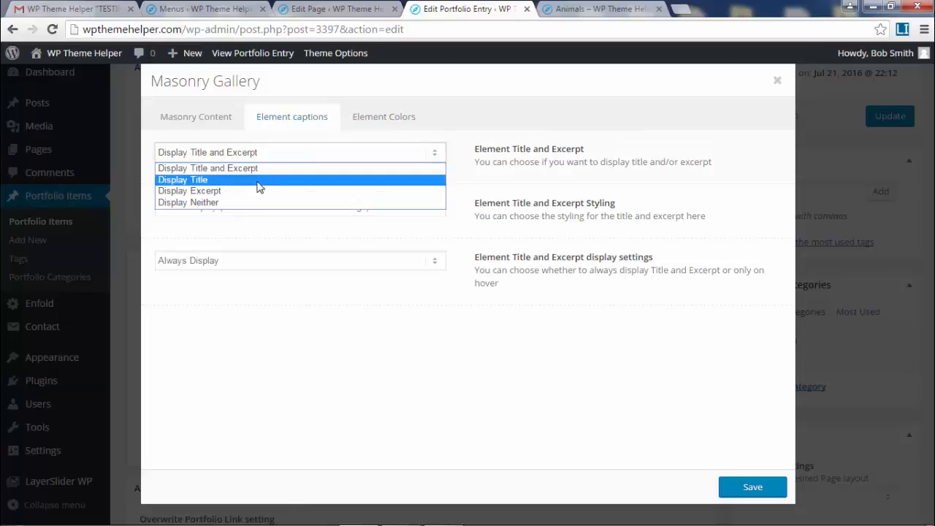
click(241, 203)
click(585, 7)
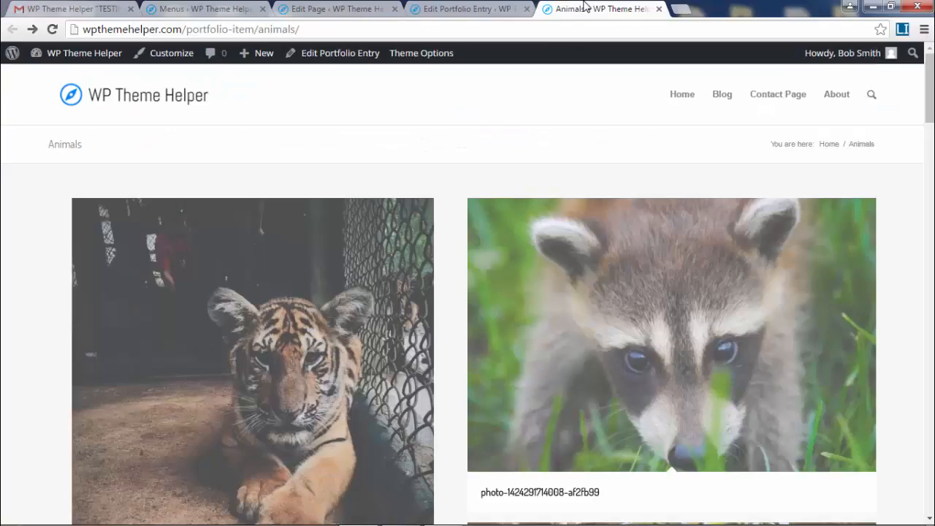
scroll(629, 429, down, 2)
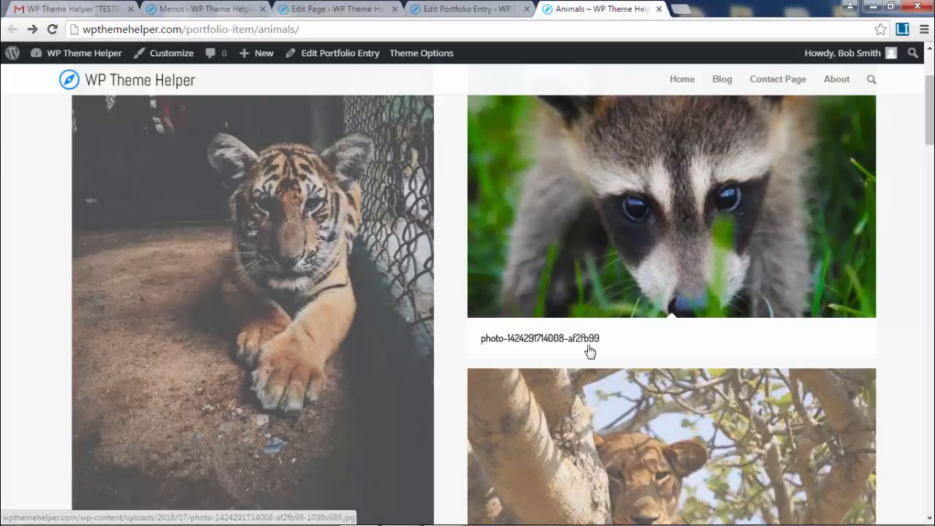
click(455, 8)
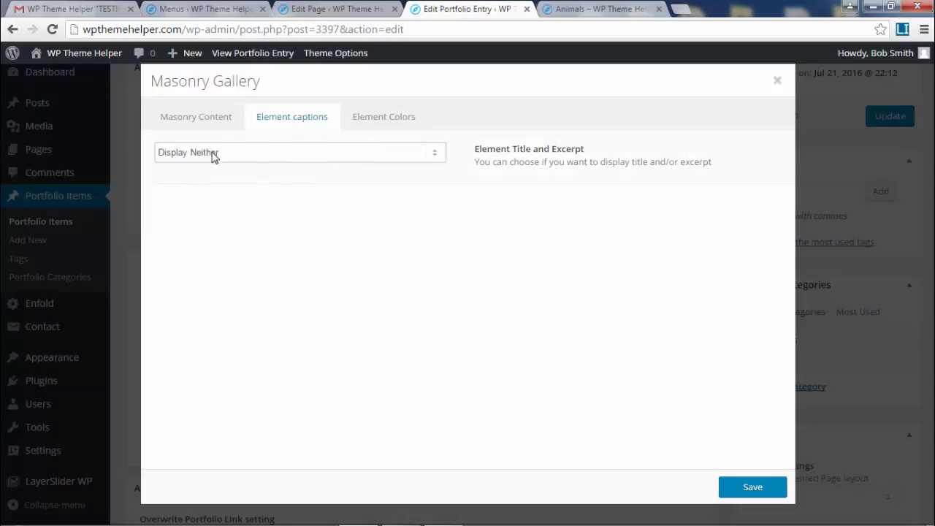
click(763, 486)
click(877, 117)
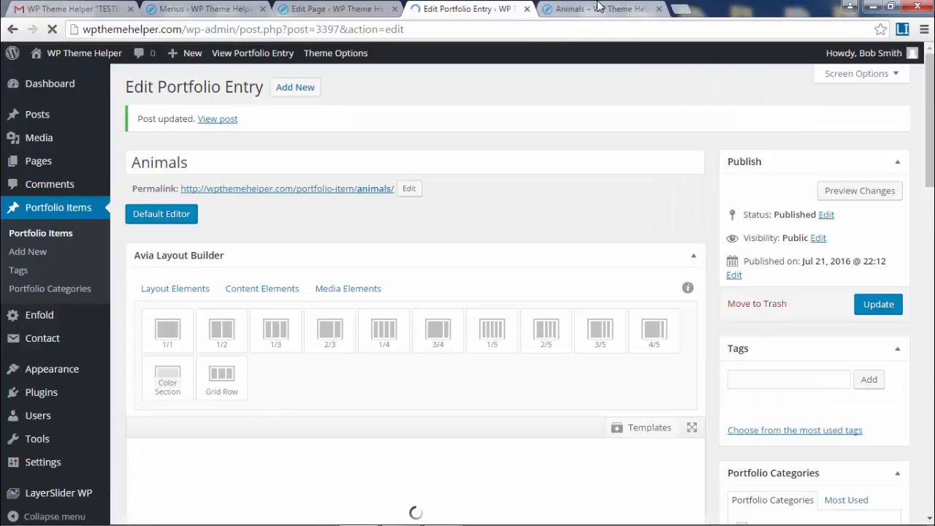
Reload the published Animals page and review the gallery without captions and image overlay
click(599, 9)
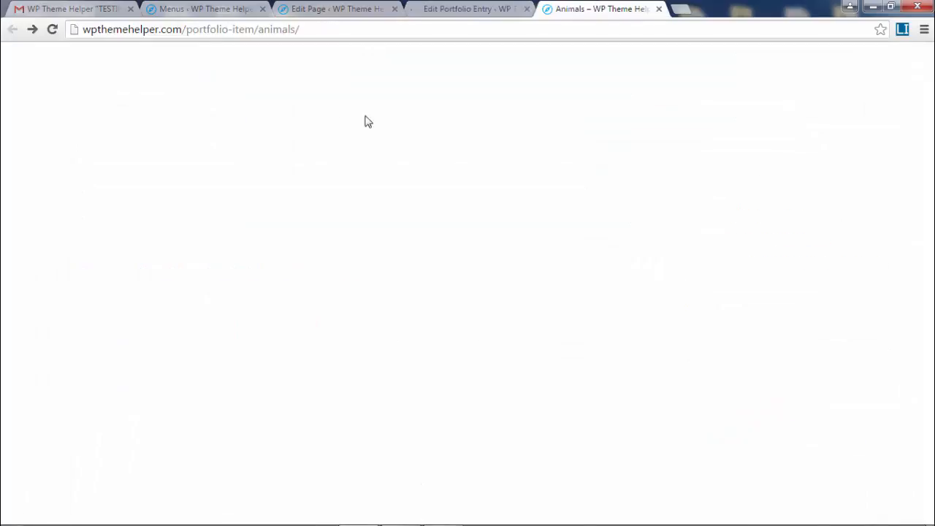
click(52, 33)
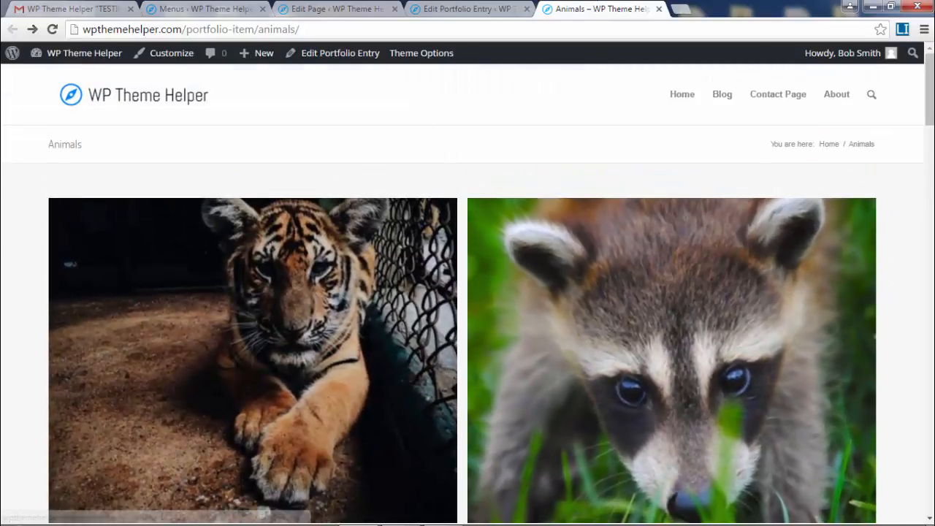
scroll(829, 251, down, 3)
drag(929, 158, 928, 103)
Reopen the Masonry Gallery element in the Animals entry editor, set the gap between elements to 1 Pixel Gap and save it
click(504, 6)
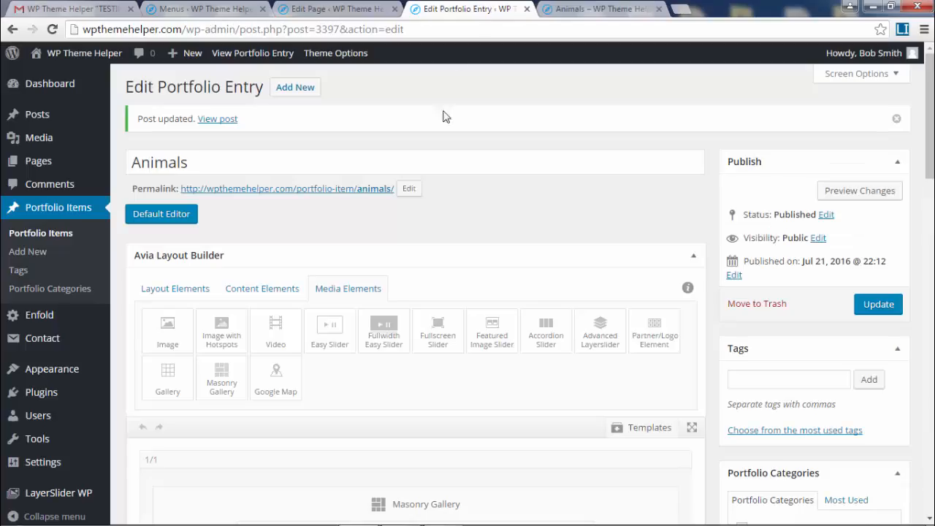
scroll(431, 291, down, 5)
click(397, 254)
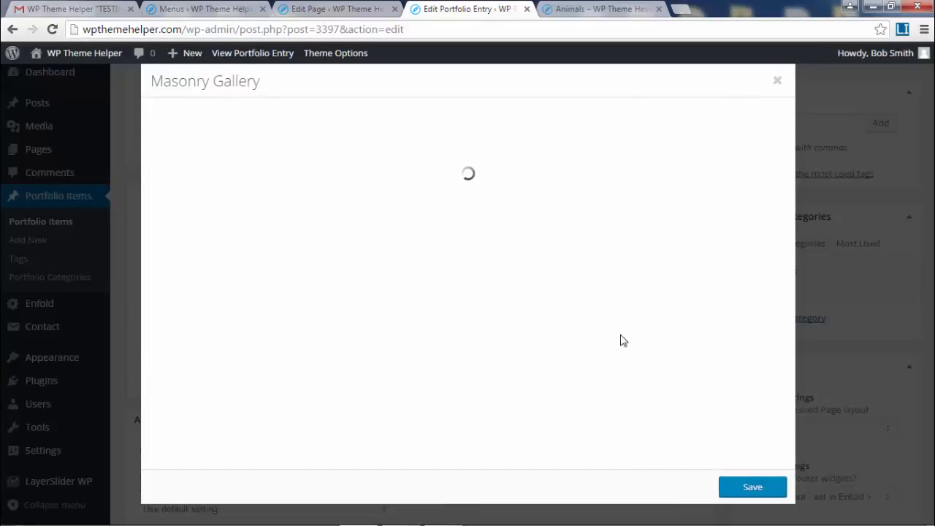
scroll(585, 269, down, 1)
scroll(583, 267, down, 4)
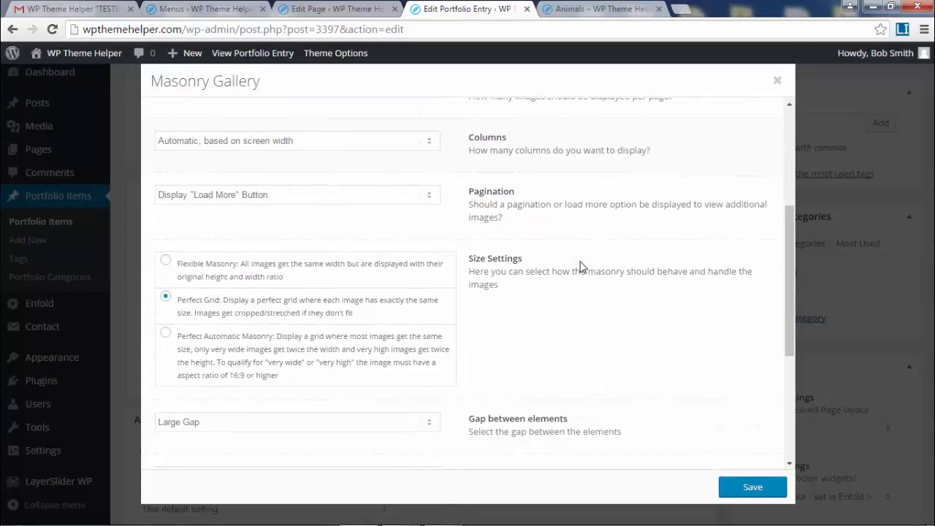
scroll(582, 267, down, 2)
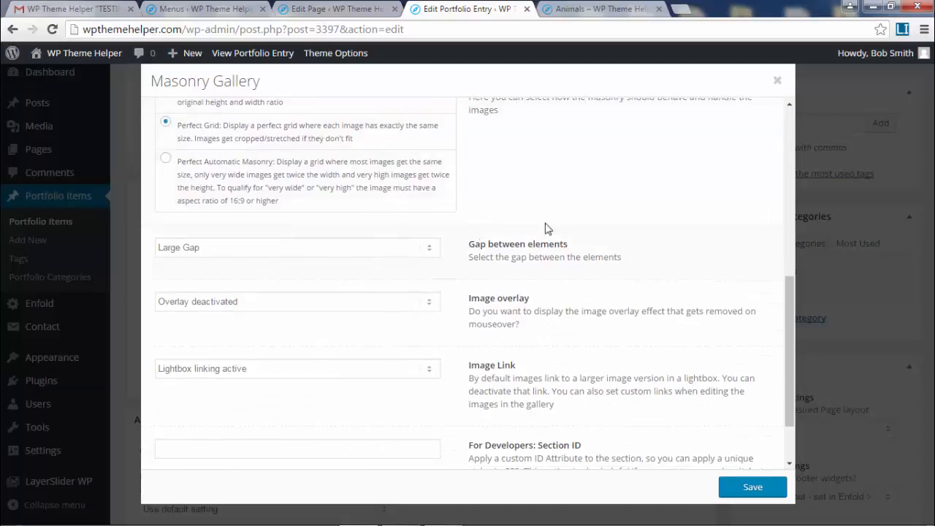
click(273, 248)
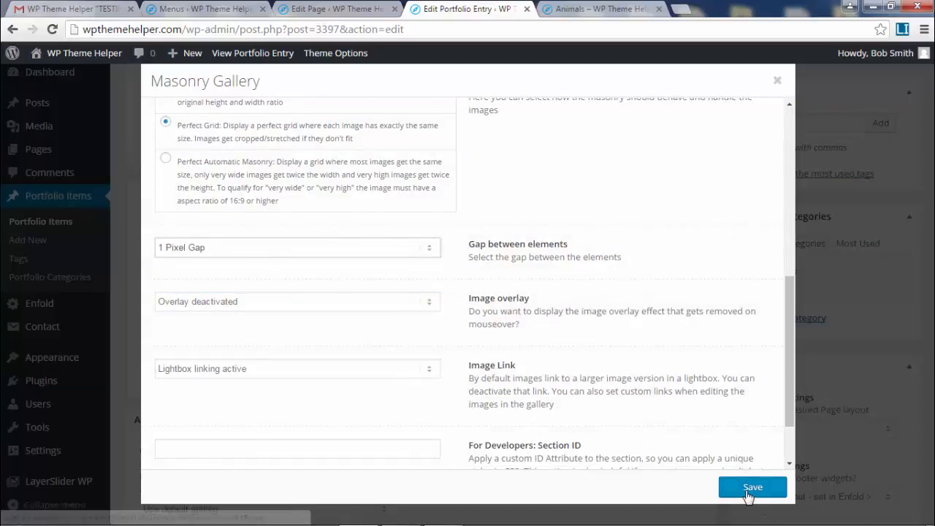
click(750, 492)
Set the Masonry Gallery's size setting to Flexible Masonry, save the element and update the Animals entry
click(453, 256)
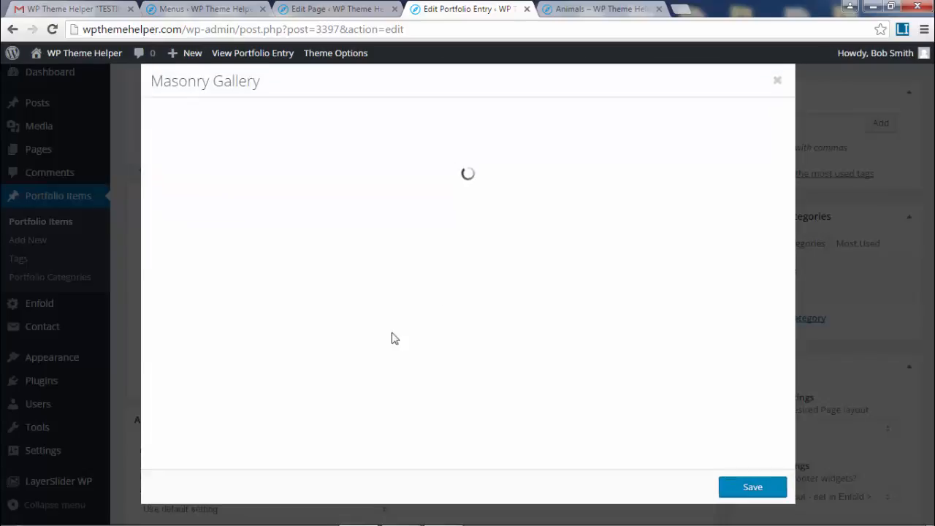
scroll(376, 332, down, 5)
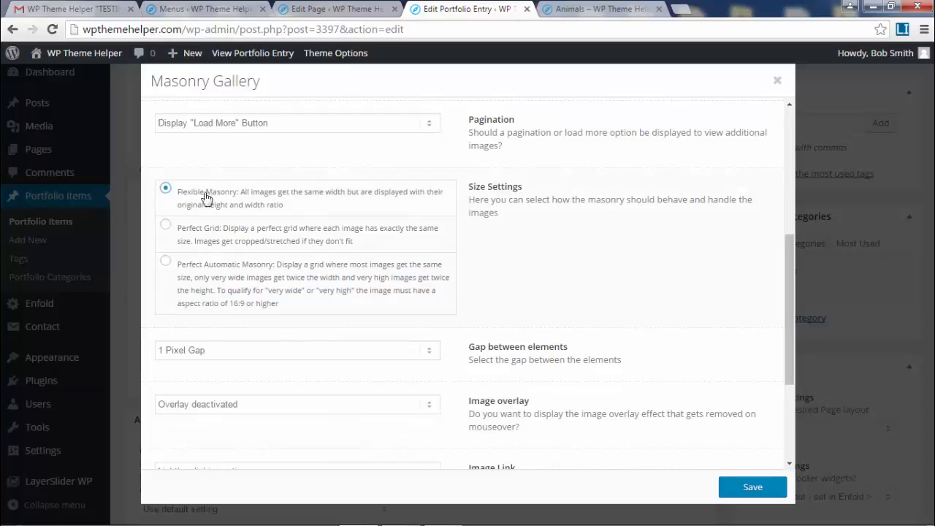
click(752, 488)
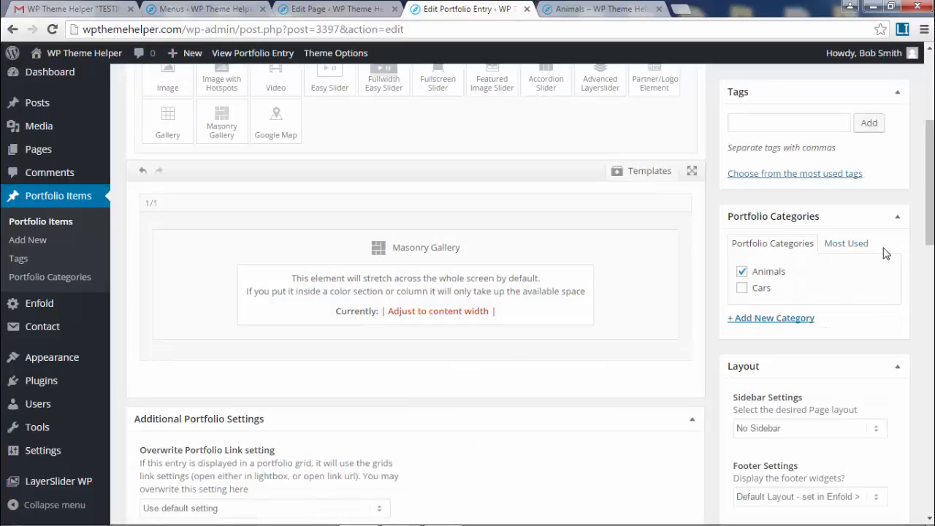
scroll(831, 250, up, 5)
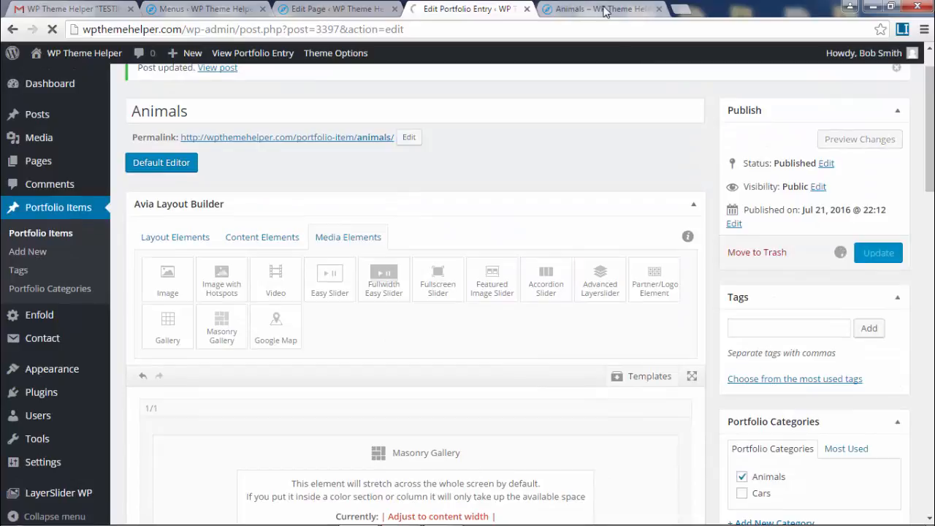
Reload the published Animals page and review the gallery's flexible layout and narrow image gaps
click(603, 9)
click(58, 33)
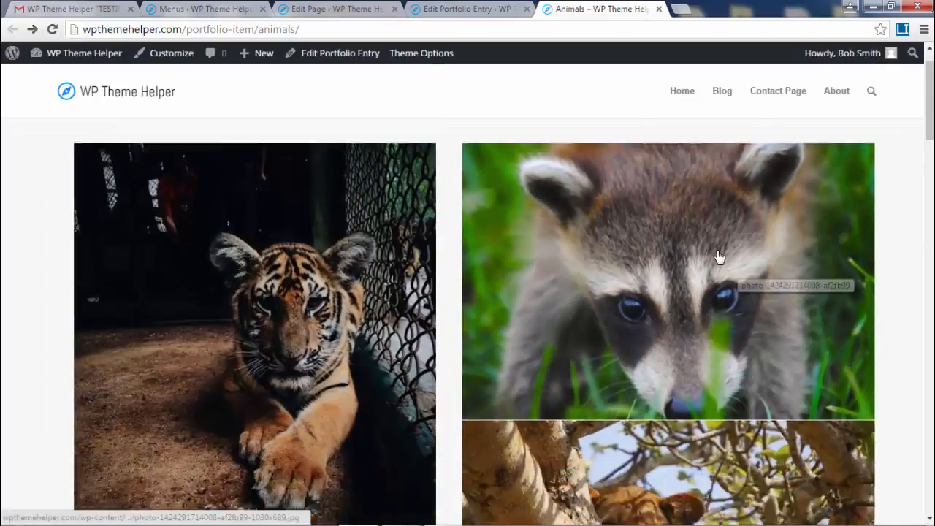
scroll(721, 259, down, 8)
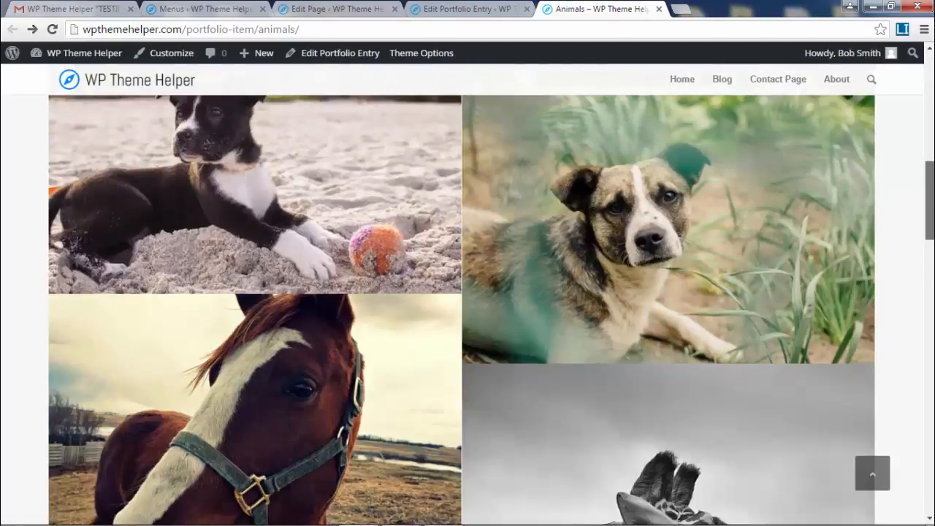
drag(930, 201, 929, 91)
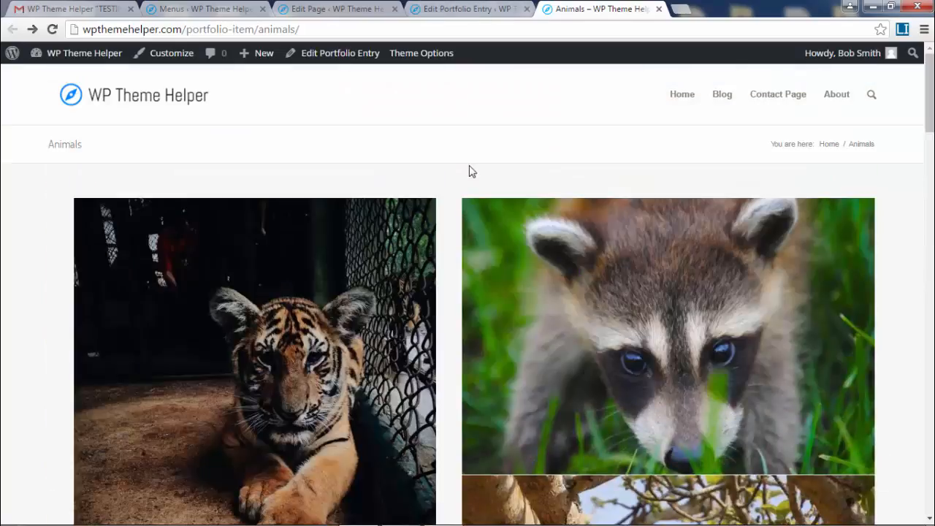
Reopen the Masonry Gallery element in the Animals entry editor, set it to three columns, save it and update the entry
click(451, 7)
scroll(394, 329, down, 3)
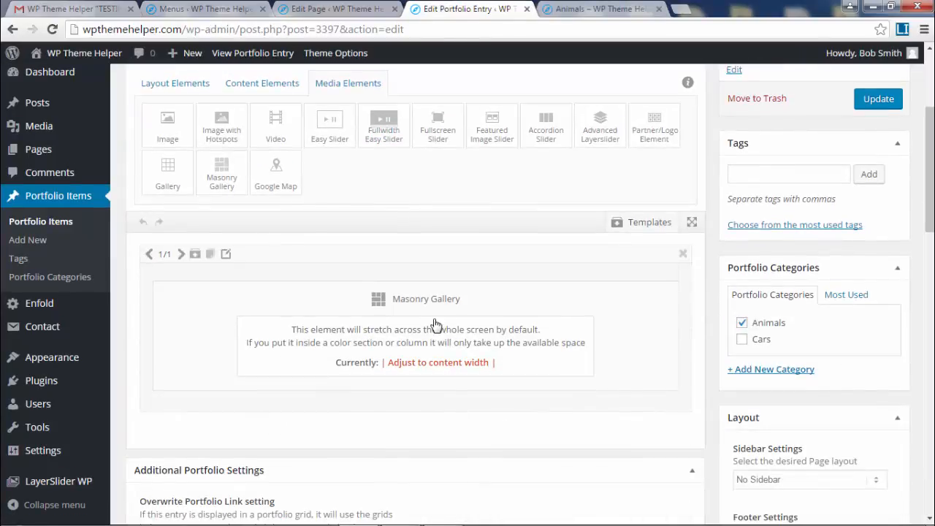
click(435, 328)
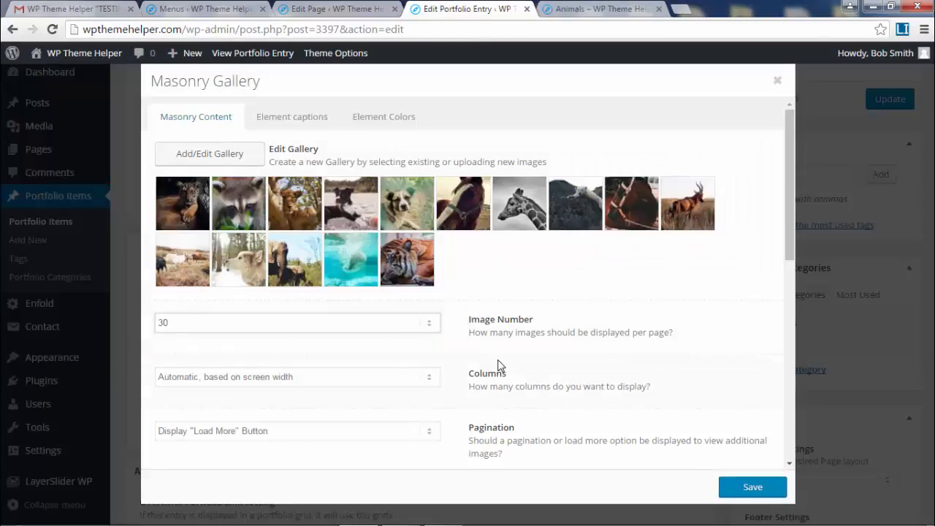
scroll(626, 407, down, 3)
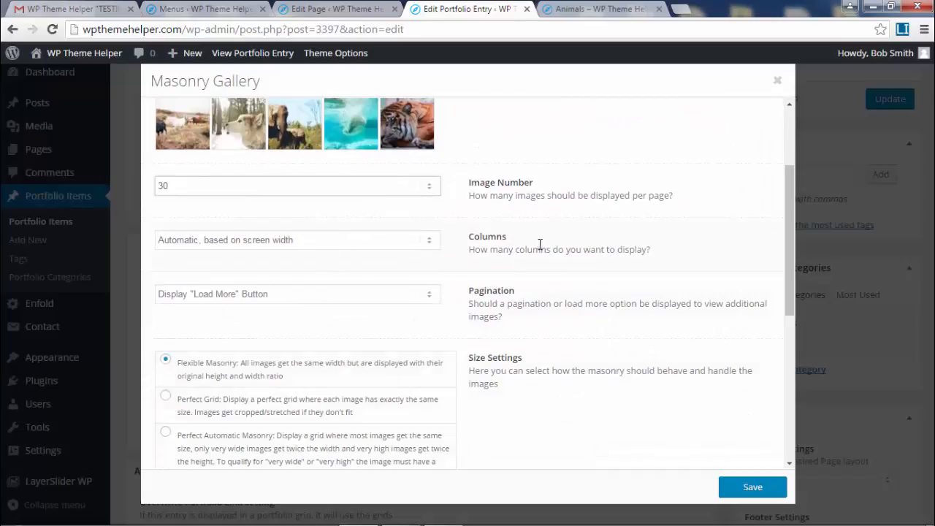
click(301, 240)
click(281, 280)
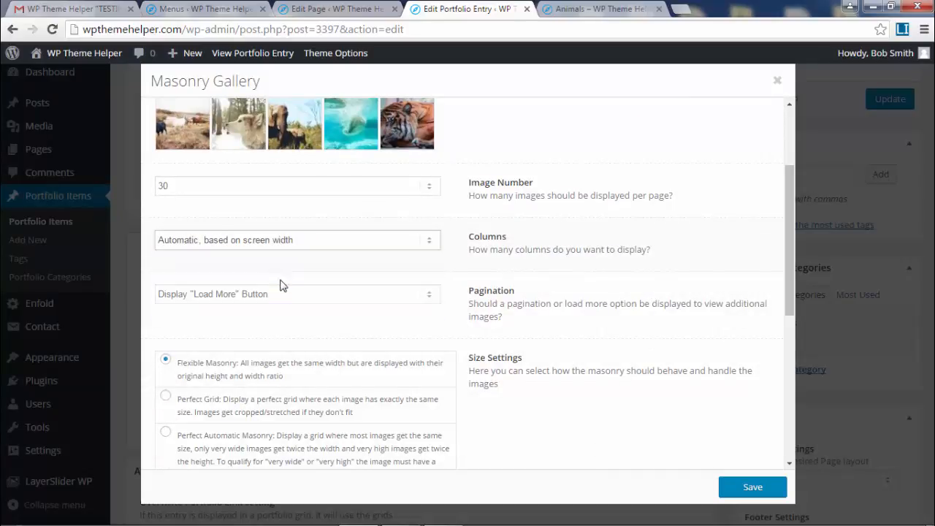
click(752, 487)
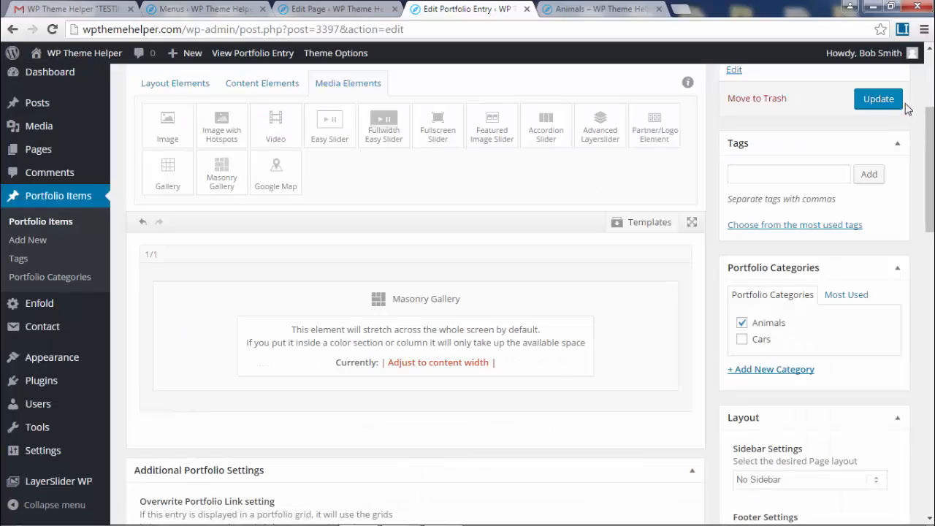
Reload the published Animals page and review the gallery's three-column arrangement
click(590, 11)
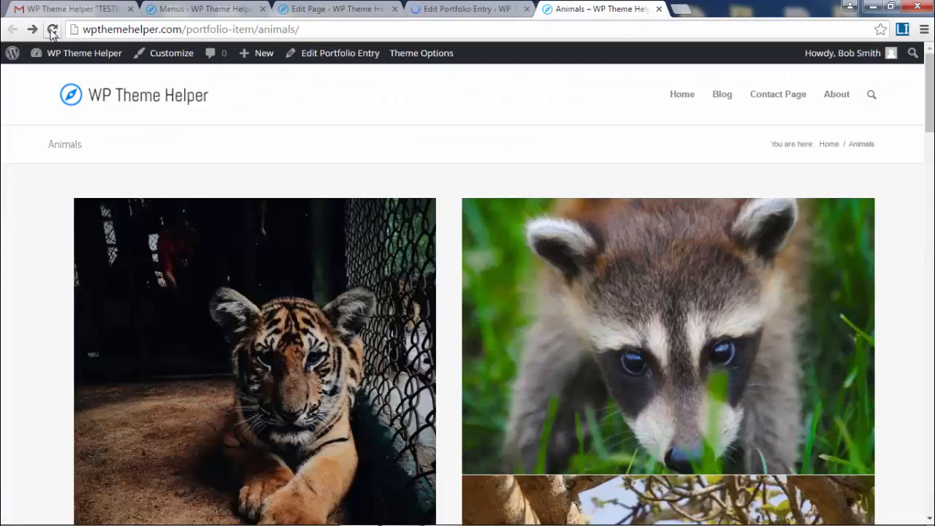
click(51, 31)
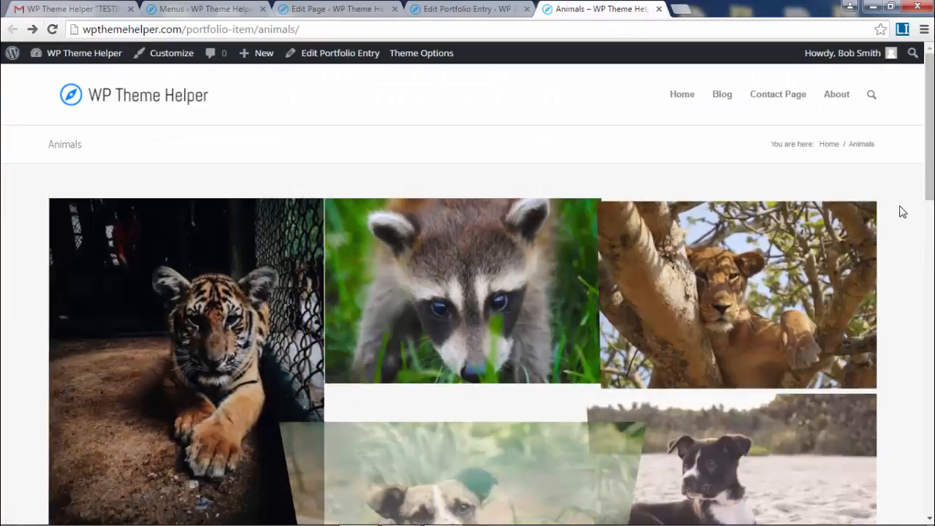
scroll(903, 212, down, 3)
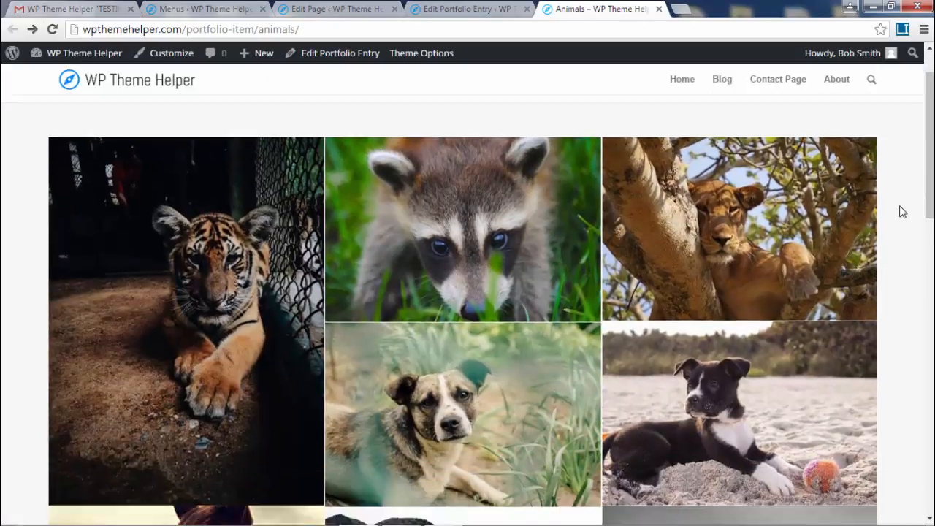
scroll(903, 212, up, 1)
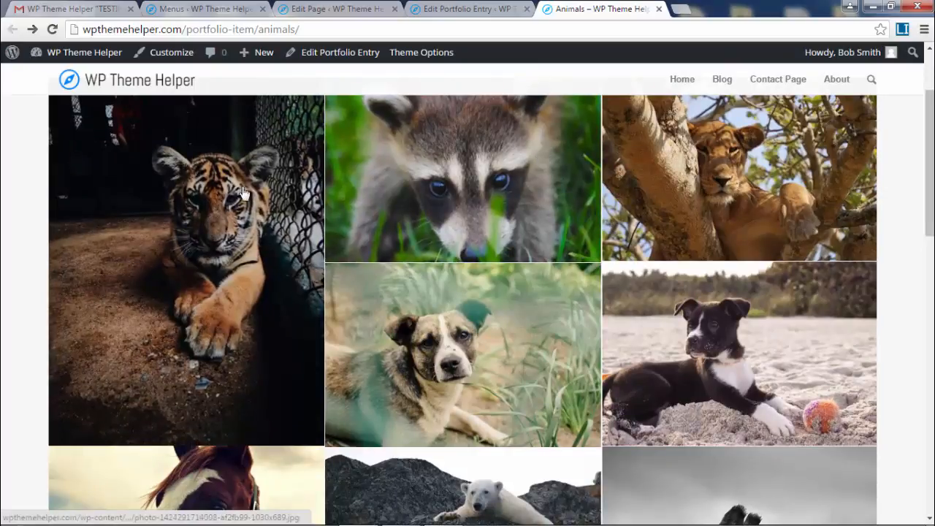
scroll(219, 223, up, 1)
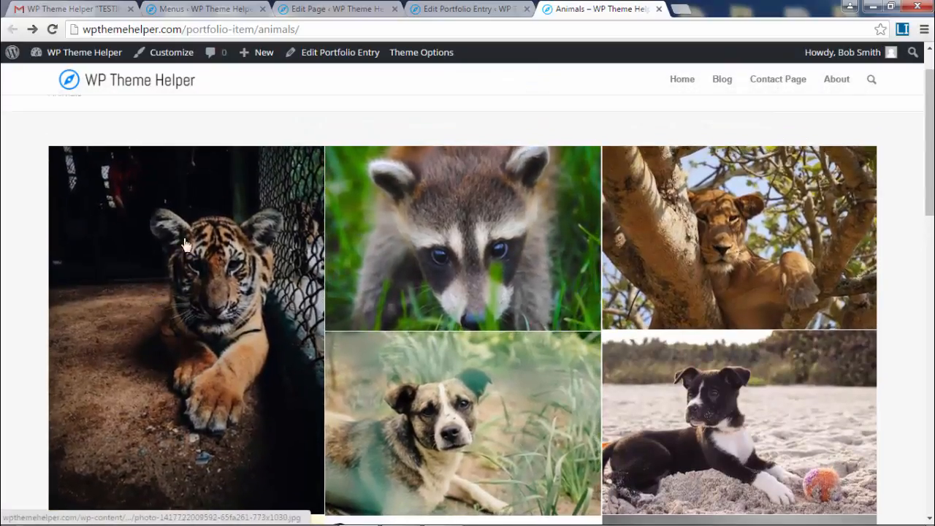
scroll(216, 291, down, 1)
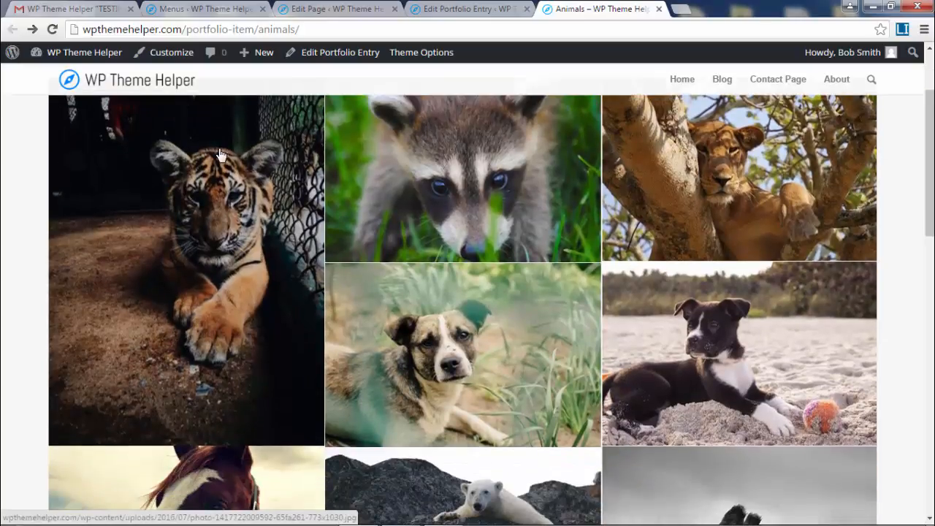
Examine the rest of the Animals gallery's flexible masonry rows down to the uneven end above the footer
scroll(209, 329, down, 3)
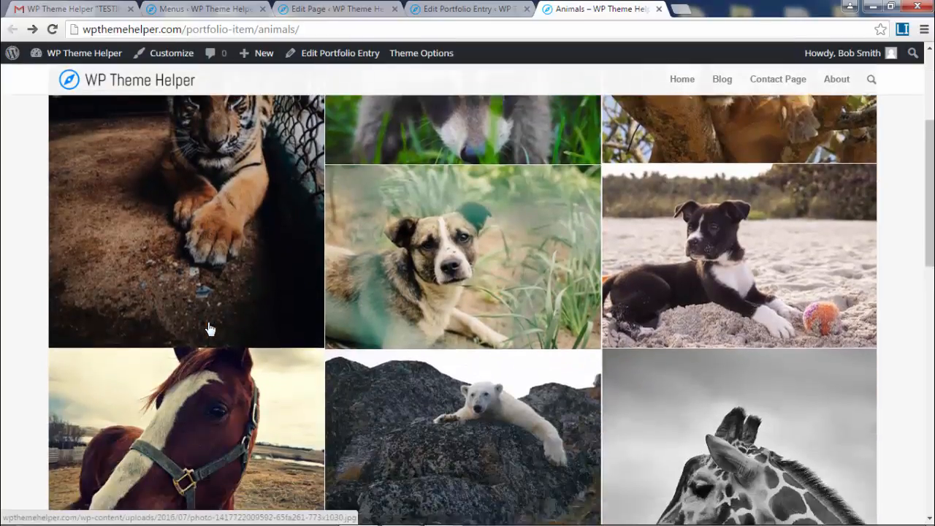
scroll(544, 190, down, 5)
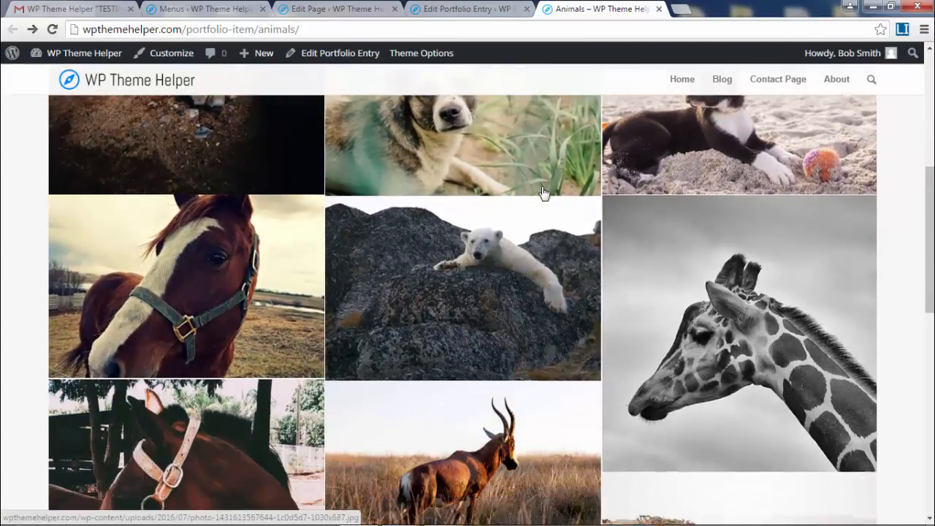
scroll(665, 212, down, 4)
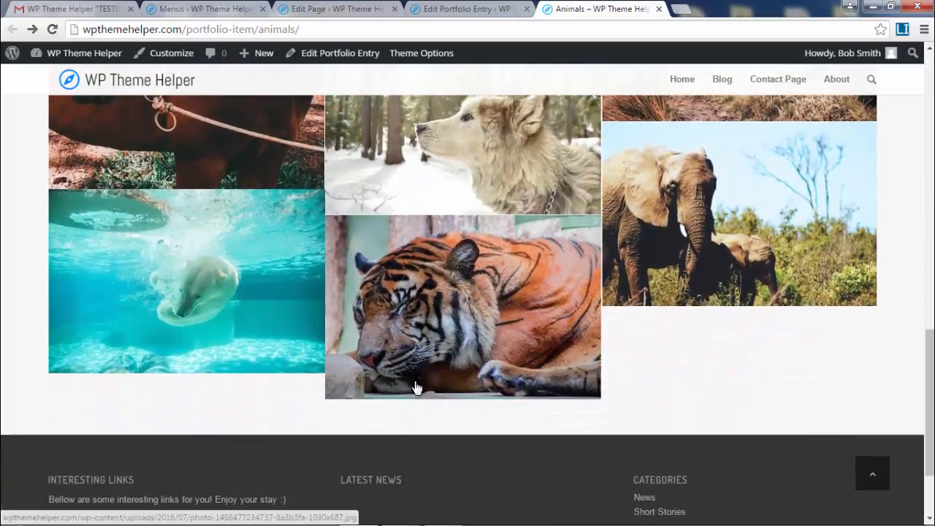
mouse_move(933, 391)
mouse_down()
mouse_move(934, 444)
mouse_move(932, 390)
mouse_up()
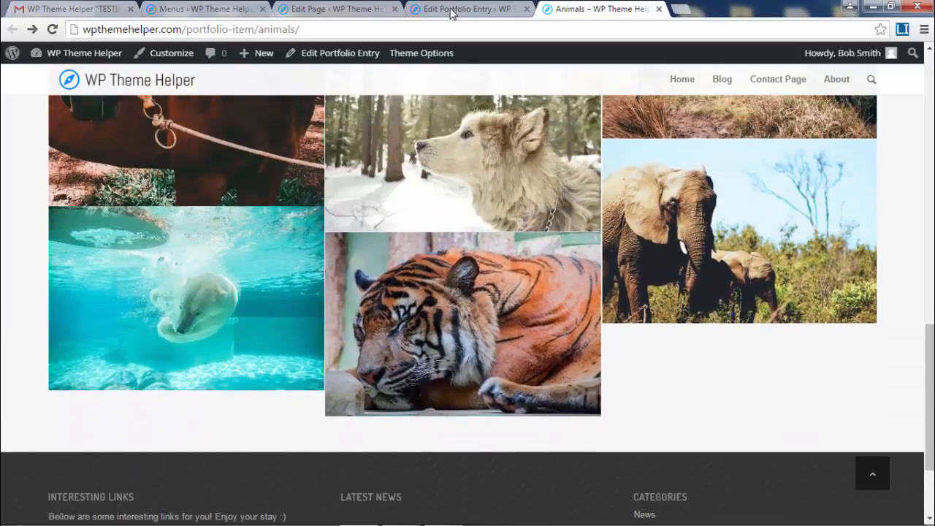
Set the Masonry Gallery's size setting to Perfect Grid, save the element and update the Animals entry
click(491, 10)
scroll(442, 358, down, 3)
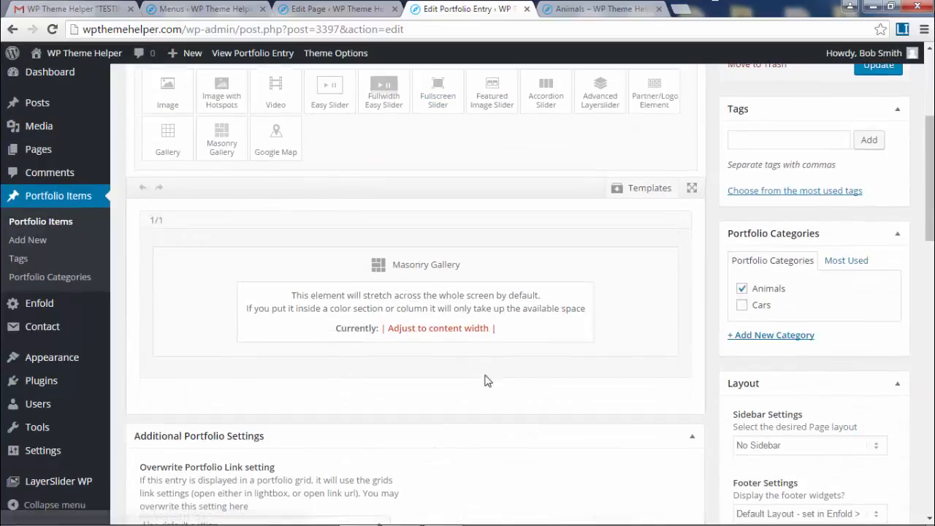
click(382, 263)
scroll(356, 354, down, 6)
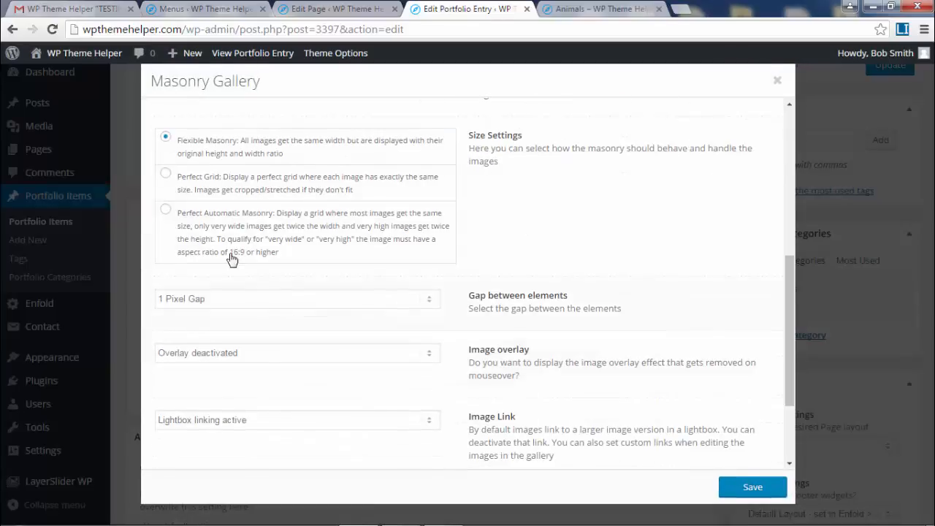
click(738, 488)
scroll(840, 292, up, 3)
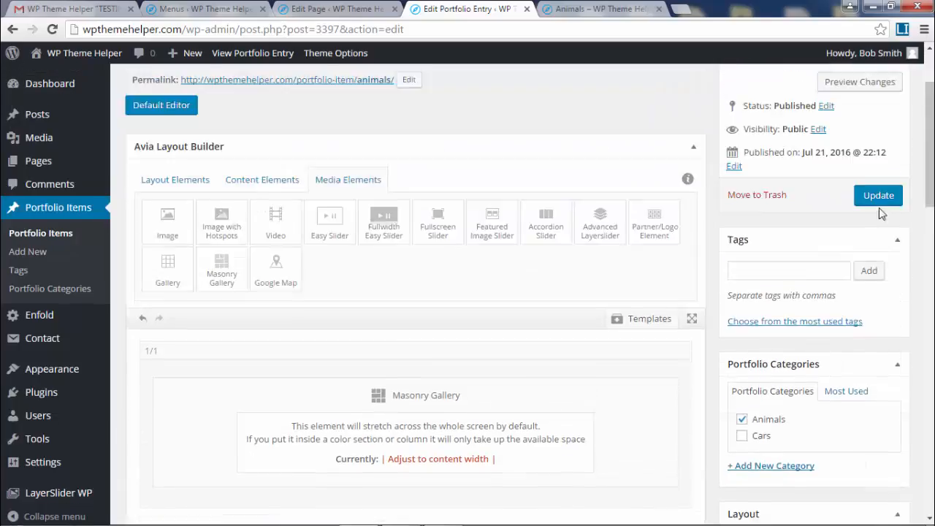
Reload the published Animals page and review the gallery's image cropping and row alignment from start to end
click(599, 8)
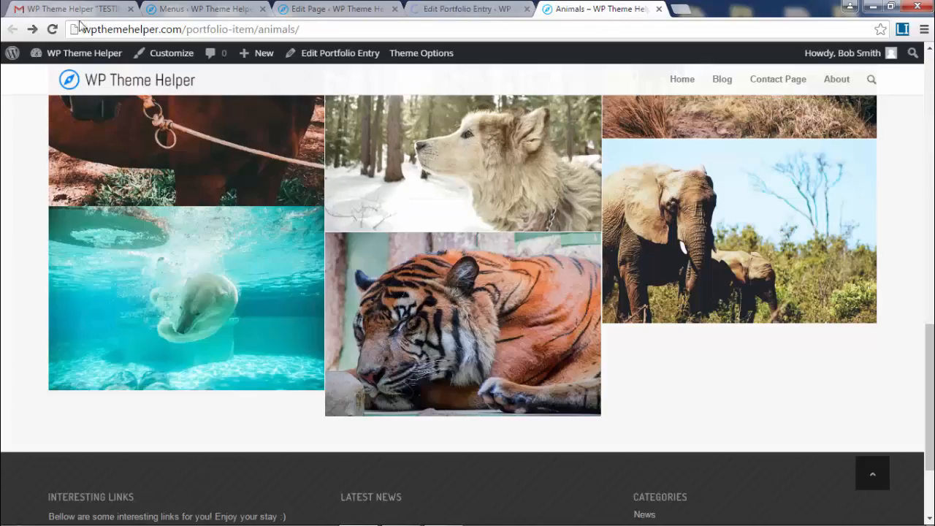
click(52, 29)
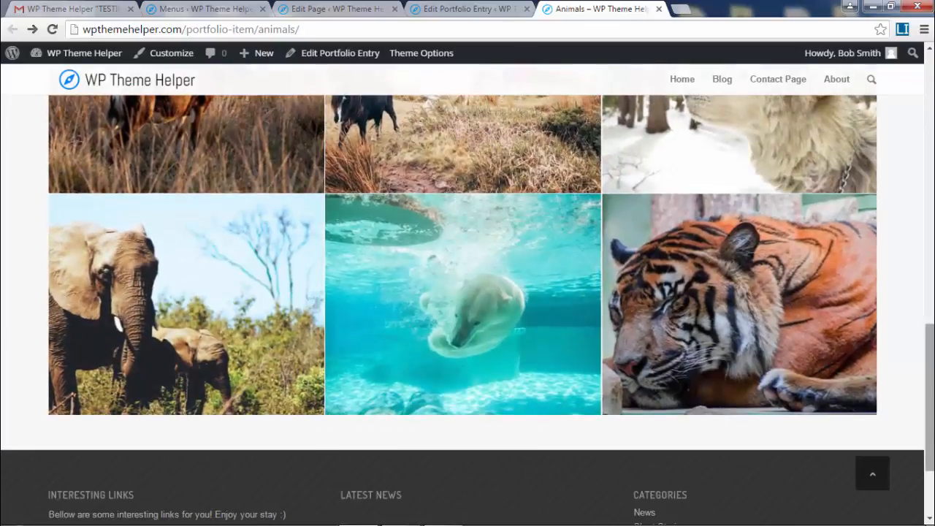
drag(929, 399, 930, 127)
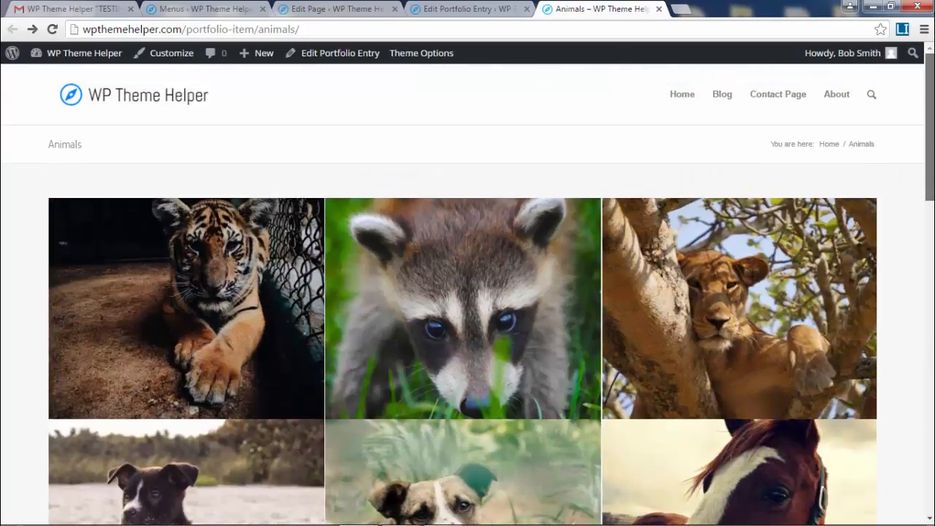
scroll(910, 215, down, 15)
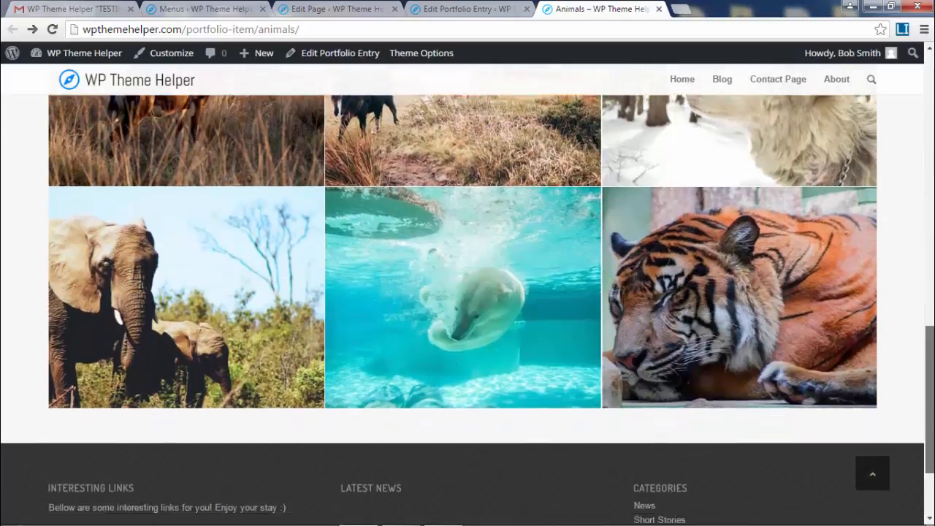
drag(929, 399, 930, 126)
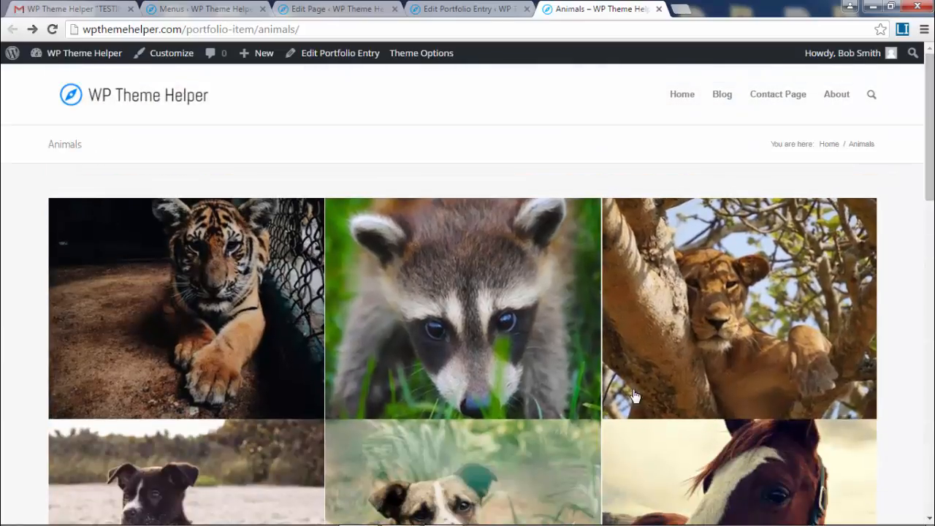
Examine the layout builder's layout and content elements for the Animals entry, including Text Block, and compare with the published page
click(459, 8)
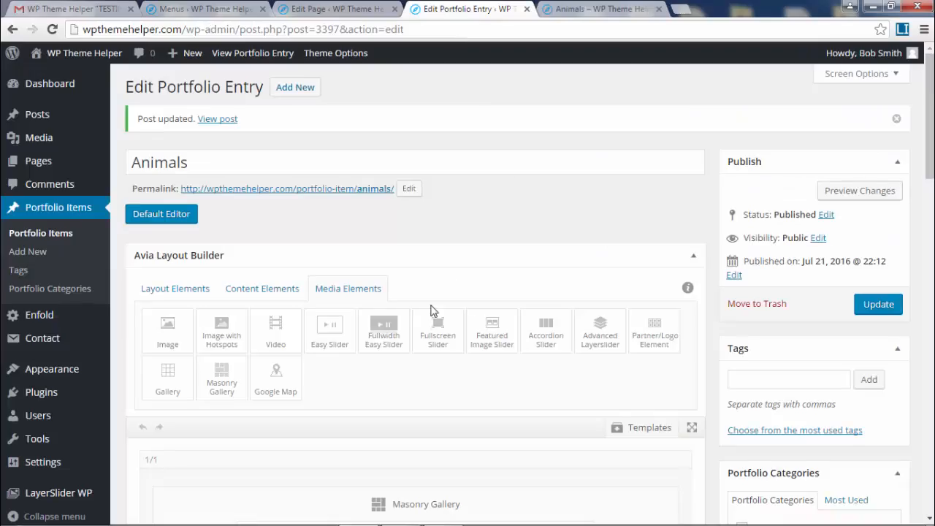
scroll(432, 309, down, 4)
scroll(355, 221, up, 1)
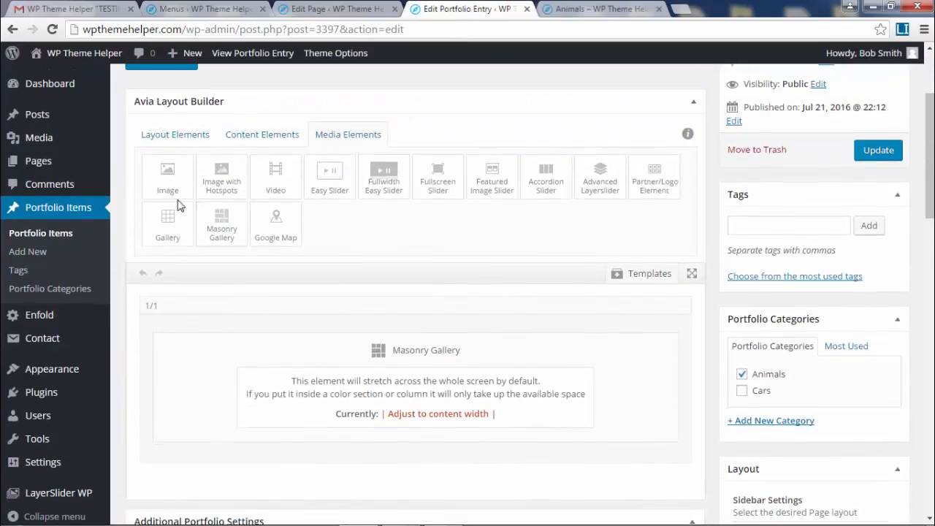
click(182, 135)
click(262, 134)
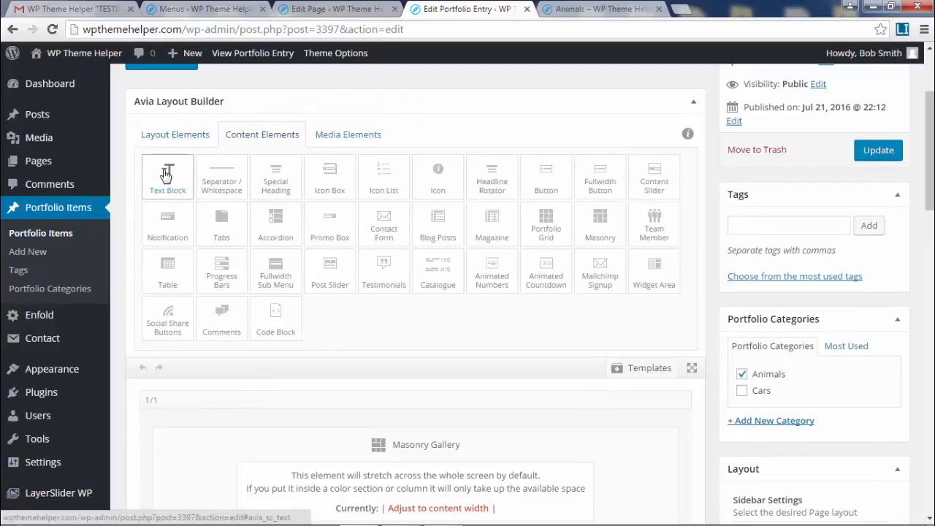
drag(168, 177, 584, 3)
click(585, 7)
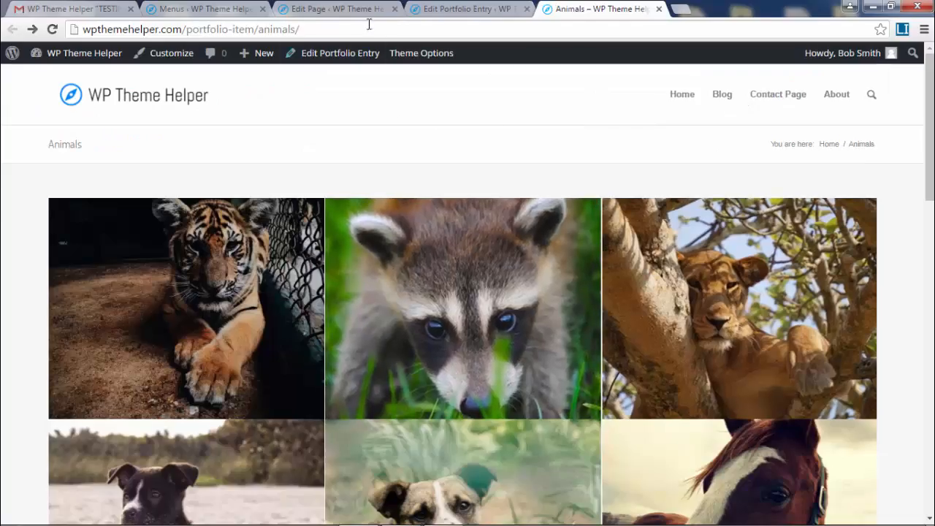
Update the Animals portfolio entry once more and reload its published page
click(458, 10)
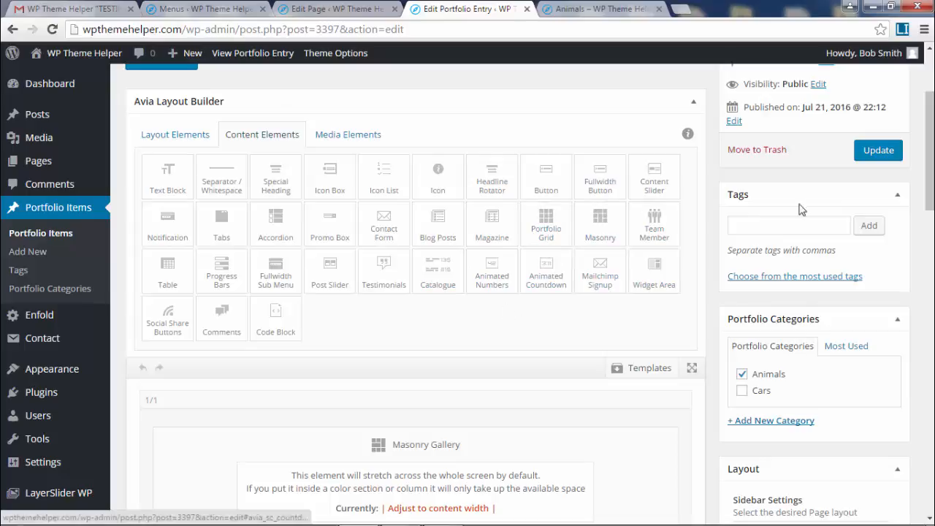
click(895, 151)
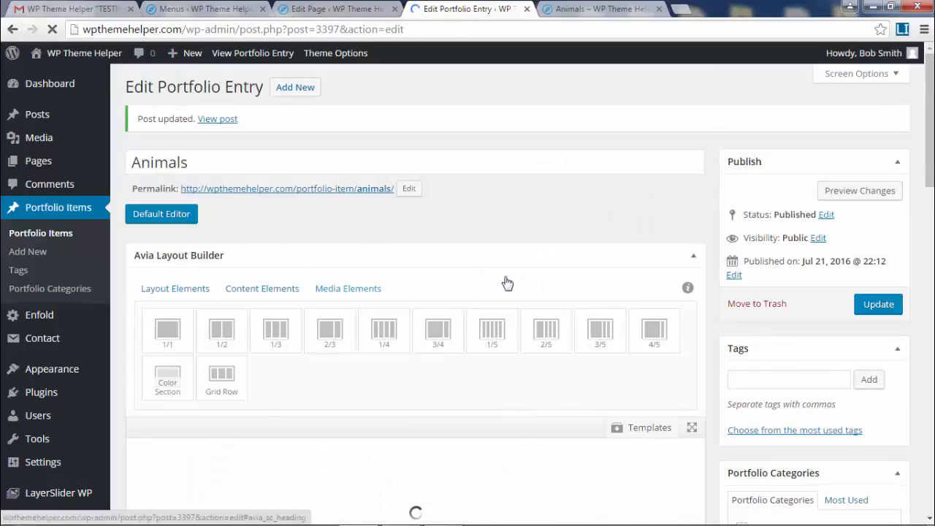
scroll(488, 312, down, 1)
scroll(482, 312, down, 2)
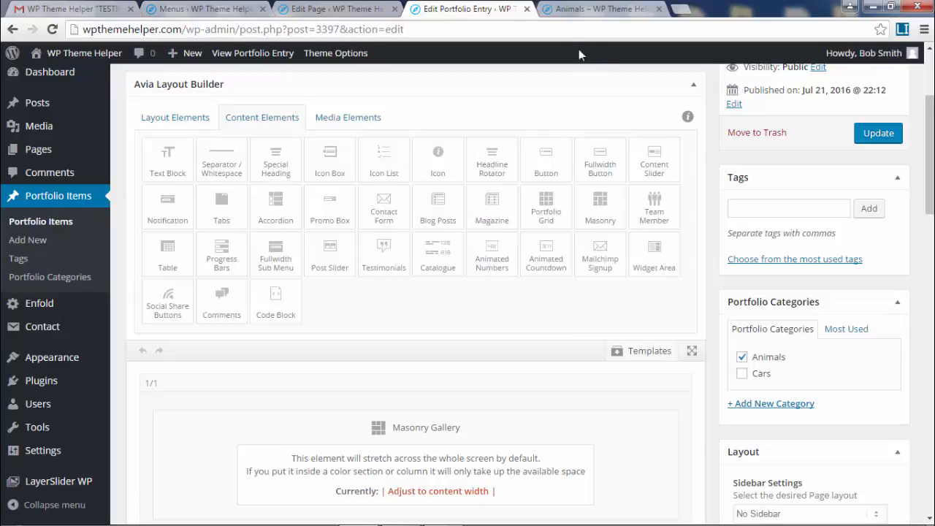
click(591, 9)
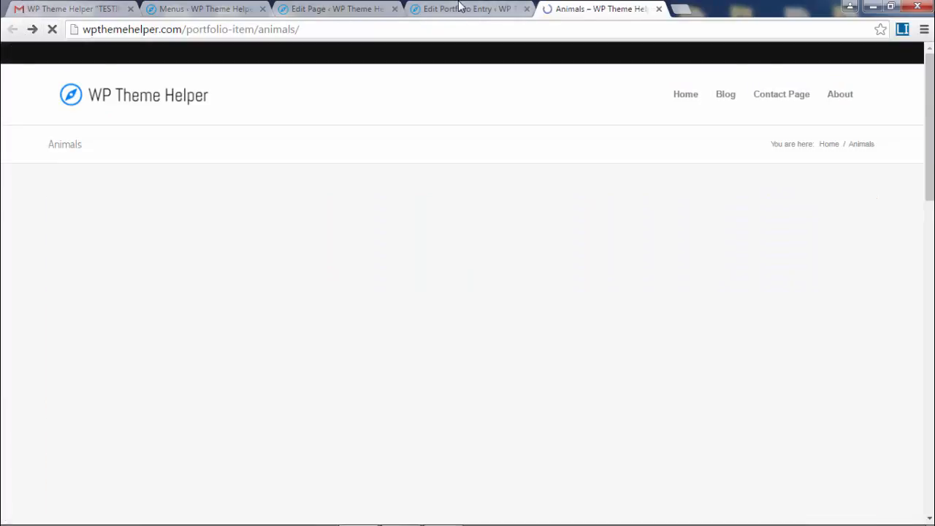
Create a new portfolio entry titled "Antique Cars" and switch it to the Advanced Layout Editor
click(459, 6)
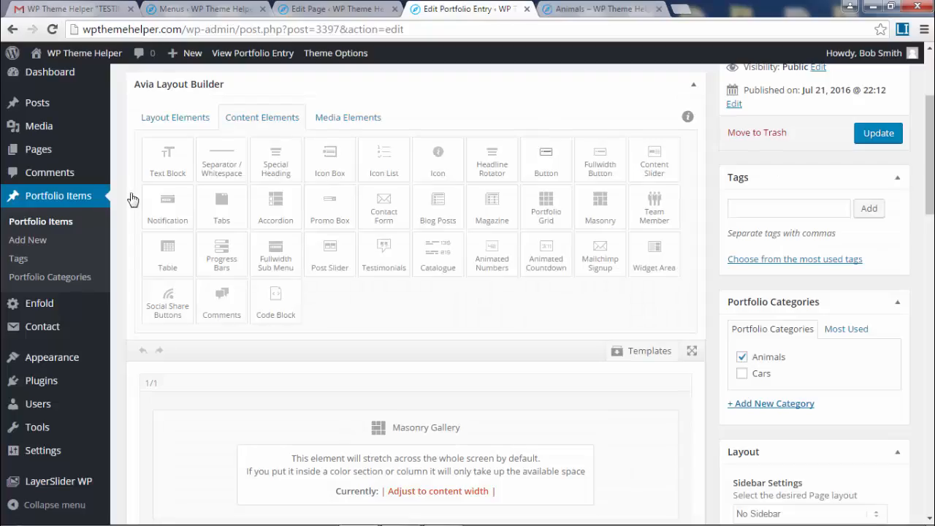
click(63, 230)
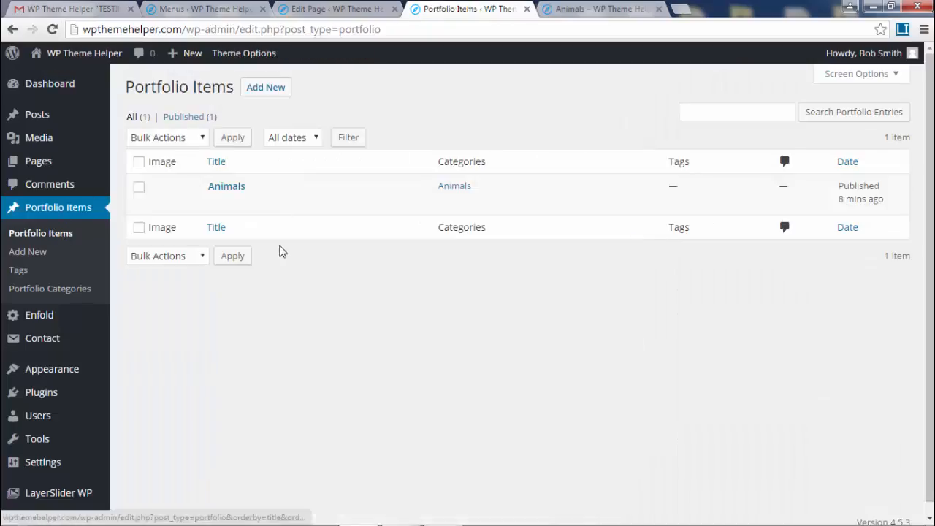
click(266, 88)
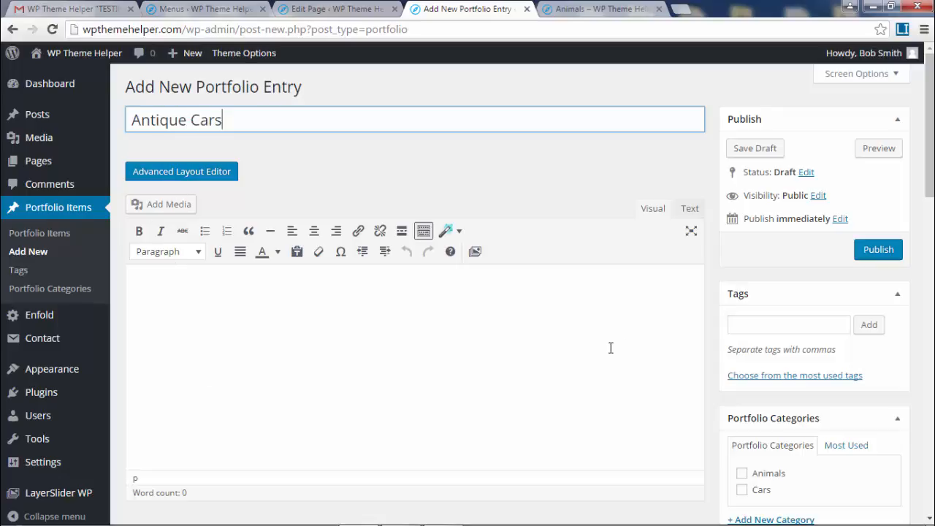
scroll(610, 348, down, 1)
click(208, 93)
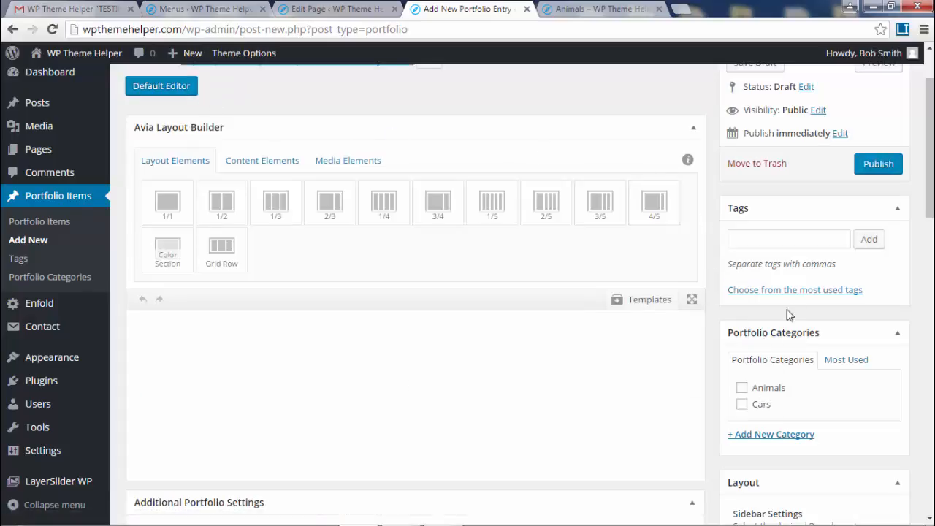
Assign the Antique Cars entry to the Cars category and set its sidebar setting to No Sidebar
scroll(793, 312, down, 1)
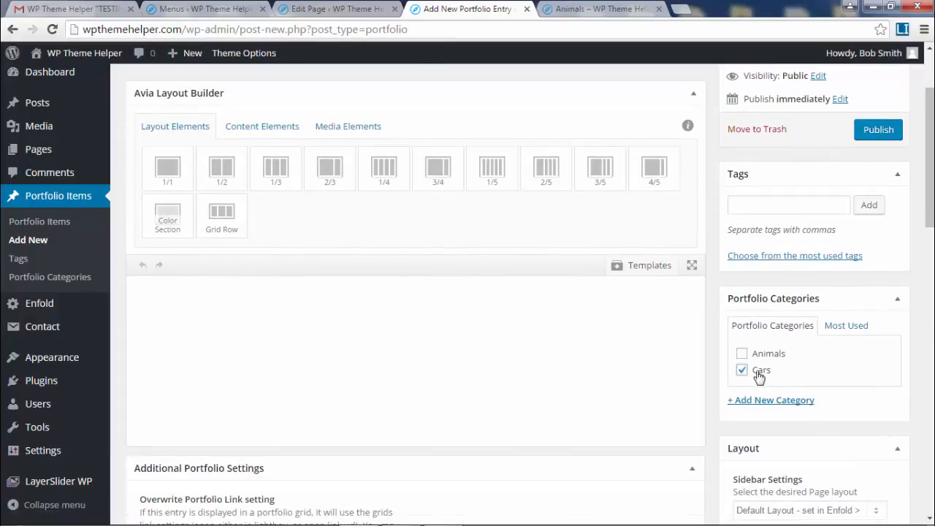
scroll(809, 373, down, 3)
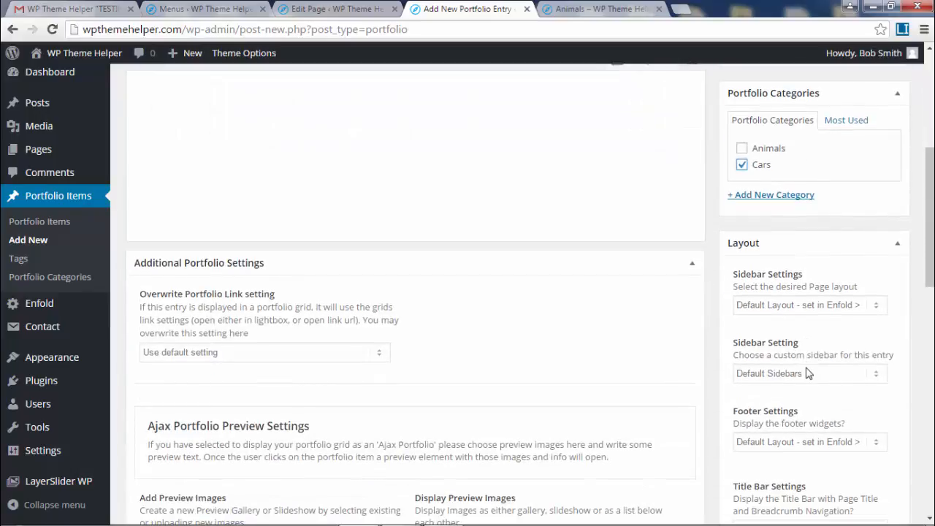
click(809, 307)
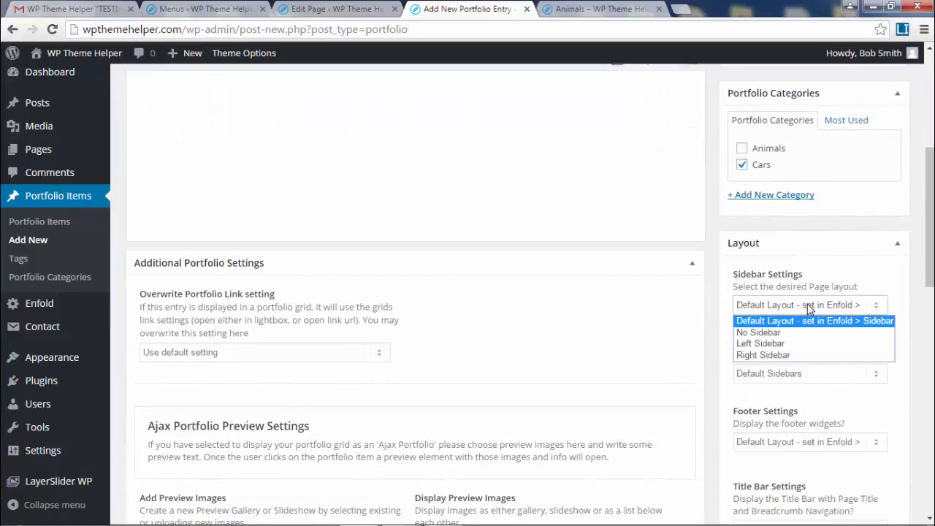
click(796, 333)
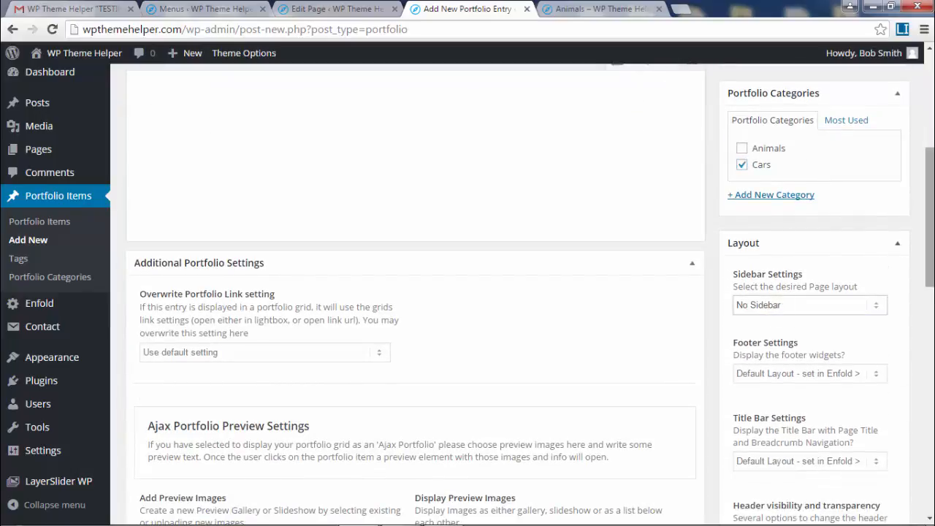
Collapse the Additional Portfolio Settings, Excerpt and Discussion boxes in the Antique Cars entry editor
scroll(921, 292, down, 1)
scroll(920, 292, down, 4)
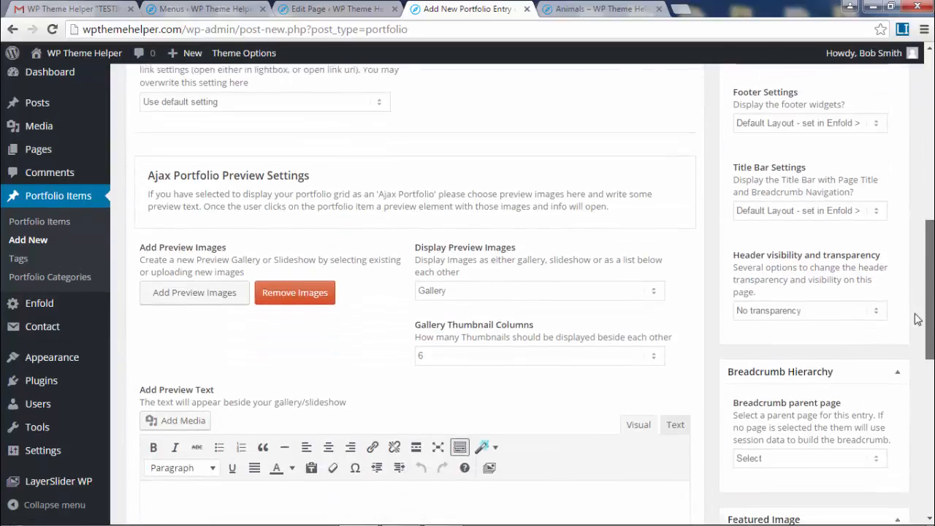
scroll(410, 435, down, 3)
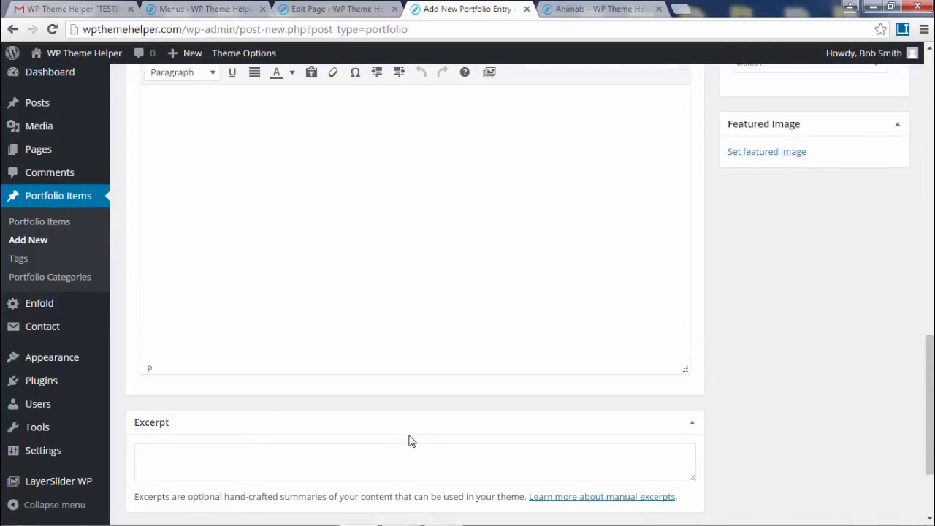
scroll(412, 440, up, 7)
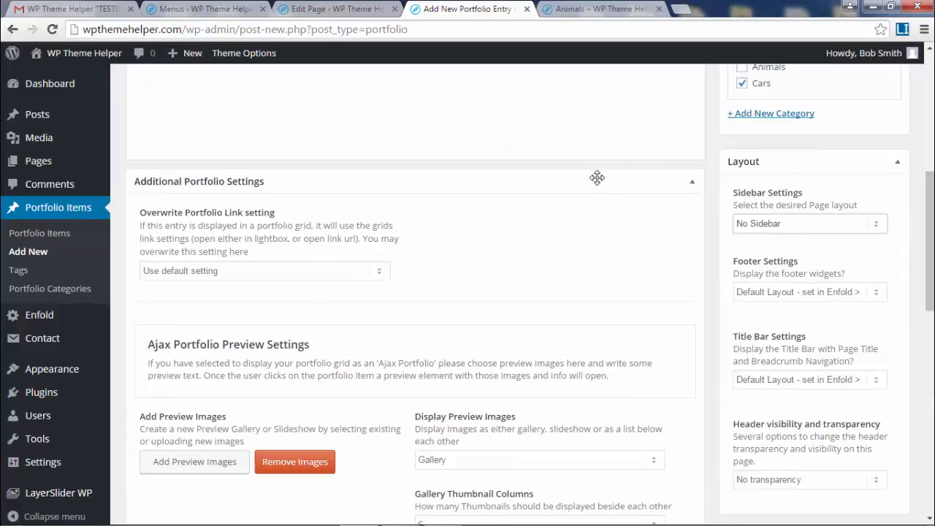
click(600, 183)
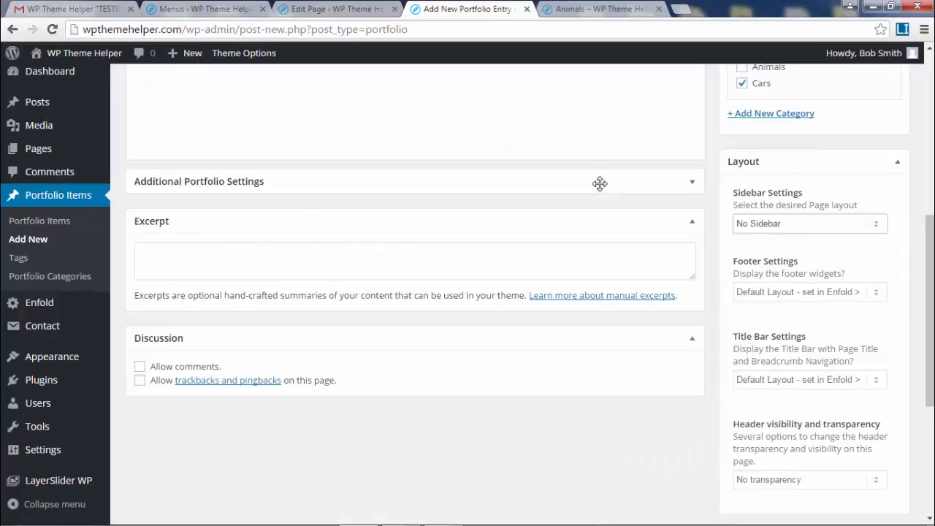
click(693, 187)
click(627, 184)
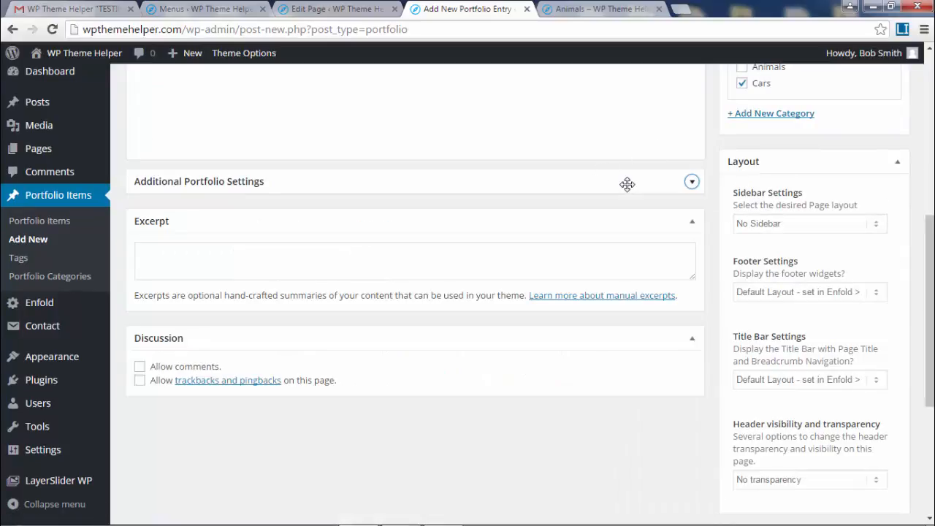
click(694, 223)
click(691, 264)
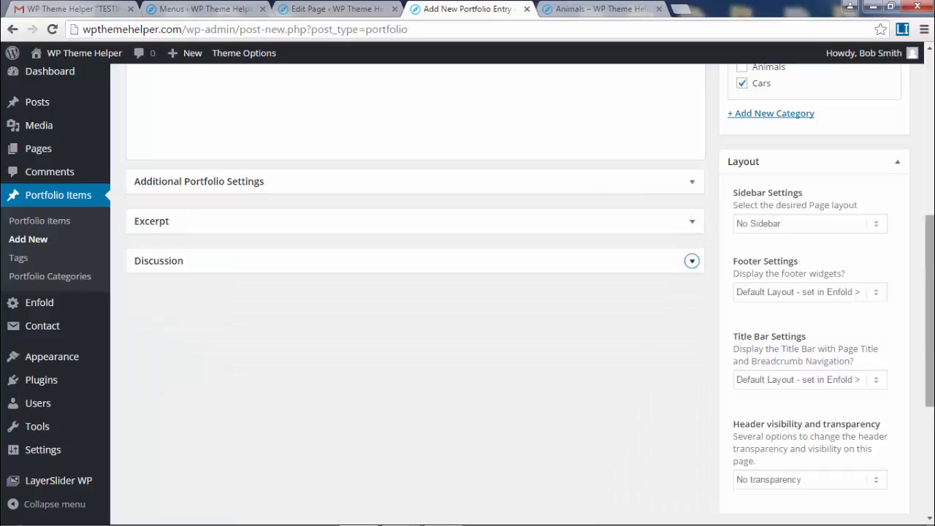
drag(930, 307, 929, 145)
click(882, 74)
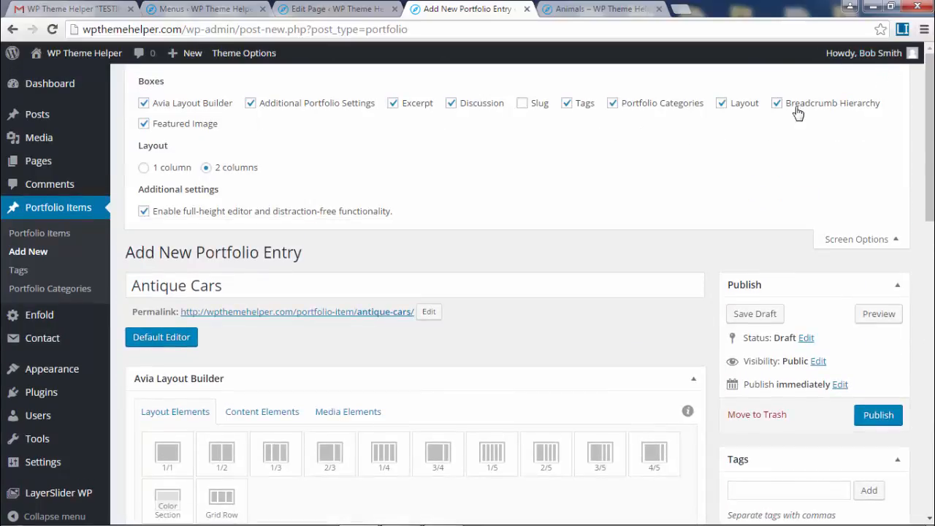
click(896, 245)
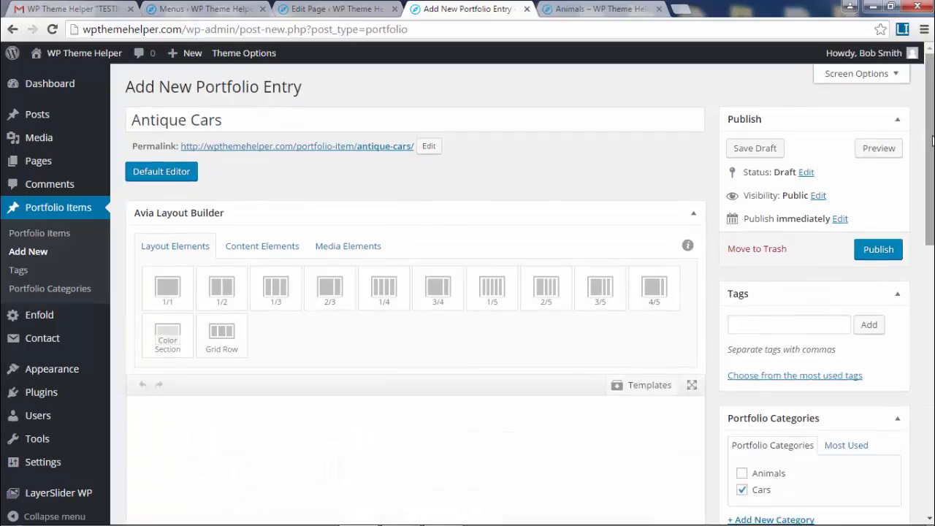
Add a 1/1 column to the Antique Cars layout and place a Masonry Gallery element inside it
scroll(375, 231, down, 3)
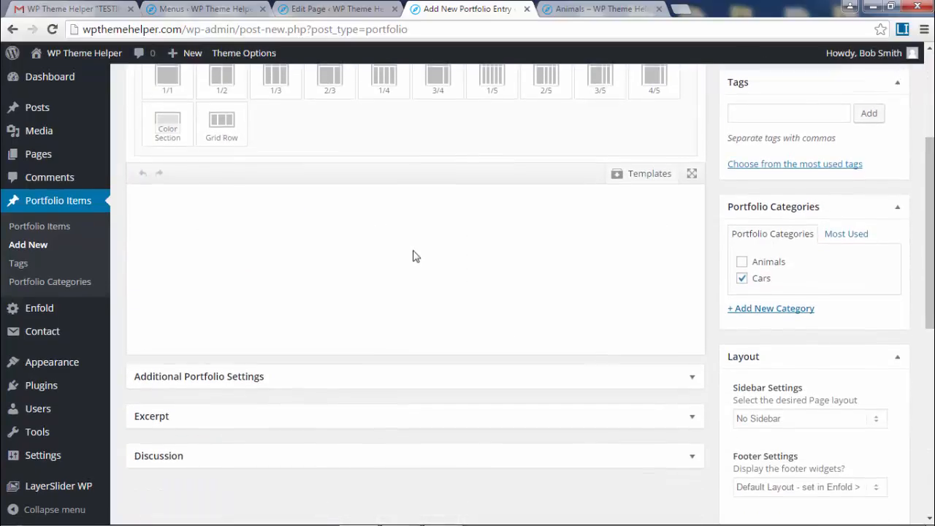
scroll(163, 133, up, 1)
click(166, 130)
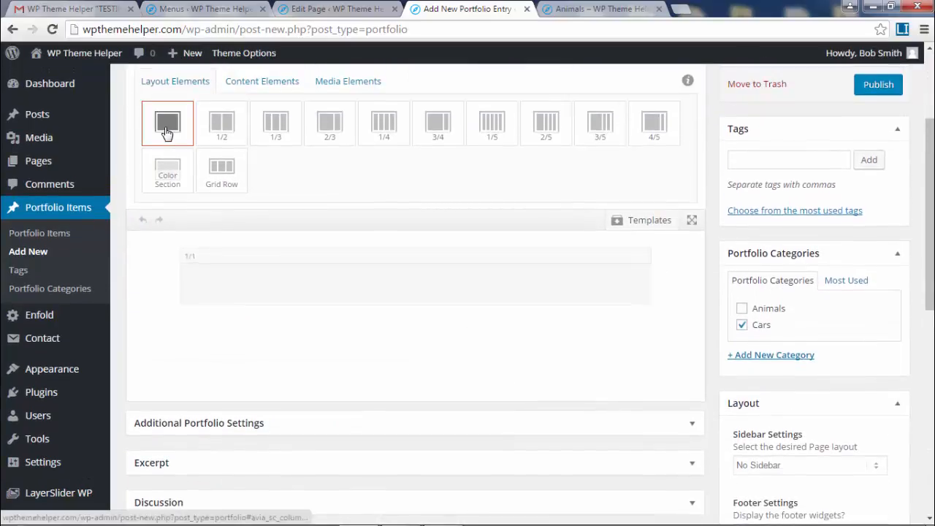
click(339, 86)
click(223, 174)
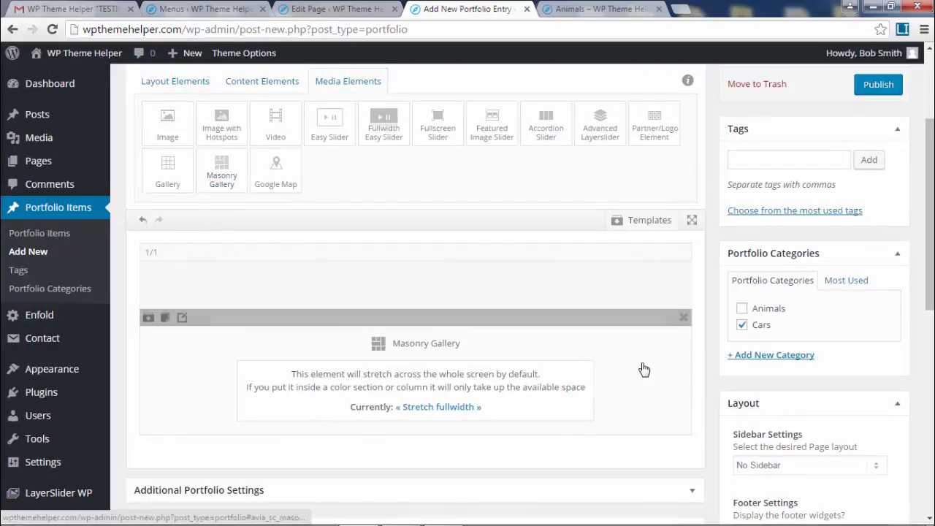
drag(415, 312, 418, 282)
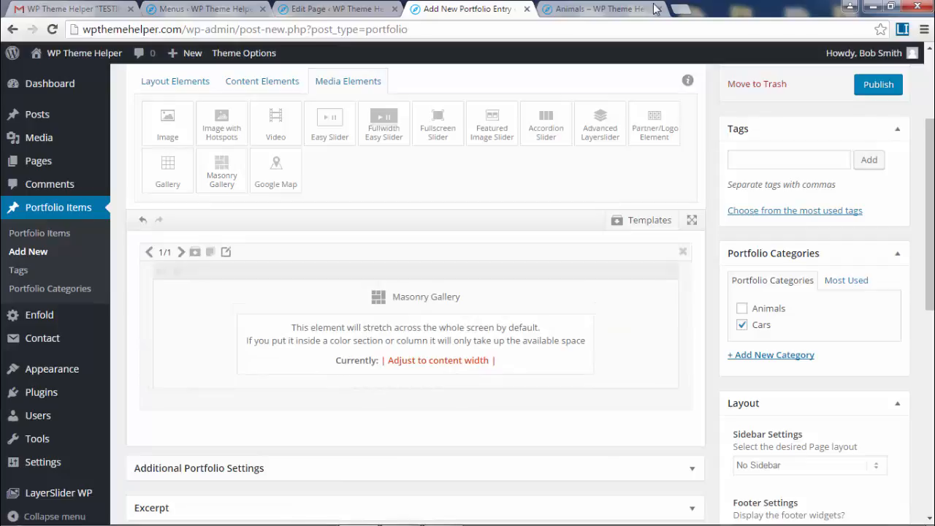
Add all images from the Portfolio - Cars media category to the Masonry Gallery
click(430, 344)
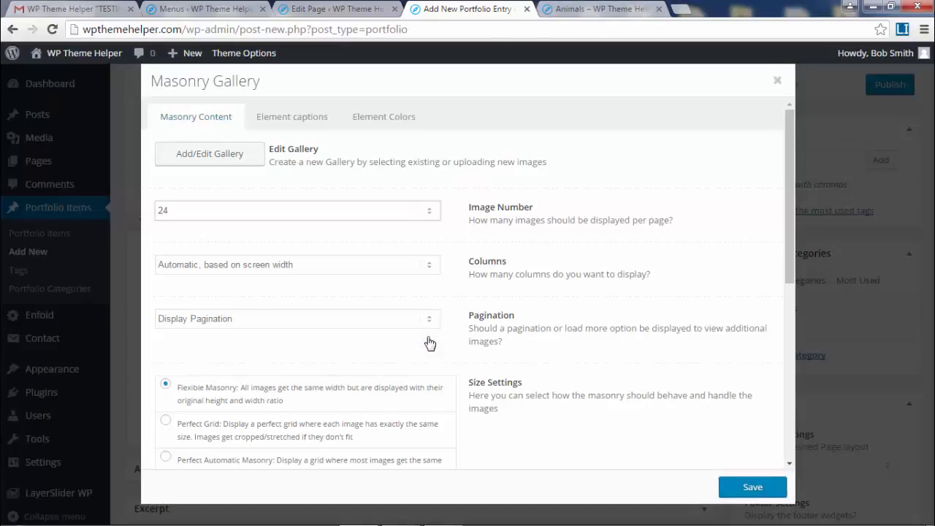
click(252, 156)
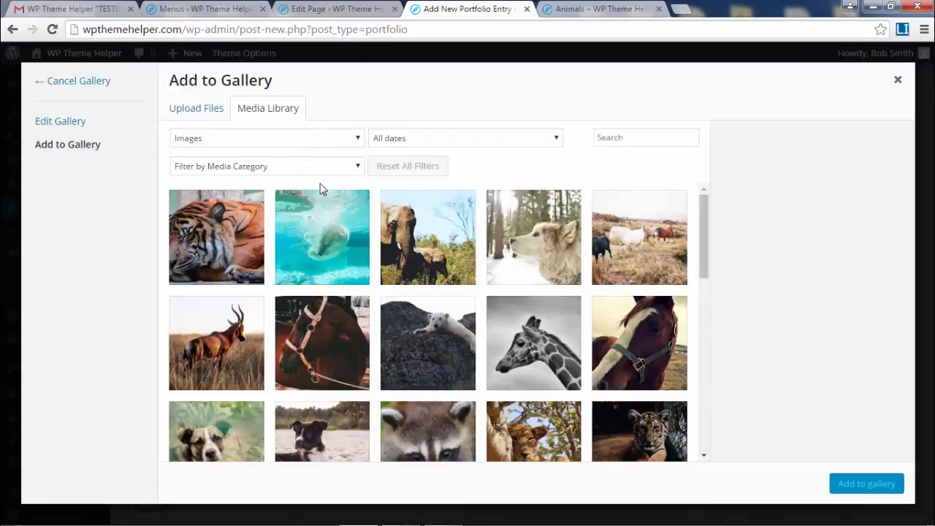
click(254, 171)
click(249, 246)
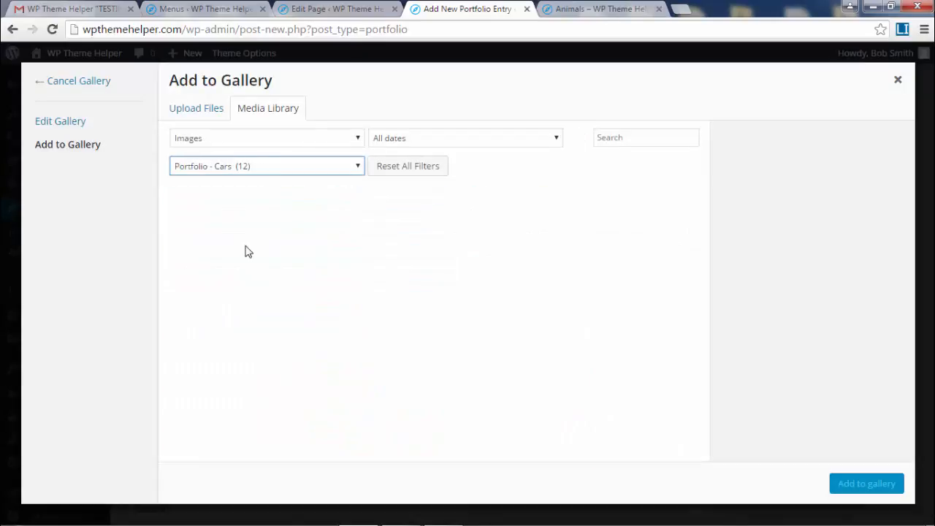
click(199, 243)
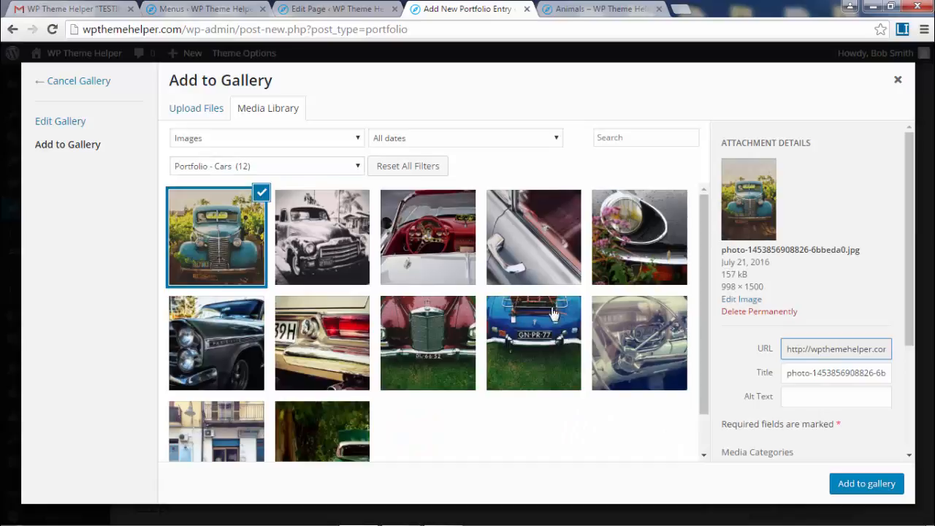
shift+click(336, 431)
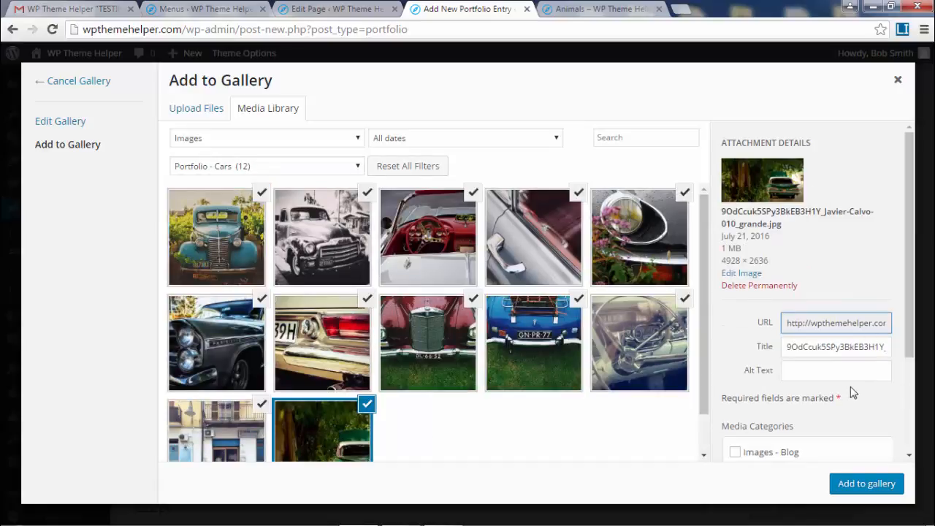
scroll(851, 414, down, 2)
click(866, 484)
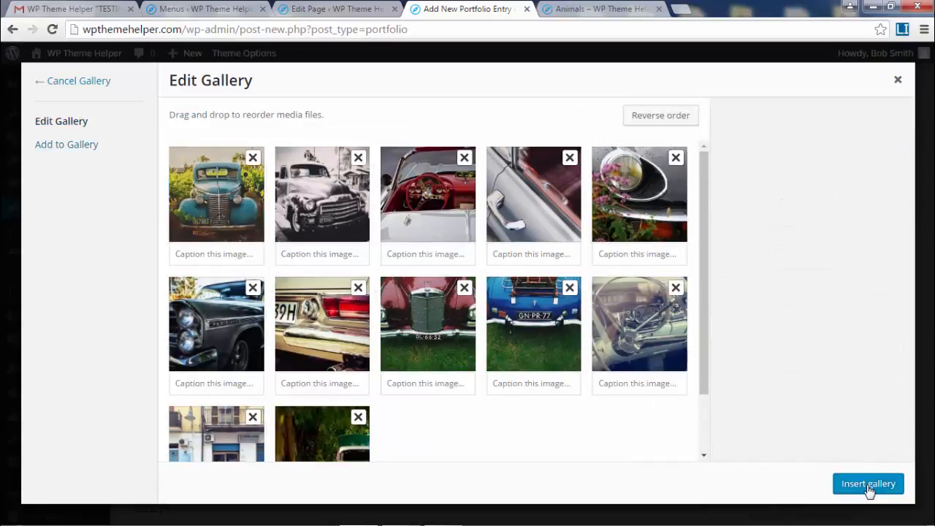
Reorder the gallery by swapping the red and blue cars, reversing the order and placing the teal truck first, and insert it
drag(326, 212, 217, 205)
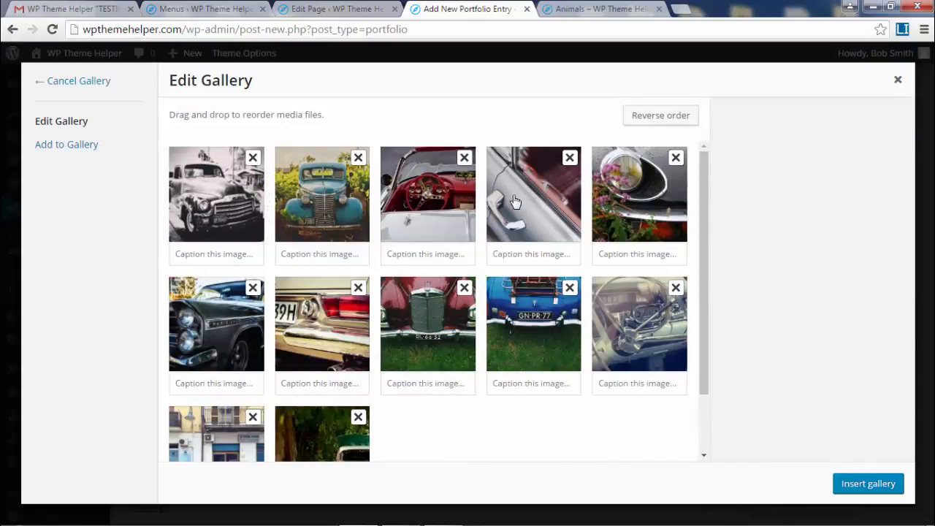
drag(326, 217, 197, 191)
drag(430, 321, 537, 322)
click(659, 110)
drag(339, 442, 219, 194)
click(848, 485)
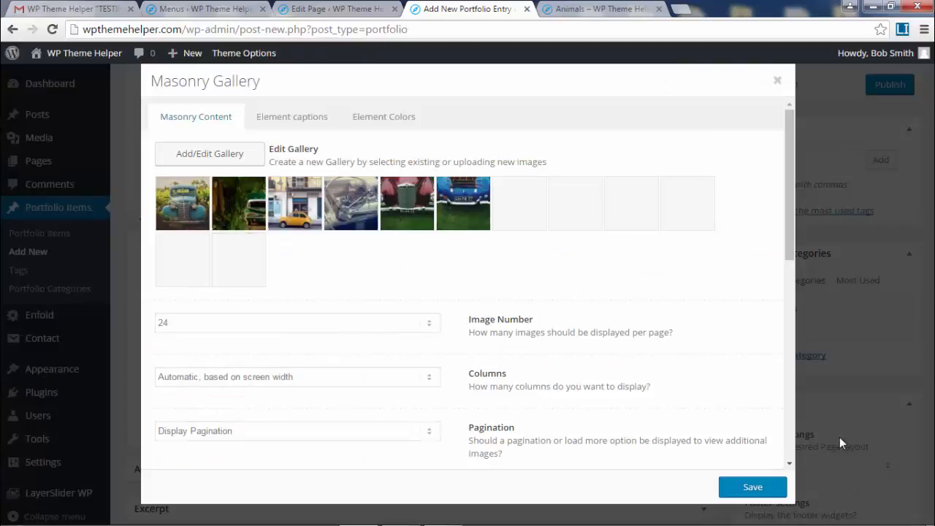
Set the masonry gallery to 30 images per page, 3 Columns and the Display "Load More" Button pagination
scroll(367, 196, down, 3)
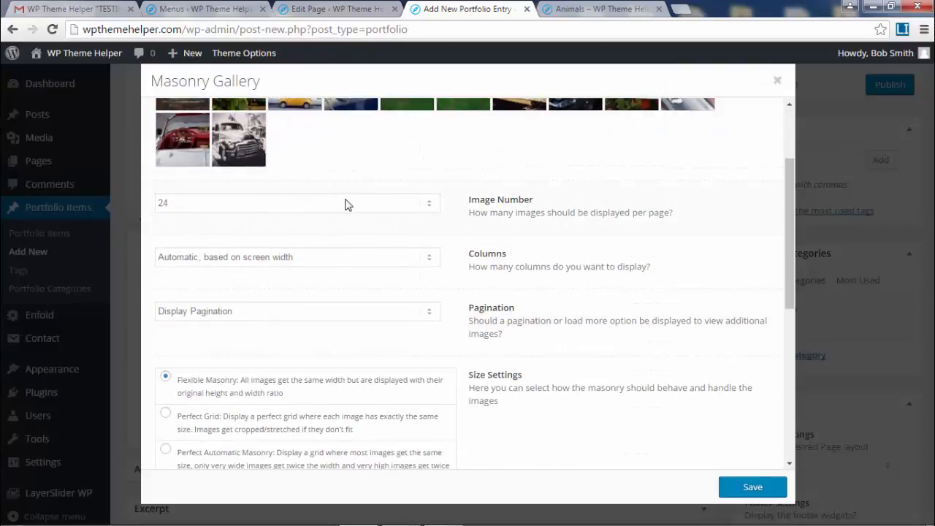
click(347, 204)
scroll(328, 290, down, 5)
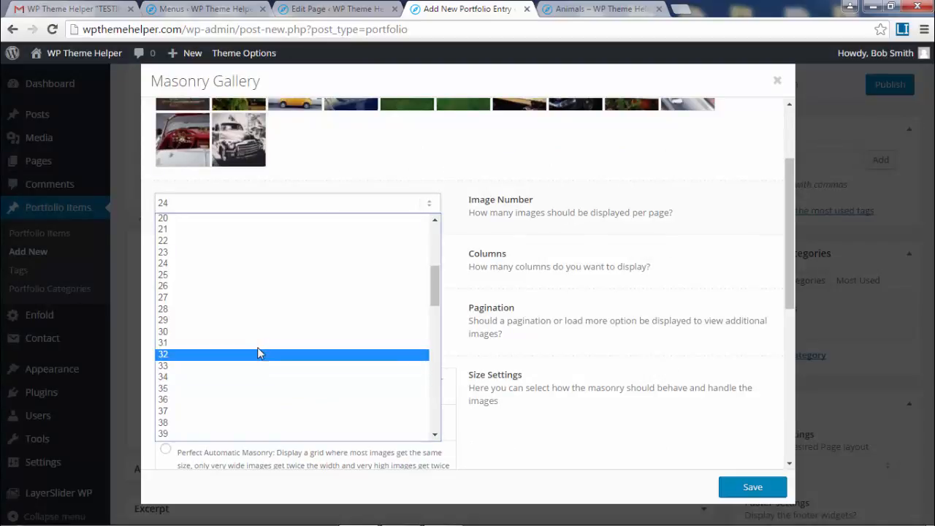
click(247, 333)
scroll(549, 284, down, 1)
click(369, 225)
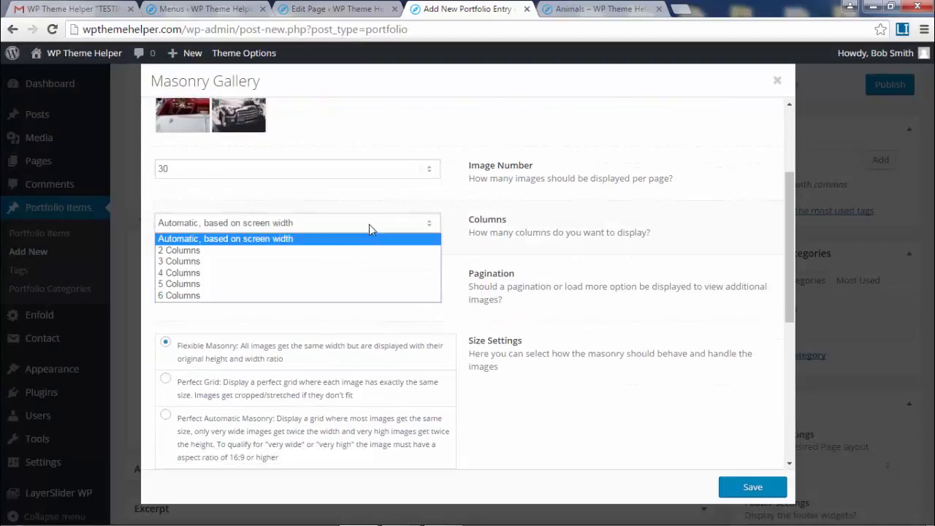
click(309, 261)
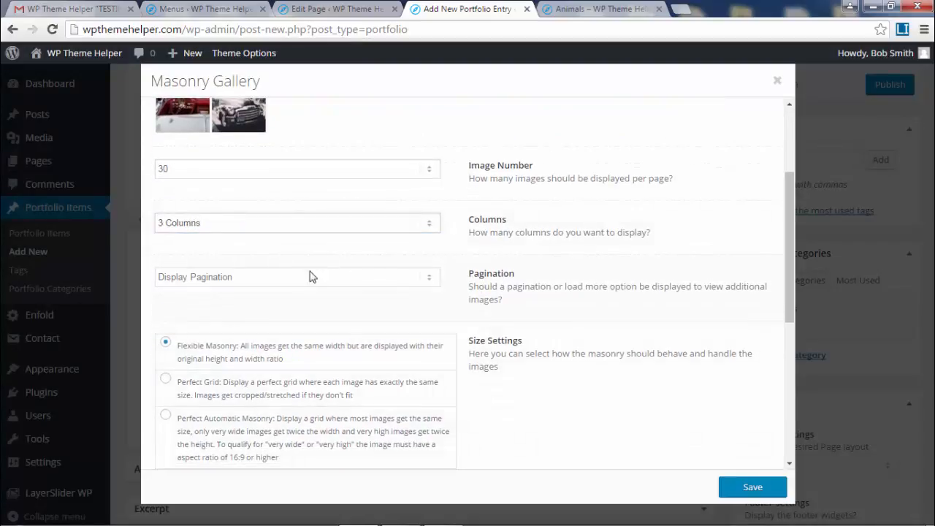
click(309, 276)
click(295, 305)
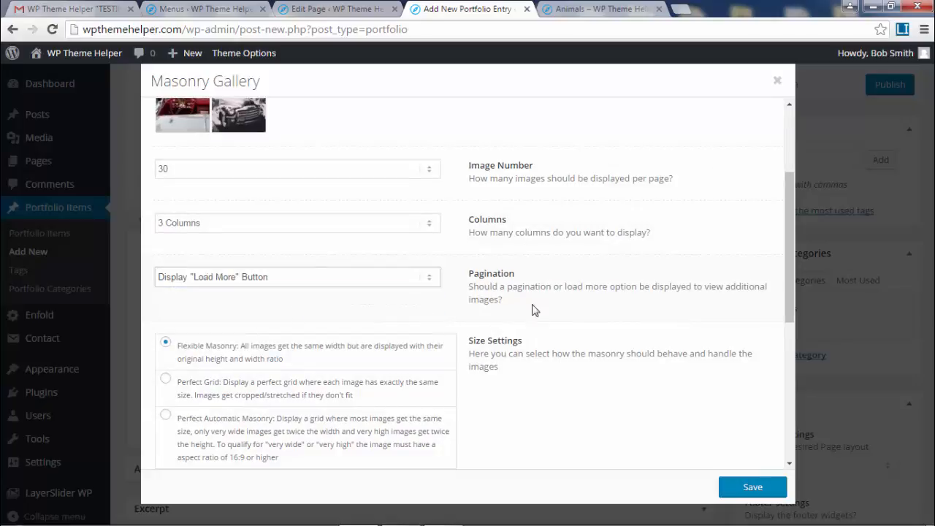
Set the gallery to Perfect Automatic Masonry with a 1 Pixel Gap and Overlay deactivated, and save the element
scroll(597, 305, down, 1)
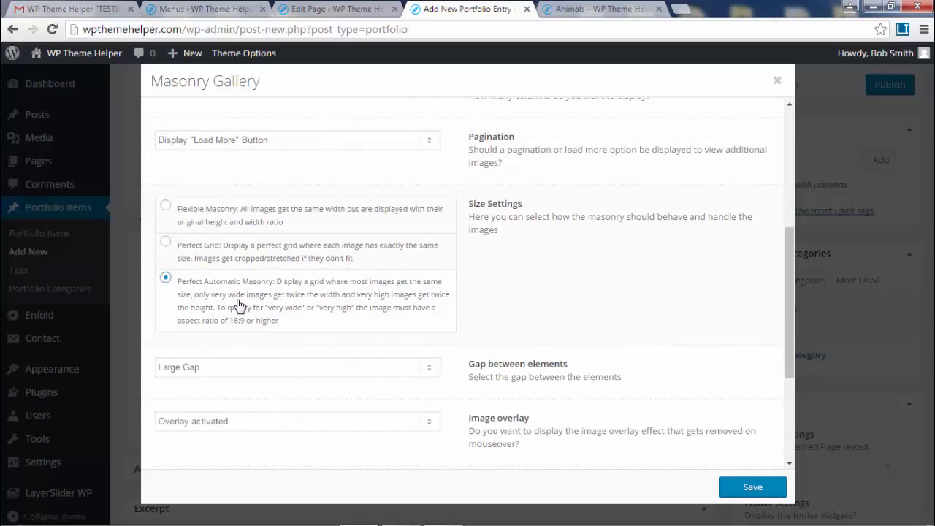
scroll(284, 262, down, 2)
click(268, 250)
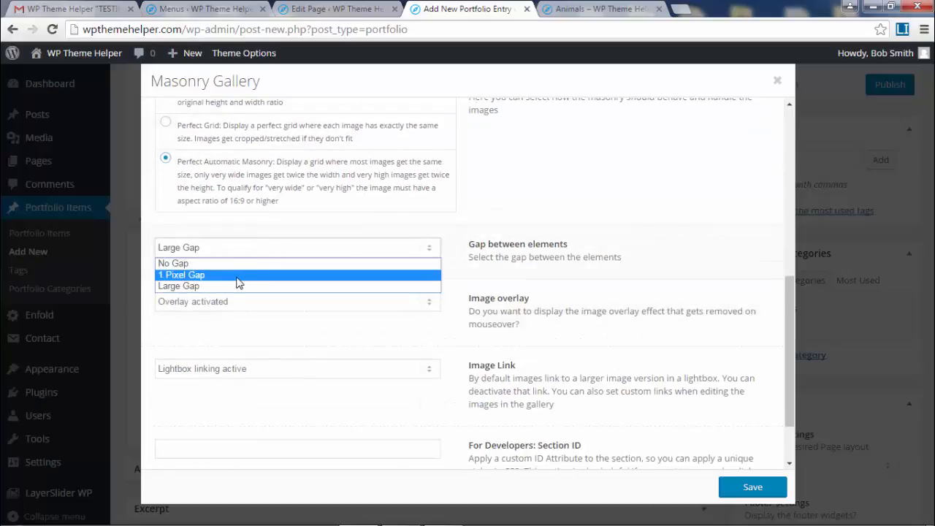
click(236, 275)
click(319, 306)
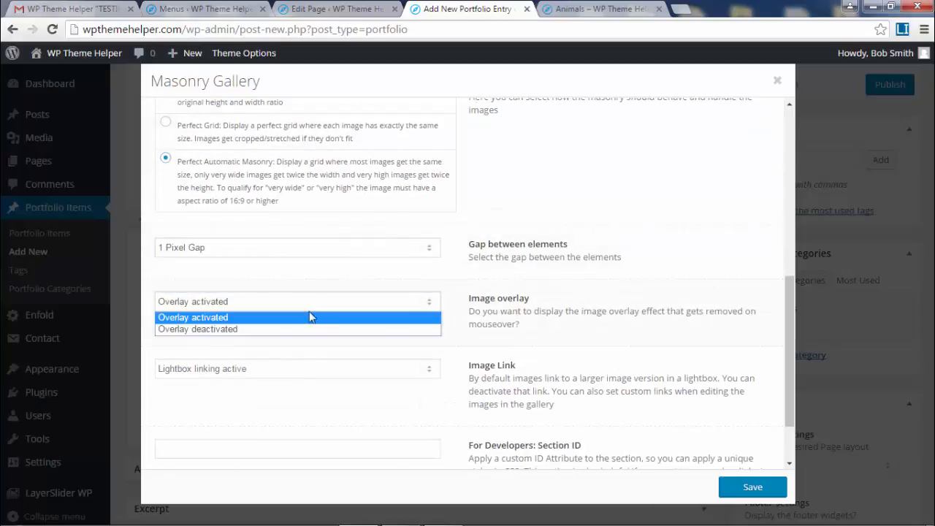
click(292, 329)
scroll(387, 336, down, 2)
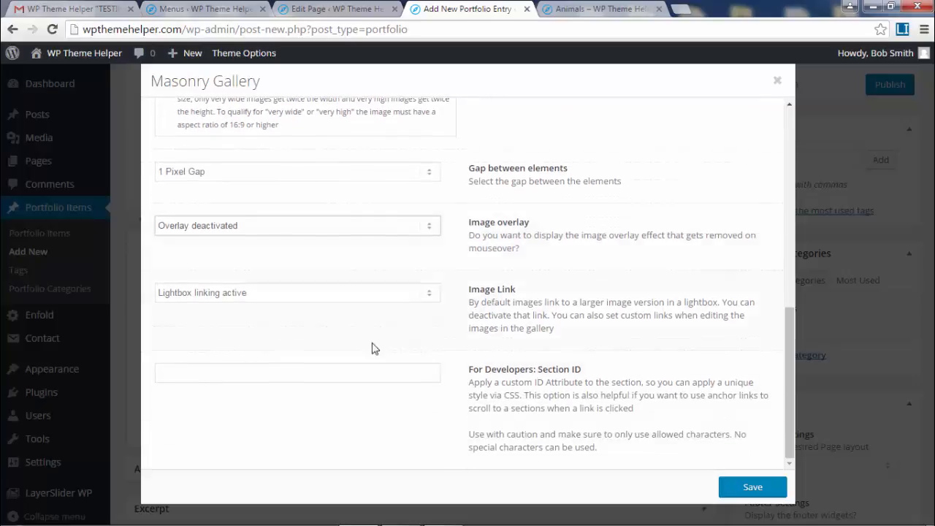
click(755, 488)
Publish the Antique Cars entry, replace the open Animals page with its published page and review the gallery there
click(876, 85)
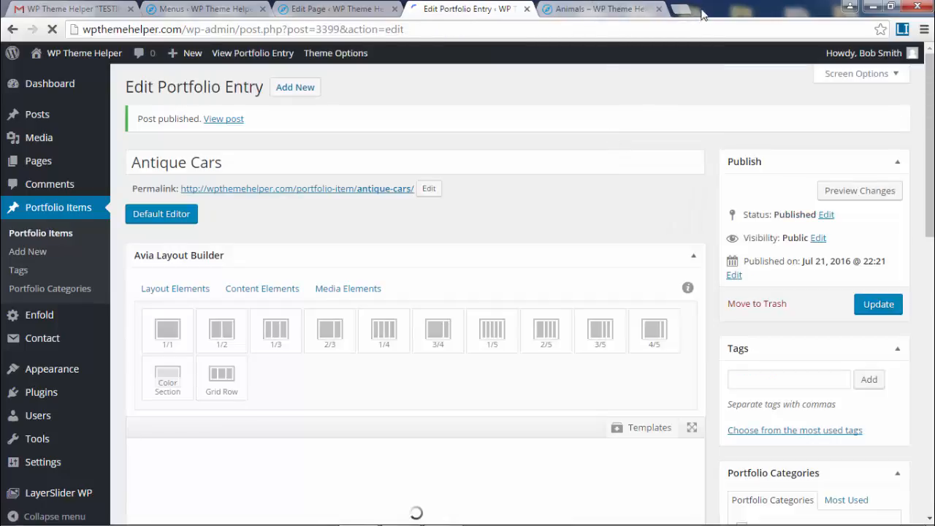
click(659, 9)
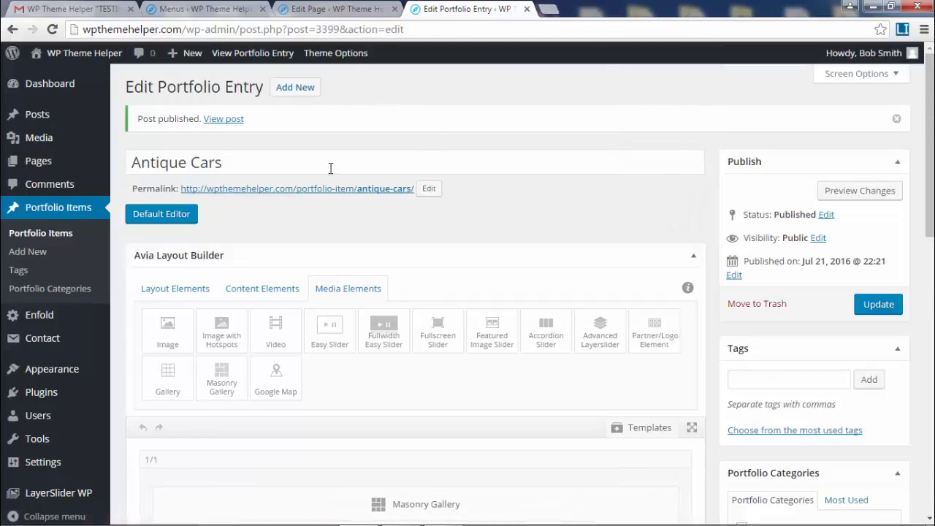
right_click(366, 189)
click(380, 198)
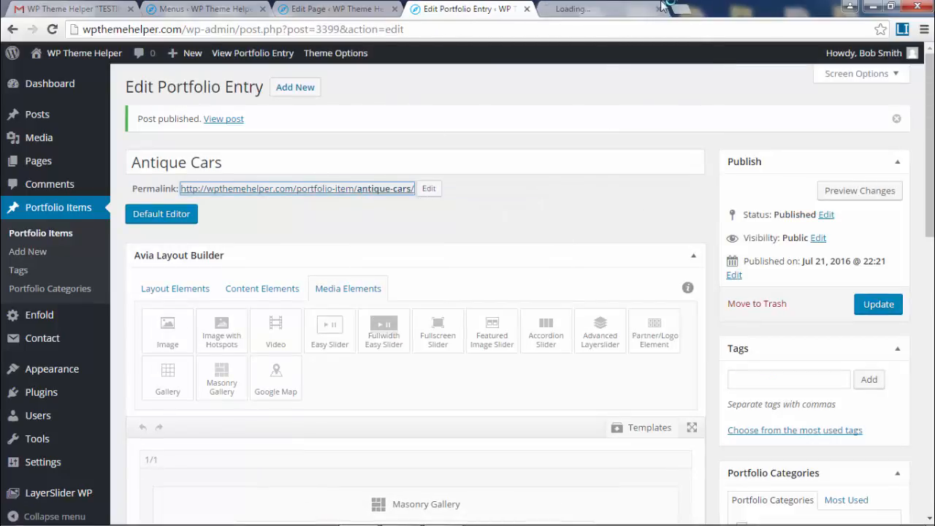
click(584, 8)
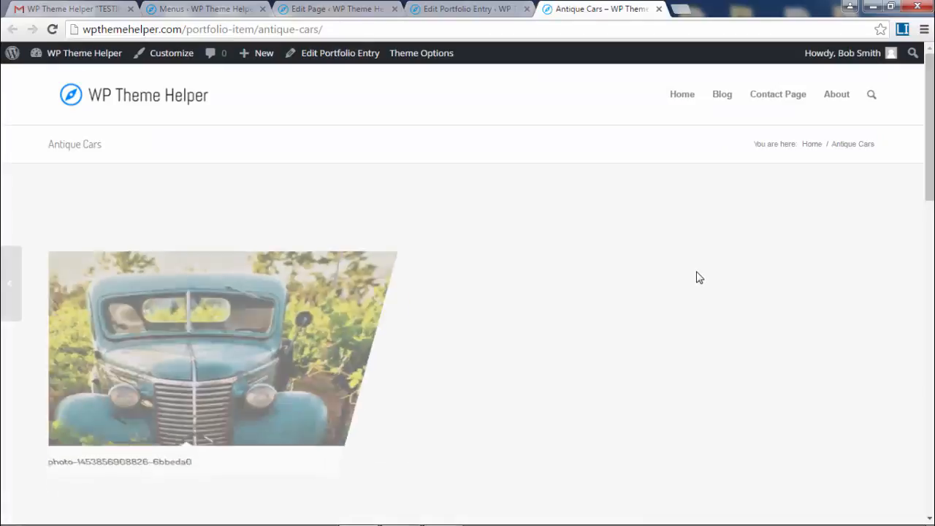
scroll(511, 273, down, 3)
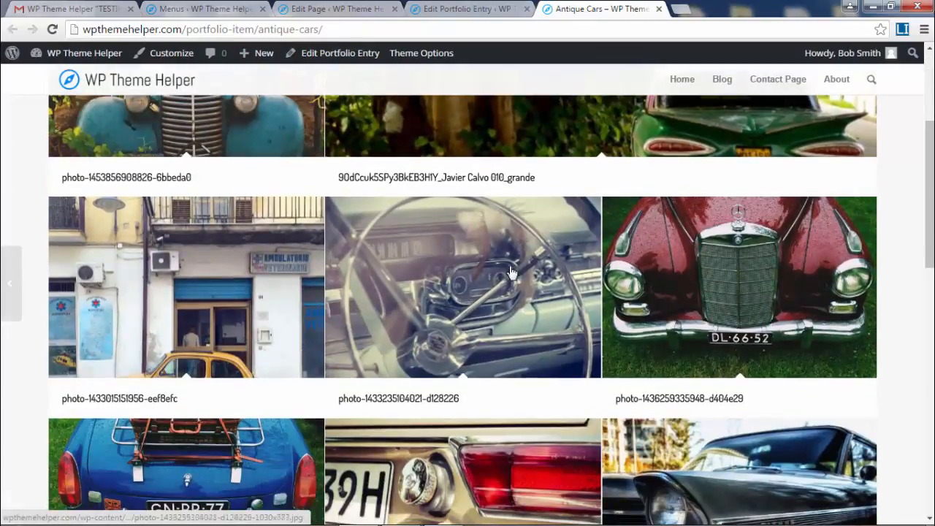
scroll(689, 412, down, 3)
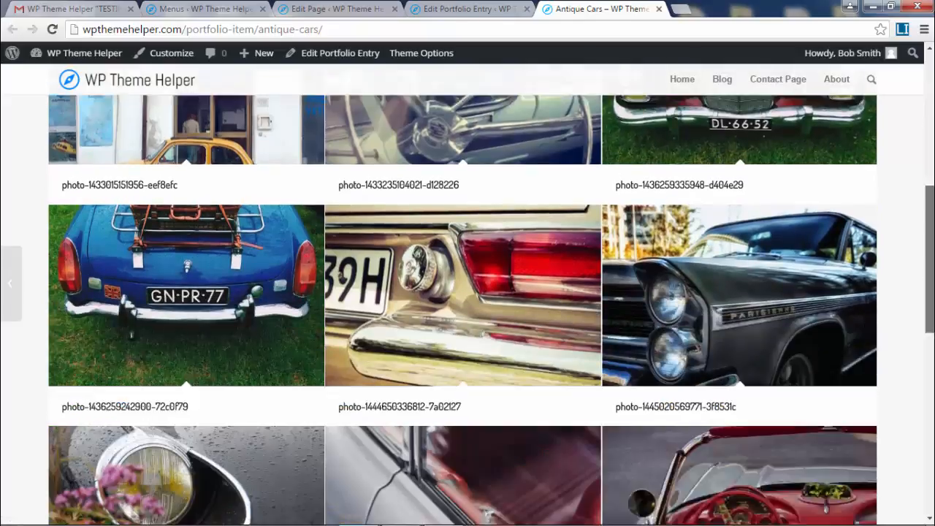
drag(929, 270, 929, 132)
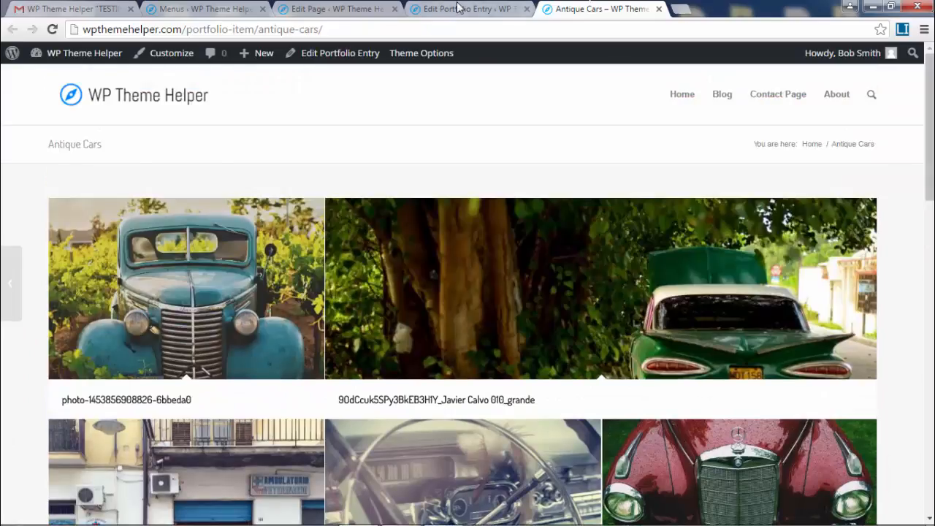
Set the masonry gallery's Element Title and Excerpt to Display Neither, save it and update the Antique Cars entry
click(458, 8)
scroll(455, 426, down, 2)
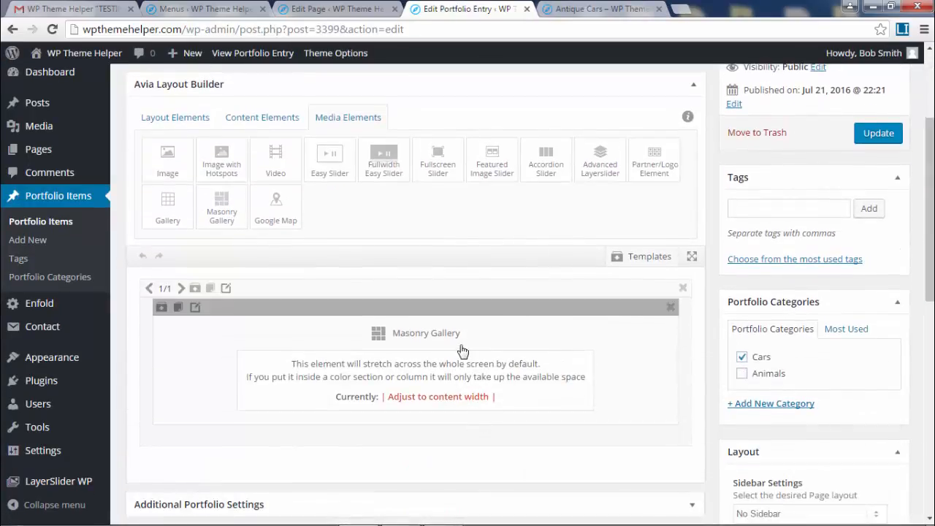
click(463, 351)
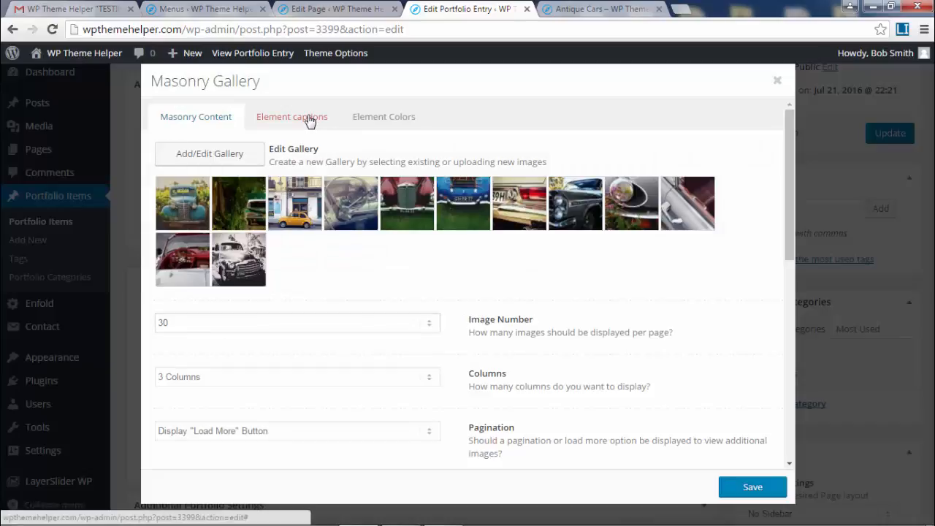
click(310, 119)
click(314, 153)
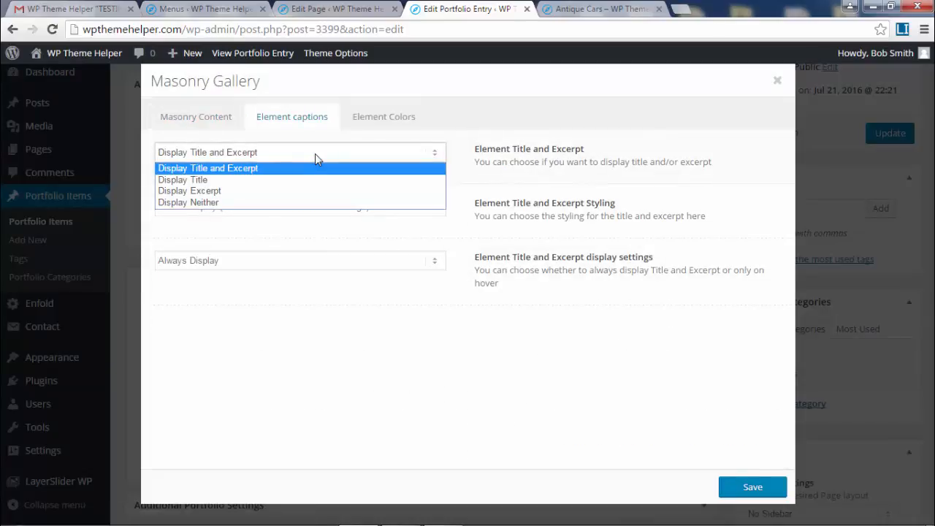
click(307, 203)
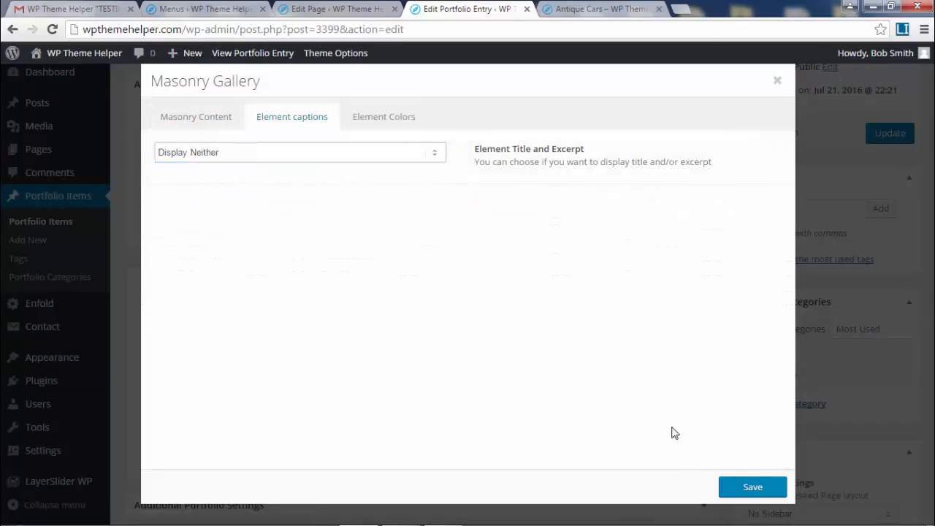
click(746, 496)
click(890, 132)
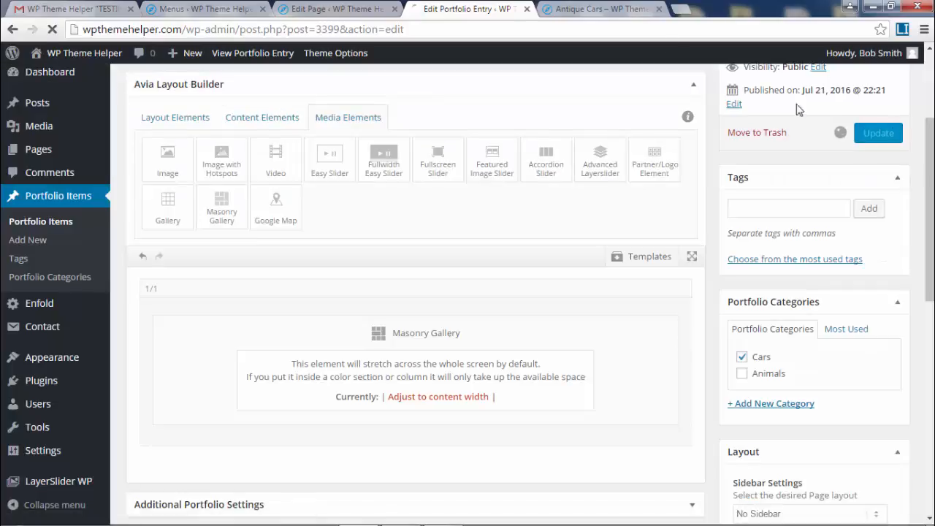
Review the updated masonry gallery on the published Antique Cars page, down to its last images
click(572, 8)
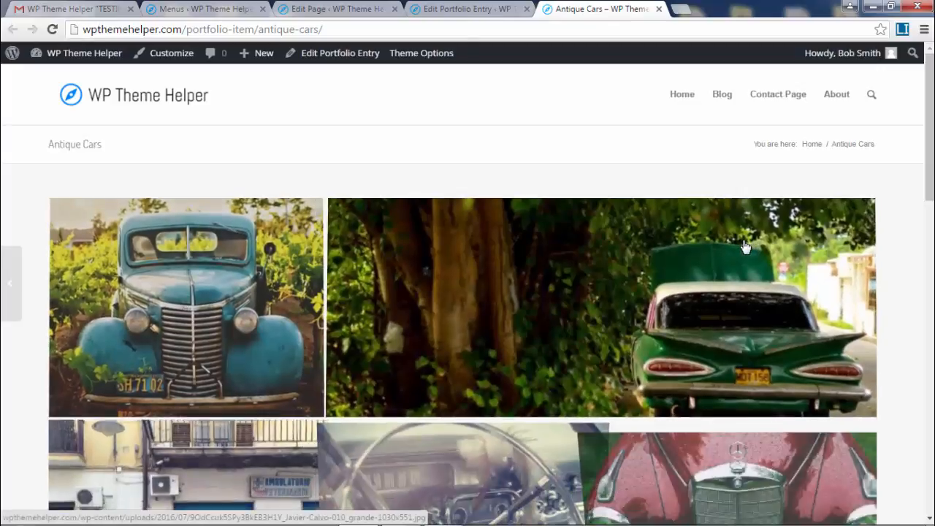
scroll(745, 247, down, 10)
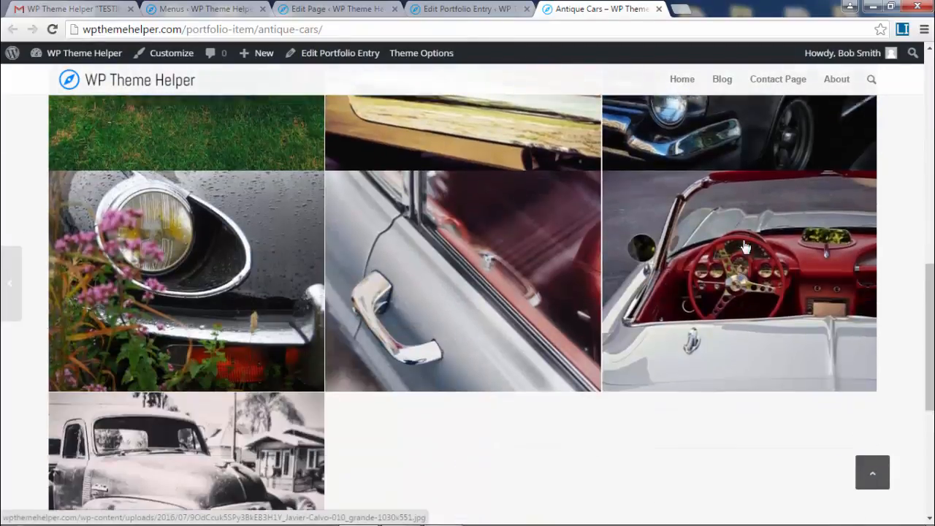
scroll(443, 328, down, 3)
Reopen the Antique Cars masonry gallery's settings, review the pagination, size, gap and overlay options, and close them without saving
click(464, 9)
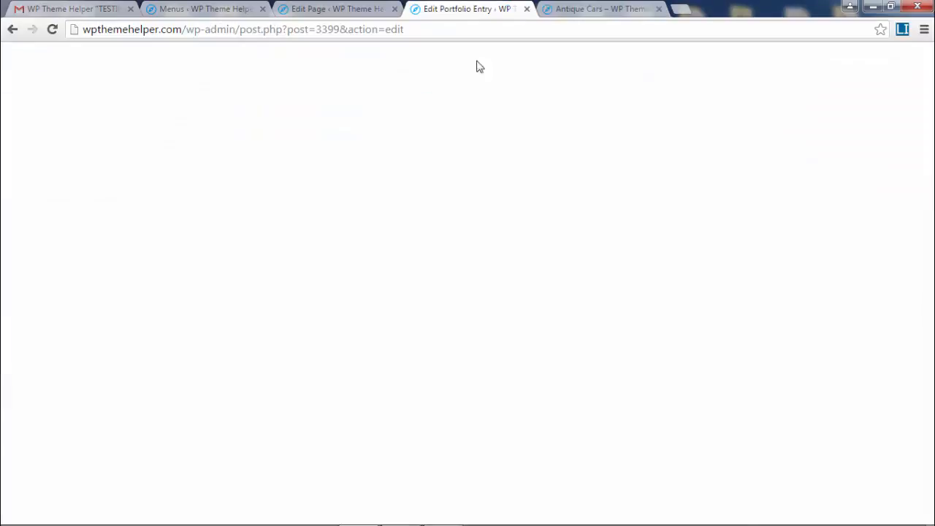
scroll(428, 431, down, 3)
click(431, 324)
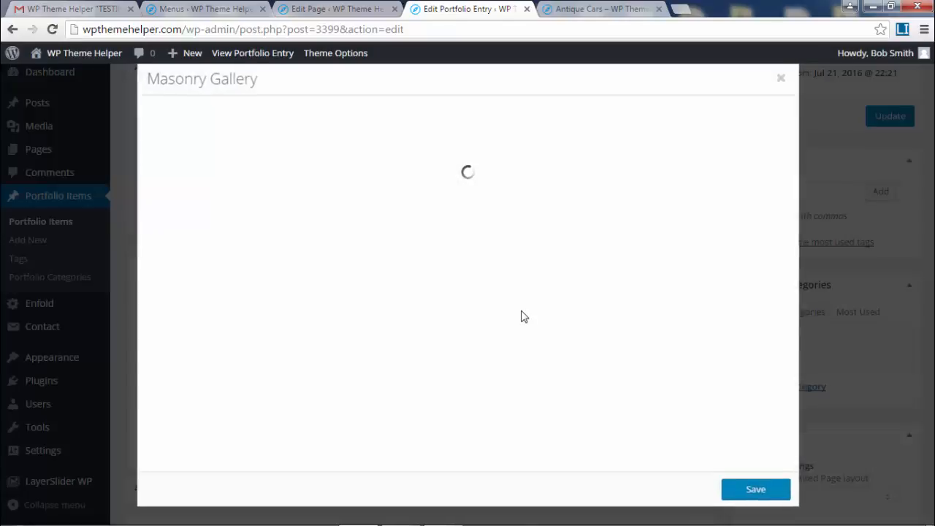
scroll(553, 305, down, 6)
scroll(334, 234, up, 2)
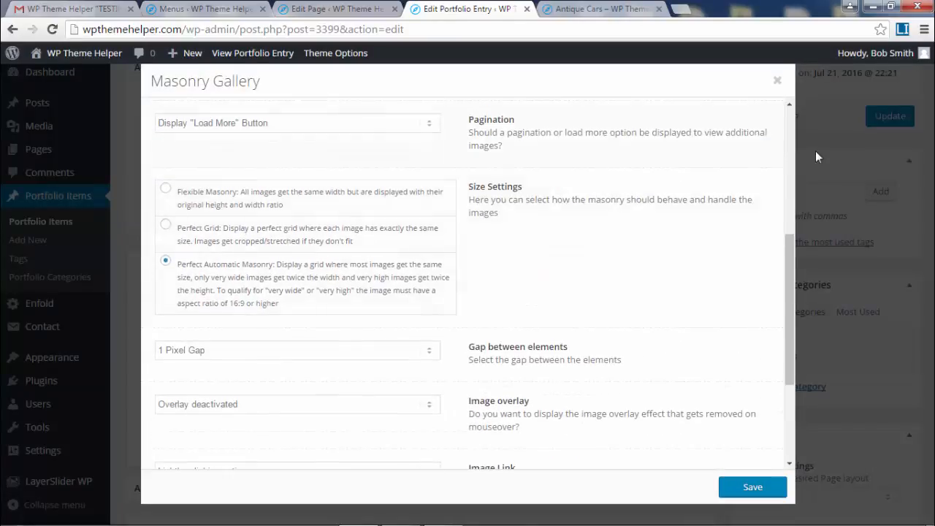
click(778, 81)
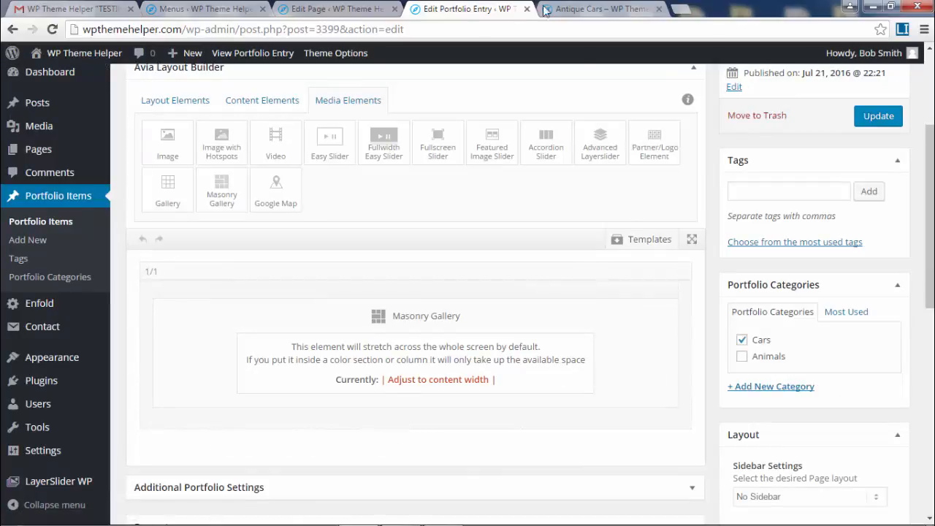
Check the page title and the first gallery images on the published Antique Cars page
click(570, 8)
mouse_move(928, 356)
mouse_down()
mouse_move(929, 166)
mouse_move(929, 358)
mouse_up()
scroll(713, 338, up, 12)
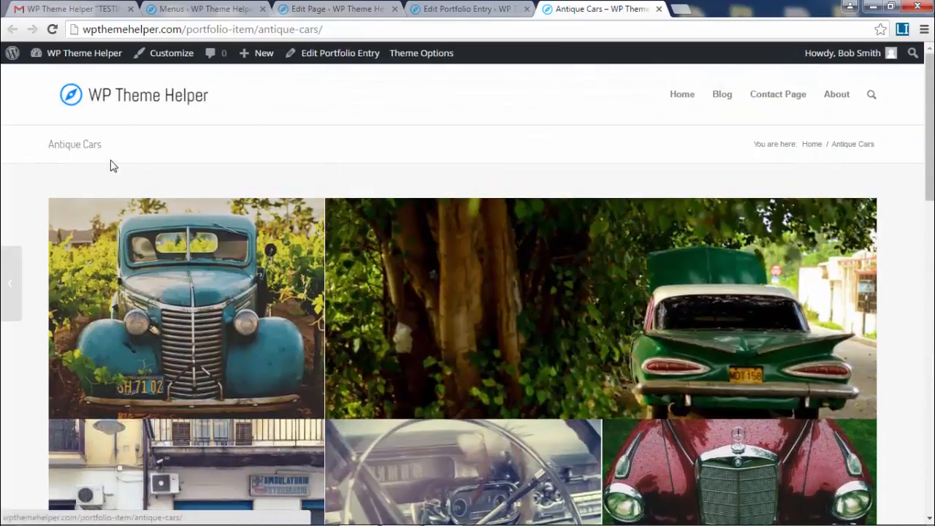
drag(102, 144, 41, 139)
click(282, 162)
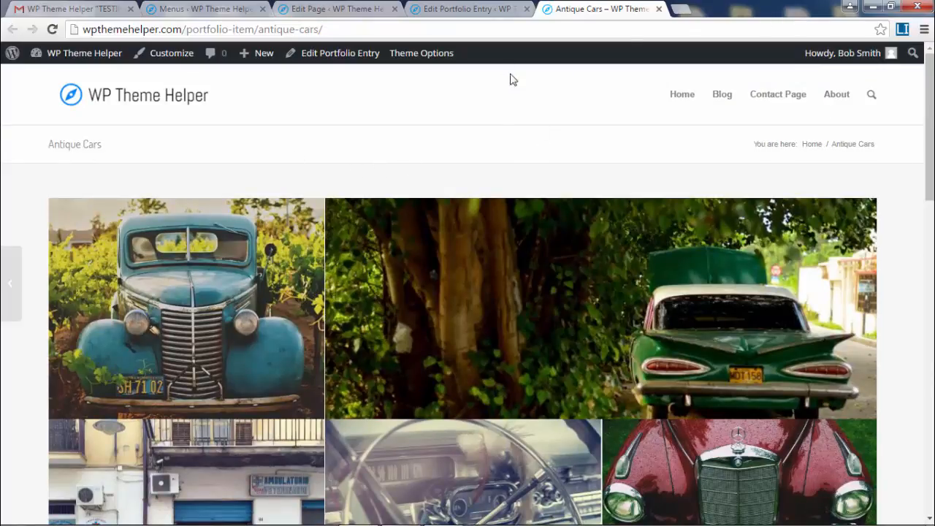
Close the published Antique Cars page, the page editor and the Menus page, keeping the portfolio entry editor open
click(460, 8)
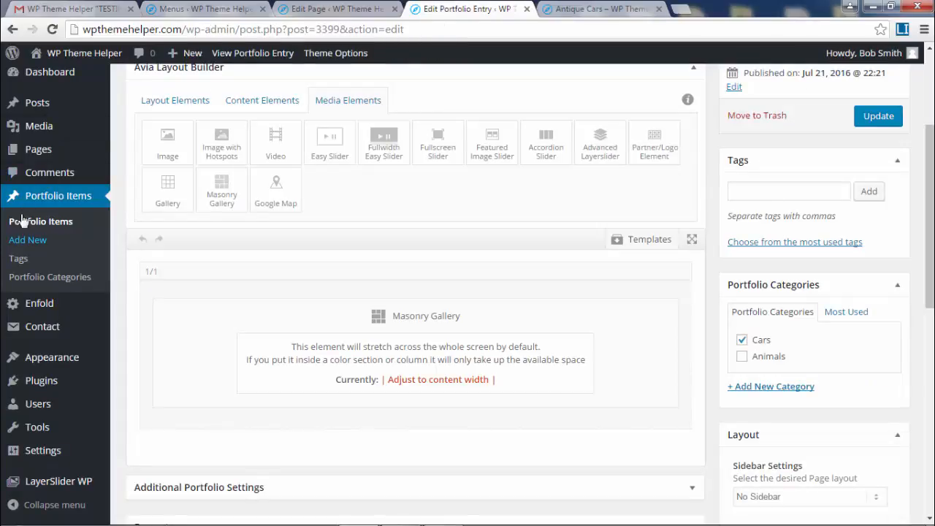
scroll(293, 209, up, 2)
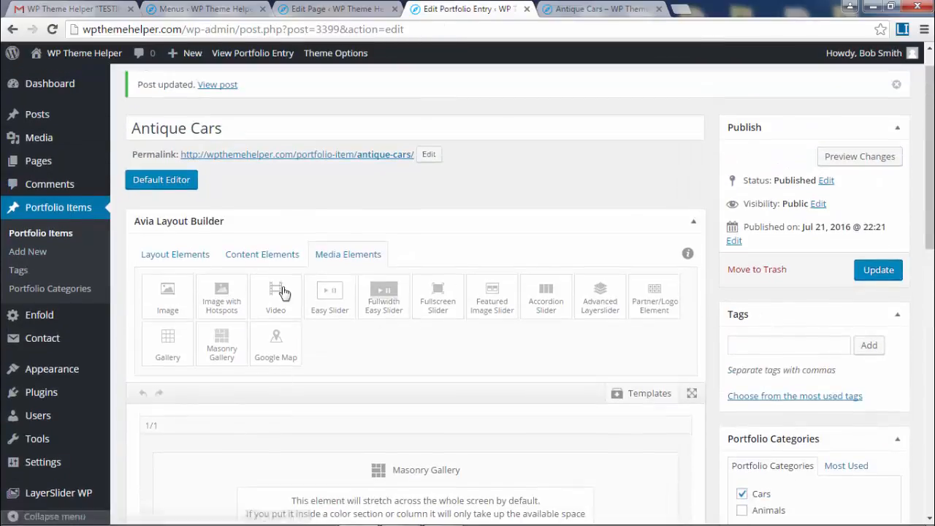
click(659, 9)
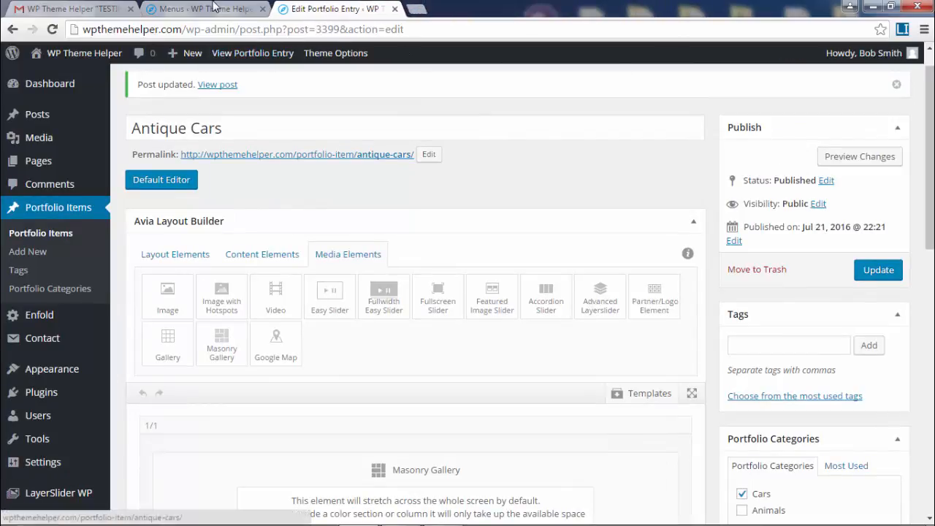
click(252, 10)
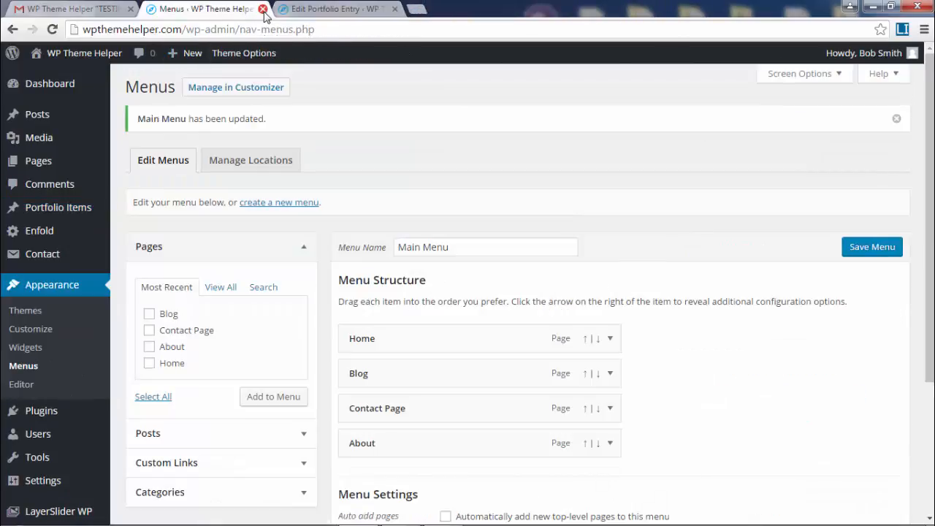
click(263, 9)
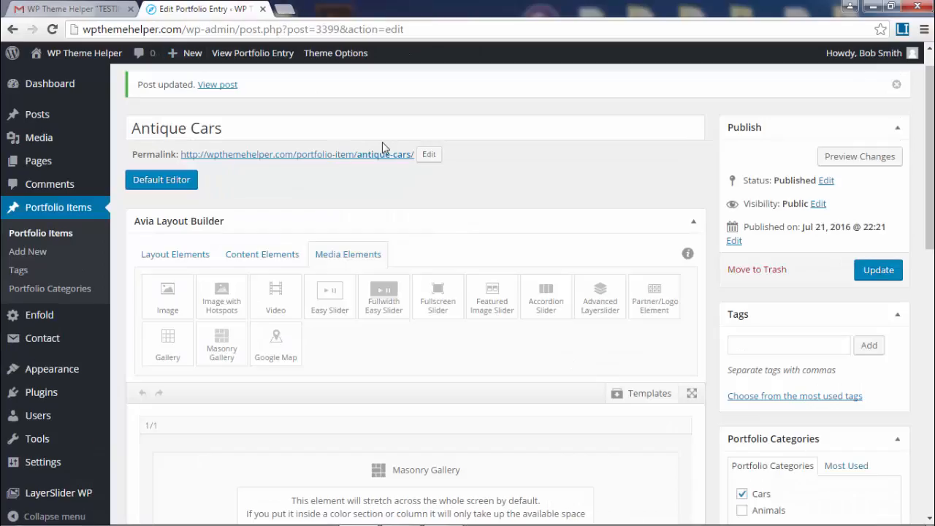
Create a new page titled Portfolio and switch it to the Advanced Layout Editor
click(40, 161)
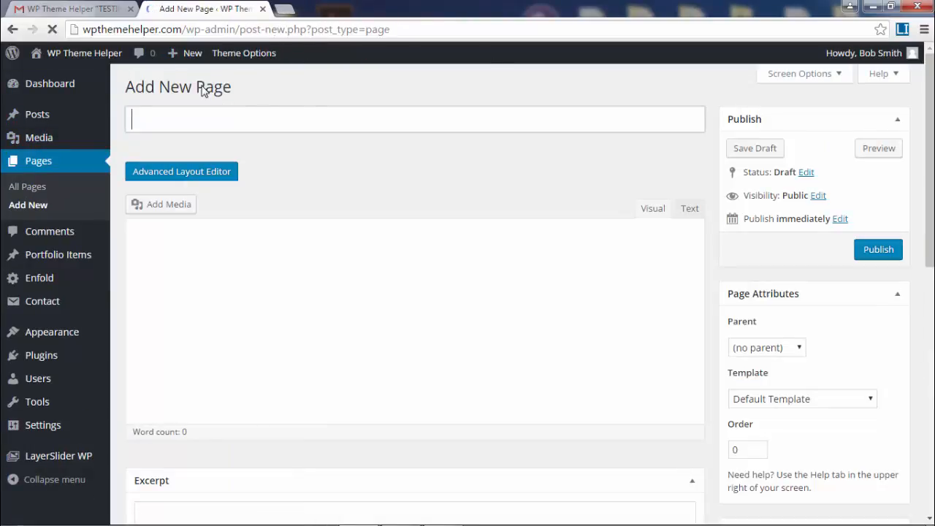
text(Portfolio)
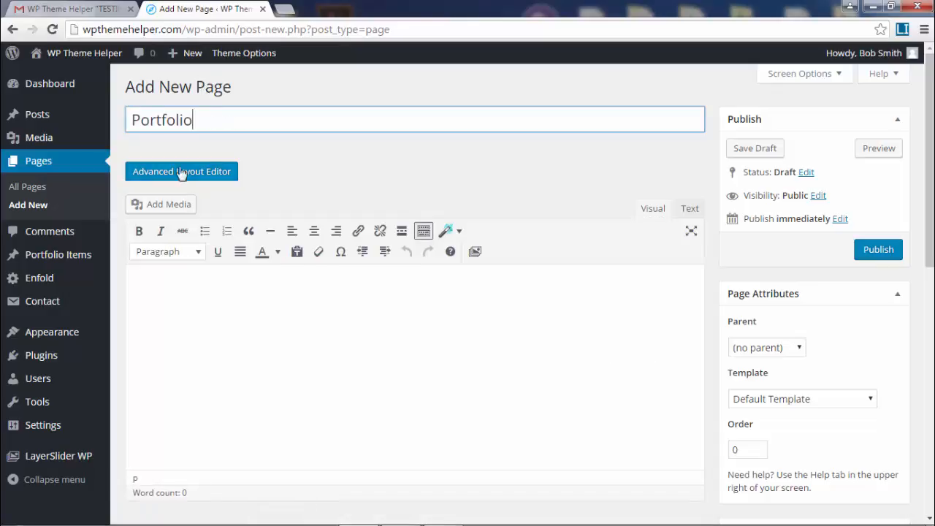
click(181, 172)
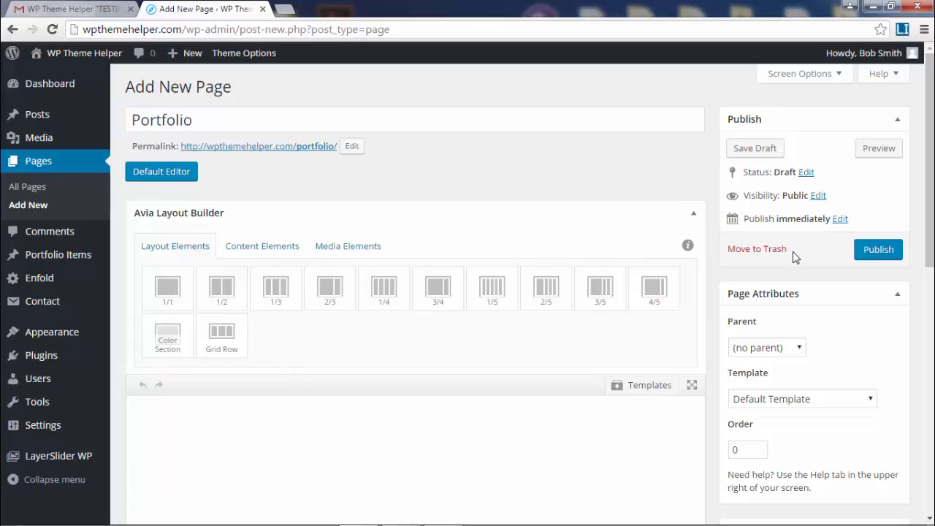
Set the Portfolio page's Sidebar Settings to No Sidebar and publish the page
scroll(796, 257, down, 5)
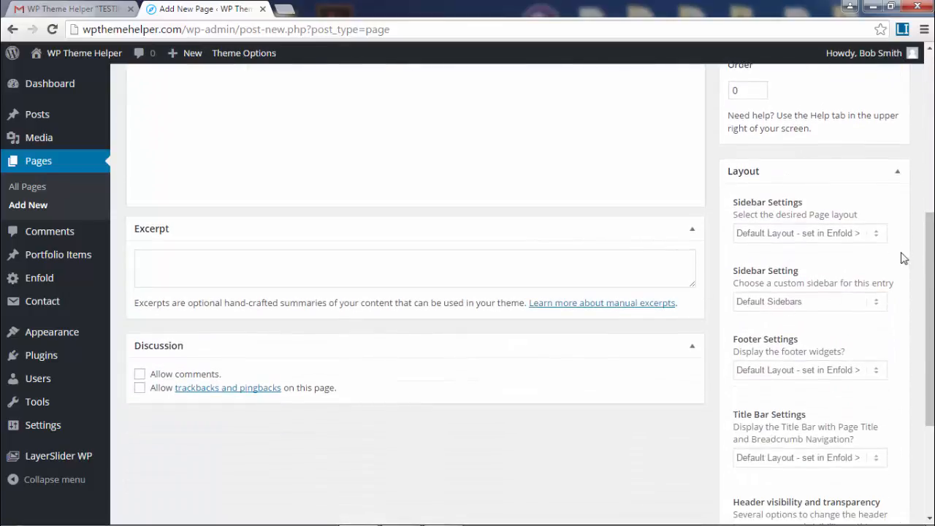
click(808, 233)
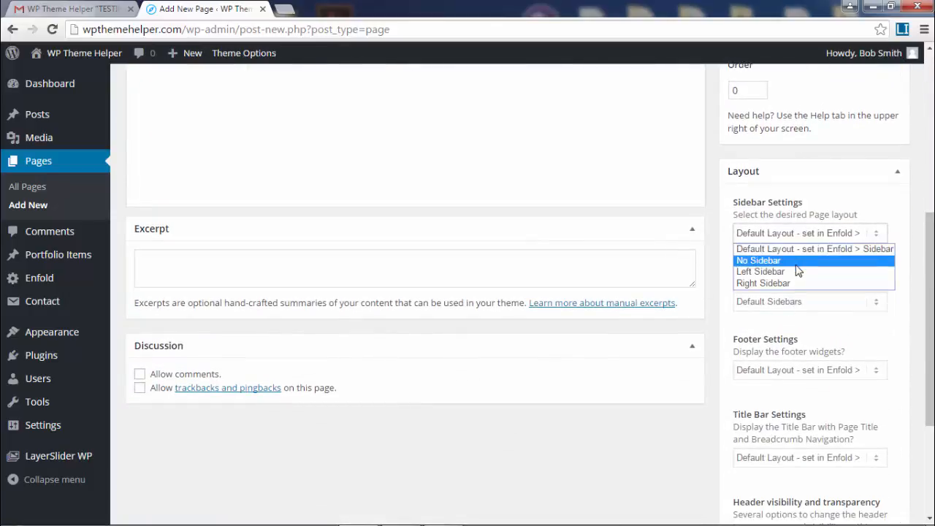
click(795, 265)
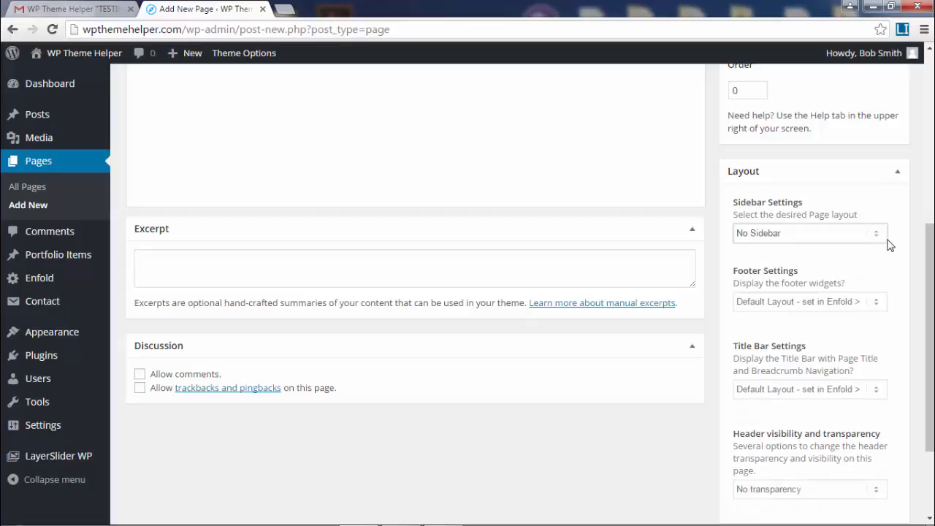
scroll(869, 334, down, 2)
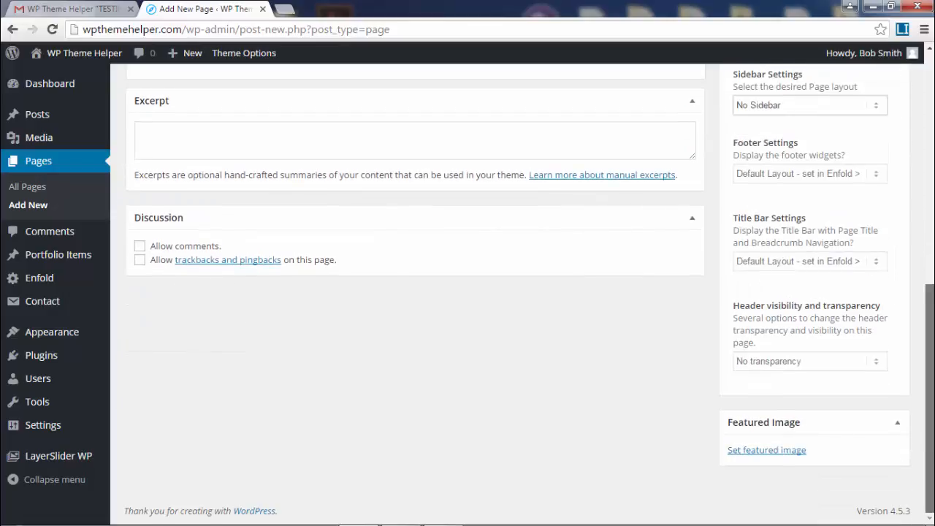
scroll(869, 334, up, 4)
scroll(530, 295, up, 3)
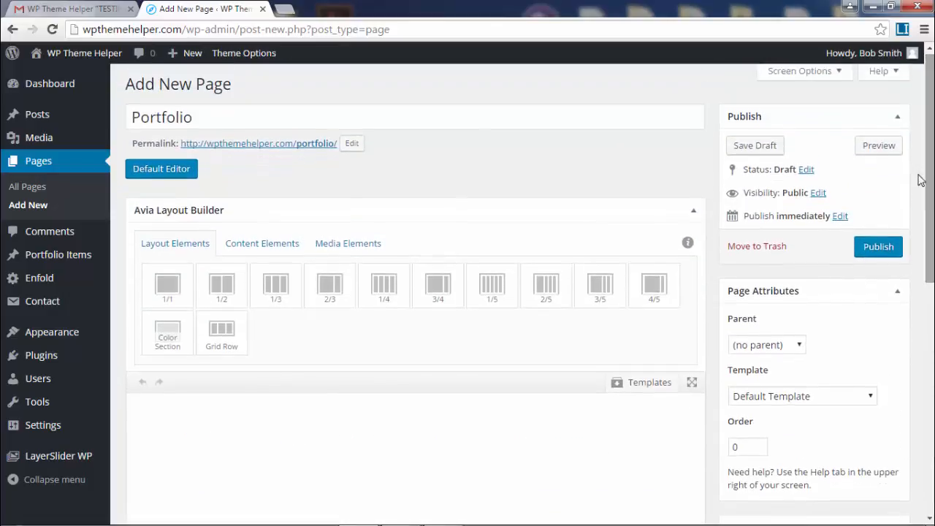
click(883, 248)
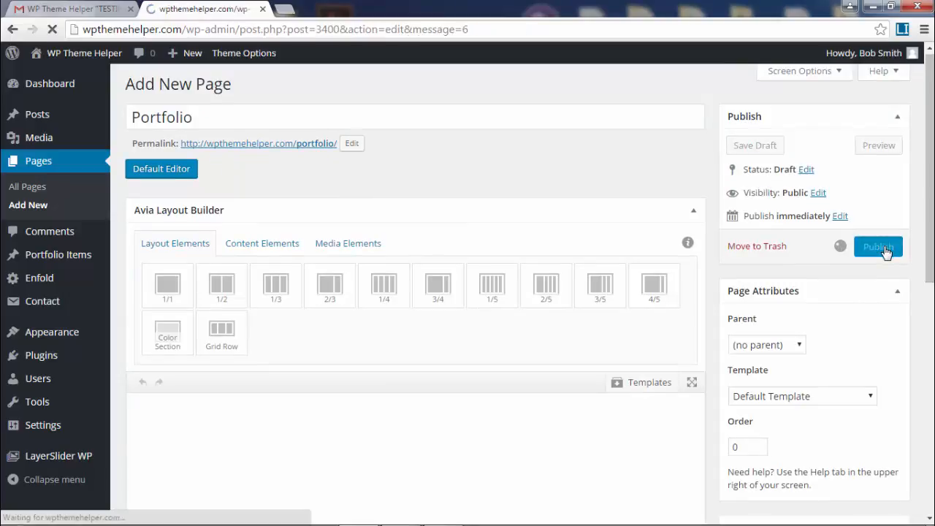
Add two 1/2 columns to the Portfolio page layout
scroll(493, 299, down, 3)
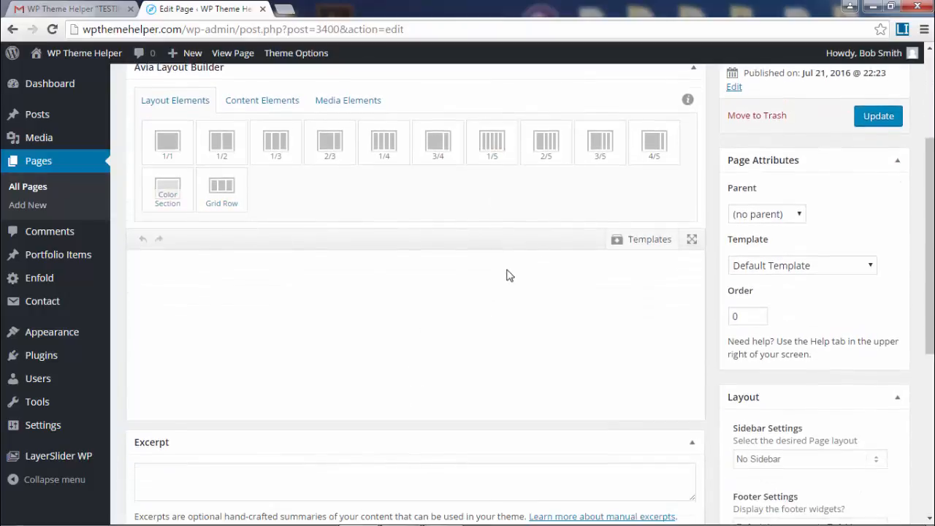
click(222, 143)
click(221, 143)
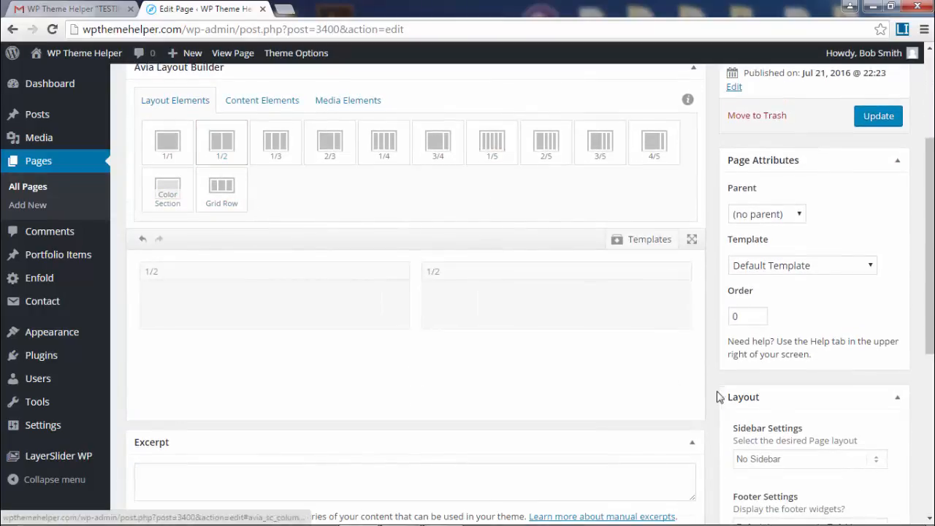
Place an Image element in each of the two 1/2 columns
click(255, 104)
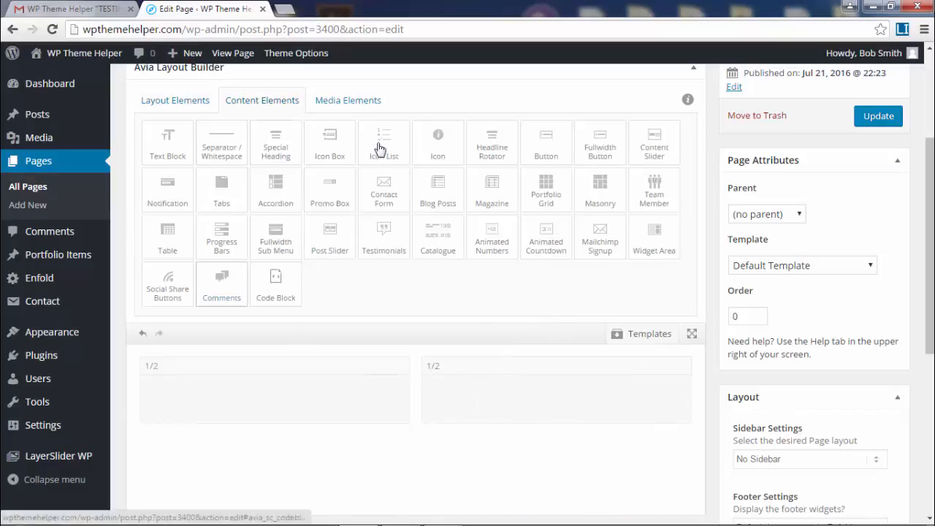
click(342, 100)
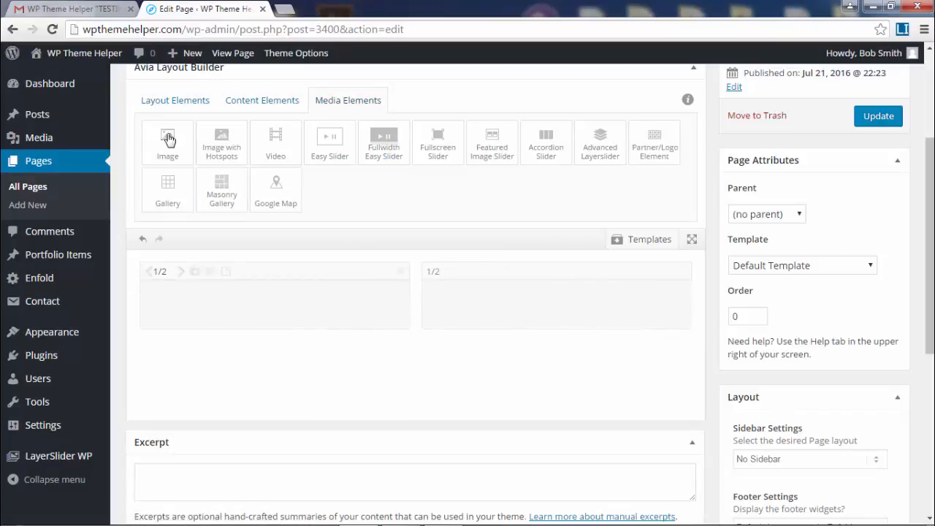
drag(170, 143, 274, 313)
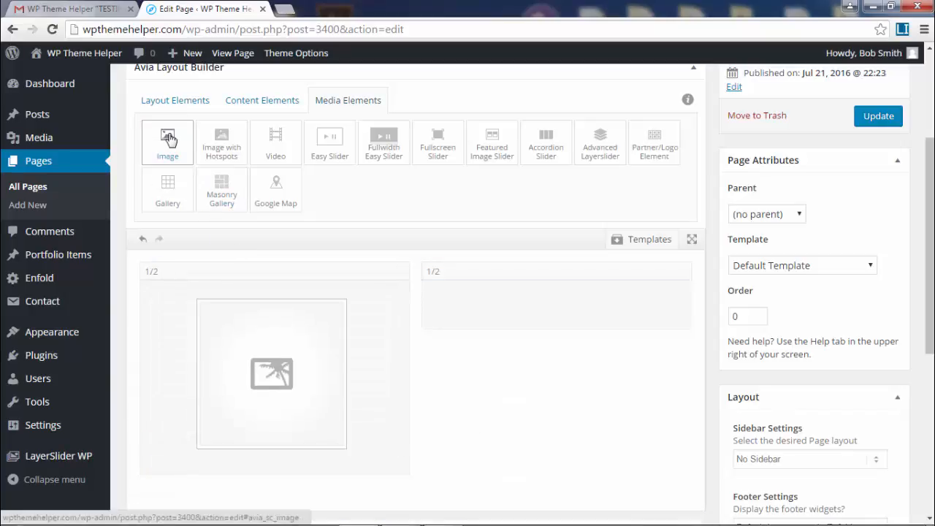
drag(164, 149, 554, 312)
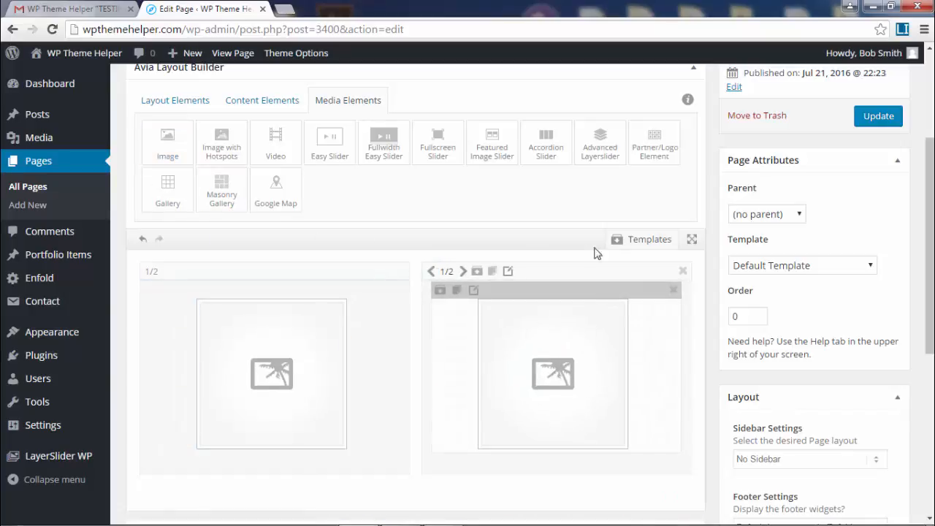
Delete the second 1/2 column, duplicate the remaining image column and delete the duplicate
click(682, 272)
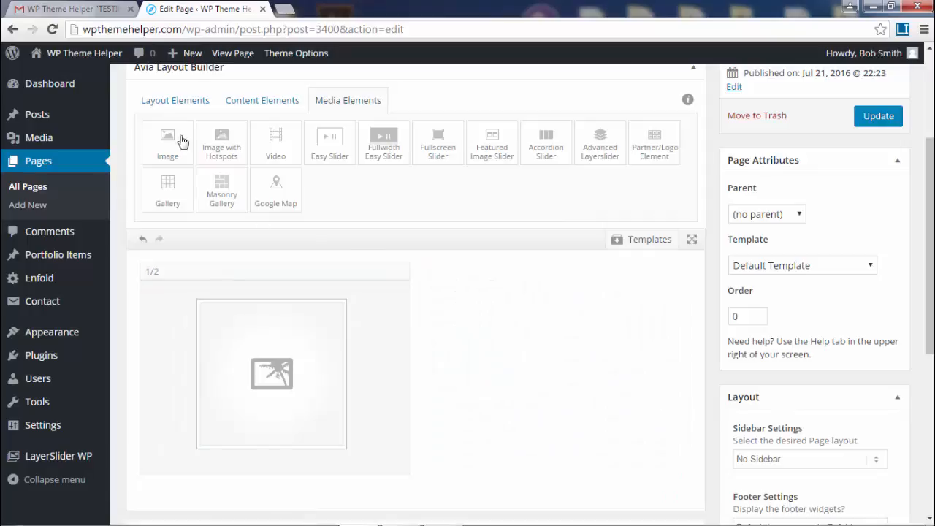
click(211, 271)
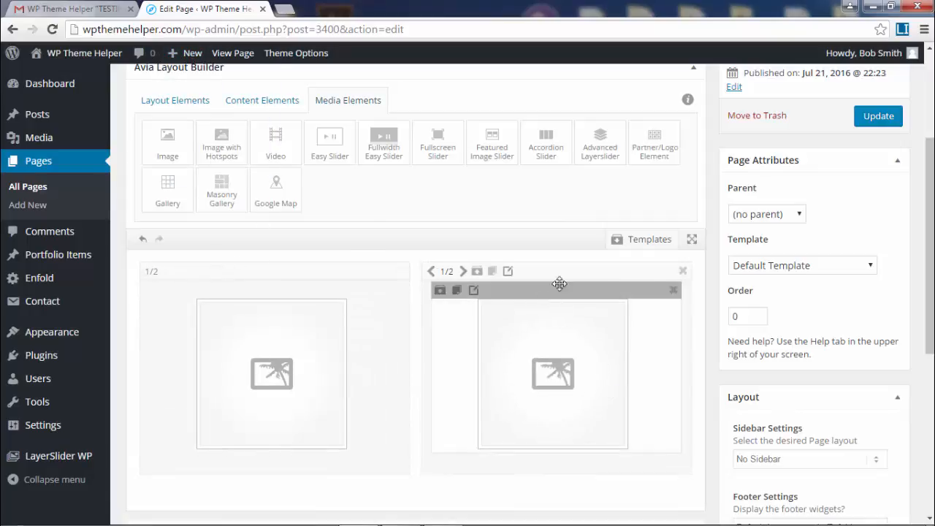
click(682, 272)
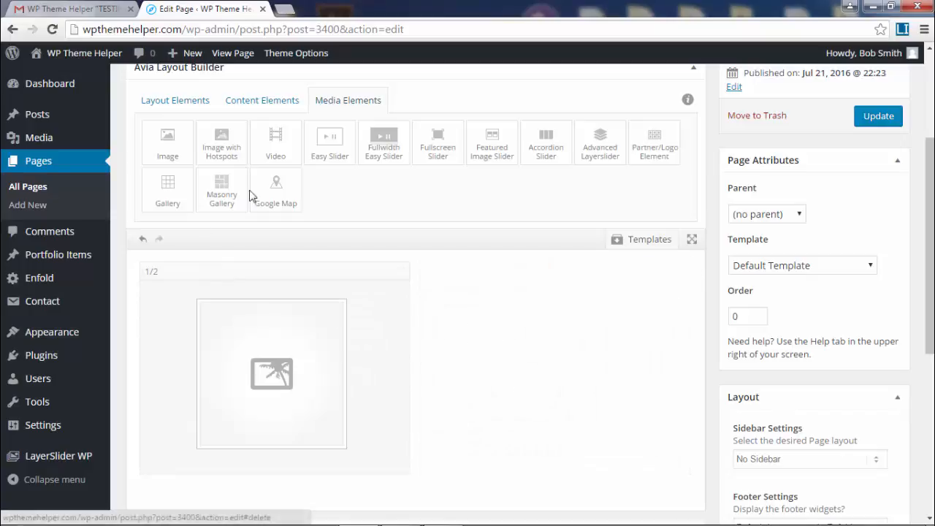
scroll(440, 305, down, 1)
scroll(476, 358, up, 1)
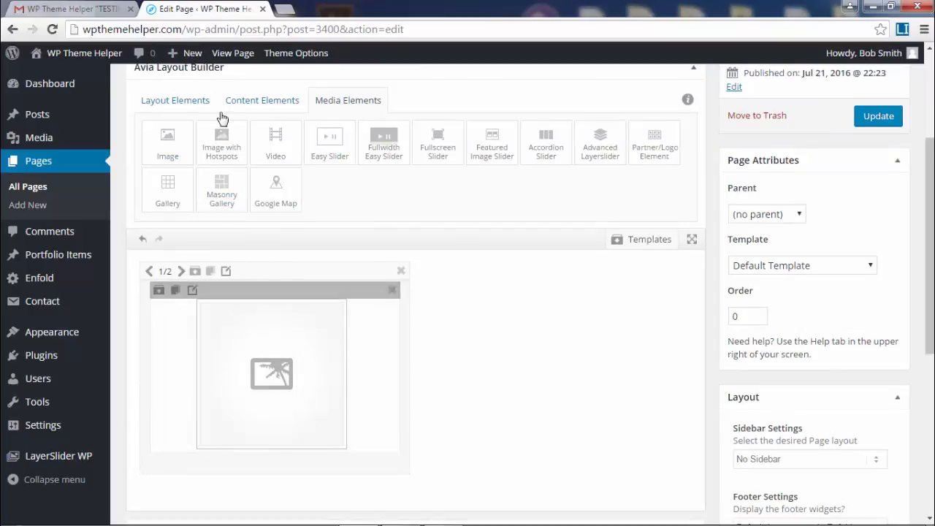
Add an empty 1/2 column beside the image column and display the available content elements
click(175, 103)
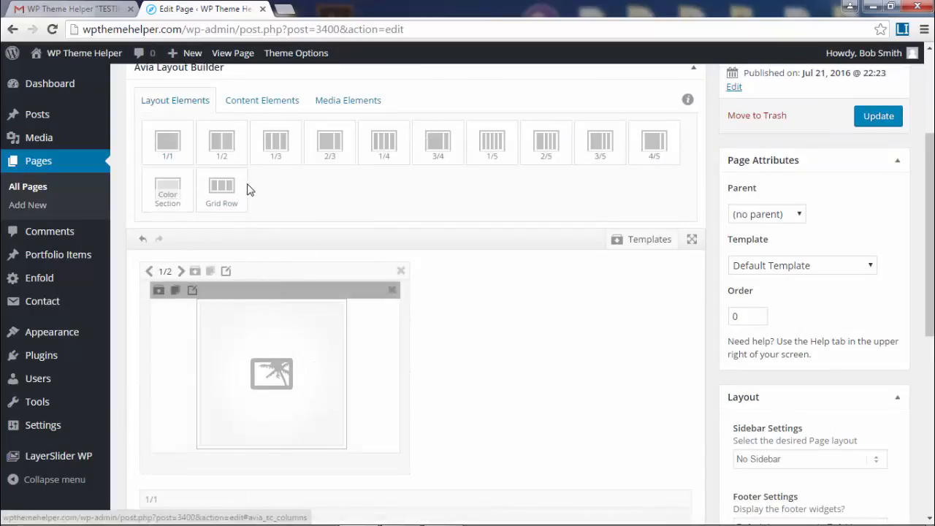
click(229, 142)
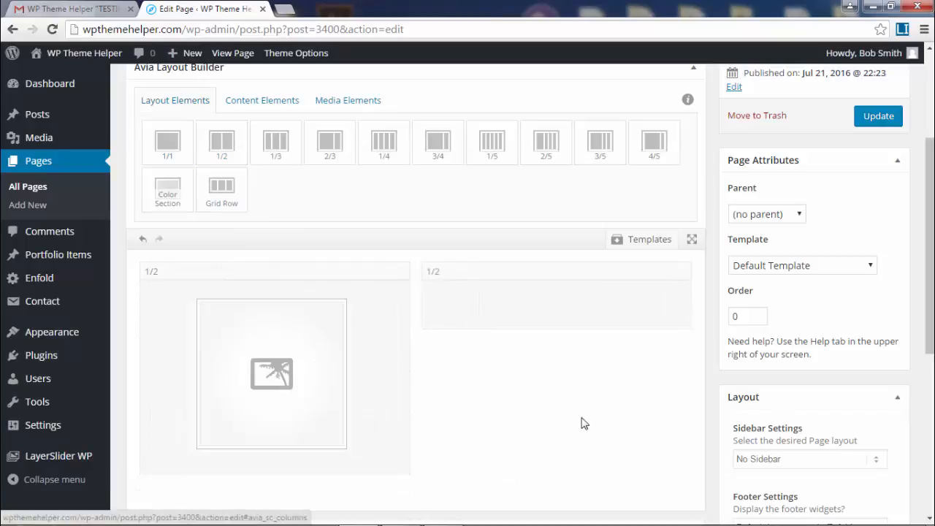
click(256, 106)
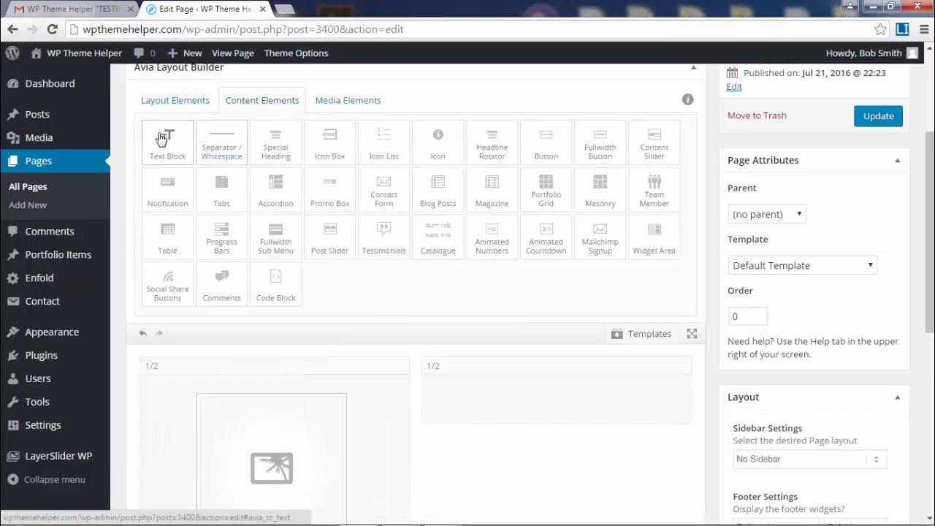
Place an Image element in the empty second 1/2 column
click(353, 102)
drag(181, 134, 520, 333)
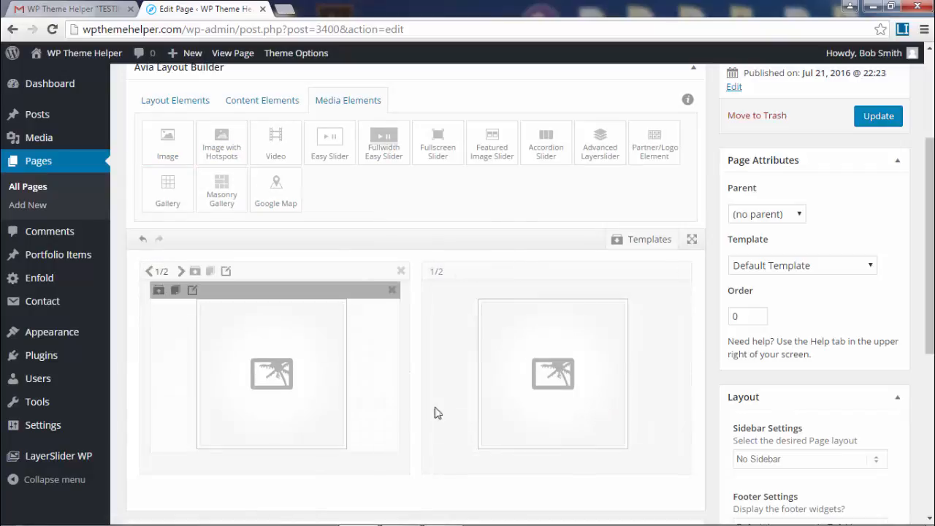
Insert the underwater polar bear photo into the first column's Image element at size Portfolio – 495 × 400
scroll(413, 426, down, 1)
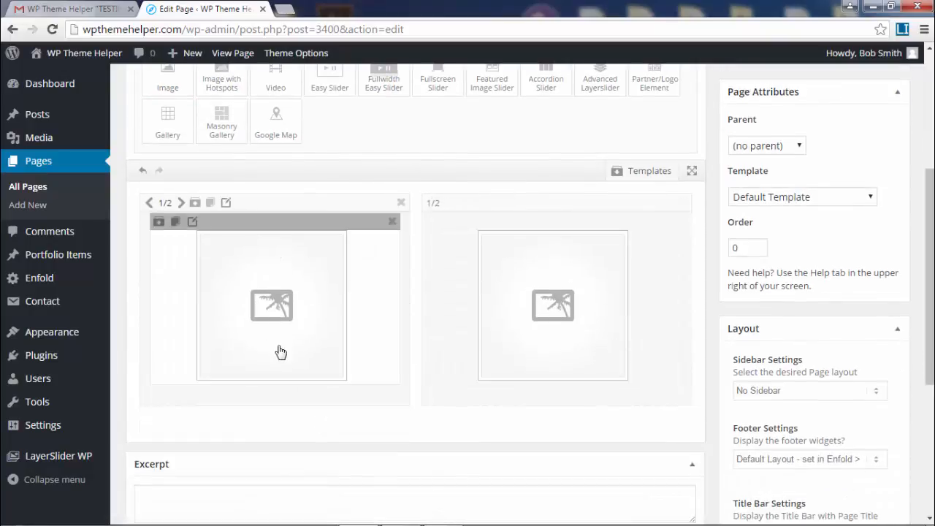
click(270, 315)
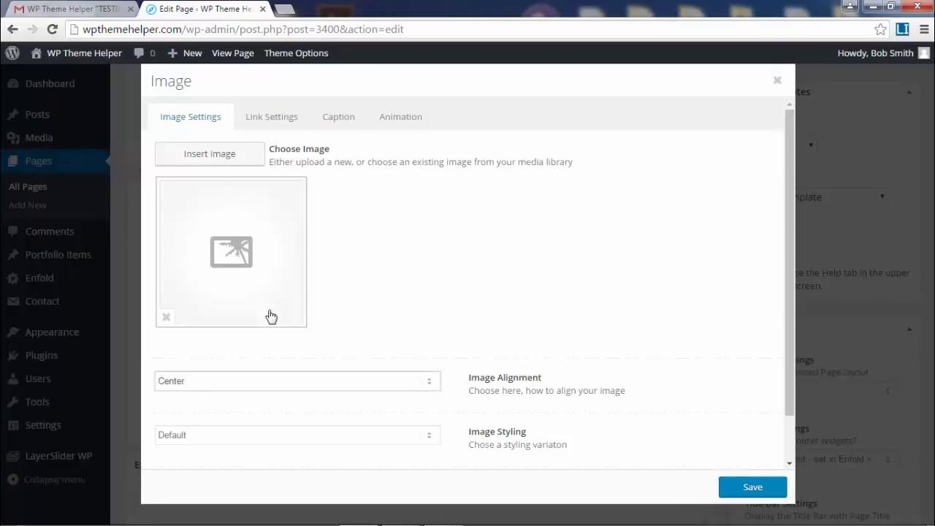
click(197, 160)
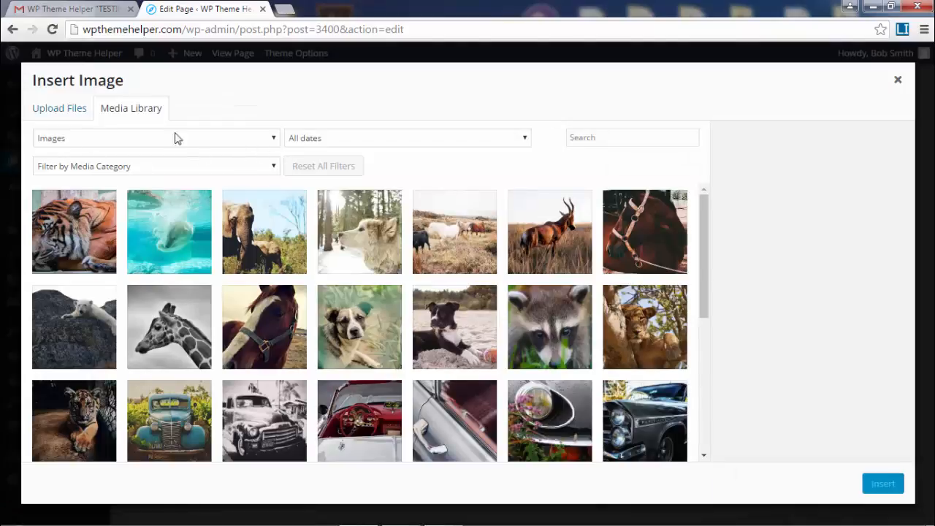
click(173, 232)
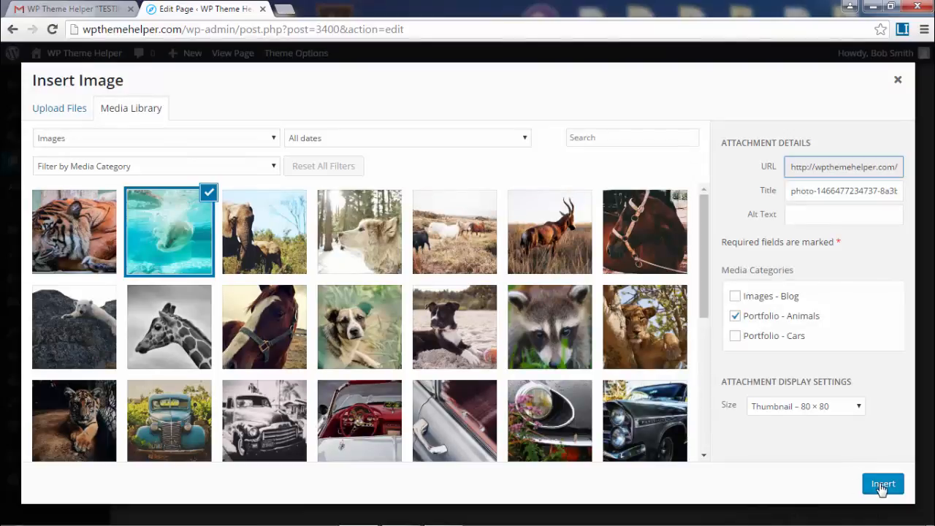
scroll(373, 252, down, 2)
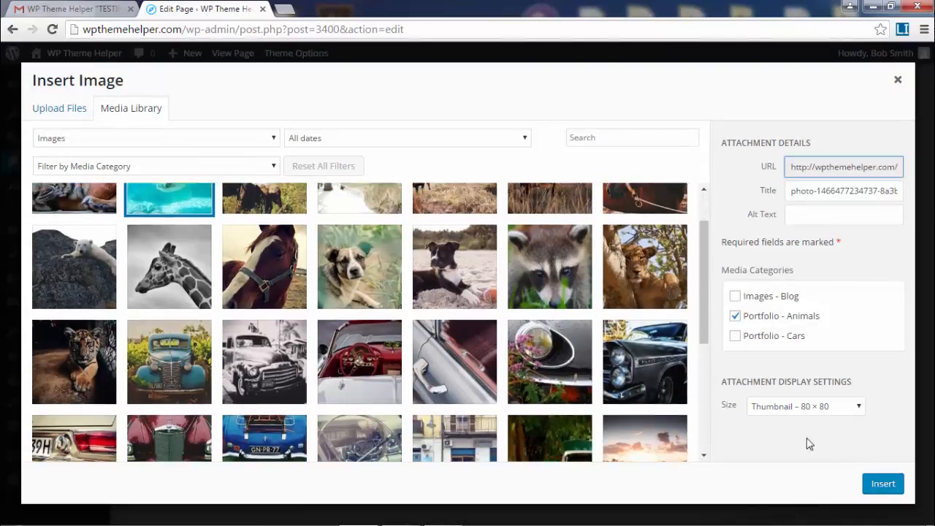
click(818, 406)
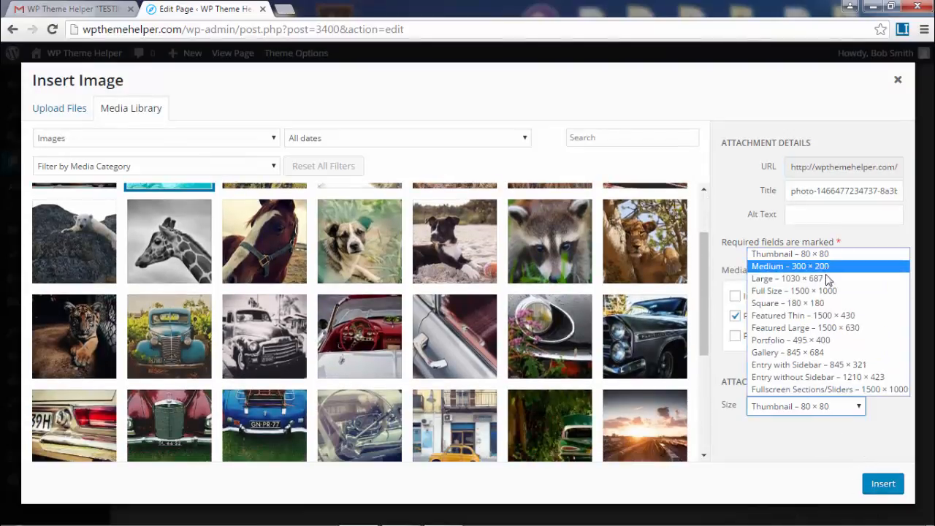
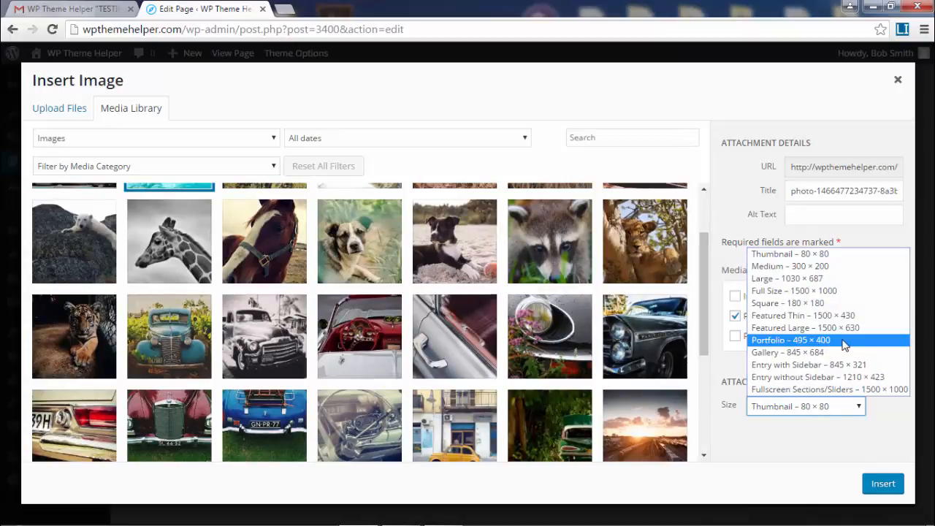
click(833, 341)
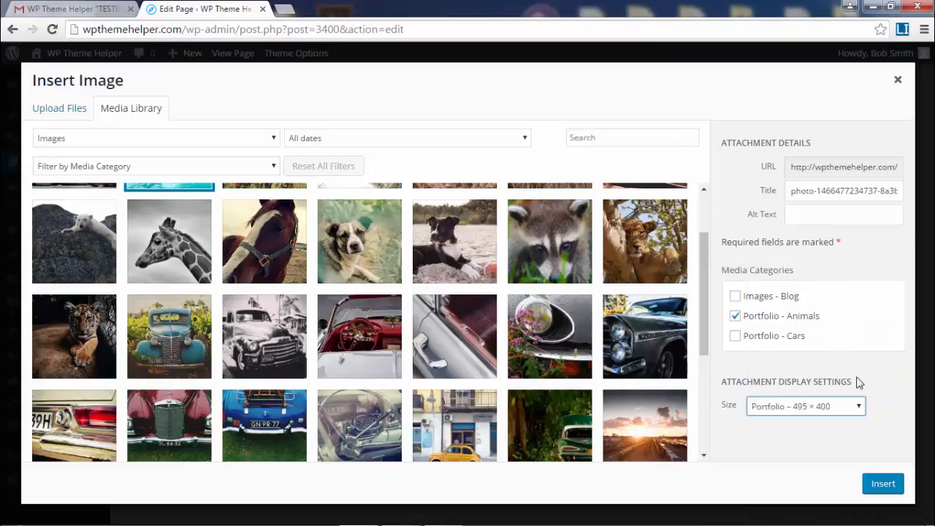
click(891, 490)
Set the polar bear image's hover effect to "Yes, slightly increase the image size"
scroll(288, 426, down, 3)
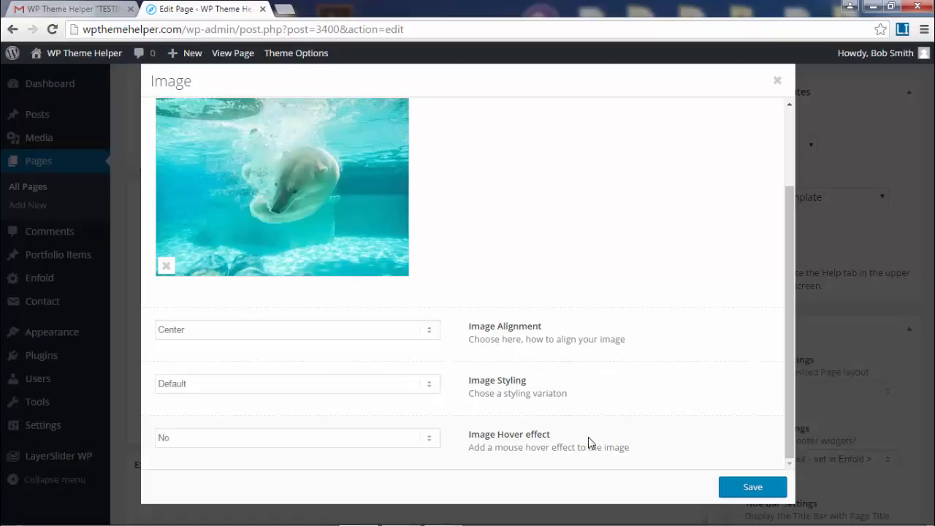
click(287, 440)
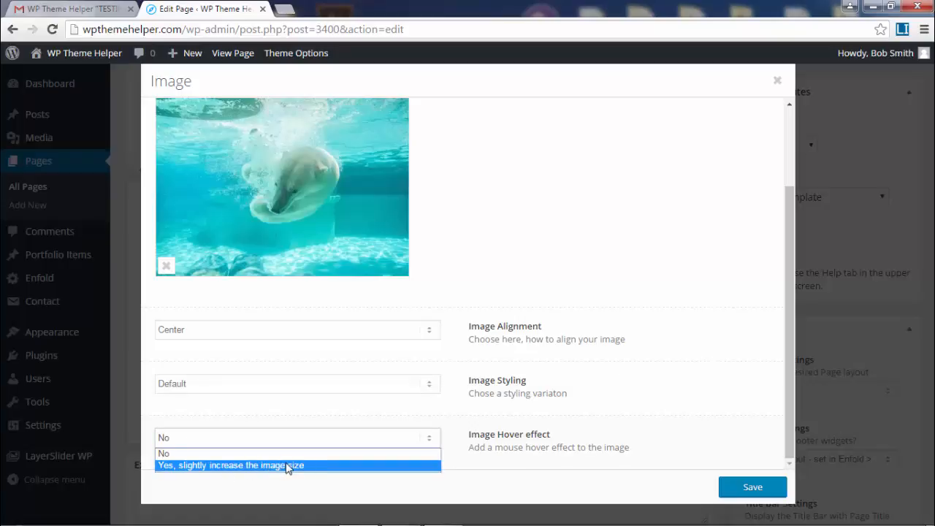
click(287, 465)
click(648, 450)
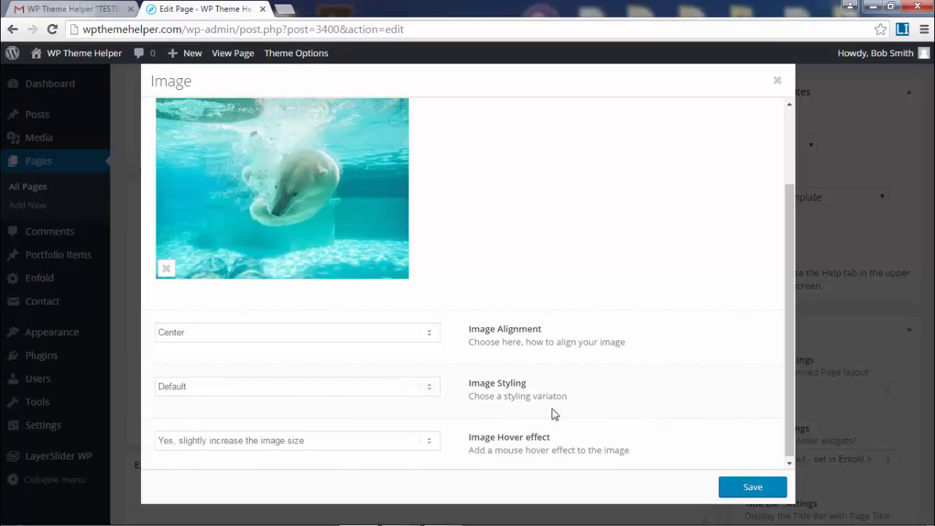
Link the polar bear image to the Animals portfolio entry, opening in the same window
scroll(553, 413, up, 3)
click(276, 118)
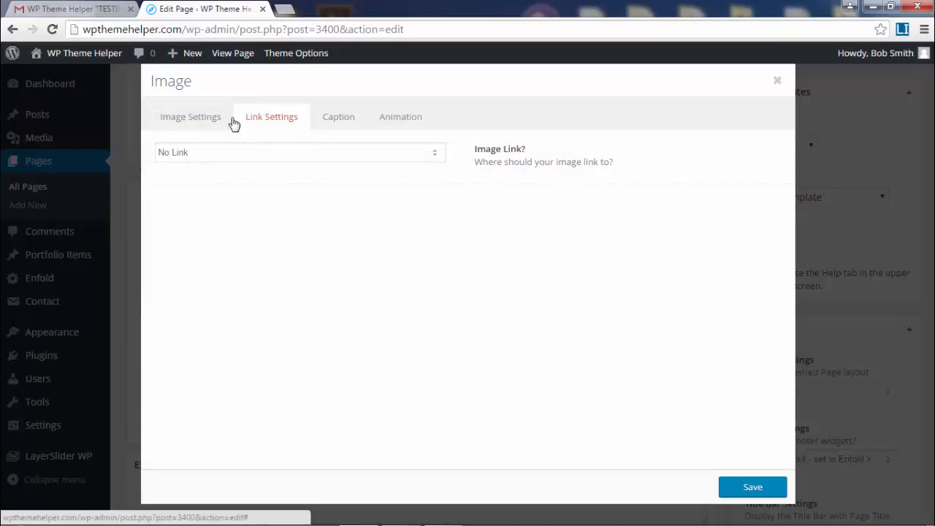
click(326, 153)
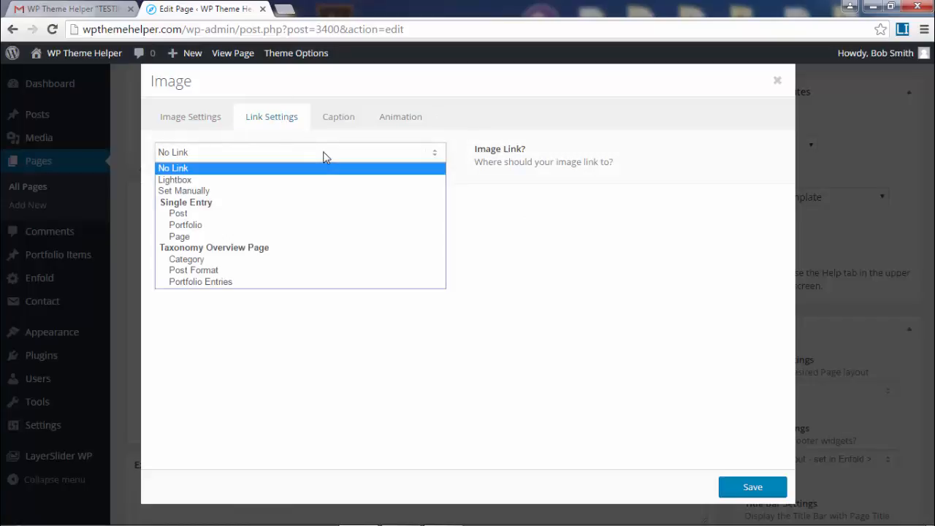
click(312, 226)
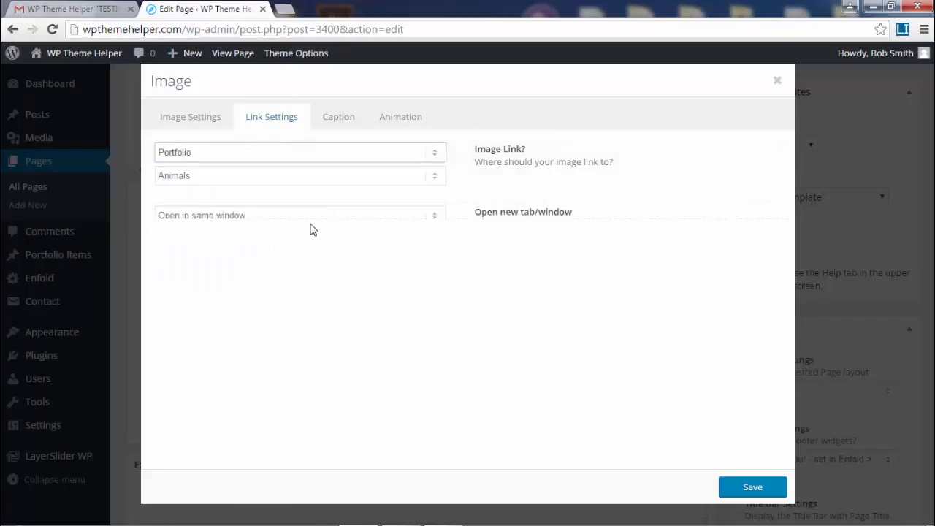
click(380, 175)
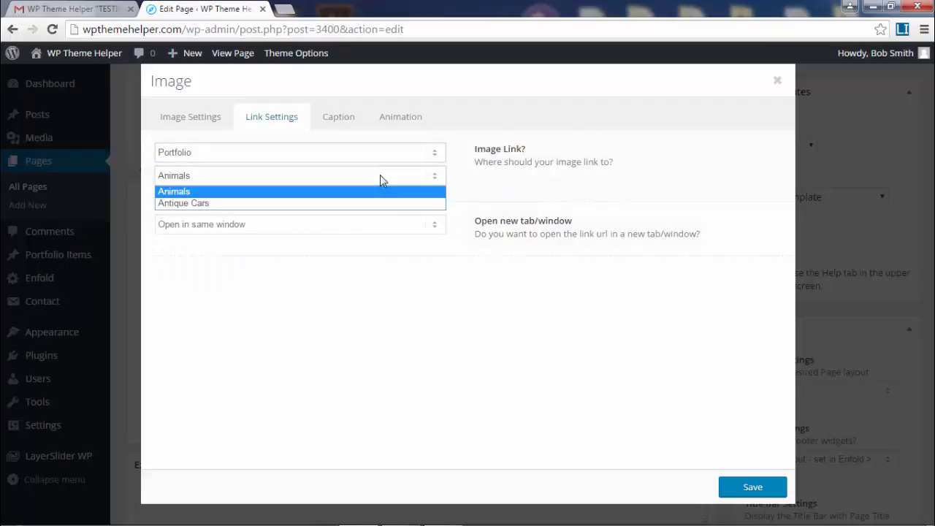
click(328, 192)
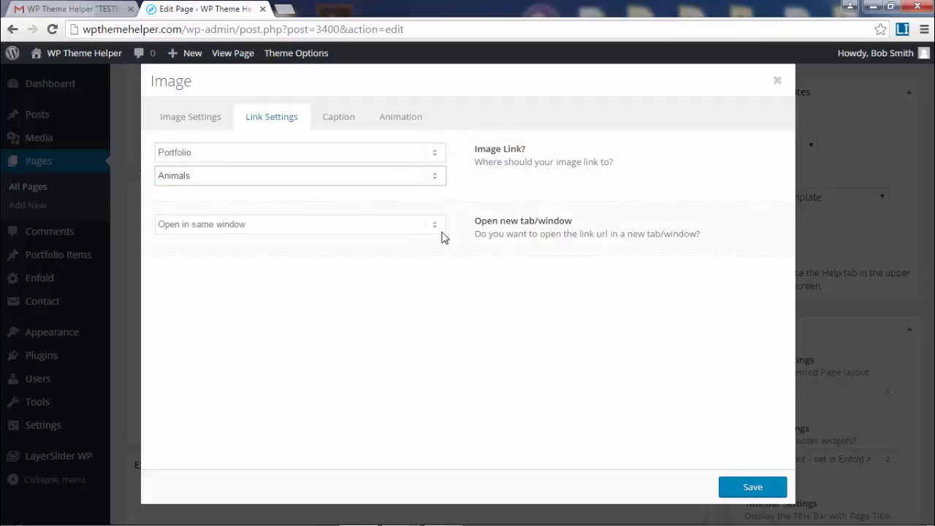
click(411, 226)
click(412, 228)
click(411, 227)
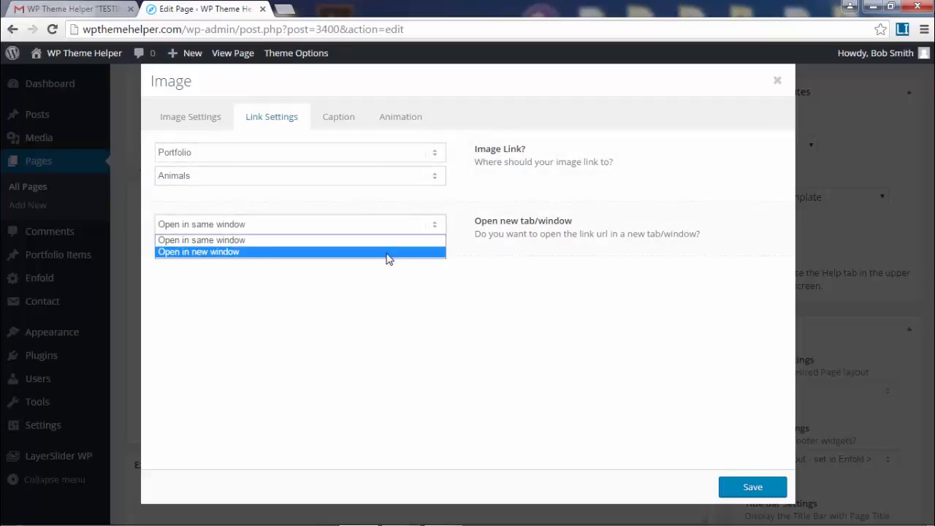
click(386, 240)
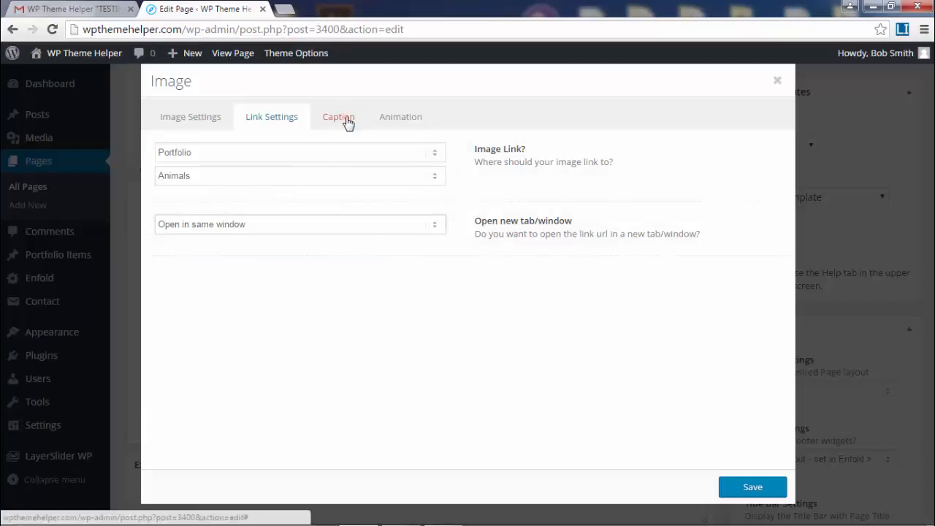
Try enabling the polar bear image's caption overlay, and set it back to No
click(348, 123)
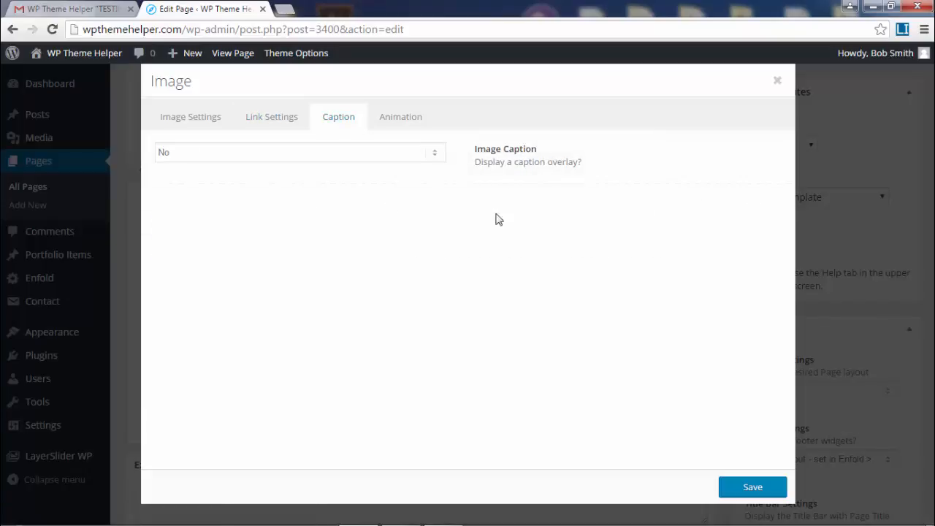
click(329, 151)
click(282, 181)
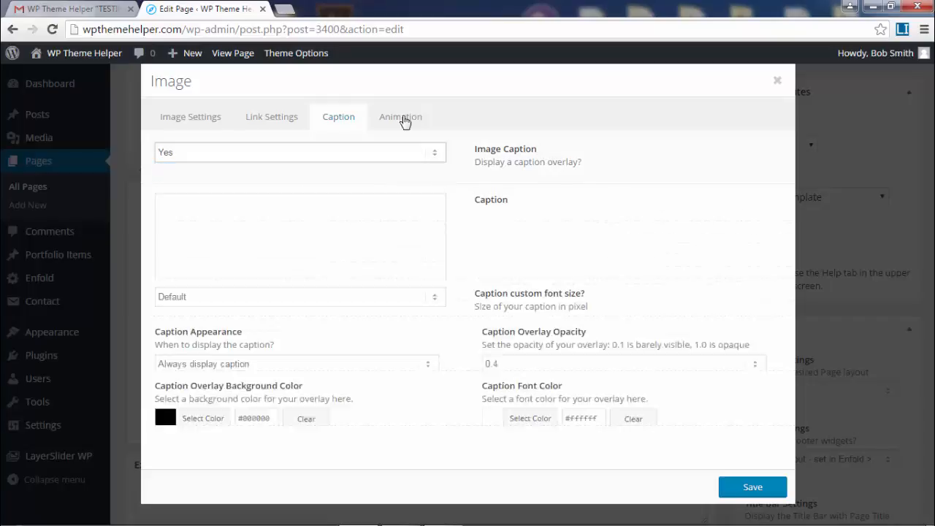
click(399, 155)
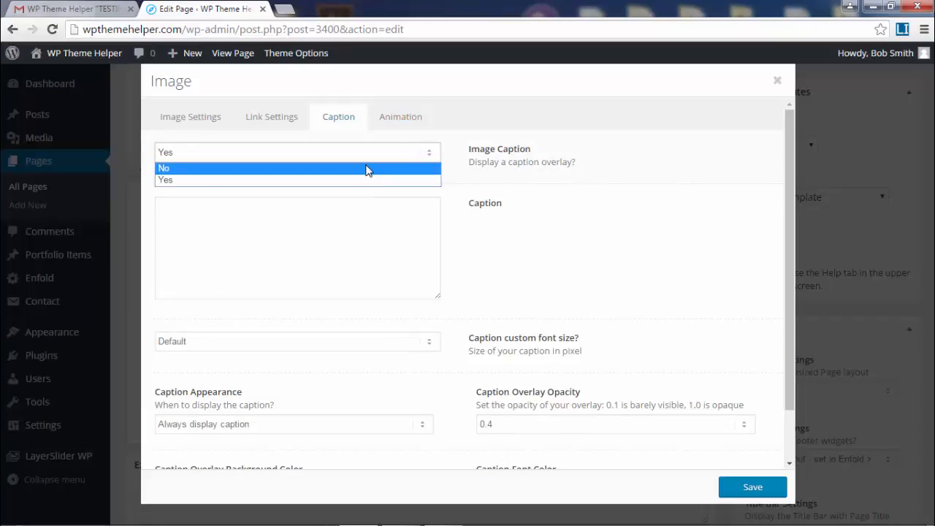
click(367, 167)
Set the polar bear image's animation to Fade in and save the element's settings
click(404, 124)
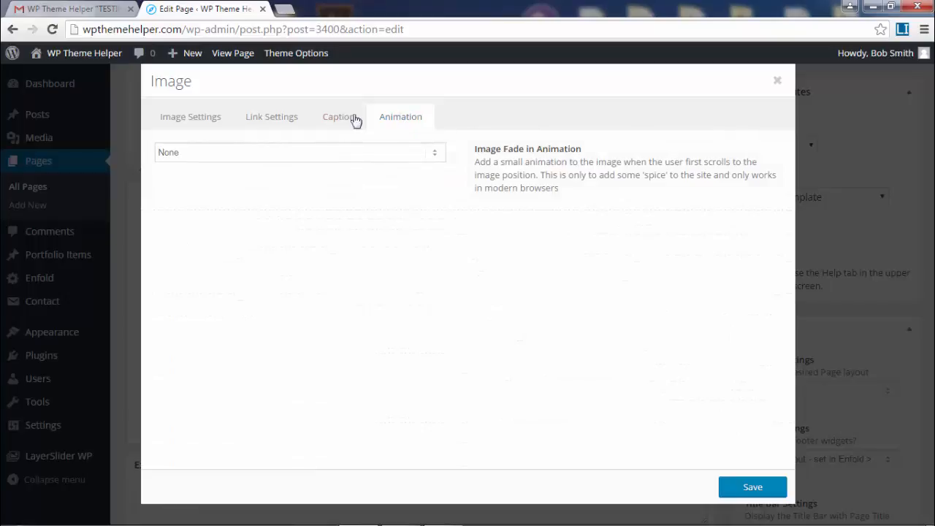
click(333, 159)
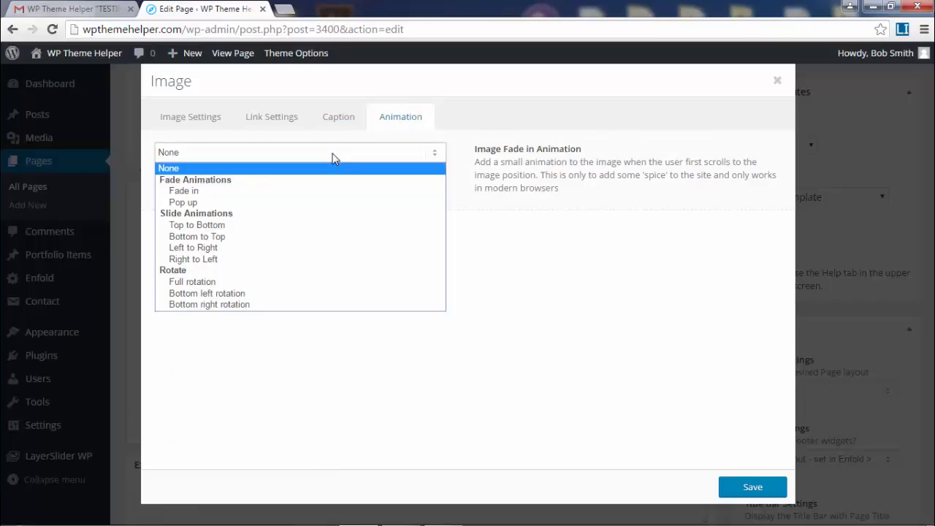
click(337, 194)
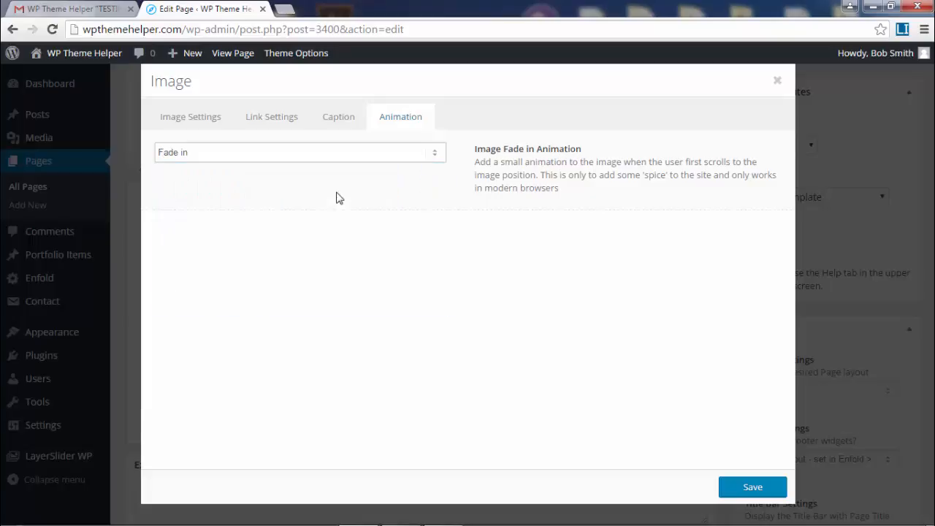
click(753, 488)
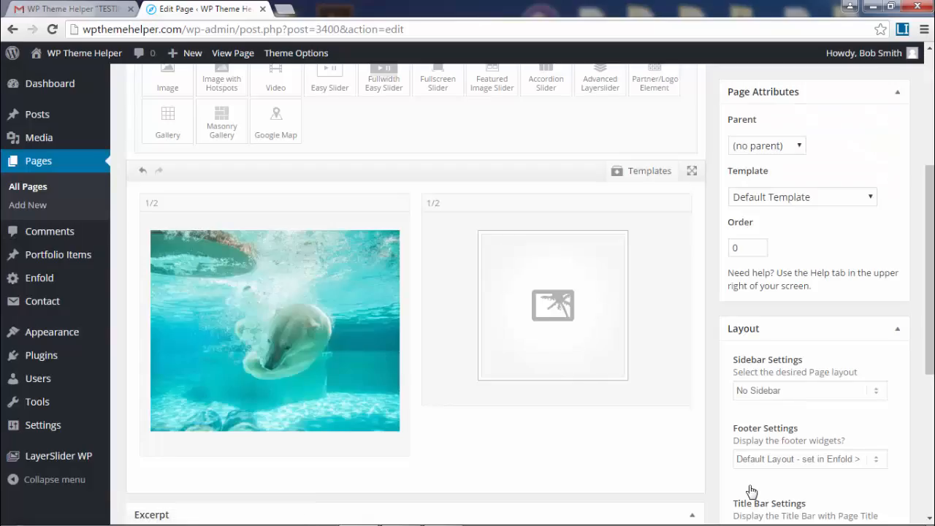
Insert the white convertible photo with the red interior into the empty half-width image element at Portfolio – 495 × 400 size
click(559, 316)
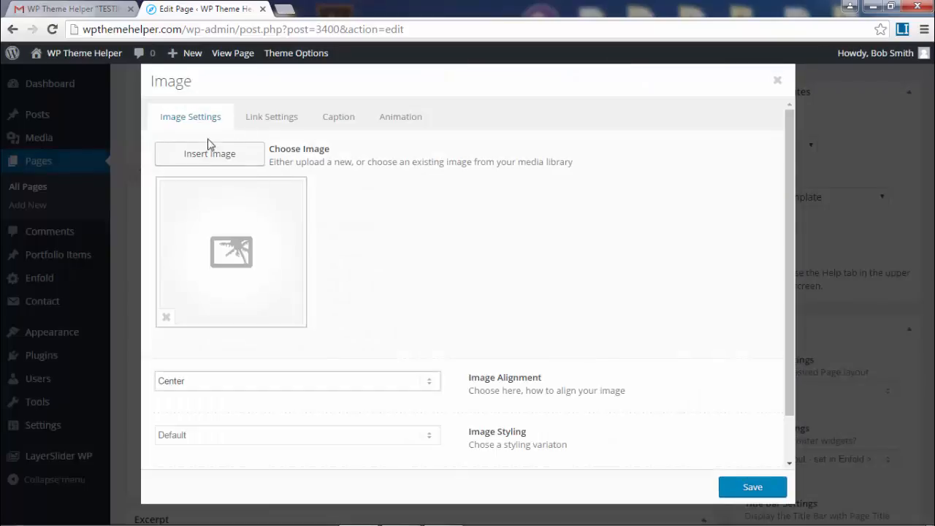
click(212, 160)
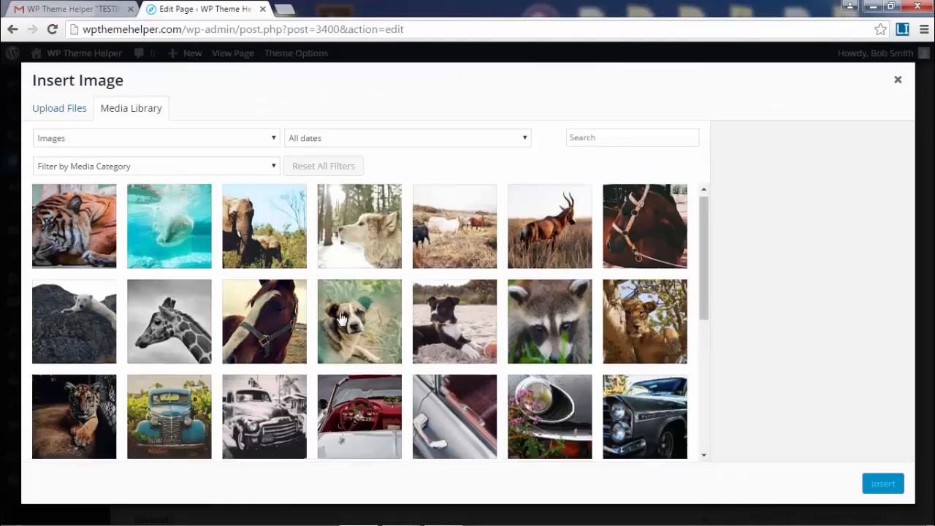
scroll(354, 392, down, 2)
scroll(373, 418, down, 2)
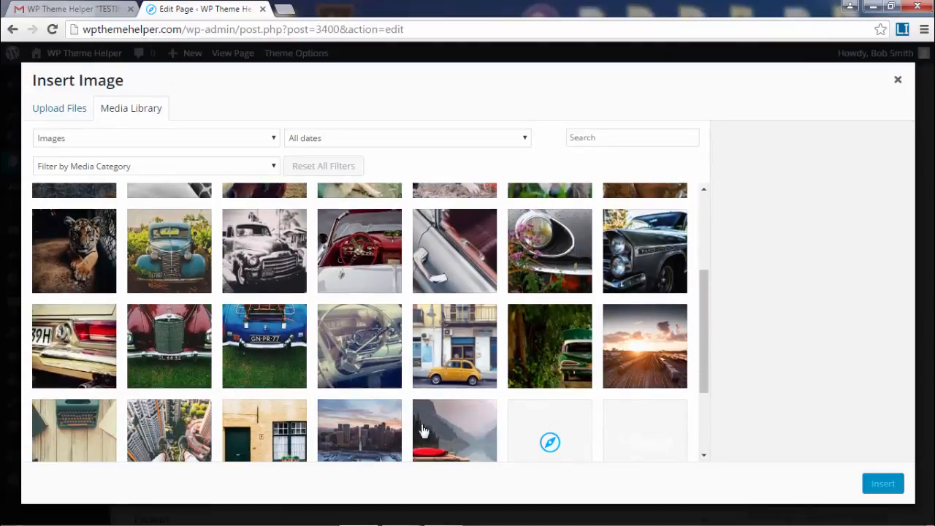
scroll(305, 384, down, 3)
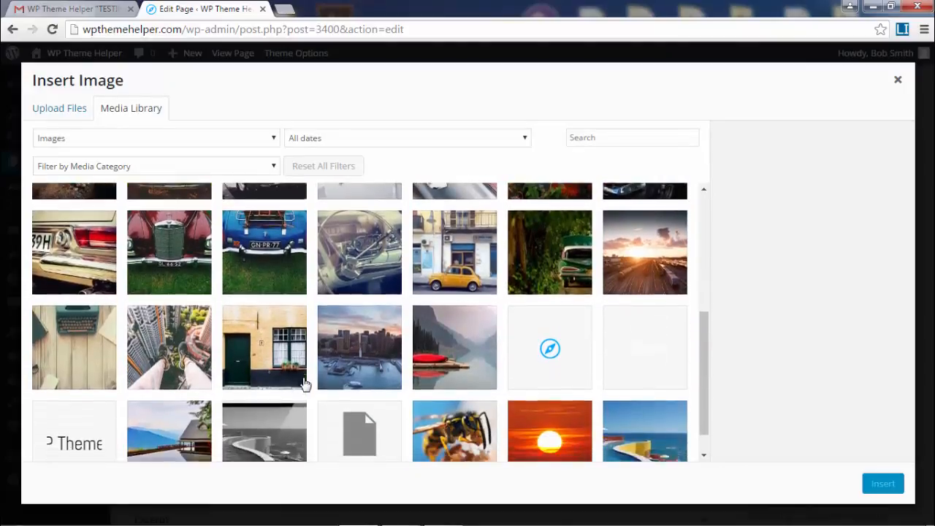
scroll(362, 379, up, 3)
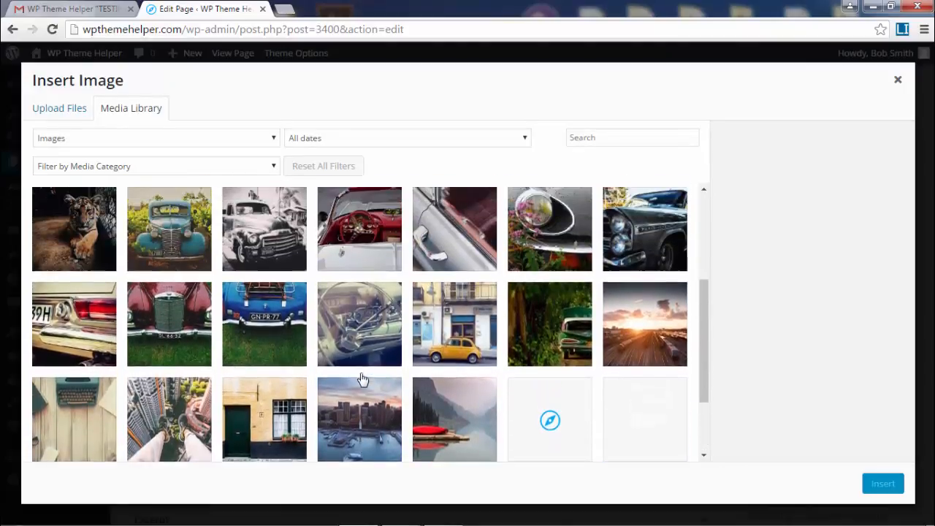
scroll(307, 395, up, 2)
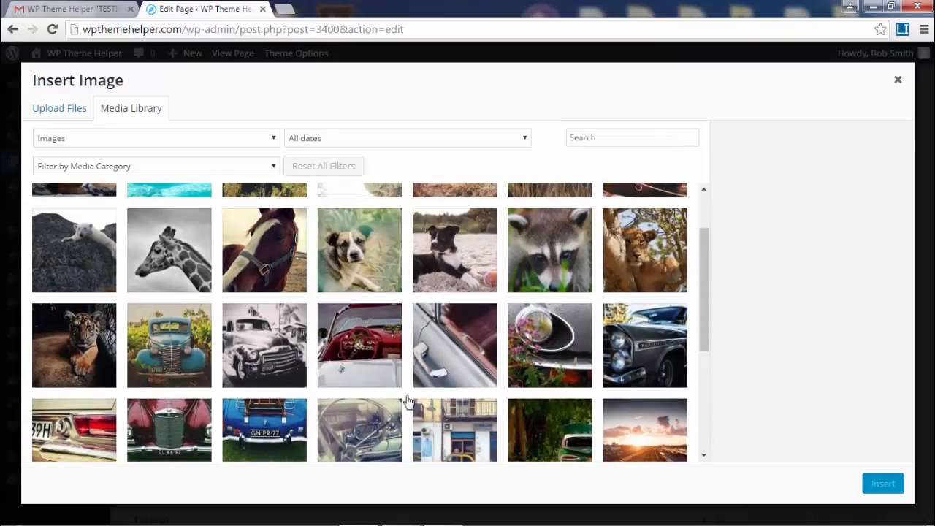
click(353, 341)
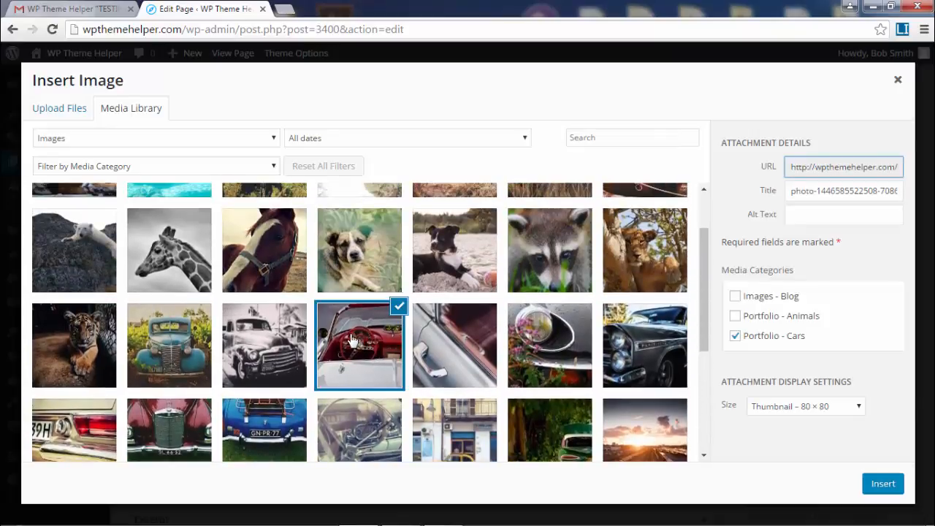
click(825, 413)
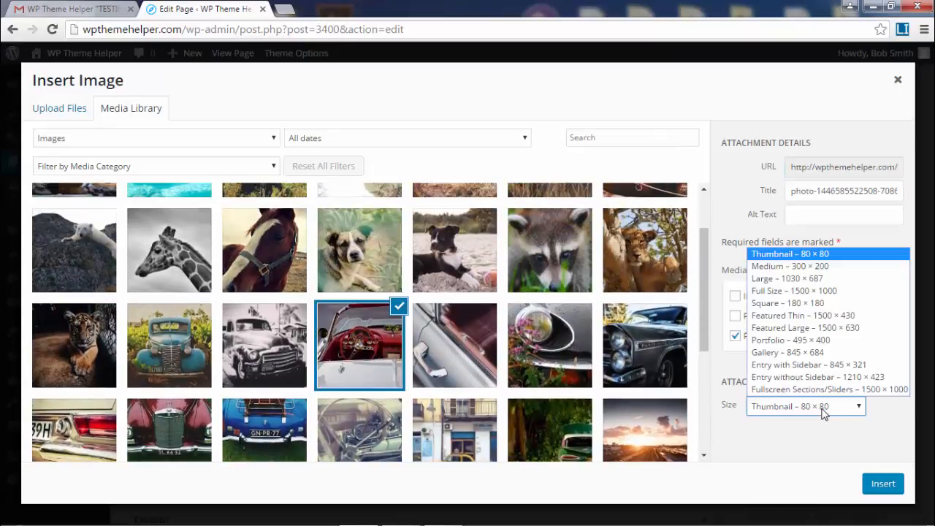
click(851, 341)
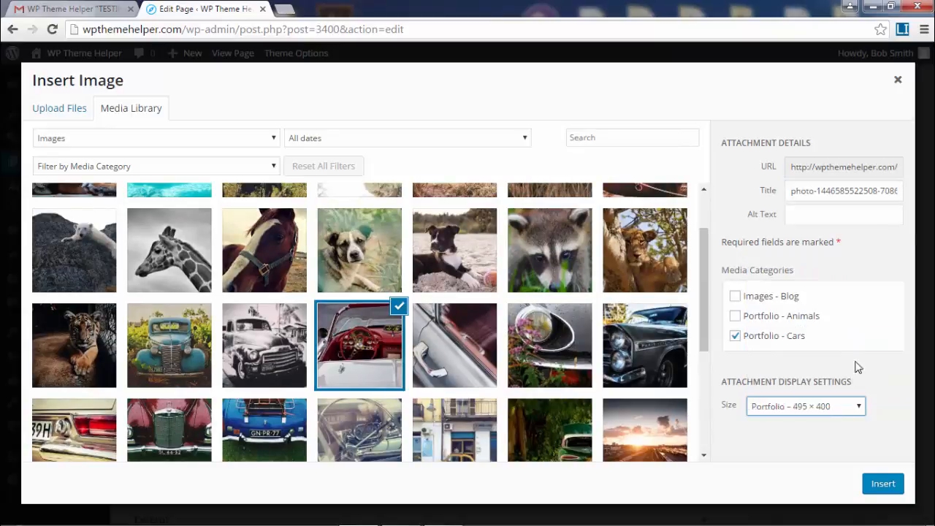
click(883, 484)
Keep the convertible image's styling at Default and set its hover effect to "Yes, slightly increase the image size"
scroll(497, 355, down, 3)
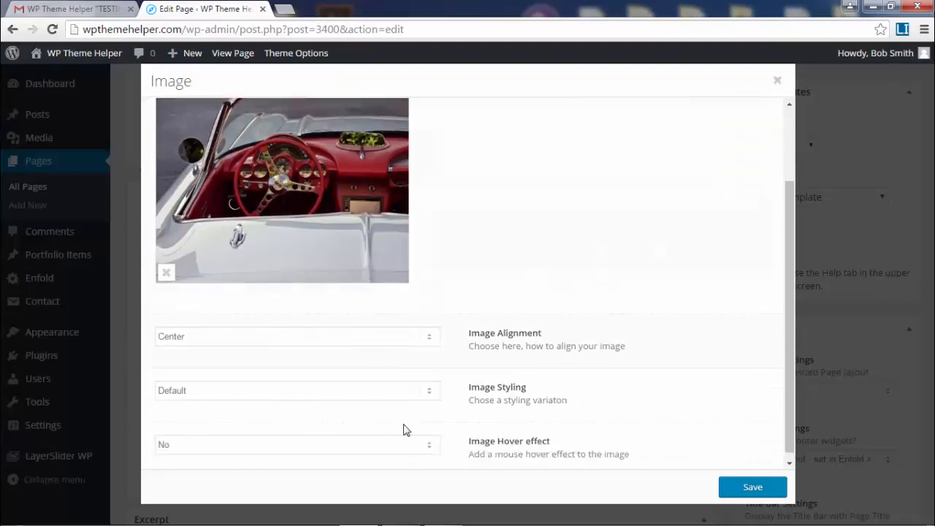
click(264, 385)
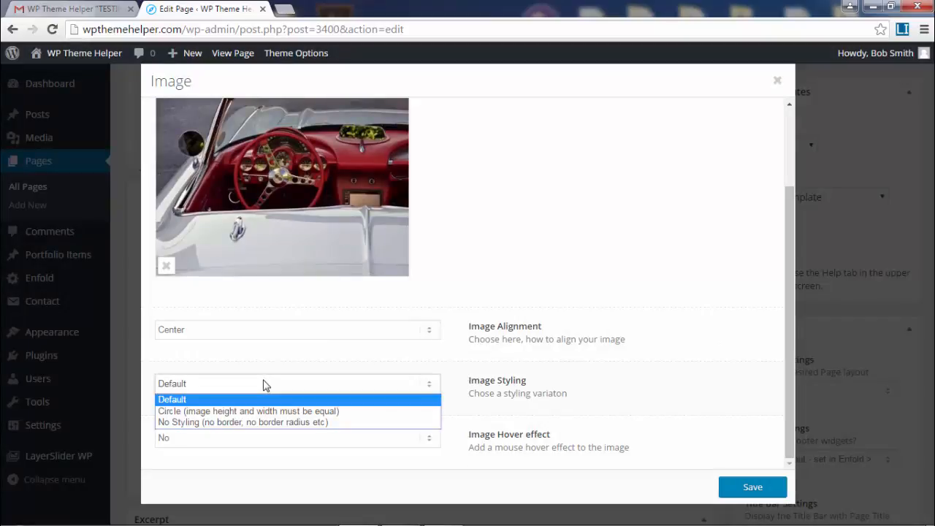
click(330, 463)
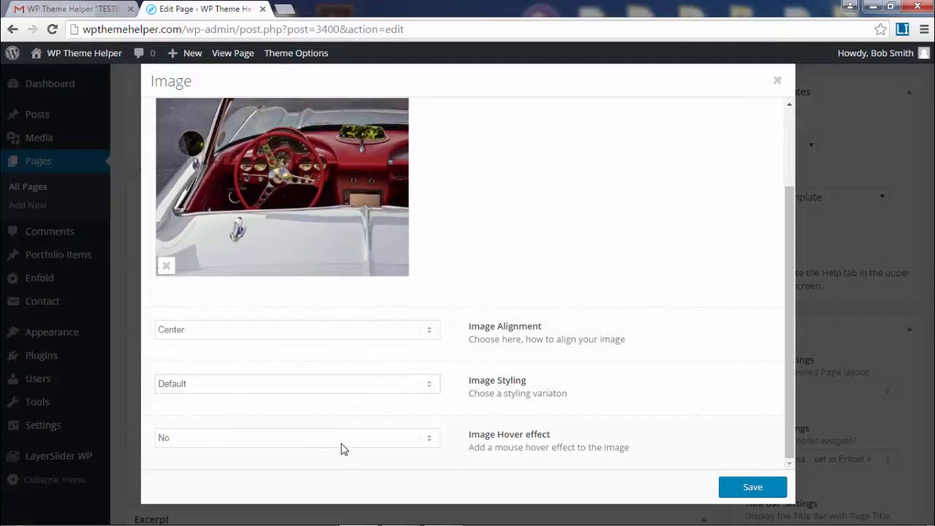
click(341, 448)
click(335, 464)
scroll(618, 400, up, 3)
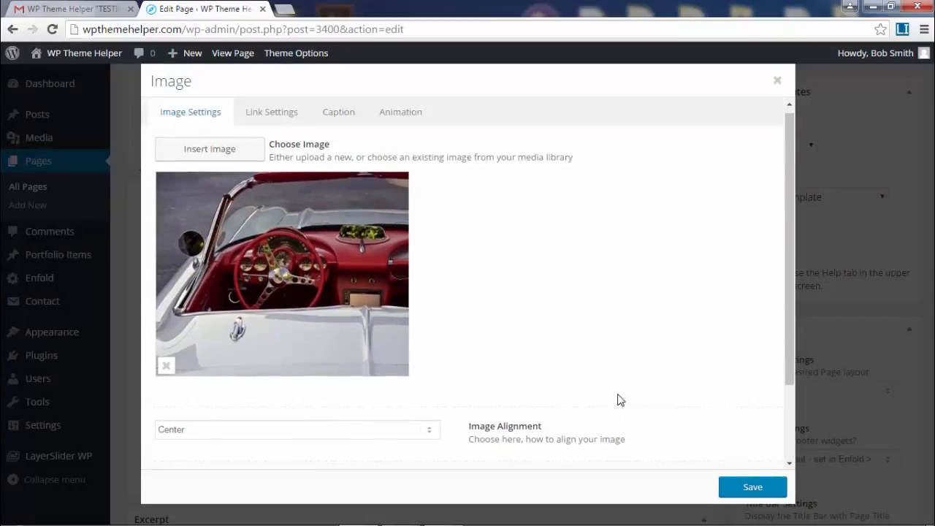
Link the convertible image to the Antique Cars portfolio entry, opening in the same window
click(280, 120)
click(283, 151)
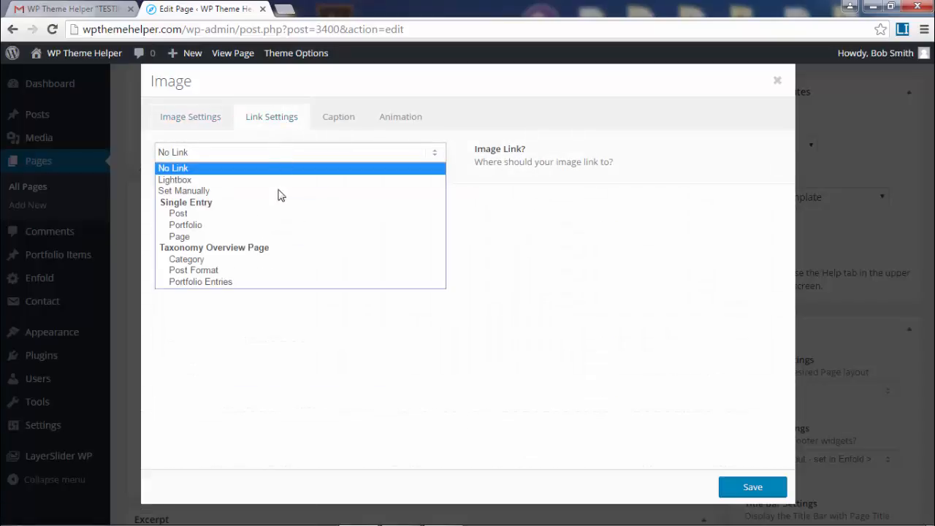
click(290, 225)
click(285, 179)
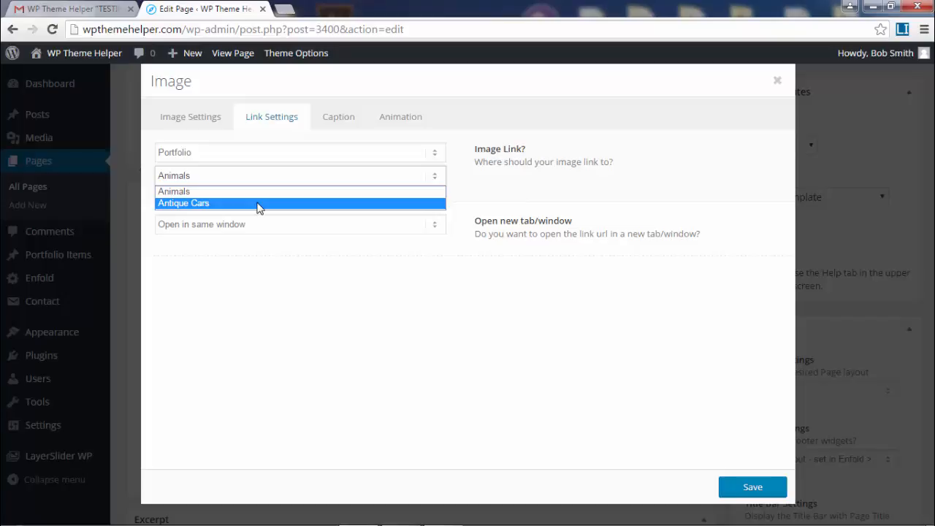
click(258, 204)
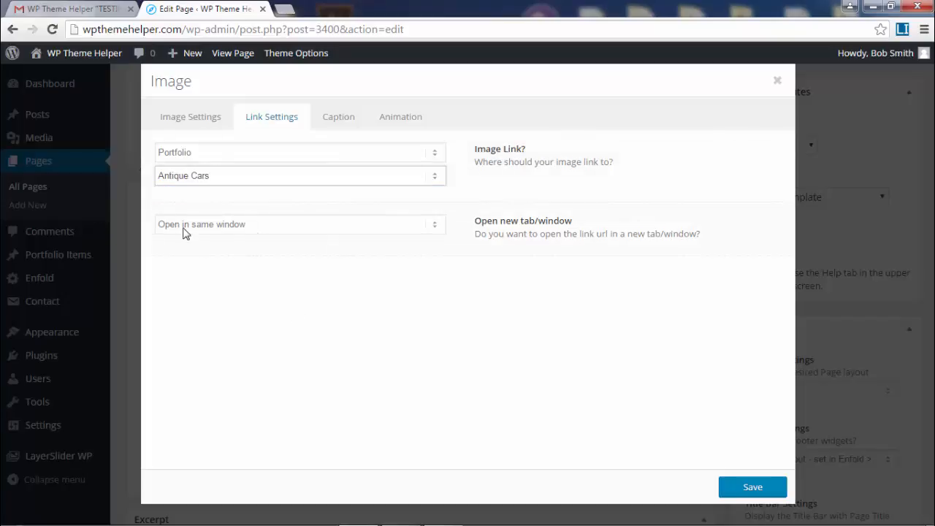
Leave the convertible image's caption off, set its animation to Fade in and save the element's settings
click(329, 121)
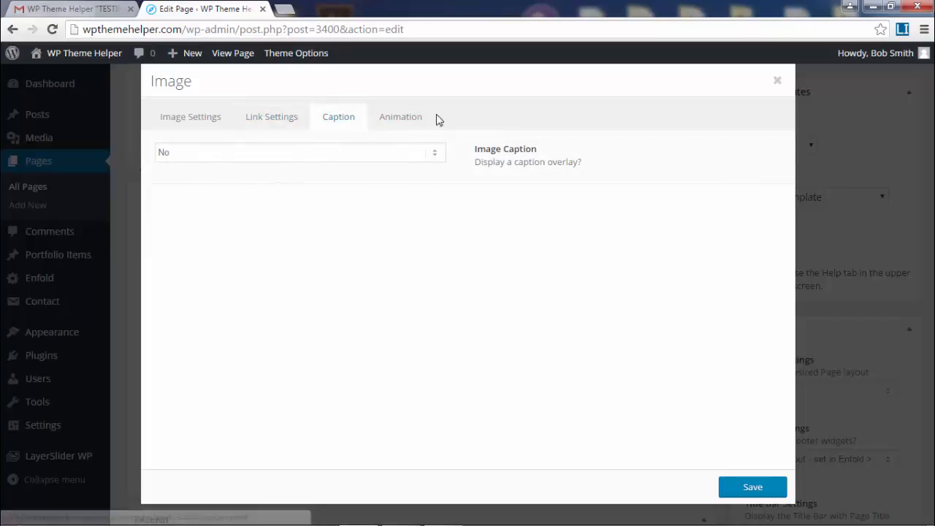
click(397, 126)
click(252, 155)
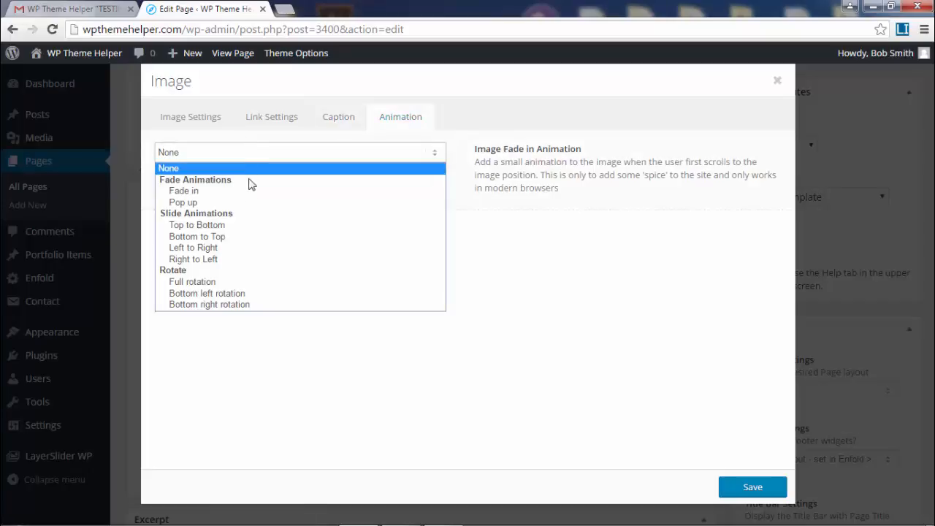
click(251, 183)
click(754, 487)
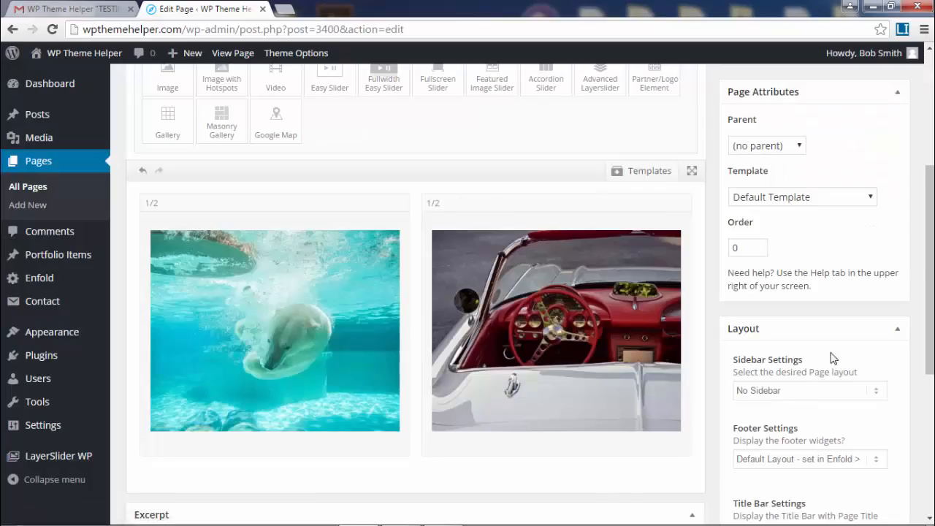
Update the Portfolio page and open its permalink in a new tab to check both linked images
scroll(804, 359, up, 3)
click(881, 225)
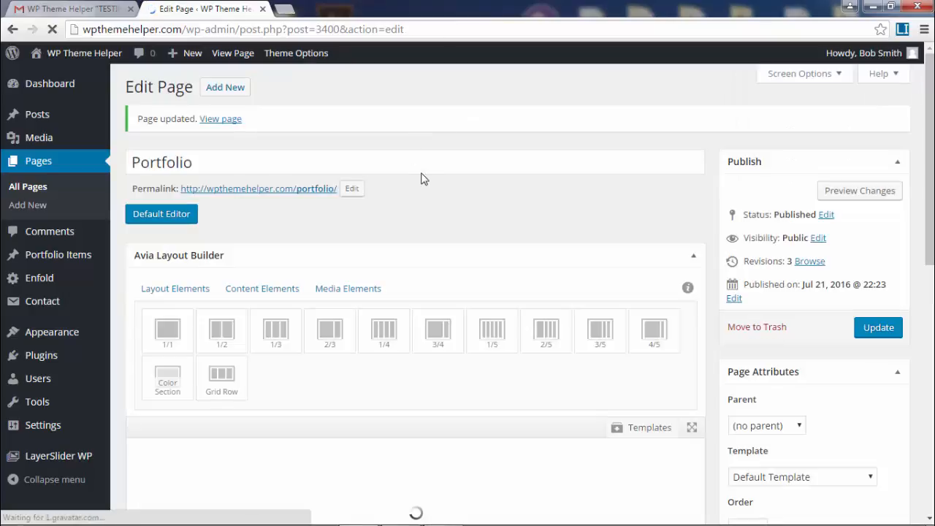
right_click(261, 190)
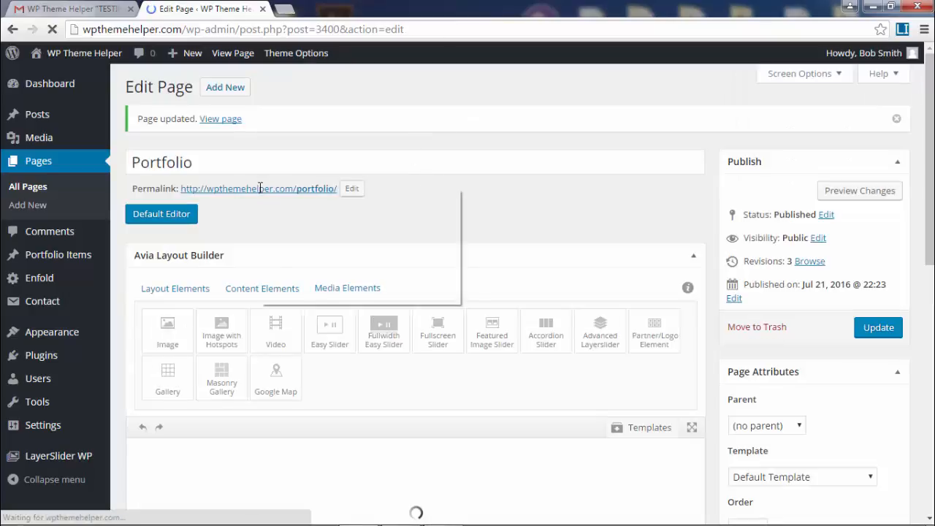
right_click(237, 188)
click(292, 194)
key(ctrl+Tab)
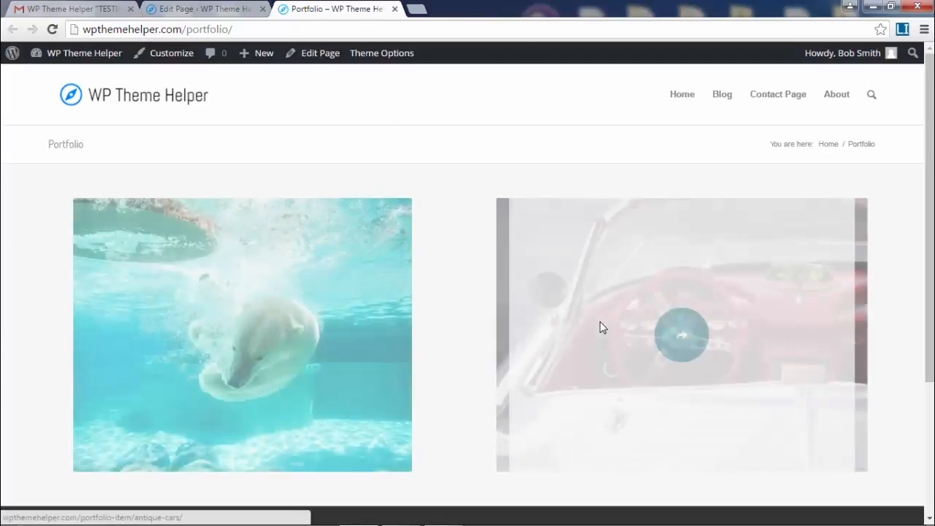
scroll(480, 282, down, 2)
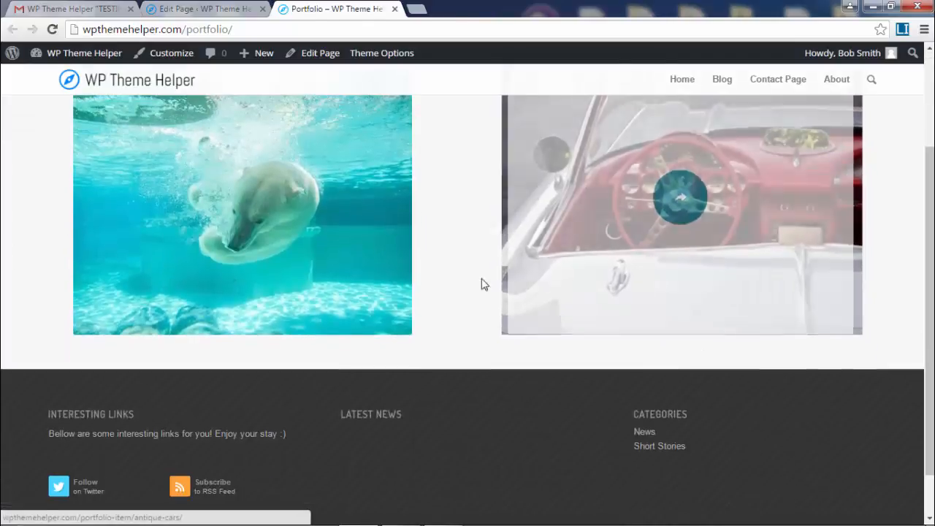
scroll(466, 338, up, 2)
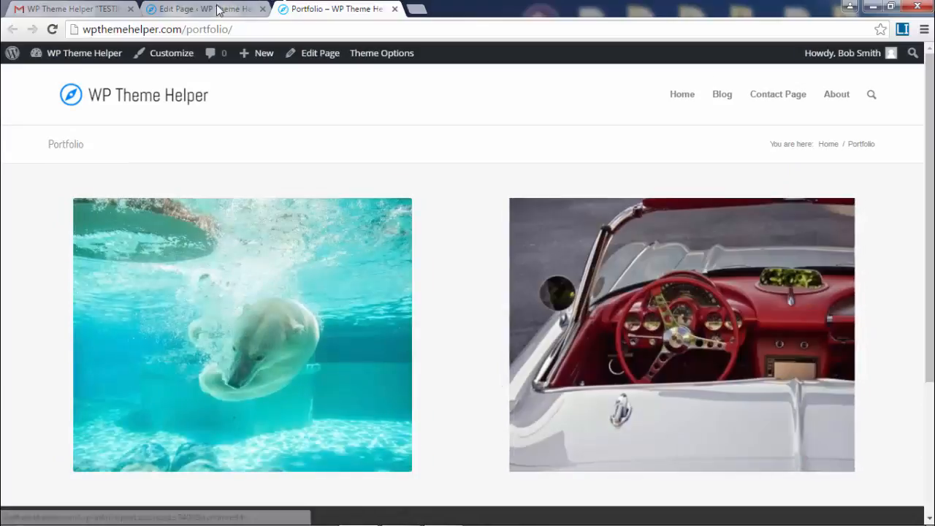
Back in the page editor, set the polar bear column's row settings to "No space between columns" and save
click(217, 9)
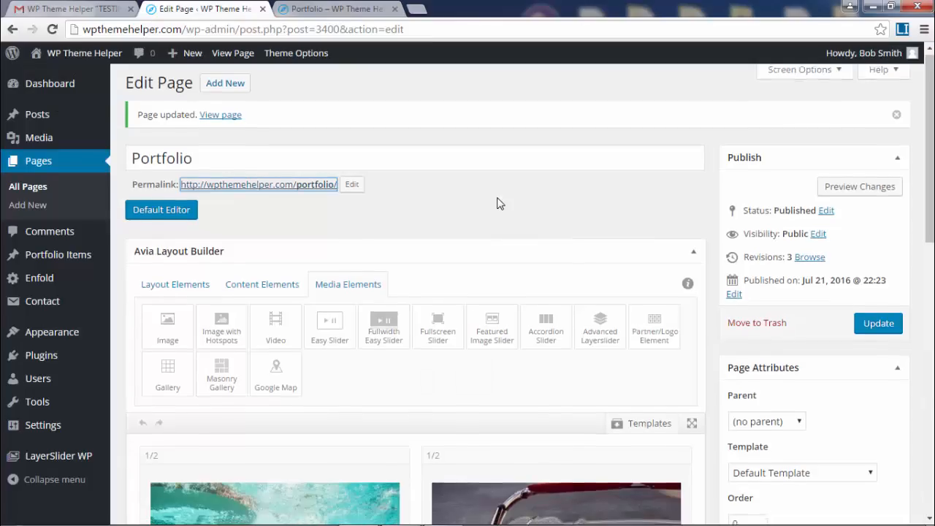
scroll(497, 203, down, 3)
scroll(322, 314, down, 2)
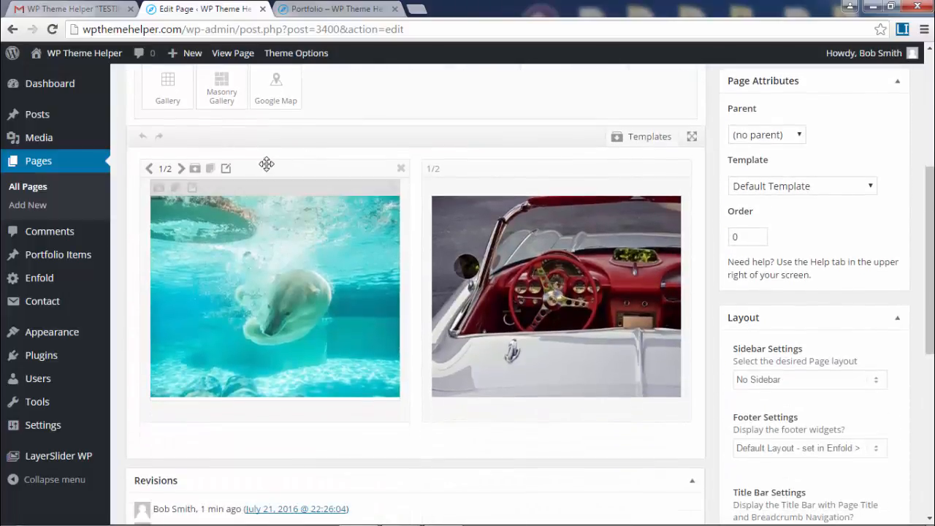
click(226, 172)
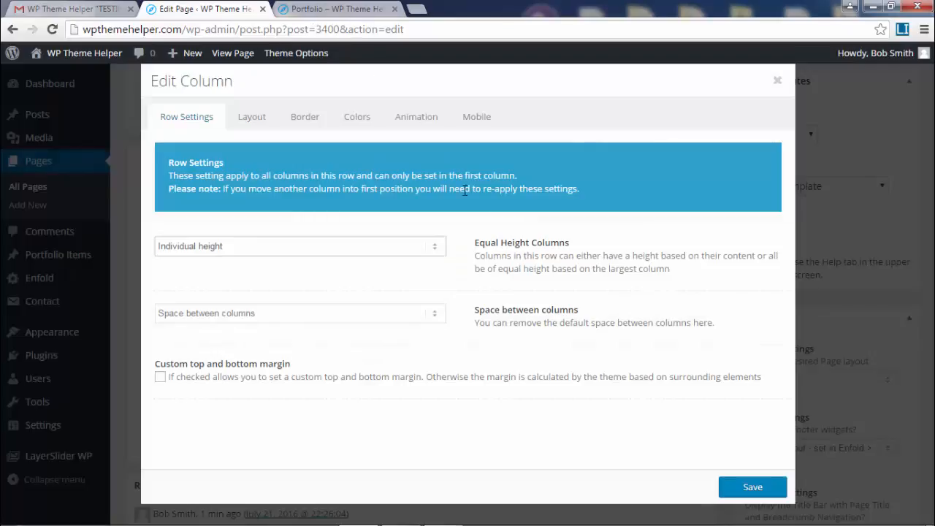
click(307, 118)
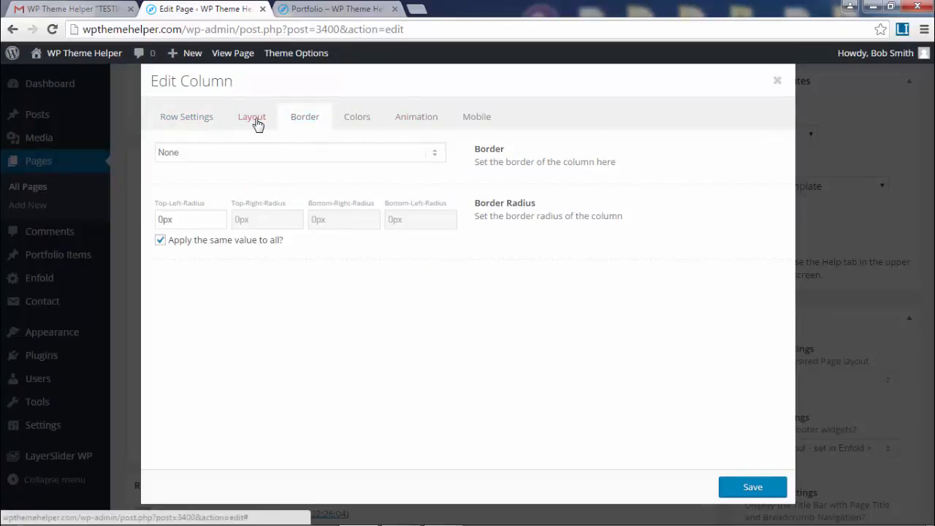
click(255, 122)
click(359, 125)
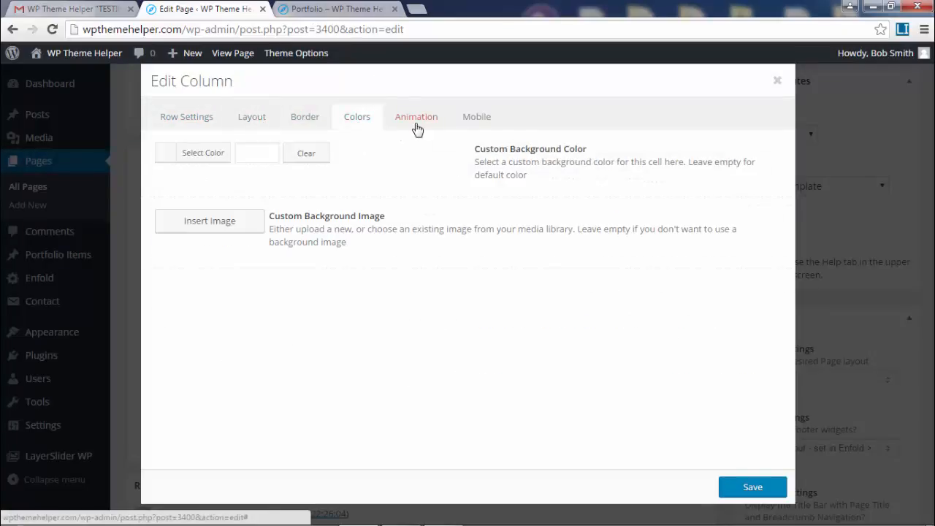
click(177, 117)
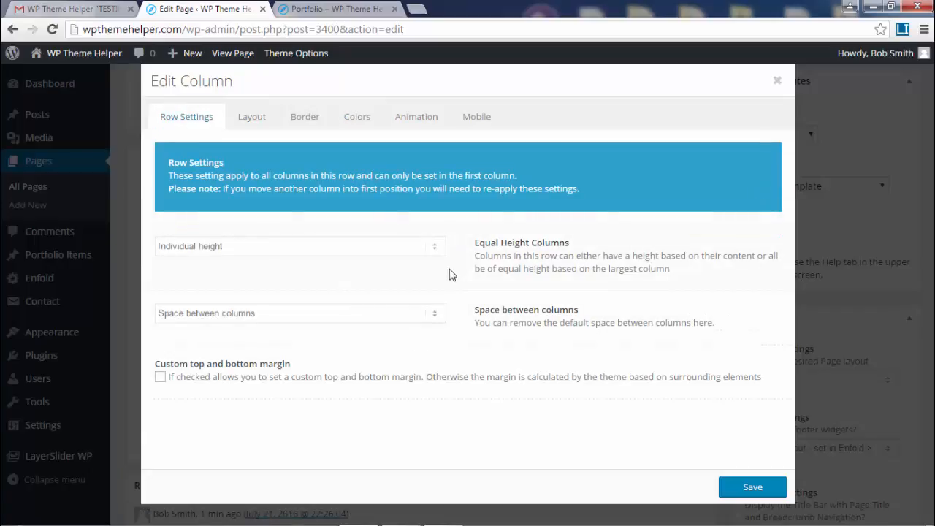
click(366, 318)
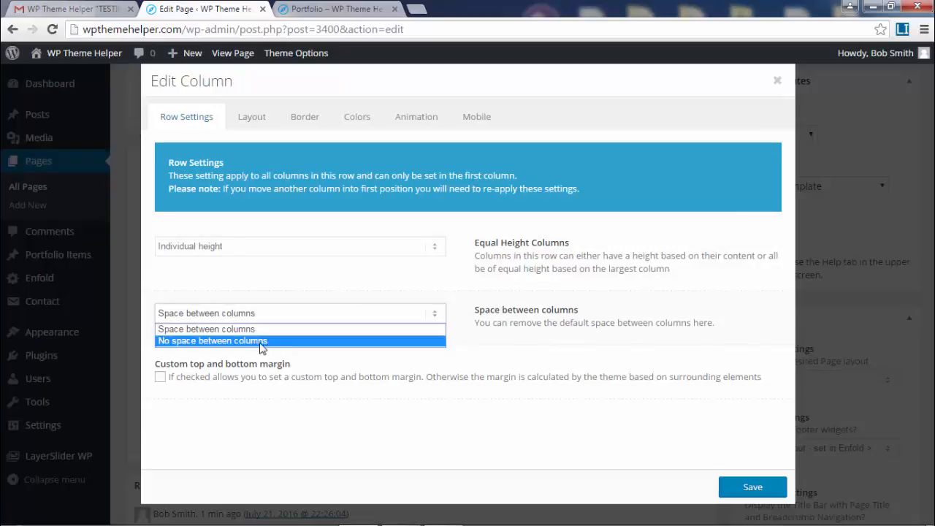
click(181, 342)
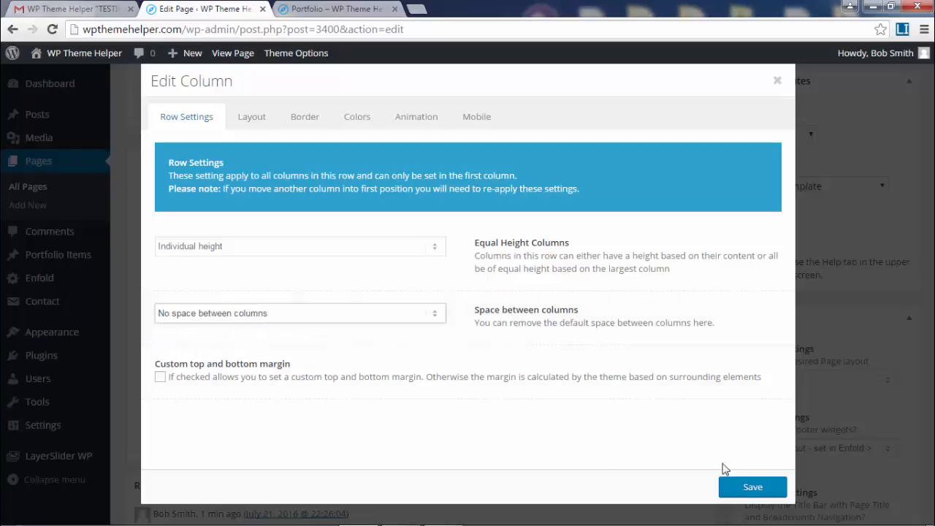
click(753, 487)
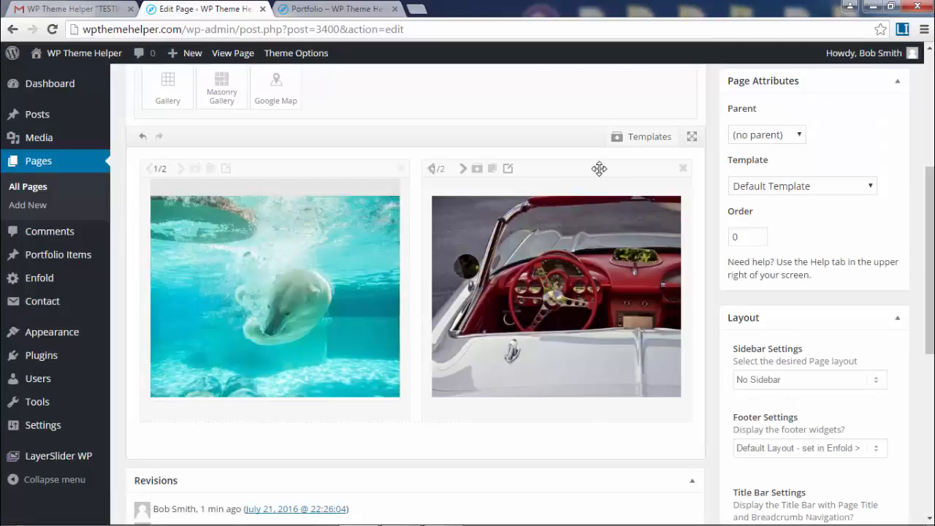
Check the row settings of the convertible image's column and close them without changes
click(509, 169)
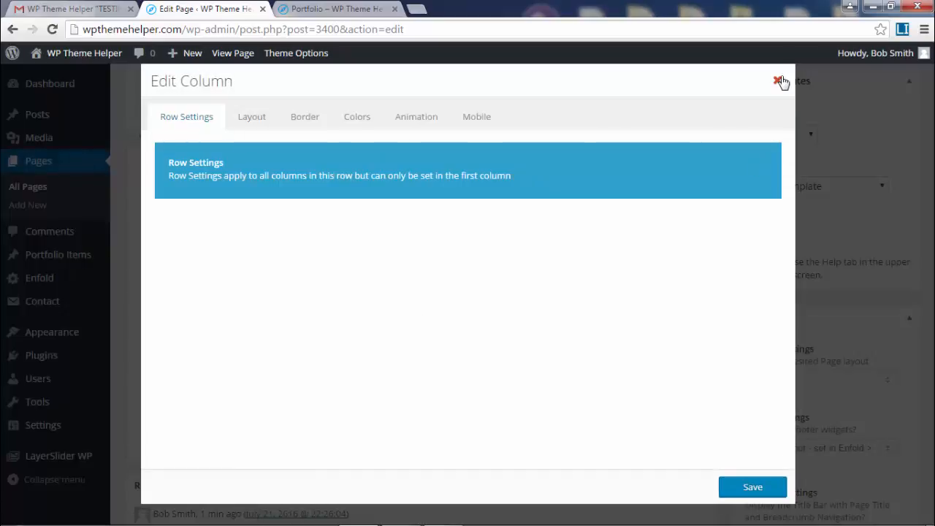
click(779, 80)
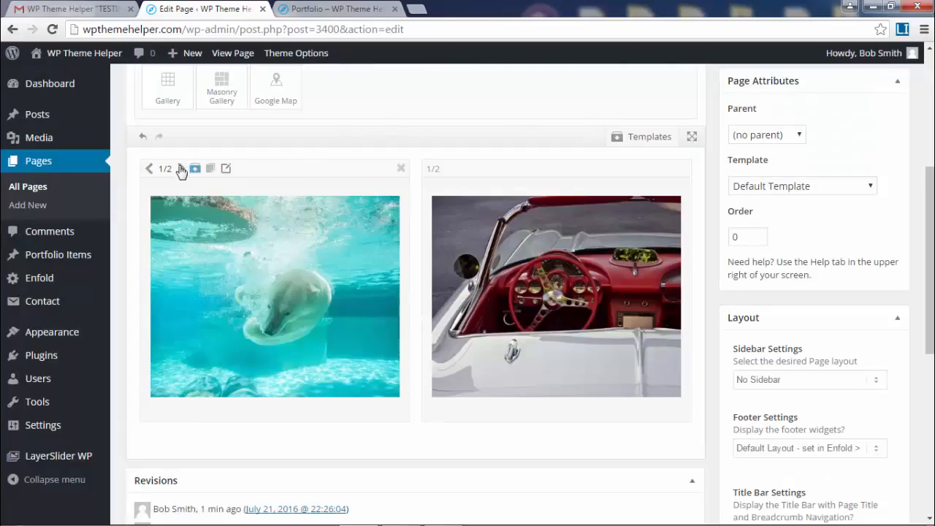
Review the polar bear column's row settings without changes, update the page and reload the live Portfolio page to check the column spacing
click(227, 169)
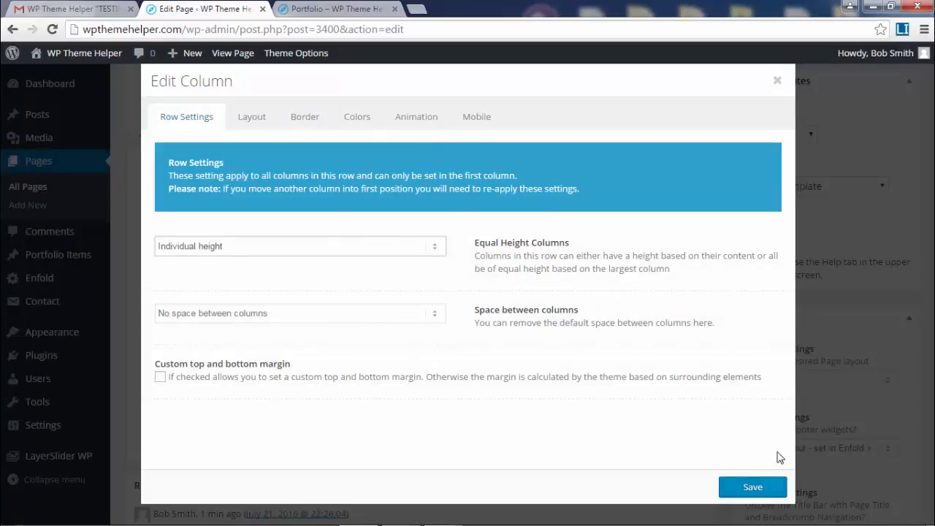
click(778, 81)
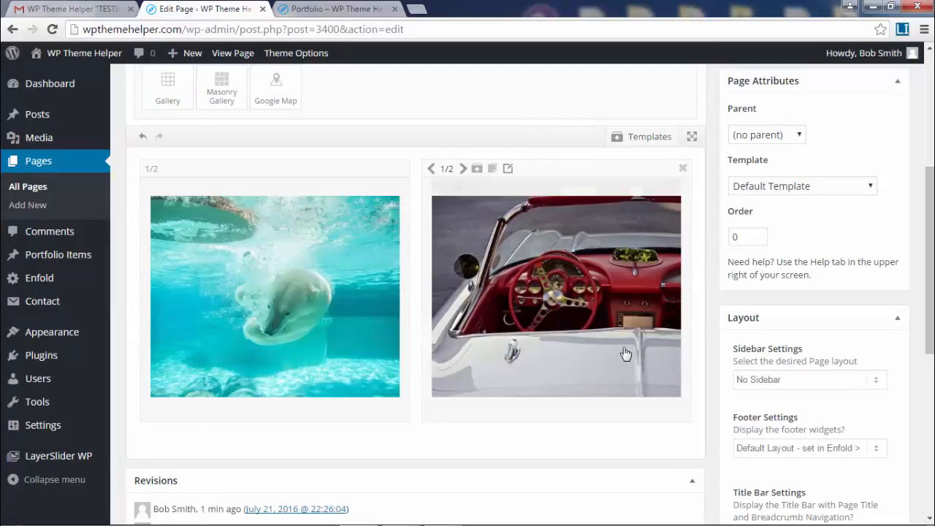
scroll(803, 241, up, 3)
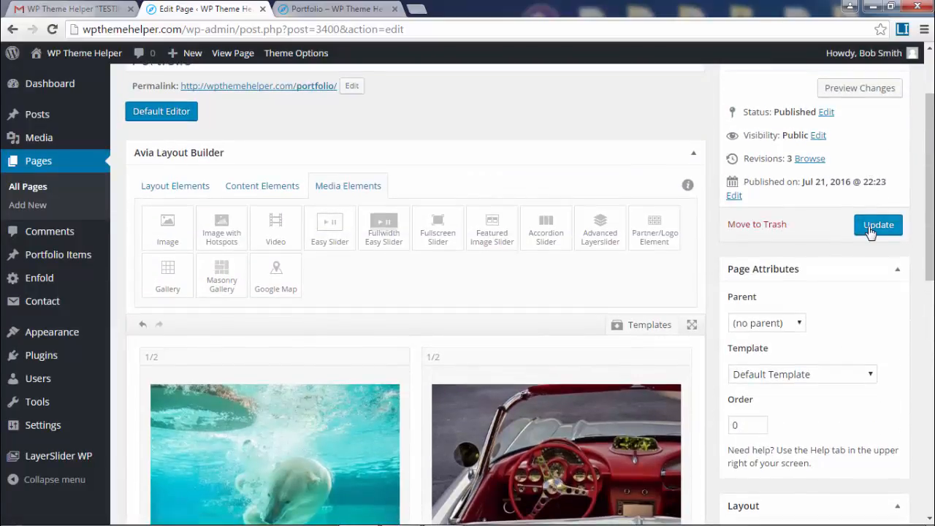
click(860, 88)
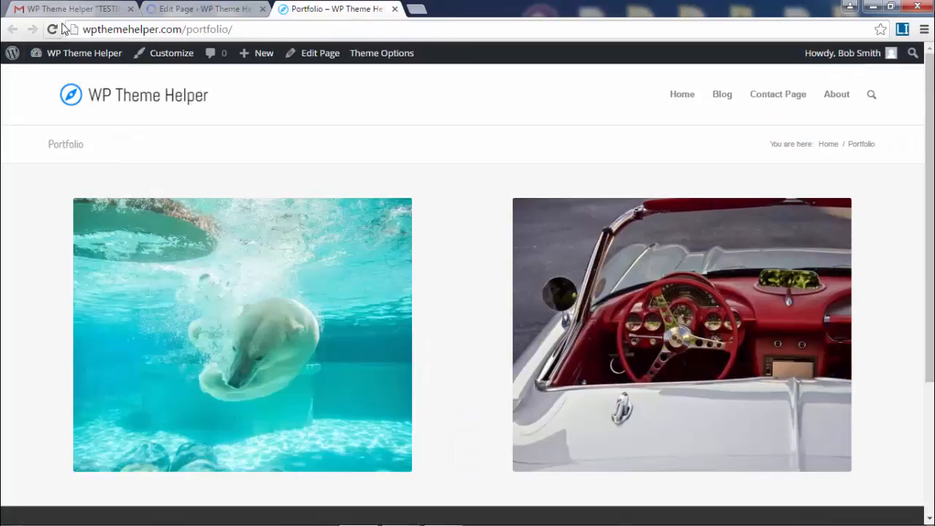
click(52, 29)
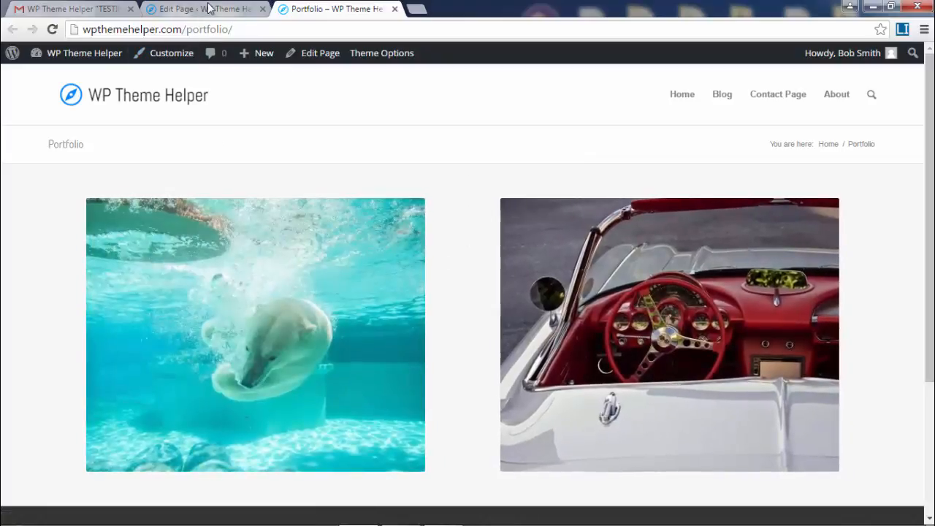
Back in the page editor, replace the polar bear image with its Gallery – 845 × 684 size and save the element
click(208, 9)
scroll(441, 357, down, 4)
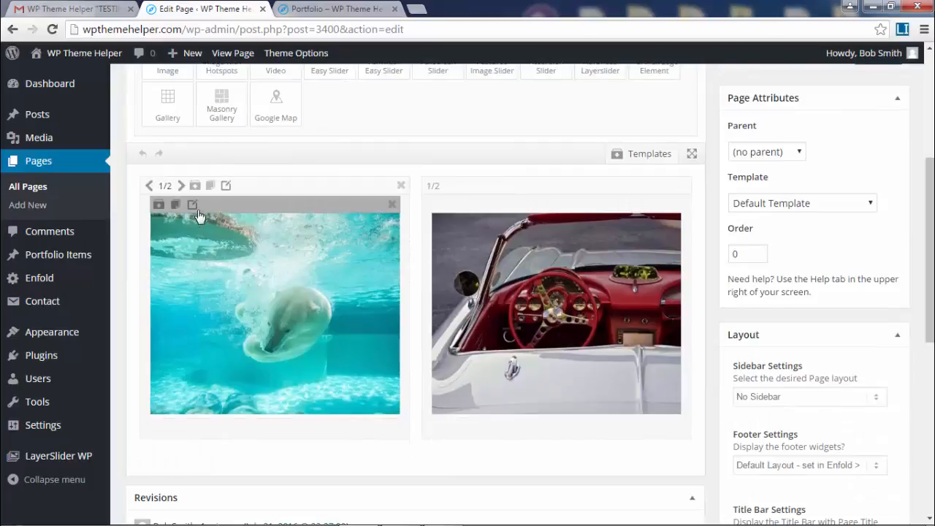
click(193, 207)
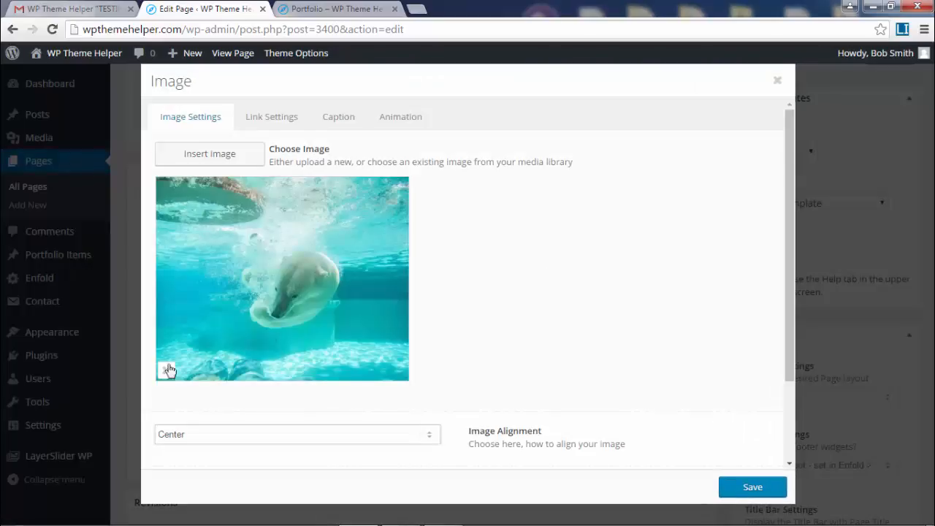
click(167, 371)
click(220, 170)
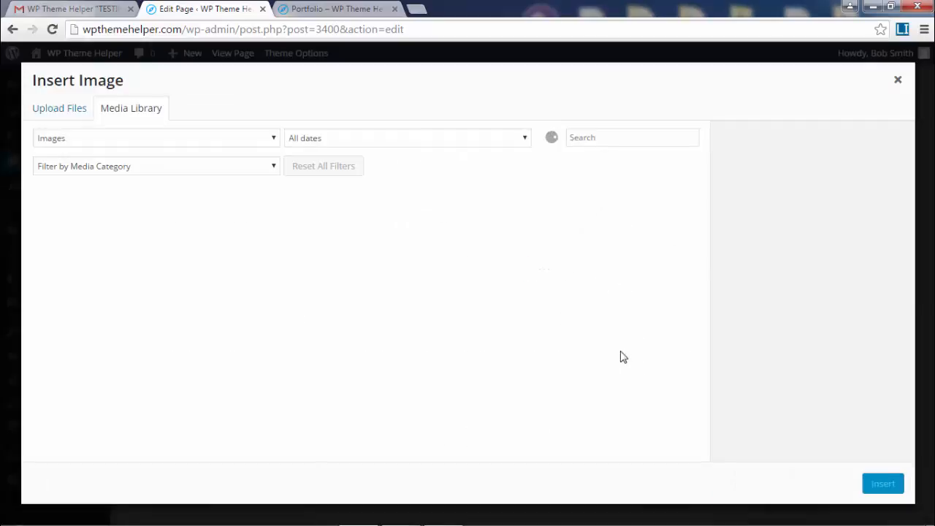
click(174, 249)
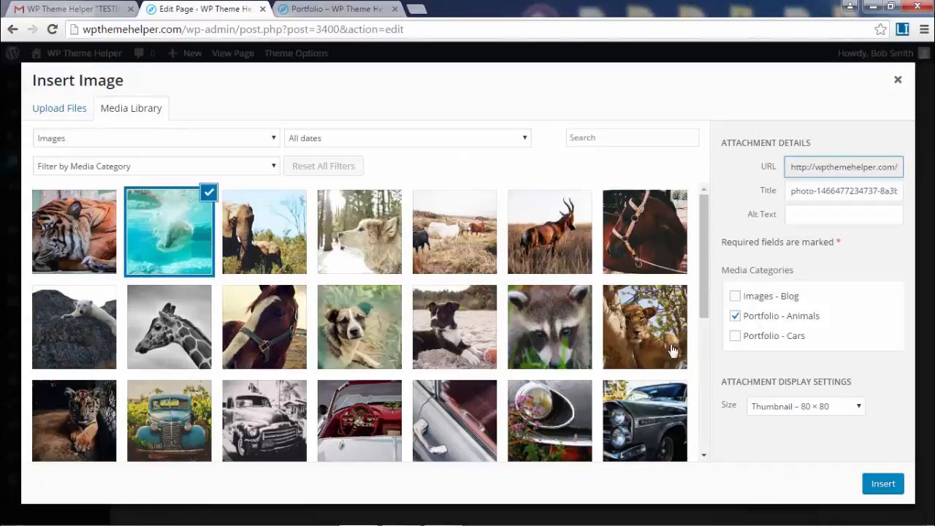
click(842, 410)
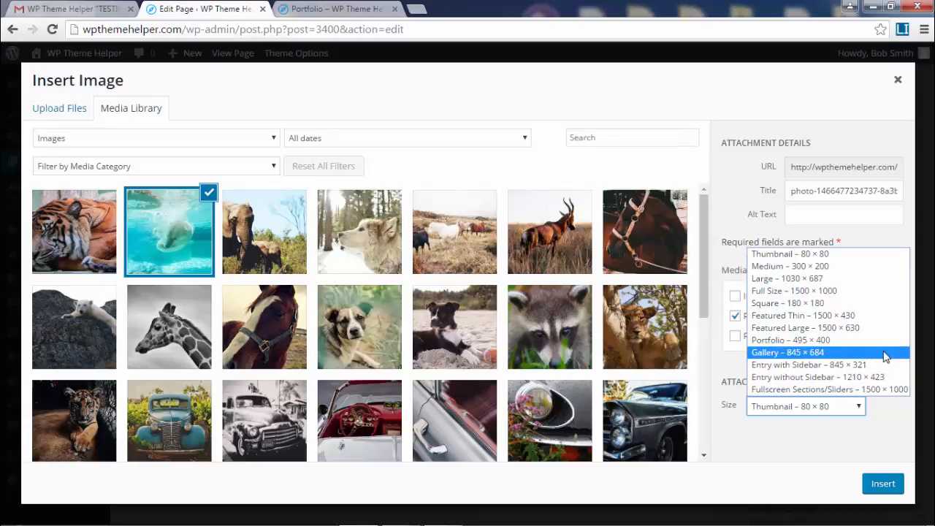
click(857, 354)
click(881, 483)
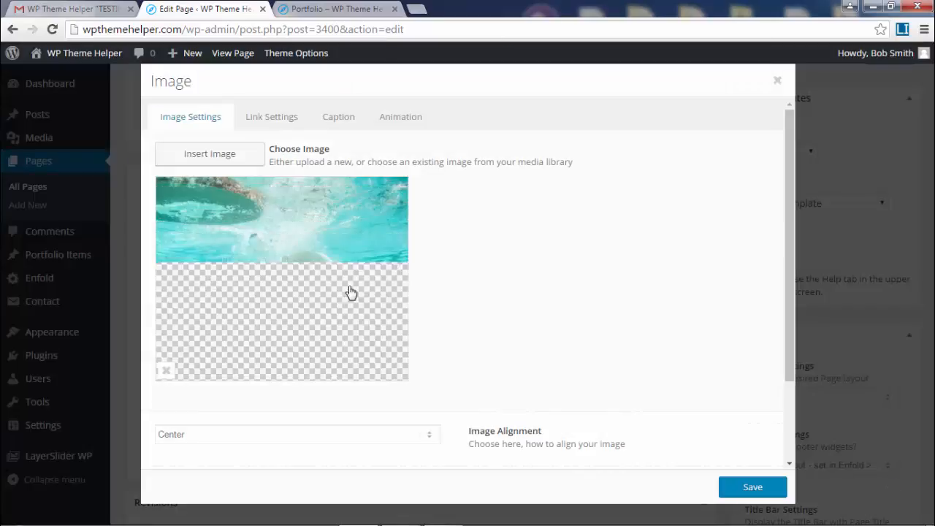
click(749, 487)
Remove the convertible image from its element, reinsert it from the media library at Gallery – 845 × 684 size and save
click(612, 374)
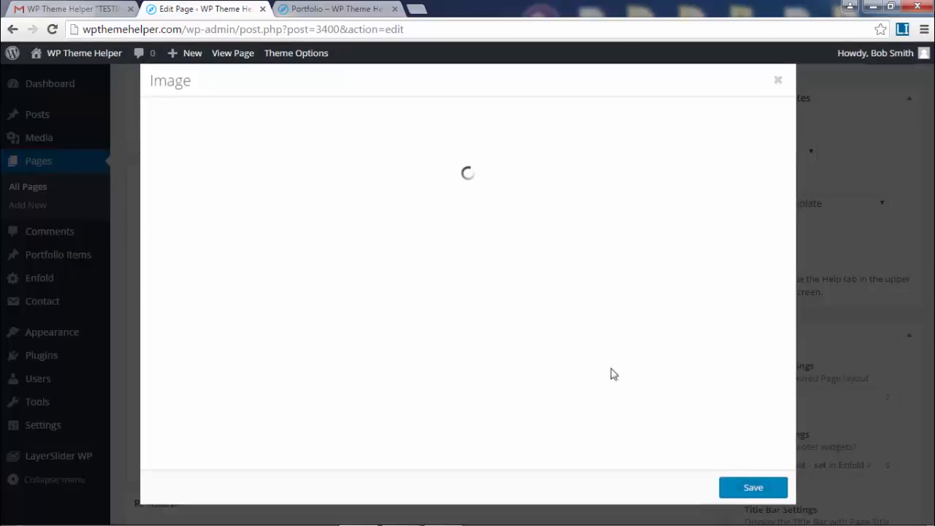
scroll(745, 398, down, 2)
click(163, 264)
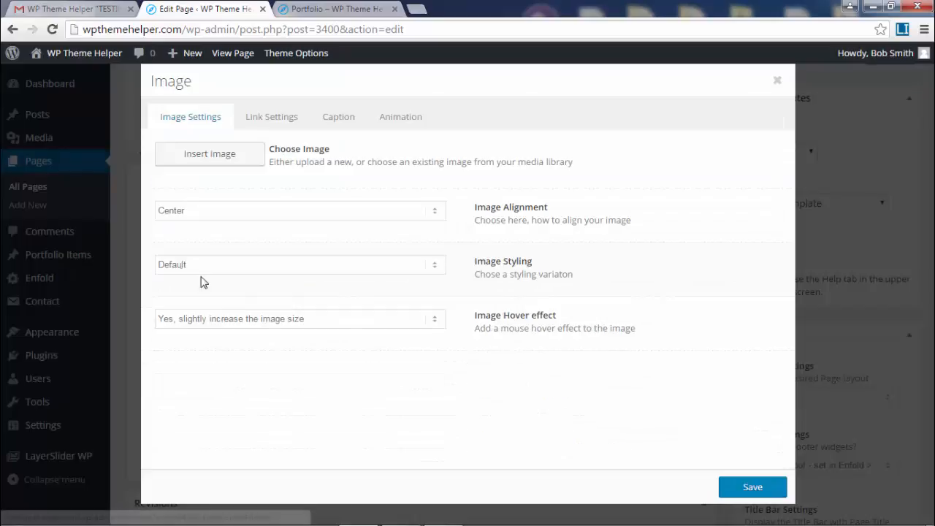
click(176, 161)
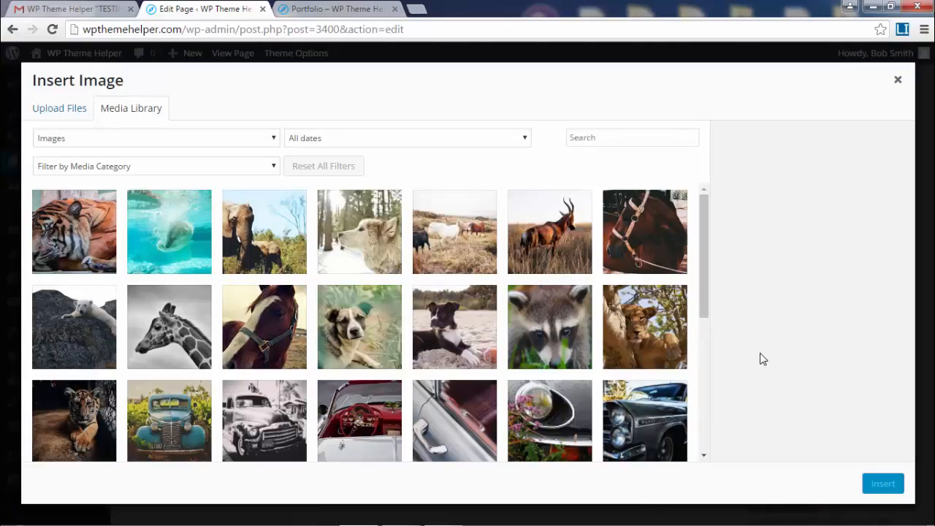
click(357, 402)
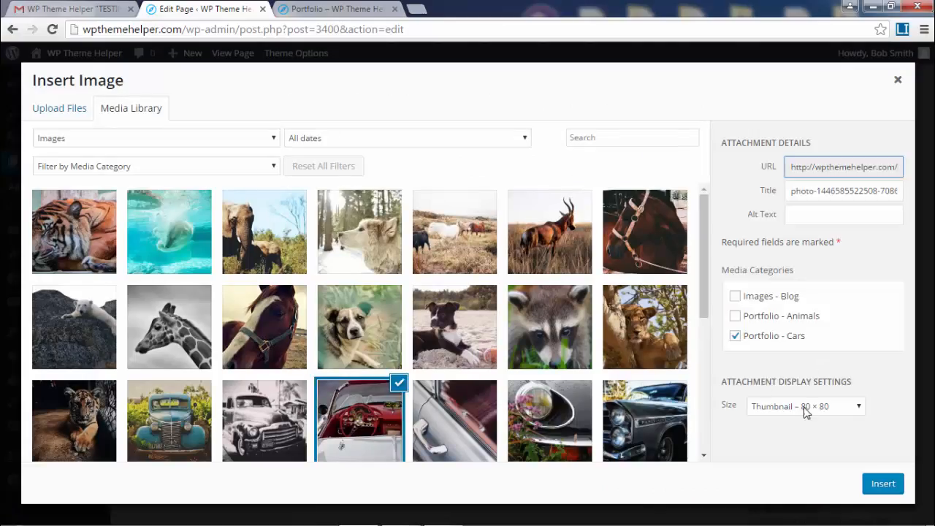
click(806, 409)
click(844, 360)
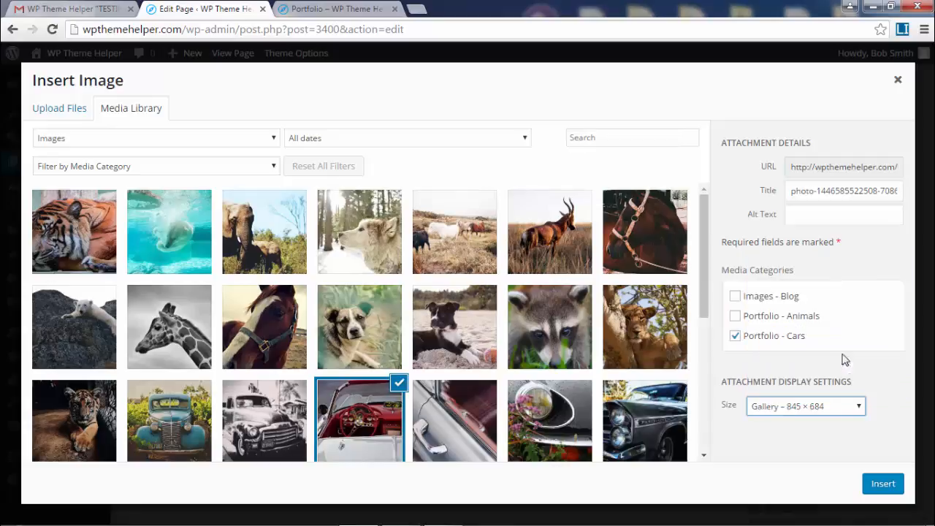
click(883, 483)
click(765, 491)
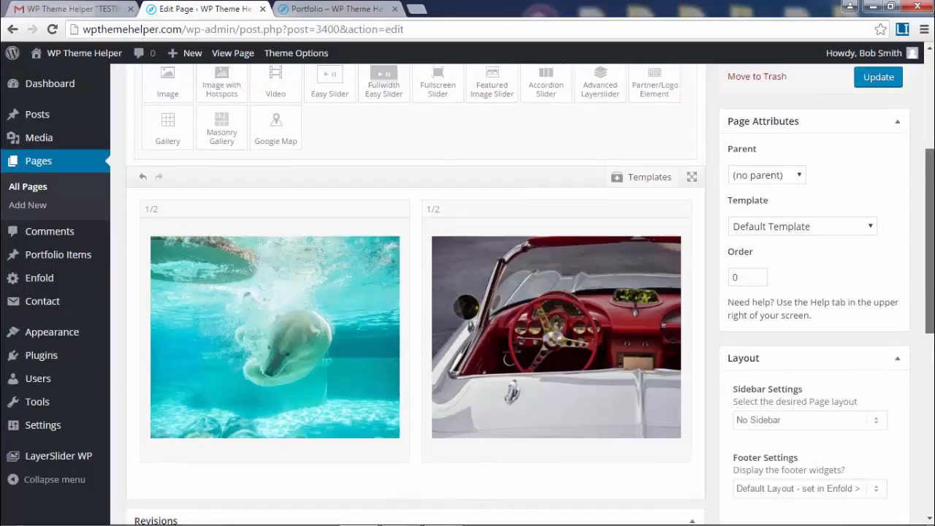
Update the Portfolio page and reload its live view to check how both resized images fill their columns
scroll(882, 358, up, 4)
click(876, 331)
click(329, 6)
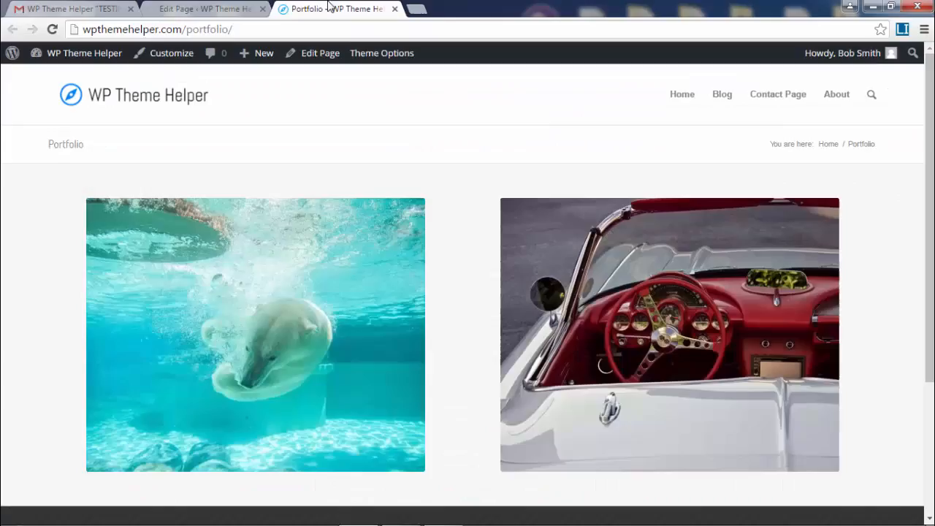
click(52, 30)
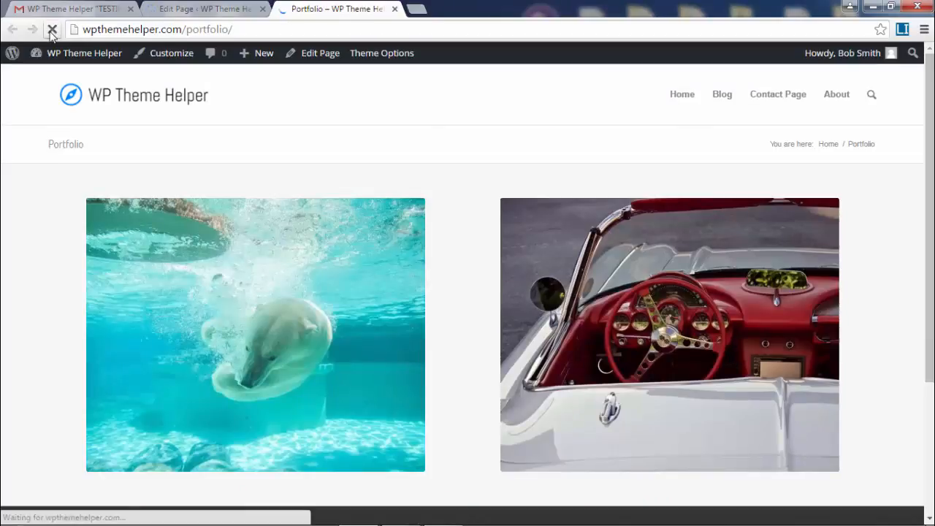
scroll(629, 297, down, 2)
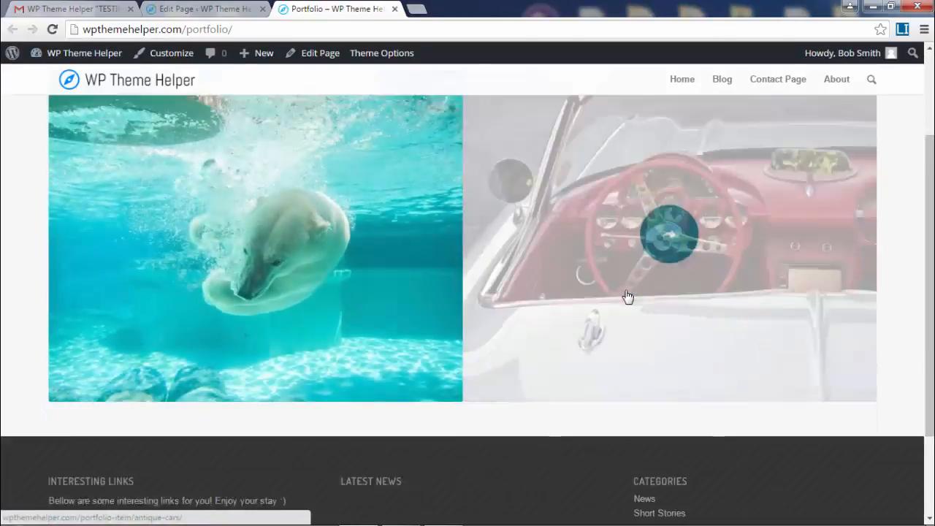
scroll(628, 298, down, 1)
scroll(533, 463, up, 2)
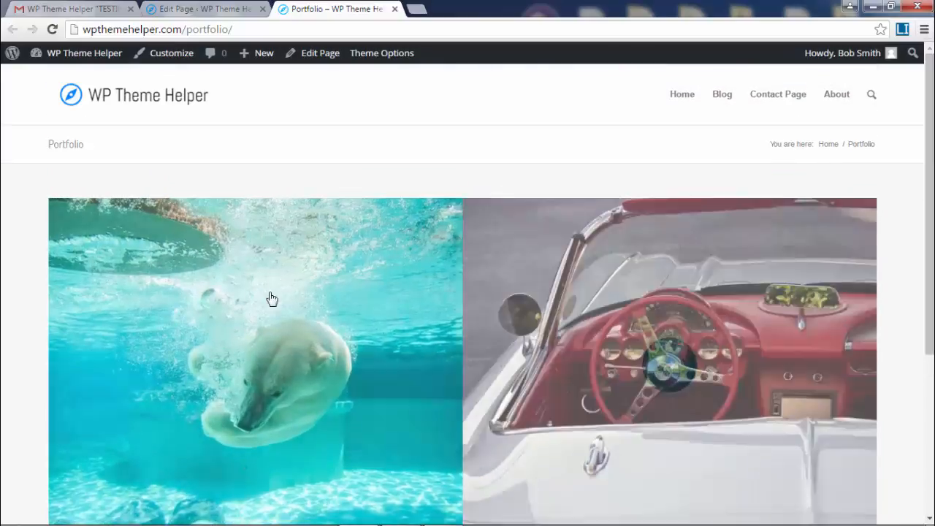
Test the image links on the live Portfolio page by viewing the Animals entry's gallery, returning and opening the Antique Cars entry
scroll(261, 272, down, 1)
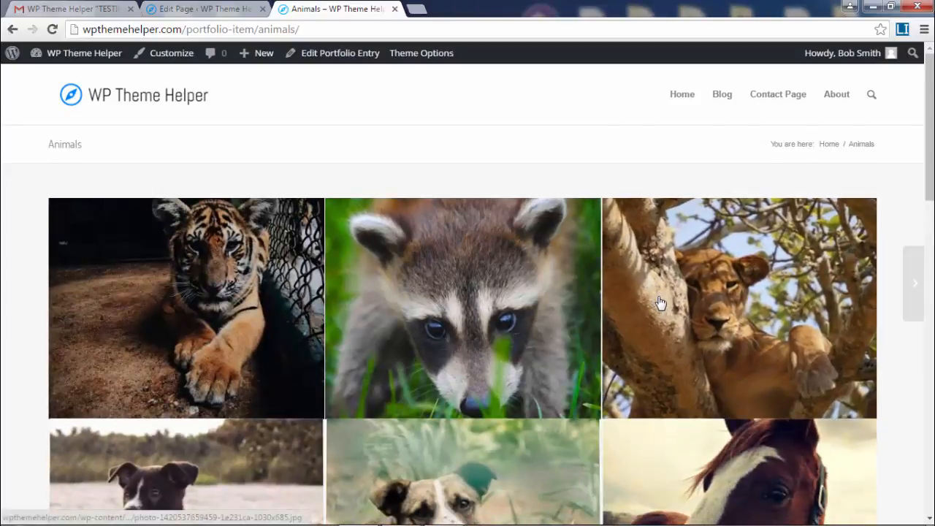
scroll(661, 302, down, 12)
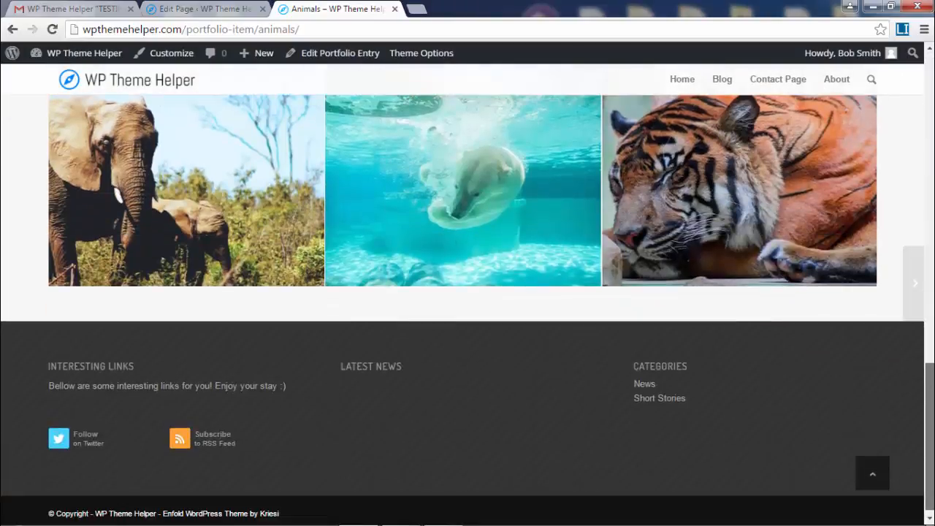
drag(931, 449, 930, 139)
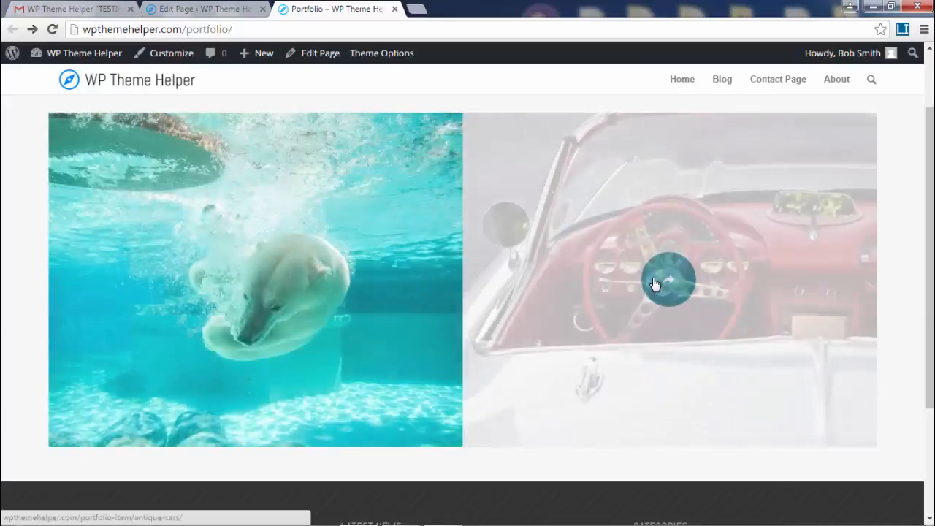
click(654, 283)
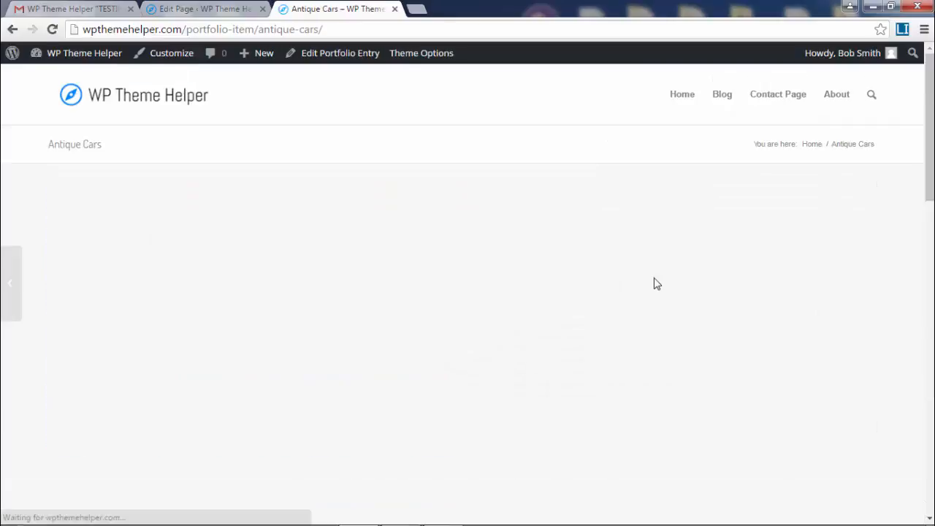
Examine the Antique Cars portfolio gallery and page through its enlarged photos
scroll(468, 307, down, 13)
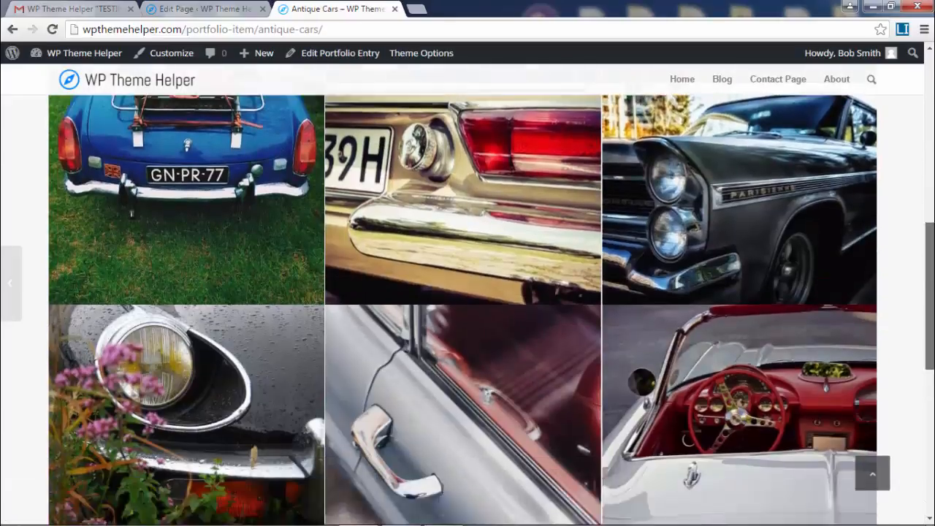
scroll(468, 307, up, 10)
scroll(470, 255, up, 3)
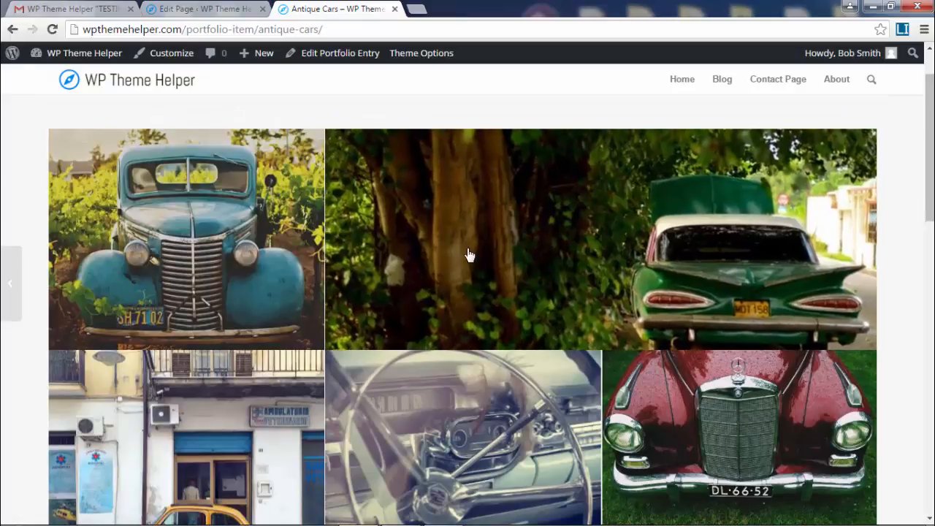
click(469, 255)
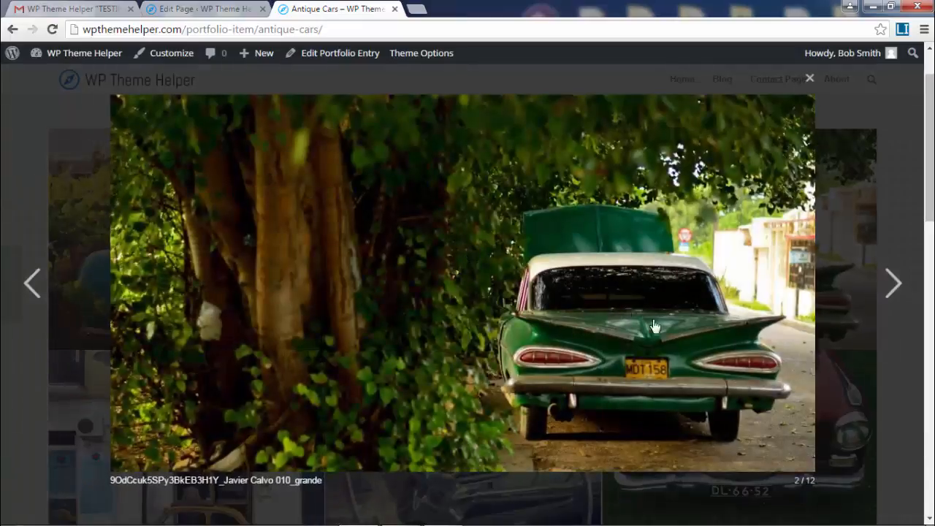
click(894, 285)
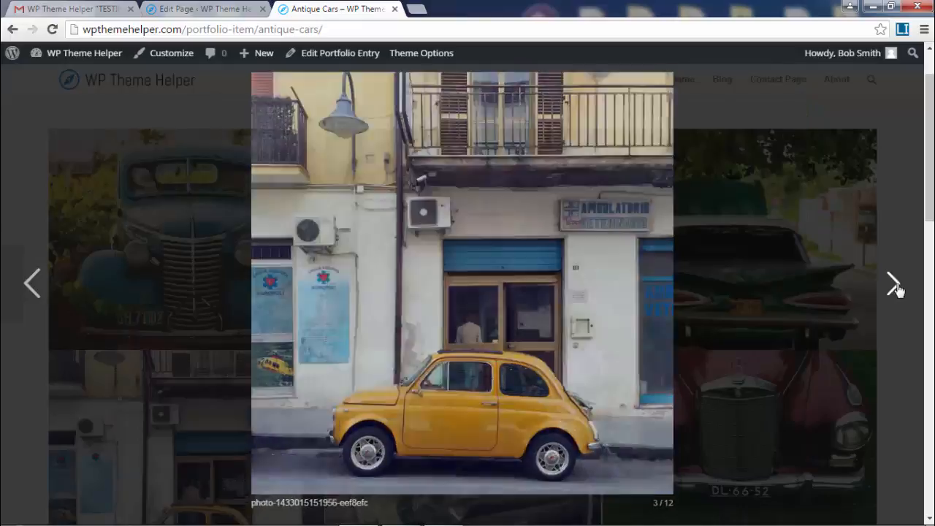
click(895, 285)
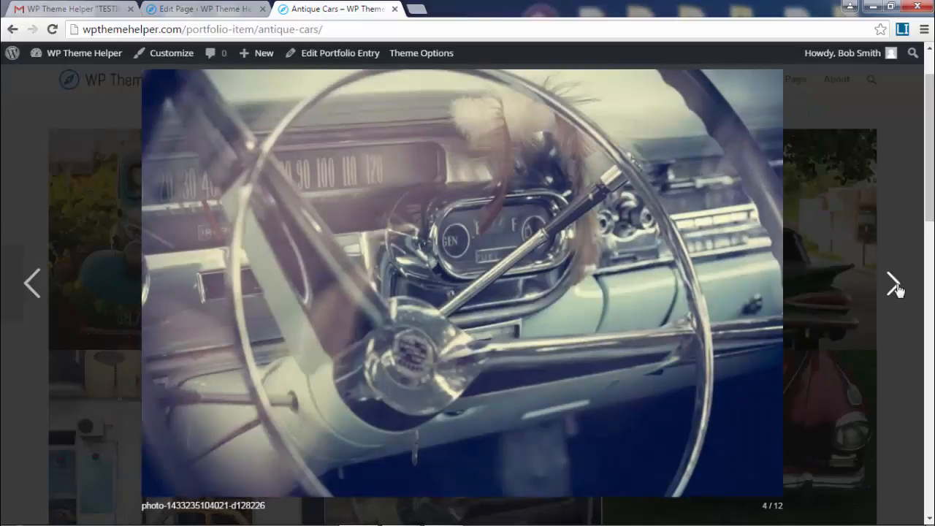
click(894, 285)
click(894, 285)
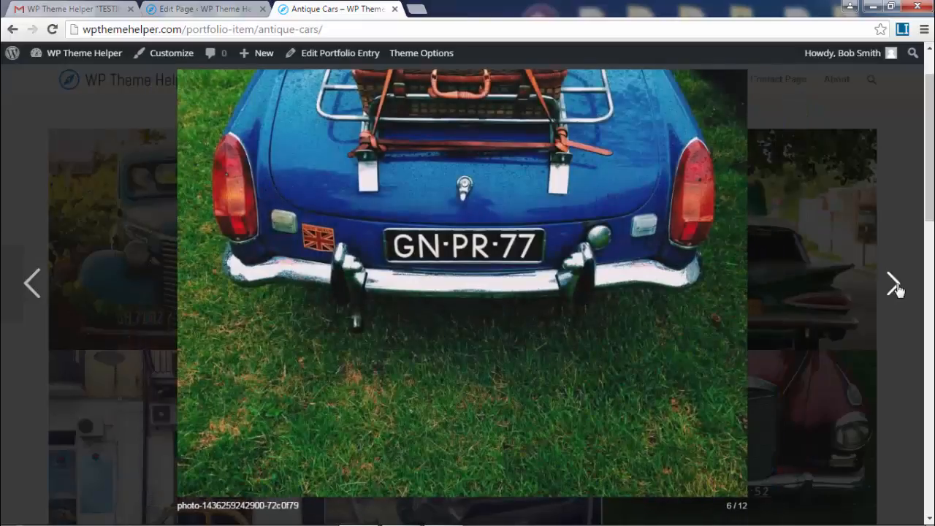
click(894, 285)
click(894, 285)
click(894, 285)
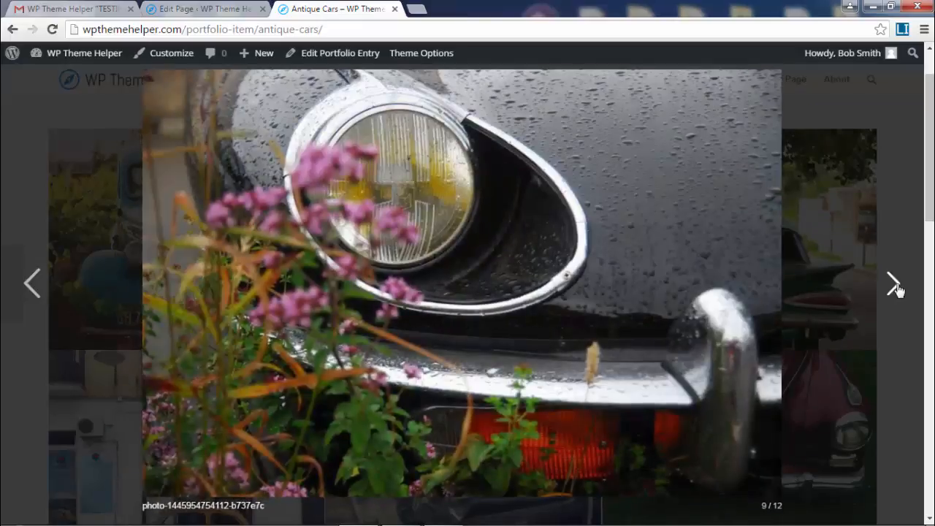
click(894, 285)
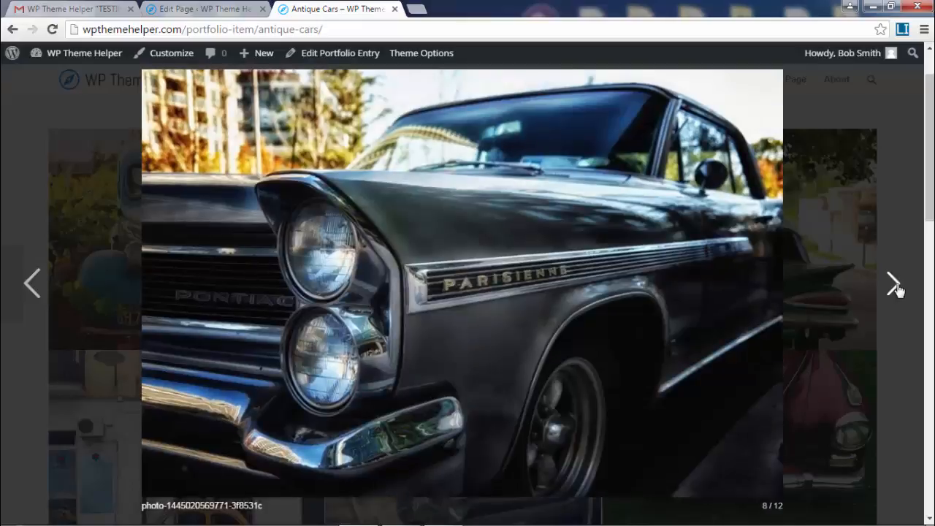
key(Escape)
click(231, 246)
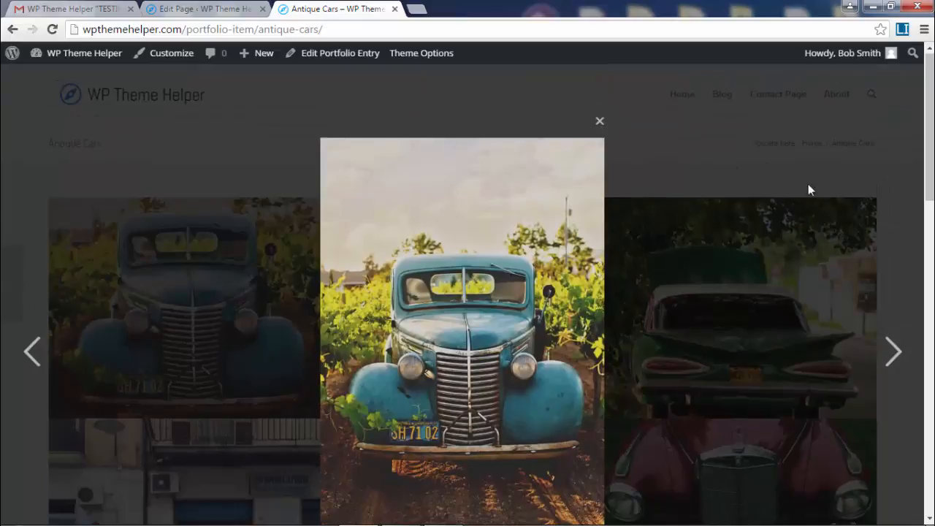
click(713, 157)
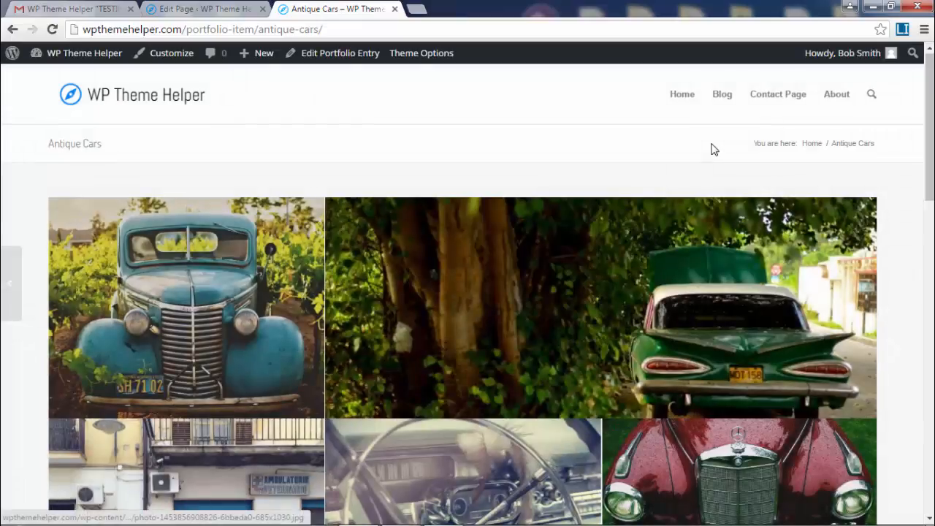
scroll(710, 153, down, 5)
scroll(705, 174, down, 5)
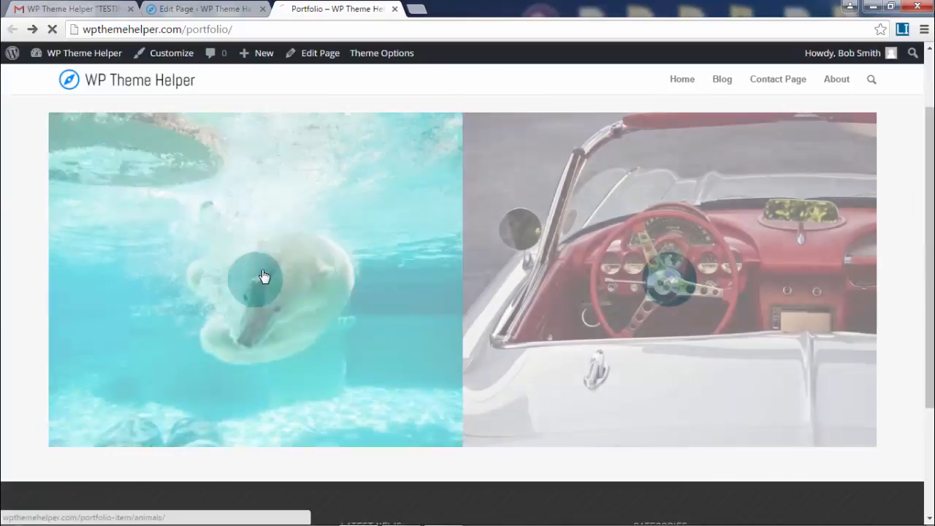
Examine the Animals portfolio gallery, enlarging the puppy photo and paging through the pictures that follow it
scroll(673, 288, down, 5)
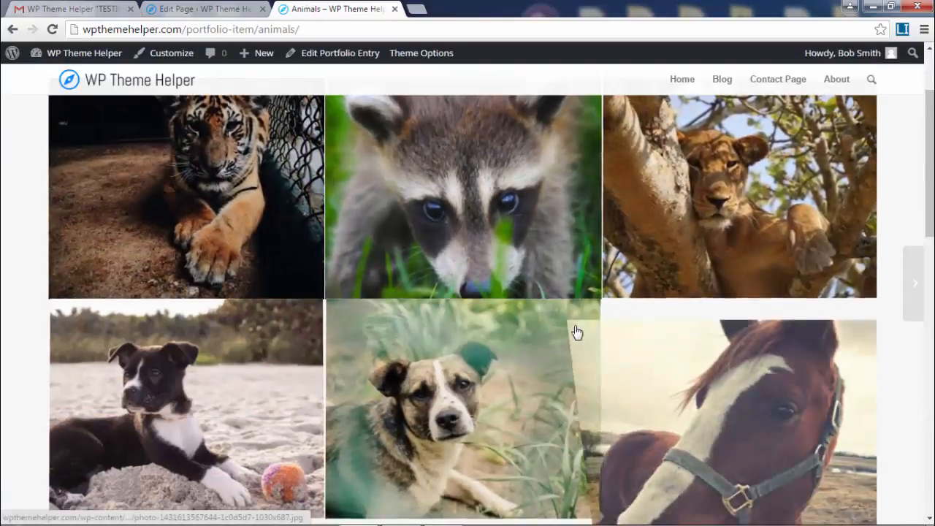
click(208, 293)
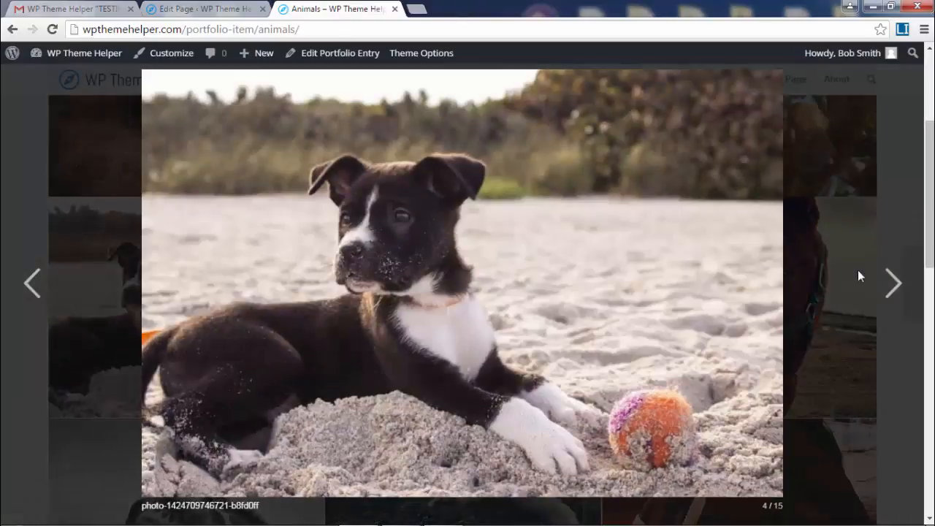
click(893, 285)
click(893, 285)
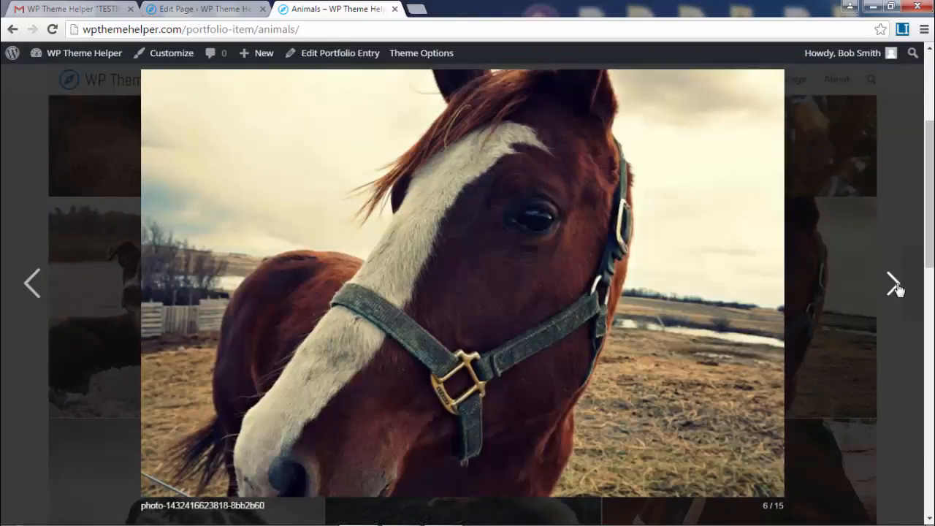
click(893, 284)
click(893, 284)
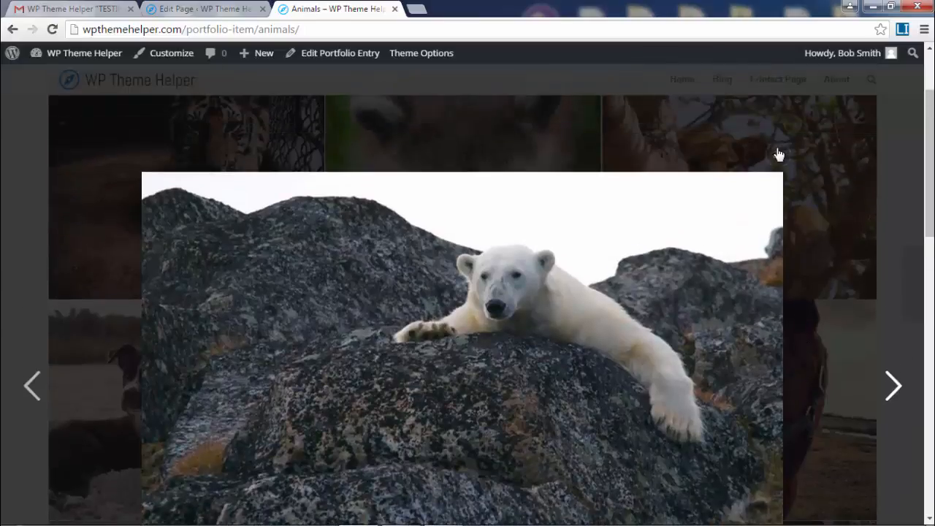
click(778, 157)
scroll(760, 278, down, 4)
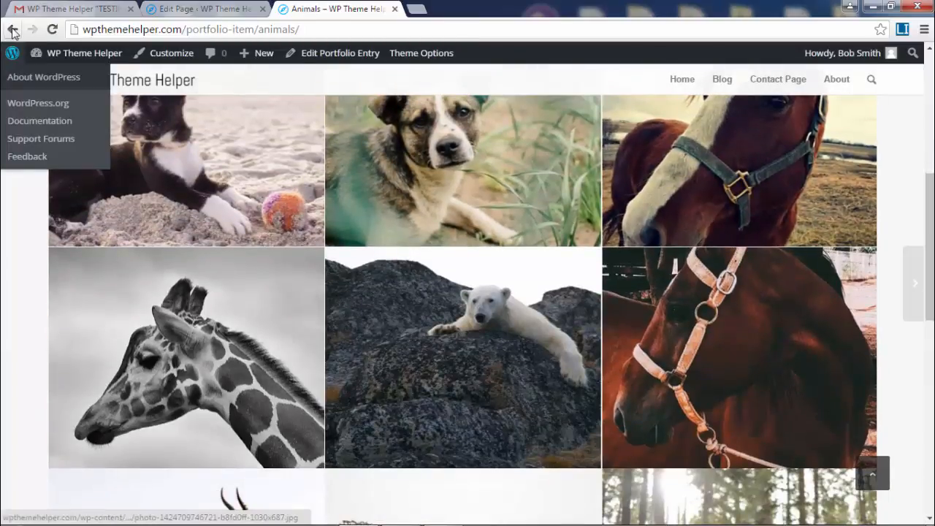
Return to the Portfolio page and review its Animals and Antique Cars images
click(12, 30)
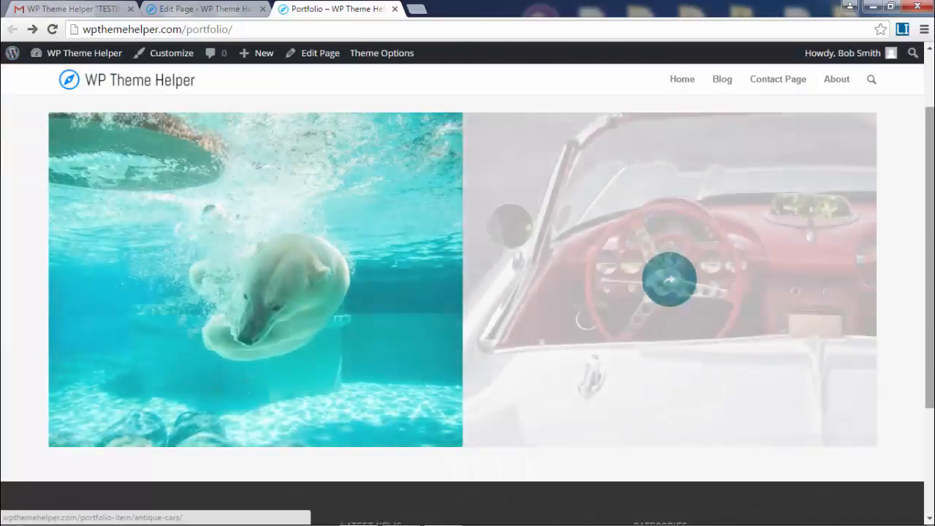
scroll(933, 171, up, 2)
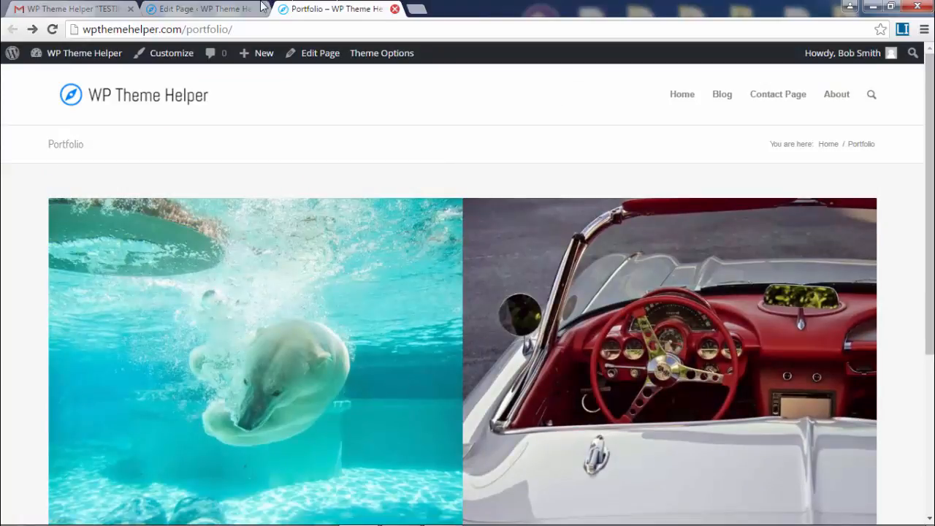
scroll(476, 493, down, 3)
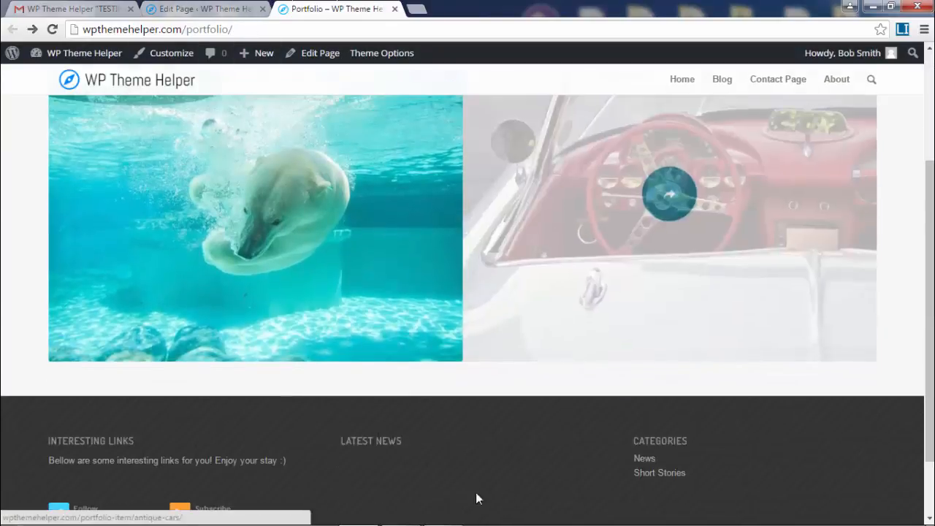
Return to the Portfolio page's editor and add a 1/1 column beneath the two half-width image columns
click(194, 6)
scroll(539, 282, down, 5)
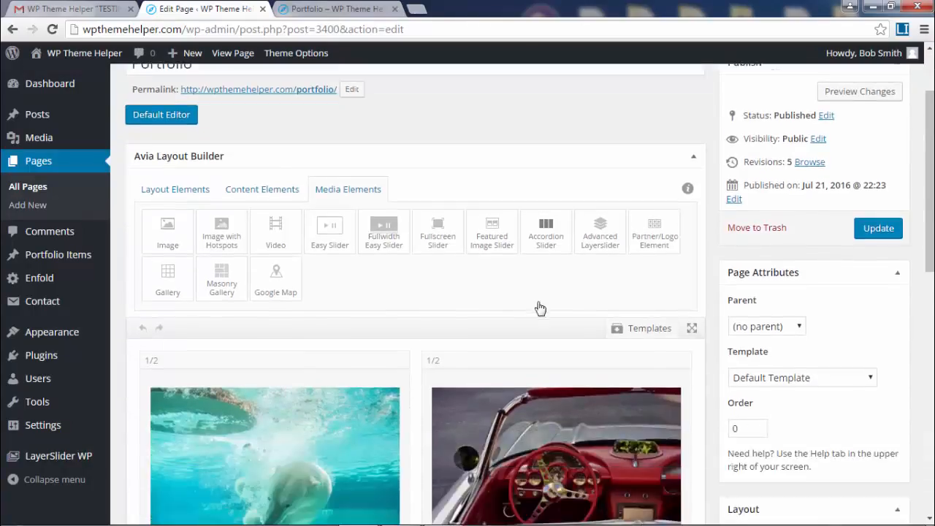
scroll(368, 352, up, 3)
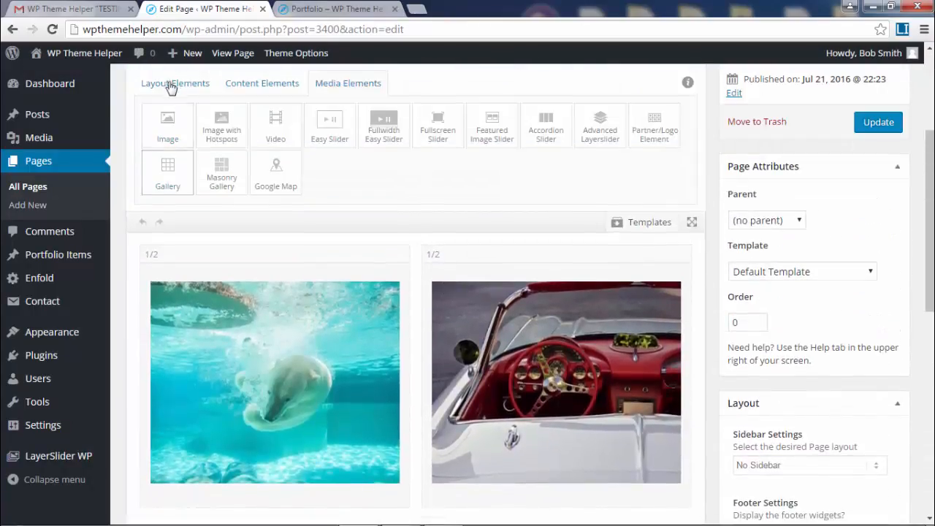
click(170, 86)
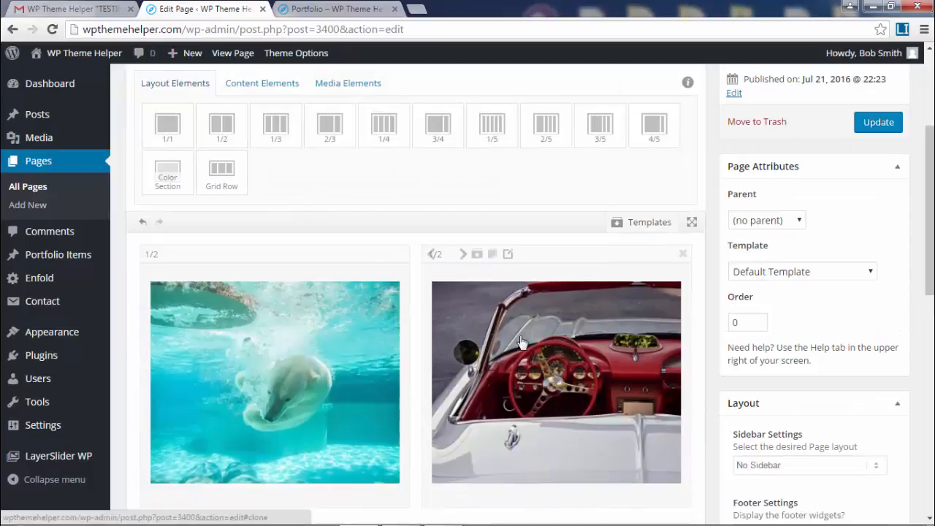
scroll(446, 378, down, 3)
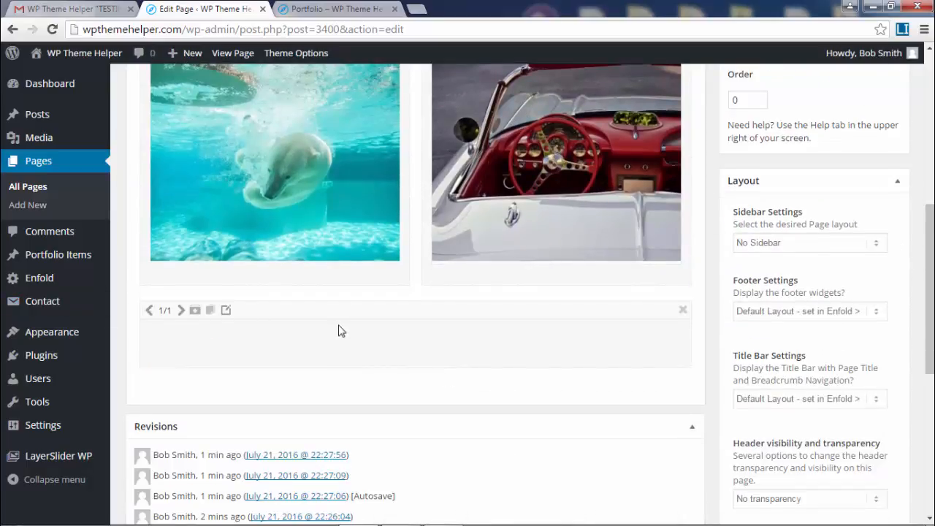
Place a Gallery media element inside the empty 1/1 column
scroll(339, 331, up, 5)
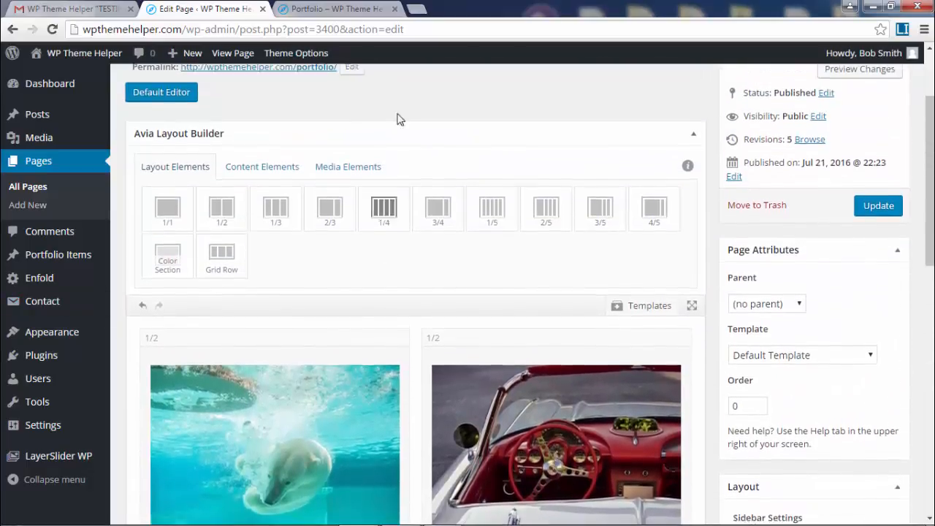
click(348, 172)
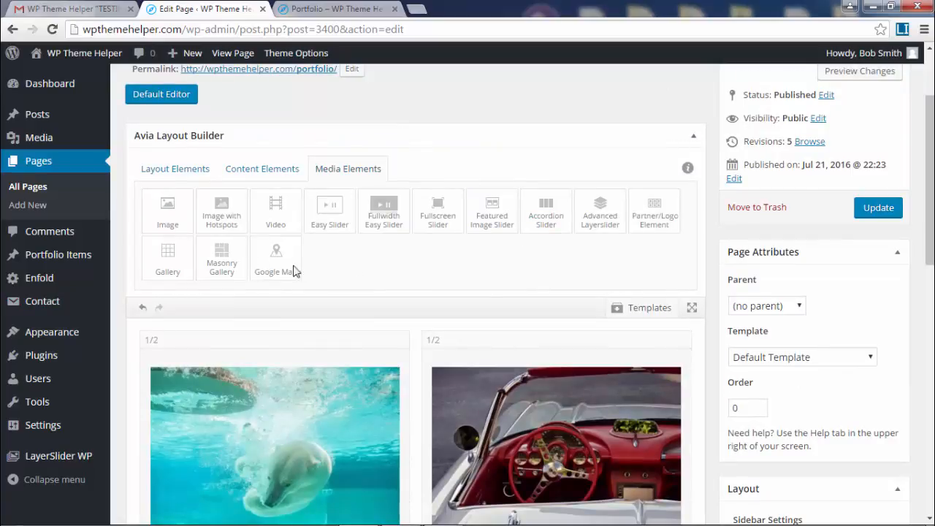
scroll(168, 262, down, 2)
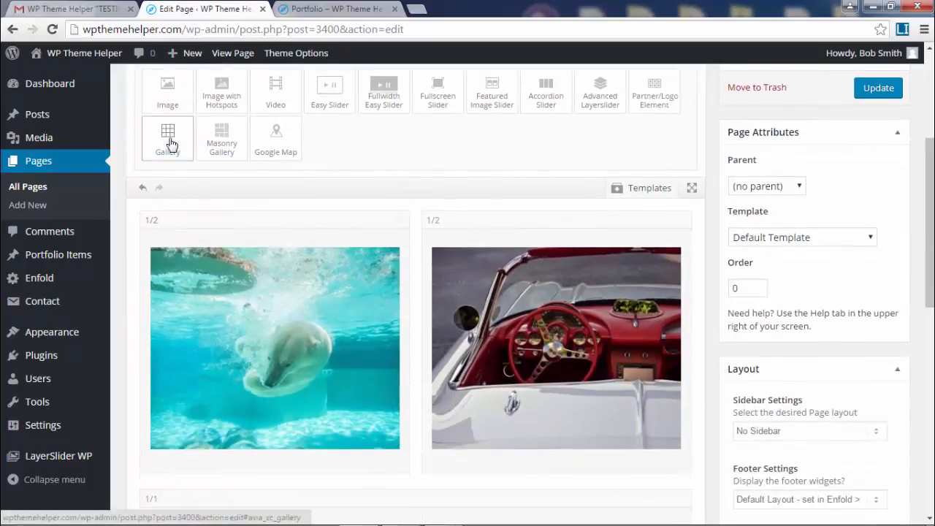
scroll(179, 143, down, 1)
drag(165, 82, 429, 468)
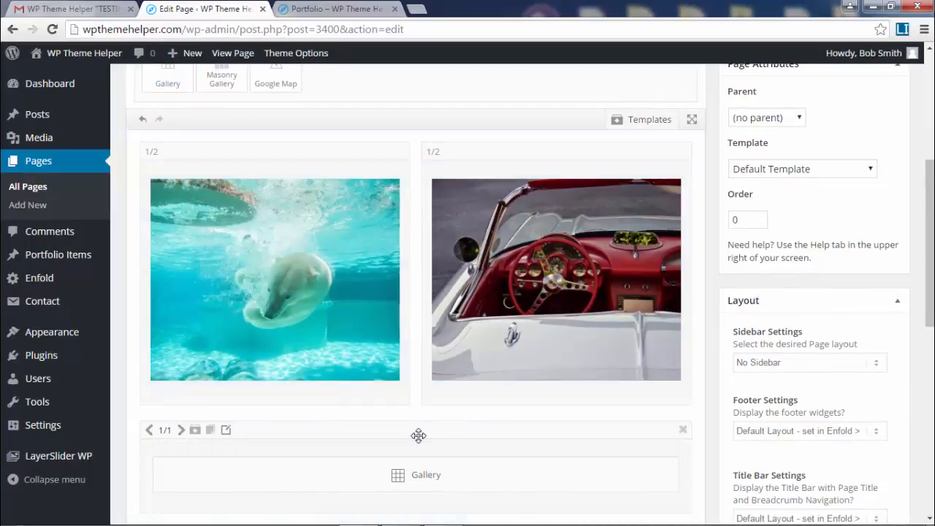
Open the new Gallery element's image selection and filter the media library by Portfolio - Animals
scroll(418, 435, down, 3)
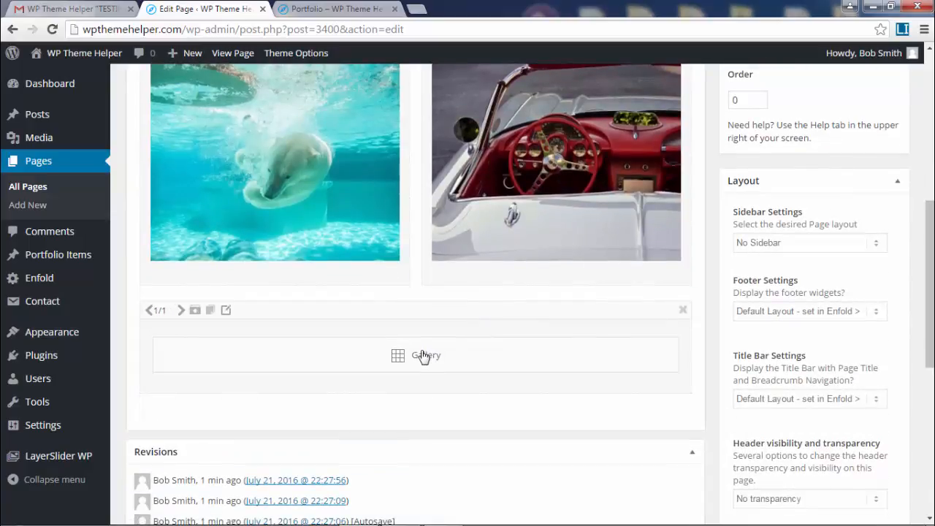
click(424, 357)
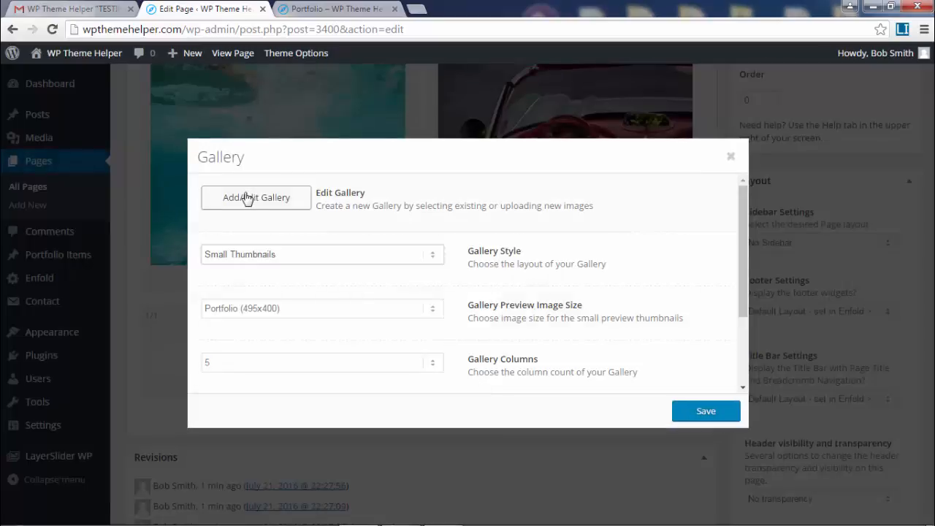
click(247, 199)
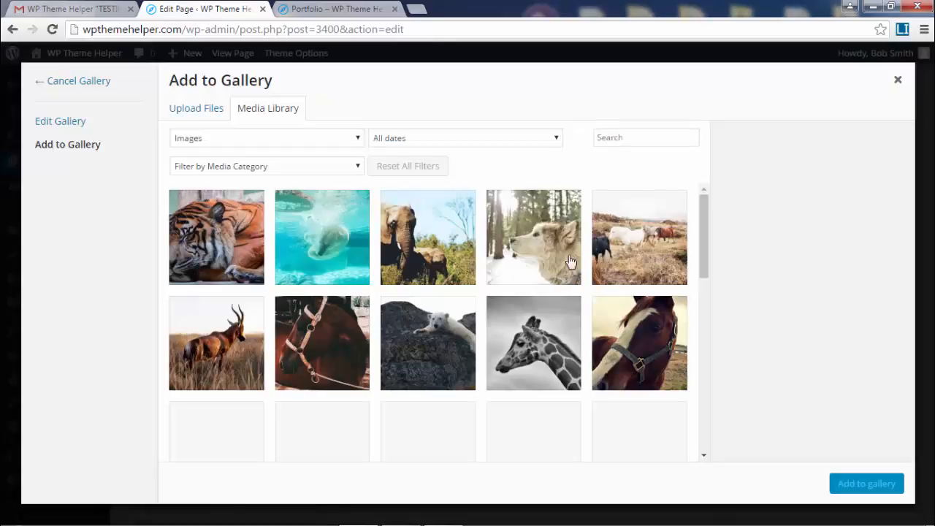
click(253, 166)
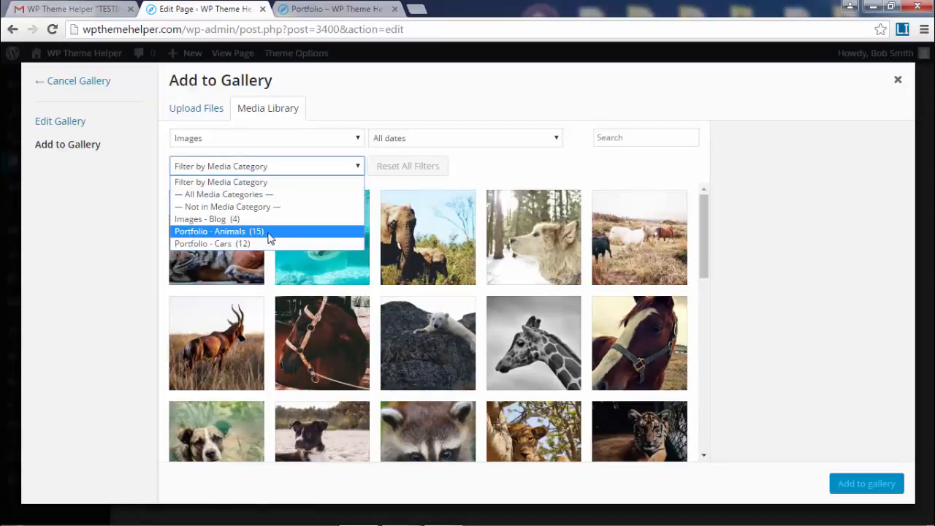
click(265, 233)
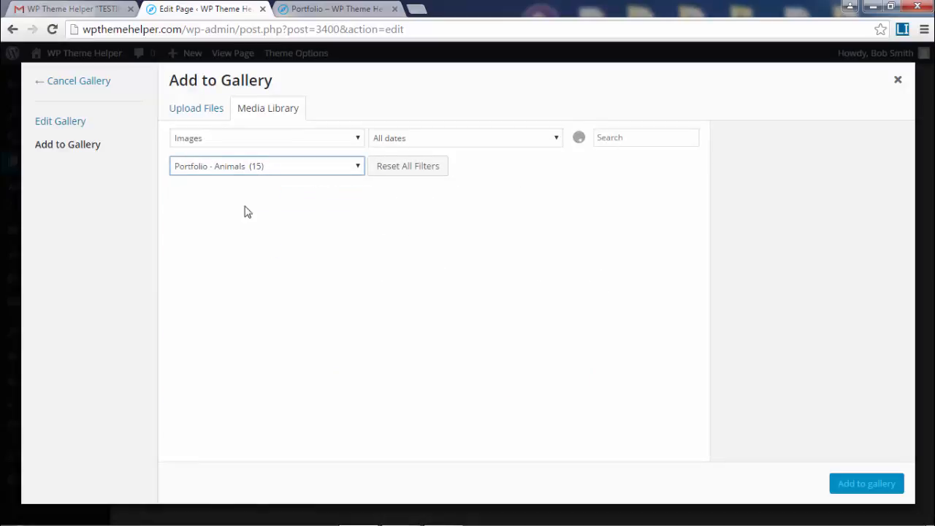
Select all the animal photos, from the sleeping tiger through the tiger cub, and add them to the gallery
click(246, 250)
scroll(537, 355, down, 1)
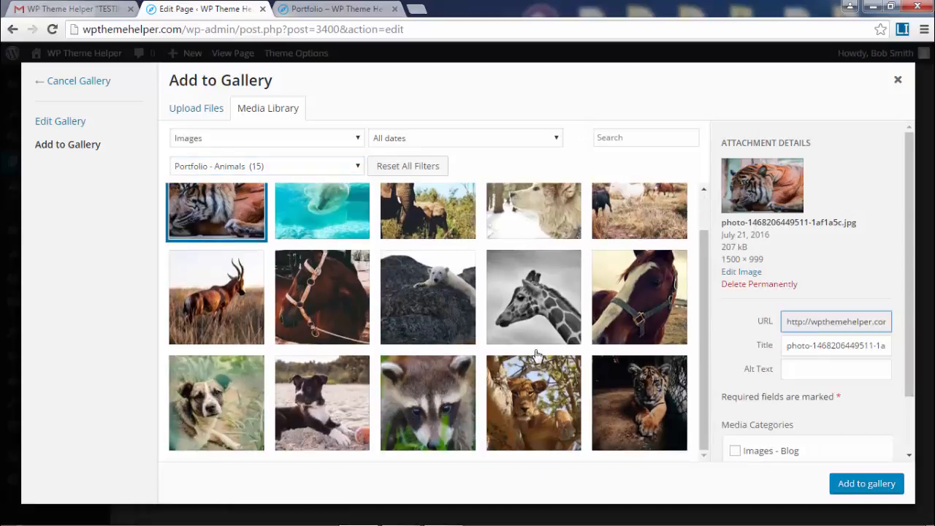
shift+click(650, 413)
scroll(804, 409, down, 2)
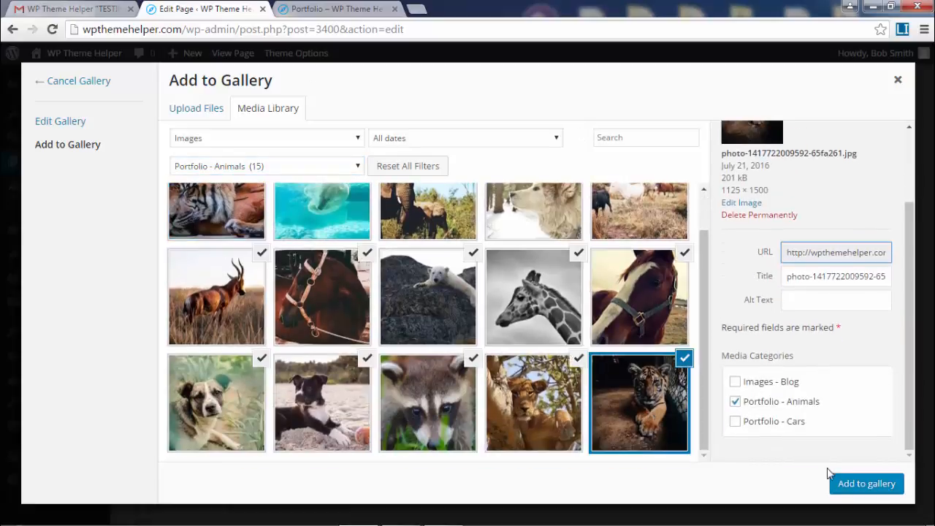
click(861, 490)
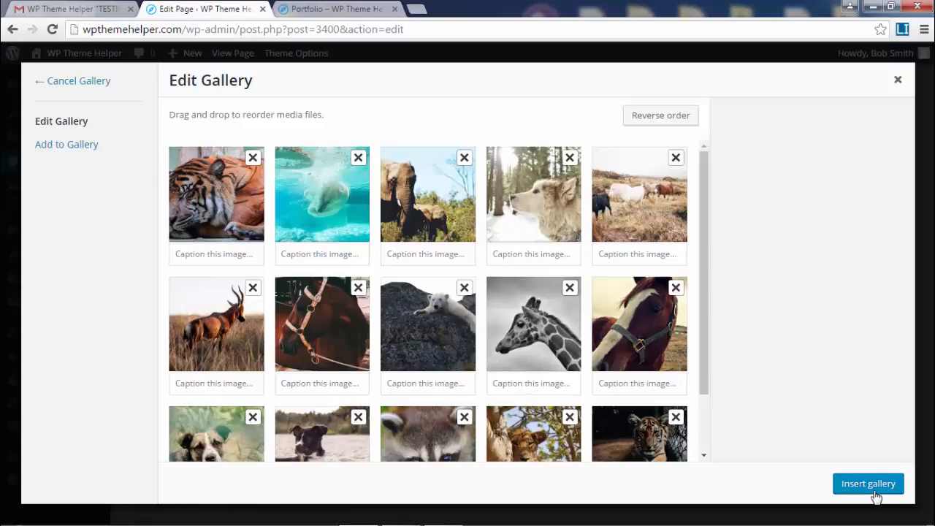
Insert the selected animal photos into the gallery, keeping the Small Thumbnails style and the Portfolio (495x400) preview image size
click(869, 485)
scroll(307, 228, down, 3)
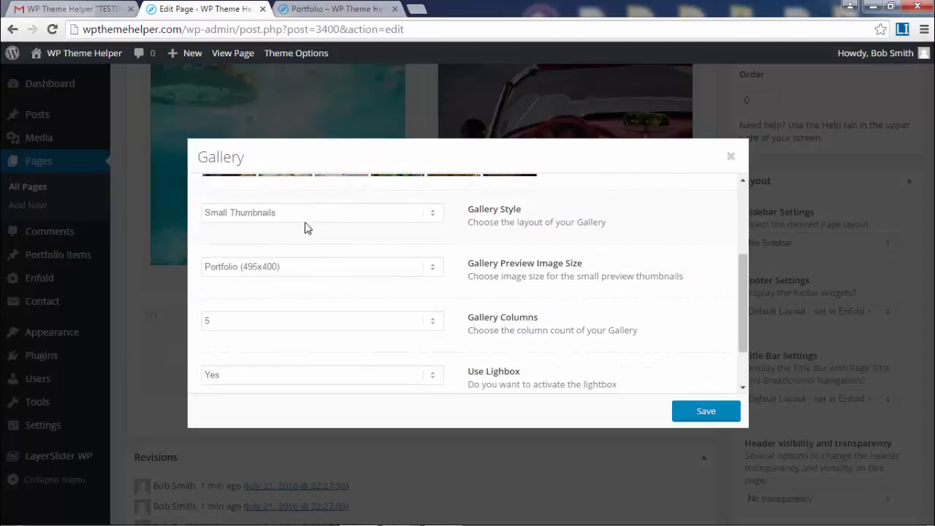
click(332, 213)
click(332, 213)
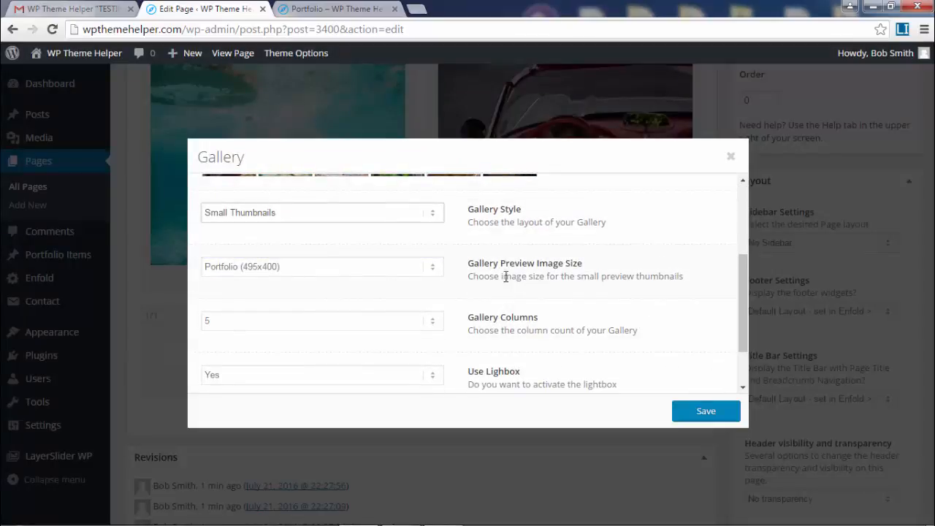
click(345, 268)
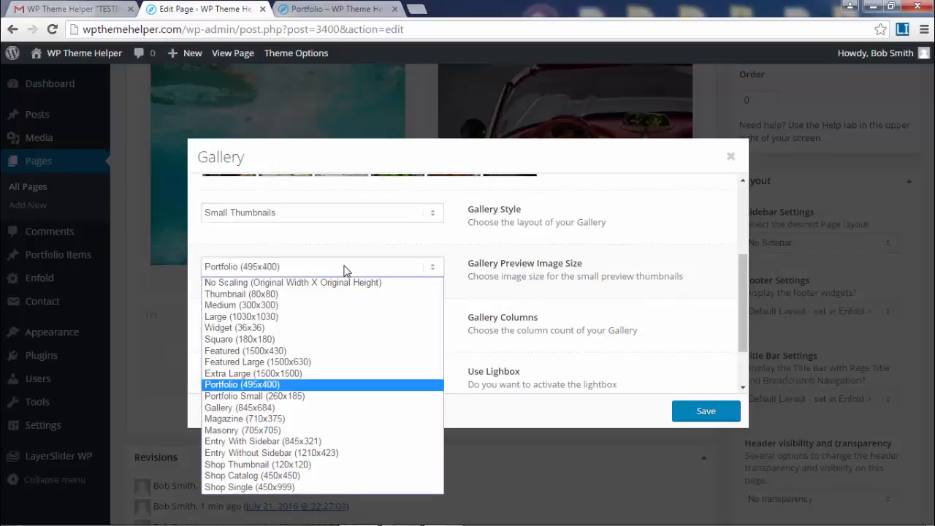
click(345, 268)
Set the thumbnail fade in effect to activate animation on page load, save the Gallery element and update the page
drag(737, 296, 737, 327)
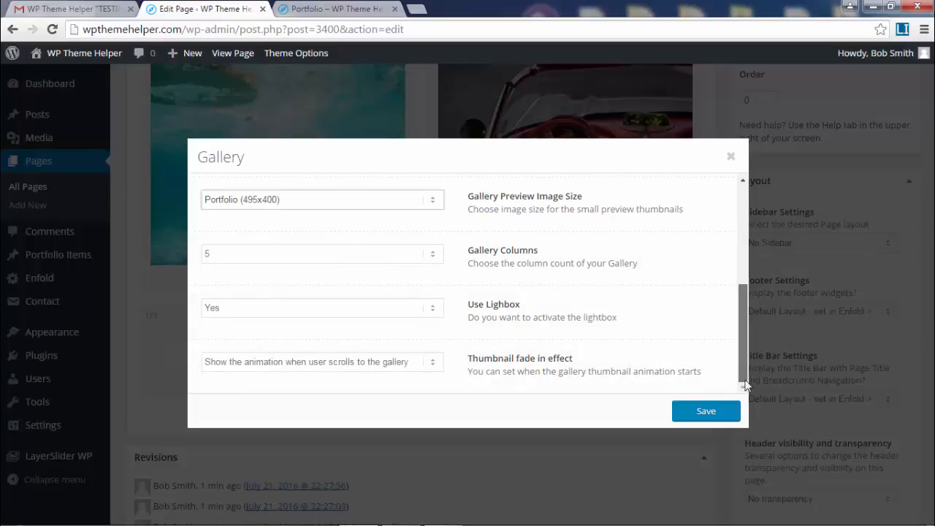
click(379, 365)
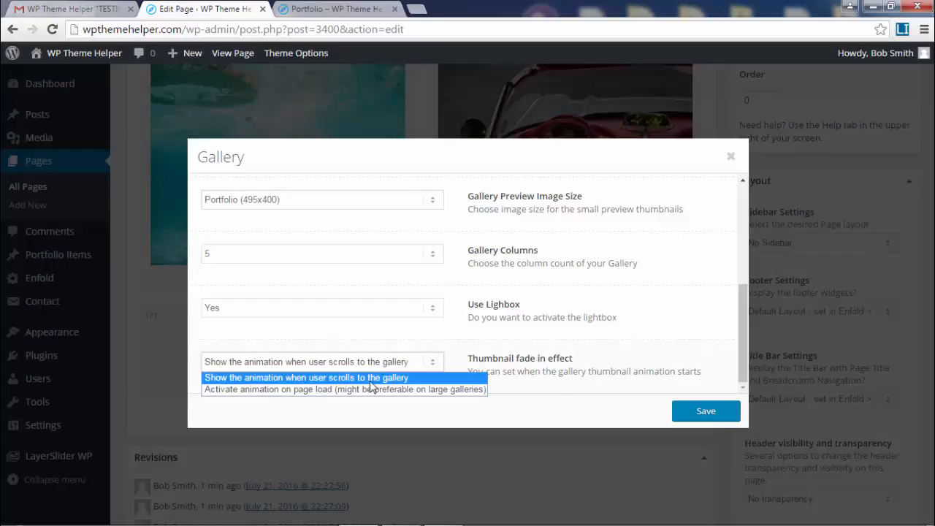
click(263, 390)
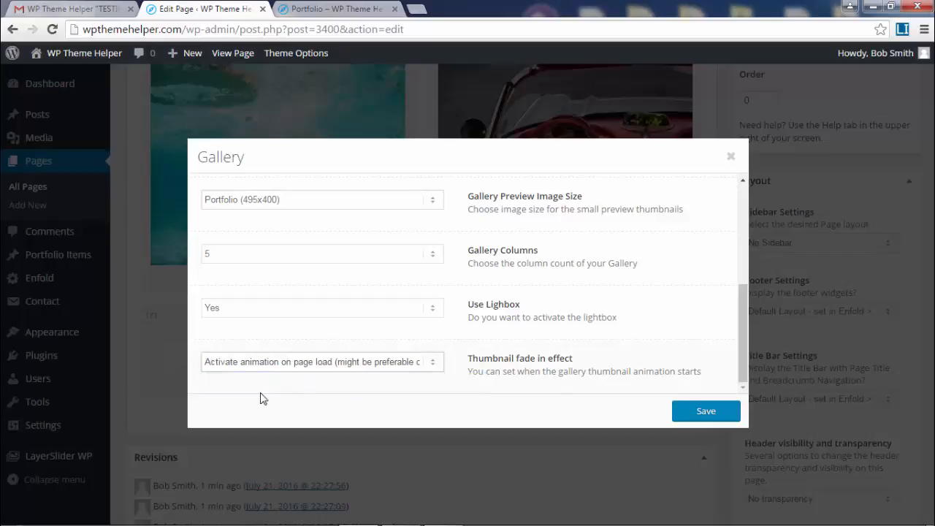
drag(740, 367, 747, 210)
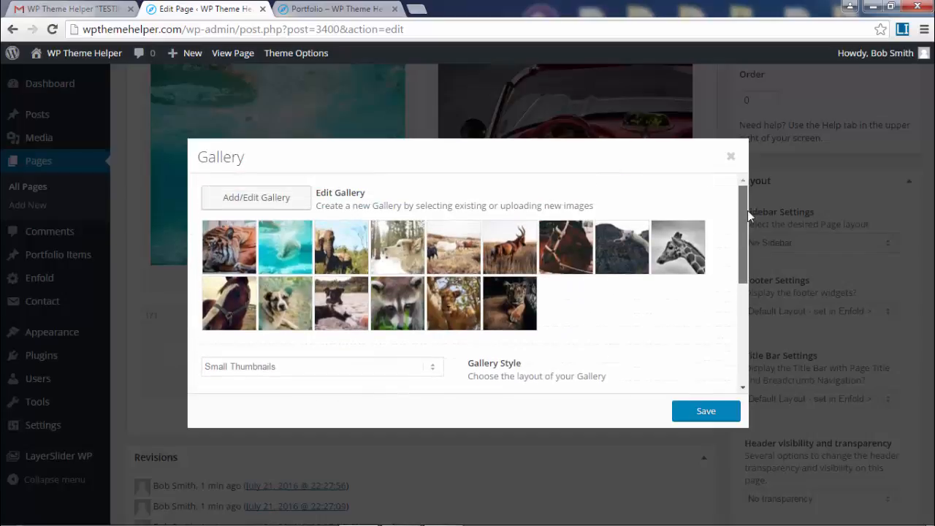
scroll(723, 356, down, 3)
click(706, 411)
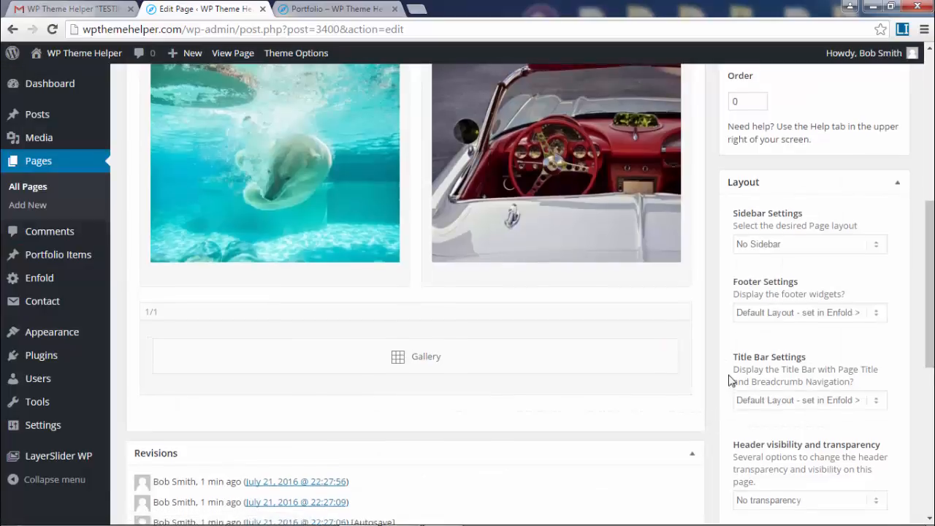
scroll(905, 184, up, 3)
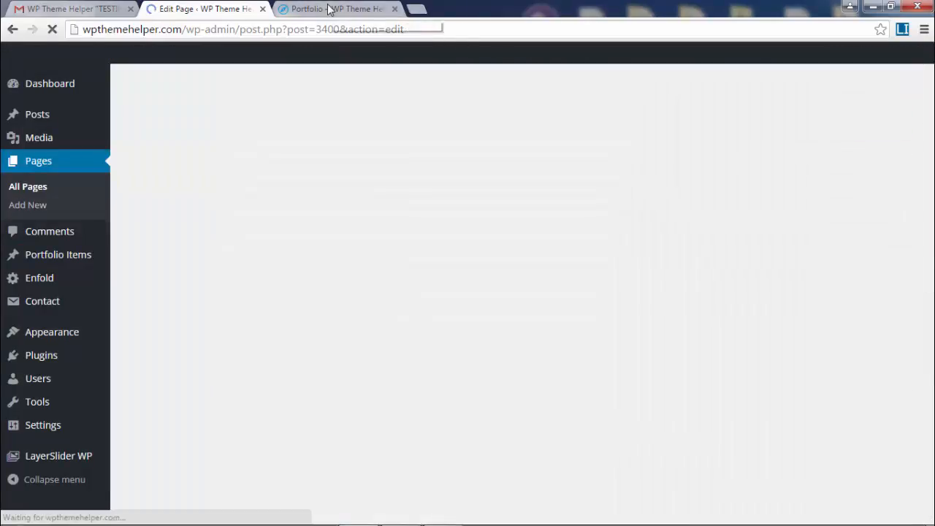
View the live Portfolio page, open the elephant thumbnail in the lightbox, browse forward through several photos and close it
click(329, 9)
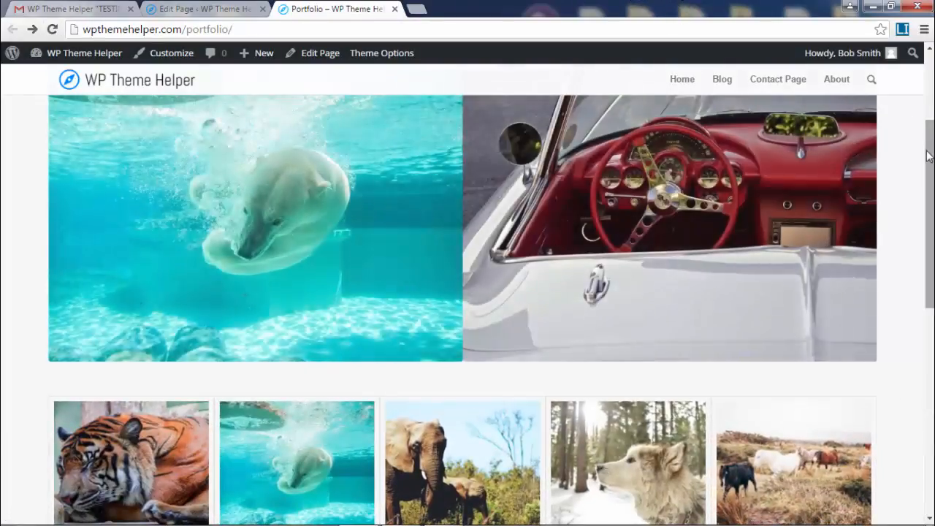
drag(924, 173, 928, 268)
click(440, 258)
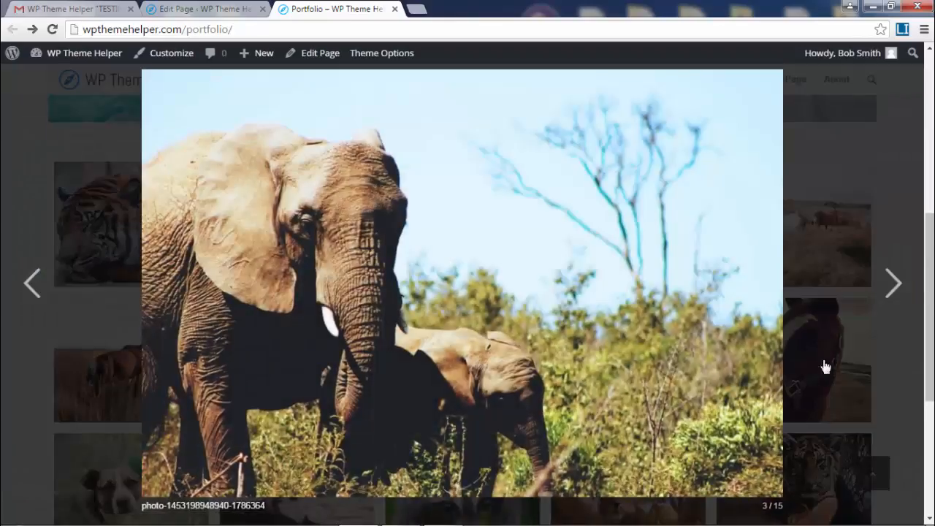
click(894, 285)
click(893, 285)
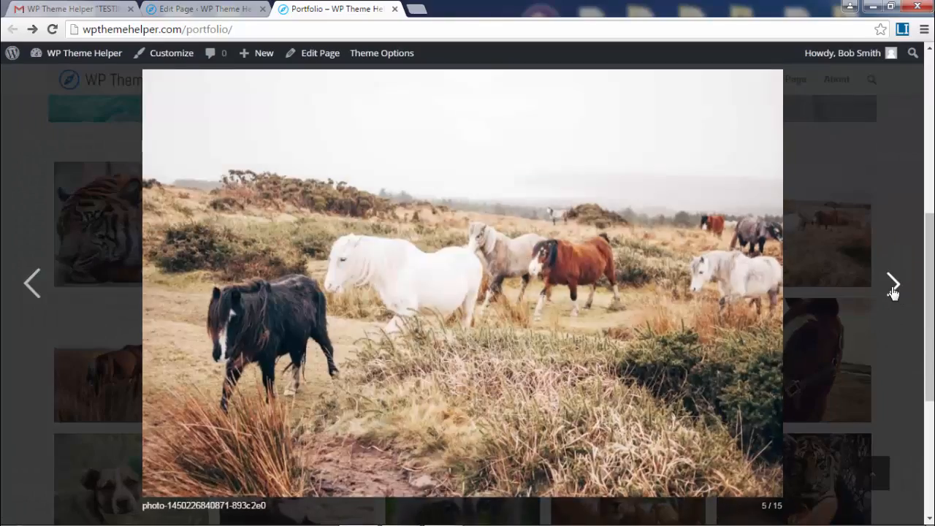
click(893, 285)
click(906, 172)
Visit the Animals and Antique Cars items from the Portfolio page's large images, returning to review the thumbnail gallery beneath them
scroll(847, 282, down, 3)
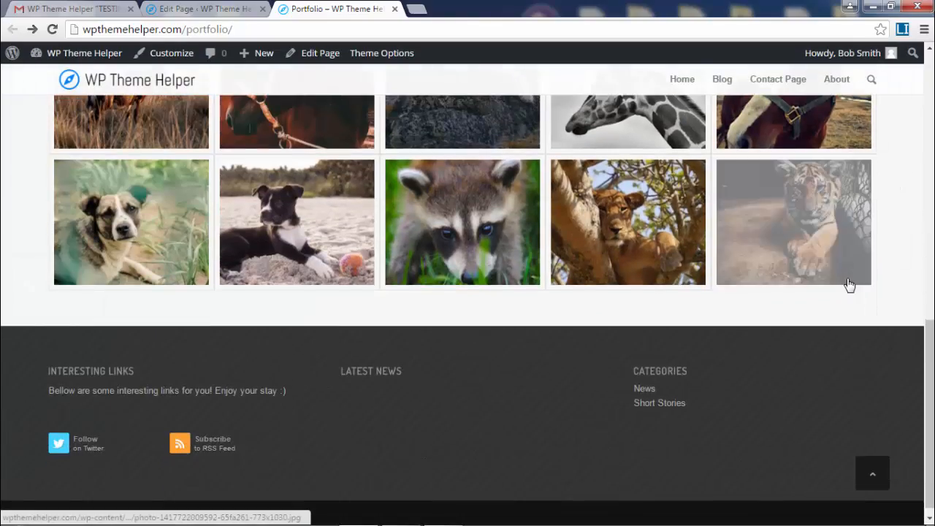
scroll(850, 285, up, 3)
scroll(849, 285, up, 5)
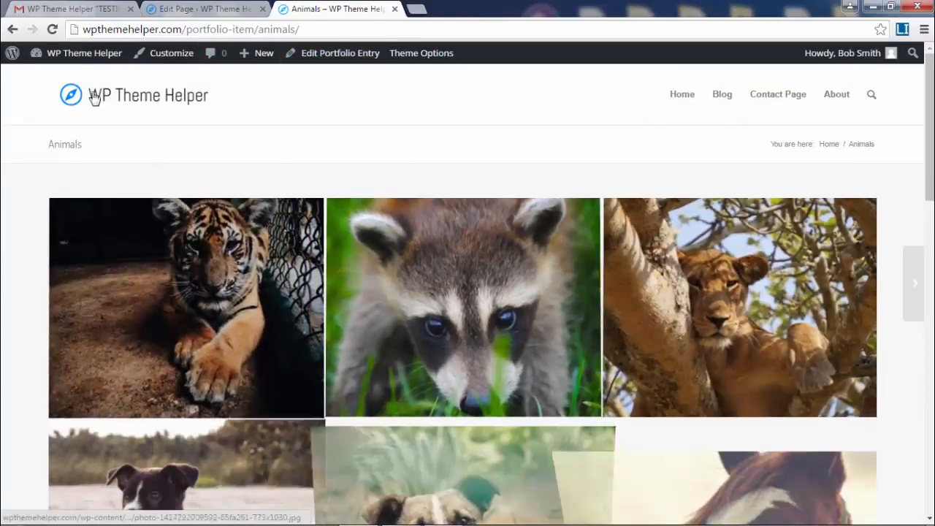
click(8, 29)
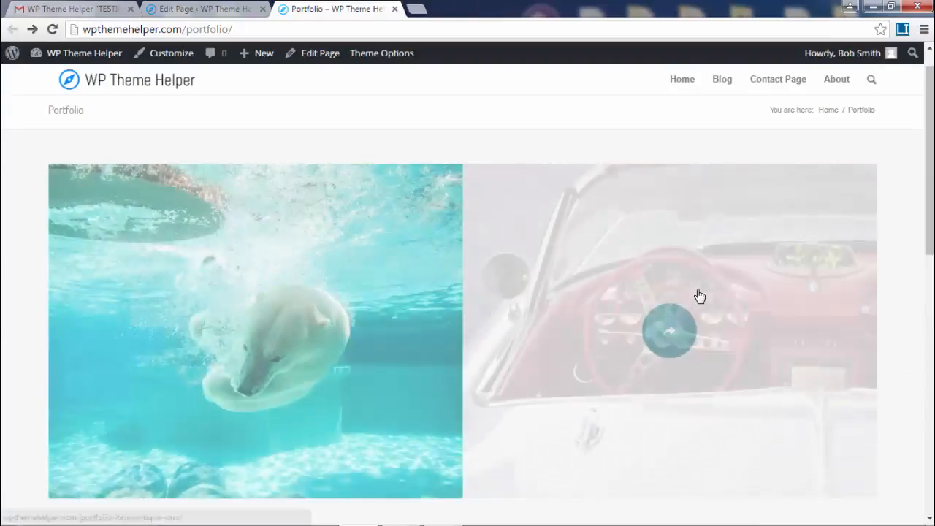
click(694, 294)
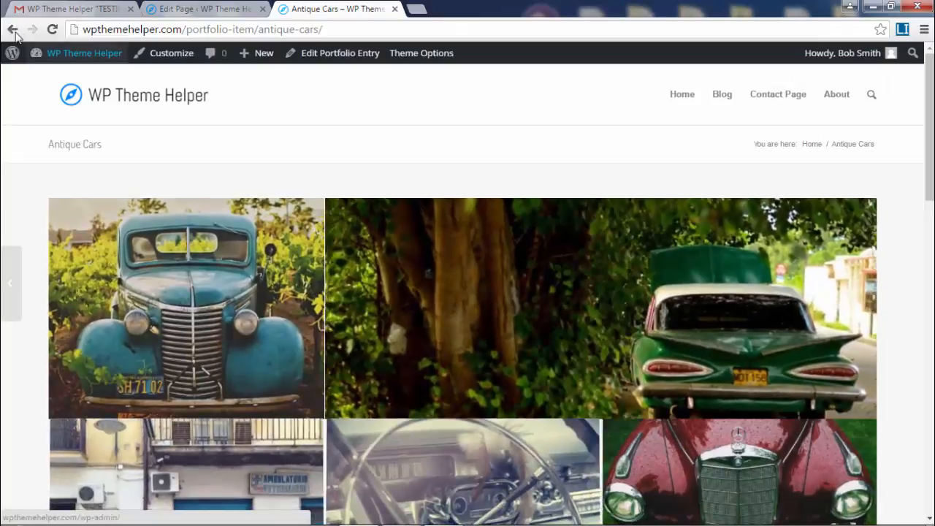
scroll(548, 284, down, 6)
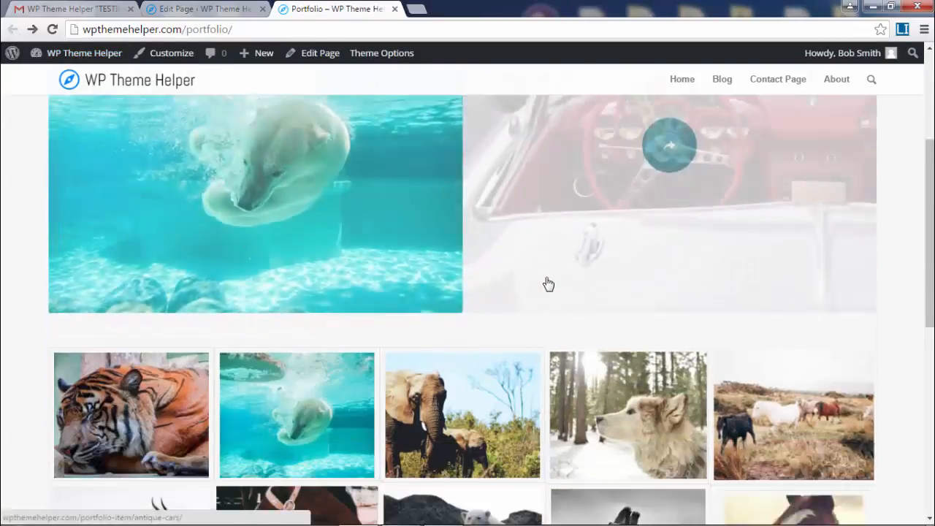
scroll(783, 380, down, 3)
scroll(783, 380, up, 3)
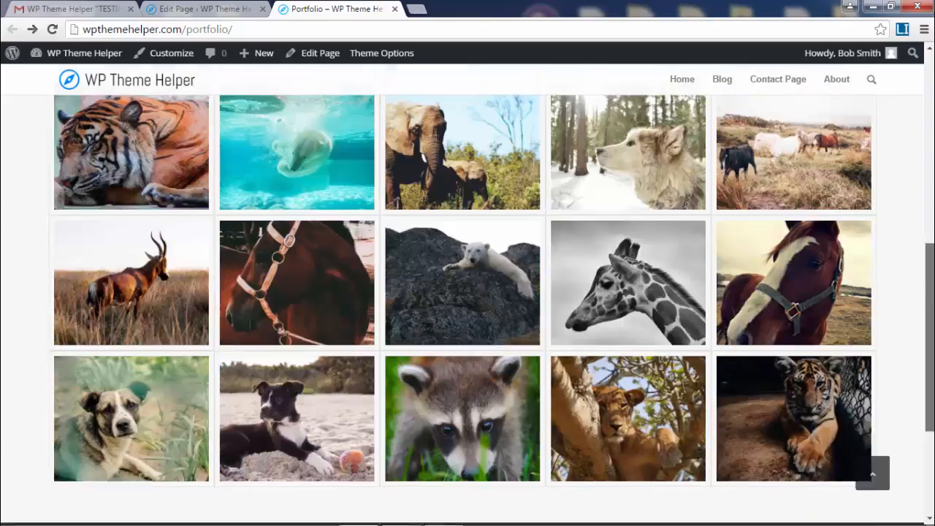
Change the Gallery element's style to Big image with thumbnails below, save it and update the Portfolio page
click(196, 6)
scroll(445, 492, down, 6)
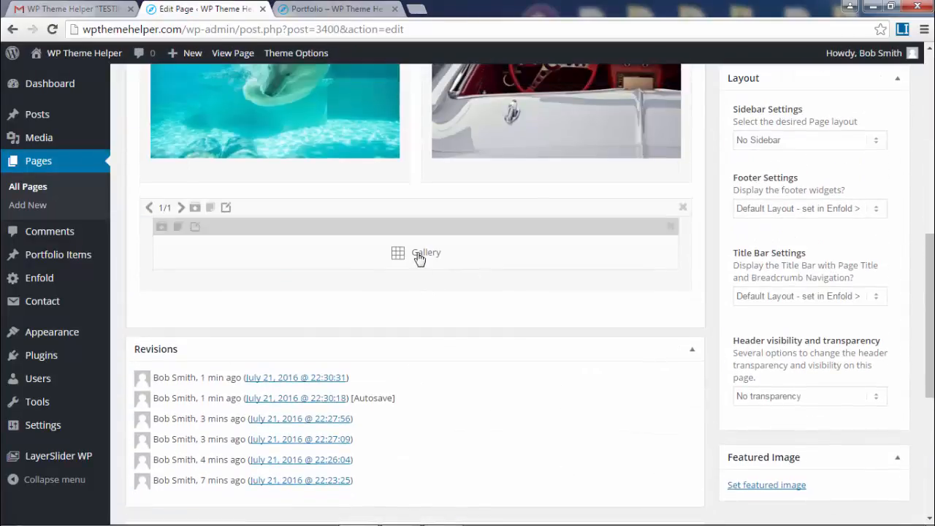
click(420, 257)
scroll(476, 389, down, 1)
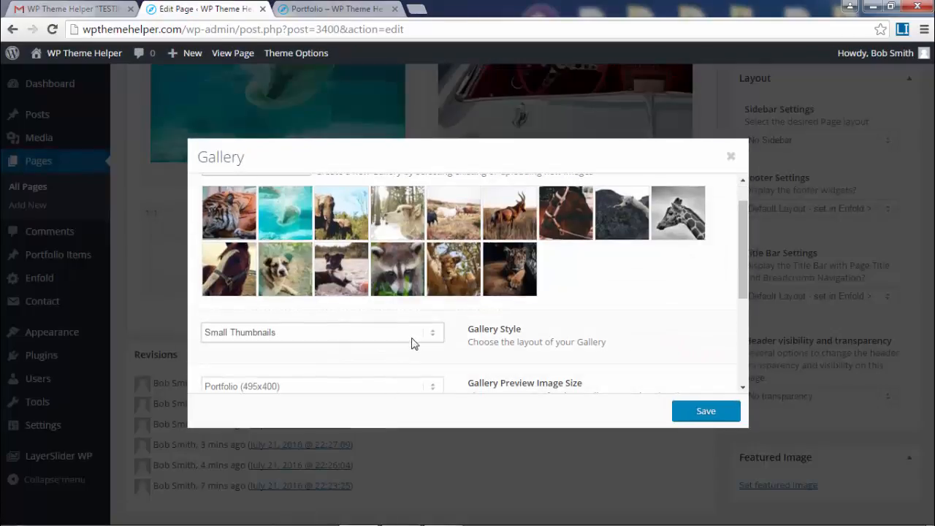
click(413, 337)
click(309, 359)
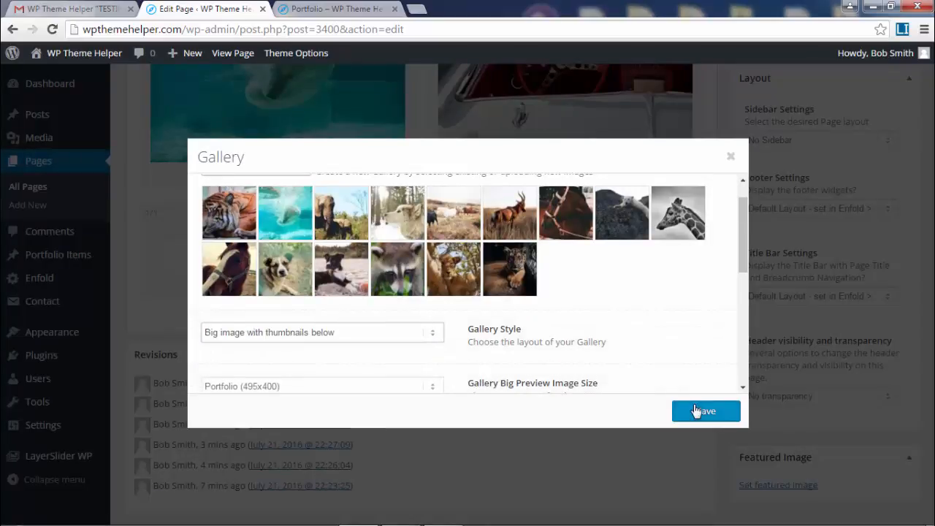
scroll(601, 337, down, 1)
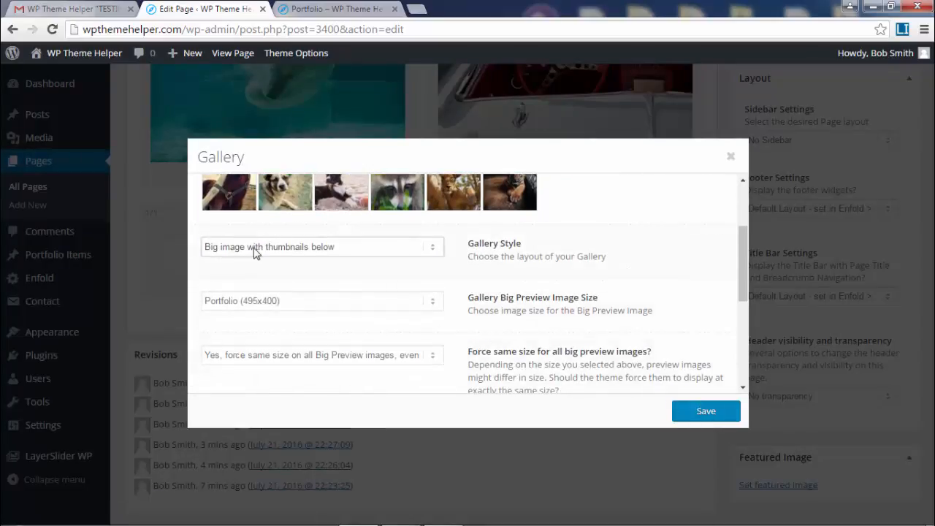
click(725, 403)
scroll(701, 396, up, 6)
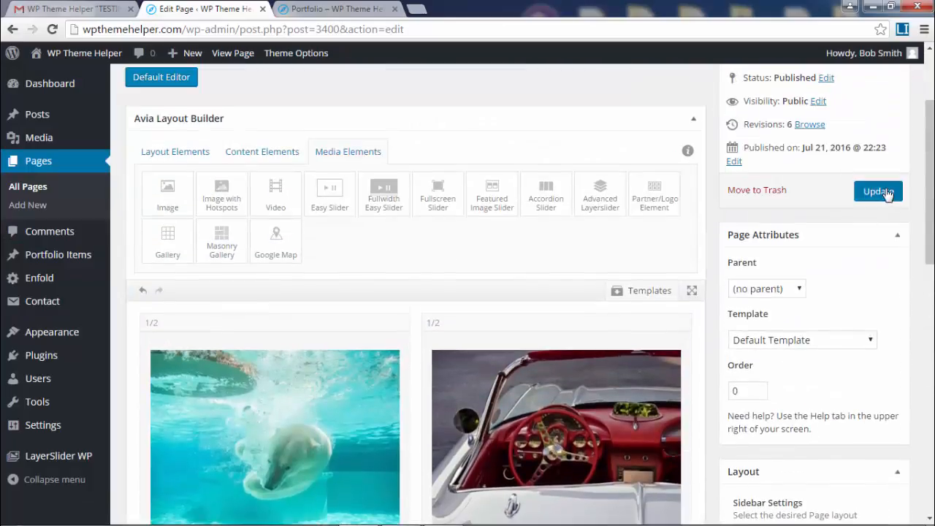
Test the live gallery's big preview by choosing the wild horses, snowy forest dog, elephants and polar bear thumbnails
click(322, 9)
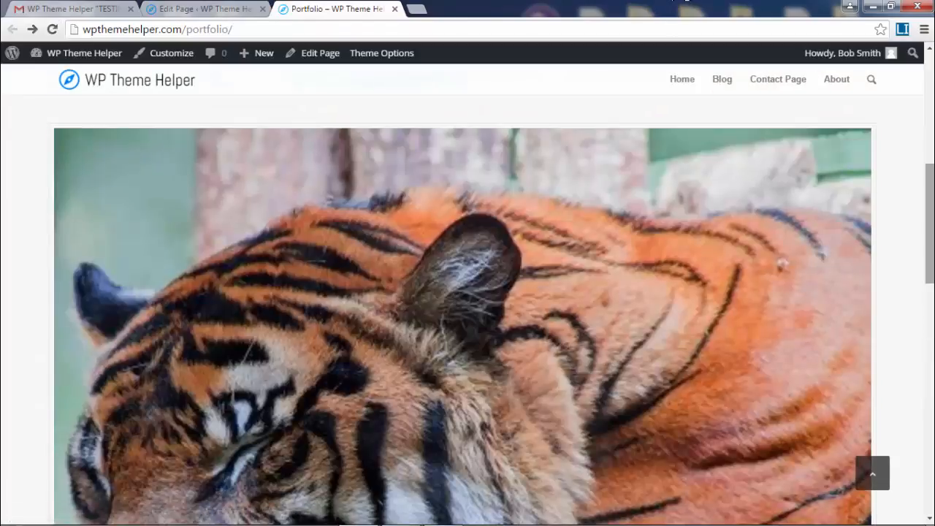
drag(933, 211, 933, 318)
click(797, 439)
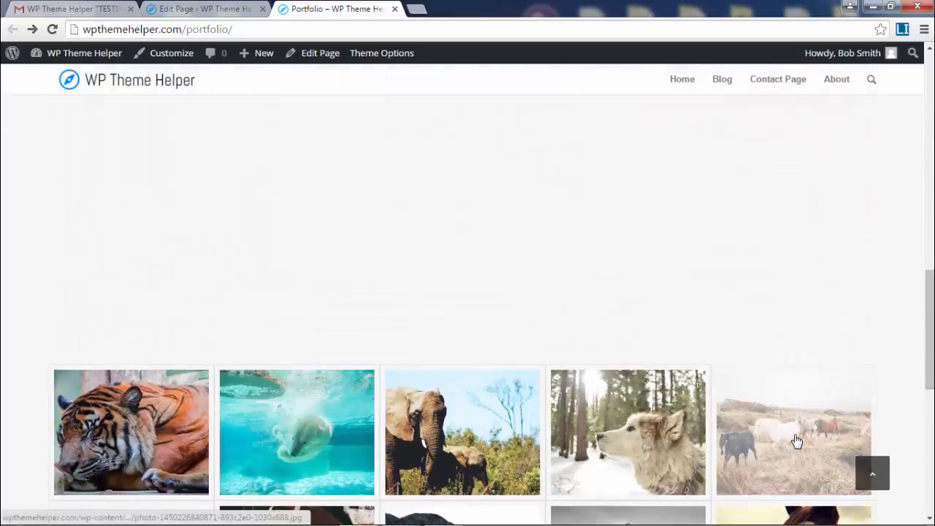
scroll(797, 441, up, 1)
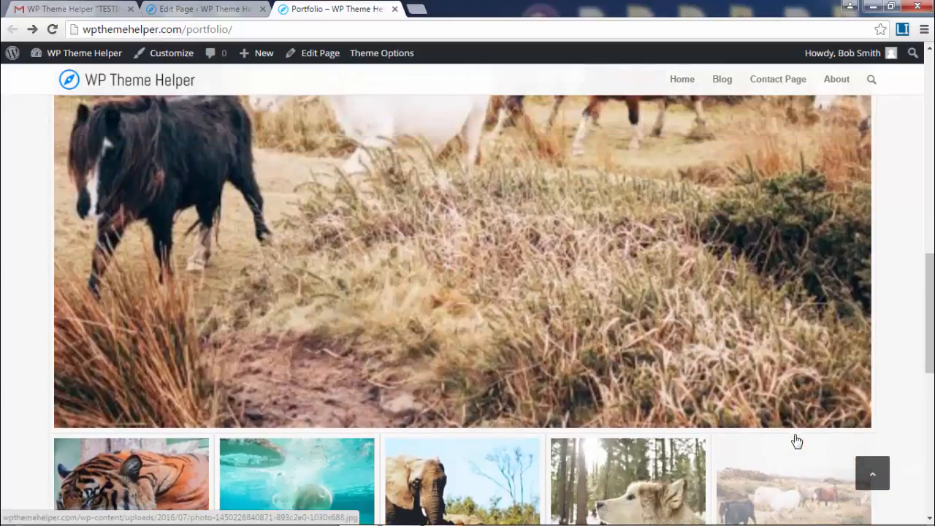
click(686, 475)
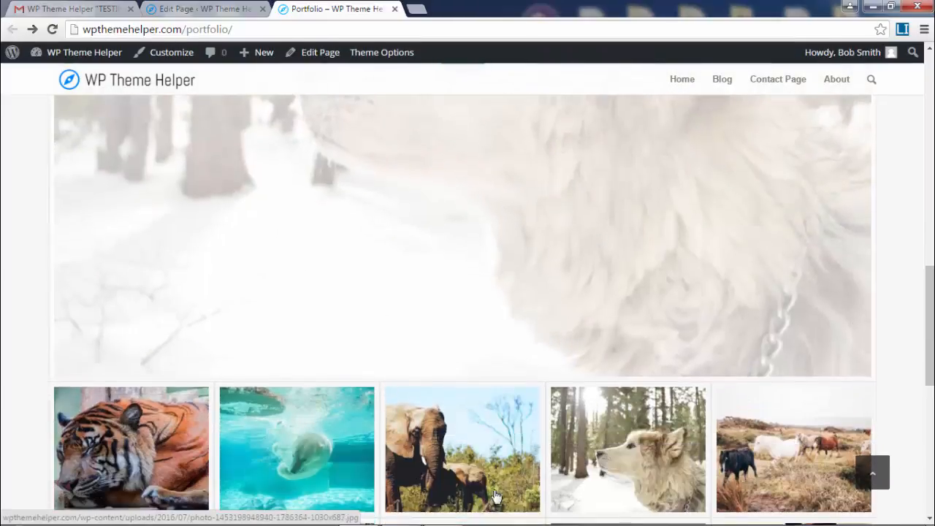
click(459, 466)
click(280, 469)
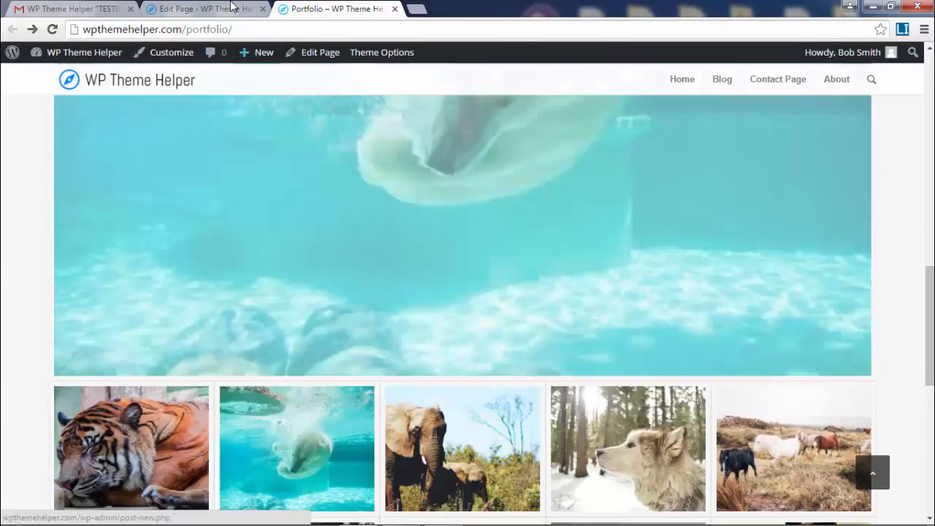
Check the Gallery element's settings against the live page, set Gallery Big Preview Image Size to Large (1030x1030) and save
click(233, 7)
scroll(434, 225, down, 5)
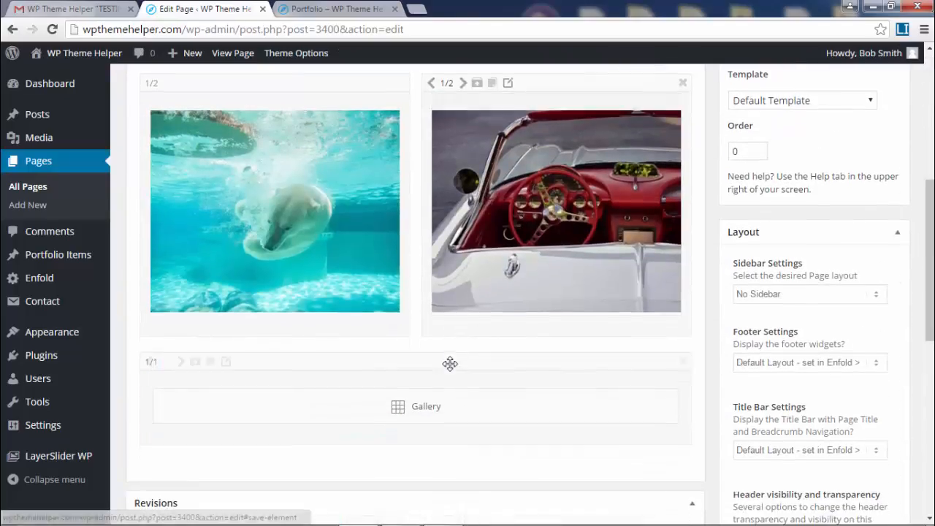
click(439, 397)
scroll(565, 317, down, 5)
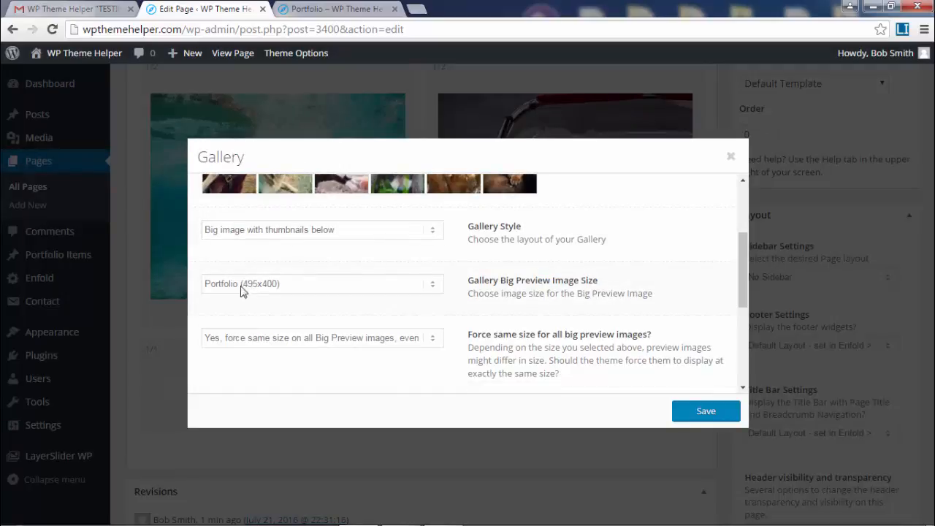
key(ctrl+Tab)
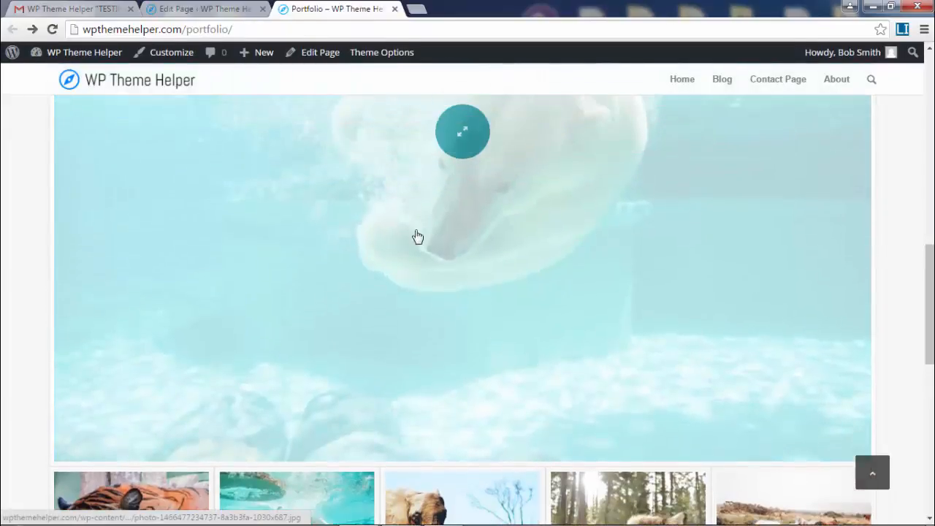
click(208, 10)
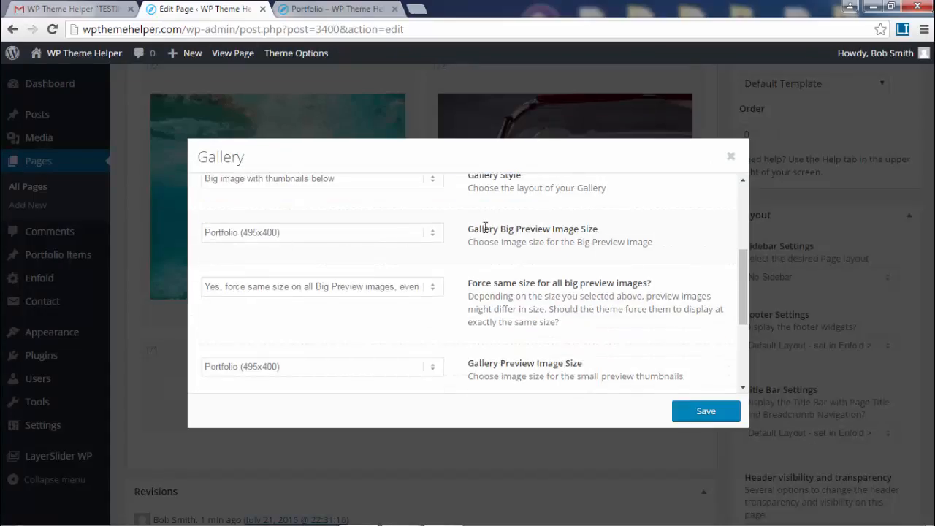
click(316, 232)
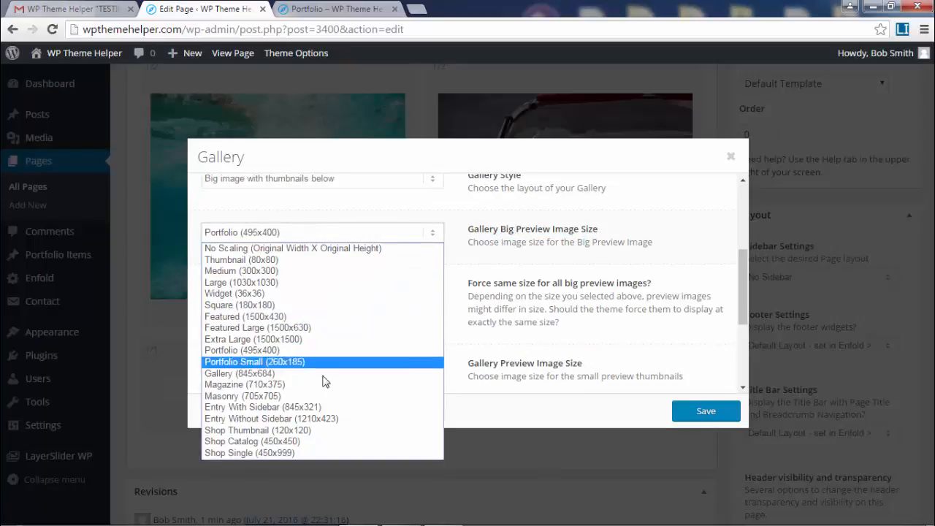
click(294, 283)
click(304, 233)
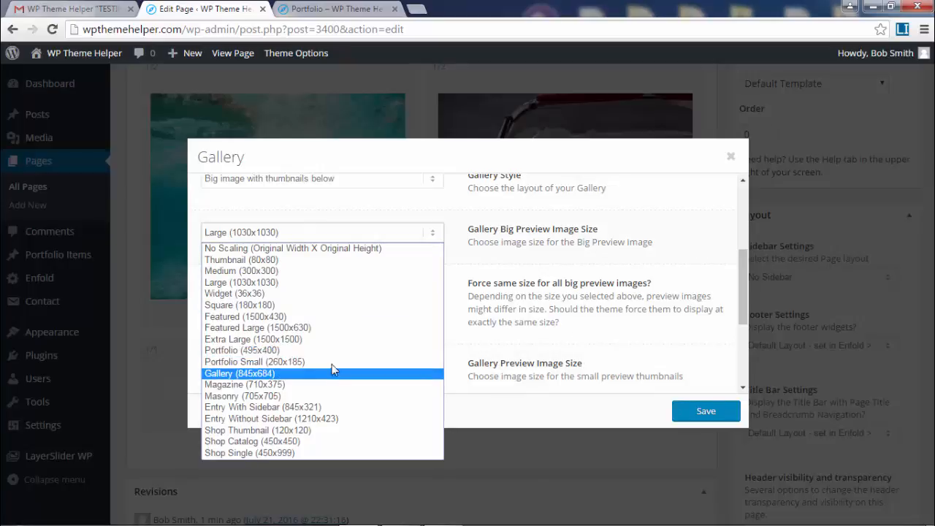
click(322, 282)
click(682, 410)
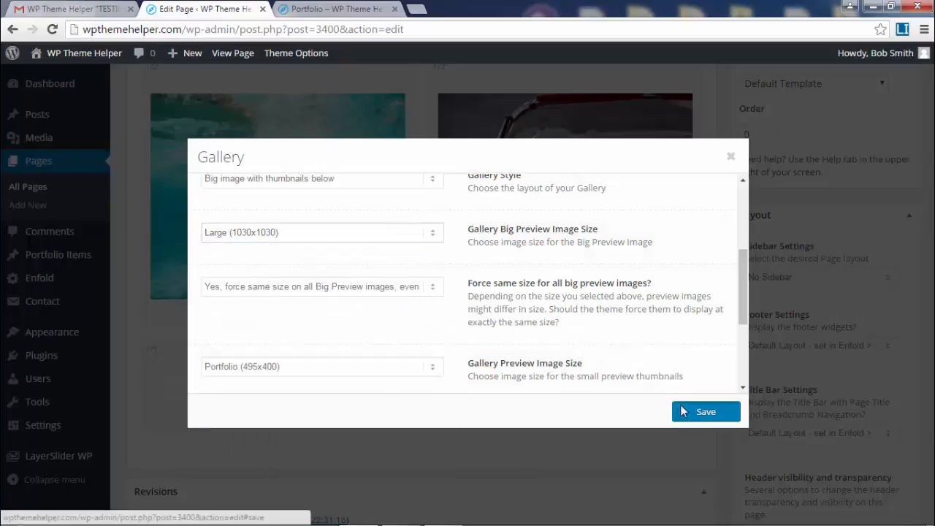
Update the Portfolio page and reload the live page to check the gallery's big preview image and thumbnails
scroll(885, 328, up, 5)
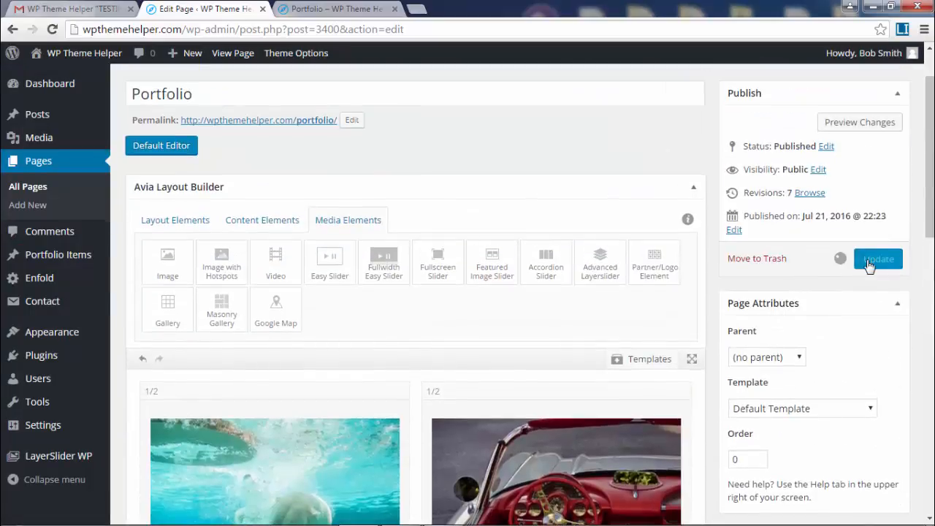
click(869, 264)
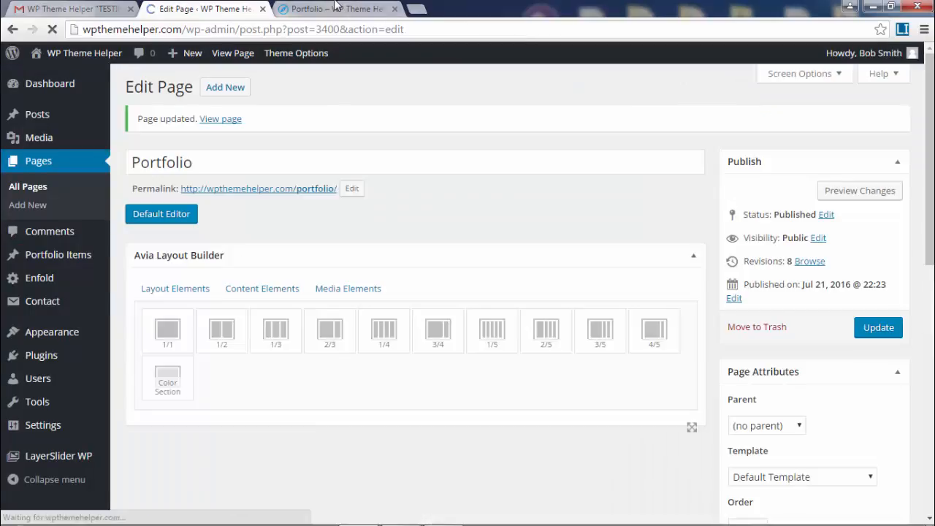
click(339, 8)
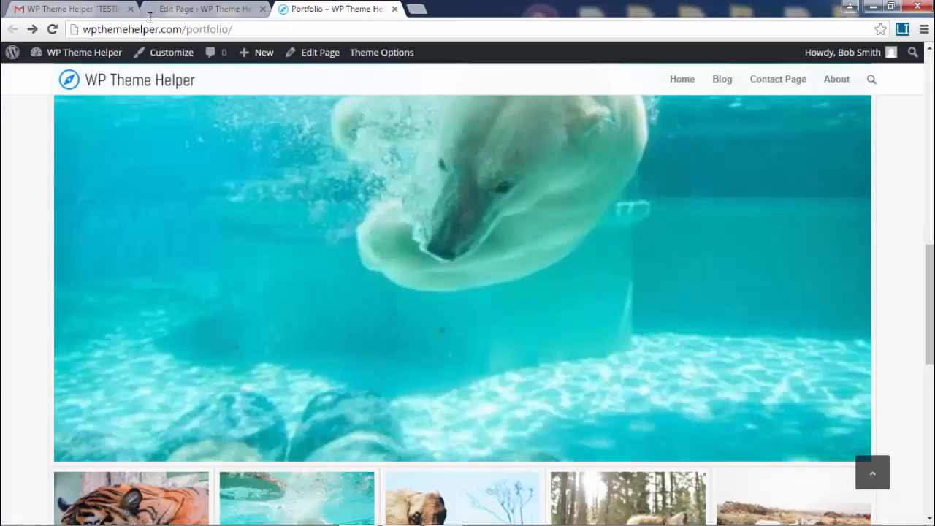
click(53, 29)
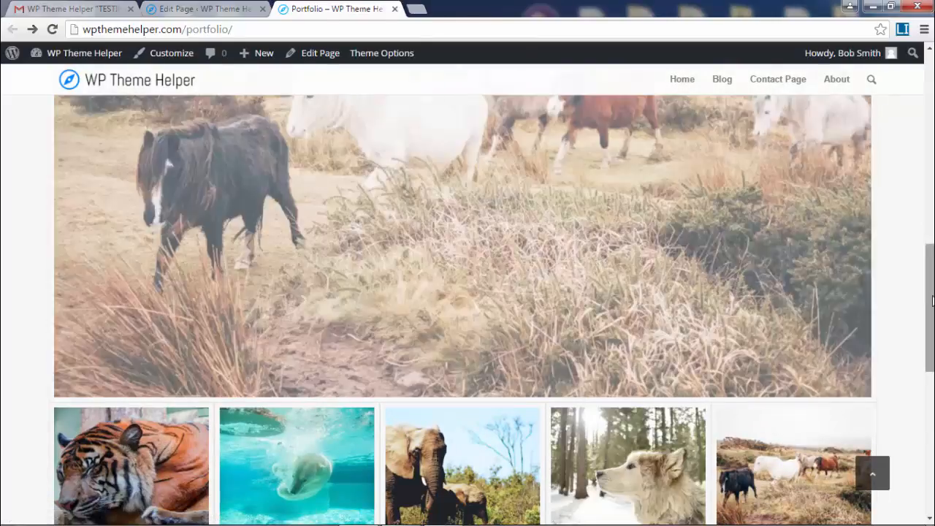
scroll(789, 468, down, 7)
drag(930, 449, 929, 404)
Change the Gallery element's style to Small Thumbnails, save it and update the Portfolio page
click(164, 9)
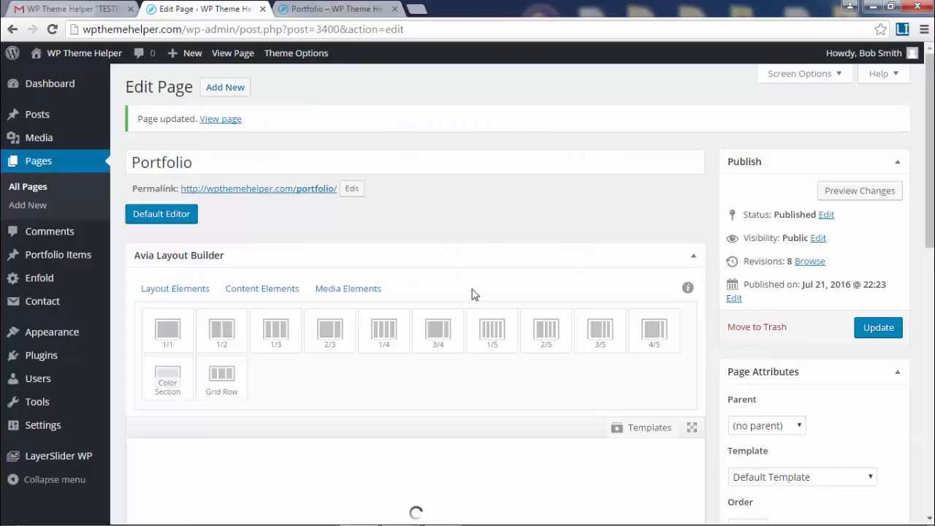
scroll(476, 292, down, 10)
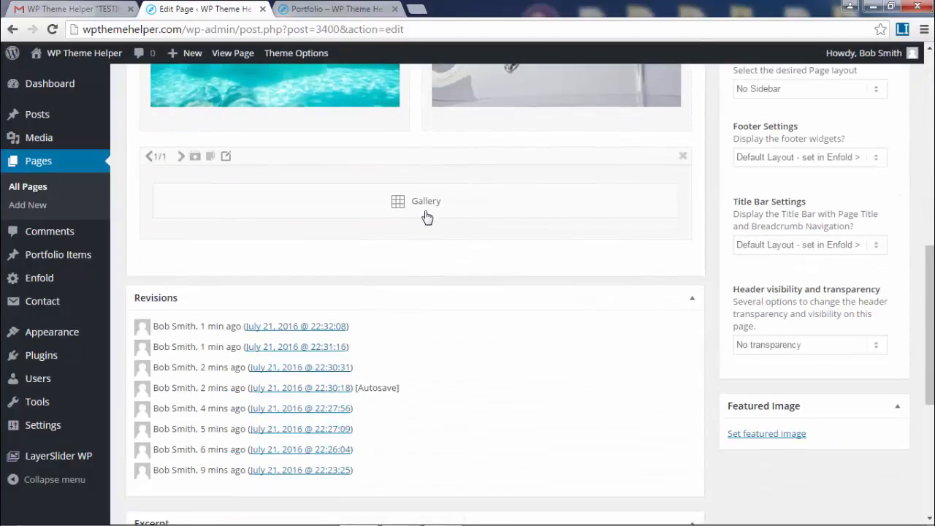
click(428, 213)
scroll(475, 346, down, 3)
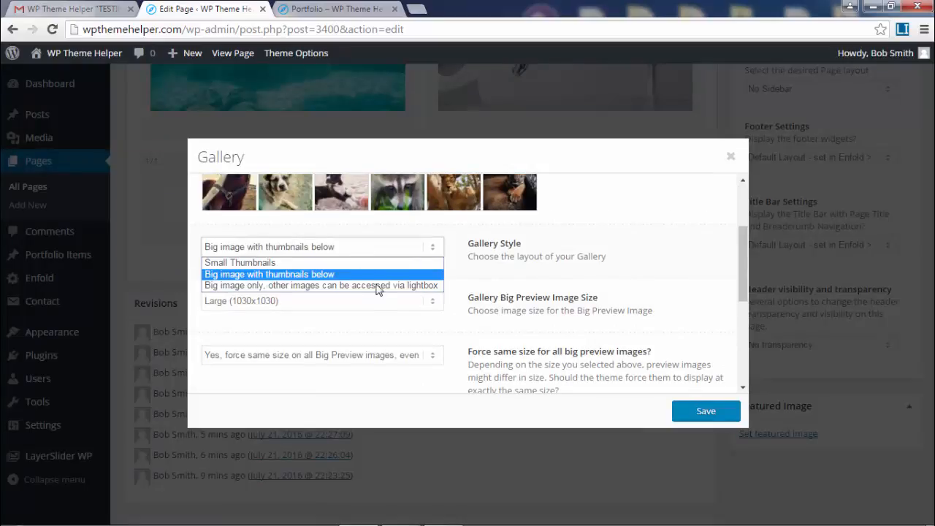
click(320, 265)
click(683, 413)
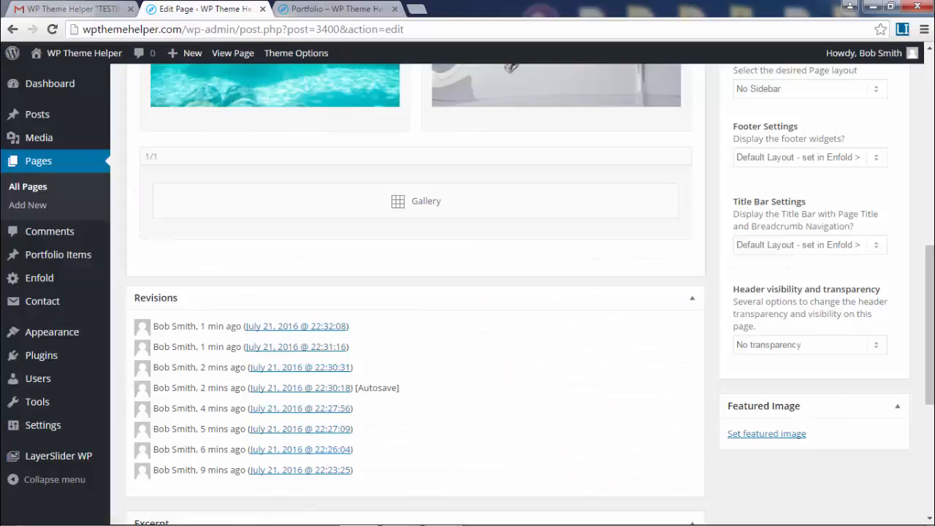
scroll(893, 221, up, 10)
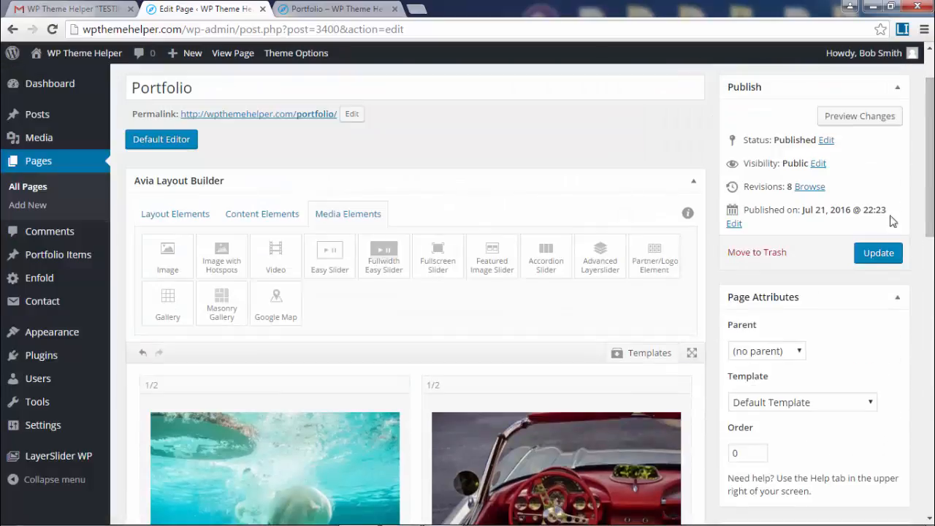
click(879, 253)
Reload the live Portfolio page and review the thumbnail gallery beneath the two large portfolio images
click(329, 9)
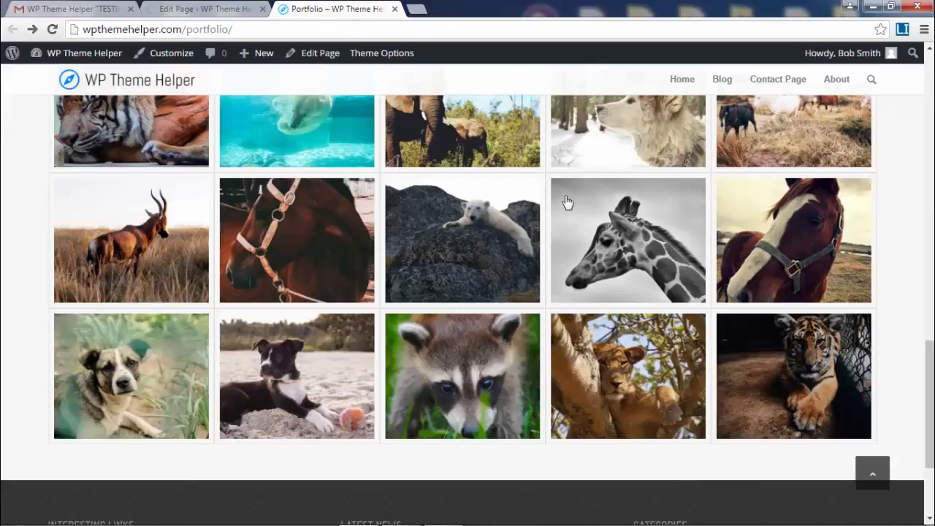
click(52, 30)
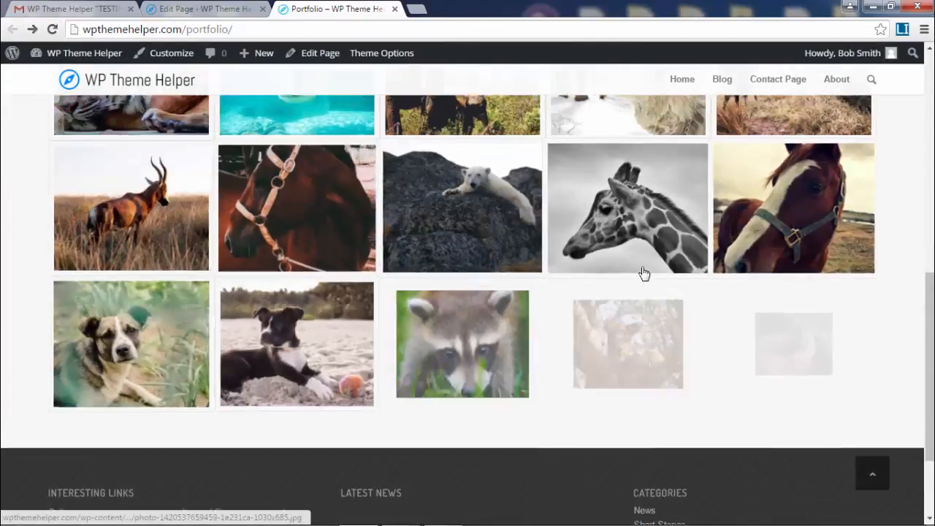
scroll(646, 274, up, 3)
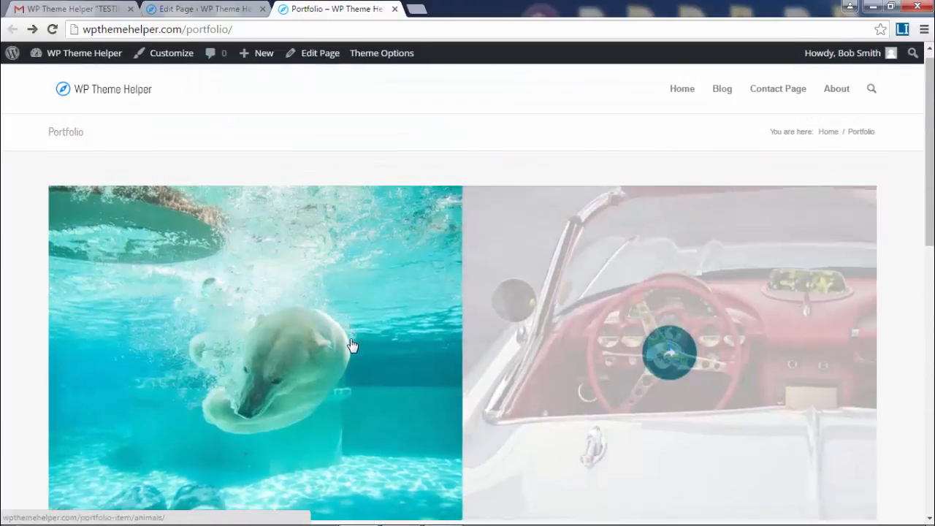
scroll(307, 337, down, 5)
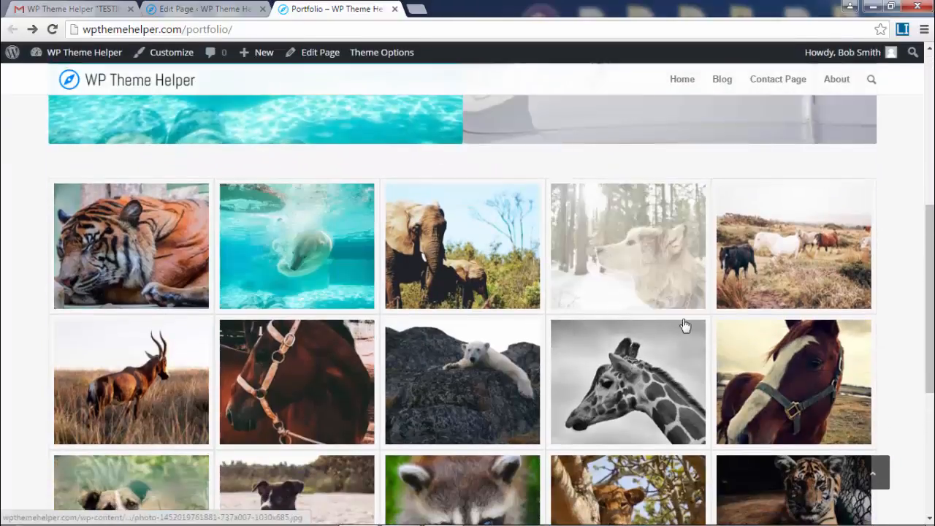
scroll(686, 329, down, 3)
drag(933, 379, 931, 78)
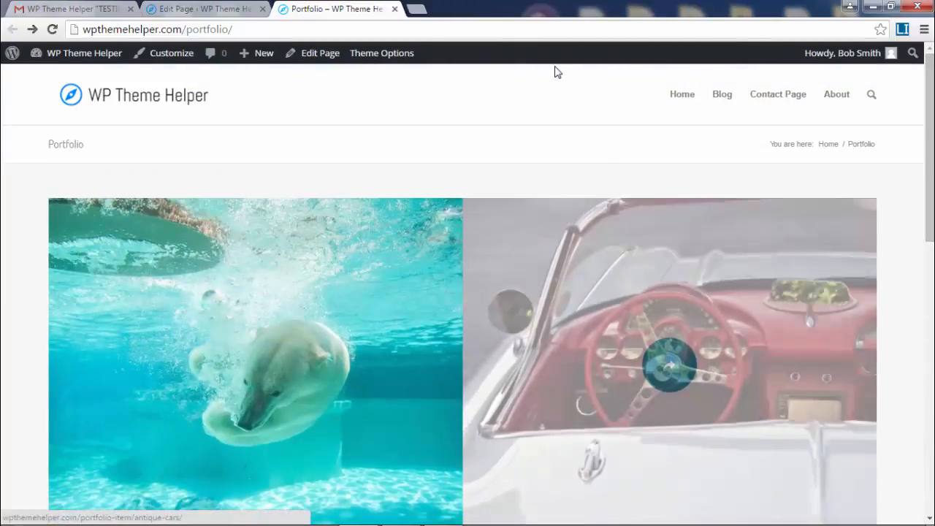
scroll(505, 196, down, 5)
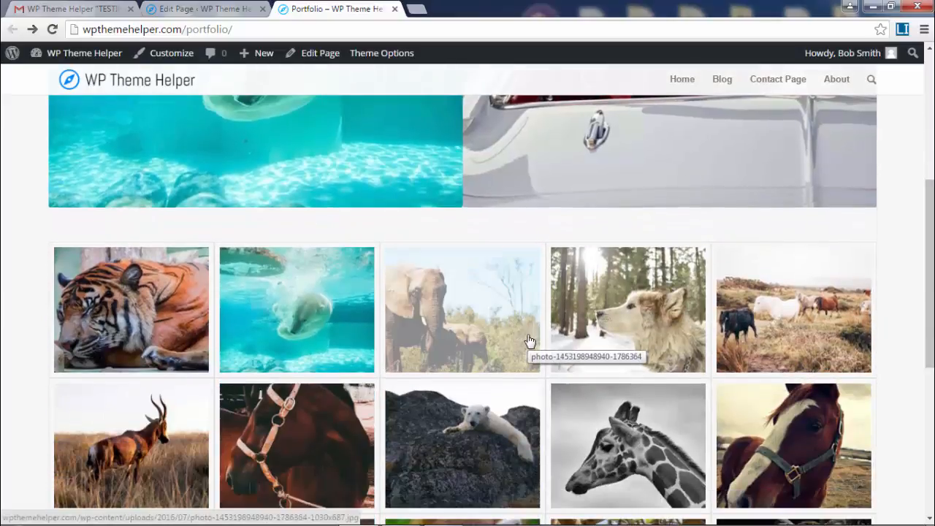
drag(929, 329, 929, 200)
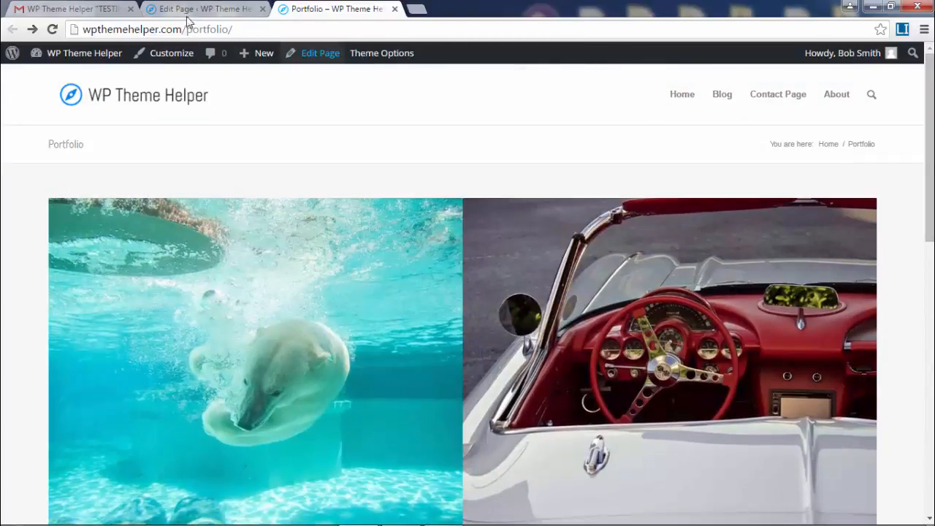
Go to the WordPress Menus settings and enable the Portfolio Items box in the screen options
click(210, 9)
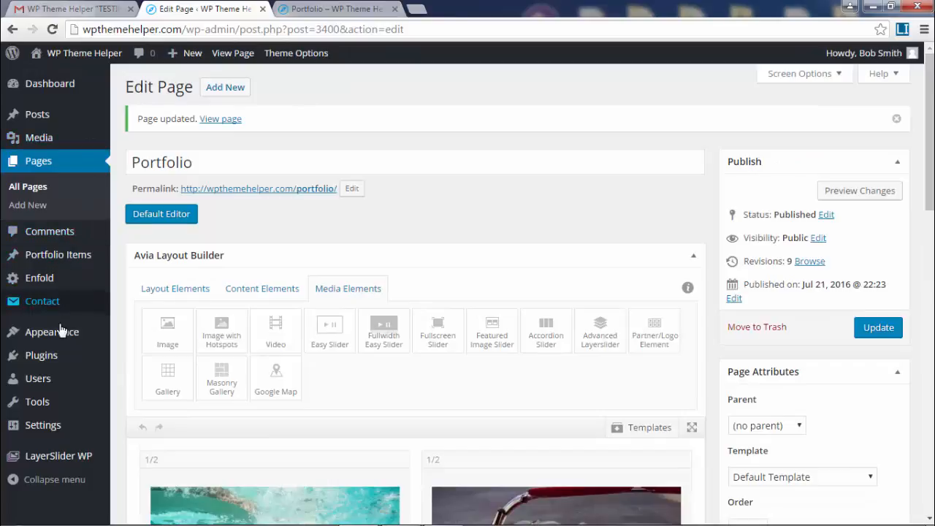
mouse_move(58, 340)
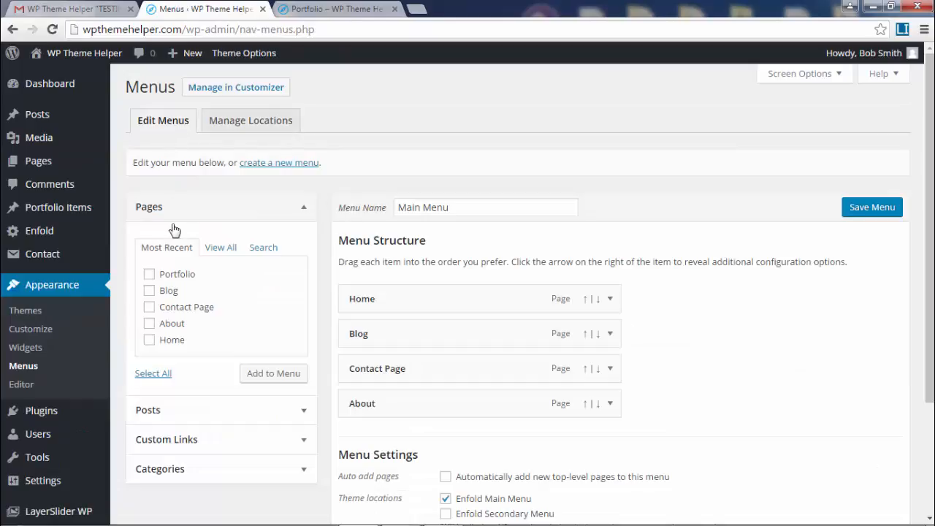
scroll(176, 241, down, 2)
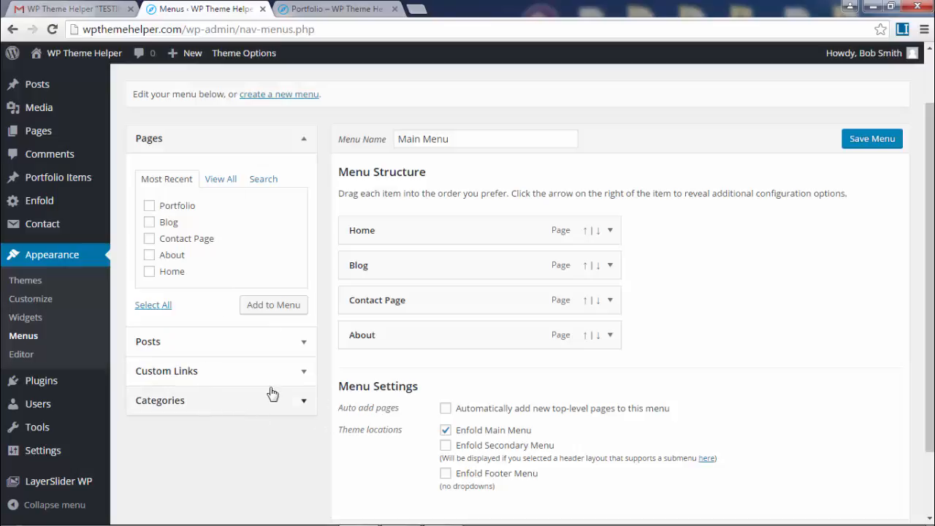
scroll(271, 394, up, 1)
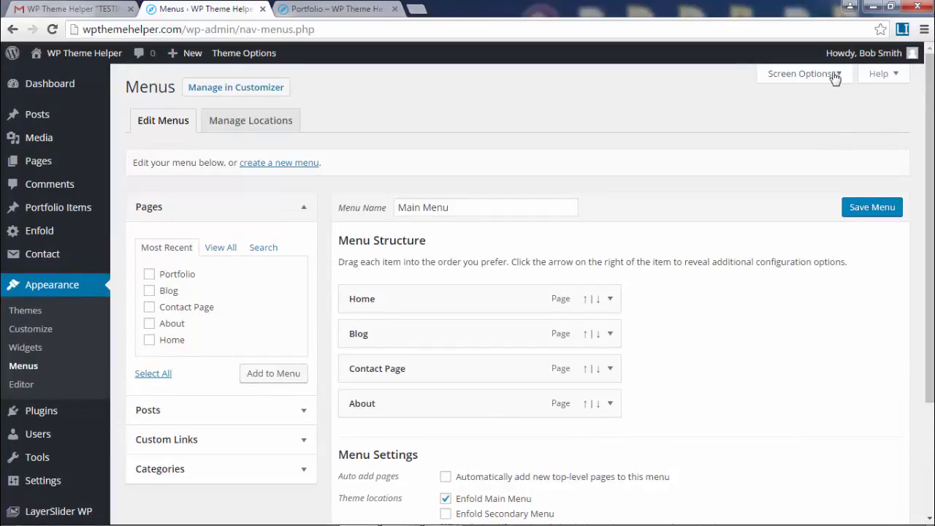
click(835, 76)
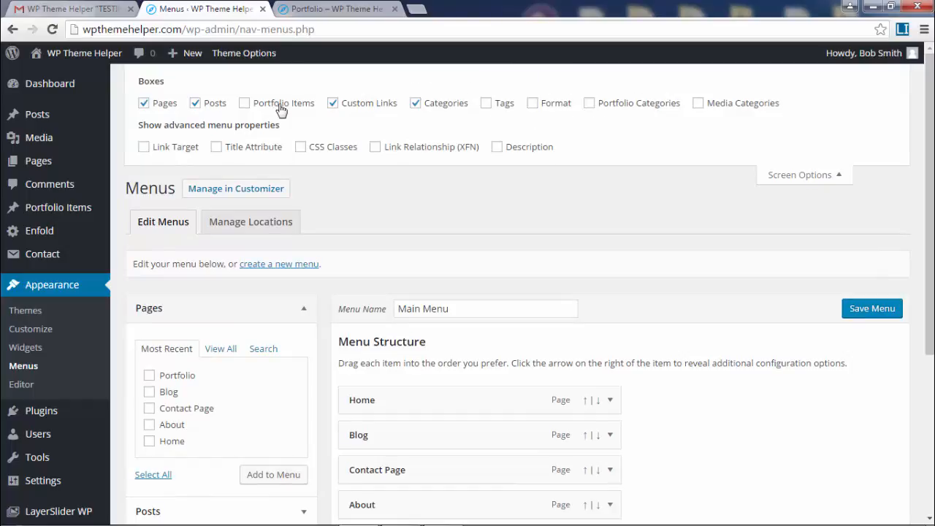
click(821, 184)
Add the Antique Cars and Animals portfolio items to the Main Menu
scroll(584, 285, down, 2)
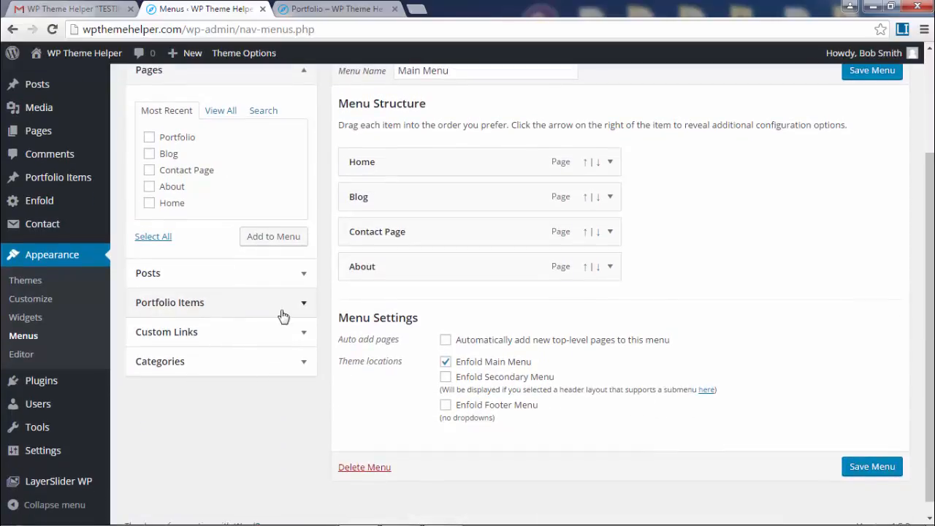
click(304, 307)
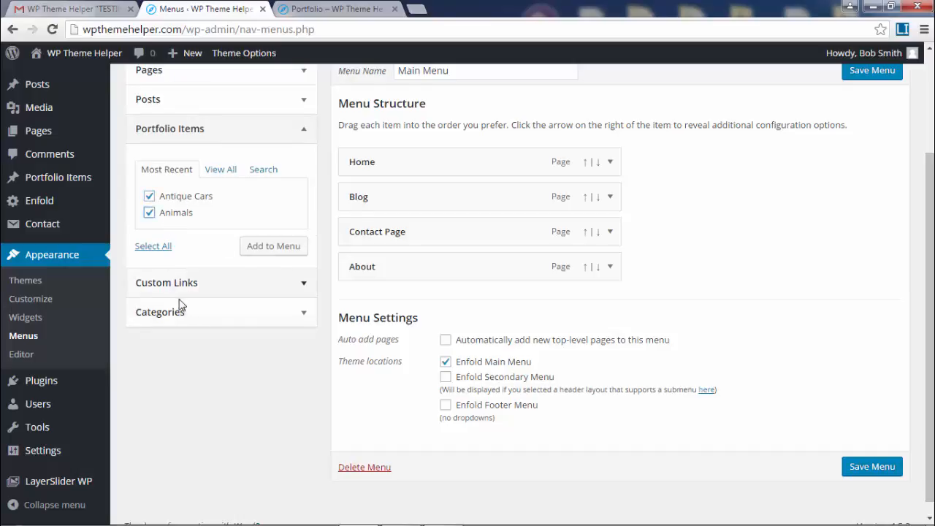
scroll(182, 300, up, 2)
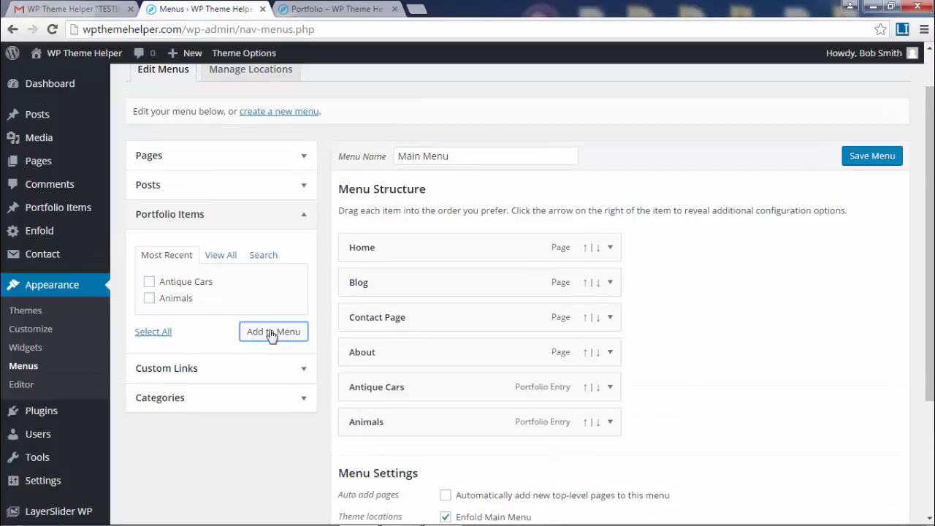
Add the Portfolio page to the Main Menu and nest Antique Cars and Animals beneath it as sub-items
click(292, 162)
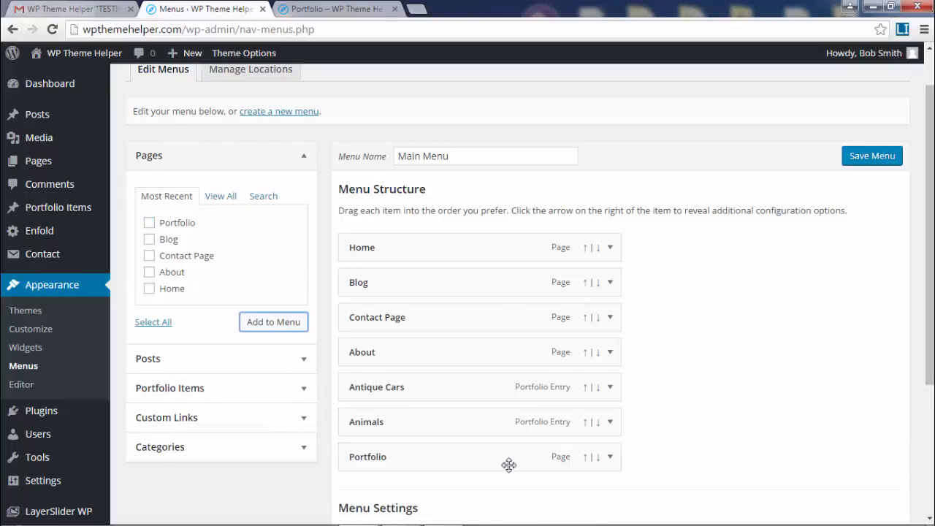
scroll(507, 465, down, 3)
drag(392, 271, 422, 328)
drag(401, 264, 420, 337)
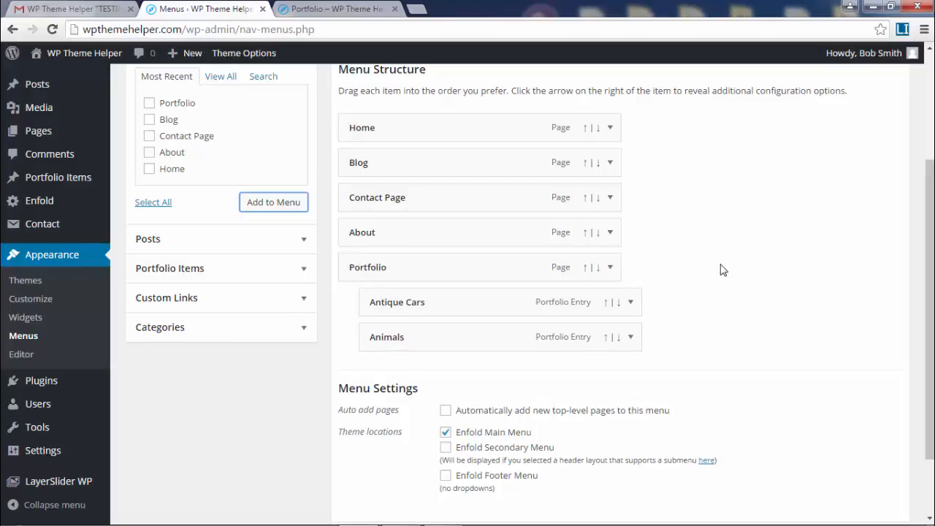
Examine the individual settings of the Animals and Antique Cars menu items
scroll(722, 268, down, 1)
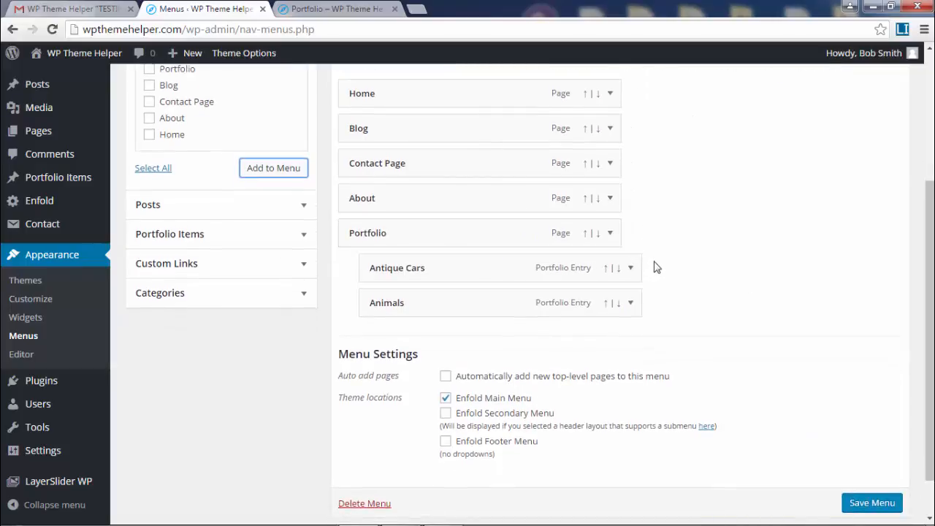
click(632, 305)
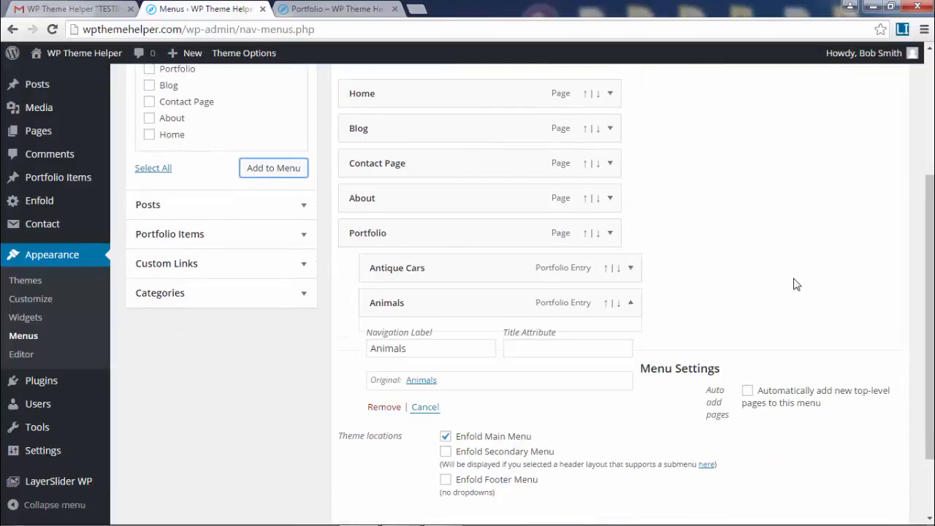
scroll(794, 284, down, 2)
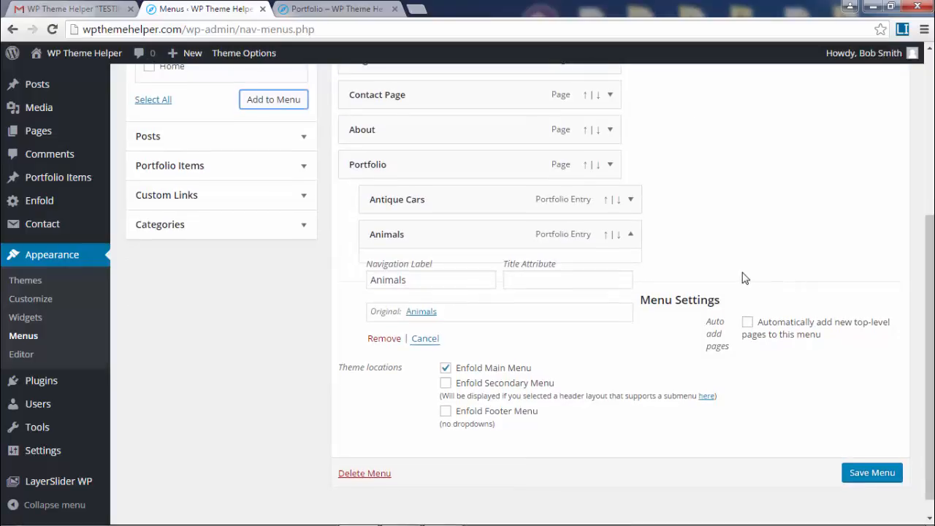
scroll(720, 266, up, 1)
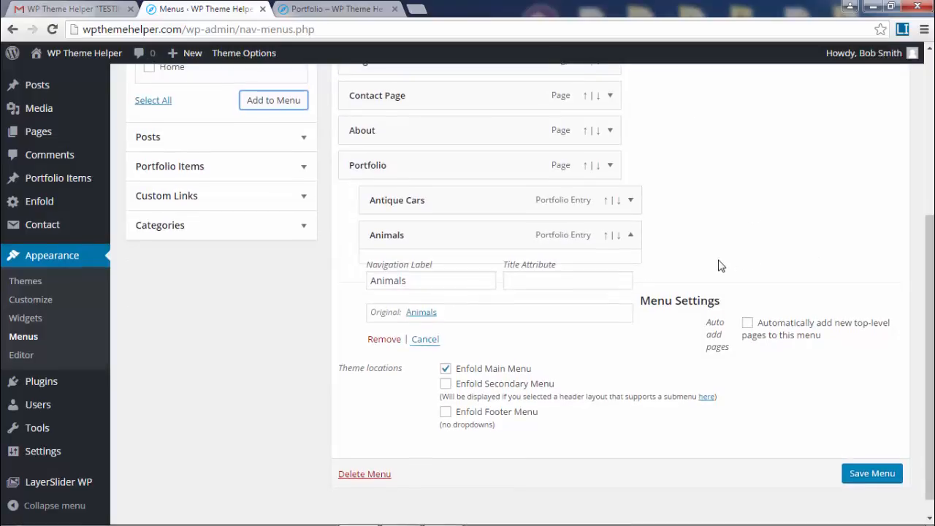
click(632, 217)
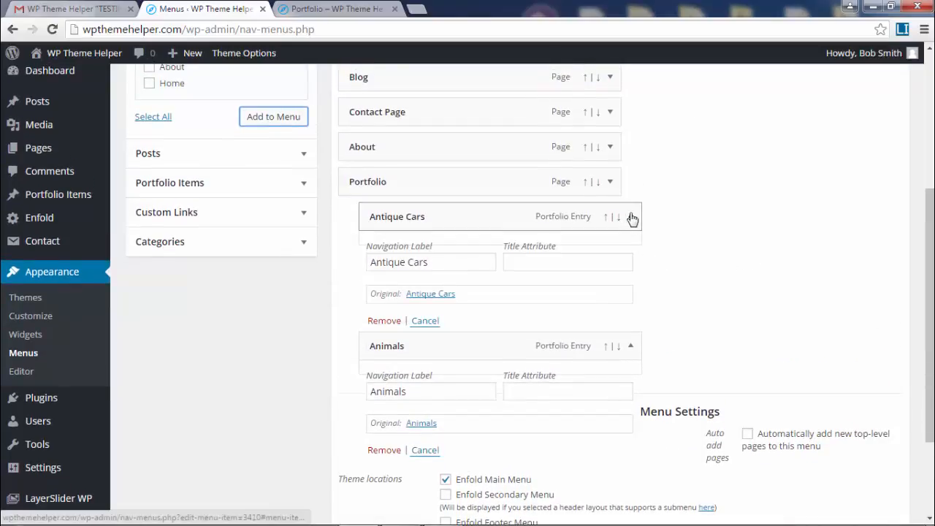
click(631, 216)
Try the Use as Mega Menu option on the Portfolio menu item
click(610, 183)
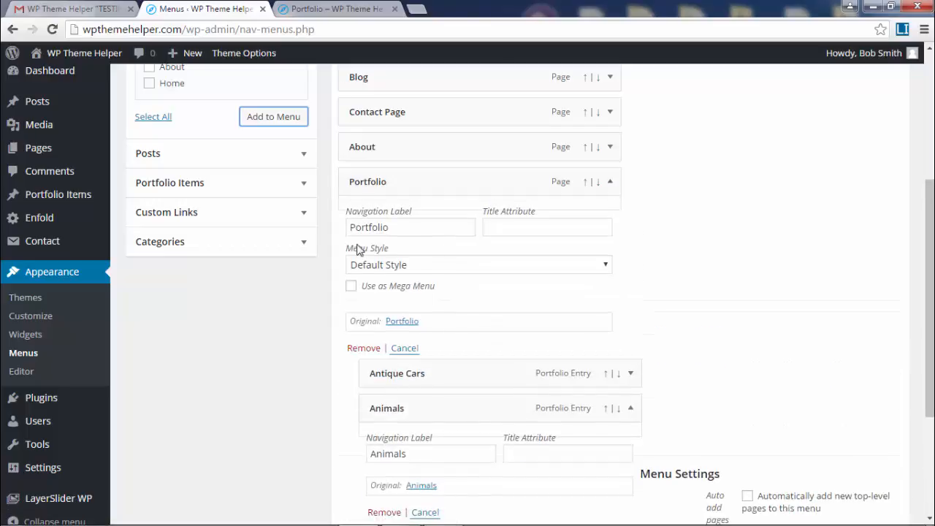
click(396, 293)
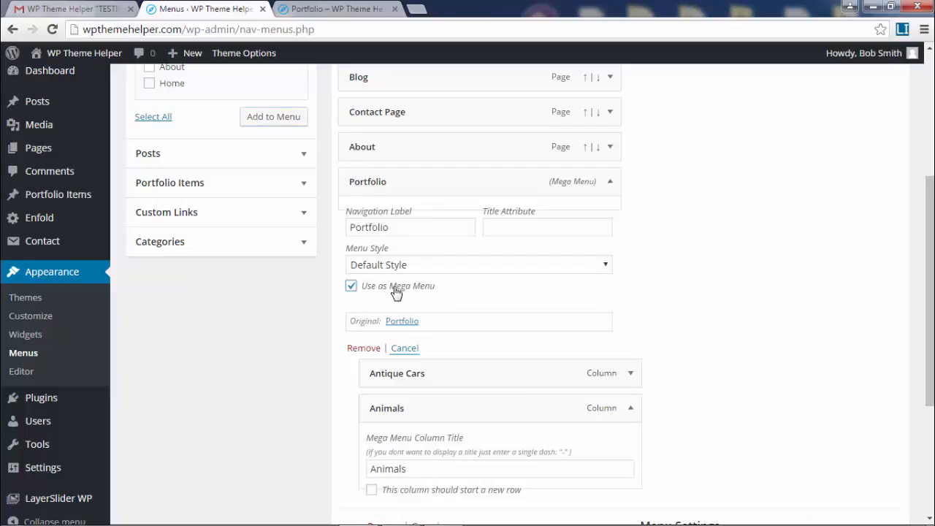
click(351, 290)
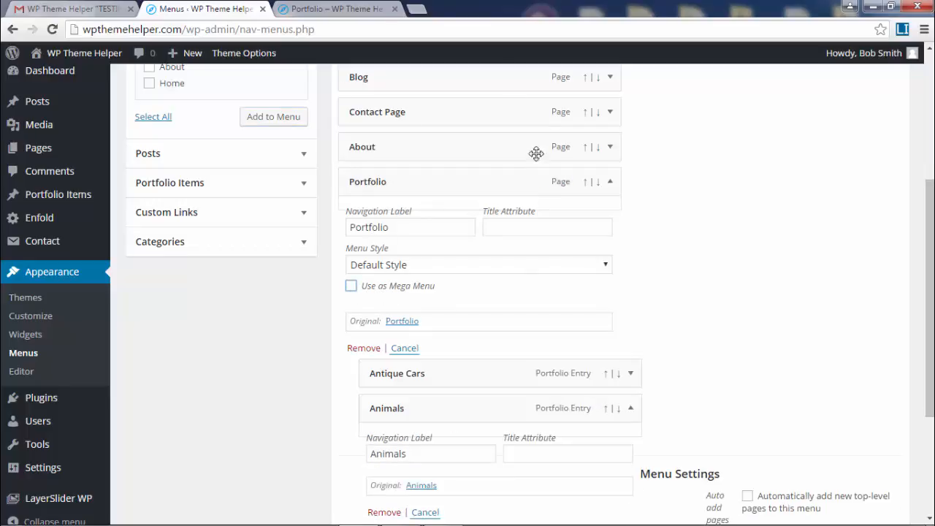
click(352, 288)
click(352, 288)
click(611, 182)
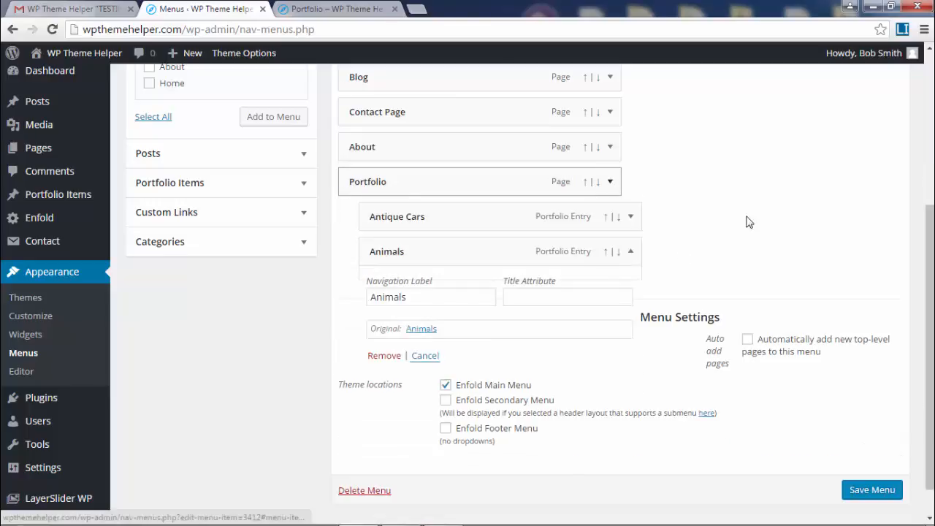
Check the settings of the Portfolio and About menu items, collapse the open items, and save the Main Menu
click(631, 252)
click(611, 181)
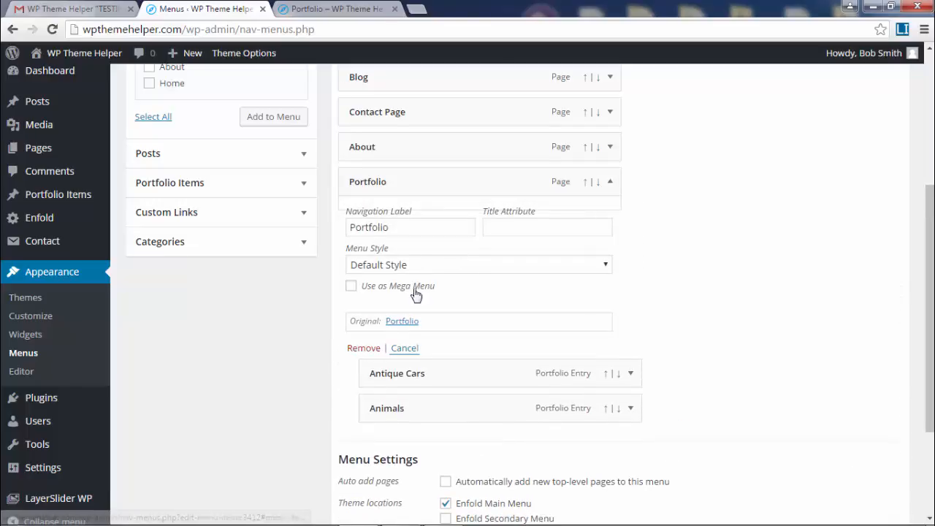
click(610, 146)
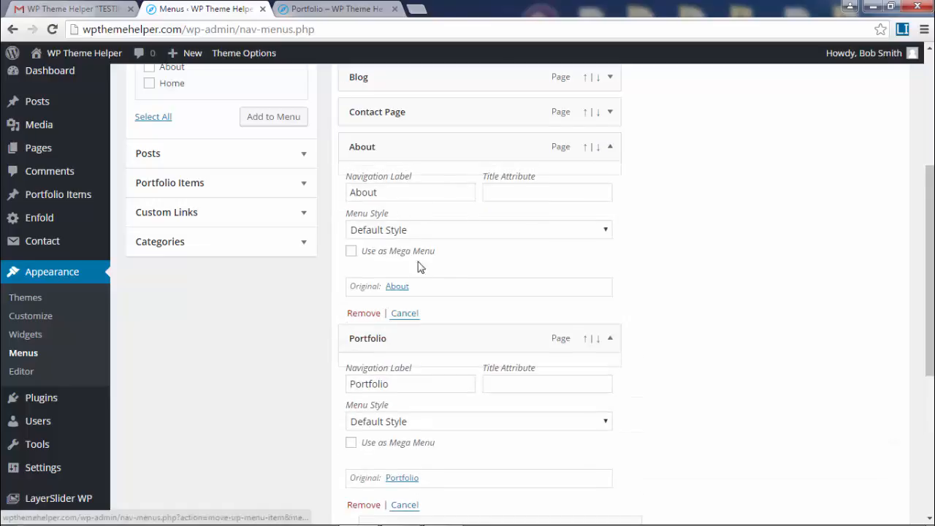
click(611, 147)
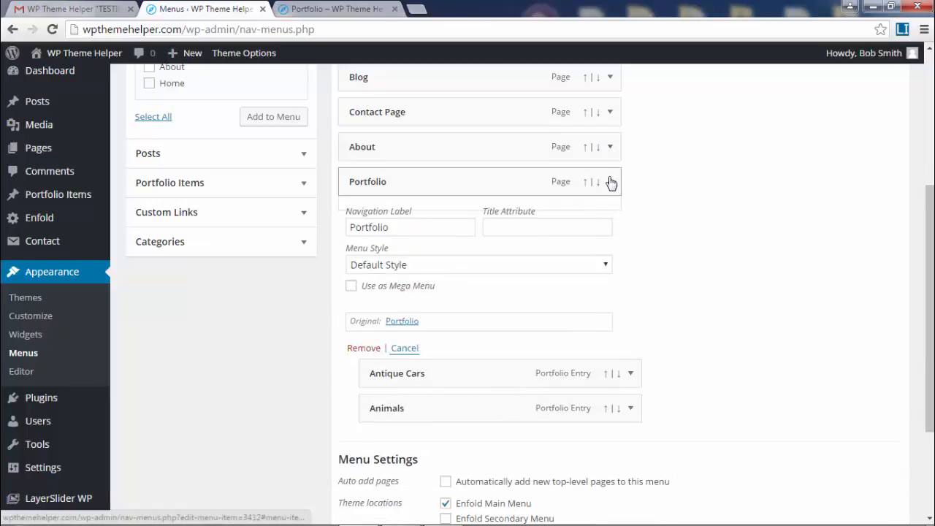
click(610, 182)
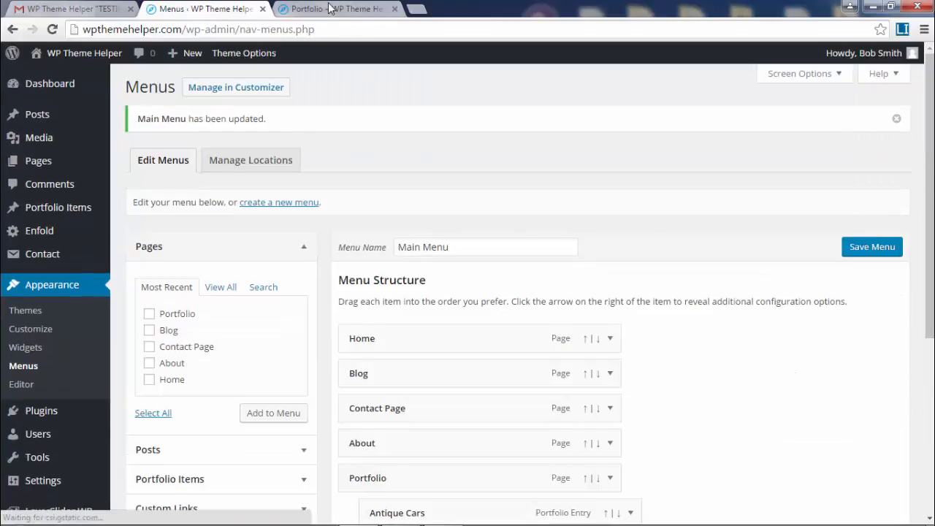
Open the live site's home page and check the Portfolio entry and its submenu in the header
click(329, 8)
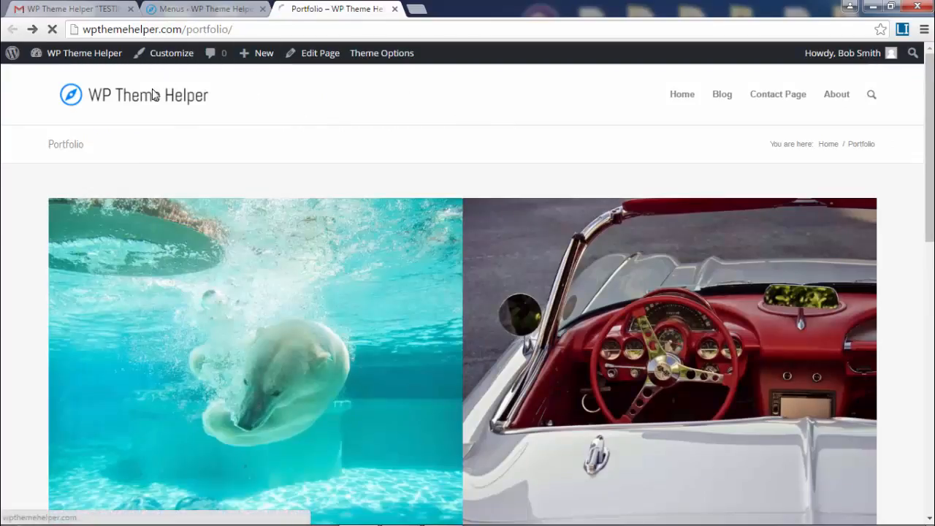
click(80, 101)
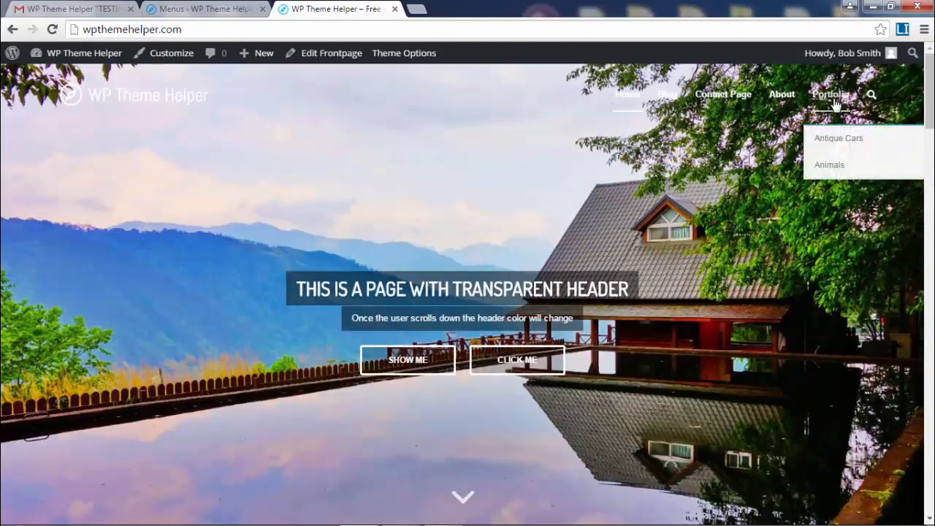
scroll(826, 173, down, 3)
scroll(828, 179, down, 3)
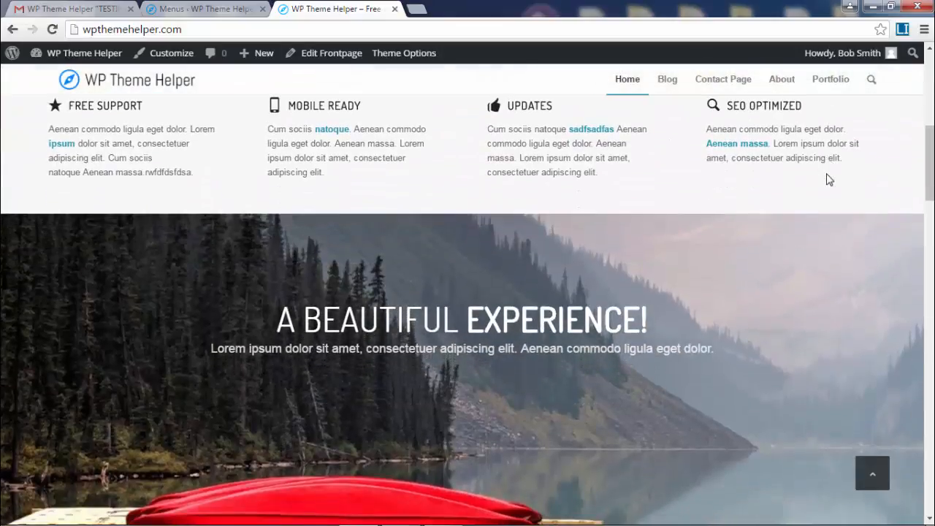
View the Antique Cars, Animals and Portfolio pages through the live site's Portfolio menu
mouse_move(837, 80)
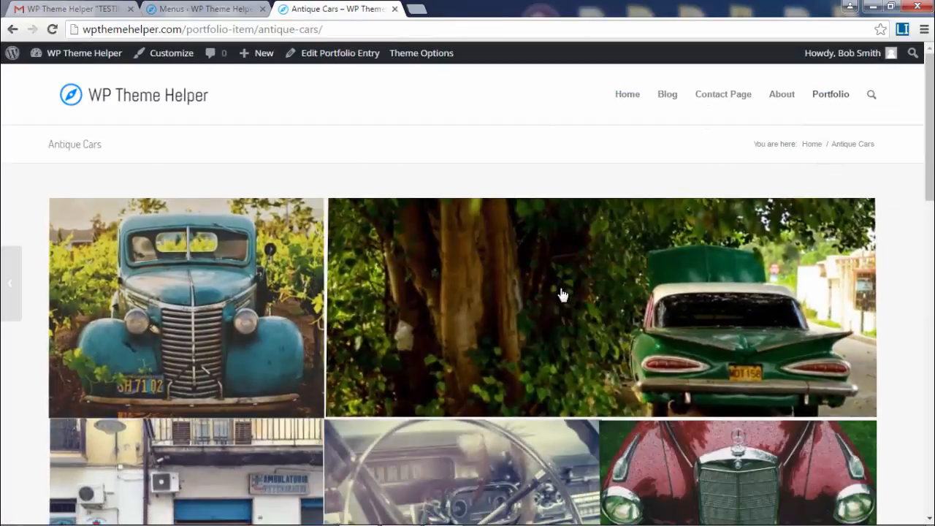
mouse_move(842, 111)
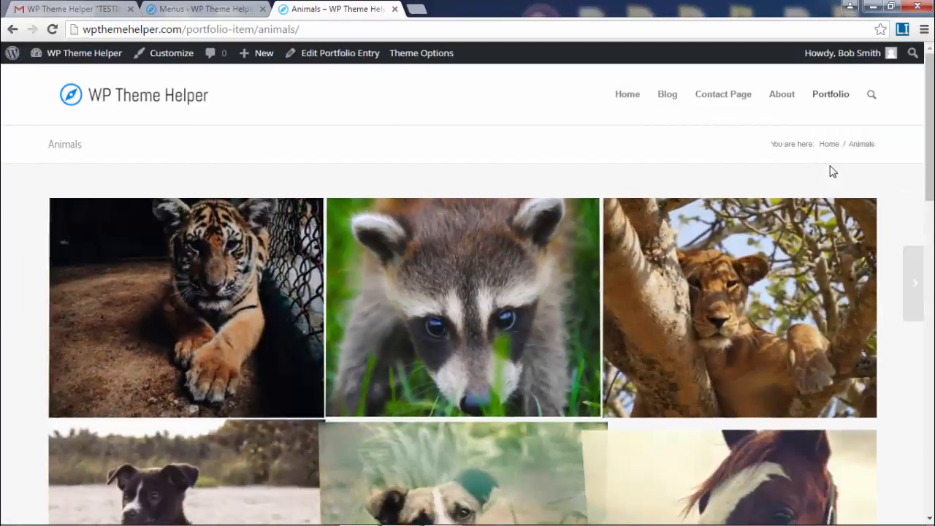
scroll(833, 171, down, 1)
scroll(833, 171, up, 1)
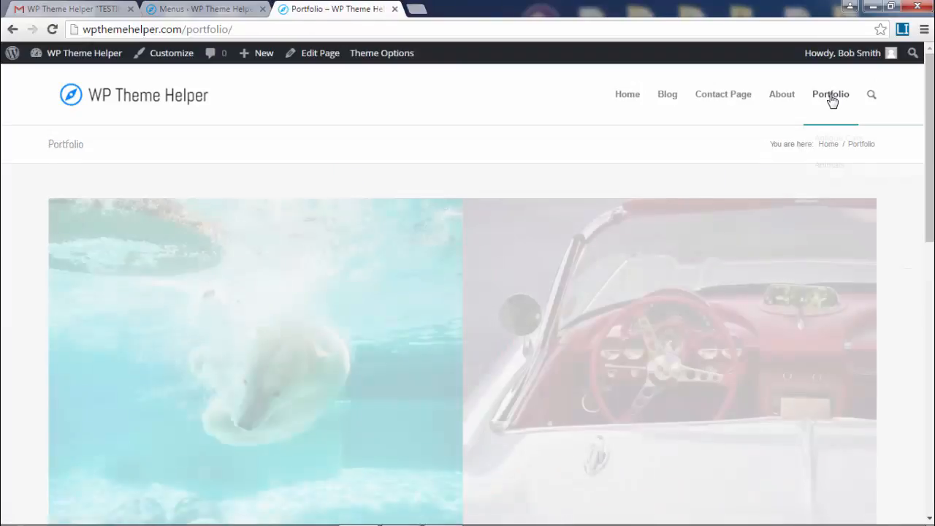
scroll(563, 119, down, 7)
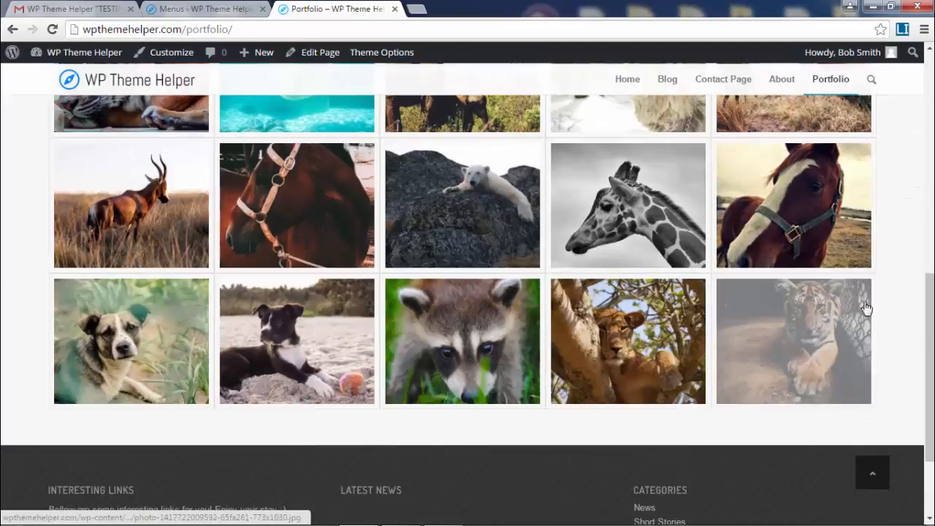
drag(931, 344, 931, 122)
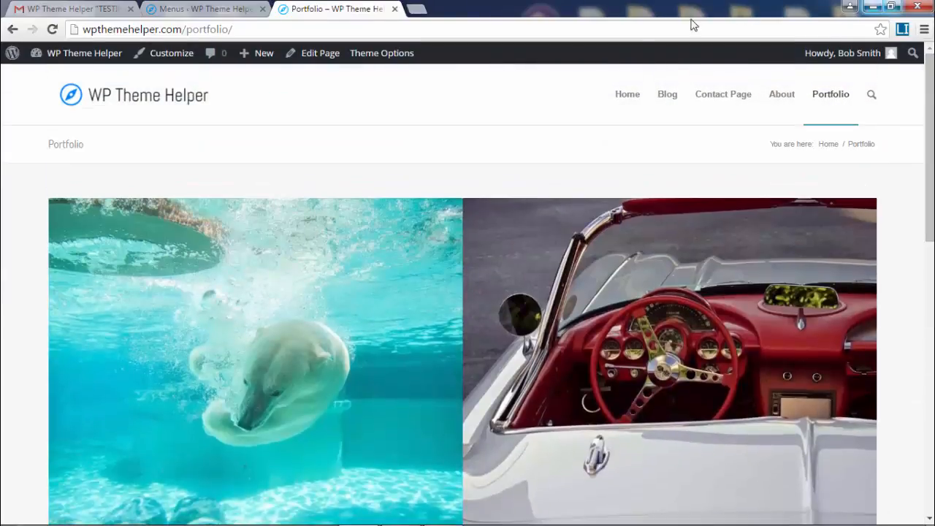
Review the saved Main Menu structure and examine the footer columns on the live Portfolio page
click(229, 5)
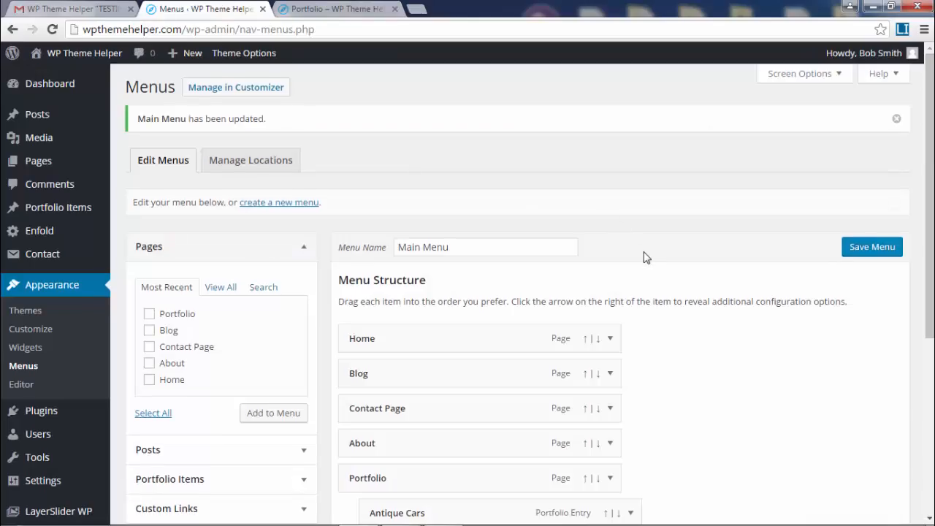
scroll(645, 257, down, 2)
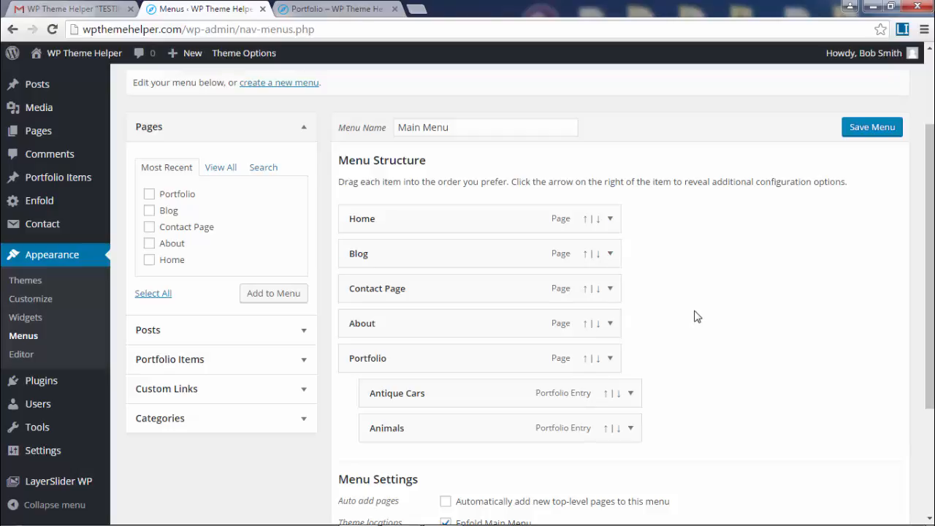
click(319, 11)
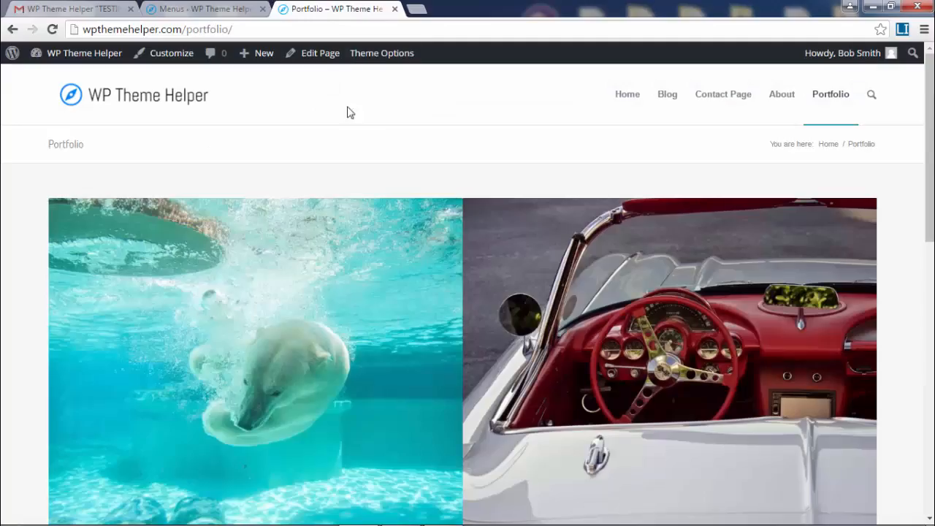
drag(928, 120, 928, 393)
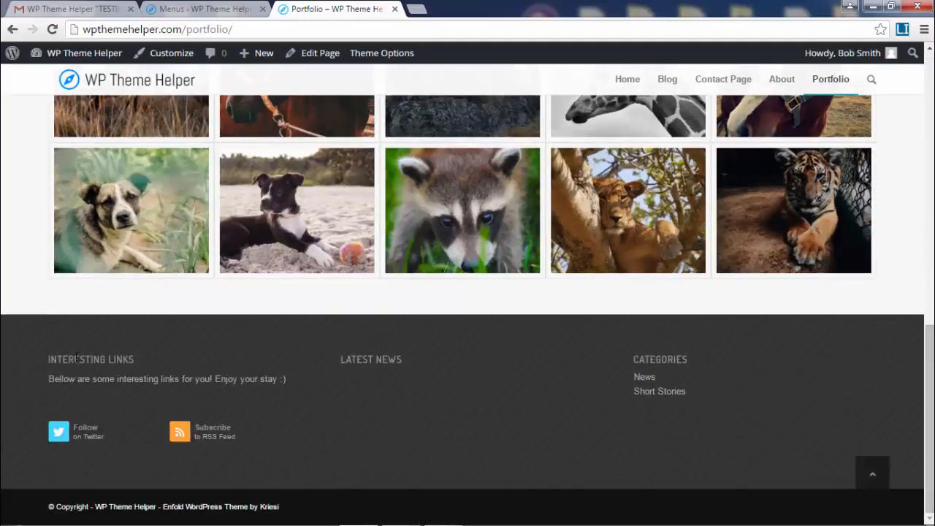
drag(43, 361, 638, 455)
click(682, 444)
scroll(782, 161, up, 2)
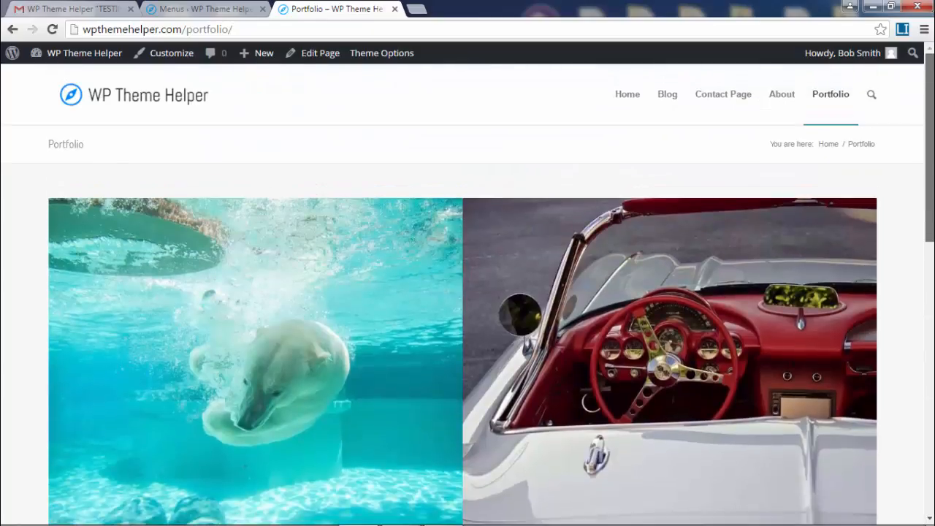
Return to the site's home page and go through the dashboard to the Widgets admin page
click(628, 95)
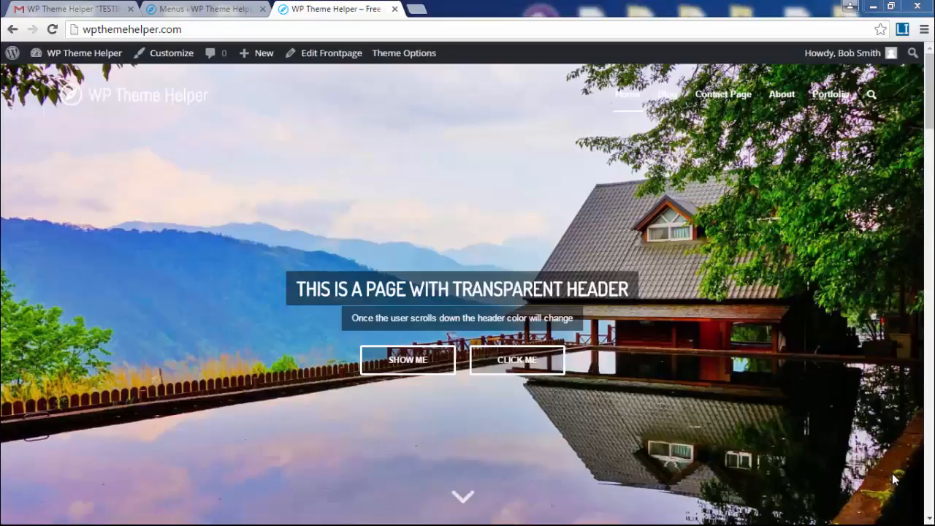
click(69, 52)
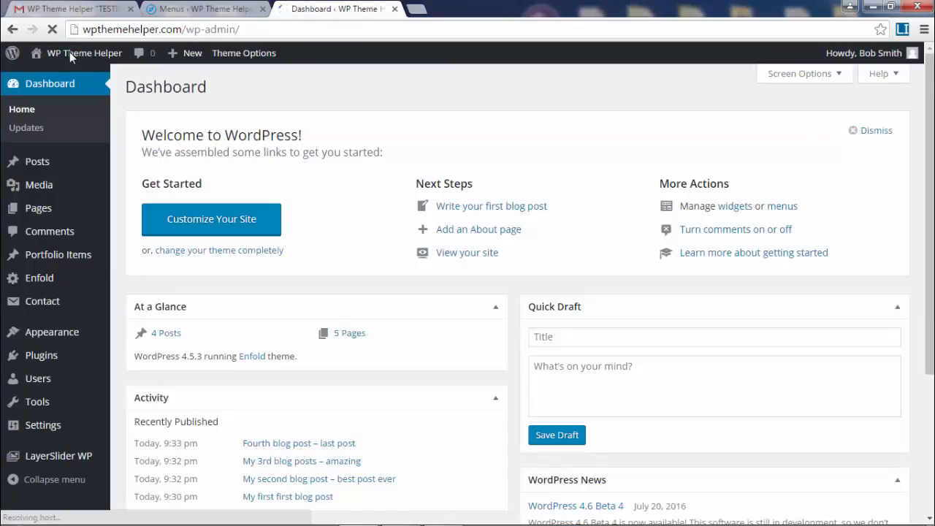
mouse_move(21, 337)
click(139, 380)
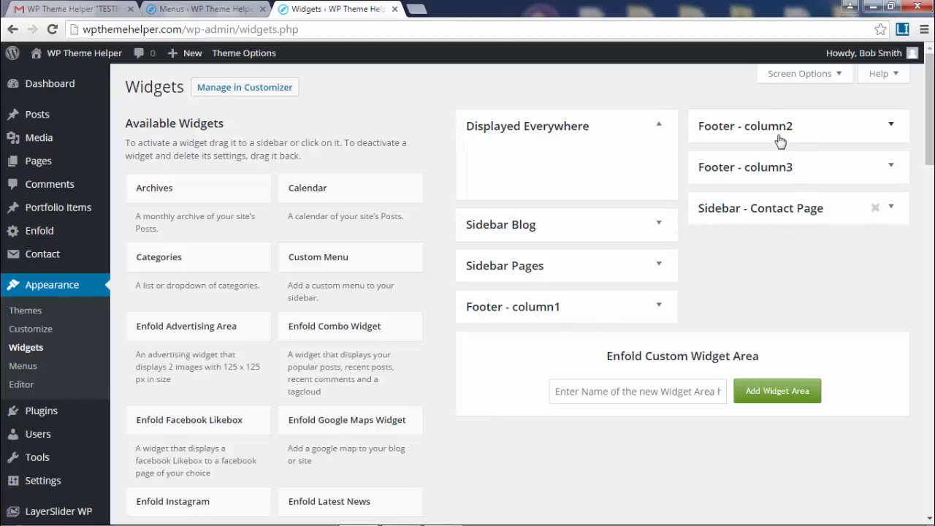
Check the Footer Columns setting in the theme's Footer options in a separate browser tab, and close that tab
mouse_move(241, 54)
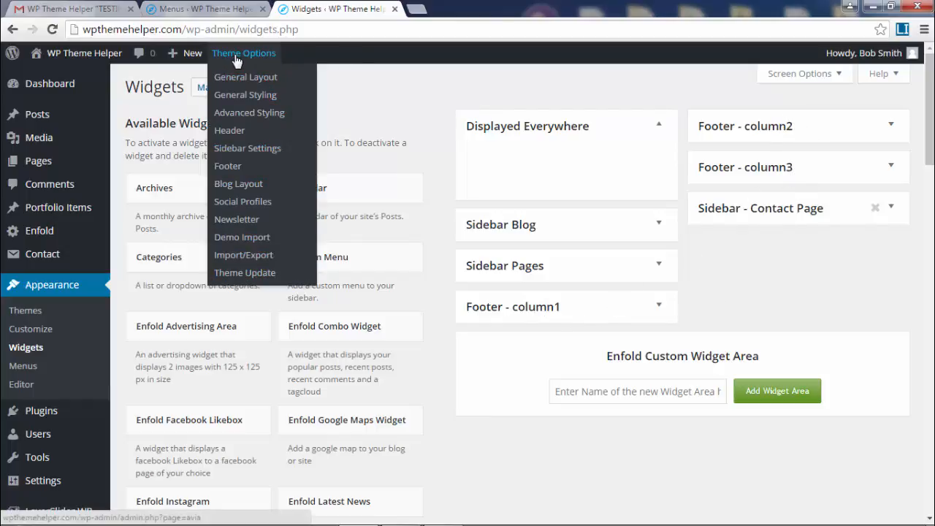
right_click(227, 173)
click(292, 180)
key(ctrl+Tab)
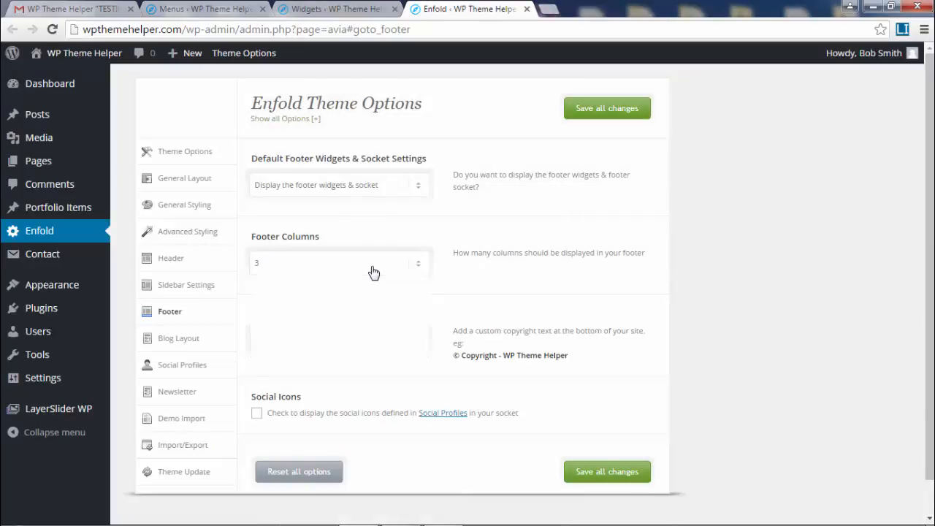
click(373, 274)
click(374, 274)
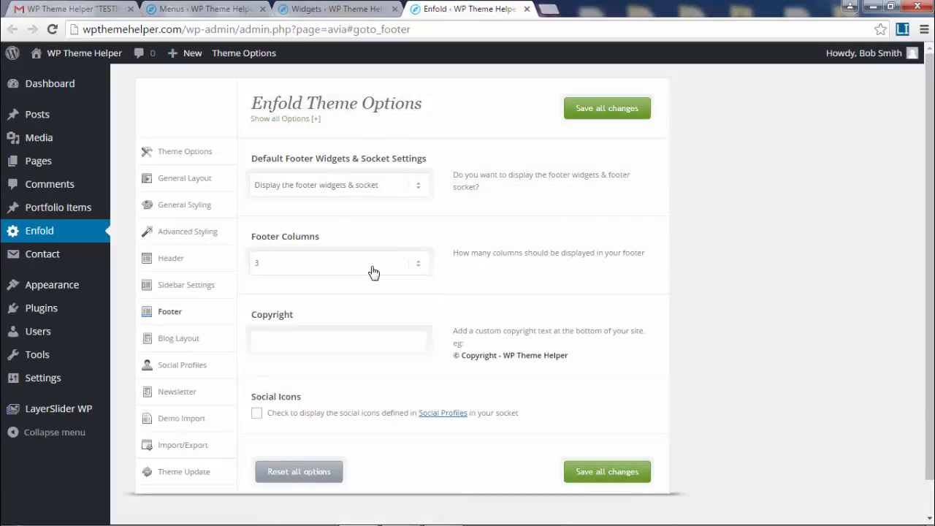
click(527, 9)
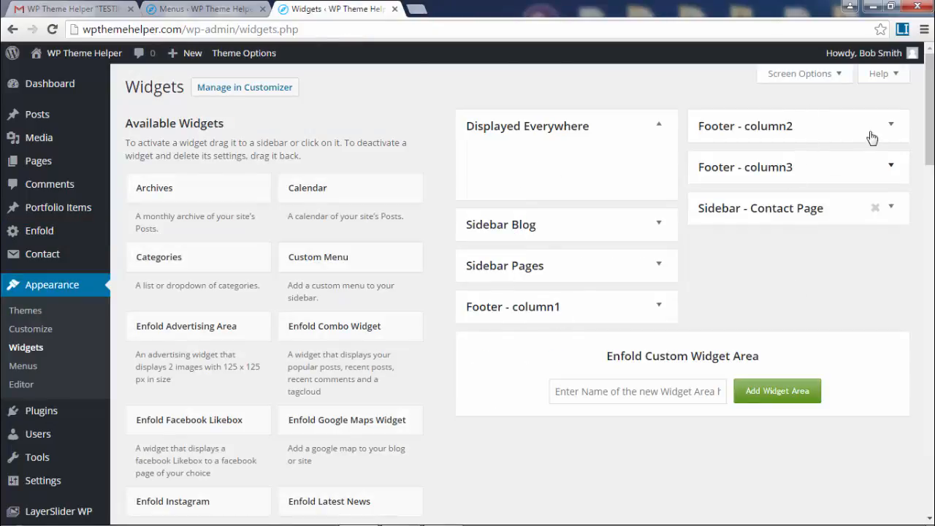
Expand the Footer - column1 widget area and compare its widgets with the live home page's footer in a new browser tab
scroll(712, 310, down, 1)
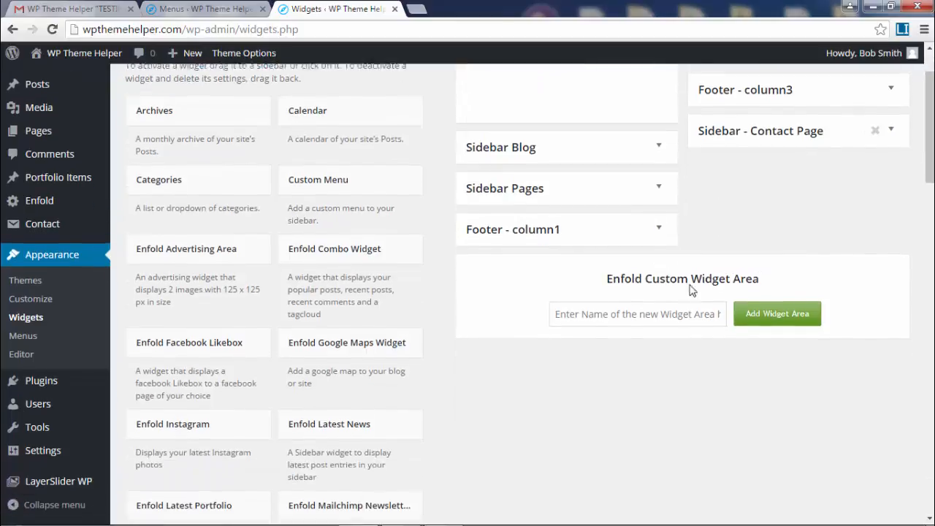
click(660, 221)
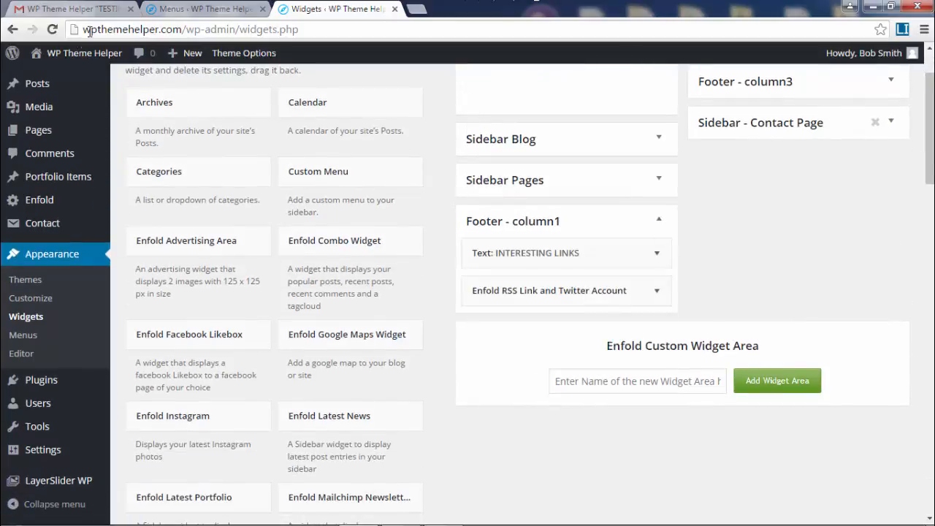
right_click(67, 58)
right_click(50, 81)
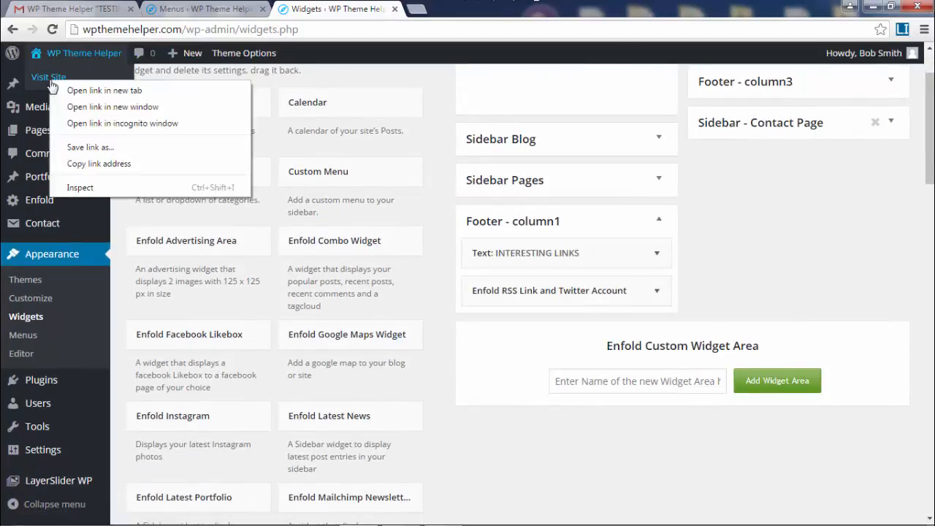
click(93, 90)
click(462, 10)
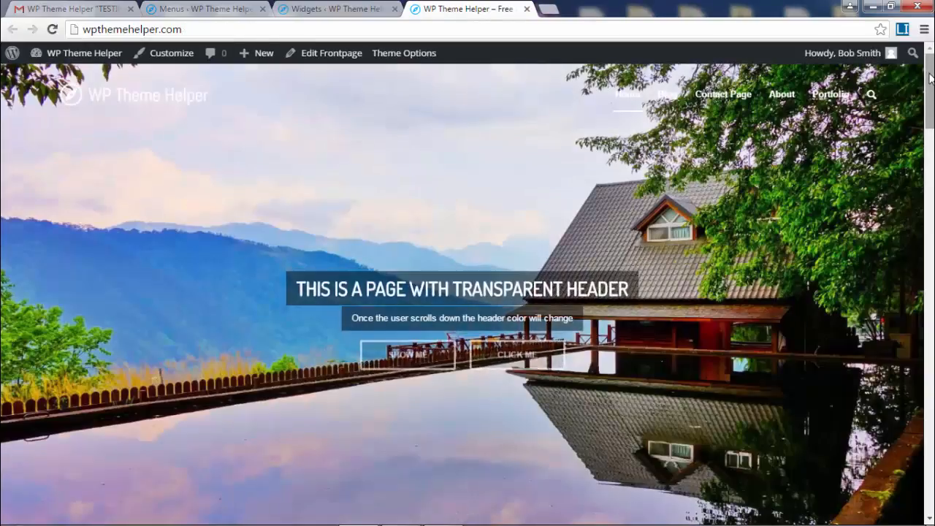
drag(929, 110, 928, 475)
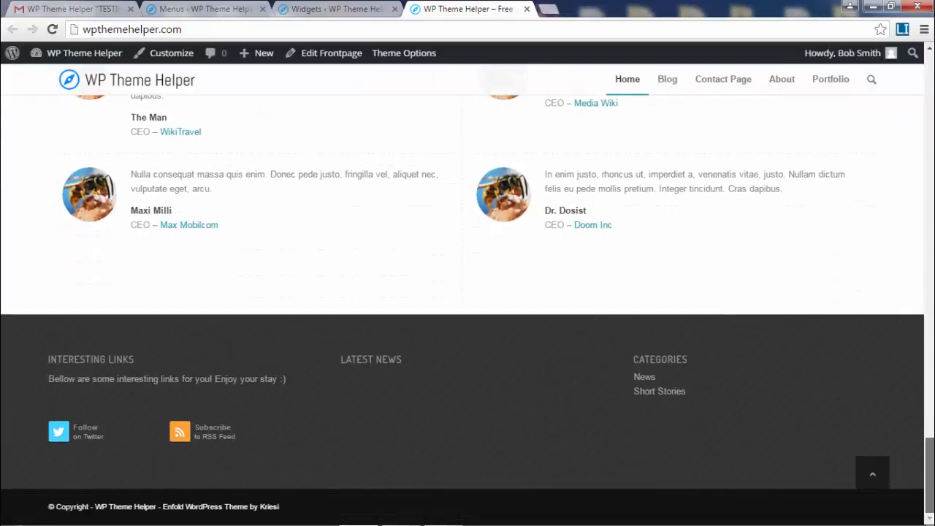
drag(46, 355, 399, 365)
click(759, 384)
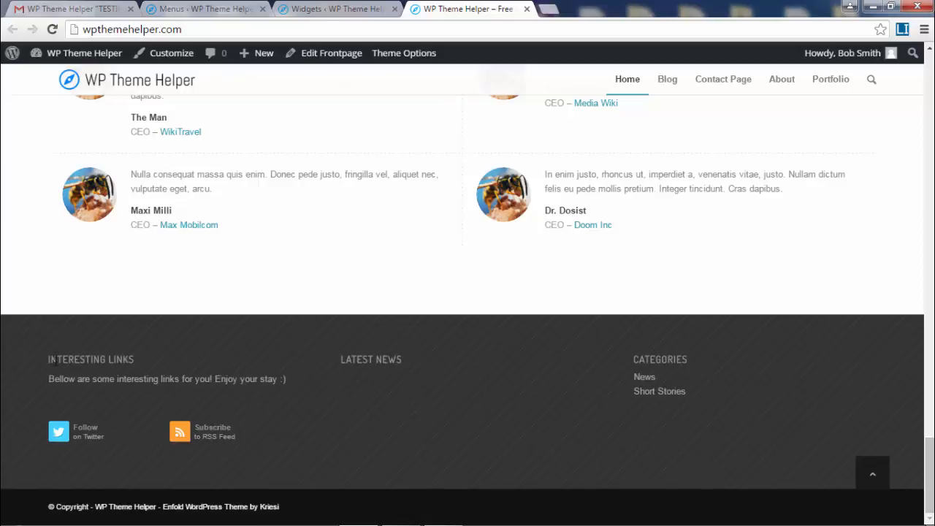
Remove the INTERESTING LINKS text widget and the Enfold RSS Link and Twitter Account widget from Footer - column1
click(351, 9)
drag(563, 253, 283, 251)
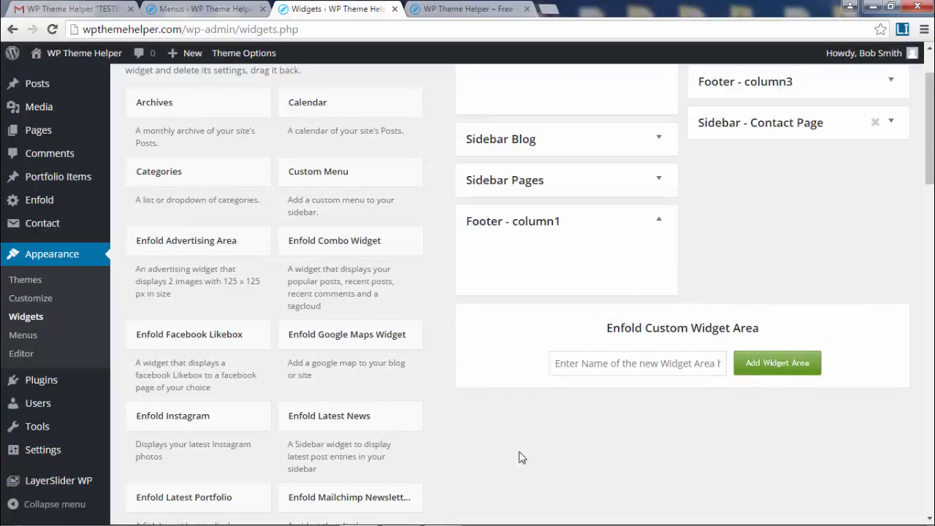
Add the Enfold Latest News widget to Footer - column1 and title it "Recent Blog Post"
scroll(454, 435, down, 1)
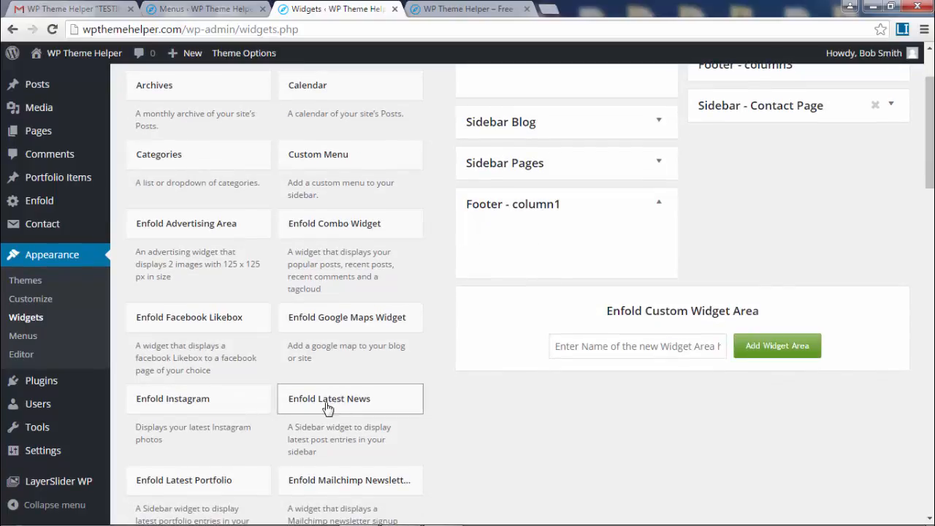
drag(326, 407, 519, 238)
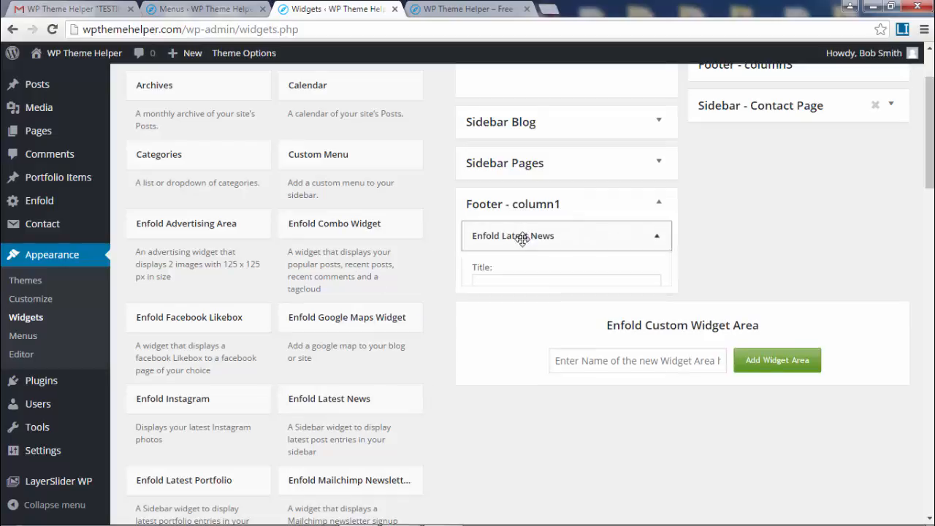
click(510, 288)
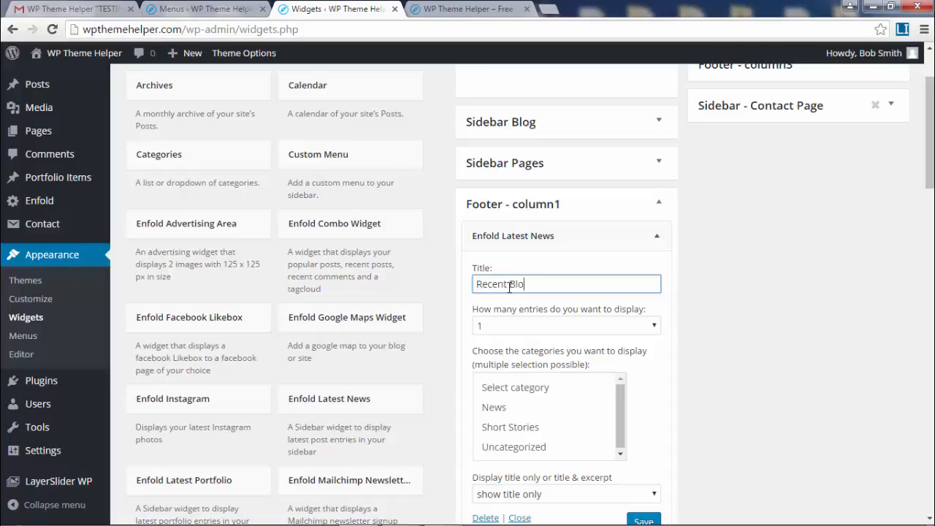
scroll(526, 278, down, 2)
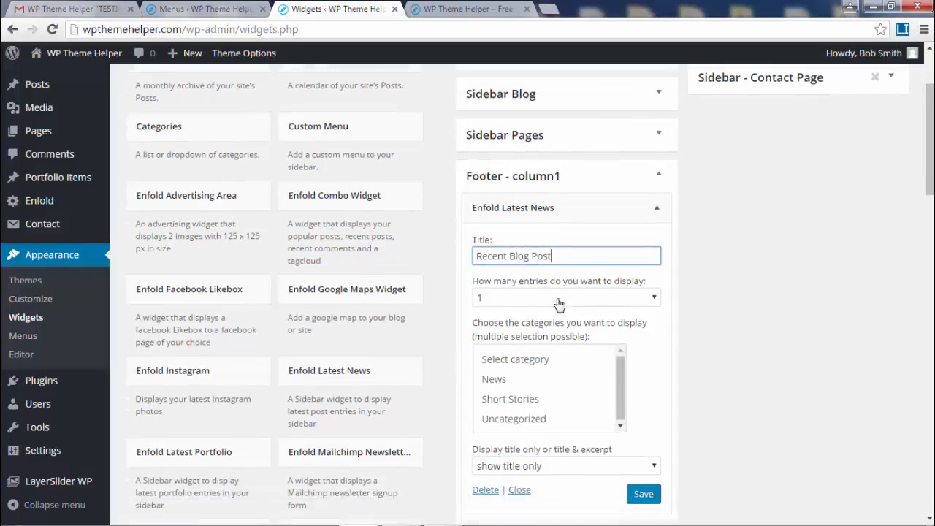
Set the Recent Blog Post widget to display 10 entries from the News, Short Stories and Uncategorized categories, and save it
click(561, 244)
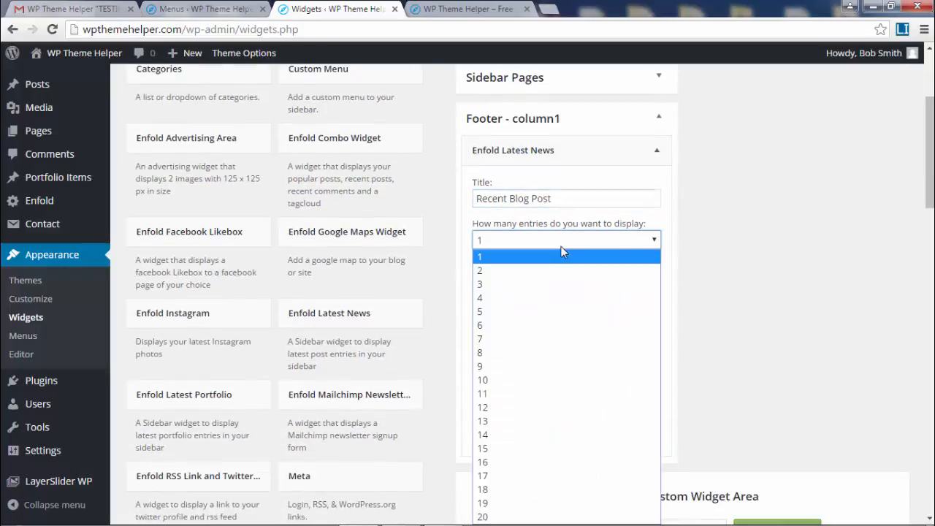
click(557, 380)
scroll(686, 297, down, 1)
scroll(687, 298, down, 1)
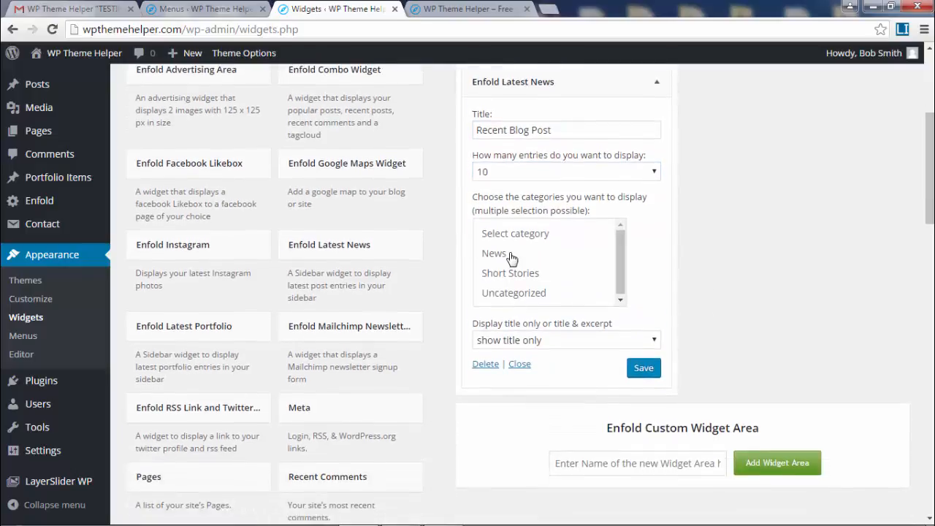
drag(509, 256, 515, 298)
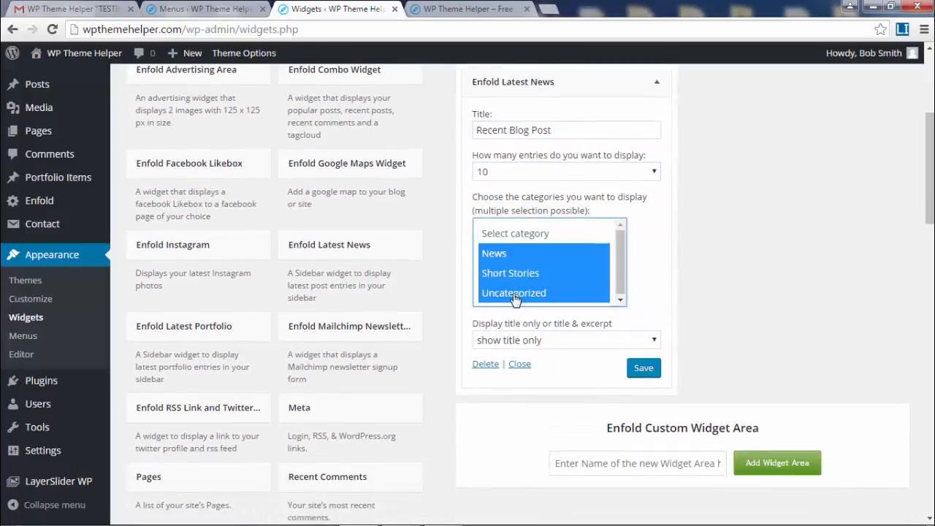
click(643, 369)
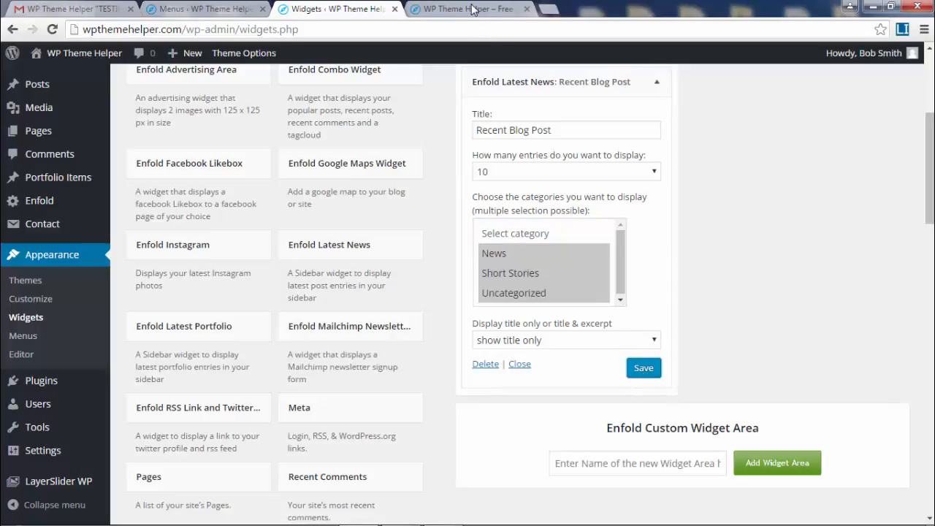
Reload the live home page, check the footer's recent posts by opening the first blog post and its image, and go back
click(471, 9)
key(F5)
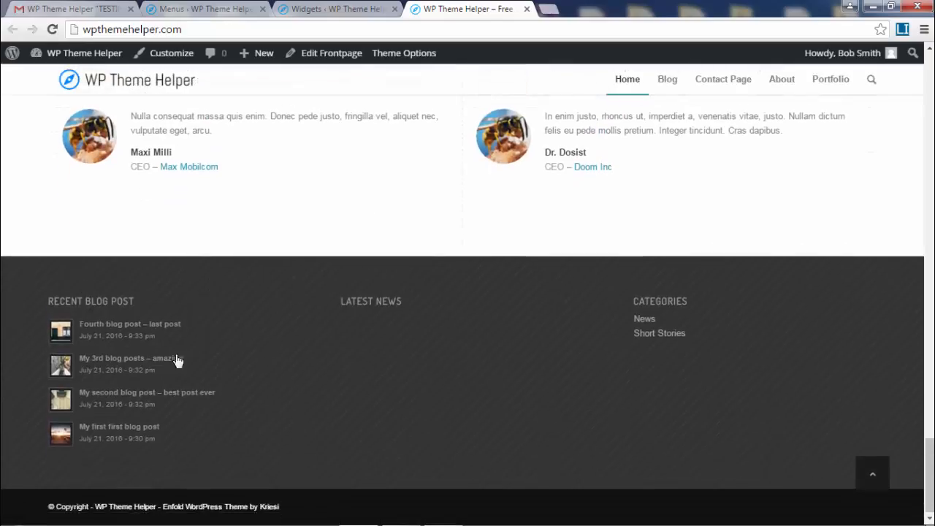
drag(45, 299, 206, 445)
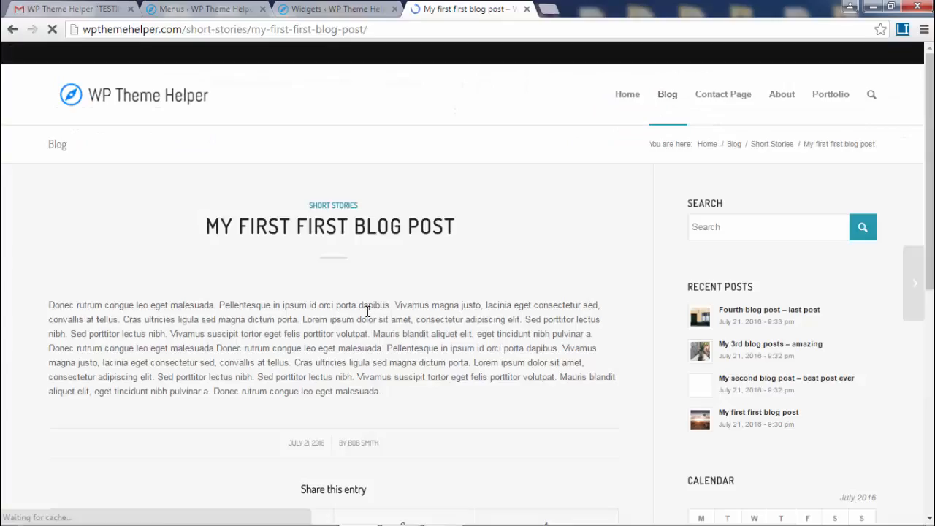
click(369, 312)
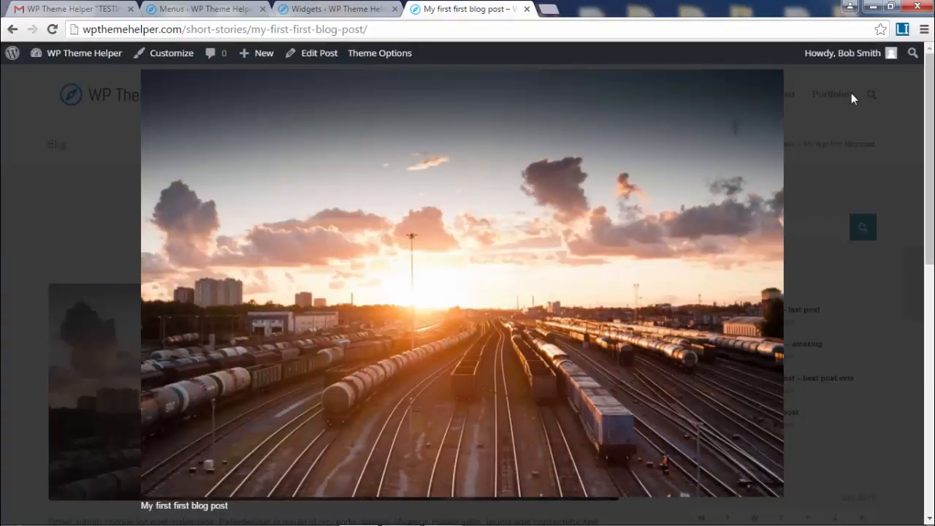
click(851, 92)
click(12, 30)
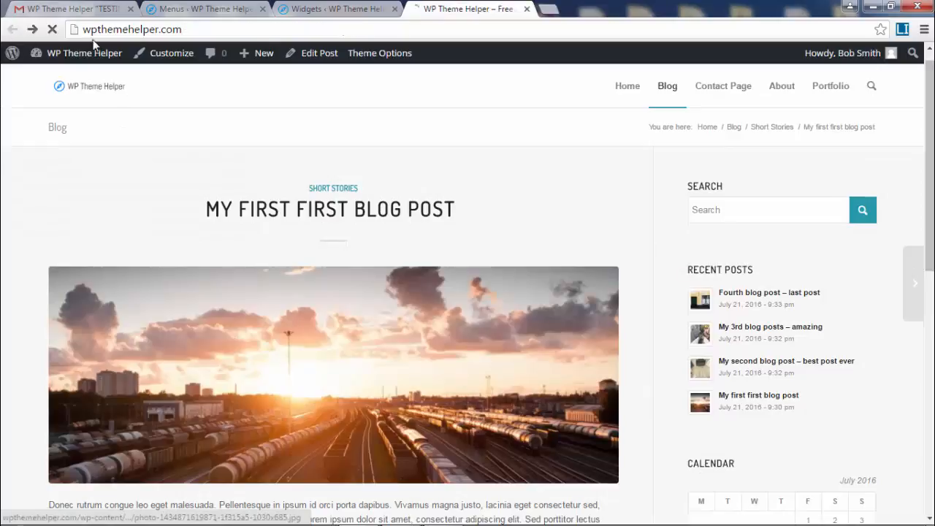
Return to the Widgets page, collapse the Recent Blog Post widget's settings and expand the Footer - column2 area
click(347, 9)
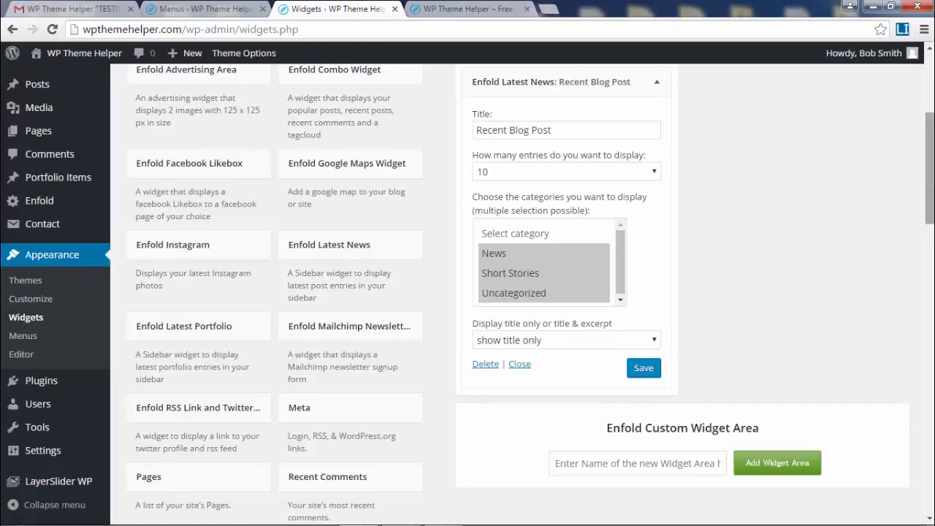
scroll(866, 203, up, 2)
click(657, 221)
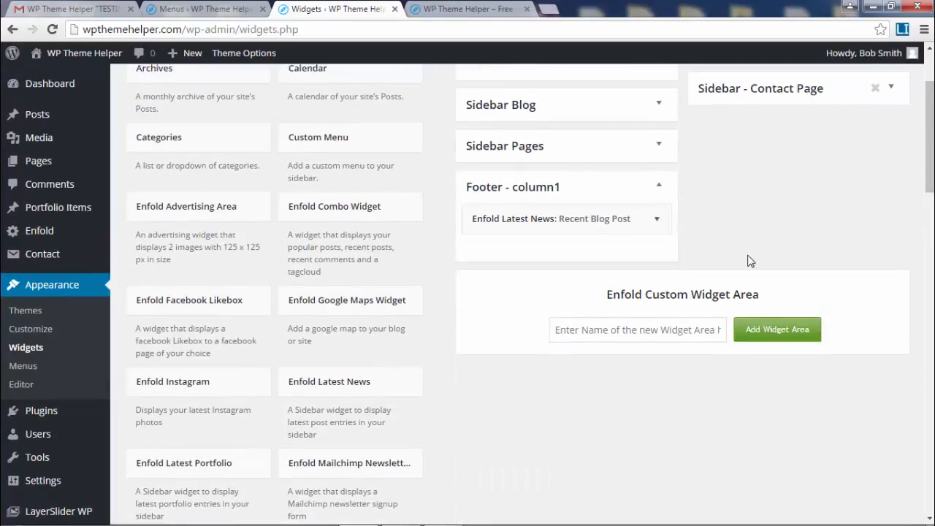
scroll(774, 252, up, 2)
click(896, 131)
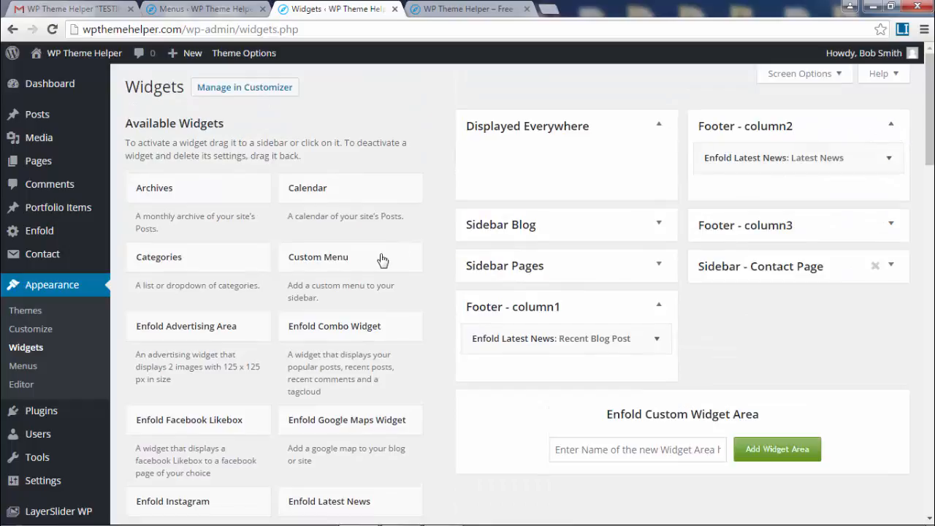
Find the Enfold Facebook Likebox widget by searching the page for "face" and add it to Footer - column2
scroll(378, 261, down, 2)
scroll(189, 291, down, 1)
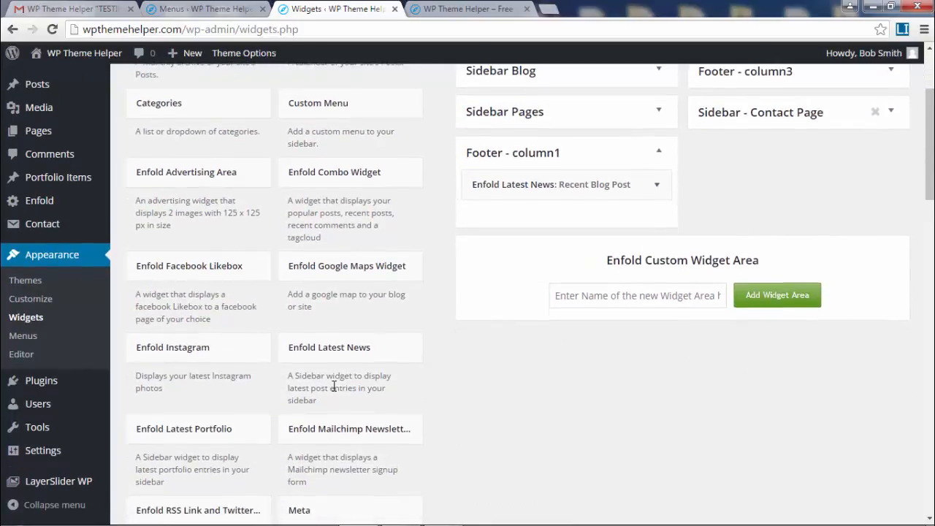
key(ctrl+f)
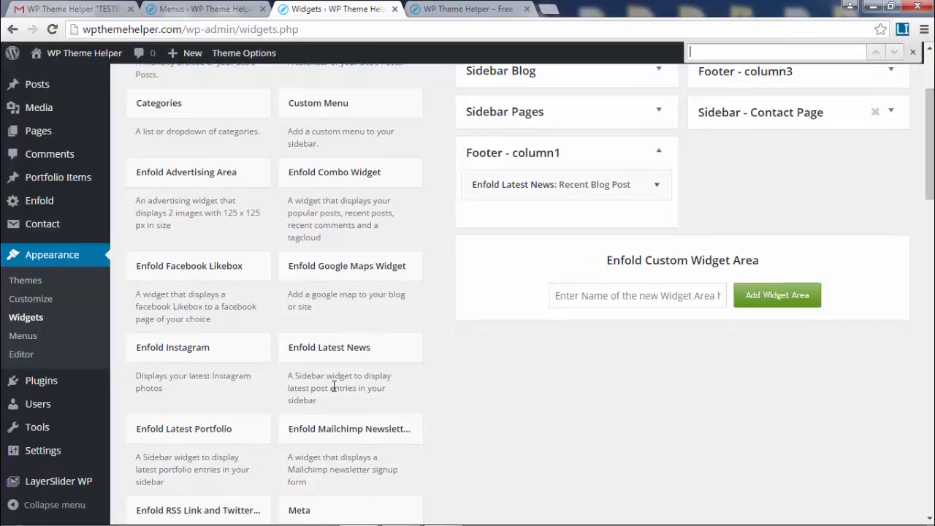
text(face)
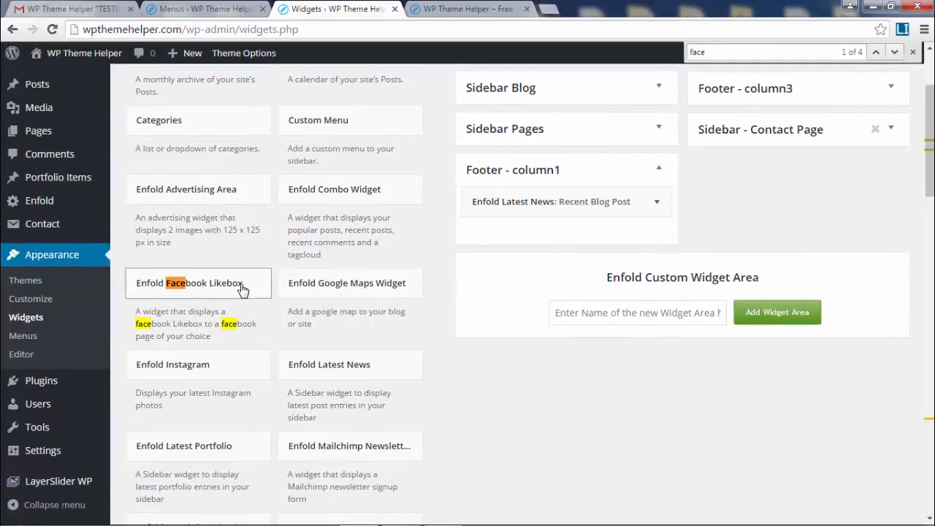
click(243, 290)
click(219, 368)
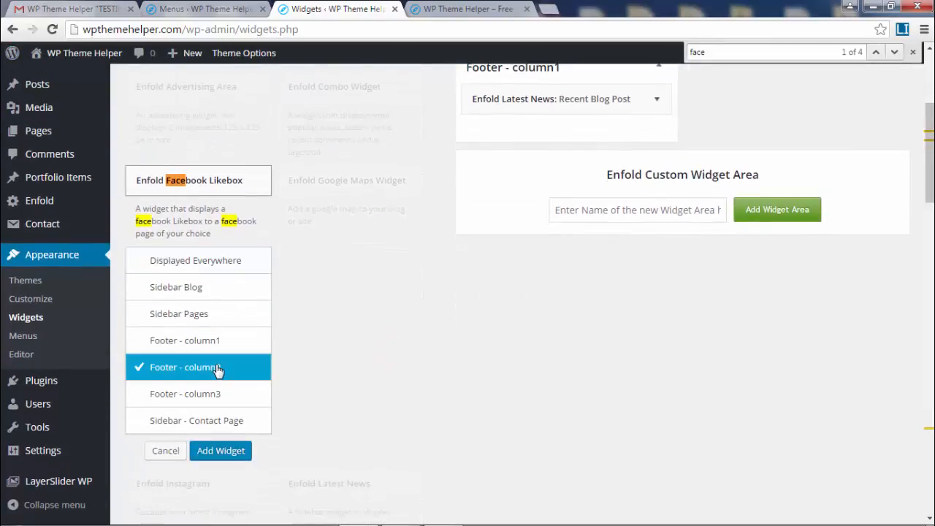
click(220, 451)
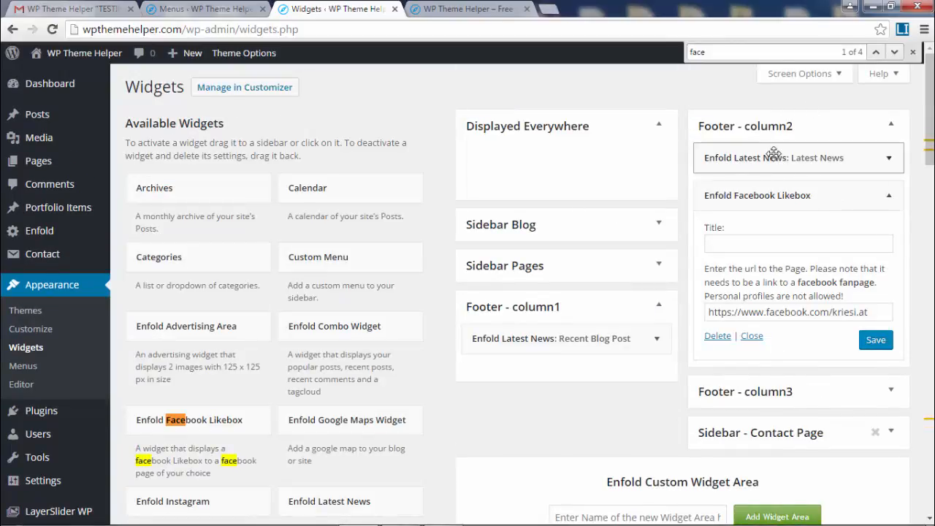
Remove the Latest News widget from Footer - column2, and title the Facebook Likebox widget "Facebook Page" and save it
drag(770, 155, 152, 164)
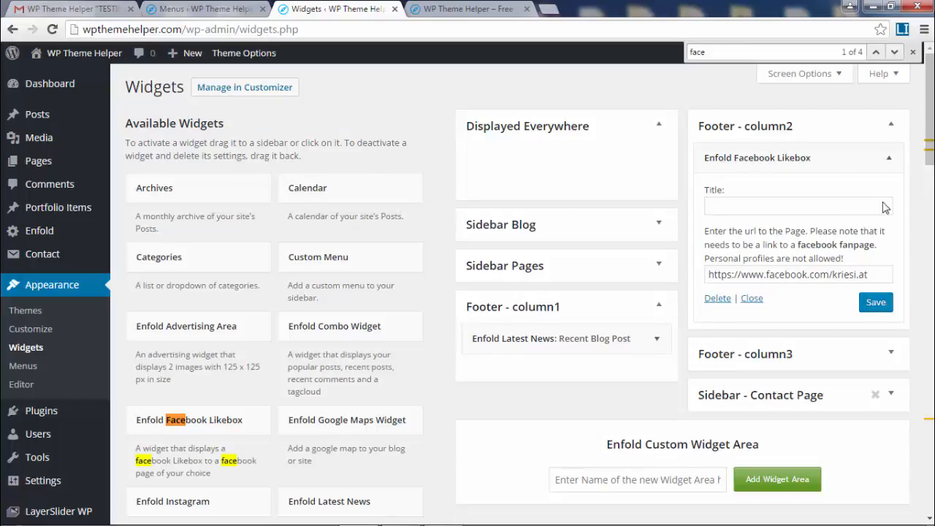
click(782, 204)
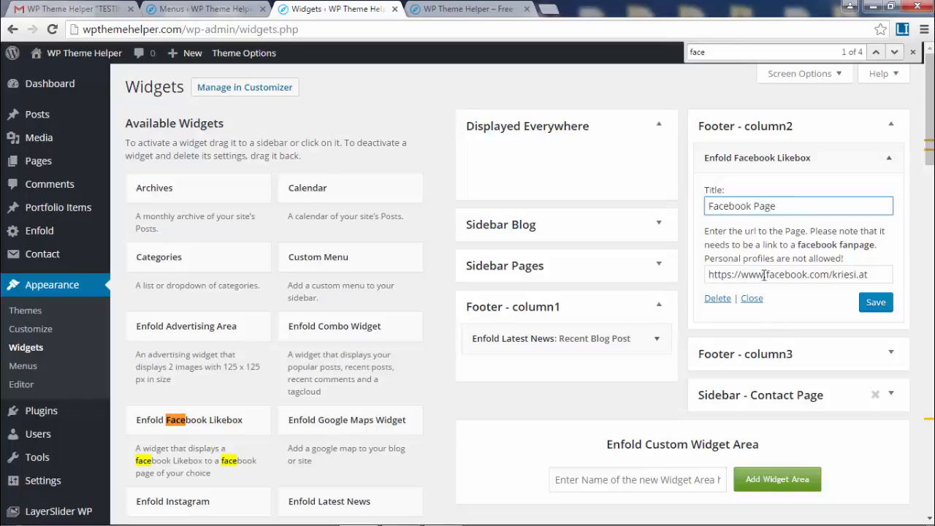
drag(708, 274, 893, 271)
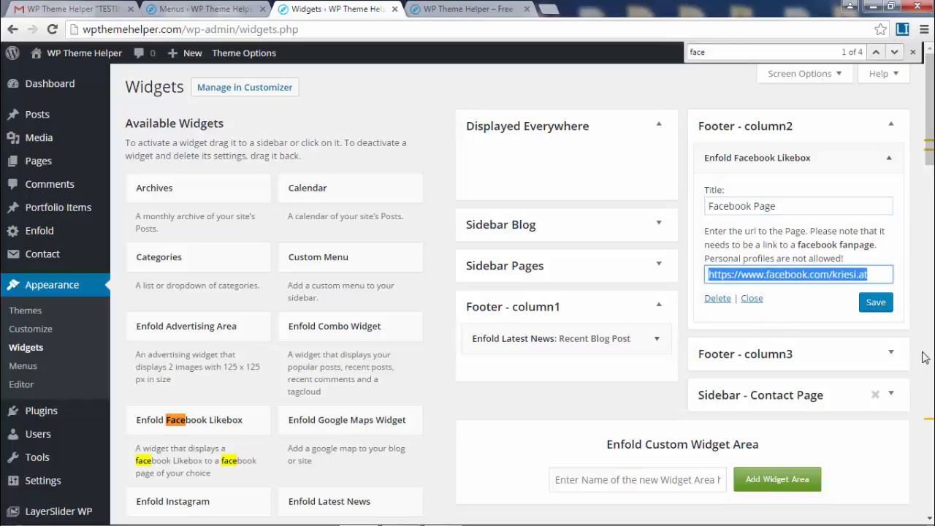
click(877, 302)
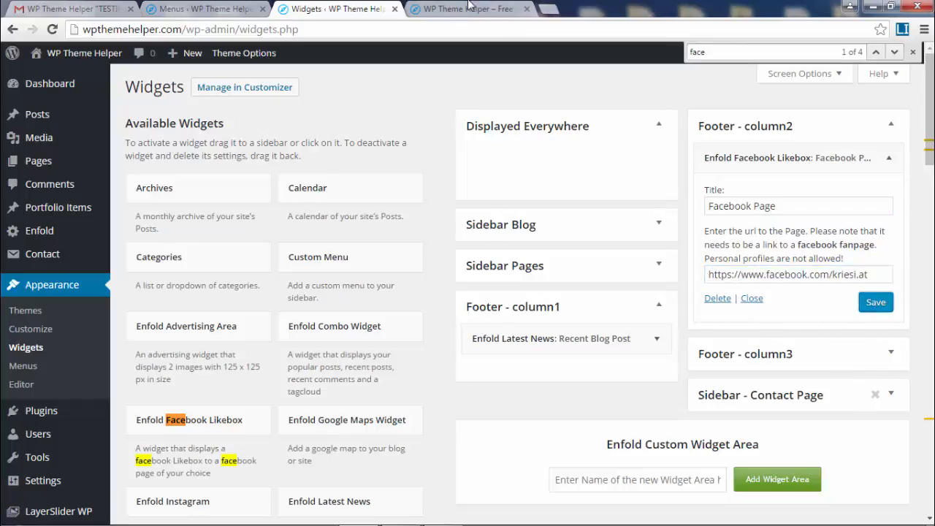
Reload the live home page and check the footer's Facebook box and Categories column
click(471, 9)
click(53, 31)
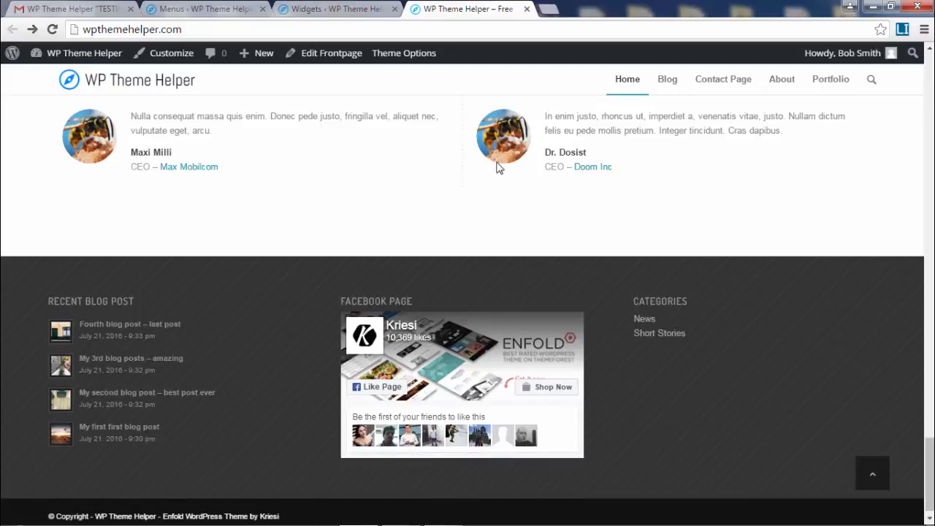
drag(634, 294, 714, 375)
click(714, 374)
Go from the Widgets page to the Add Plugins page and search for the plugin "blackstudio tiny mce"
click(338, 9)
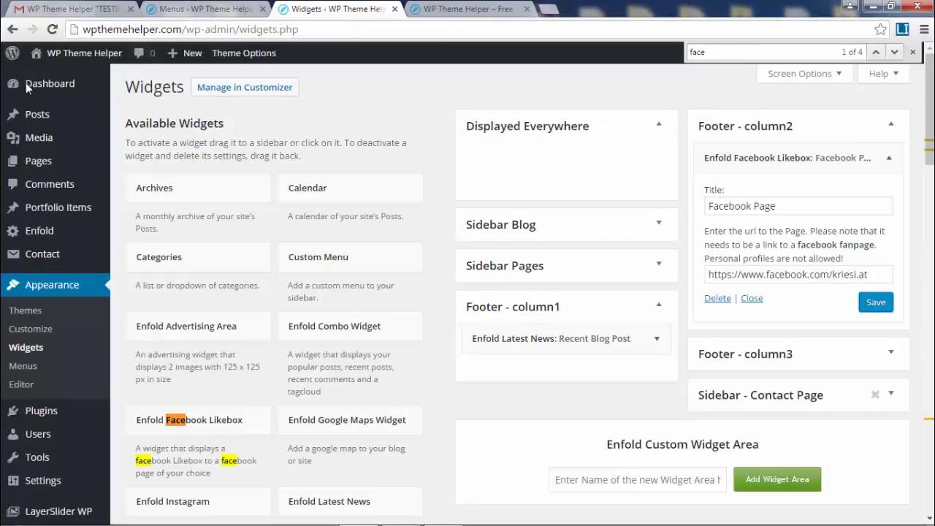
mouse_move(41, 415)
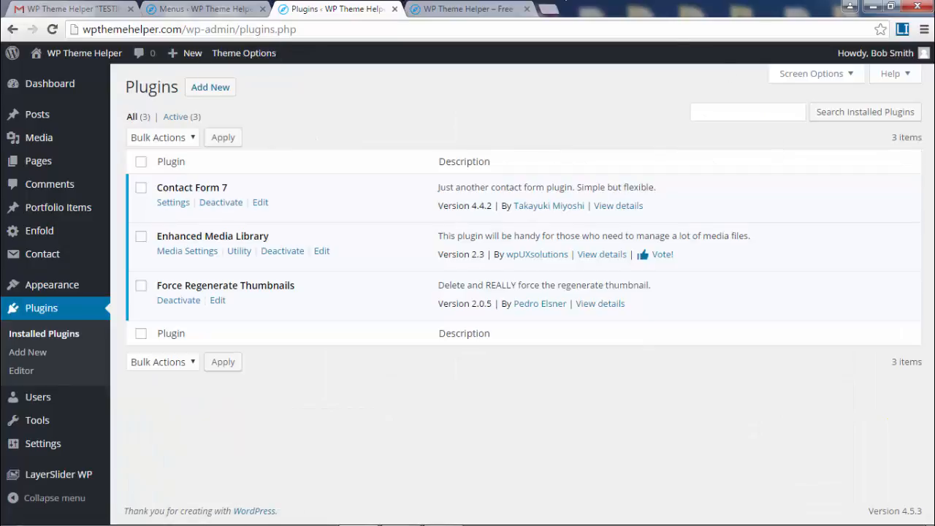
click(223, 91)
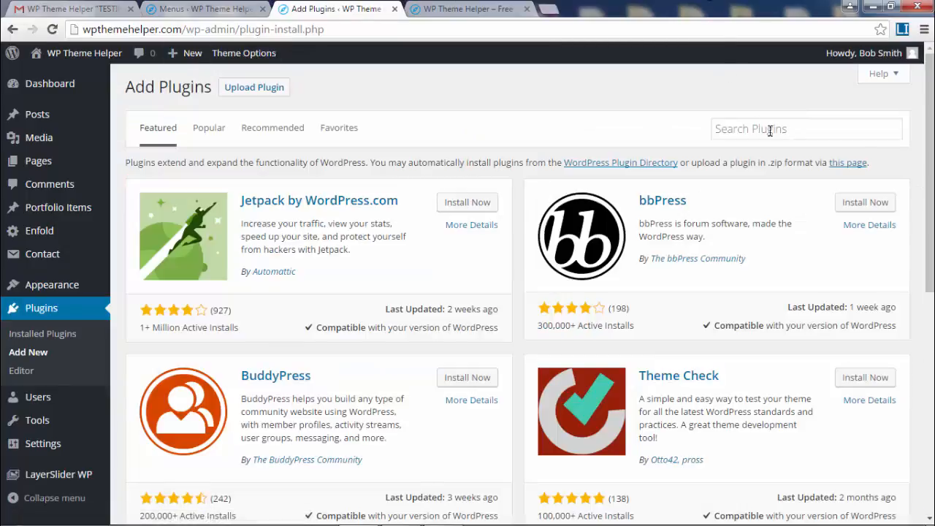
click(770, 130)
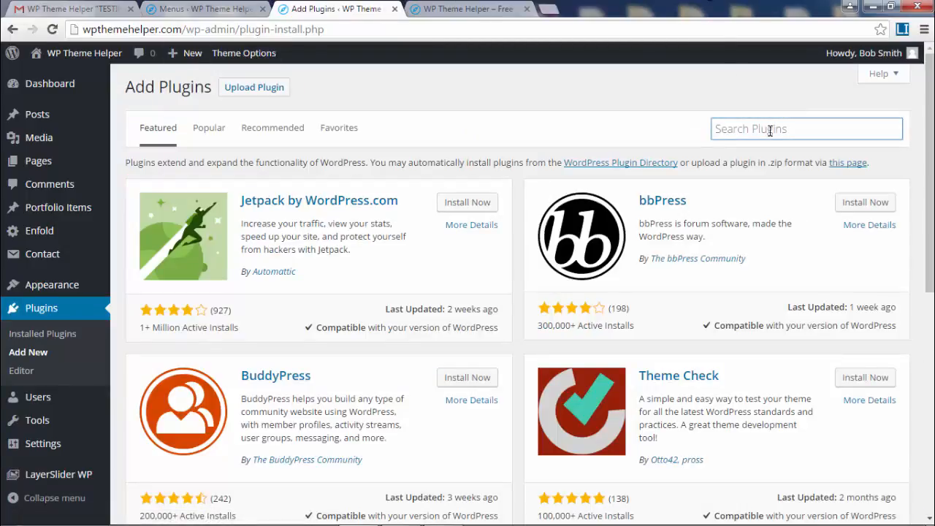
key(ctrl+plus)
key(ctrl+plus)
key(ctrl+plus)
key(ctrl+plus)
key(ctrl+plus)
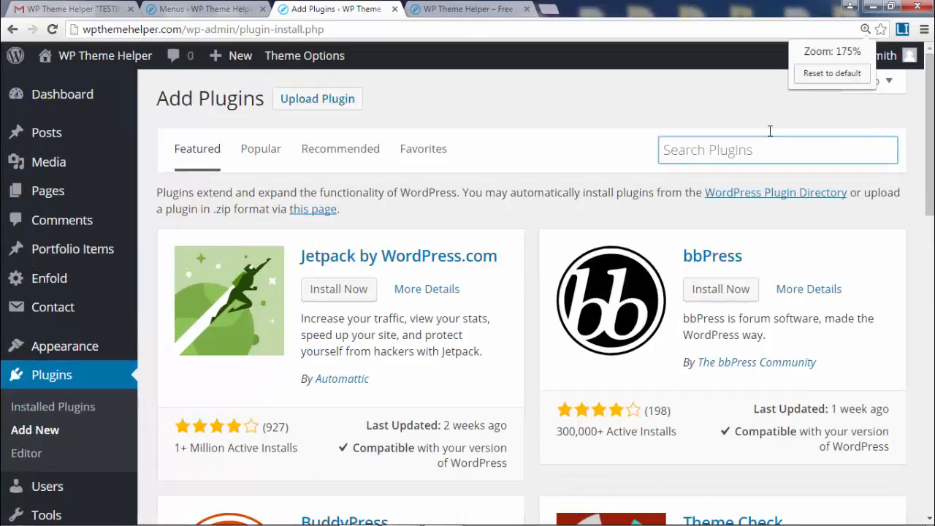
text(blak)
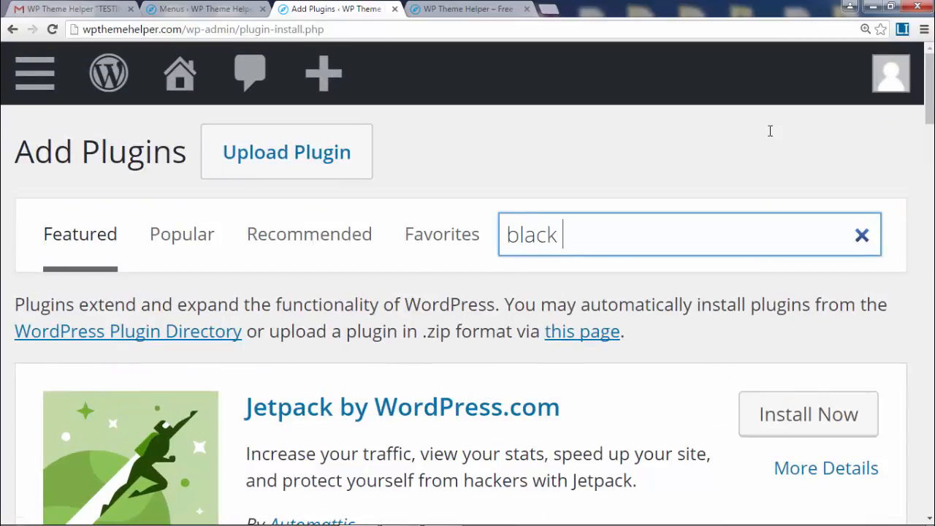
text(kstudio tiny mce)
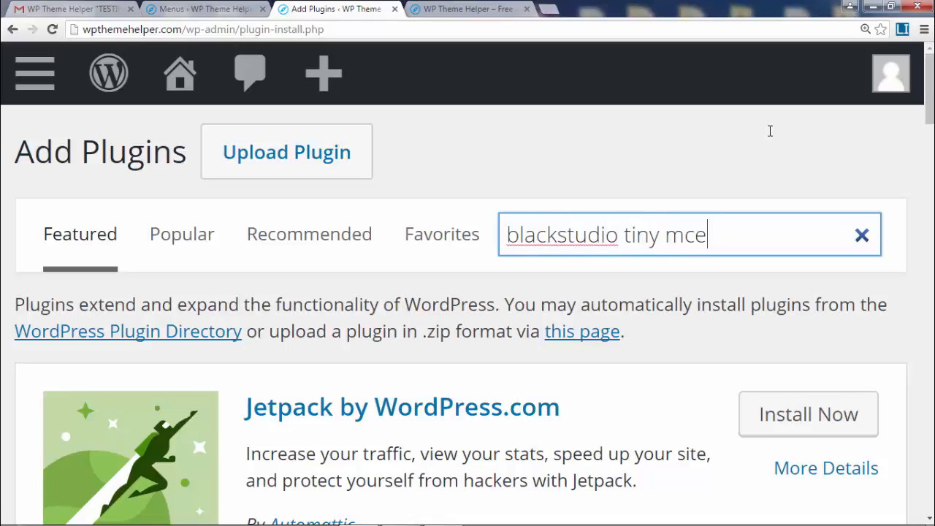
key(Return)
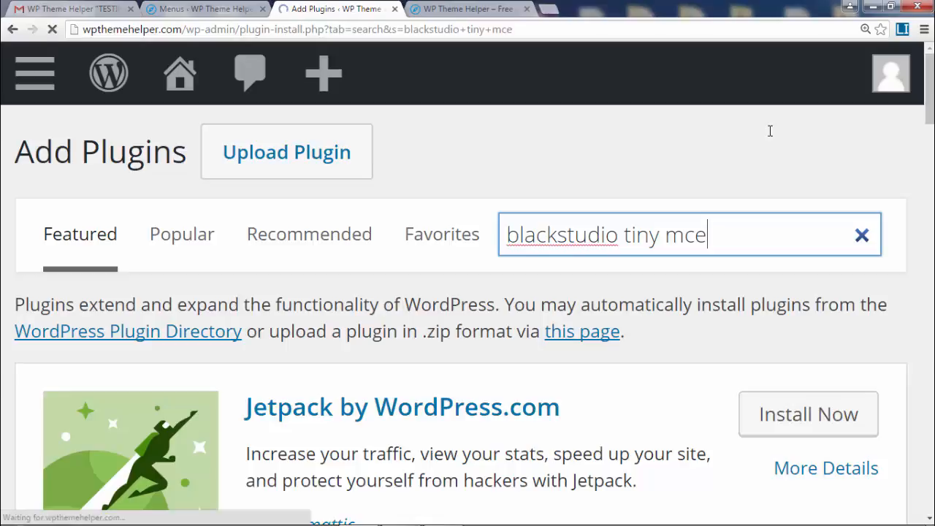
Search the plugin directory for "black studio tiny mce" and for the shorter term "tiny mce"
scroll(471, 215, down, 2)
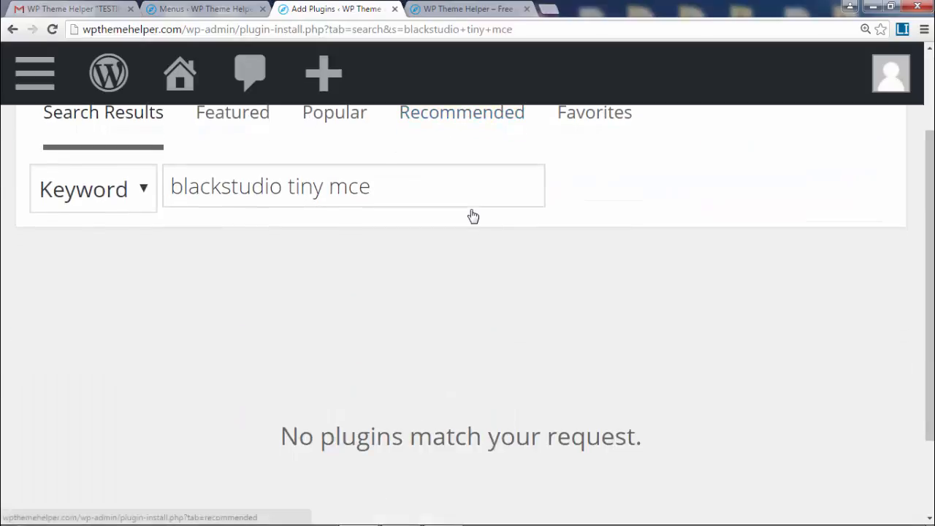
click(224, 210)
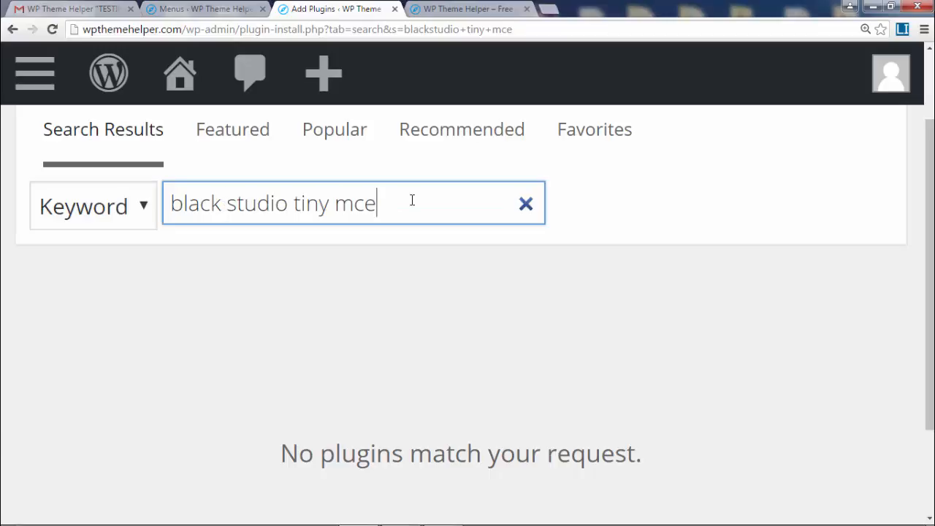
key(Return)
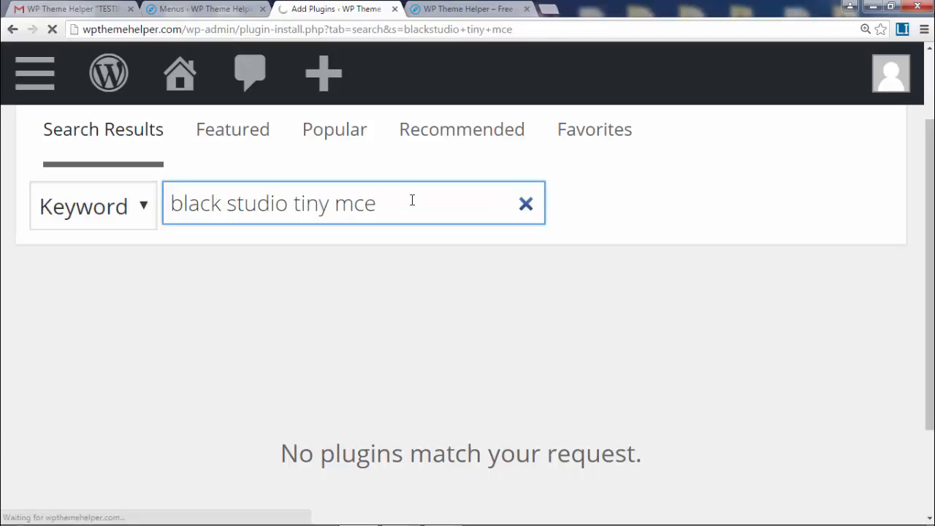
key(ctrl+0)
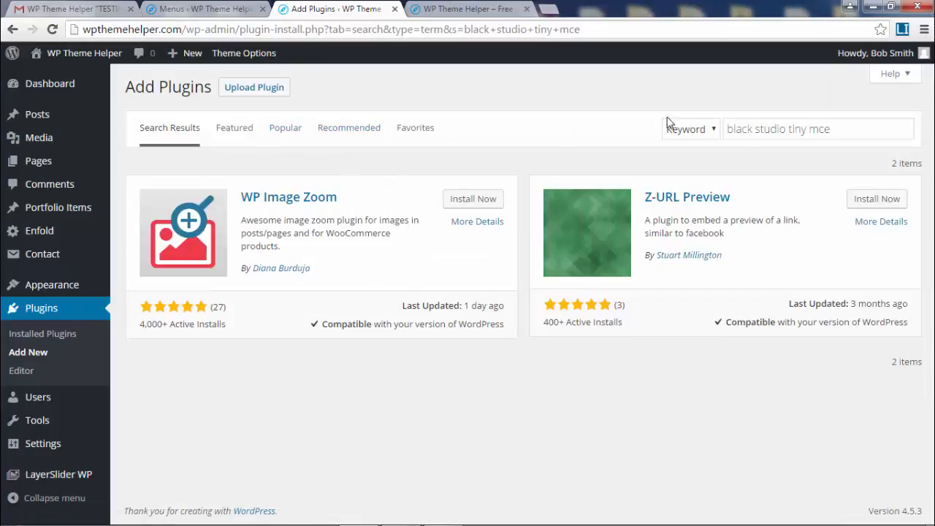
drag(791, 132, 687, 131)
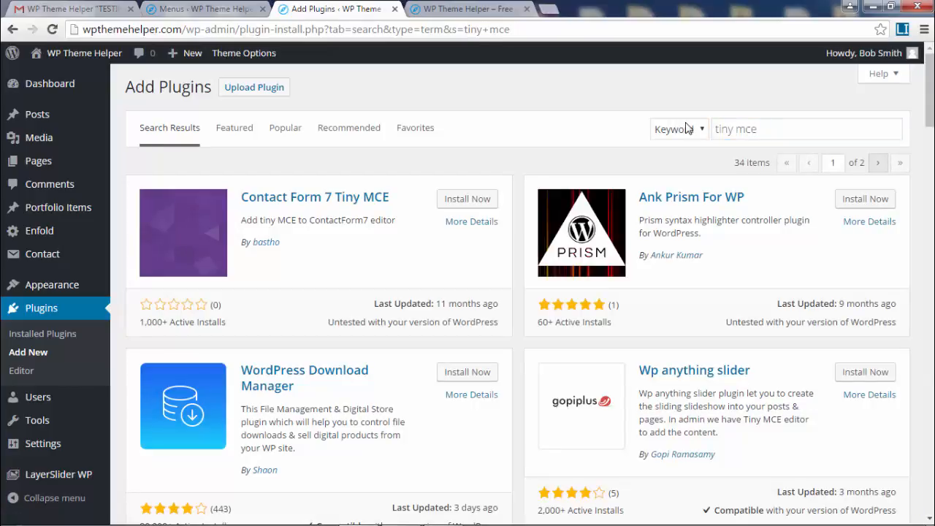
Search Google in a new tab for "tiny mce wp plugin" and open the Black Studio TinyMCE Widget page on WordPress.org
click(549, 9)
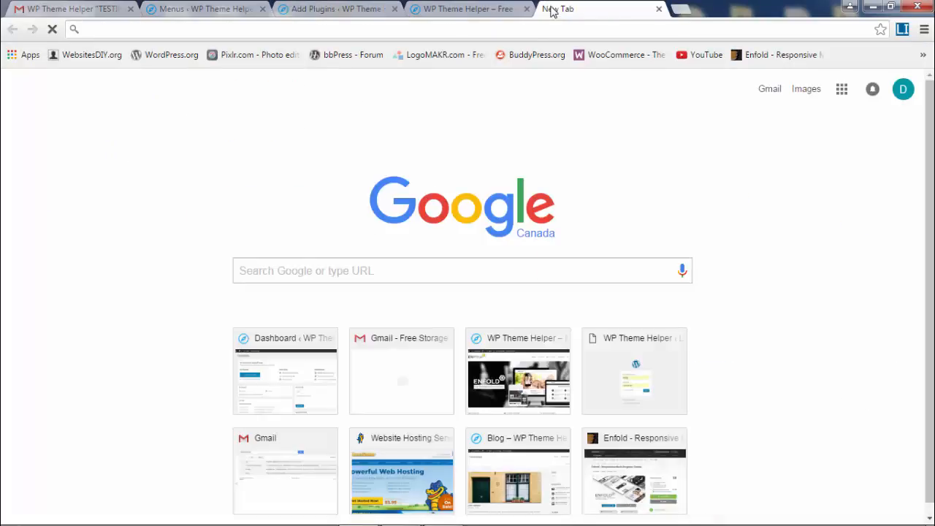
text(black)
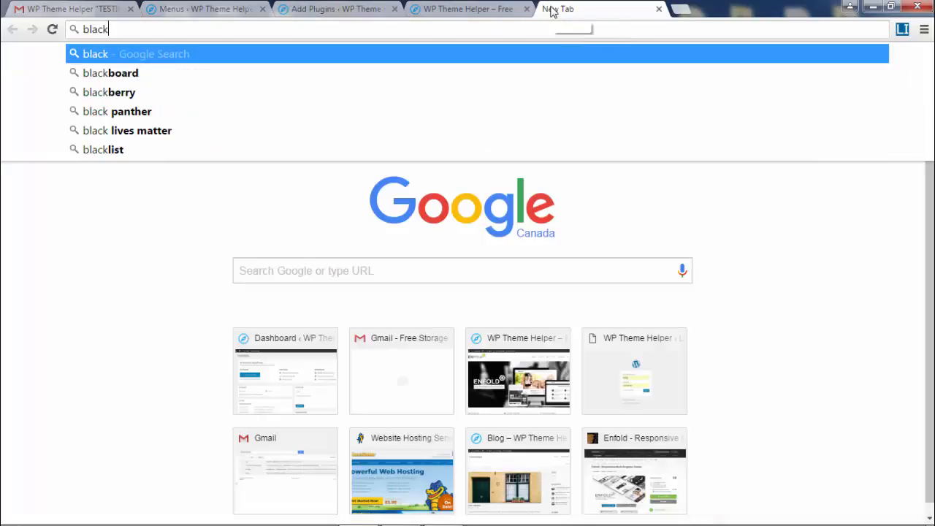
key(BackSpace)
key(BackSpace)
key(BackSpace)
key(BackSpace)
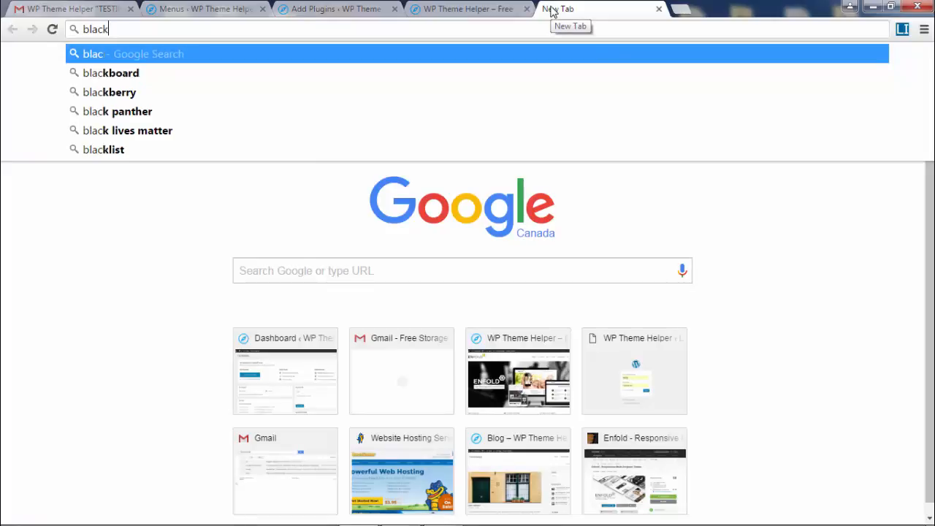
text(tiny mce p)
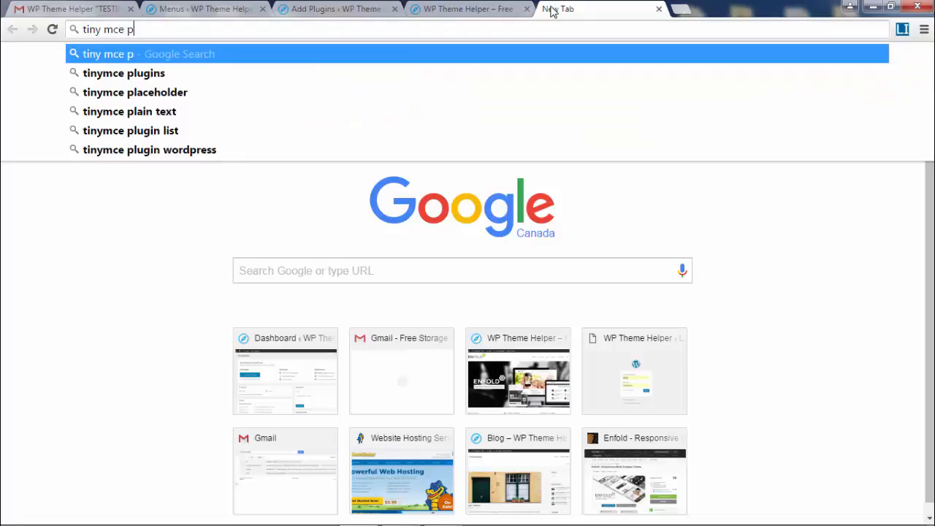
key(BackSpace)
text(wp plugin)
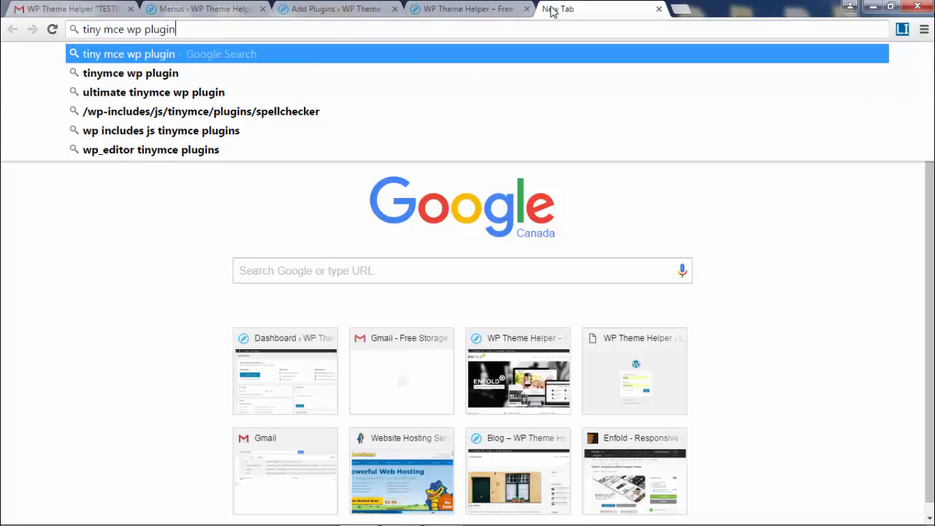
key(Return)
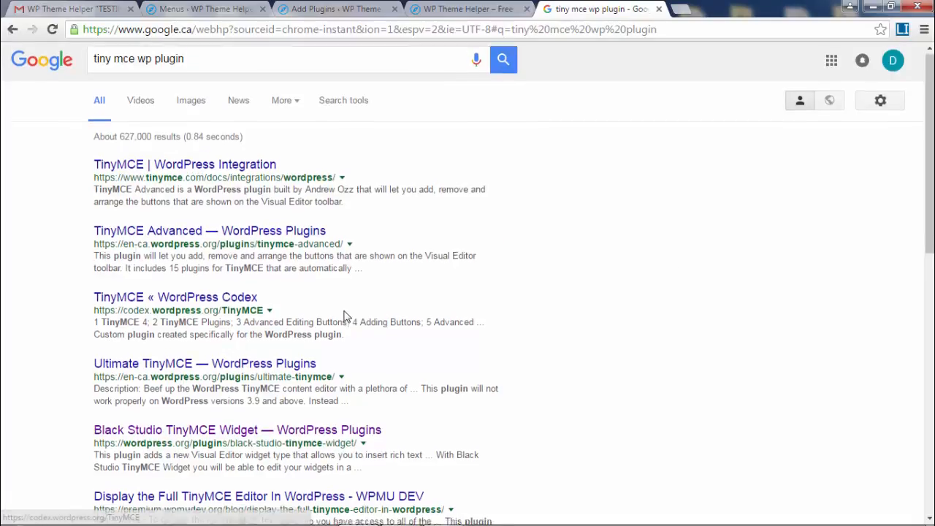
scroll(292, 351, down, 2)
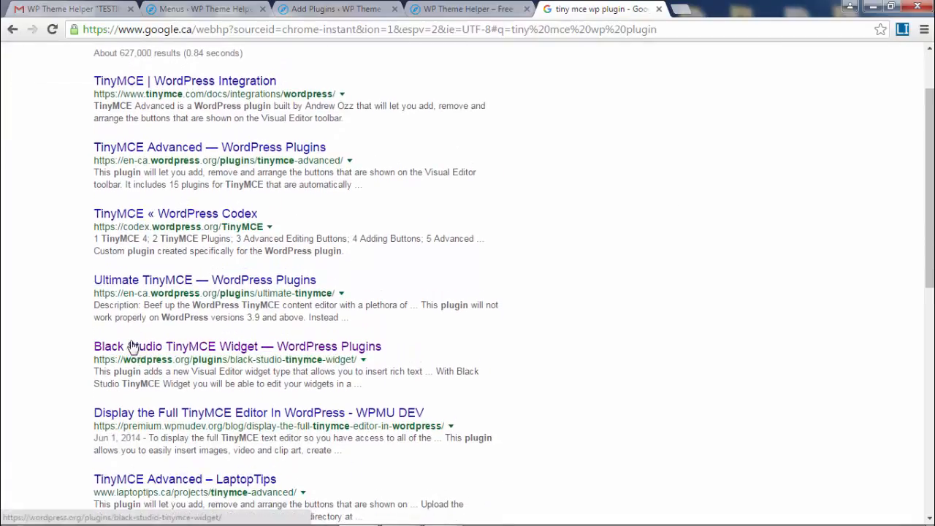
click(168, 348)
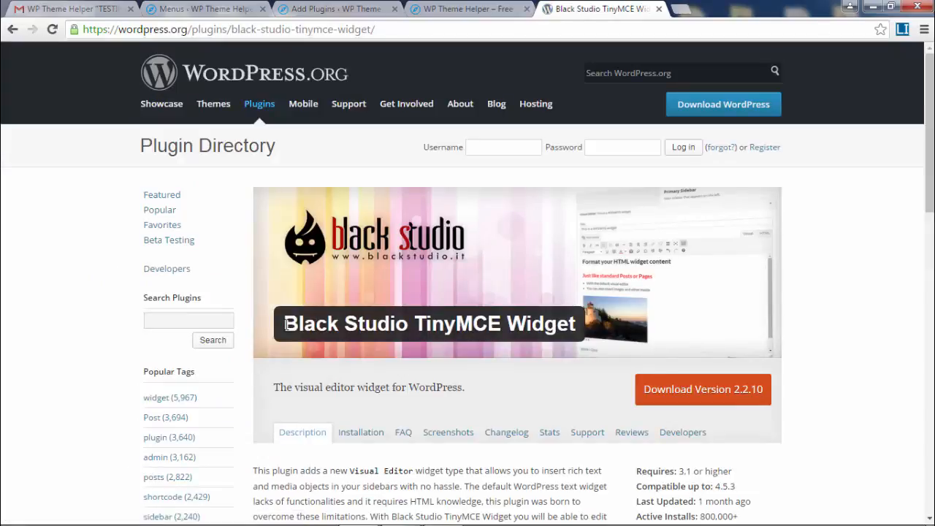
Copy "Black Studio TinyMCE" from the plugin page's title and return to the site's Add Plugins page
drag(285, 325, 501, 325)
click(479, 333)
drag(284, 325, 502, 326)
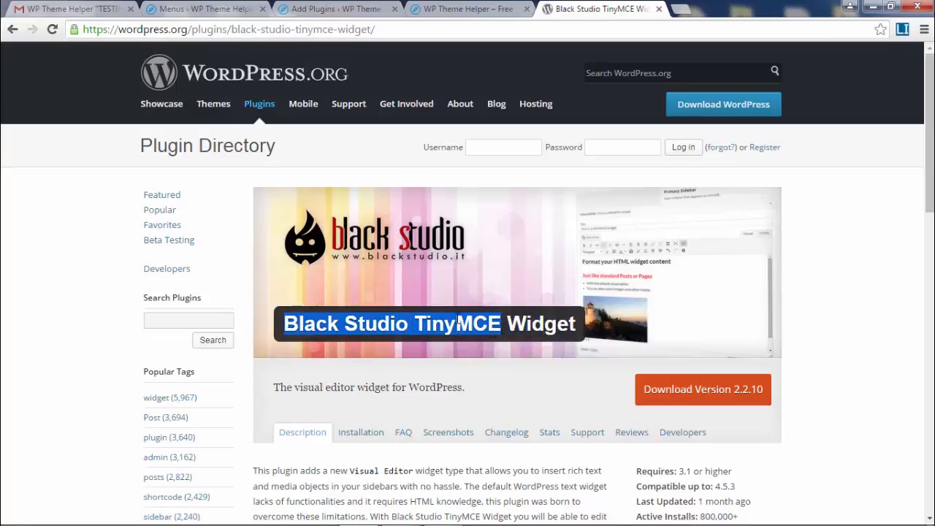
right_click(458, 322)
click(497, 333)
click(461, 14)
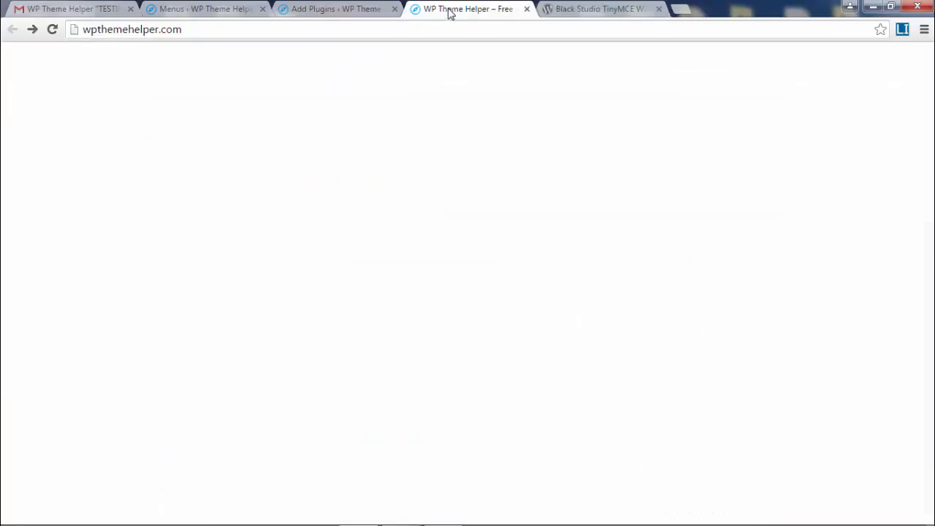
click(336, 9)
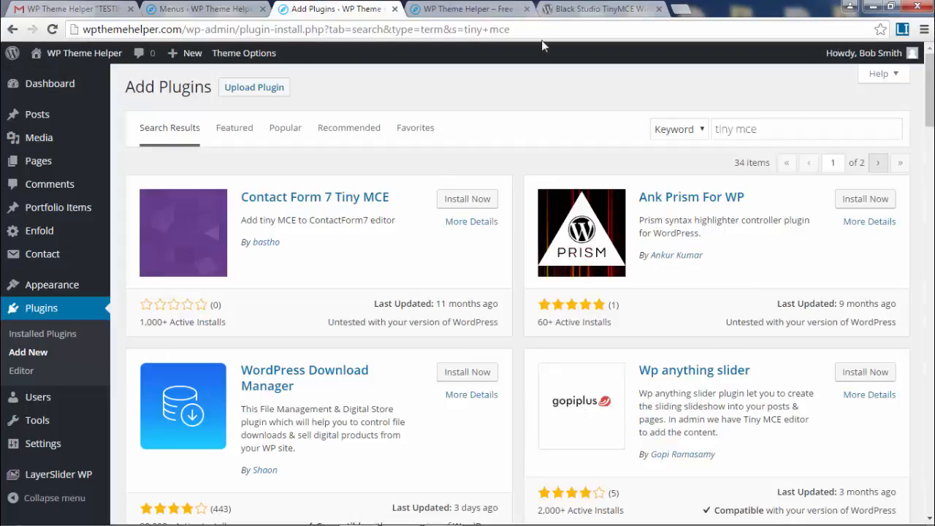
Find the Black Studio TinyMCE Widget plugin using the copied name, and install and activate it
triple_click(808, 127)
key(ctrl+v)
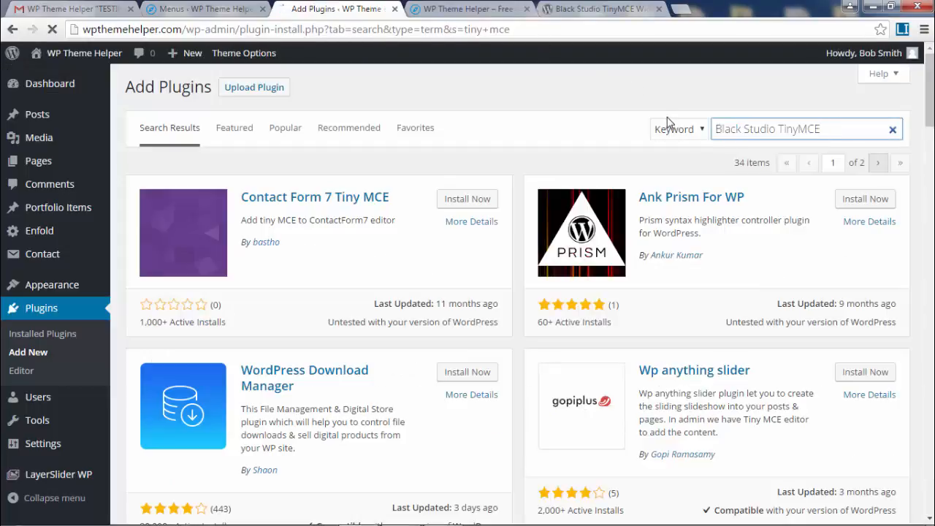
key(Return)
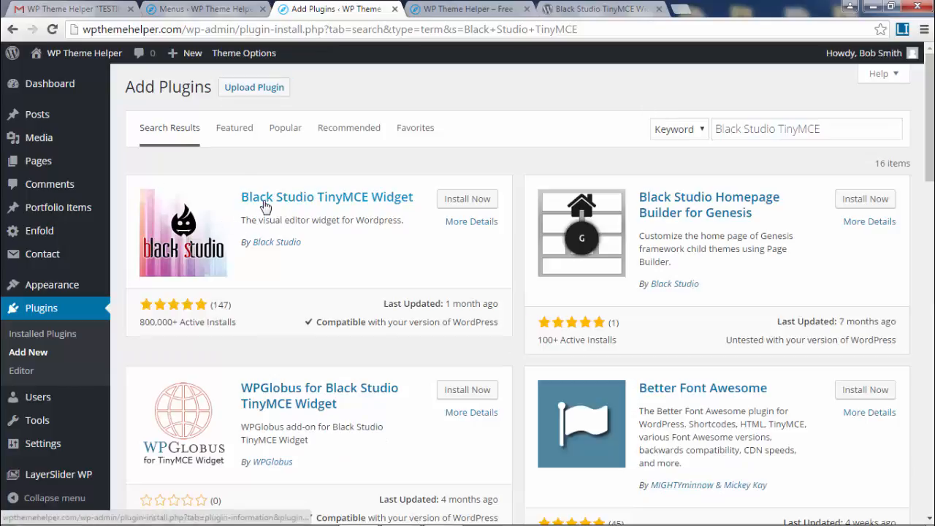
click(465, 201)
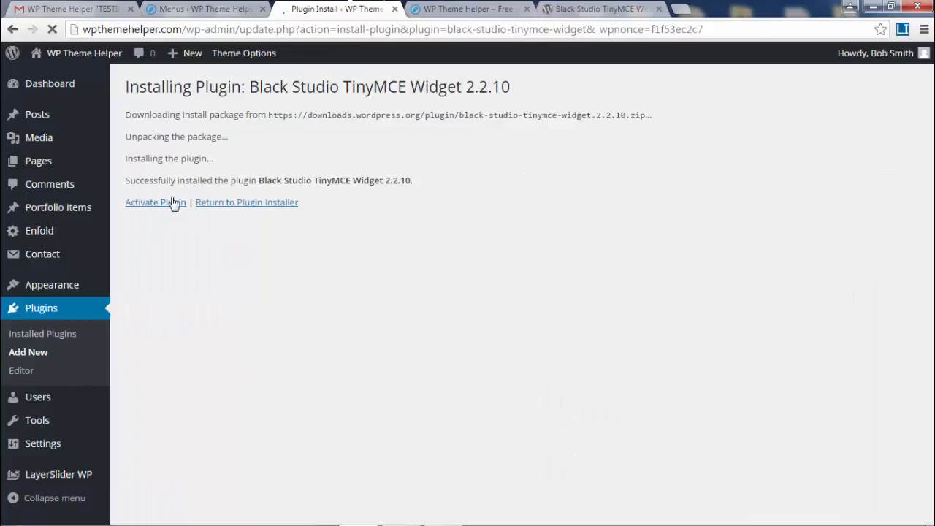
click(165, 203)
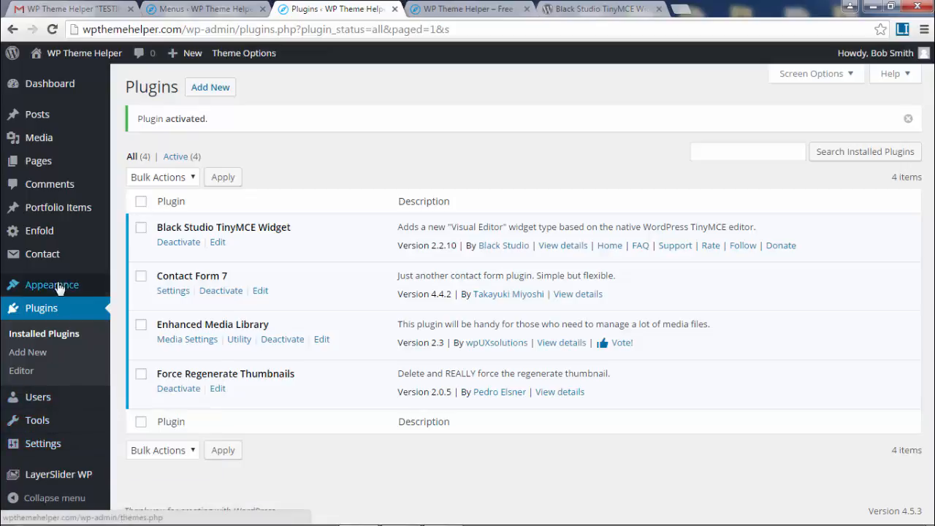
Go to the Widgets page and remove the existing widgets from Footer - column3
mouse_move(58, 287)
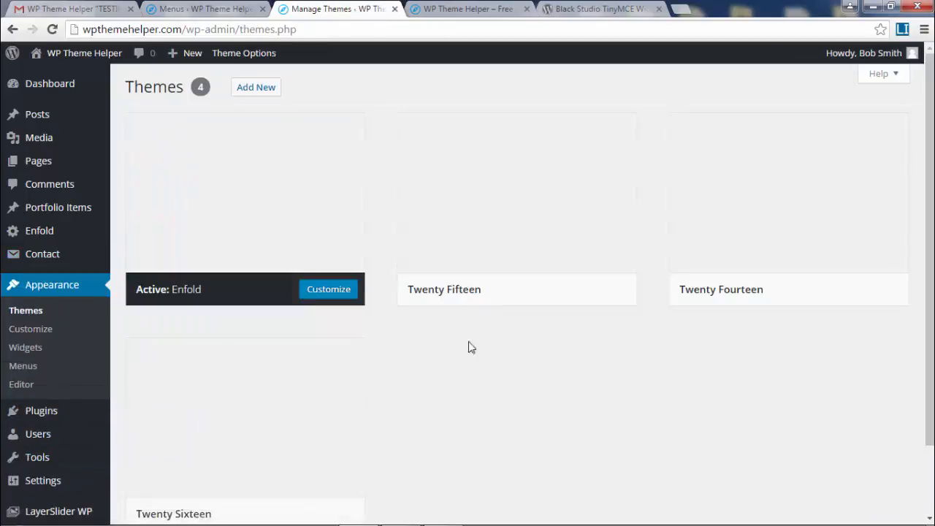
click(31, 347)
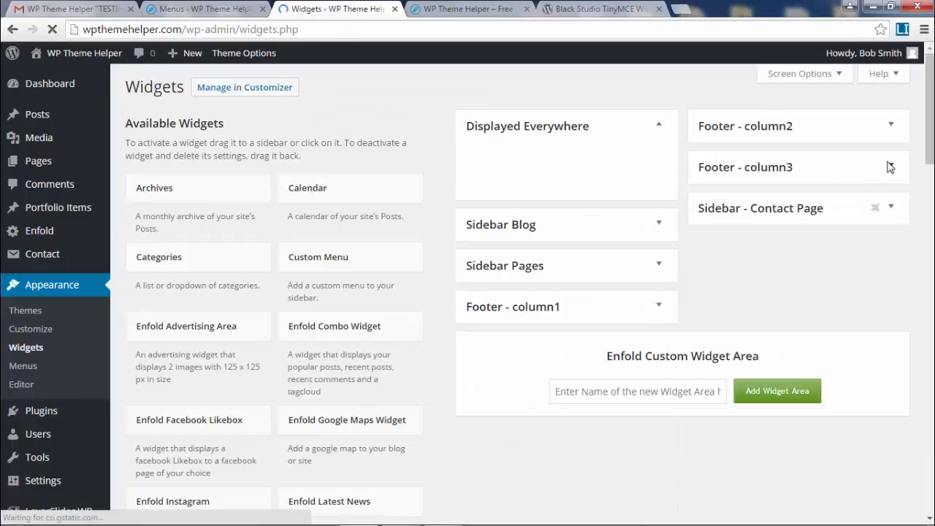
click(887, 168)
drag(846, 190, 394, 218)
drag(876, 201, 397, 294)
Add a plain Text widget to Footer - column3
scroll(397, 305, down, 6)
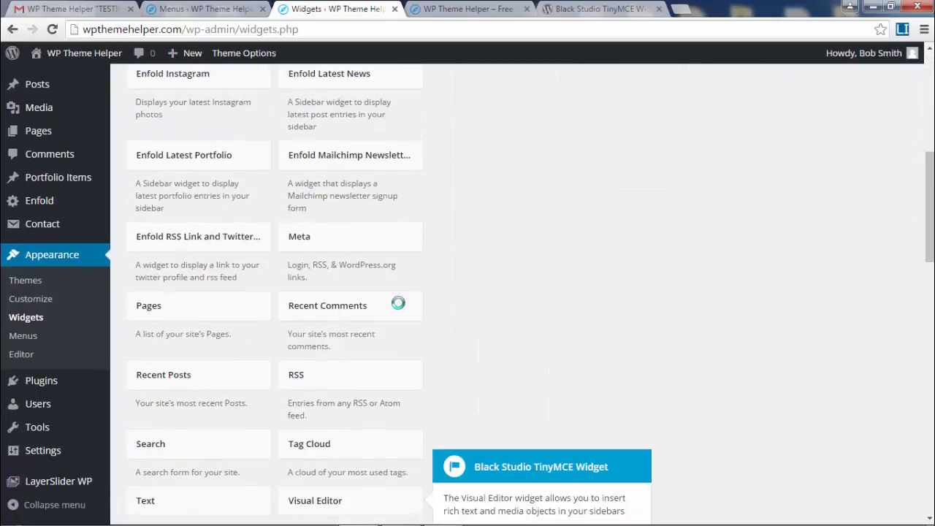
scroll(402, 309, down, 2)
click(222, 329)
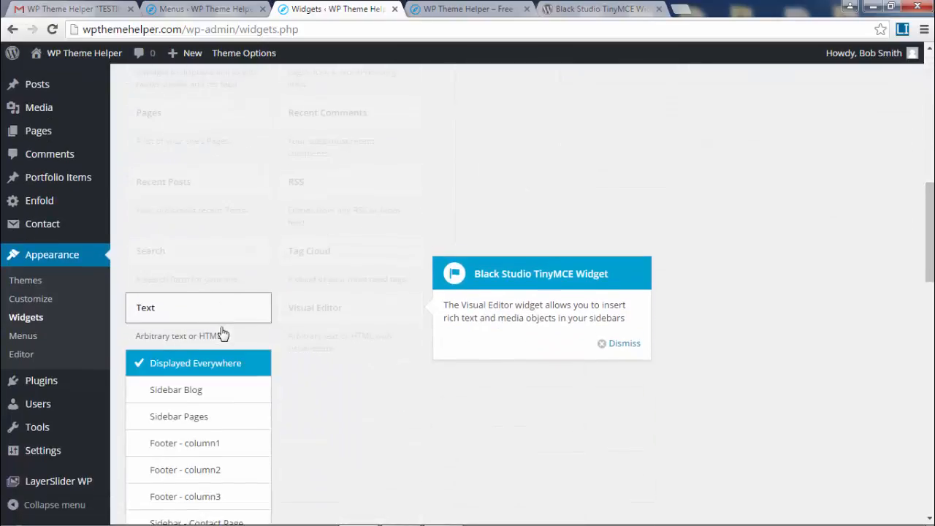
click(228, 400)
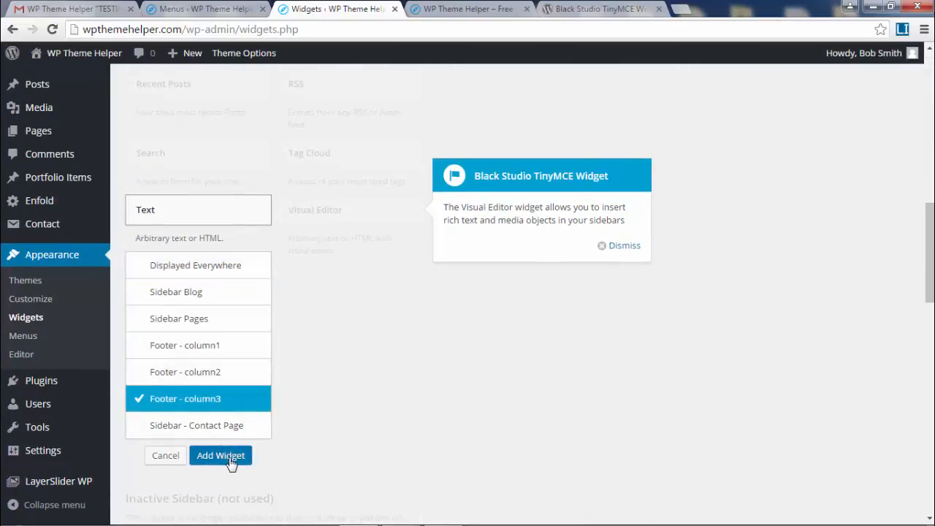
click(226, 455)
Try the Text widget with the filler title "fdsafasf" and content "dfdsfdsfa", and delete it from Footer - column3
click(720, 369)
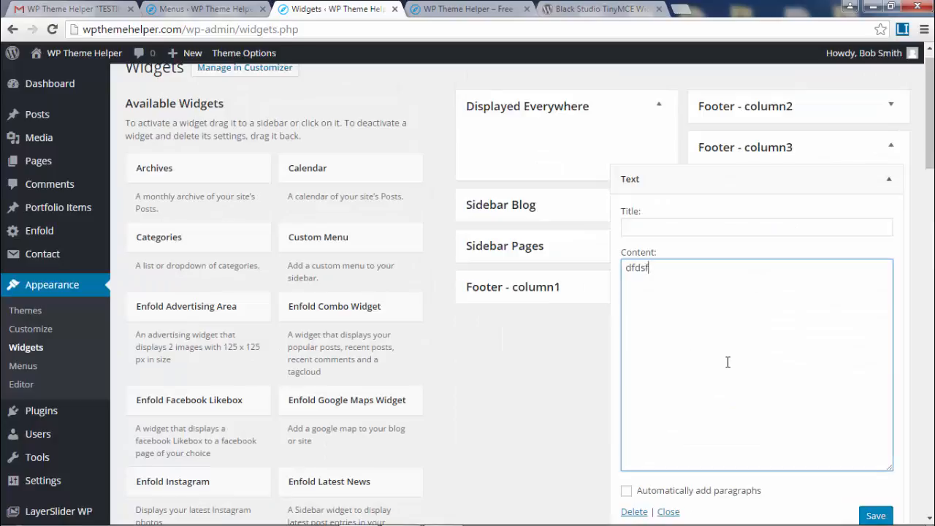
drag(708, 281, 694, 244)
click(666, 231)
text(fdsafasf)
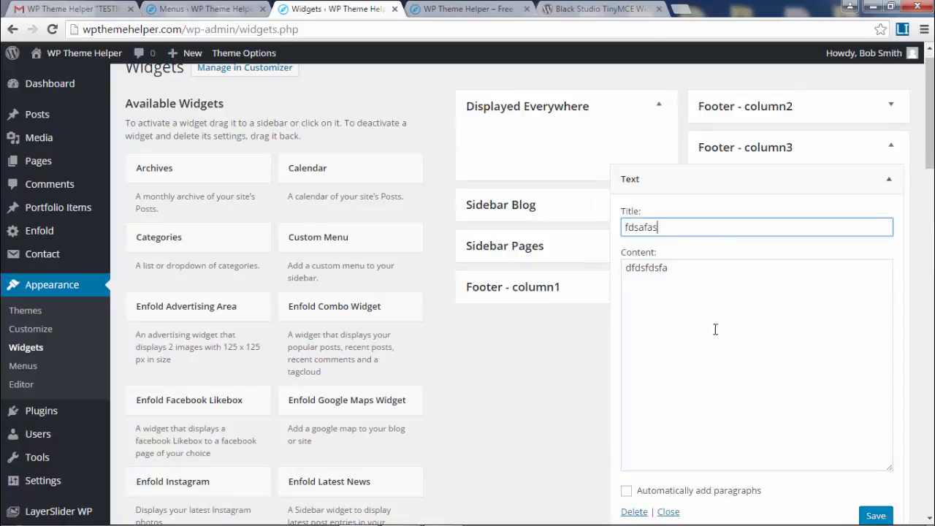
click(729, 337)
scroll(729, 337, down, 1)
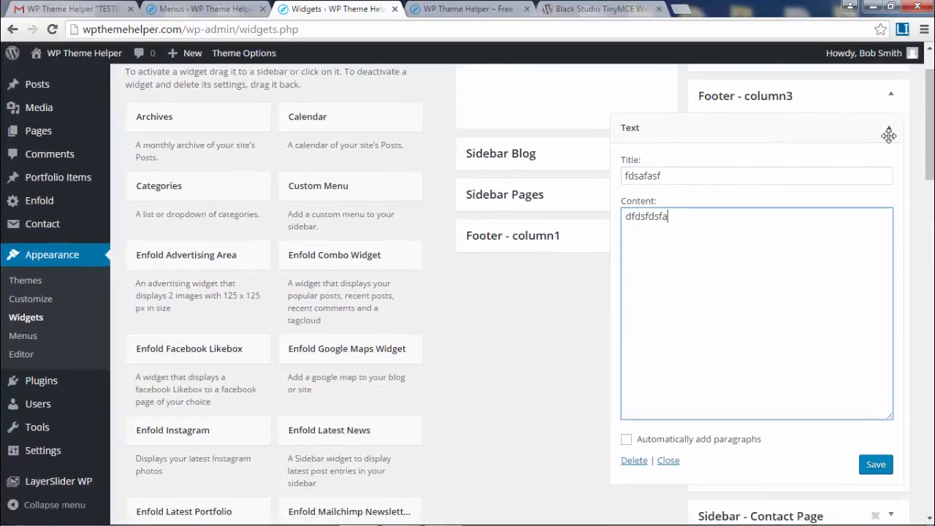
click(635, 461)
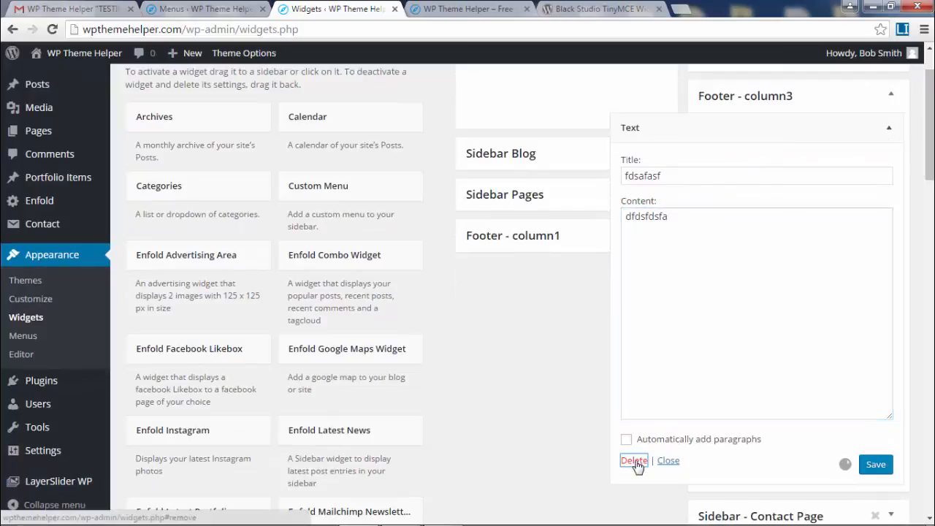
Dismiss the Black Studio TinyMCE Widget tip and add a Visual Editor widget to Footer - column3
scroll(541, 438, down, 2)
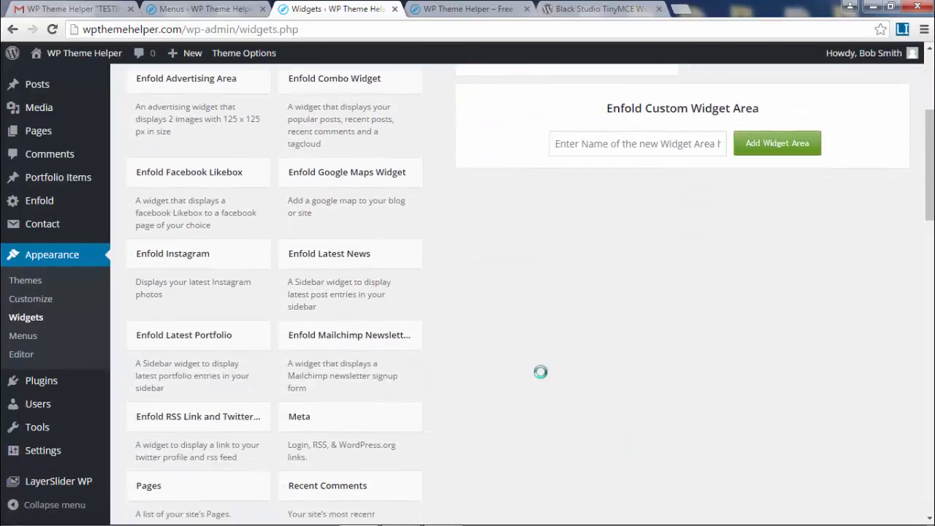
scroll(541, 372, down, 4)
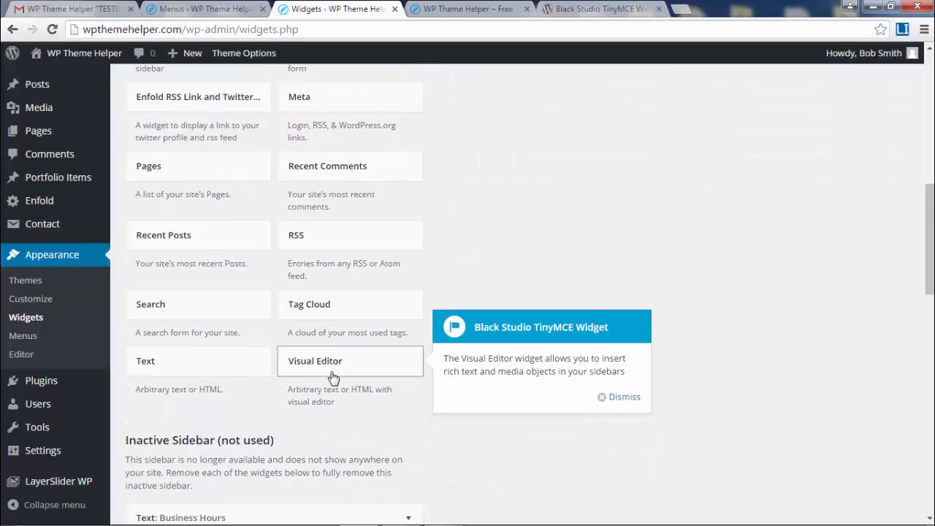
scroll(333, 378, down, 1)
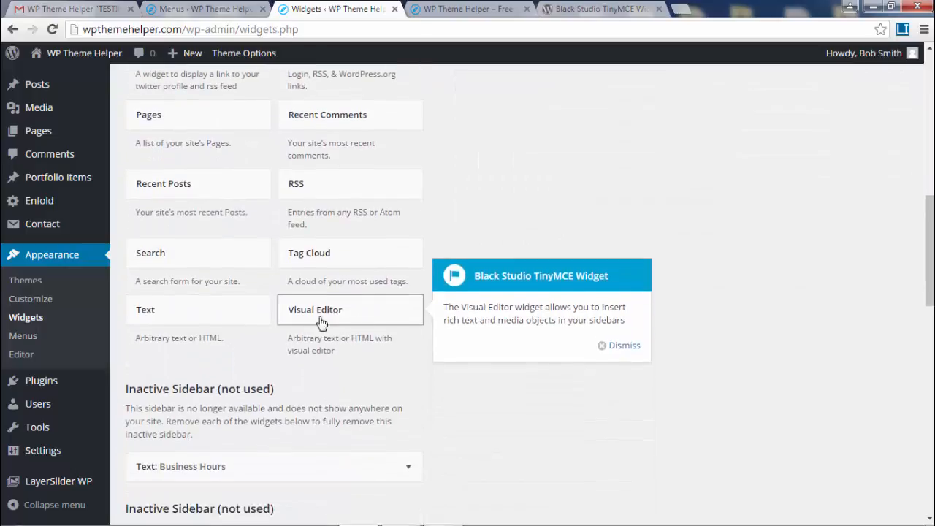
click(625, 347)
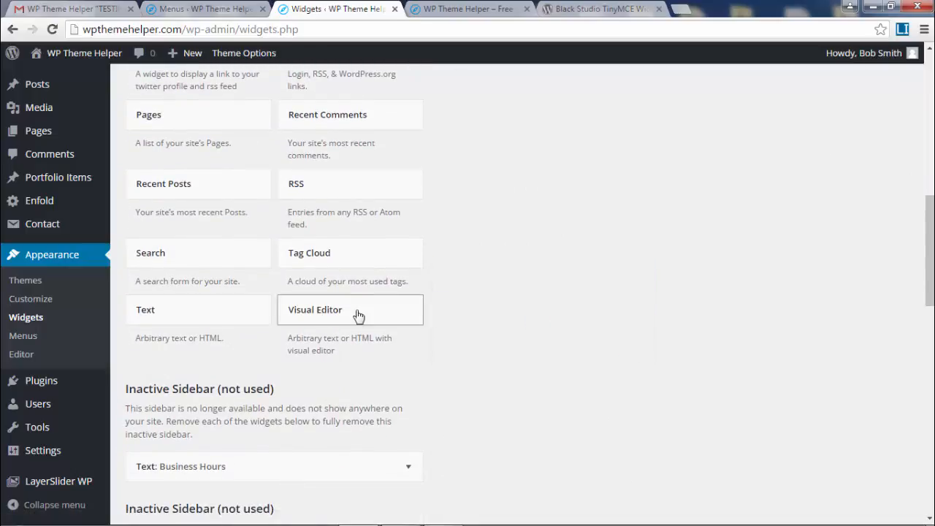
click(358, 315)
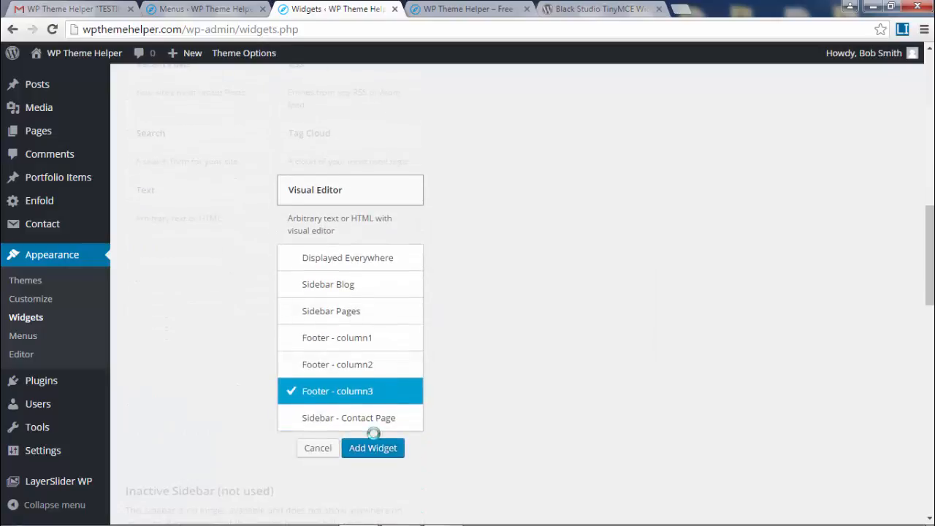
click(373, 448)
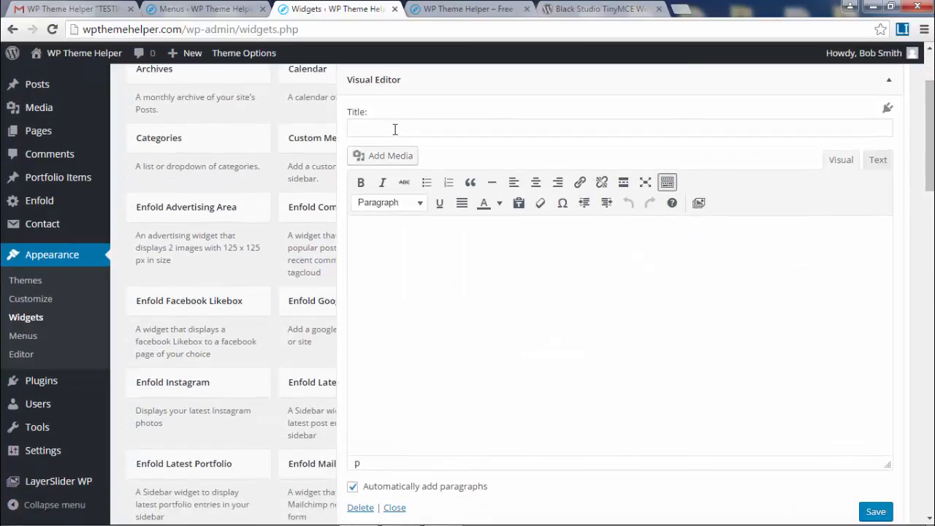
Title the Visual Editor widget "Some Text"
click(395, 130)
click(580, 289)
click(384, 126)
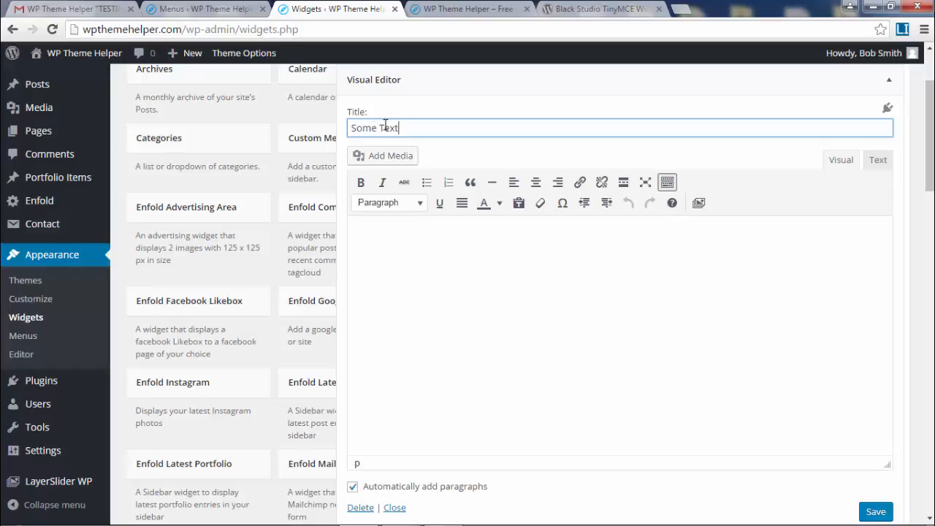
click(446, 286)
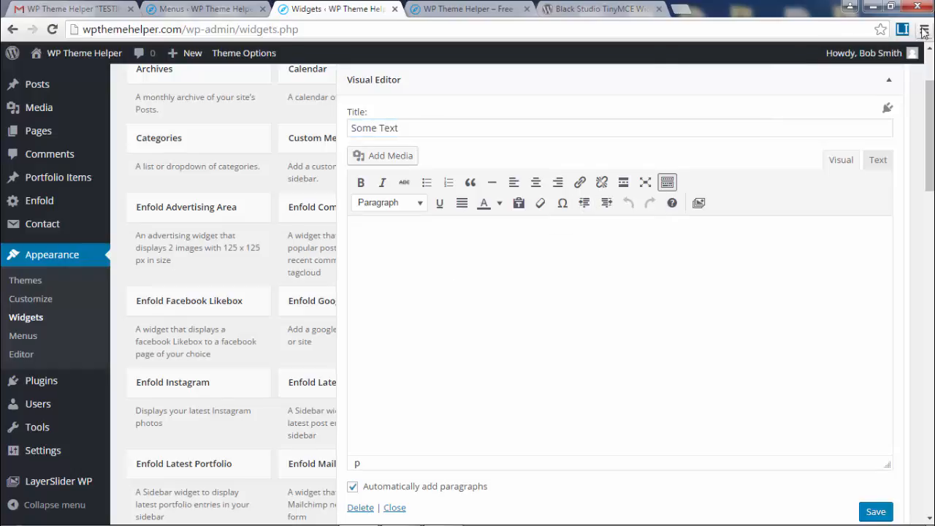
Fill the widget's body with one generated lorem ipsum paragraph and delete everything after "posuere blandit."
click(903, 31)
right_click(619, 148)
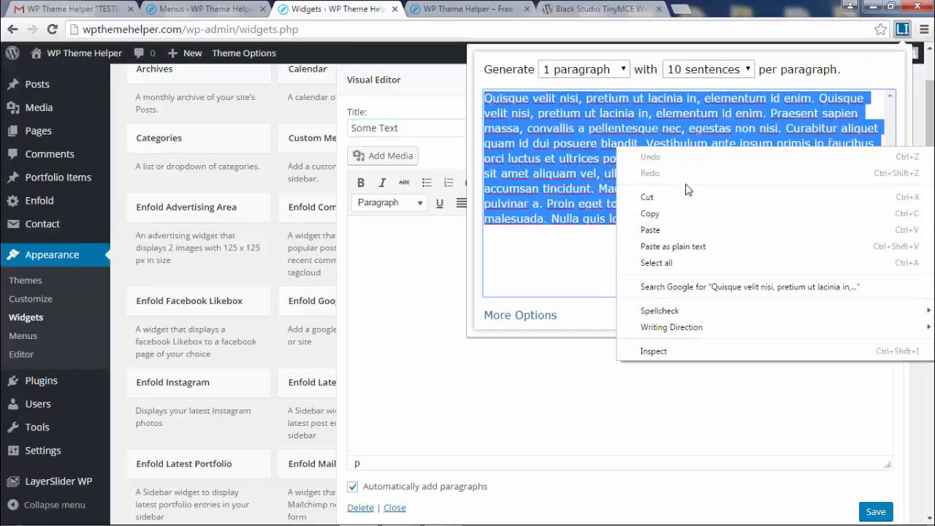
click(678, 219)
click(419, 256)
right_click(460, 271)
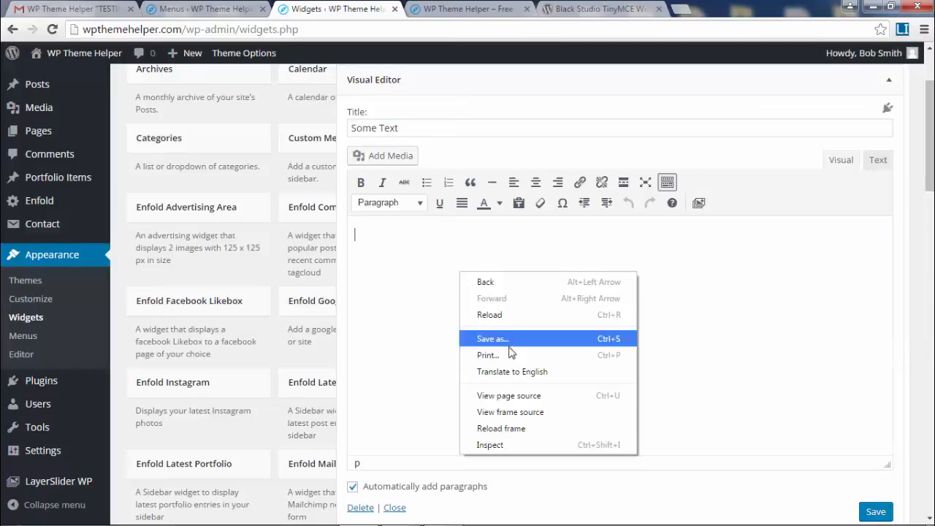
right_click(410, 261)
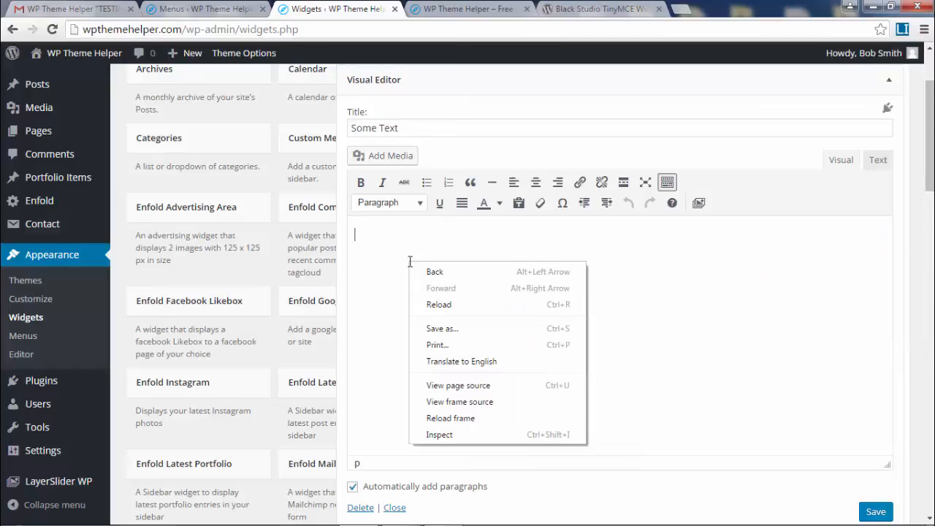
click(468, 247)
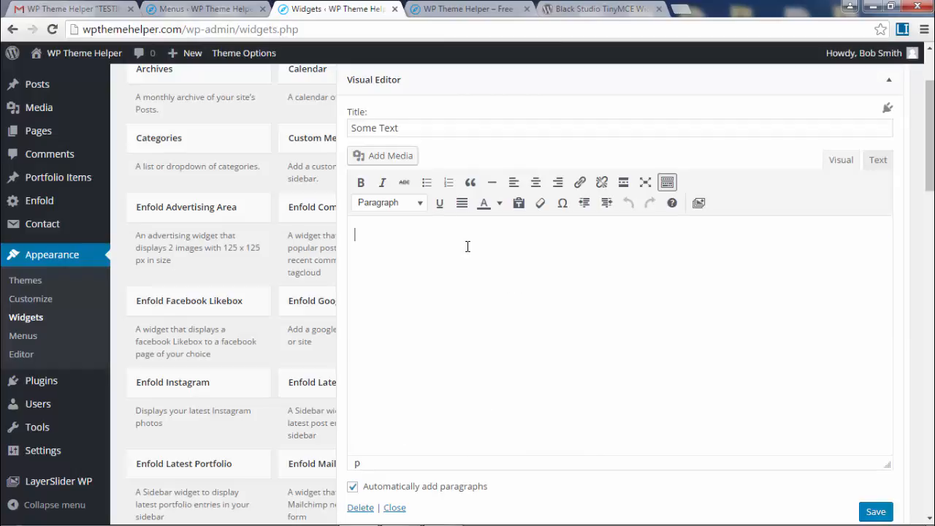
key(ctrl+v)
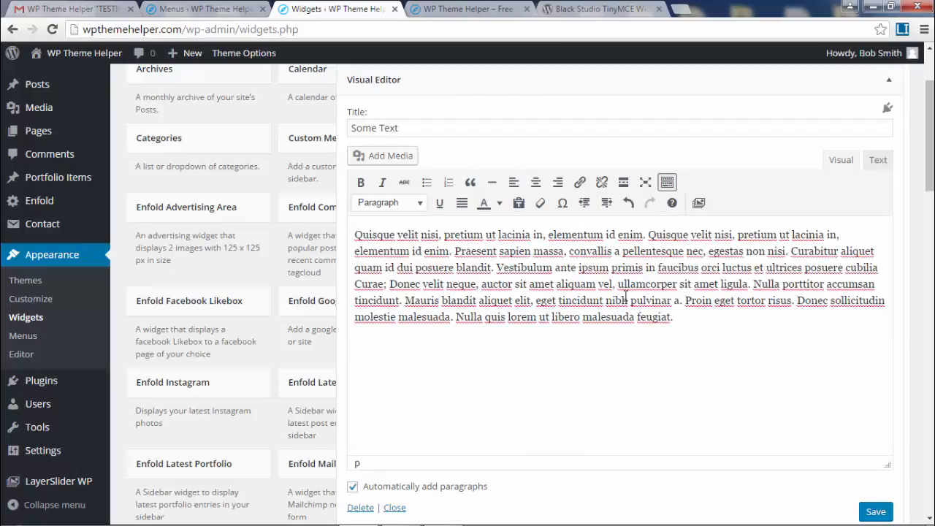
drag(648, 312, 496, 267)
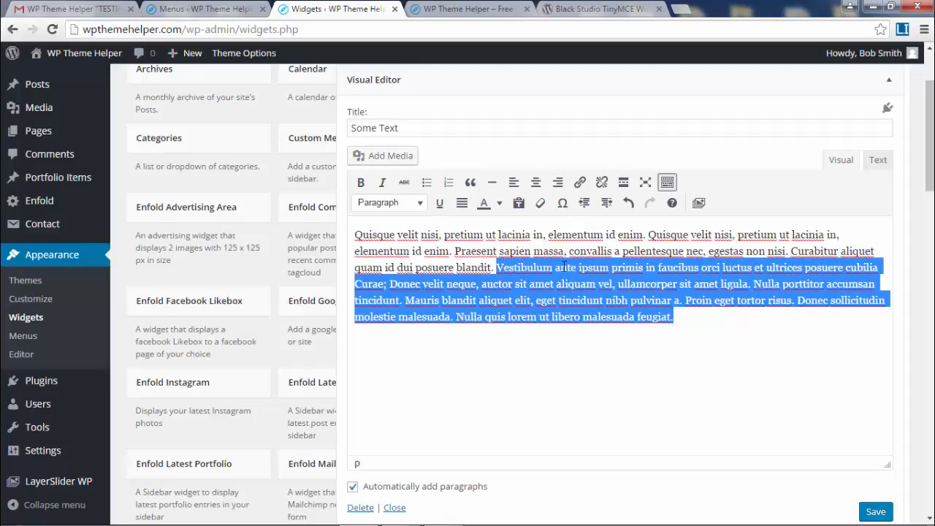
key(BackSpace)
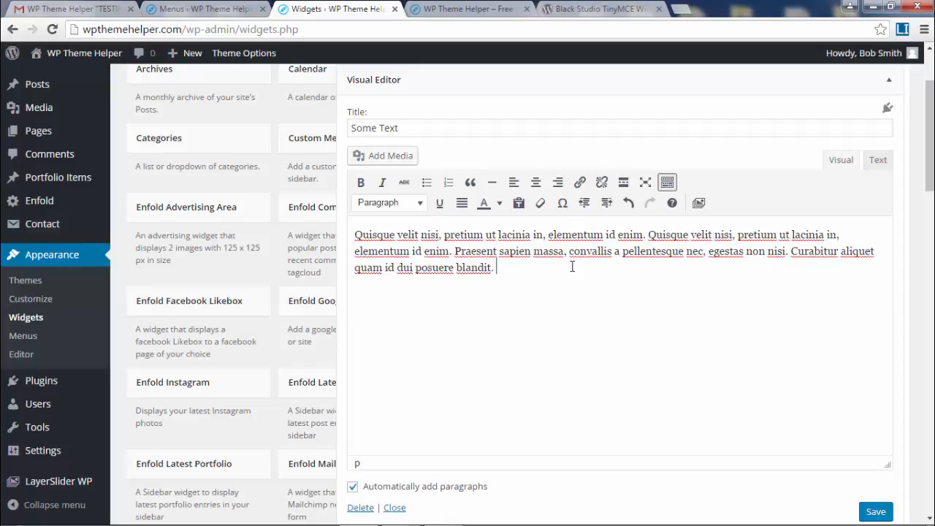
Insert the underwater polar bear image from the media library before the text at size Thumbnail – 80 × 80
click(356, 235)
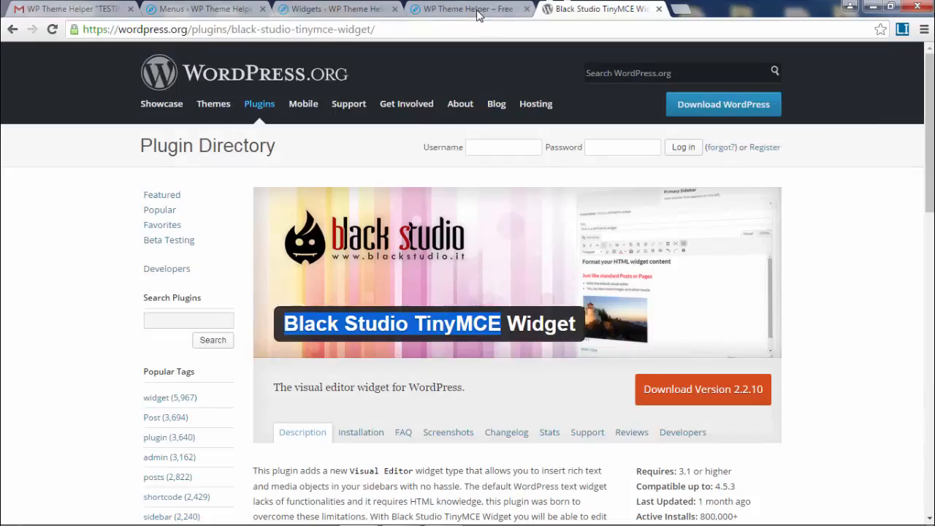
click(478, 15)
click(341, 9)
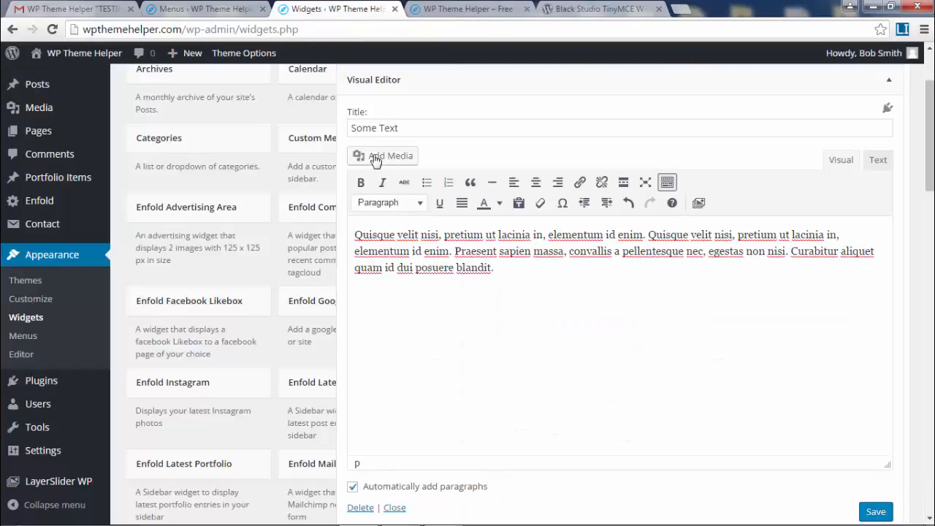
click(375, 157)
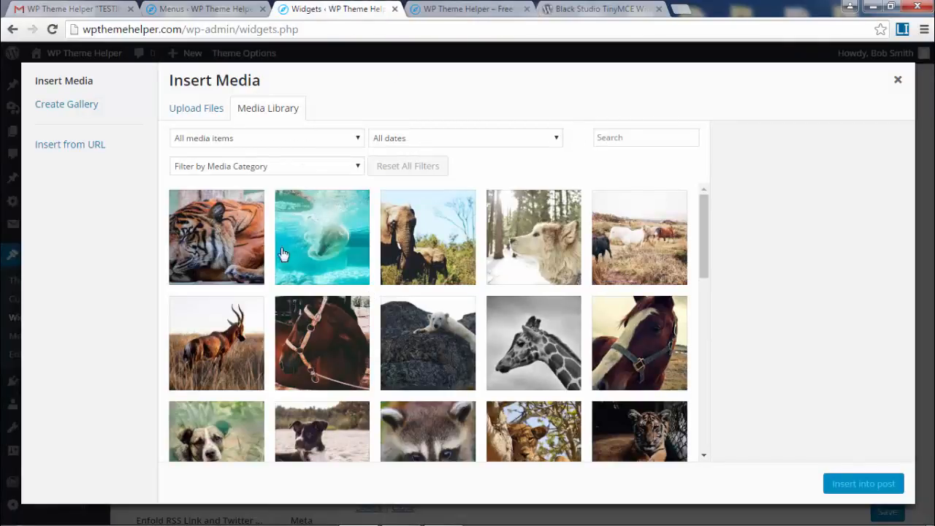
click(284, 254)
scroll(873, 365, down, 4)
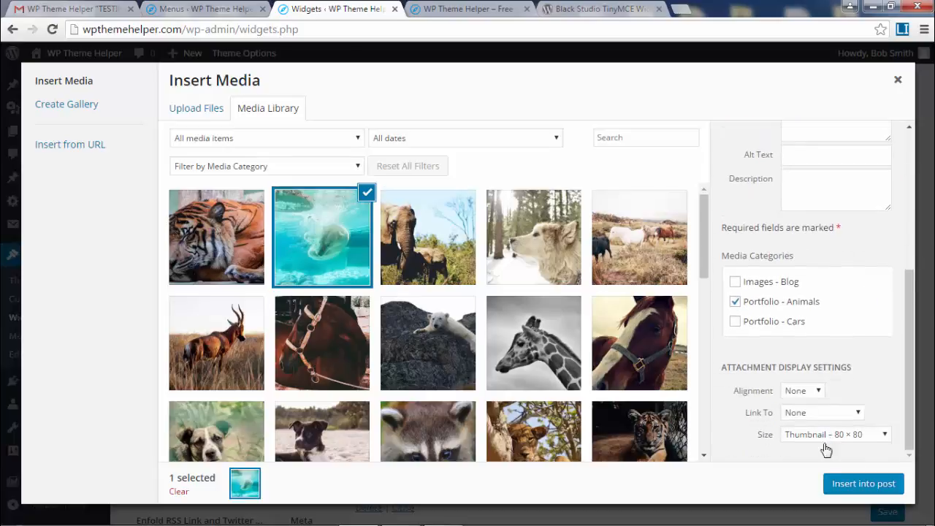
click(818, 436)
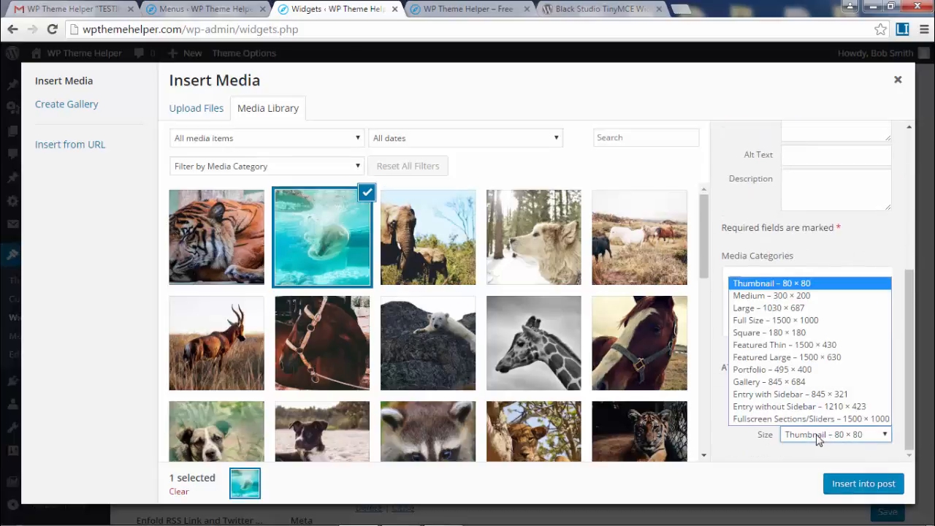
click(838, 289)
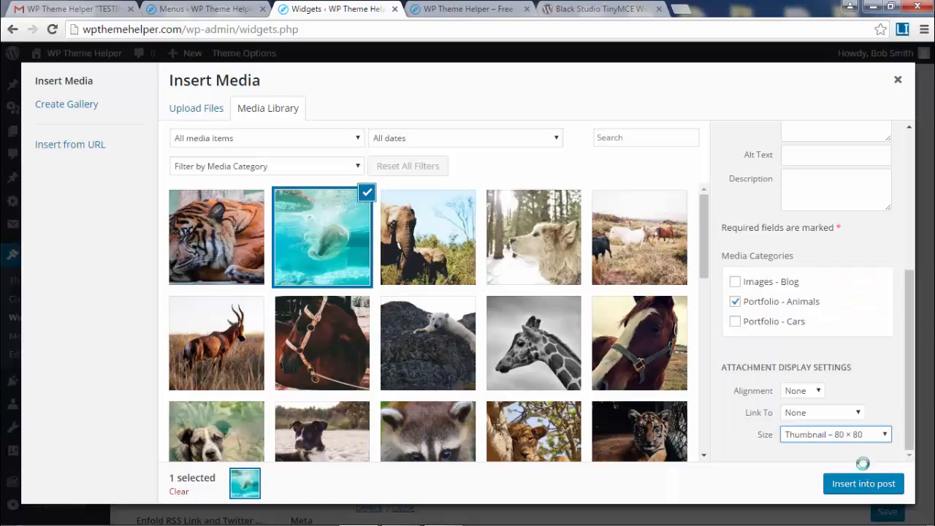
click(842, 486)
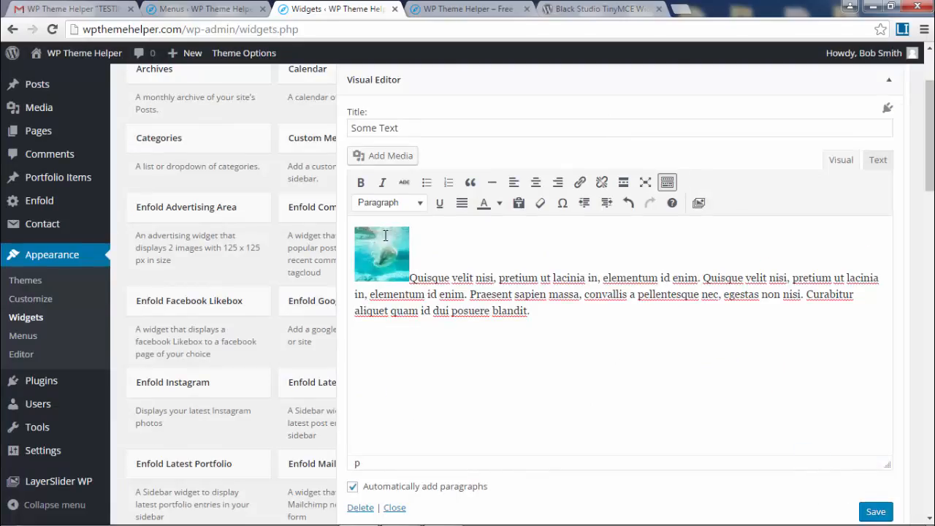
Align the polar bear image left of the text and append the sentence "Click here to read more." to the paragraph
drag(557, 322, 411, 279)
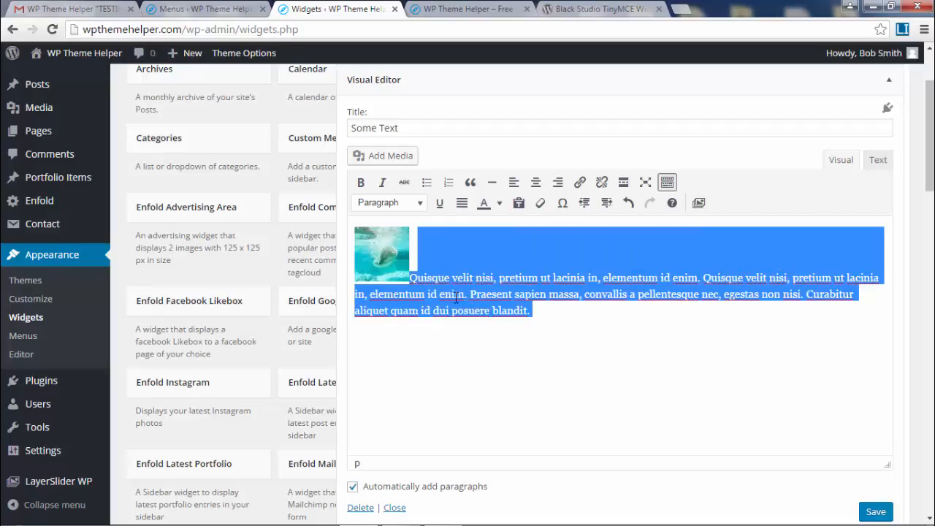
click(622, 333)
drag(538, 308, 414, 274)
click(640, 371)
click(385, 251)
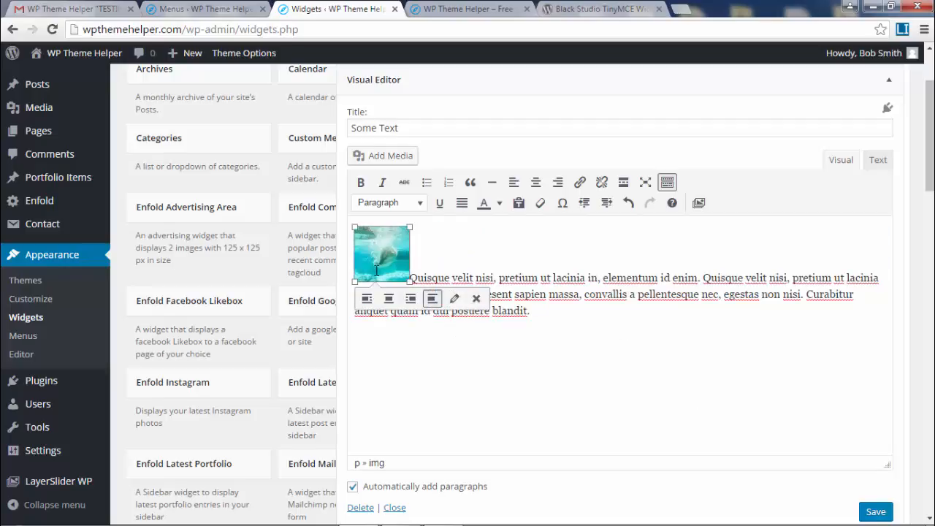
click(366, 299)
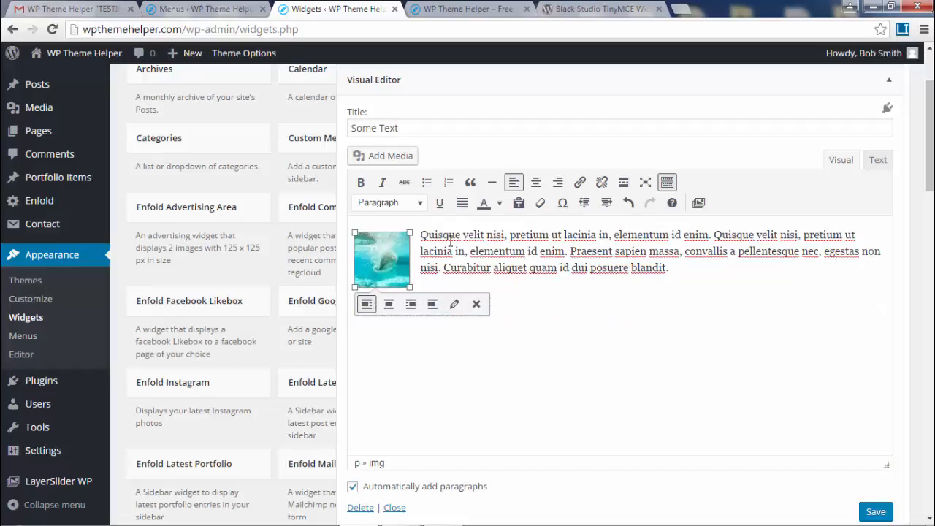
click(690, 315)
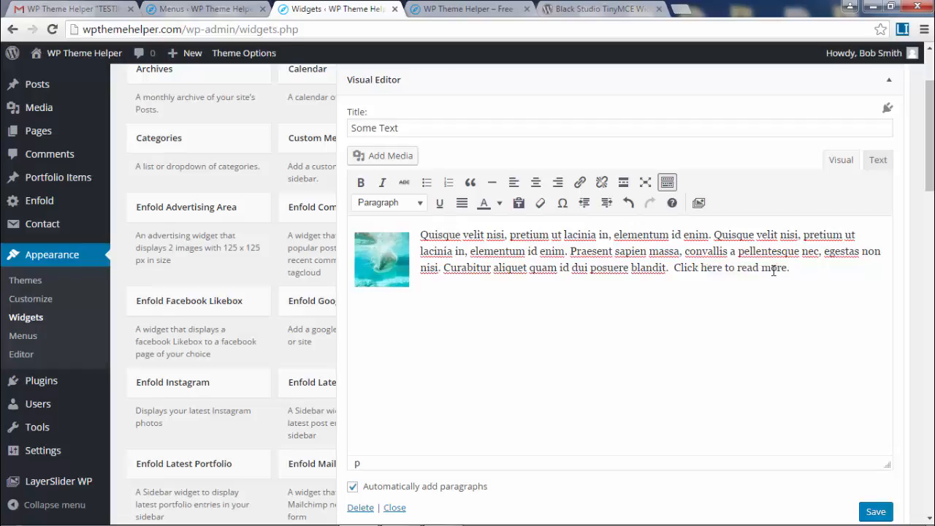
Try to link "Click here to read more." to the About page chosen from the site's existing content
drag(790, 268, 676, 270)
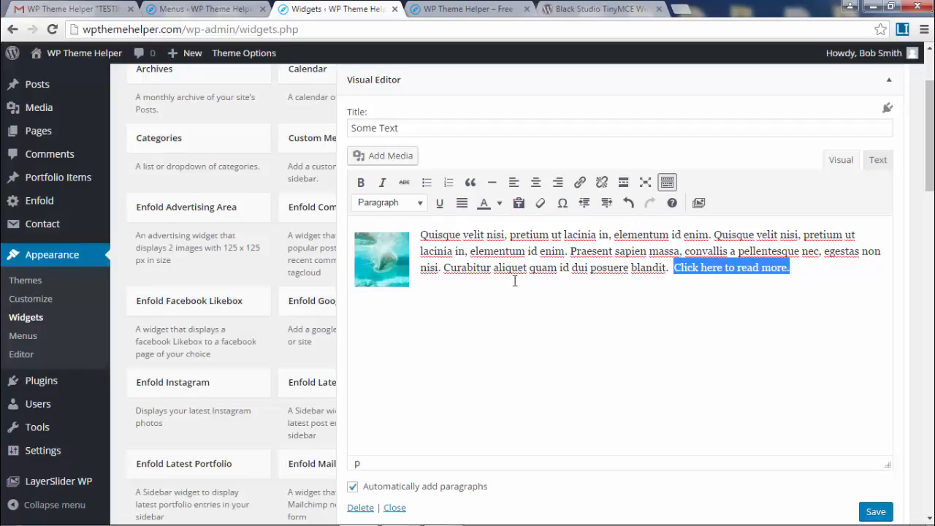
click(580, 183)
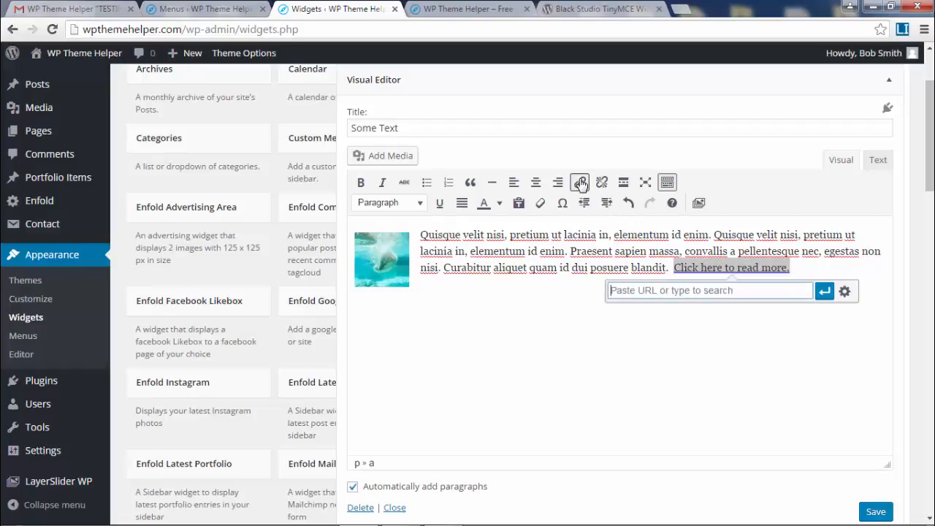
click(825, 294)
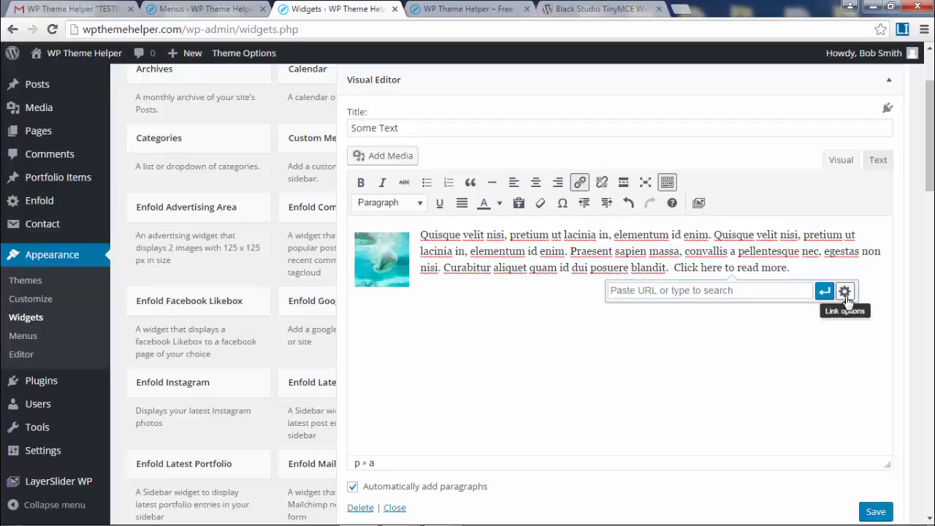
click(844, 292)
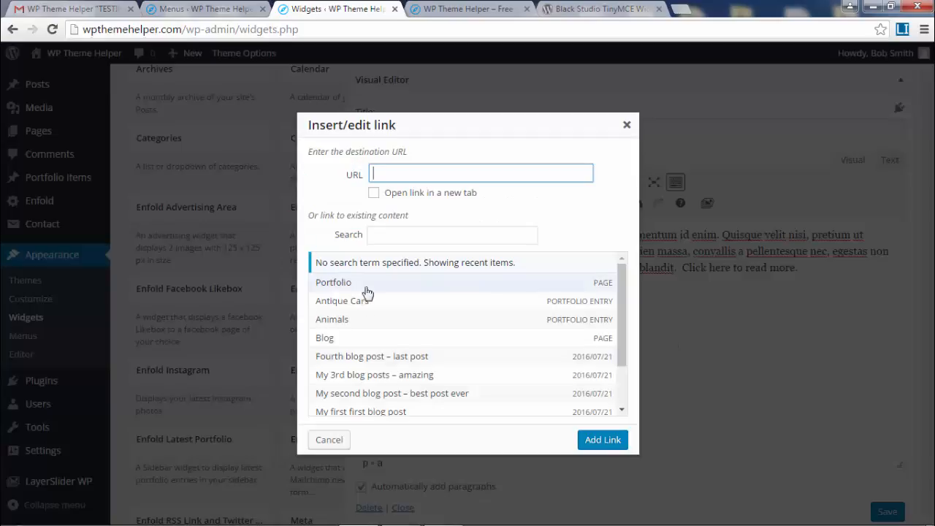
scroll(383, 350, down, 2)
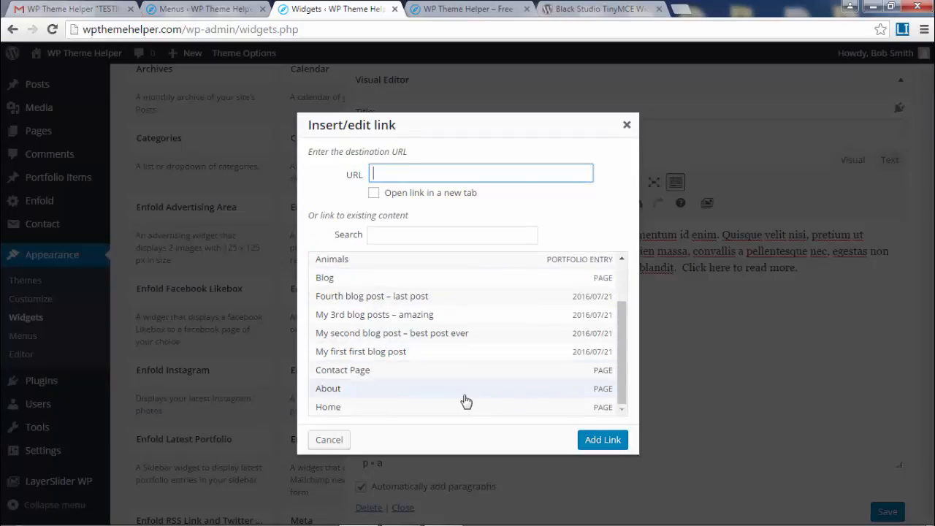
scroll(467, 399, up, 3)
scroll(487, 340, down, 3)
scroll(453, 347, up, 3)
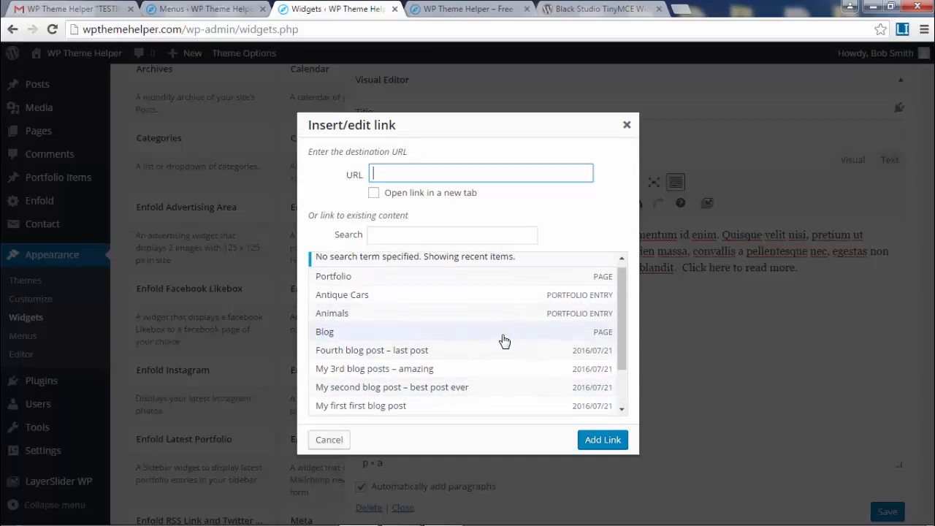
scroll(460, 346, down, 2)
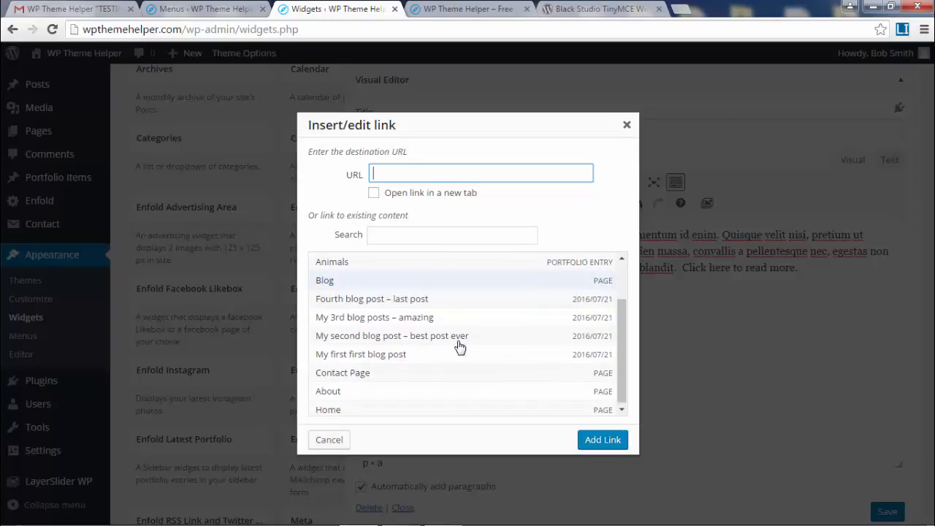
click(412, 394)
click(594, 443)
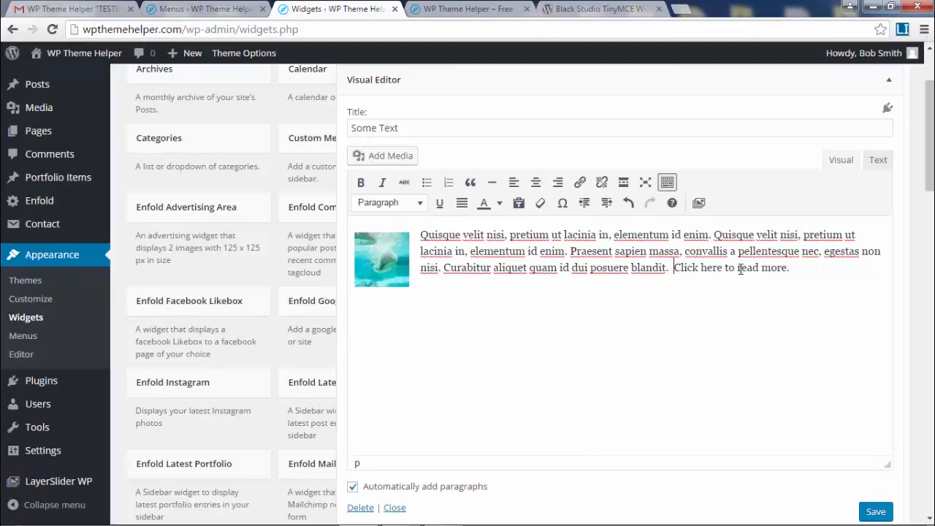
drag(673, 268, 798, 270)
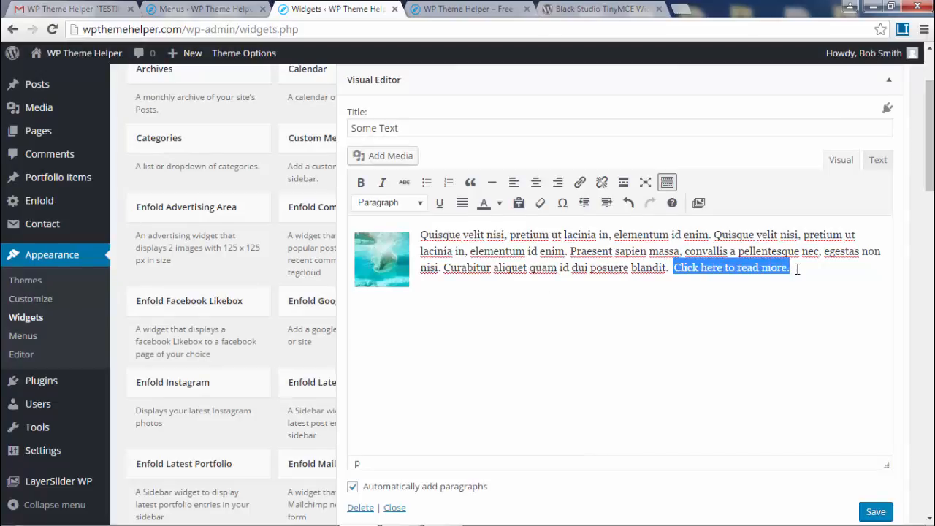
click(579, 182)
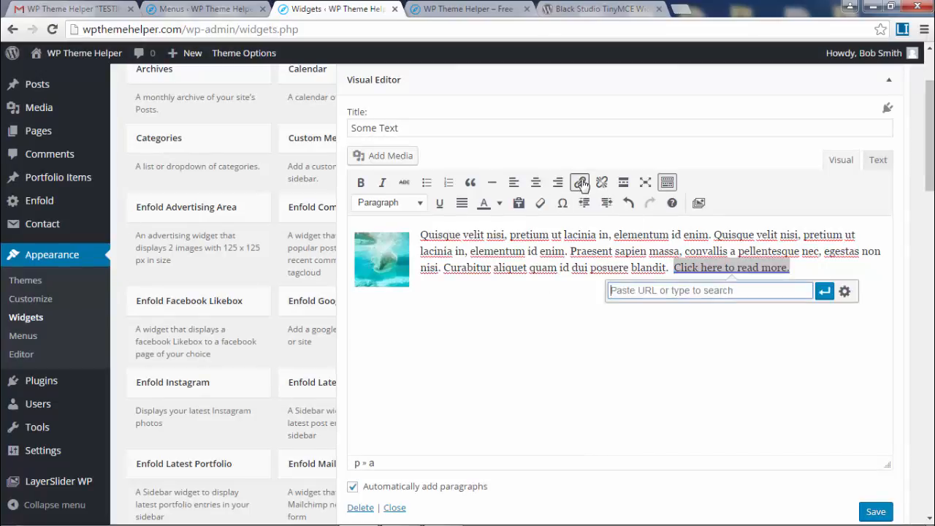
click(844, 292)
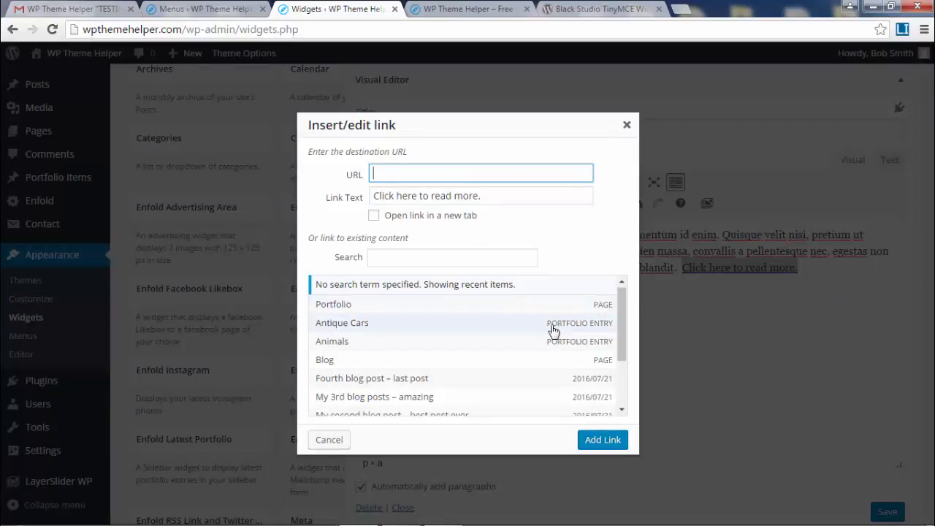
scroll(533, 345, down, 3)
click(532, 396)
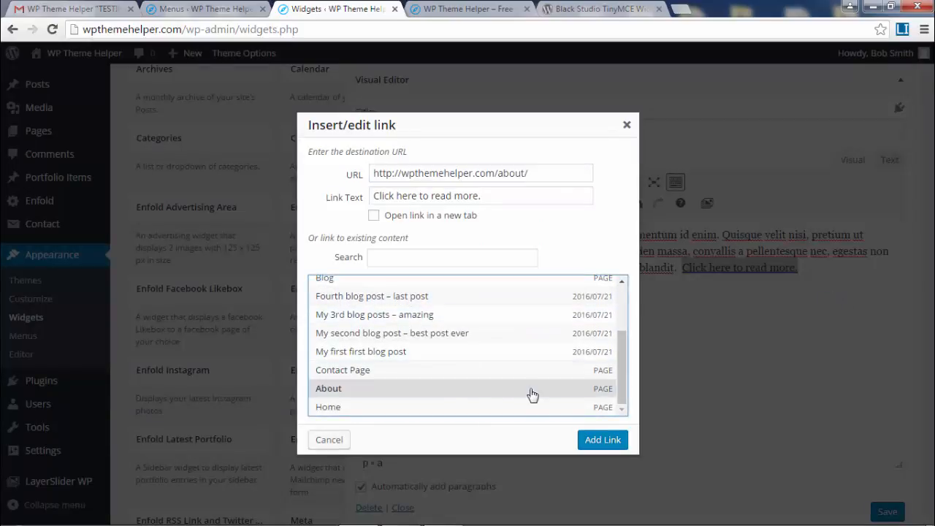
click(609, 442)
click(758, 267)
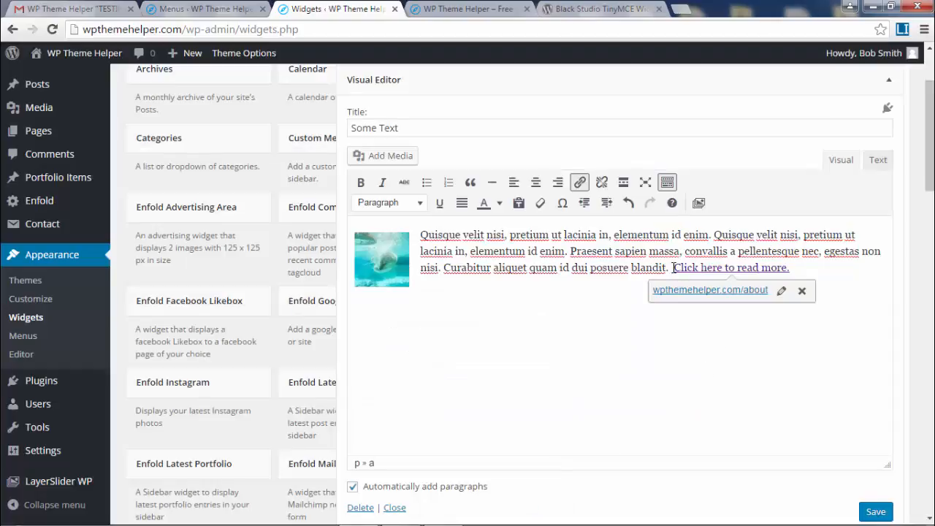
Save the Visual Editor widget and collapse it
drag(673, 268, 799, 265)
click(773, 349)
click(876, 513)
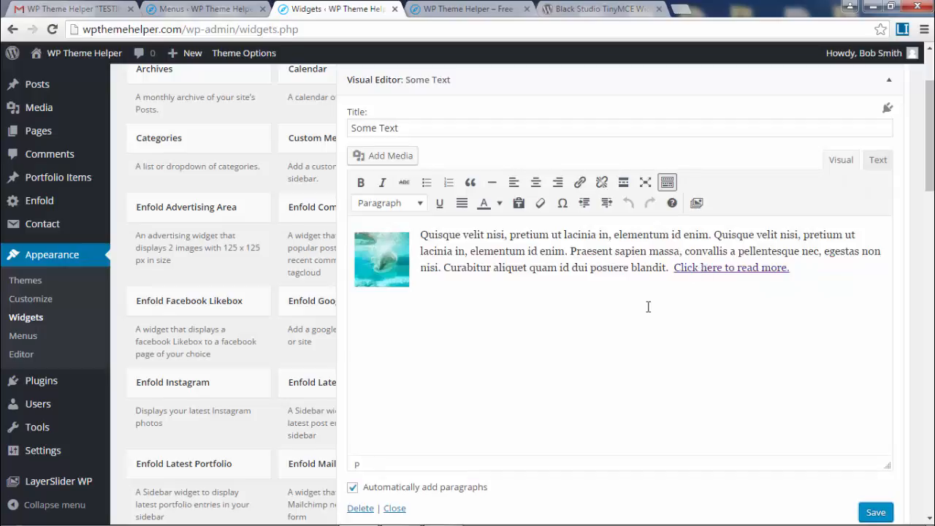
click(620, 79)
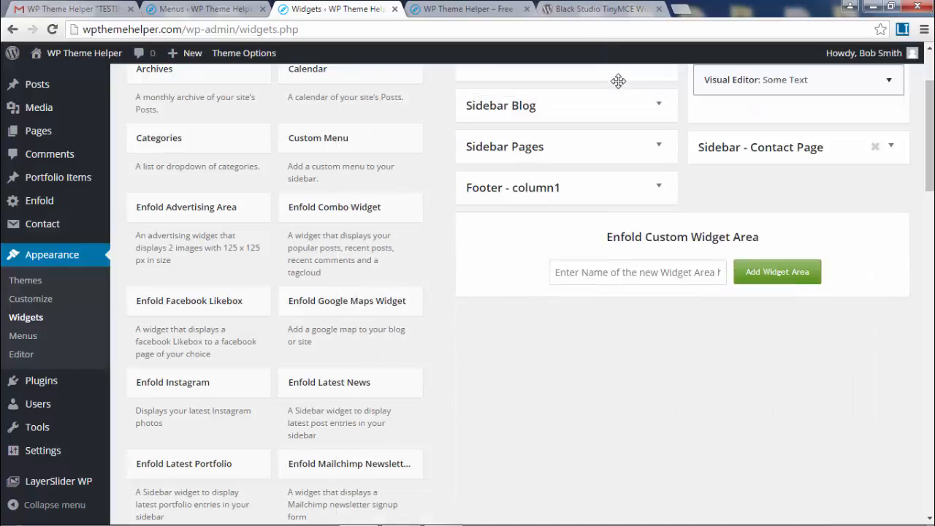
Reload the site's home page and check the image, text and link in the footer's third column
scroll(822, 227, up, 3)
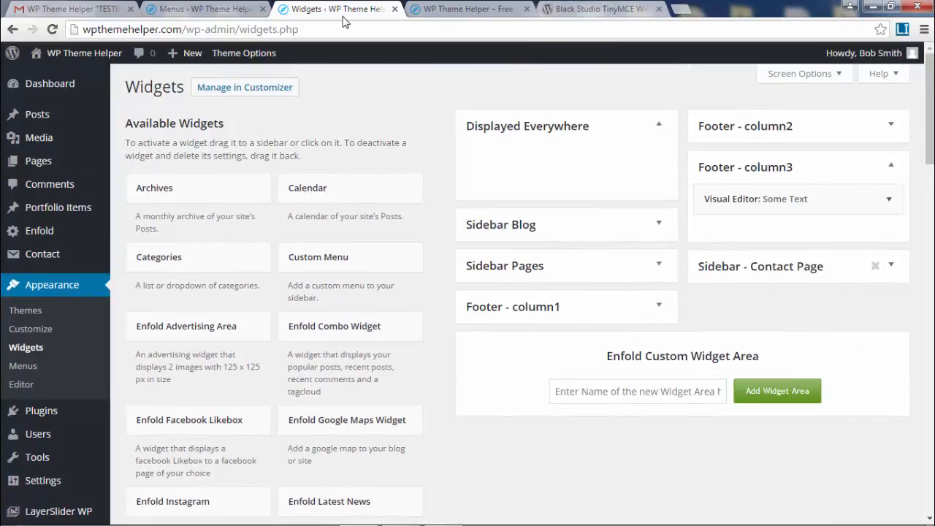
click(512, 10)
scroll(467, 285, down, 3)
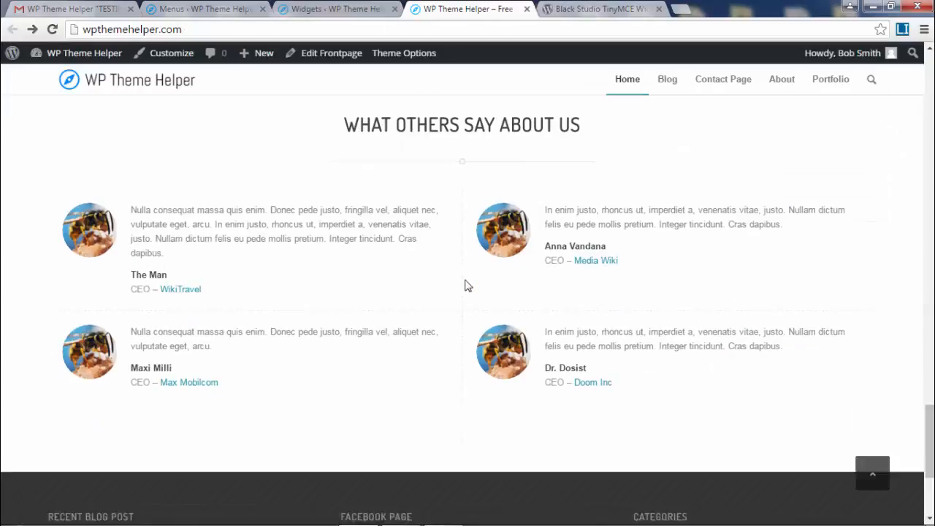
click(52, 29)
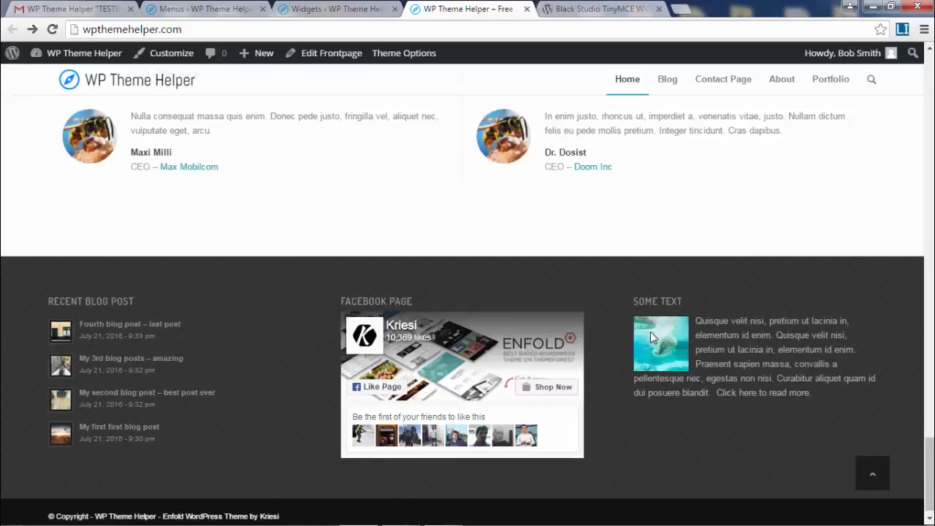
drag(702, 316, 778, 363)
click(779, 370)
Open the footer color settings in the Enfold theme's General Styling options
click(348, 9)
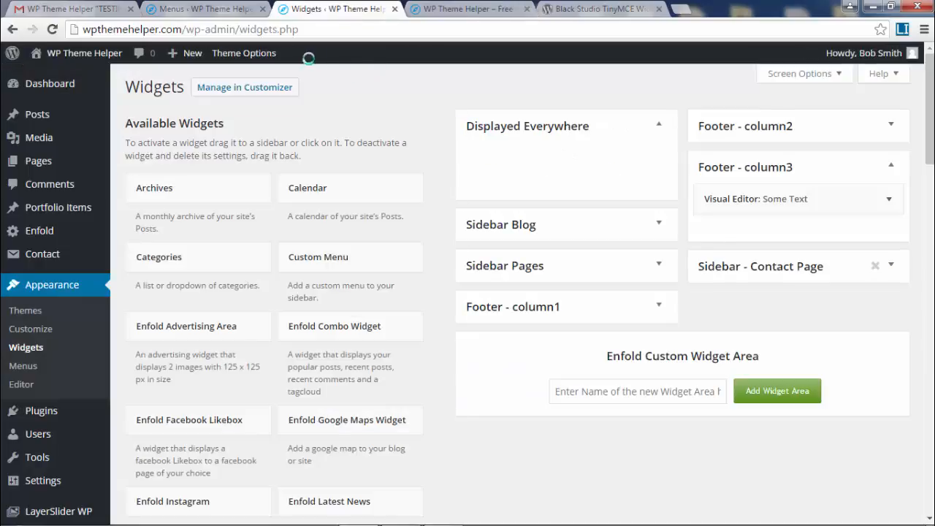
mouse_move(257, 57)
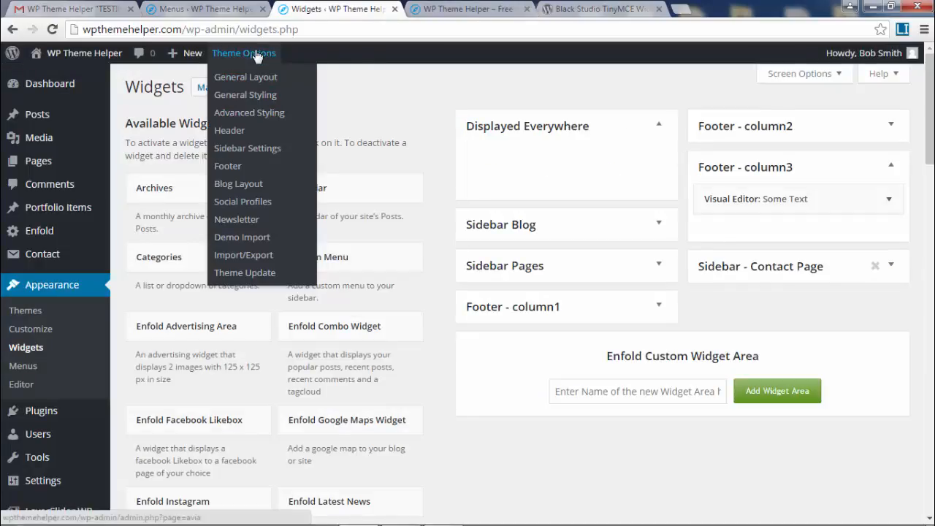
click(257, 97)
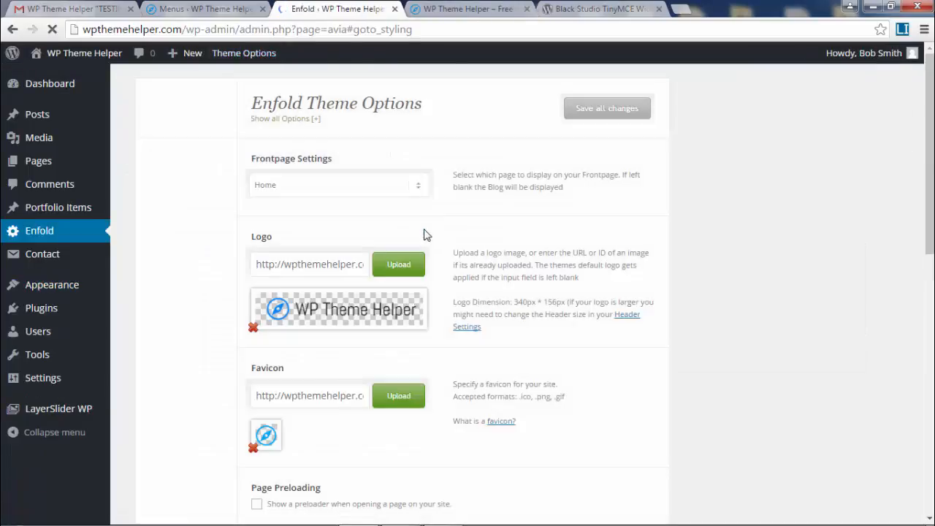
mouse_move(245, 54)
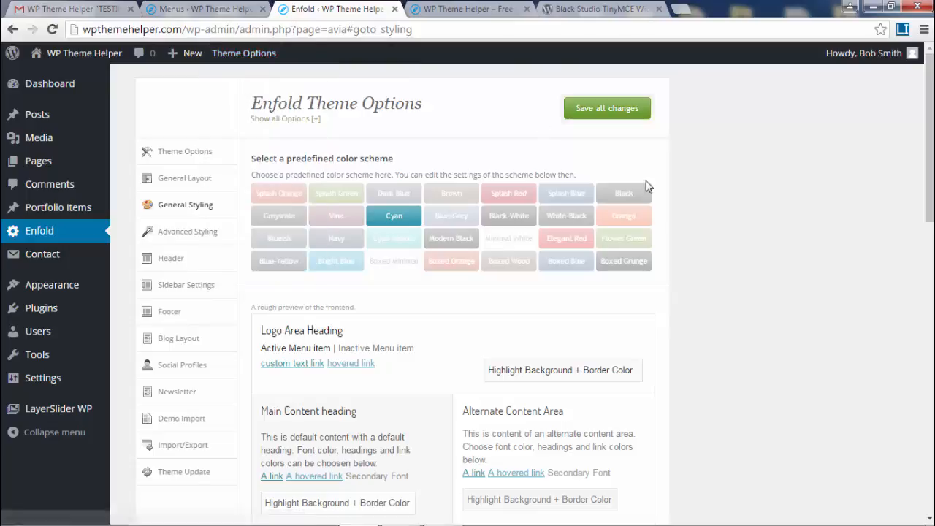
scroll(828, 290, down, 1)
scroll(828, 289, down, 7)
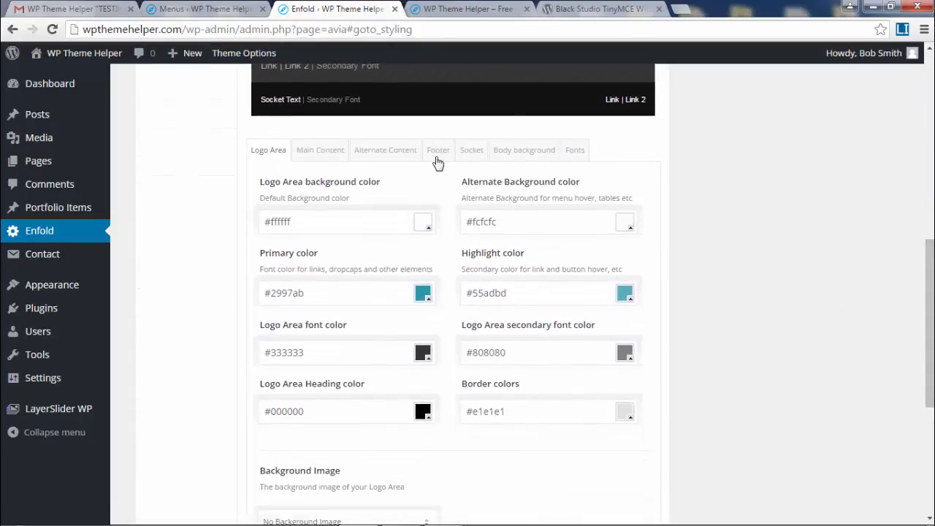
click(436, 158)
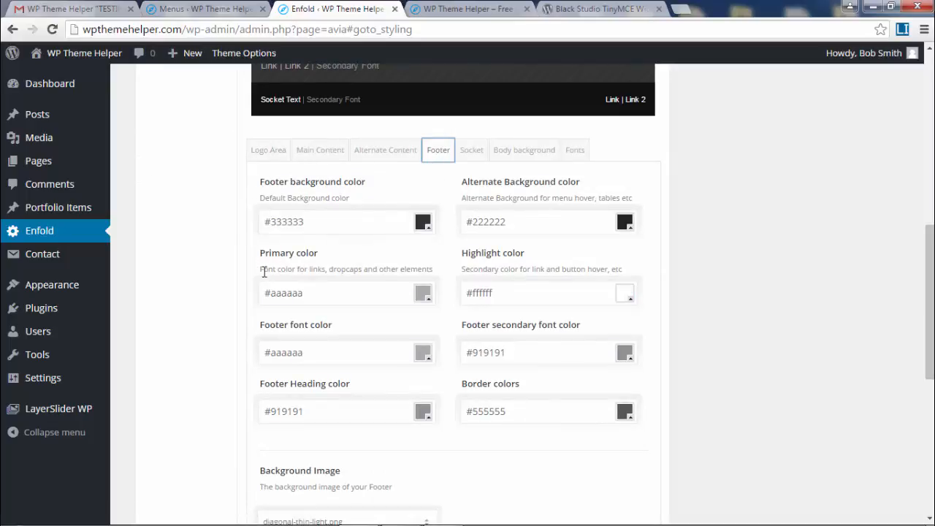
Set the footer's primary color for links to white (#ffffff) and save all changes
drag(261, 273, 415, 271)
click(361, 295)
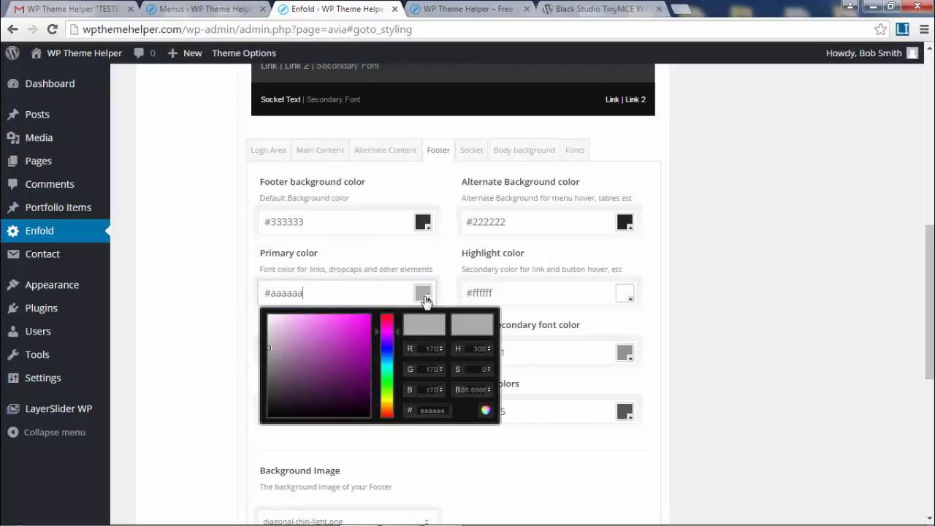
drag(269, 349, 263, 313)
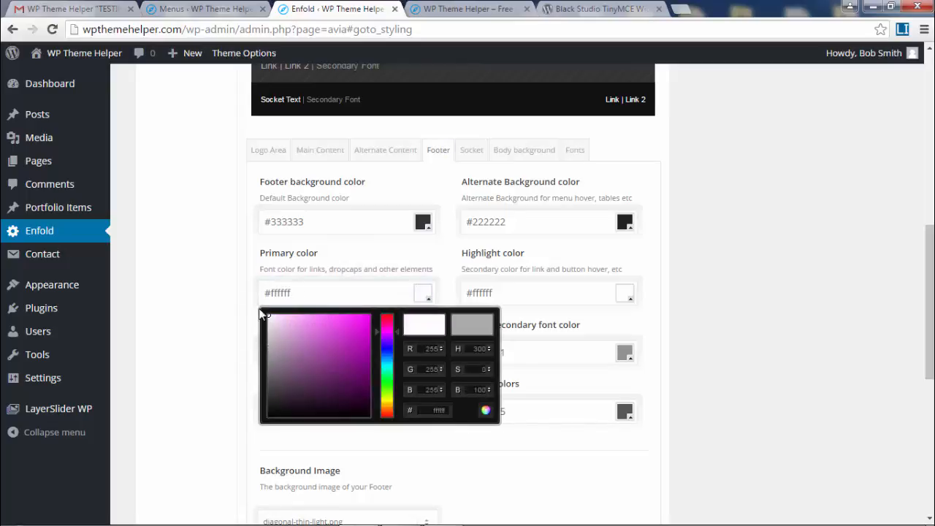
click(800, 273)
scroll(800, 274, up, 6)
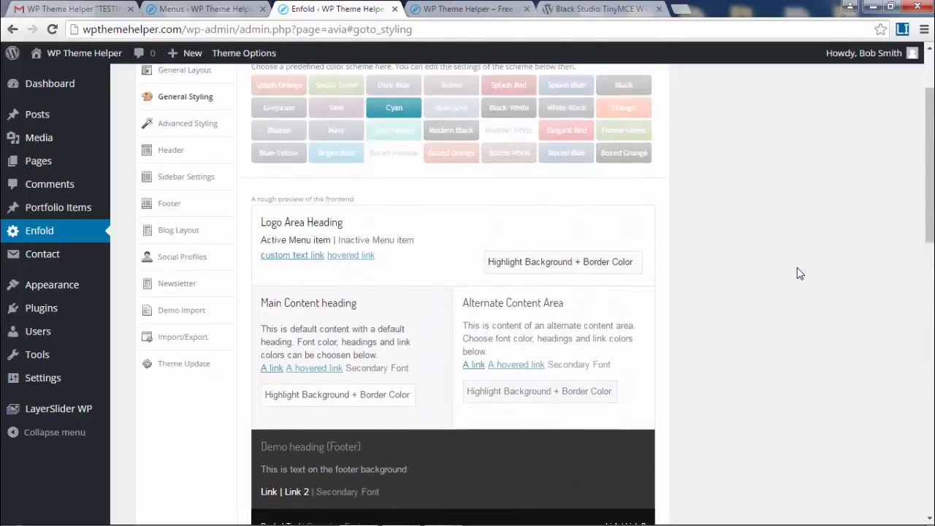
scroll(800, 273, up, 3)
click(605, 108)
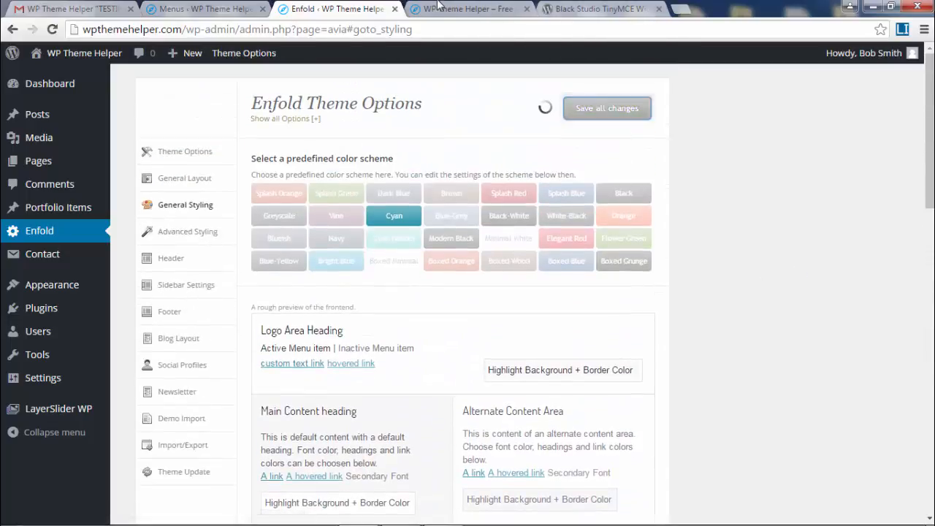
Reload the home page, test the footer's "Click here to read more." link, and return to the home page footer
click(485, 9)
click(50, 30)
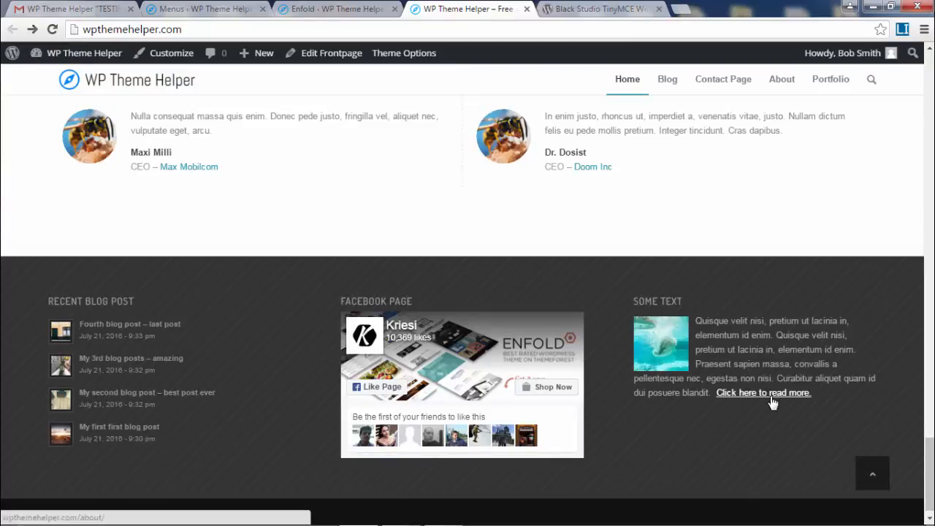
click(770, 395)
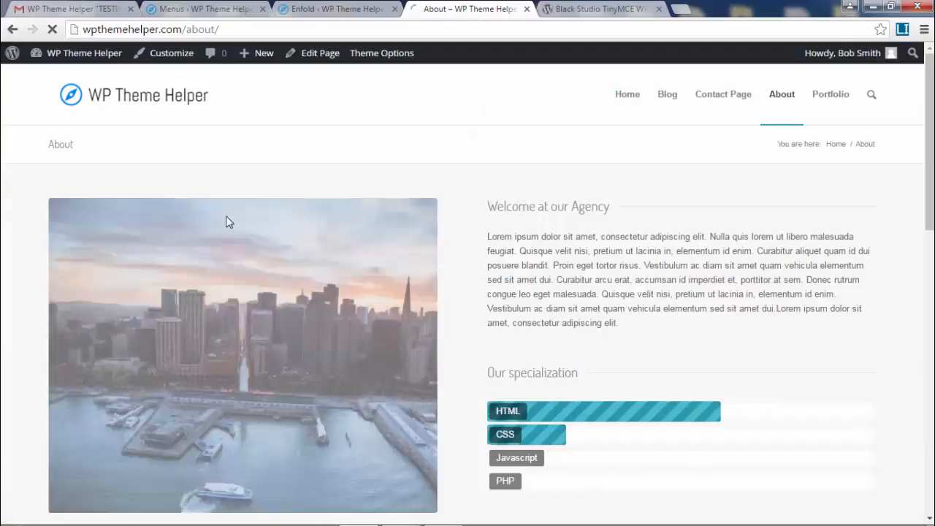
scroll(778, 278, down, 15)
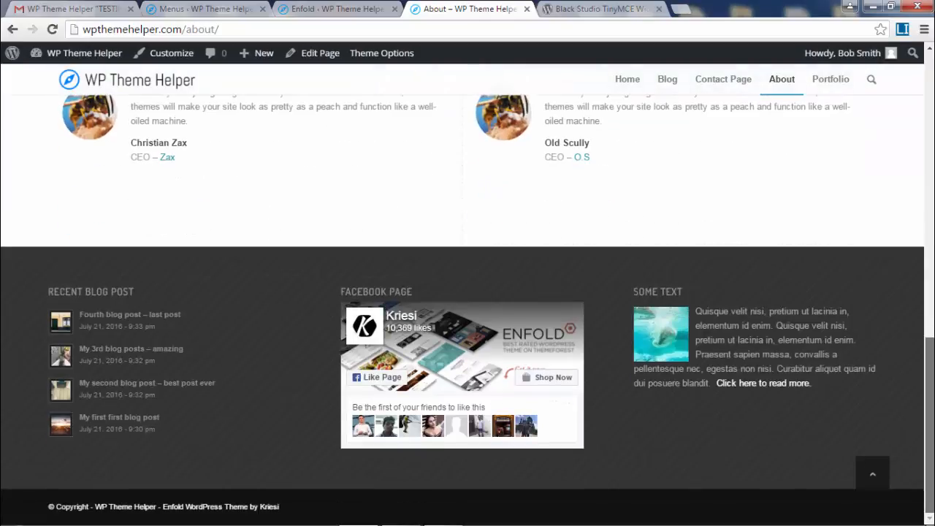
drag(930, 423, 929, 141)
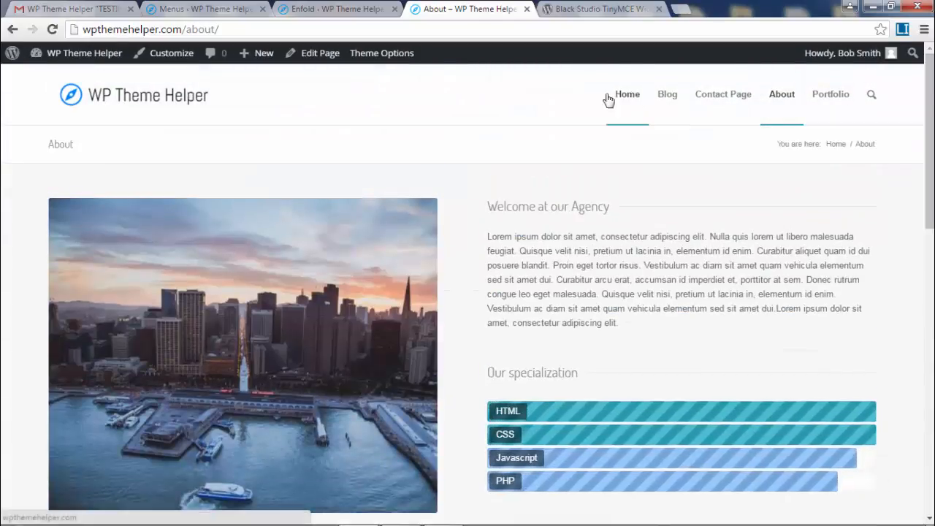
click(15, 30)
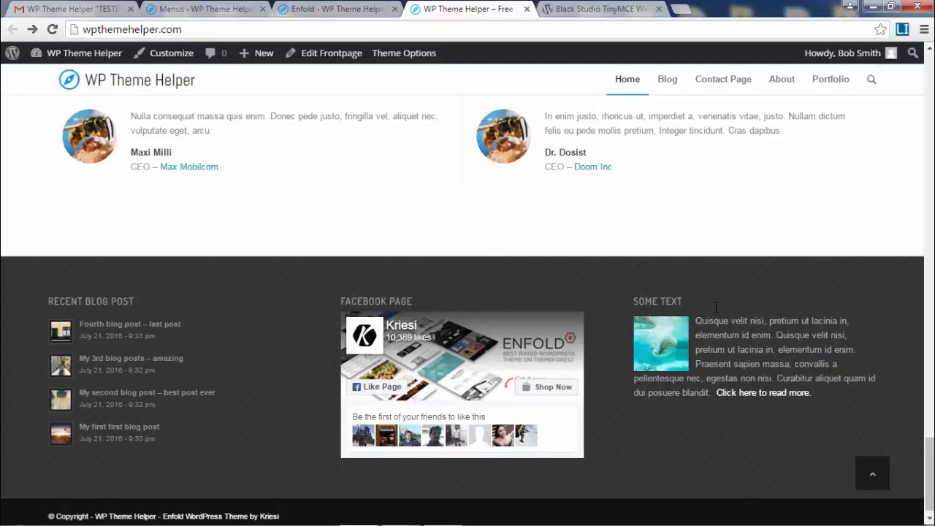
drag(716, 307, 812, 435)
click(347, 282)
Examine the footer's color and background image settings in the Enfold General Styling options
click(318, 10)
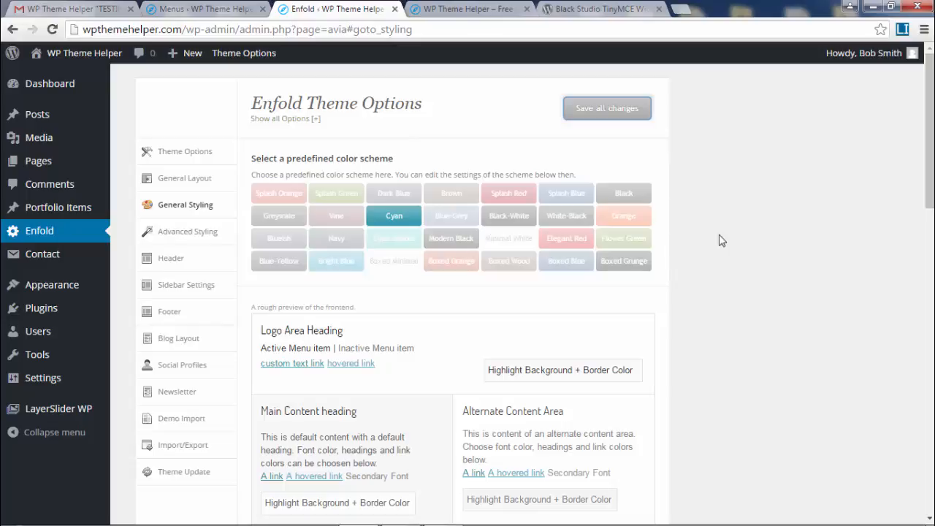
scroll(605, 246, down, 7)
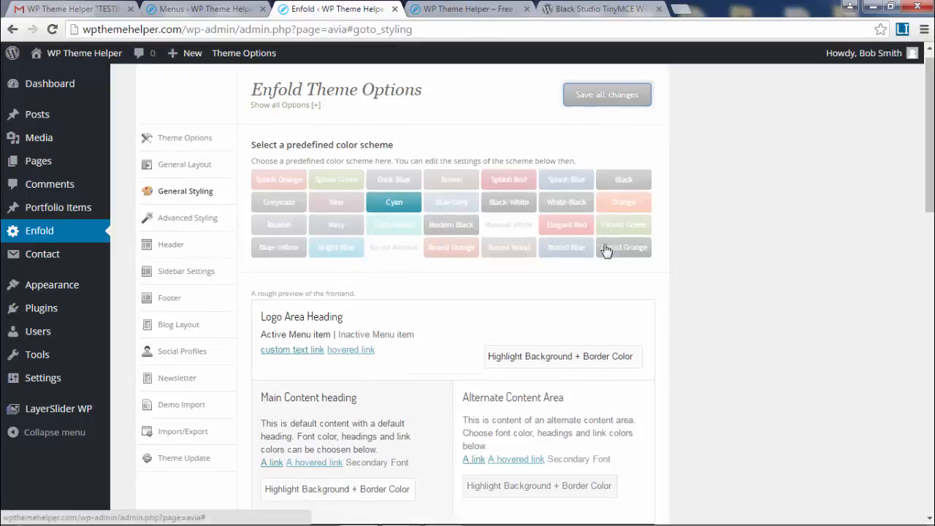
click(440, 153)
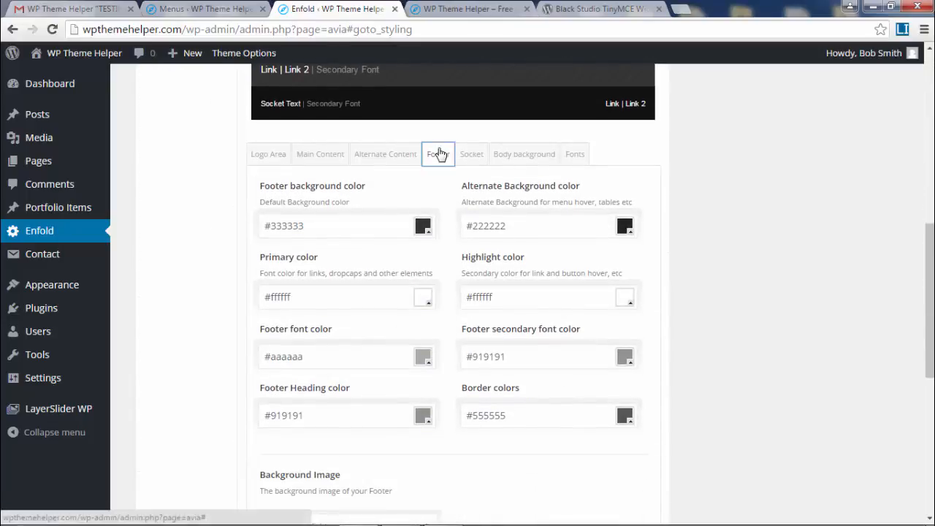
scroll(641, 324, down, 3)
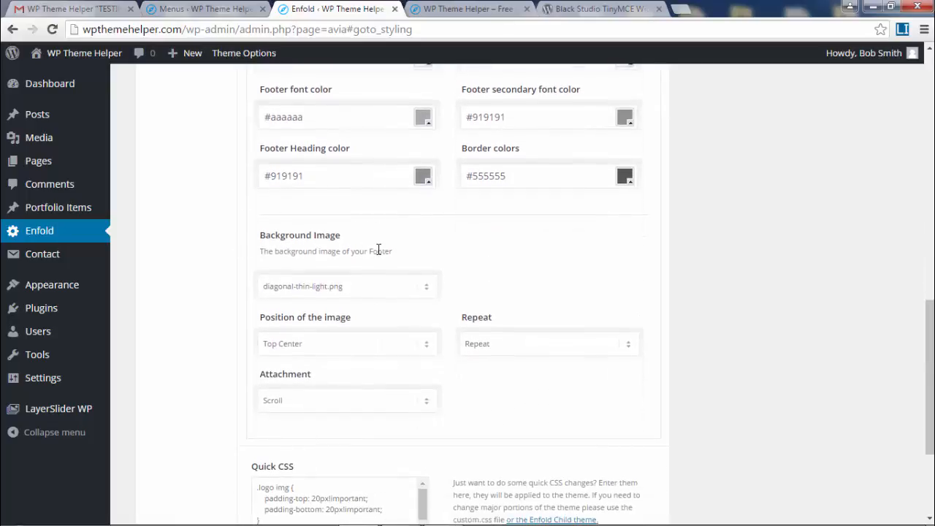
scroll(378, 249, down, 2)
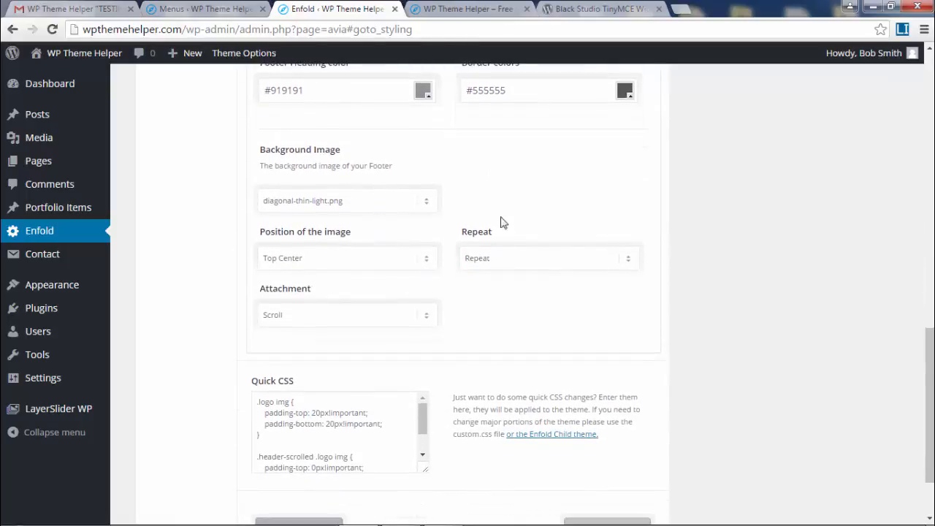
scroll(311, 169, up, 2)
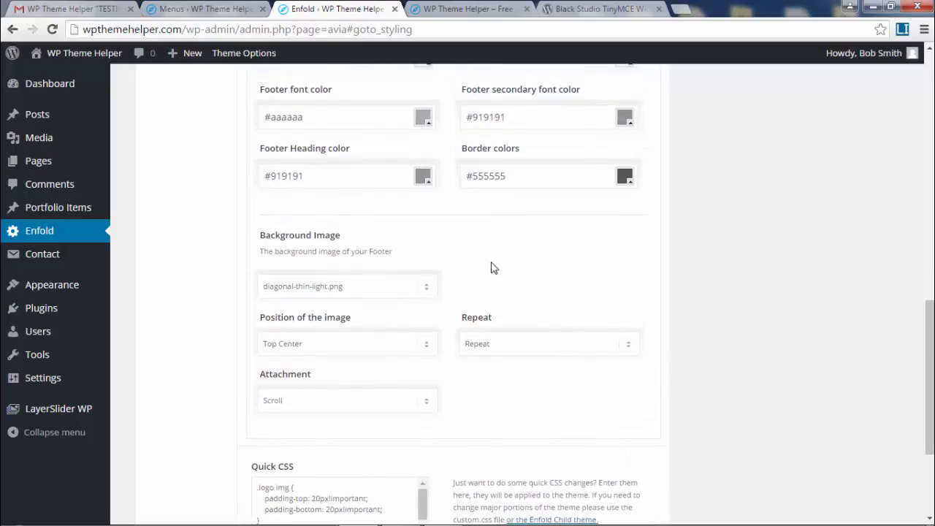
scroll(531, 304, up, 3)
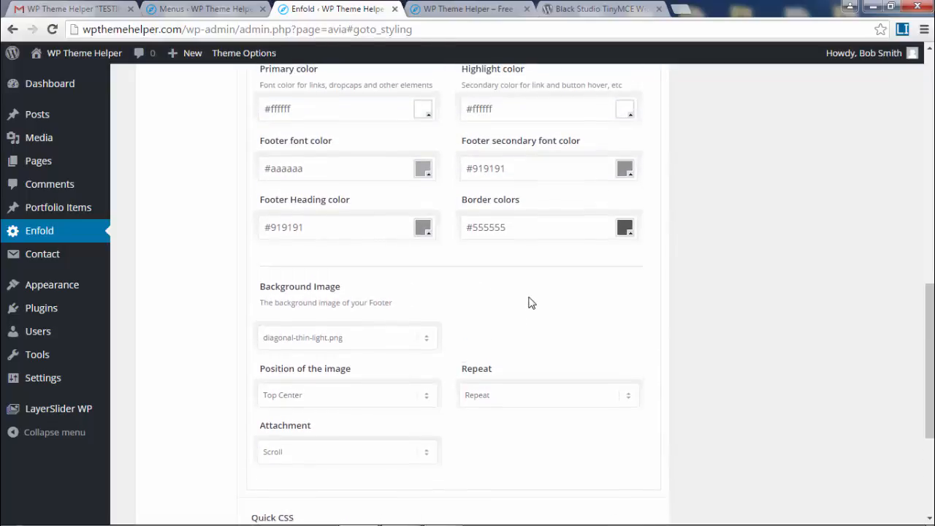
scroll(531, 303, up, 3)
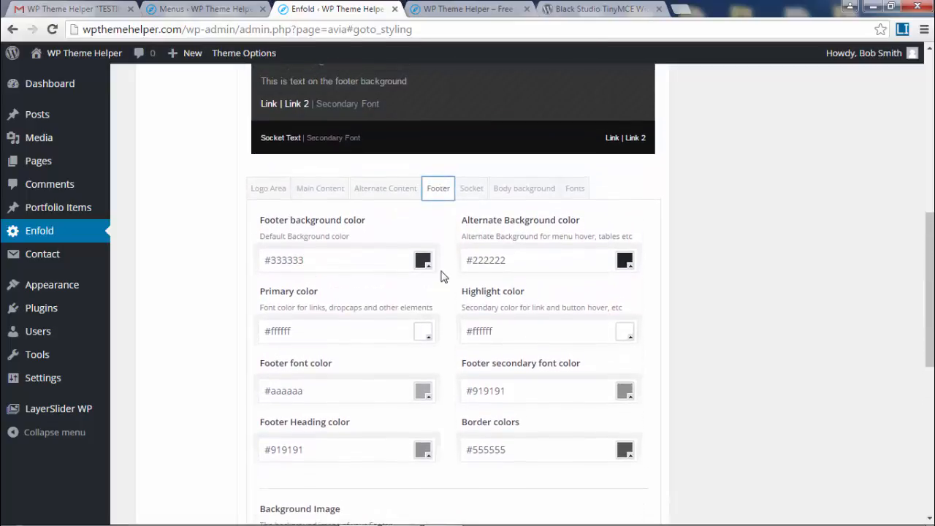
scroll(618, 277, down, 2)
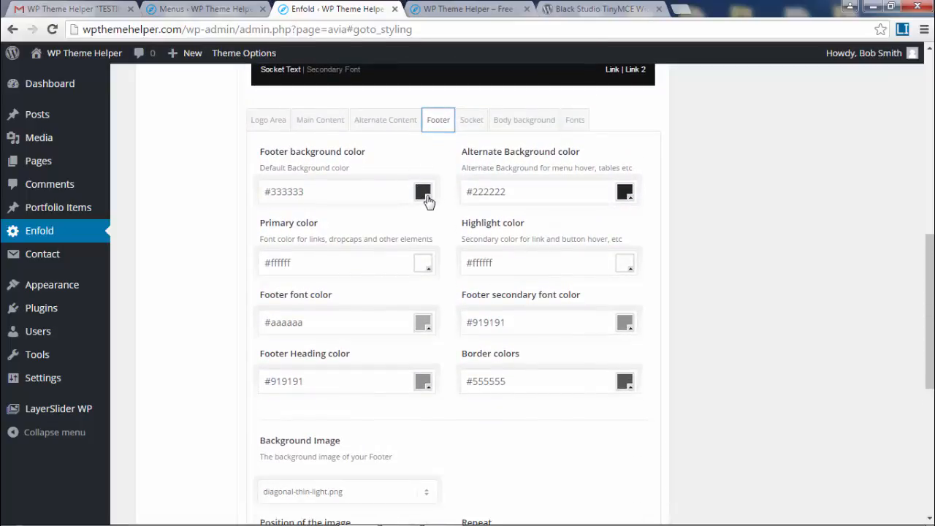
click(423, 193)
click(686, 197)
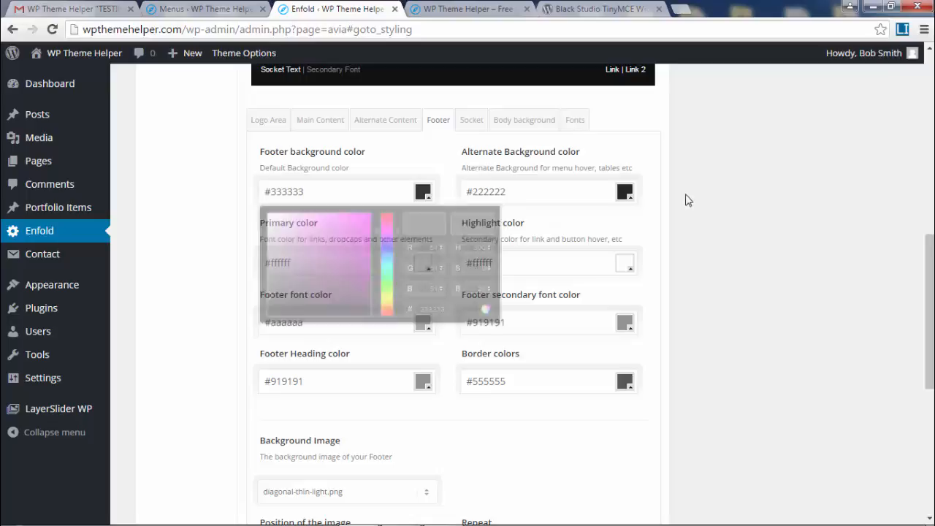
scroll(701, 221, down, 3)
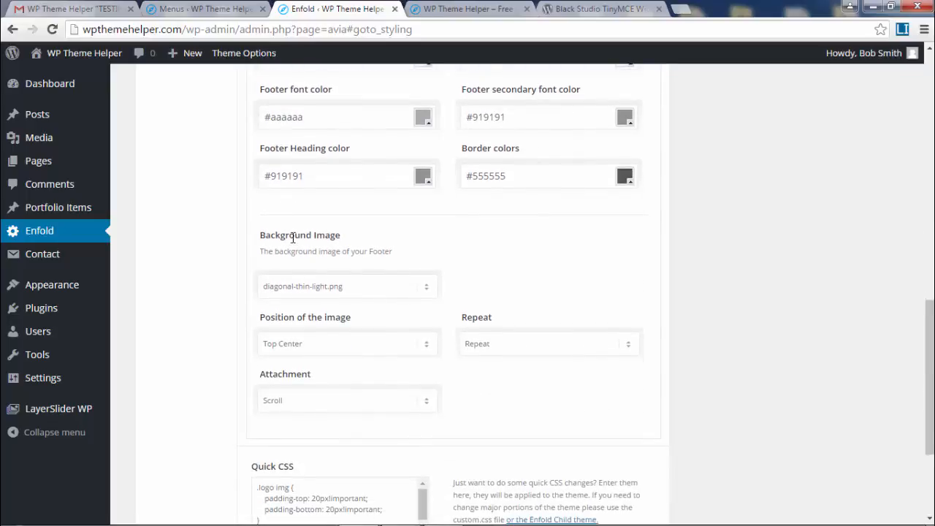
Set the footer's background image to No Background Image
click(410, 290)
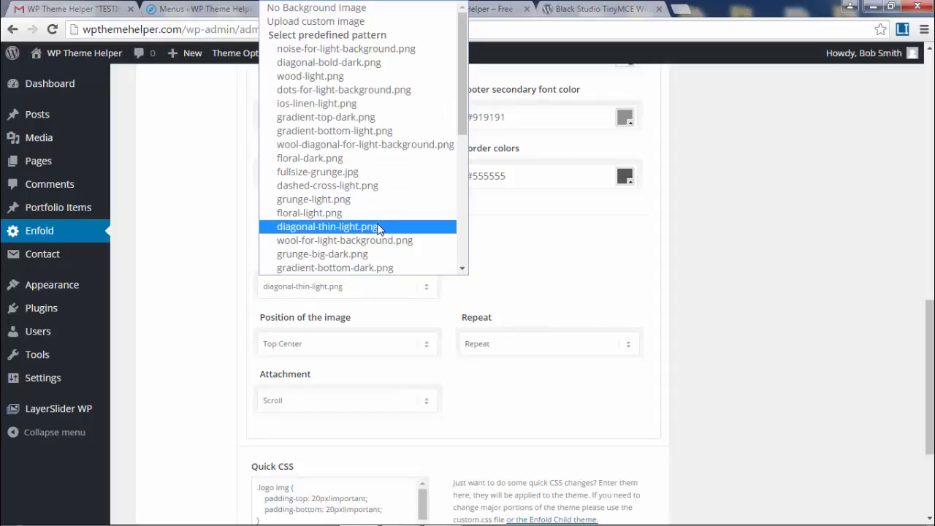
click(319, 9)
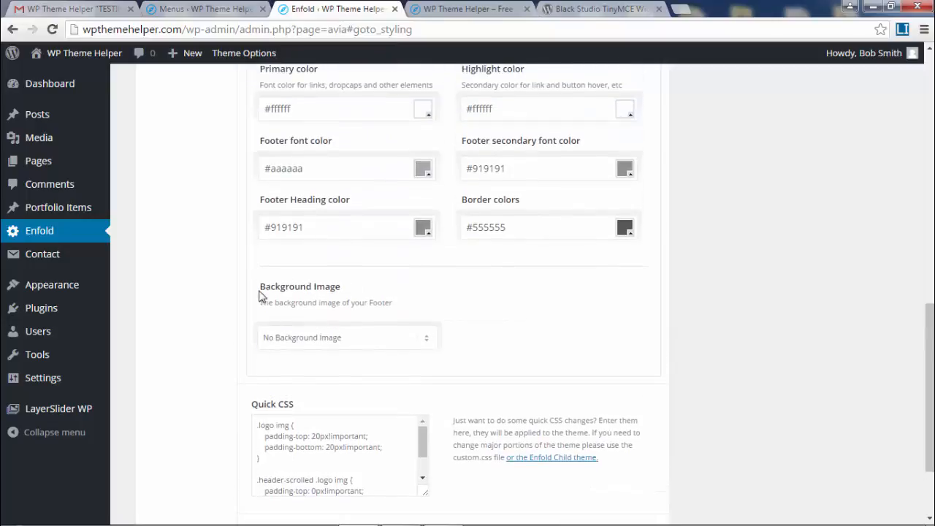
drag(265, 287, 382, 299)
click(384, 299)
Save all theme option changes and reload the home page to check the footer background
drag(932, 298, 932, 339)
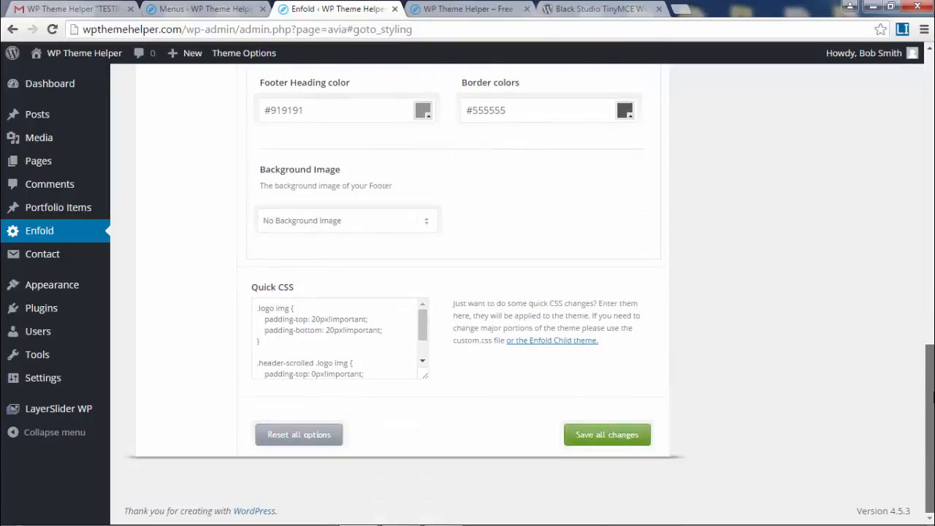
mouse_move(930, 424)
mouse_down()
mouse_move(930, 134)
mouse_move(930, 420)
mouse_up()
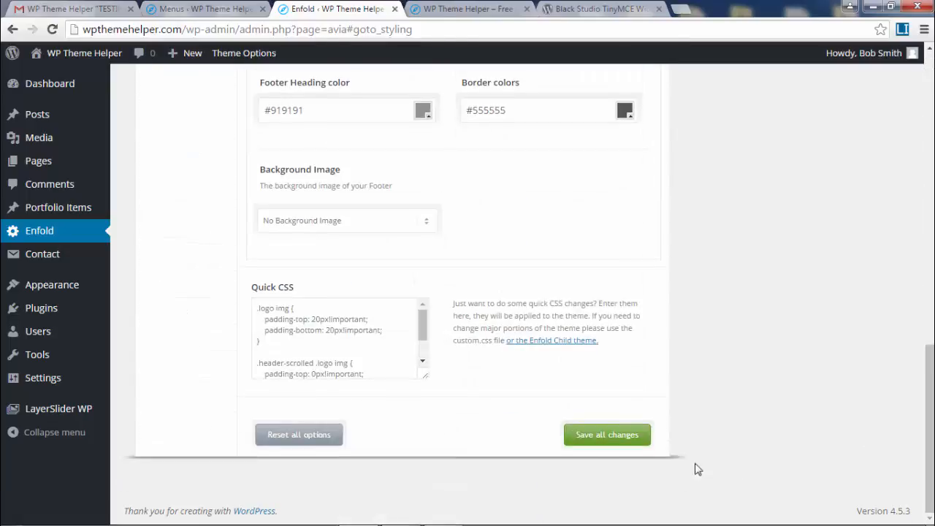
click(599, 435)
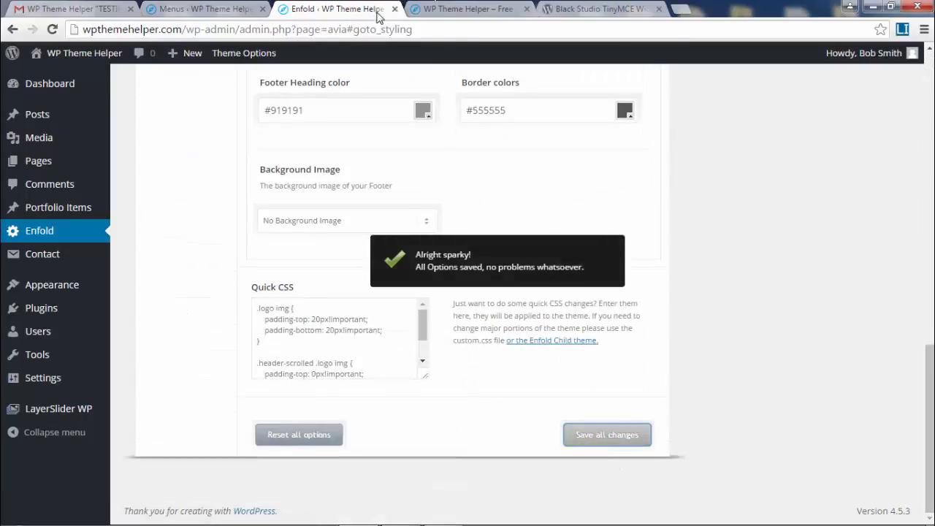
click(450, 9)
click(53, 29)
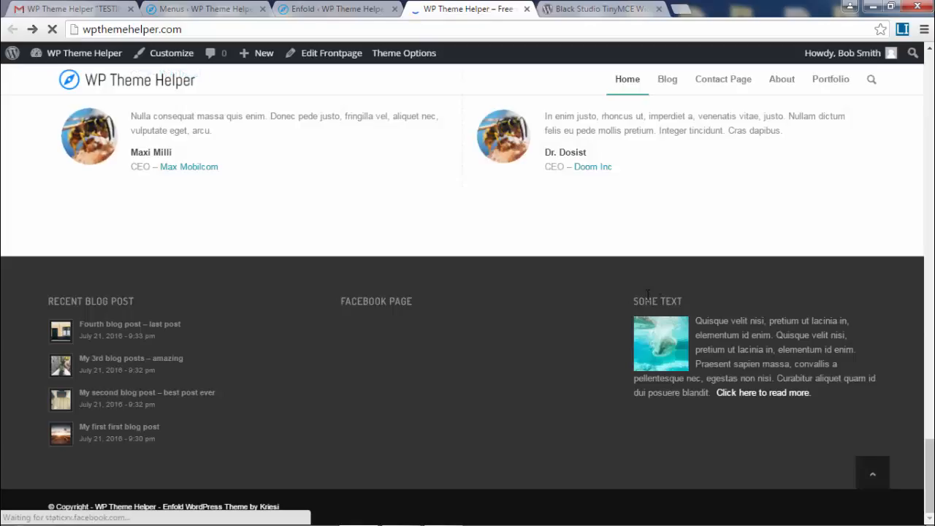
Examine the home page's socket bar and the Default Footer Widgets & Socket Settings options in the Enfold Footer settings
scroll(626, 490, down, 1)
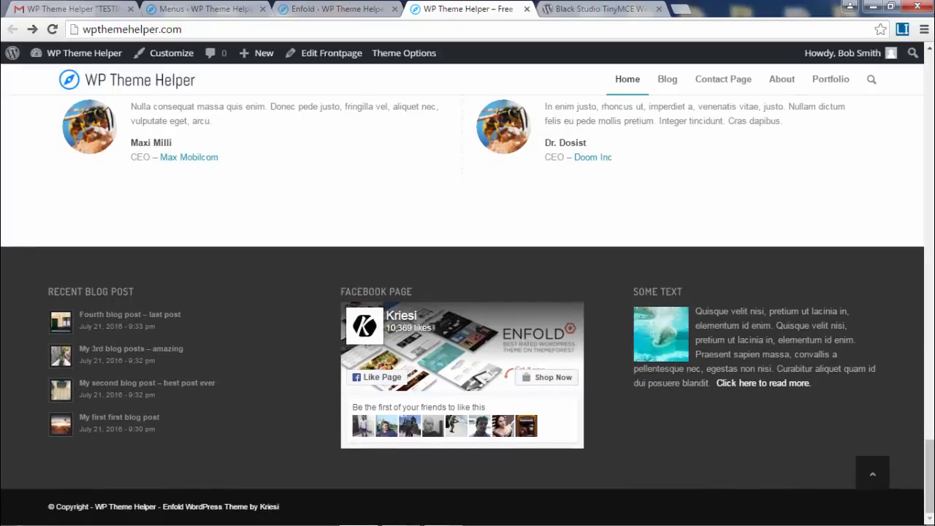
scroll(467, 310, up, 1)
scroll(468, 309, down, 1)
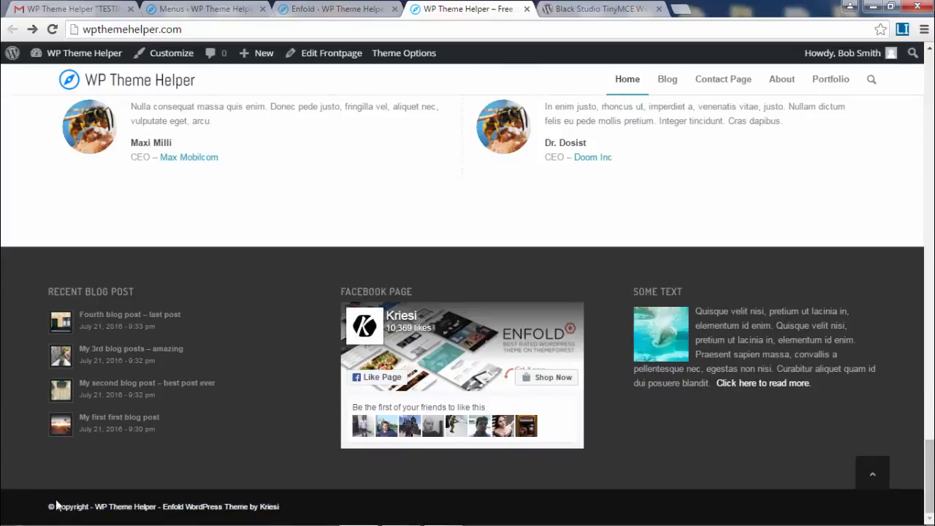
click(387, 8)
scroll(609, 182, up, 5)
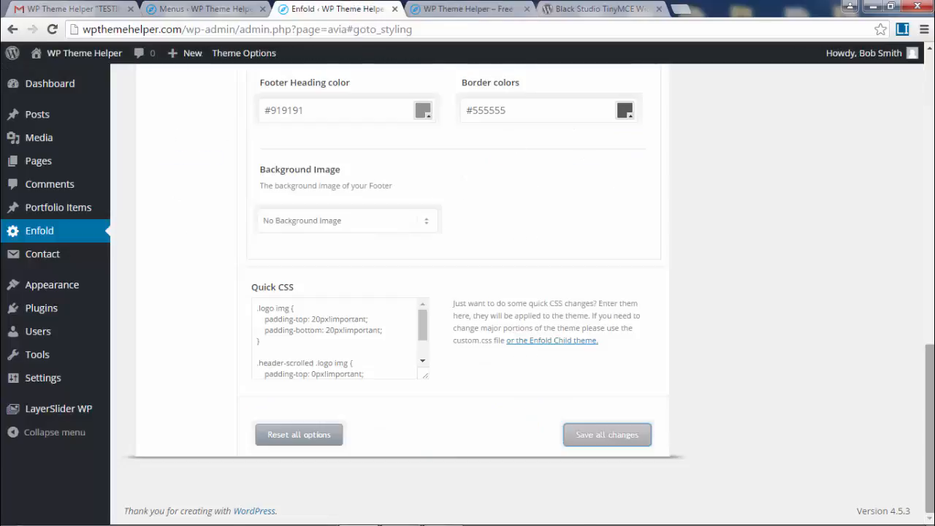
scroll(468, 292, up, 10)
click(171, 313)
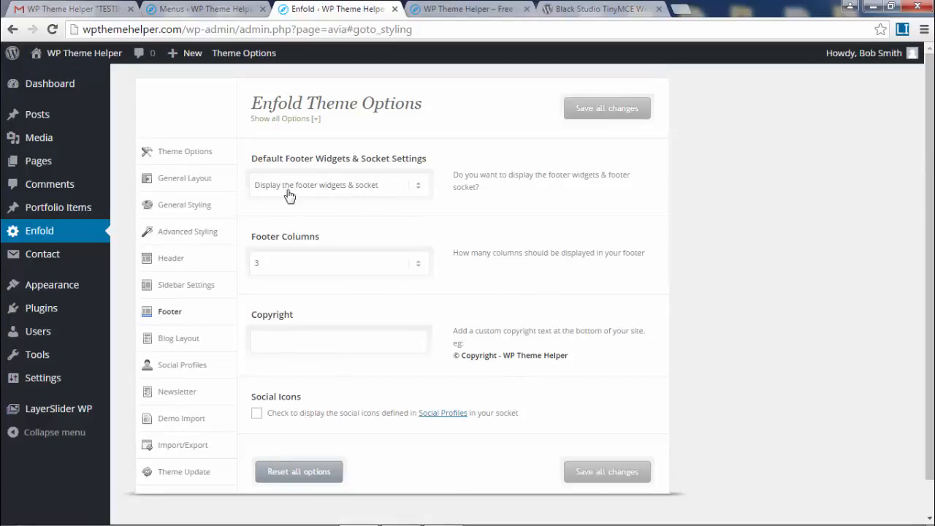
click(374, 188)
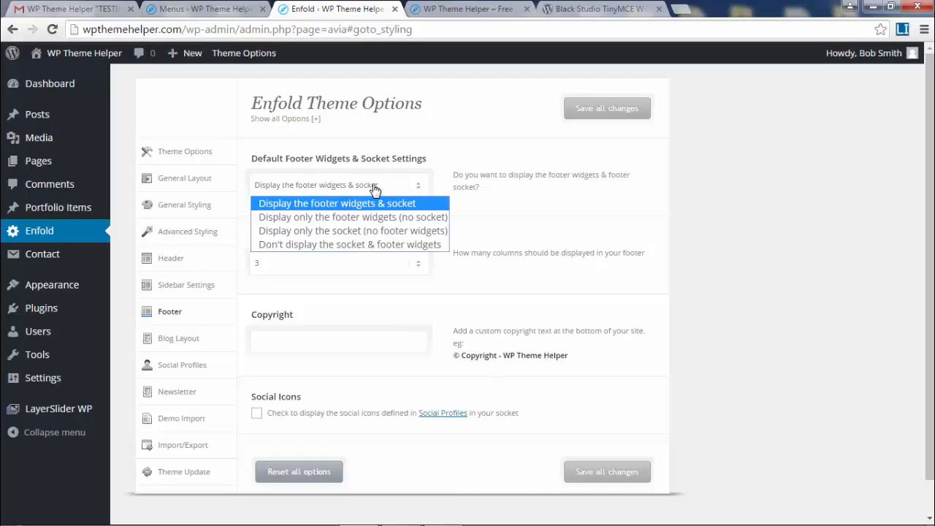
click(475, 9)
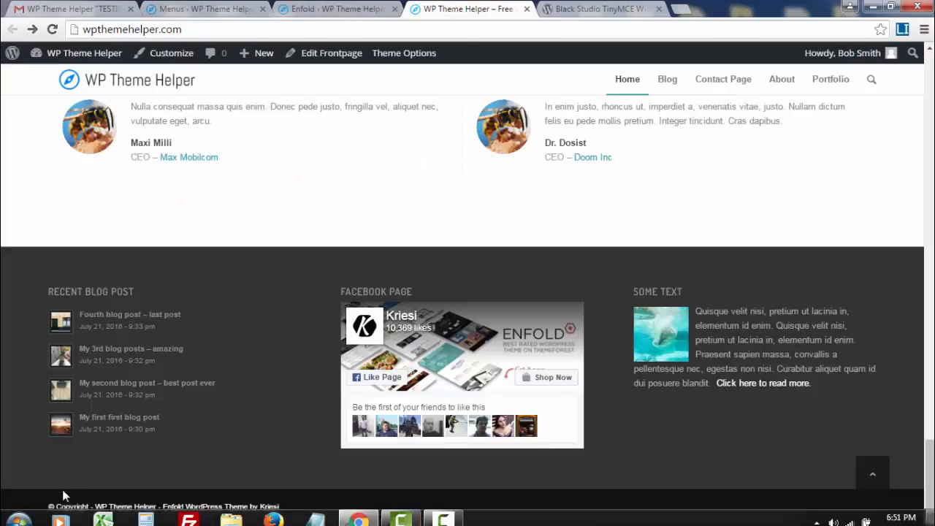
Set the default footer to display only the footer widgets (no socket), save the changes, and reload the home page
click(348, 9)
click(356, 187)
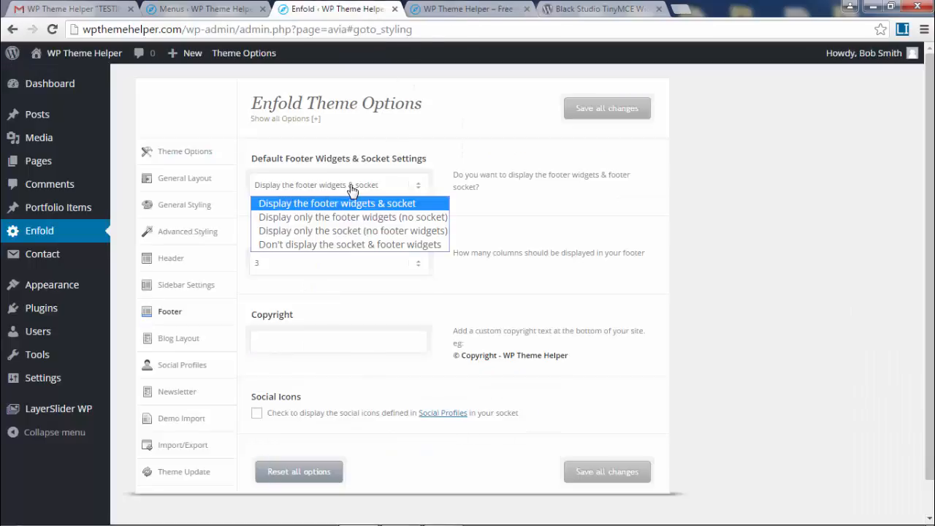
click(350, 219)
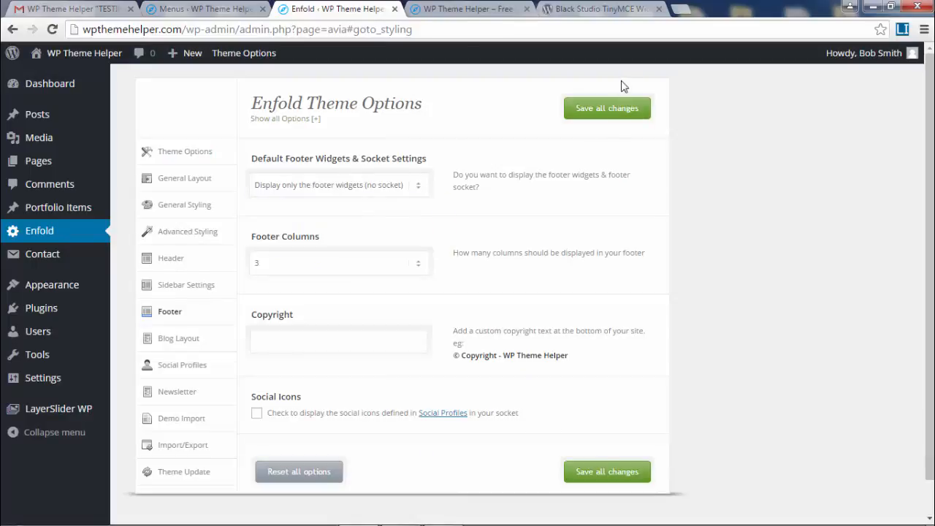
click(591, 110)
click(449, 11)
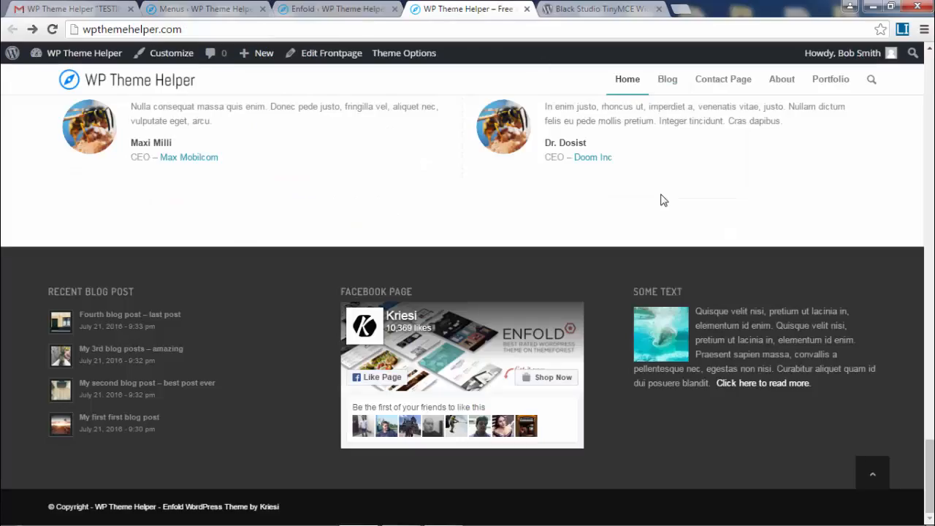
click(52, 30)
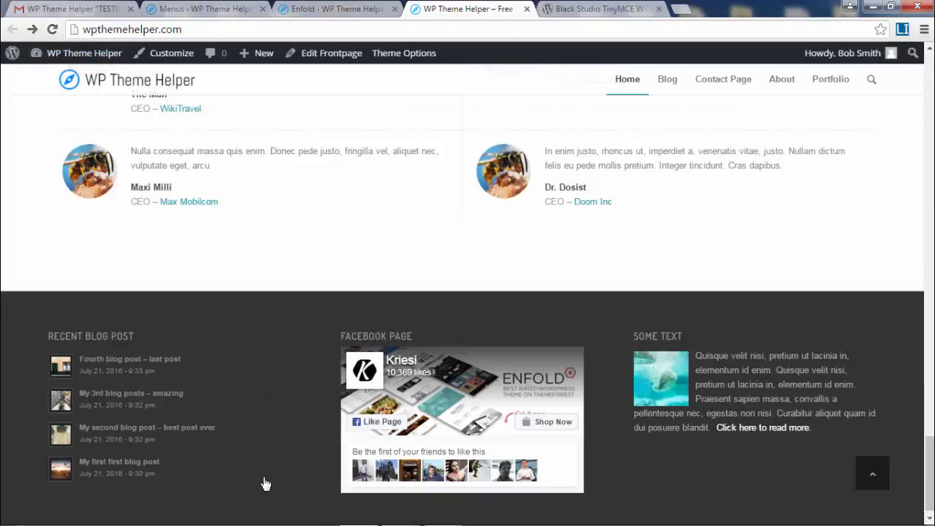
Restore the default footer setting to Display the footer widgets & socket and save the changes
click(343, 9)
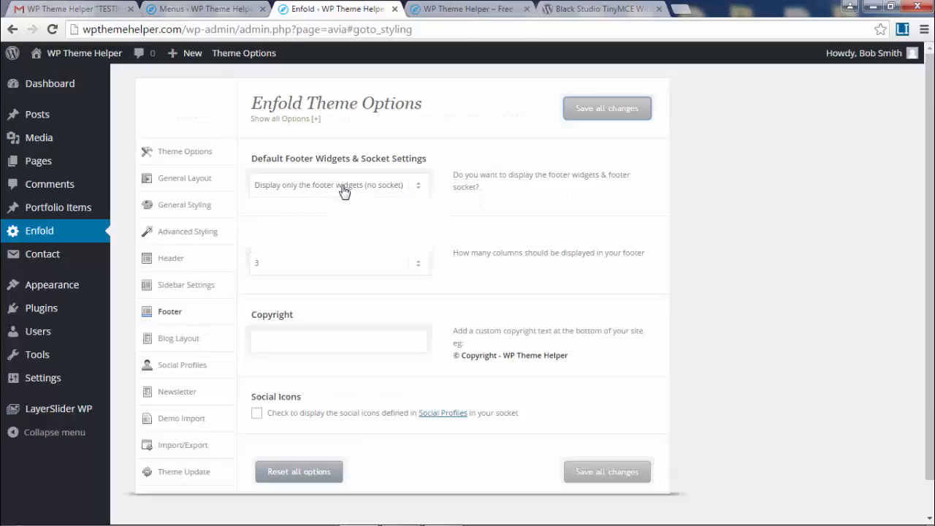
click(343, 188)
click(329, 201)
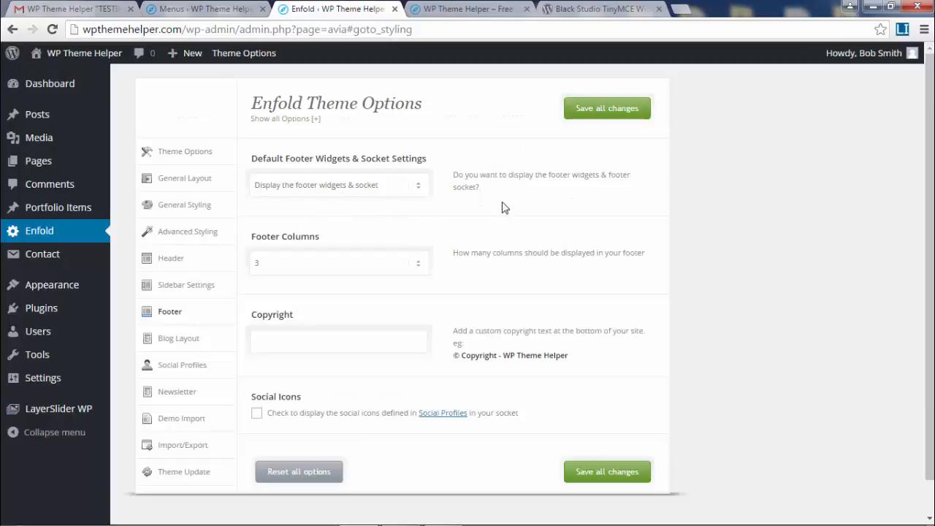
click(580, 114)
Enter "Your Name ©" as the footer's custom copyright text and save all theme option changes
click(282, 345)
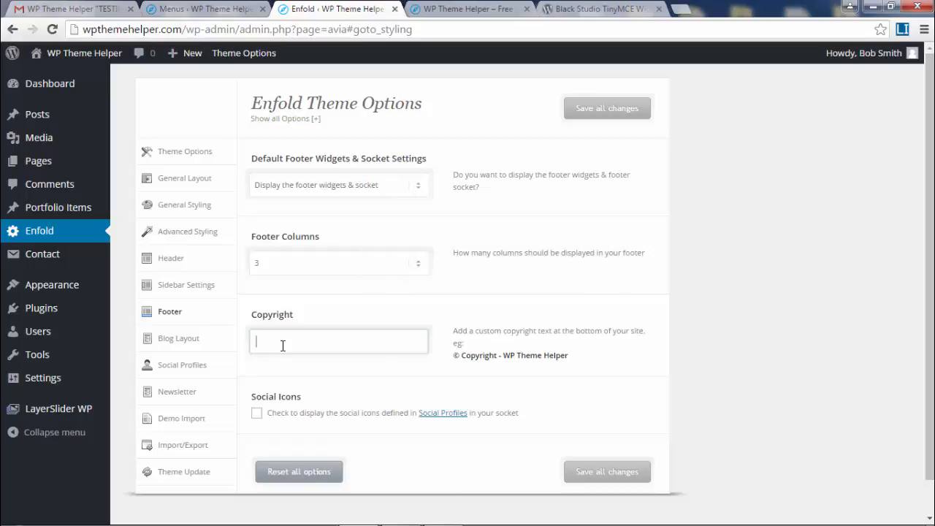
key(shift)
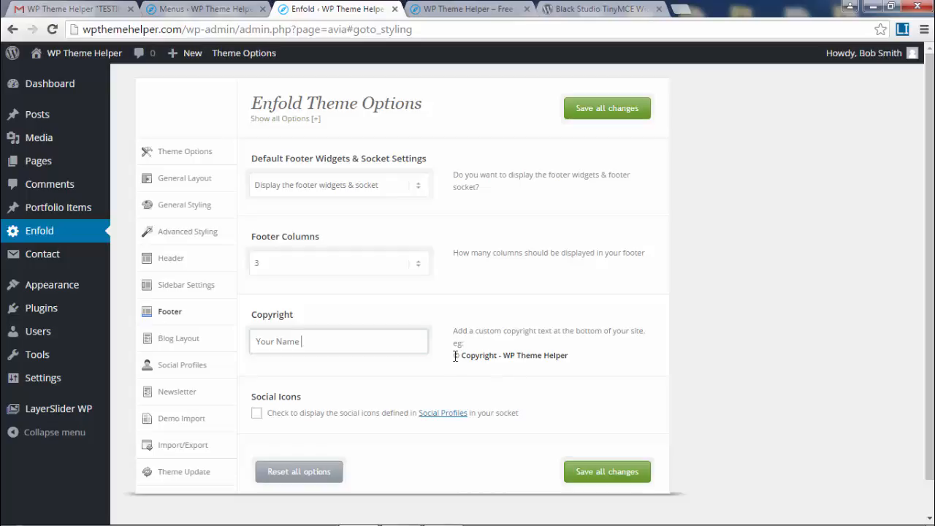
drag(454, 355, 460, 358)
click(344, 338)
click(607, 471)
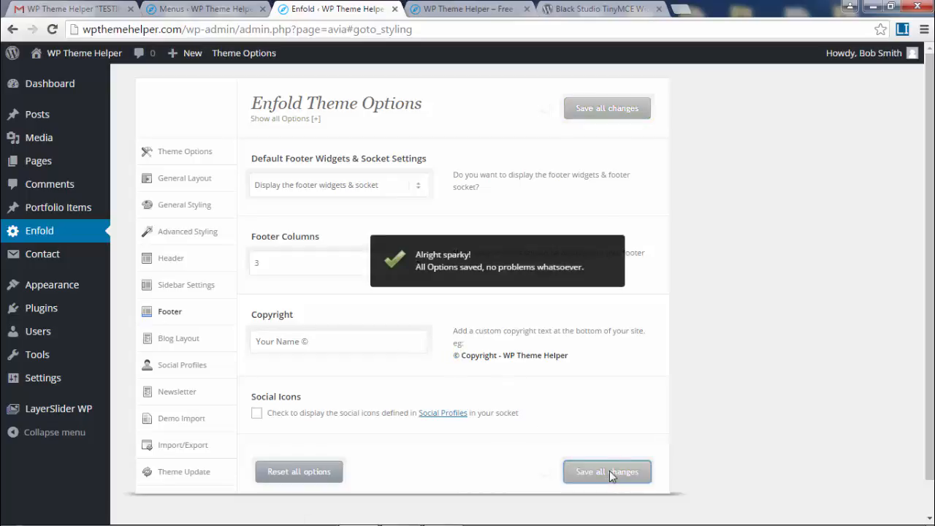
Reload the home page and examine the copyright and theme credit line in the socket
click(488, 7)
key(F5)
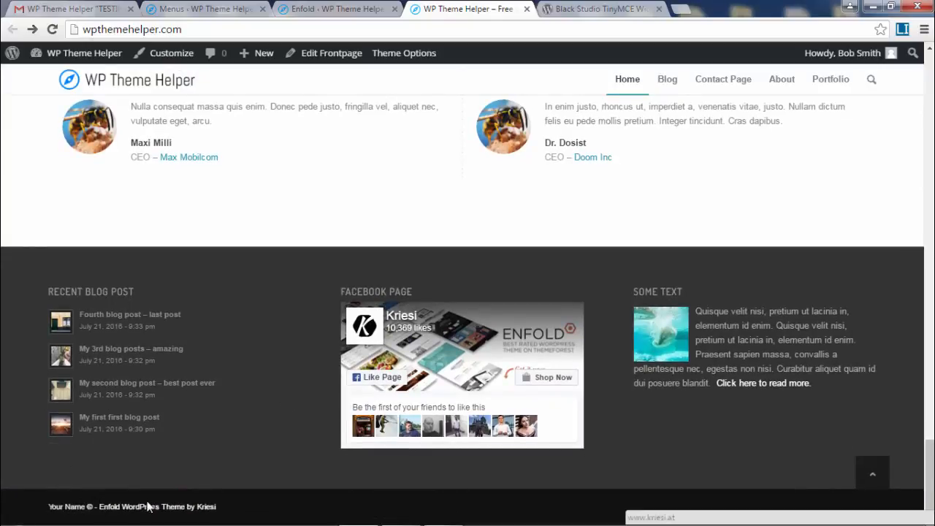
drag(161, 507, 99, 506)
click(229, 514)
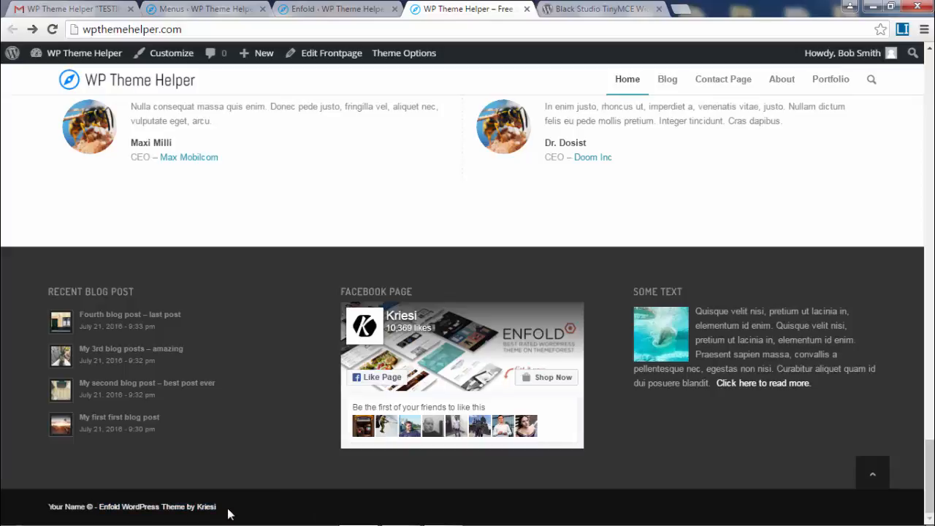
drag(184, 506, 247, 510)
click(247, 510)
drag(47, 507, 244, 517)
click(265, 519)
click(246, 512)
mouse_move(248, 515)
mouse_down()
mouse_move(40, 513)
mouse_move(248, 515)
mouse_up()
click(47, 514)
click(248, 516)
Examine the home page's Recent Work section with the Antique Cars and Animals portfolio items
drag(931, 488, 931, 252)
scroll(840, 341, up, 2)
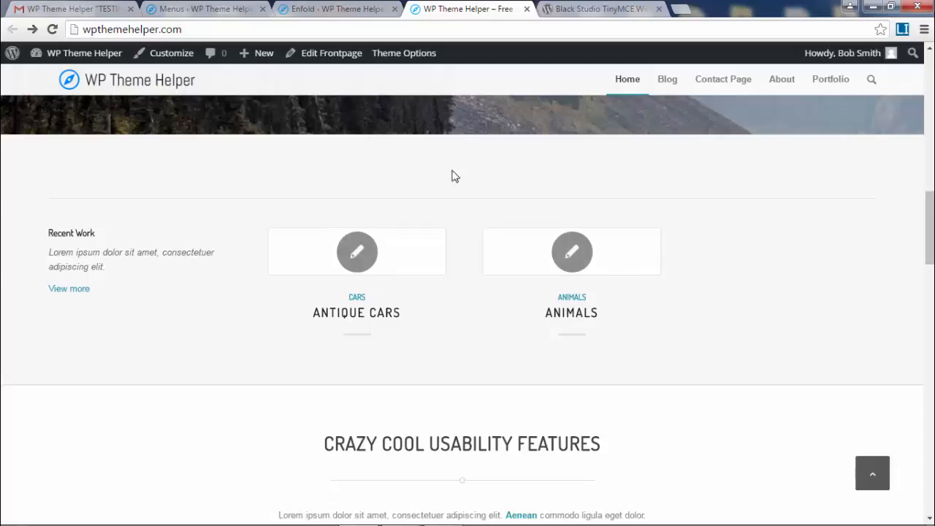
drag(50, 232, 660, 322)
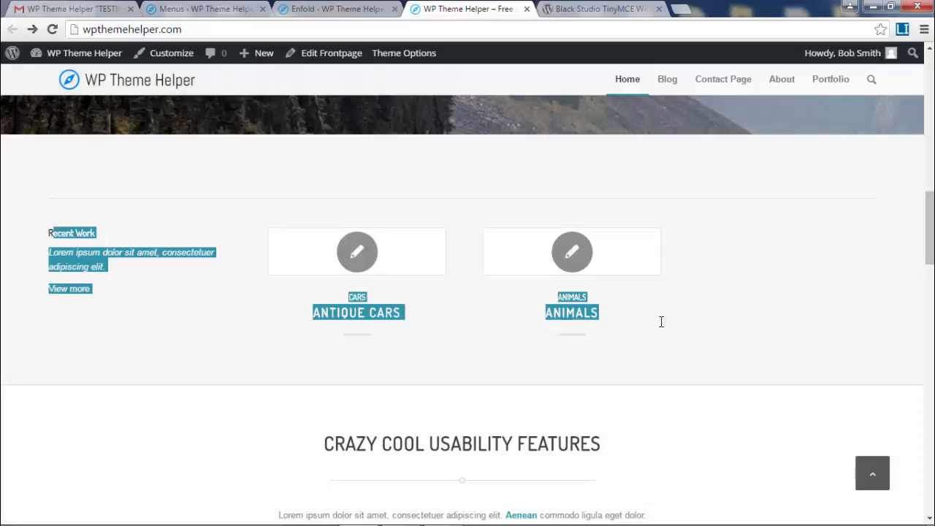
click(453, 325)
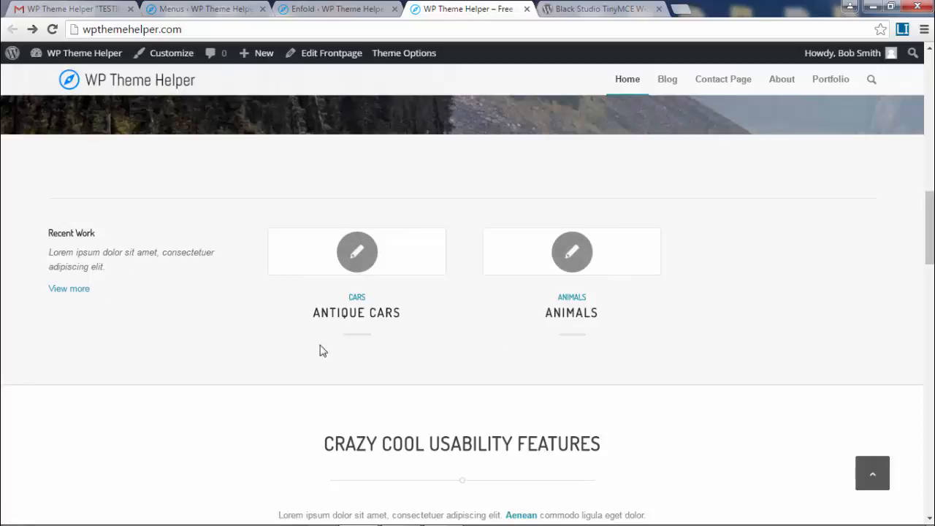
Open the Antique Cars entry from the WordPress Portfolio Items list for editing
click(205, 8)
mouse_move(78, 179)
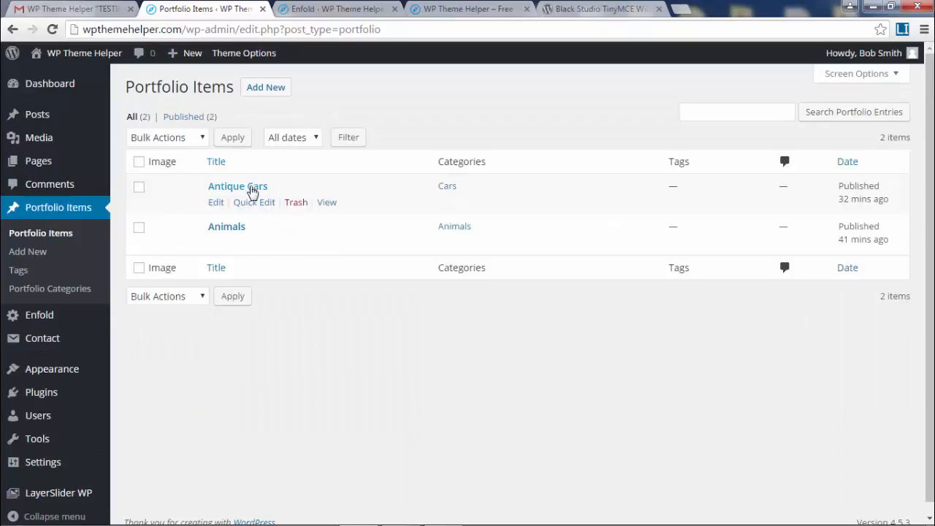
click(247, 190)
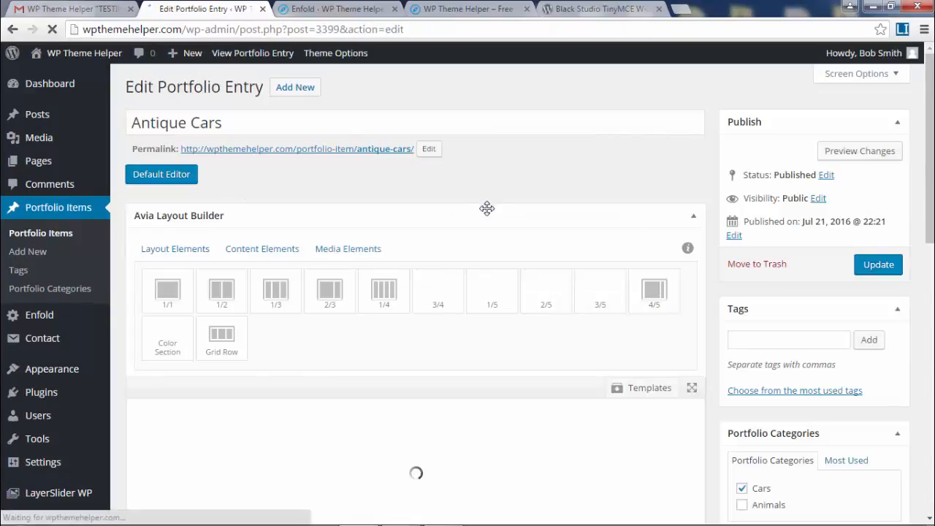
Set the blue antique truck photo as the Antique Cars entry's featured image and update the entry
scroll(313, 203, down, 1)
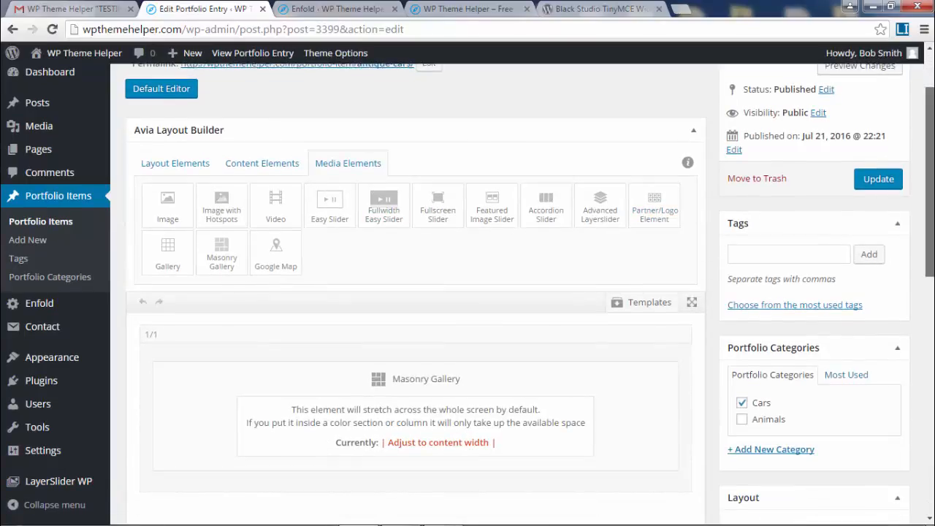
scroll(496, 238, down, 2)
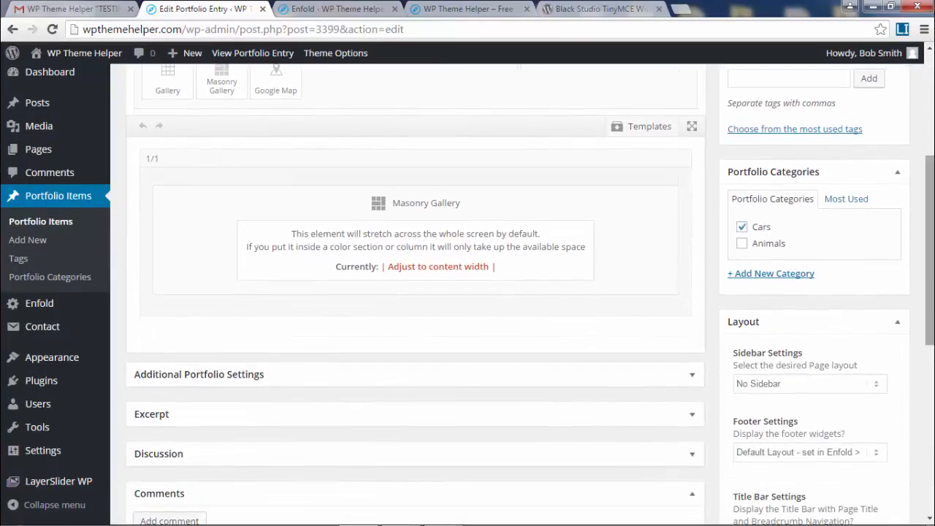
scroll(415, 293, down, 5)
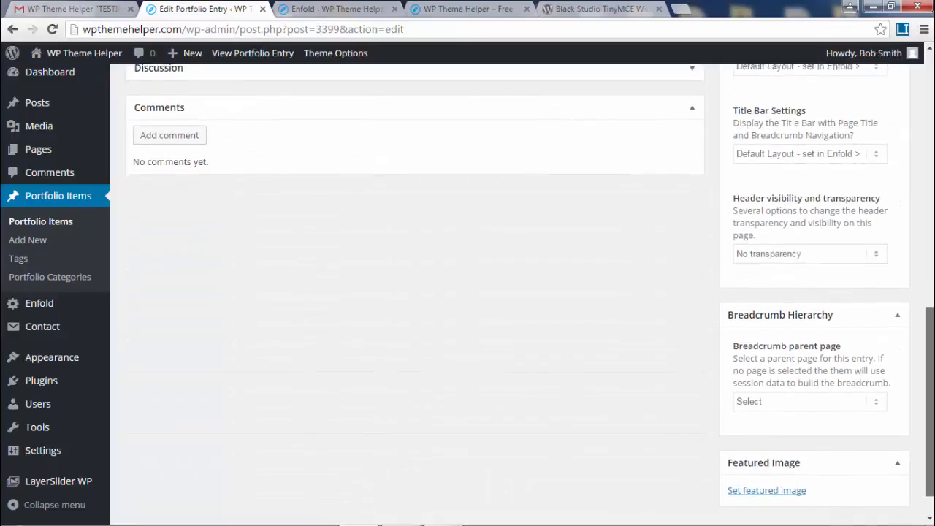
scroll(811, 430, down, 1)
click(764, 451)
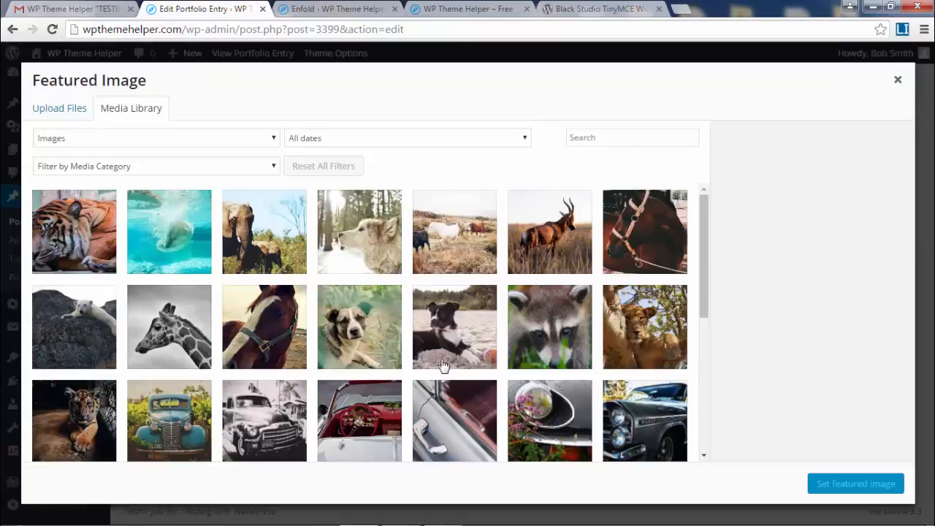
scroll(409, 374, down, 3)
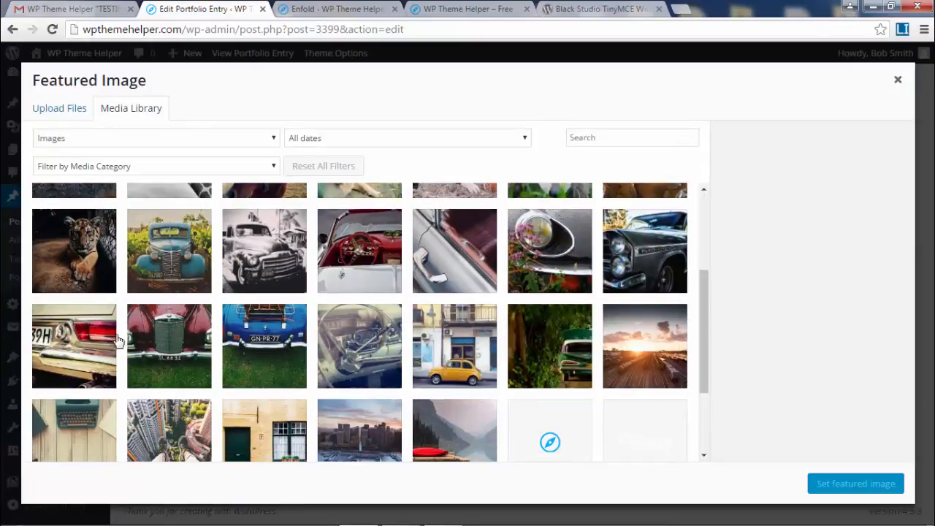
click(182, 277)
click(865, 489)
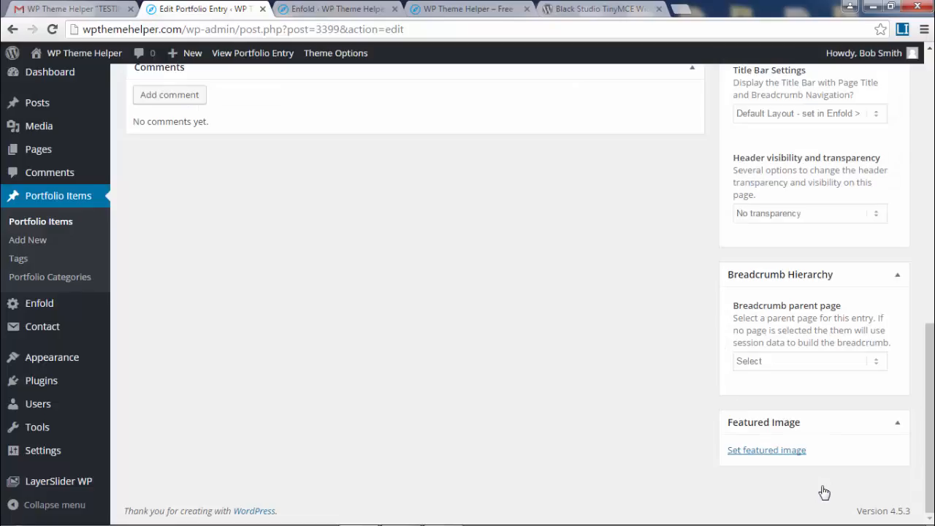
scroll(824, 439, down, 3)
scroll(833, 307, up, 15)
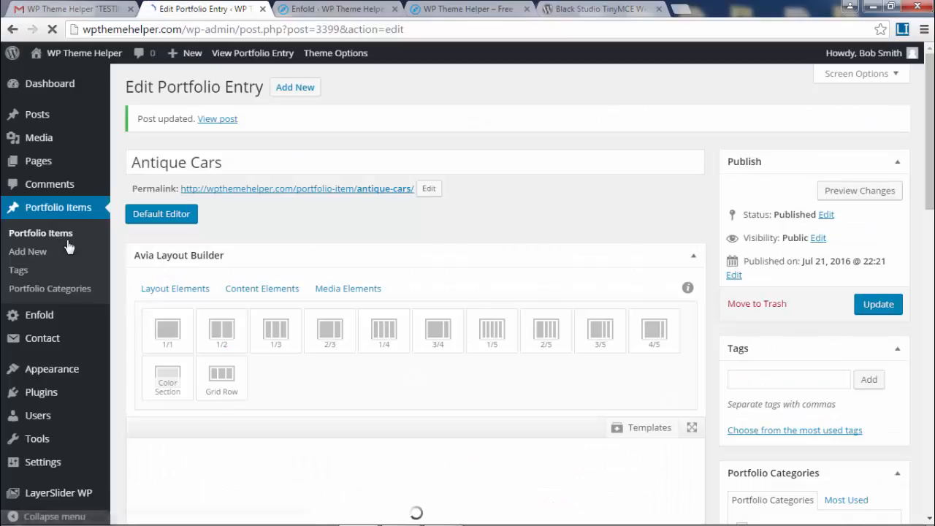
Open the Animals portfolio entry and set the underwater polar bear photo as its featured image
click(53, 233)
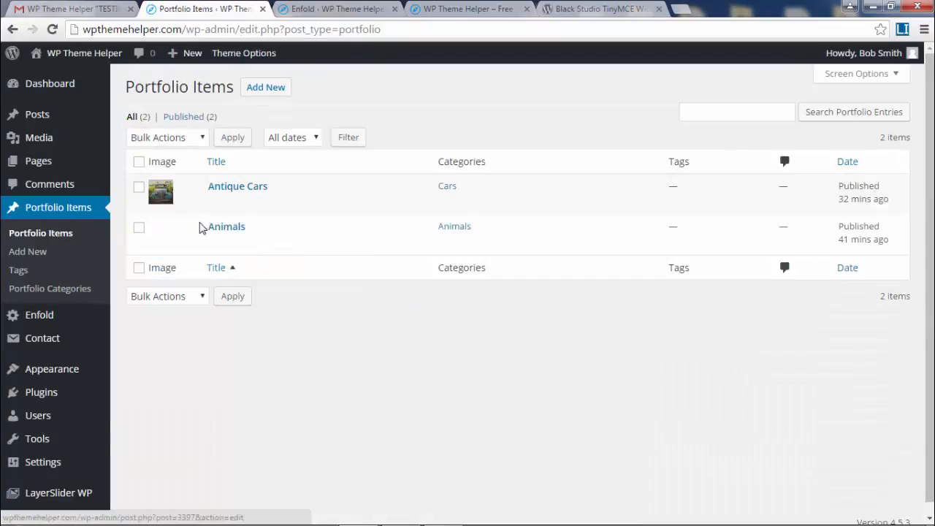
click(219, 226)
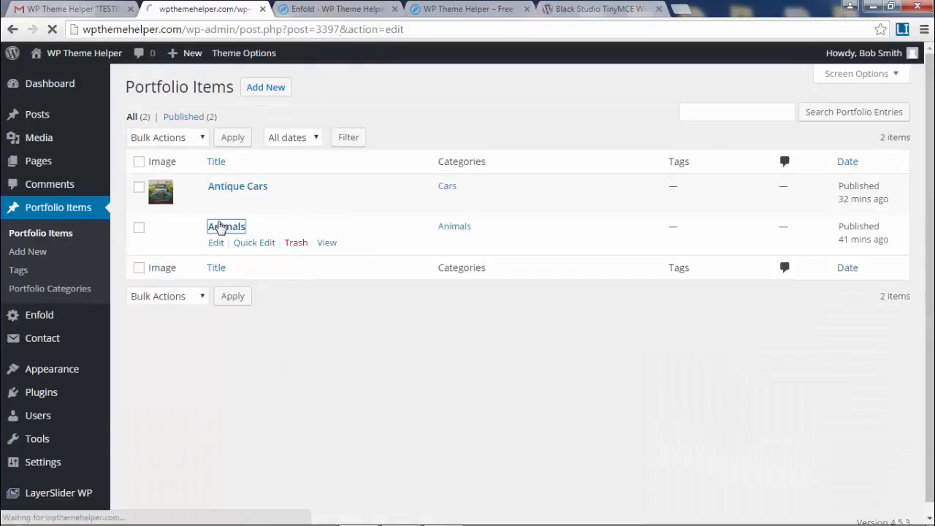
scroll(931, 301, down, 10)
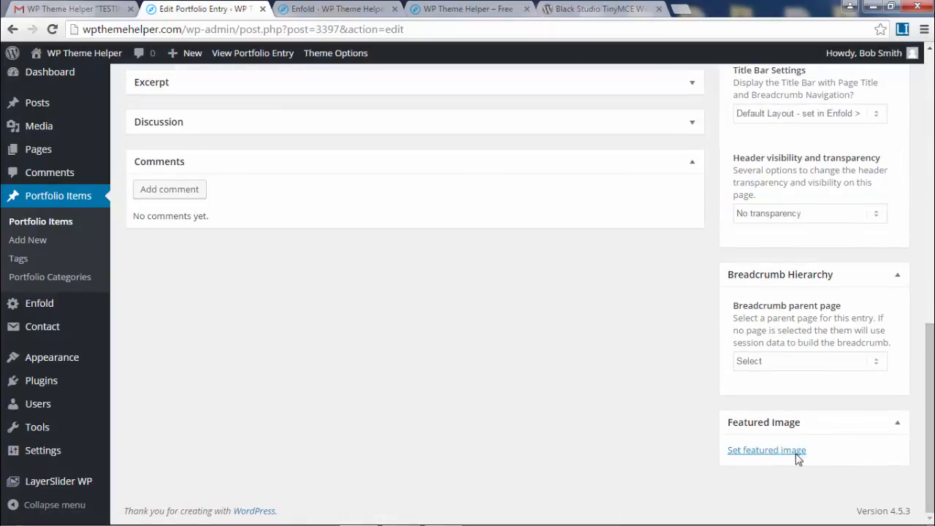
click(767, 450)
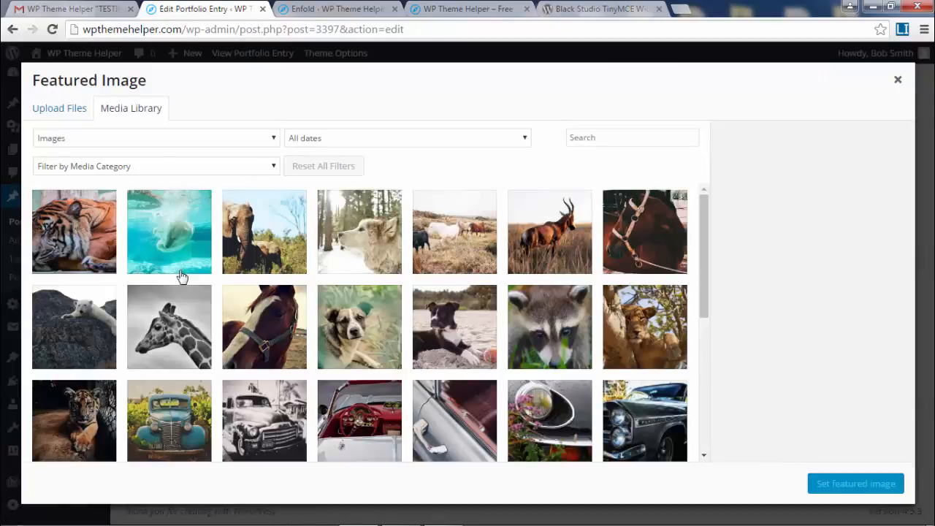
click(175, 231)
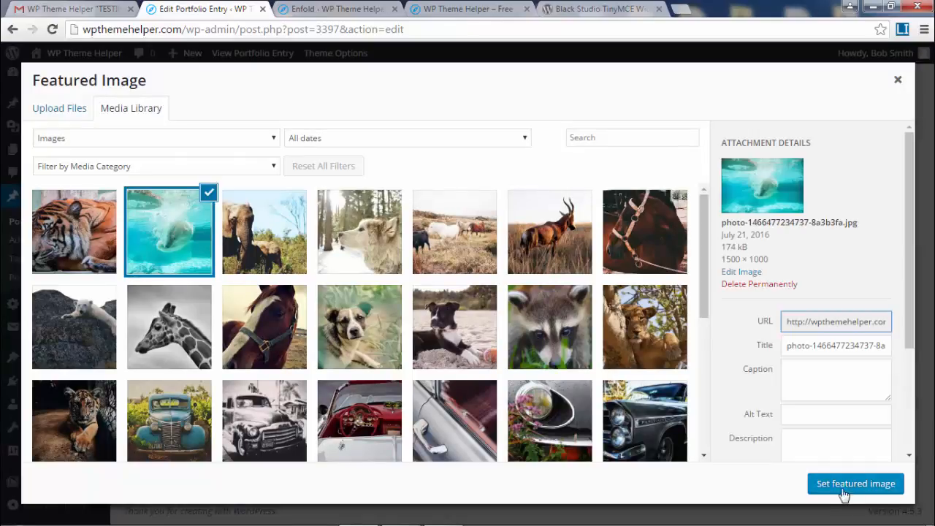
click(855, 484)
scroll(848, 494, up, 10)
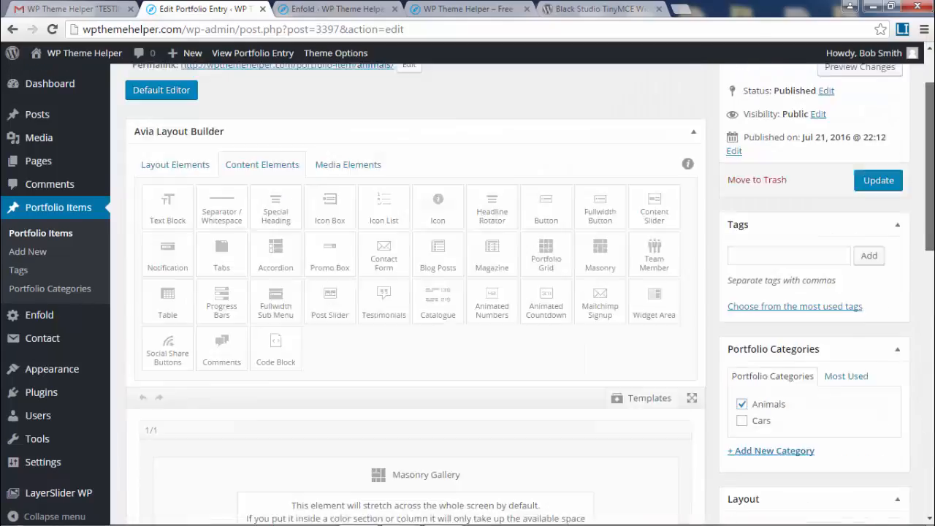
Update the Animals portfolio entry to save its featured image
scroll(879, 264, up, 1)
click(879, 264)
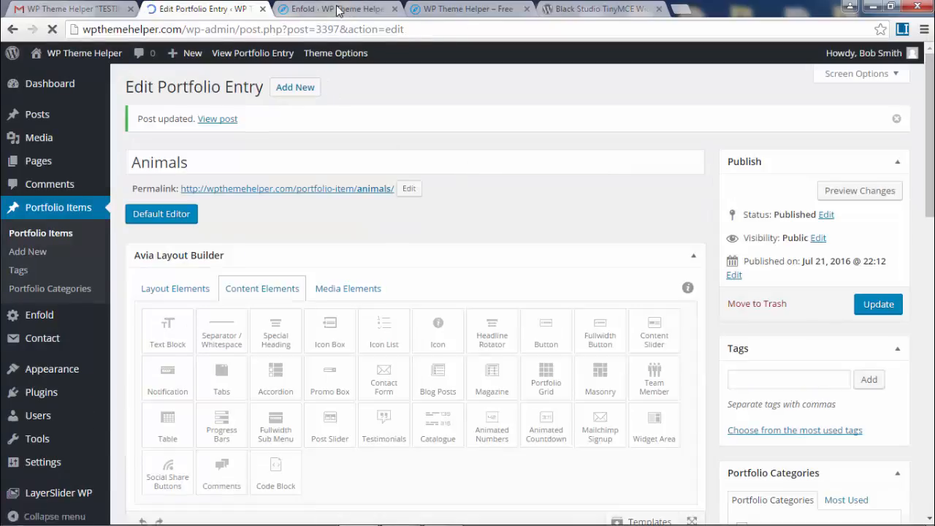
Examine the home page's Recent Work portfolio images and the image gallery beside the Any Layout Imaginable text
click(338, 10)
click(460, 7)
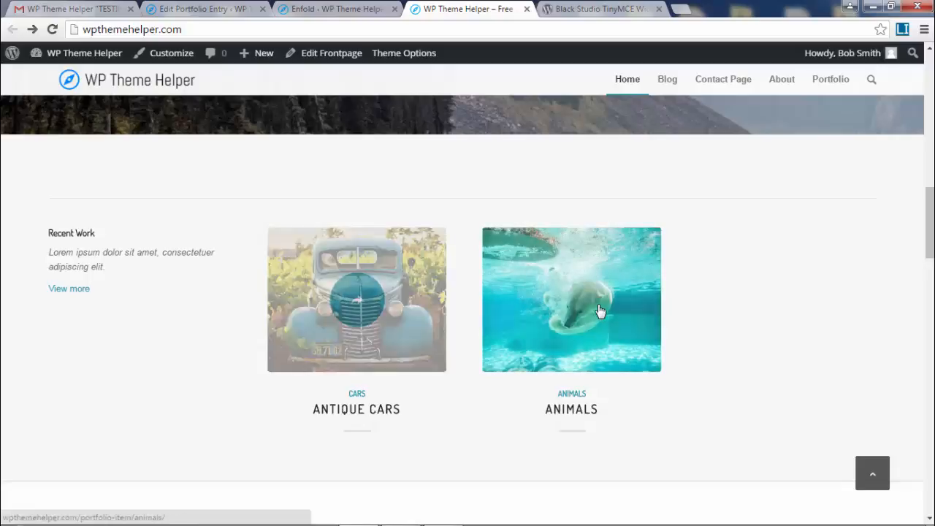
drag(57, 230, 153, 310)
click(712, 279)
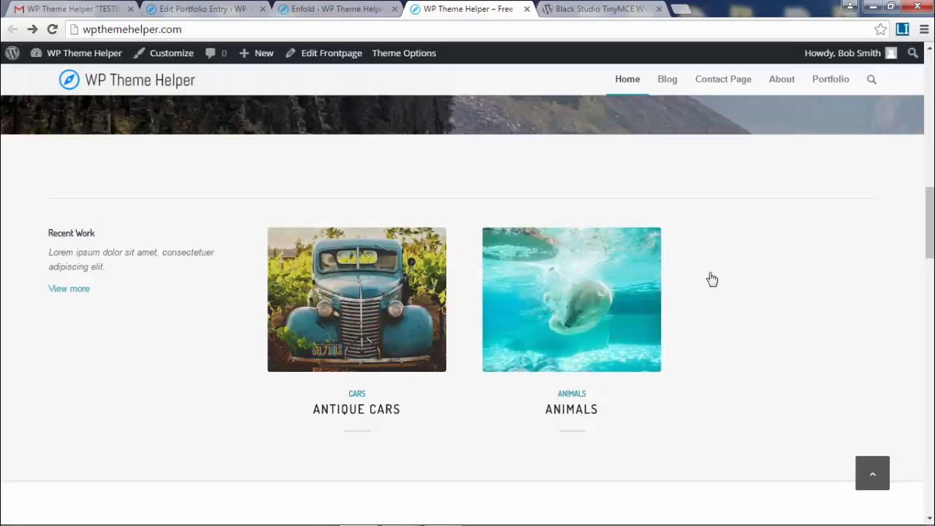
drag(930, 221, 929, 318)
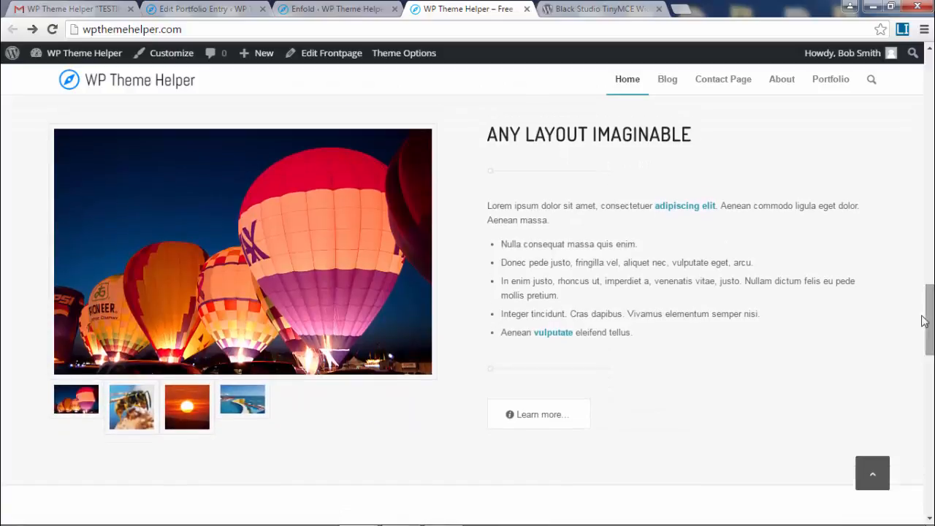
scroll(621, 284, up, 1)
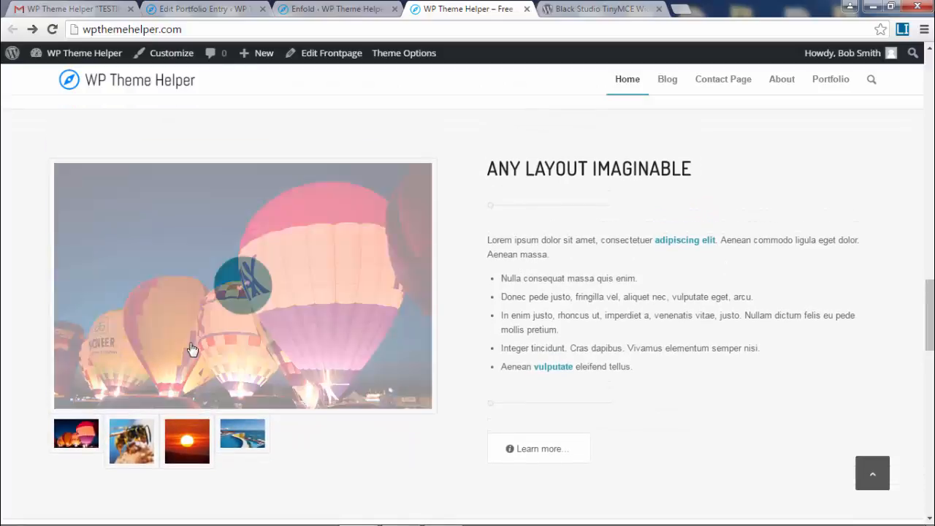
scroll(187, 353, down, 1)
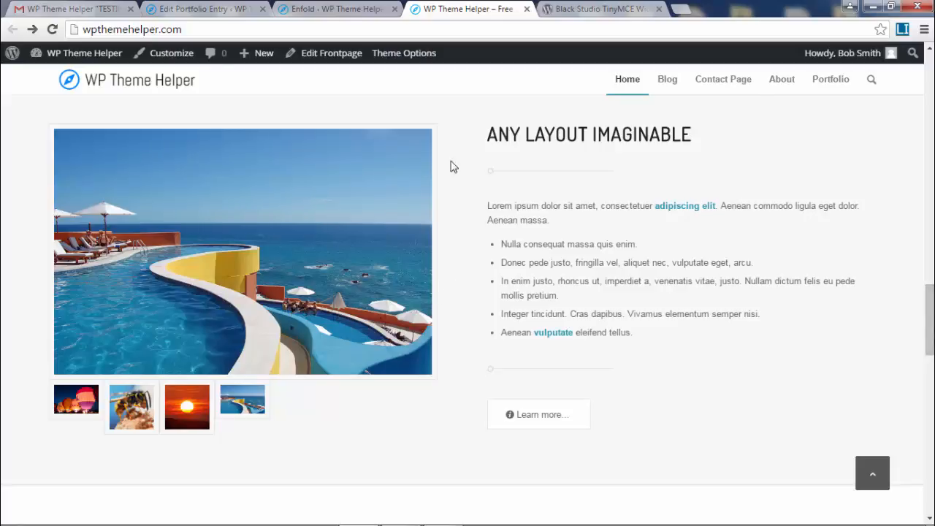
Close the Enfold Theme Options page and open the Home page from the WordPress Pages list for editing
click(336, 9)
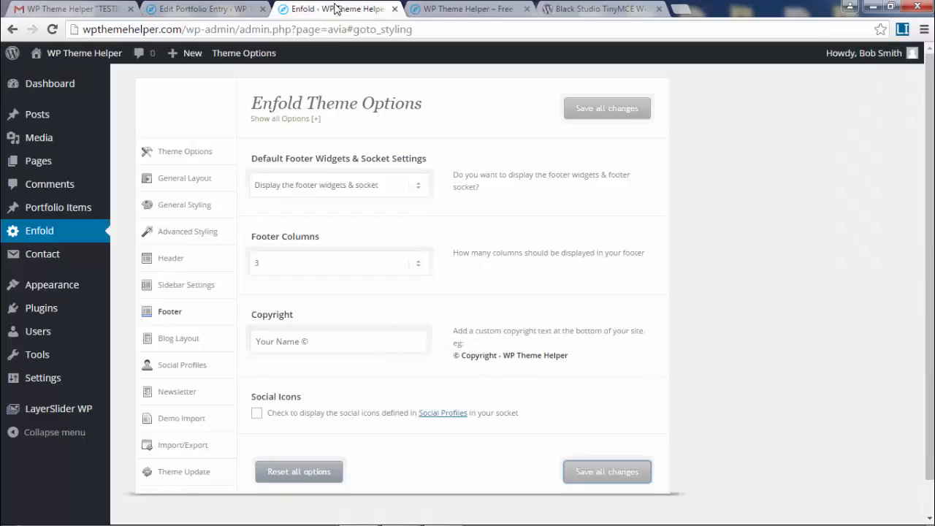
click(395, 9)
click(254, 11)
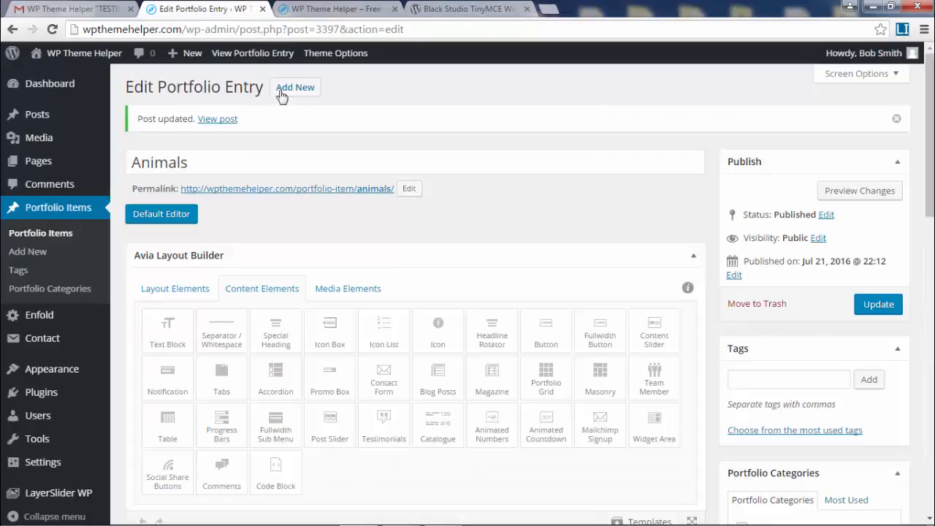
click(42, 168)
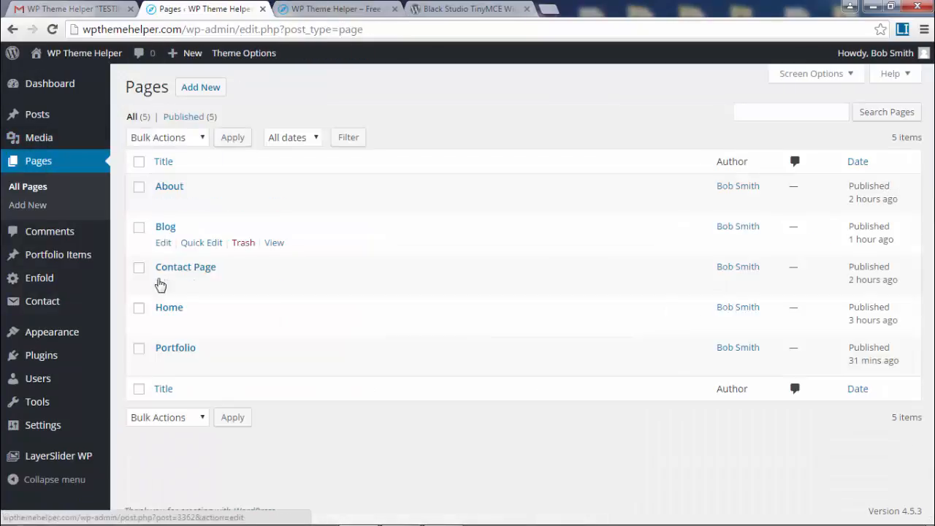
click(175, 311)
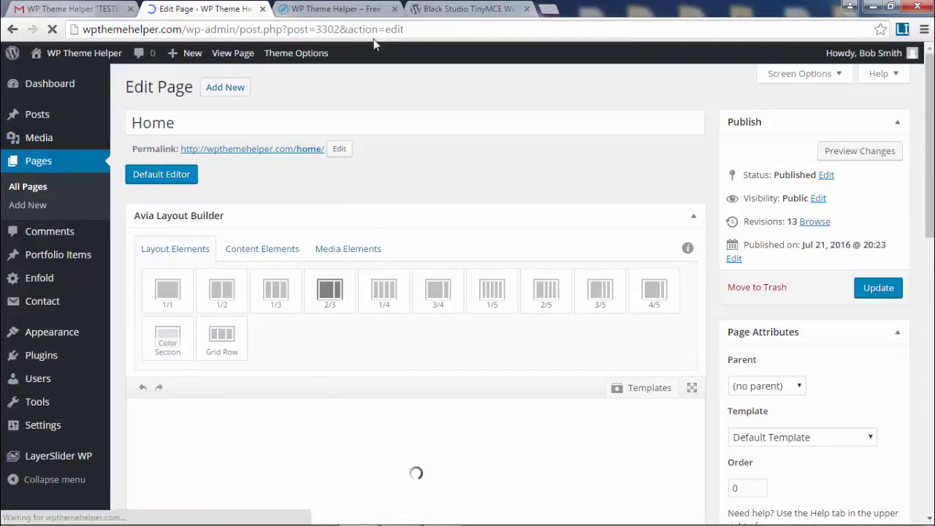
Match the home page's Any Layout Imaginable section to its color section in the Avia Layout Builder and open its Gallery element
click(342, 8)
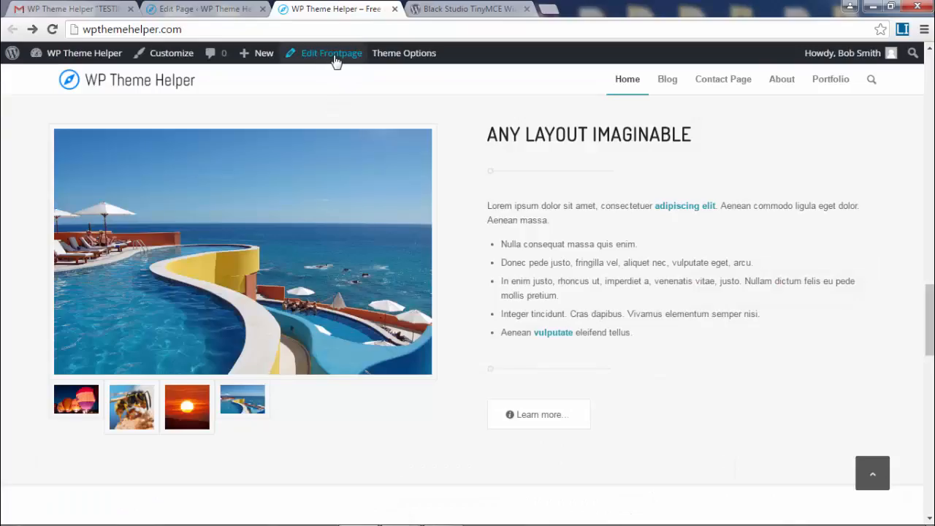
click(213, 8)
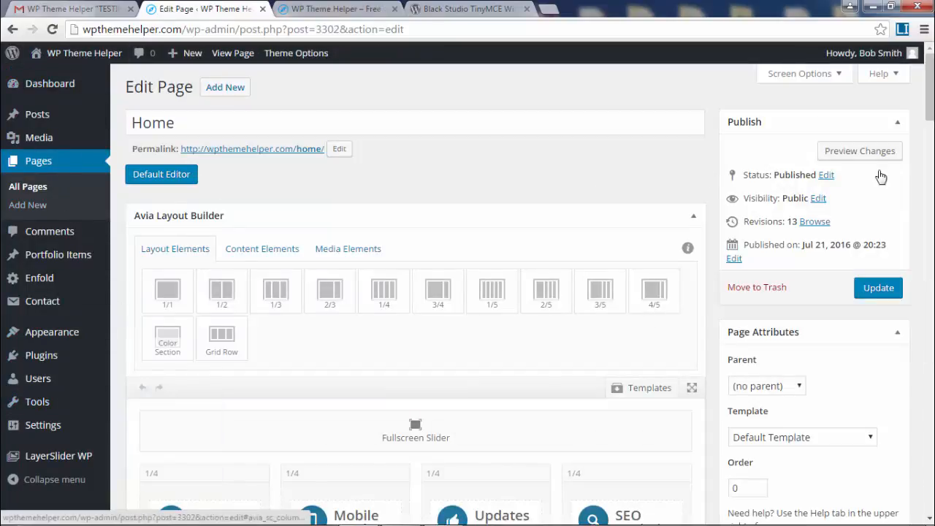
scroll(932, 93, down, 5)
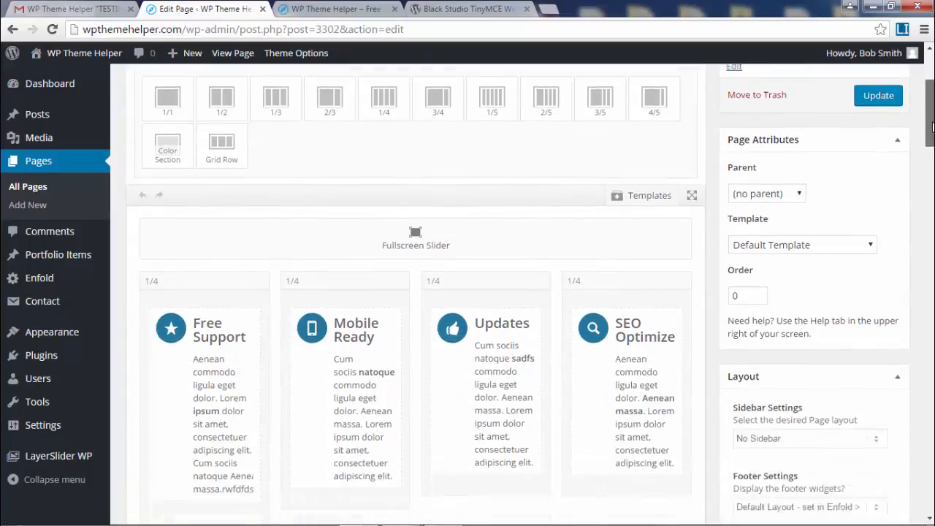
scroll(931, 139, down, 10)
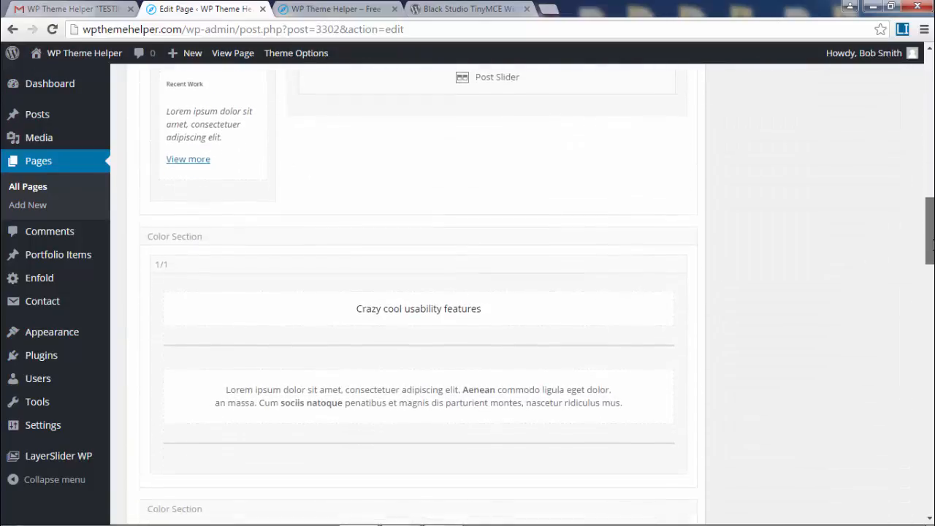
click(339, 9)
scroll(655, 250, down, 1)
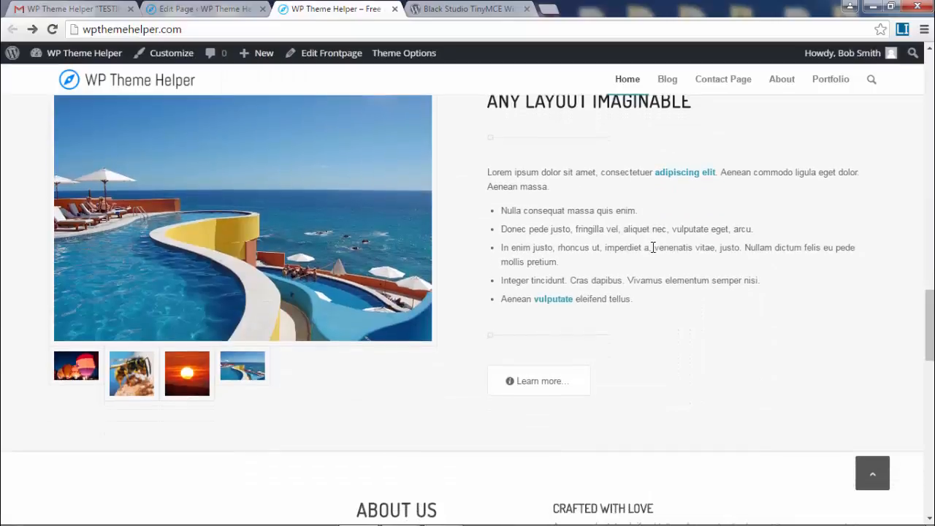
scroll(653, 247, up, 2)
drag(489, 187, 696, 196)
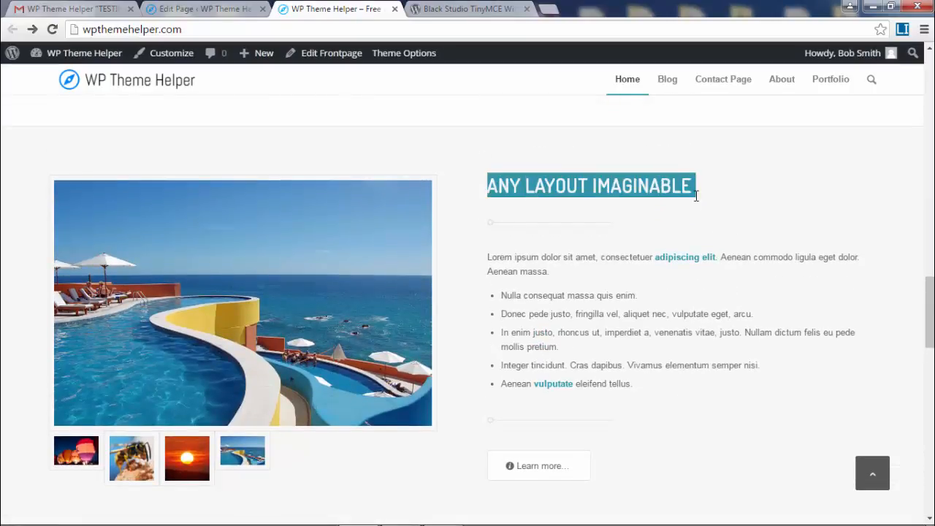
click(207, 10)
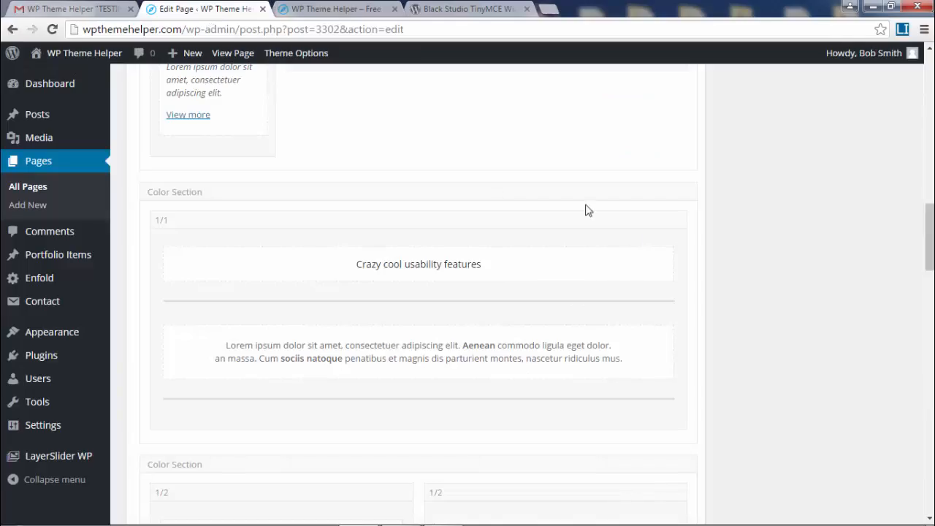
scroll(647, 263, down, 3)
scroll(649, 262, down, 2)
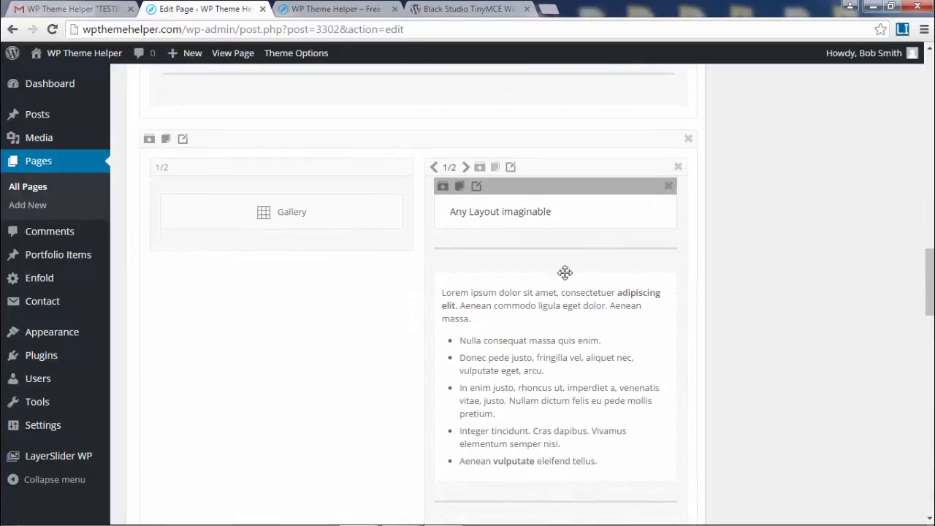
click(262, 216)
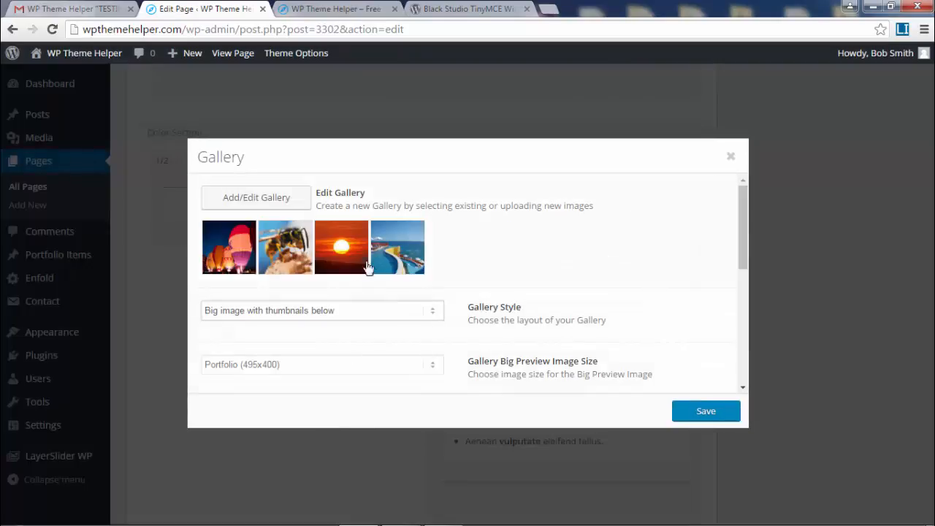
click(231, 199)
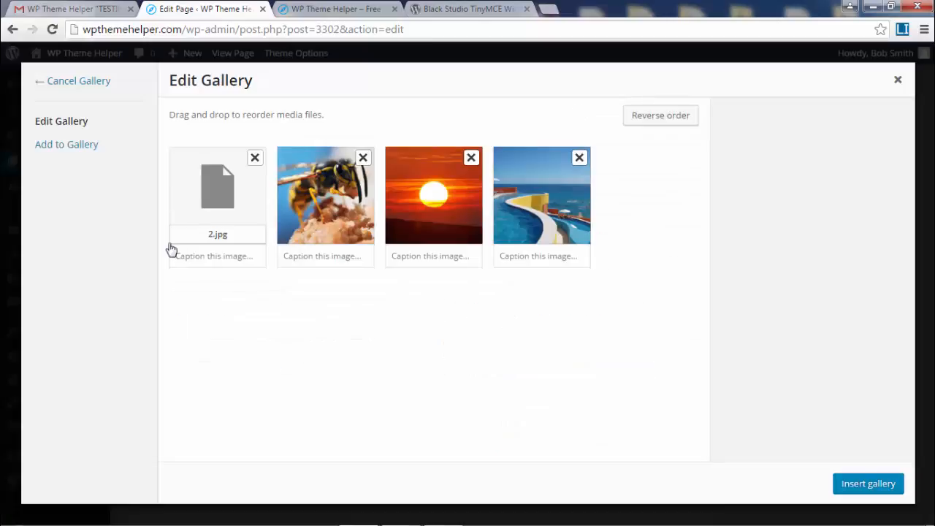
click(255, 160)
click(255, 161)
click(255, 161)
click(255, 160)
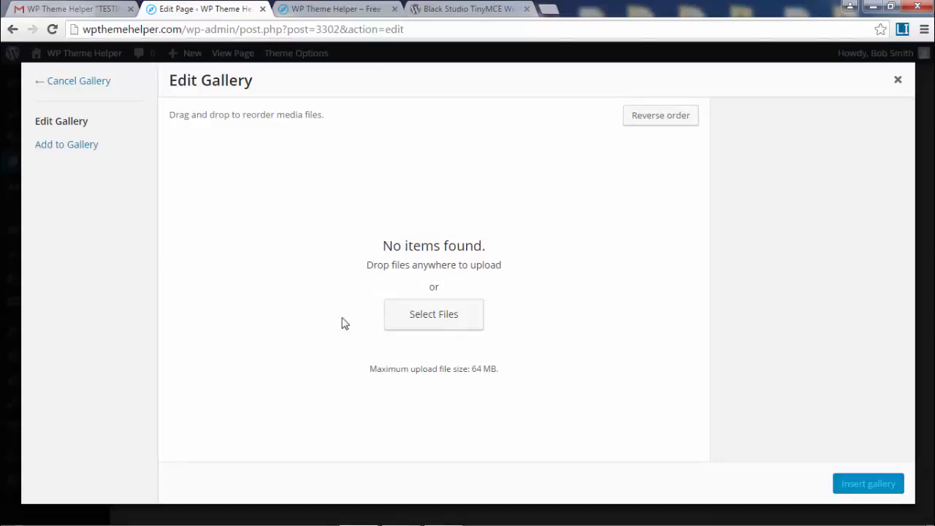
click(435, 313)
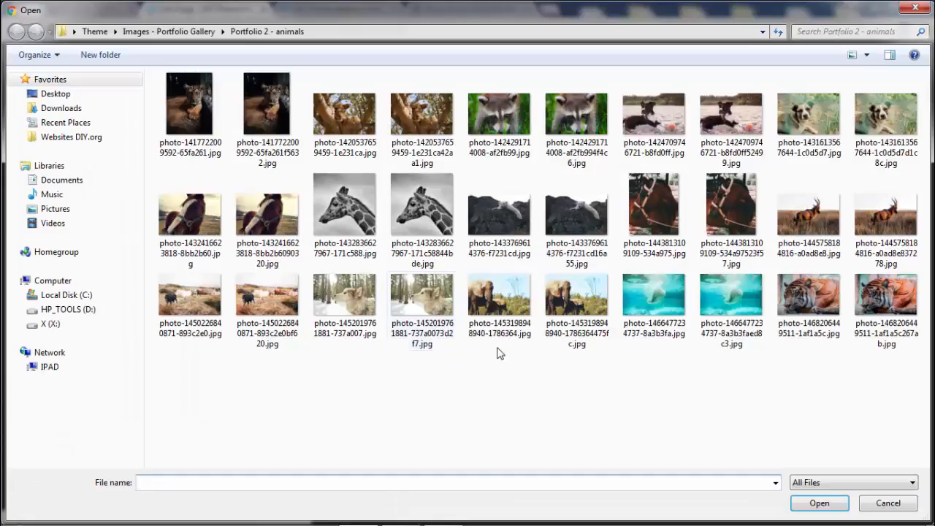
click(93, 138)
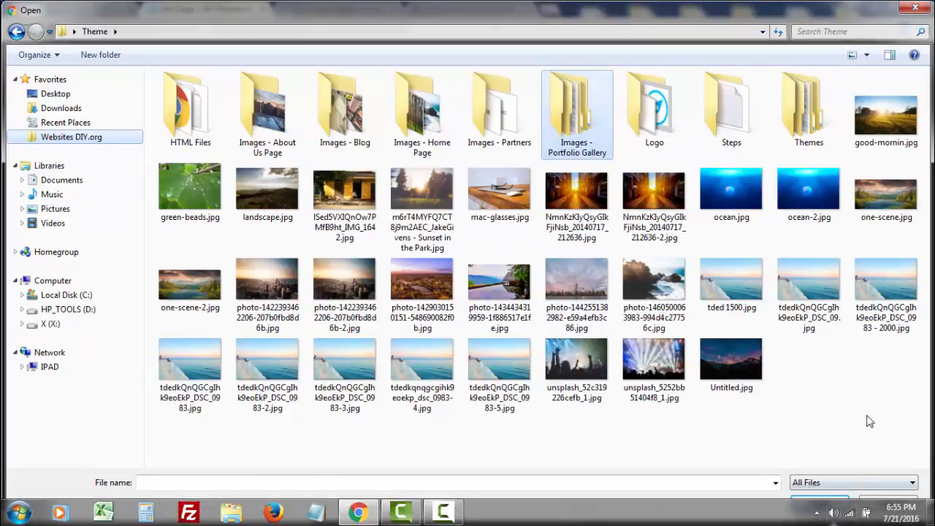
click(889, 502)
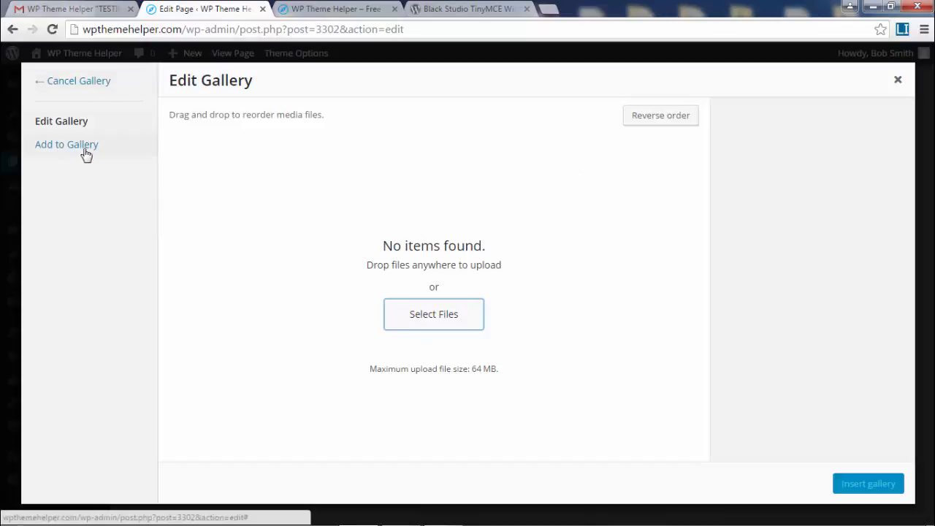
click(451, 326)
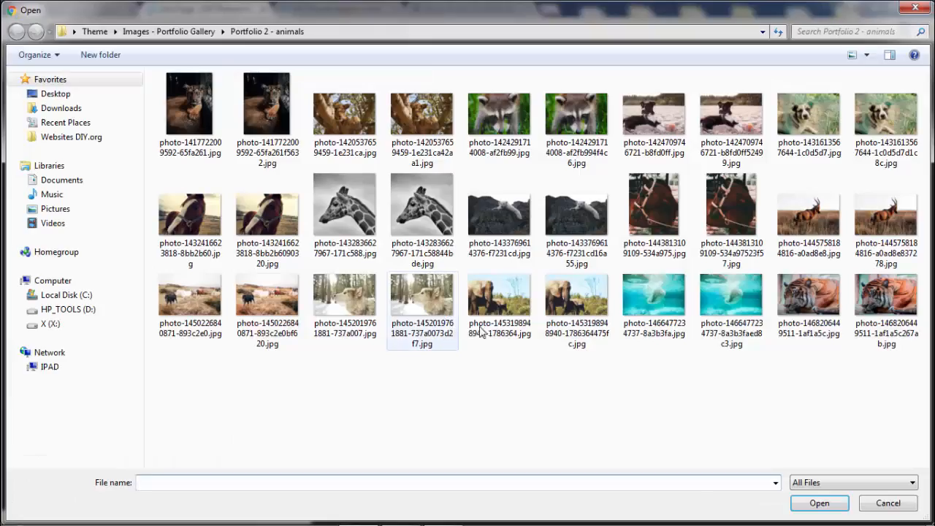
click(887, 504)
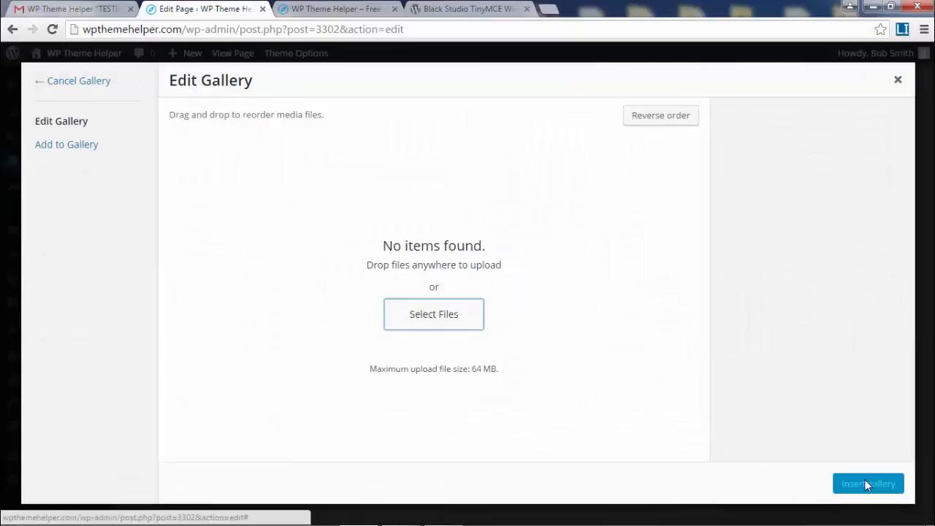
click(73, 87)
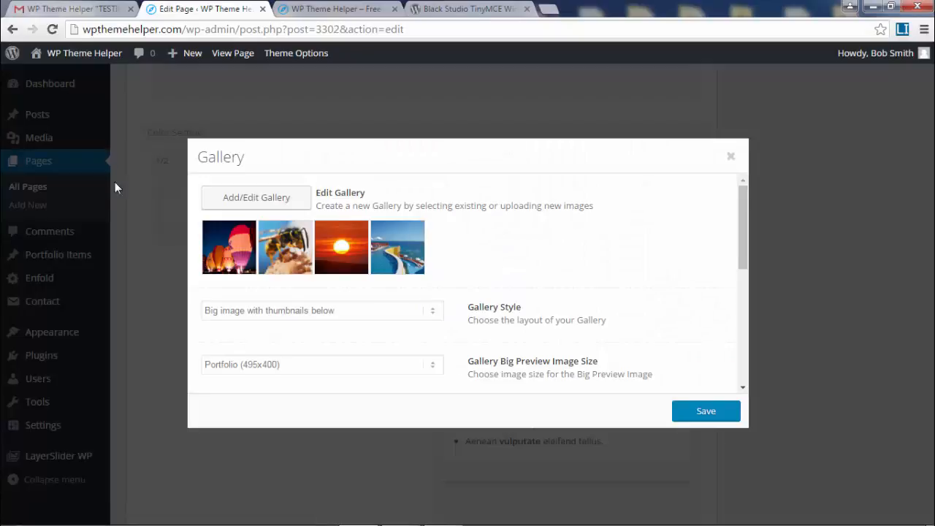
Open the Gallery element's images for editing and remove all four demo pictures
click(259, 209)
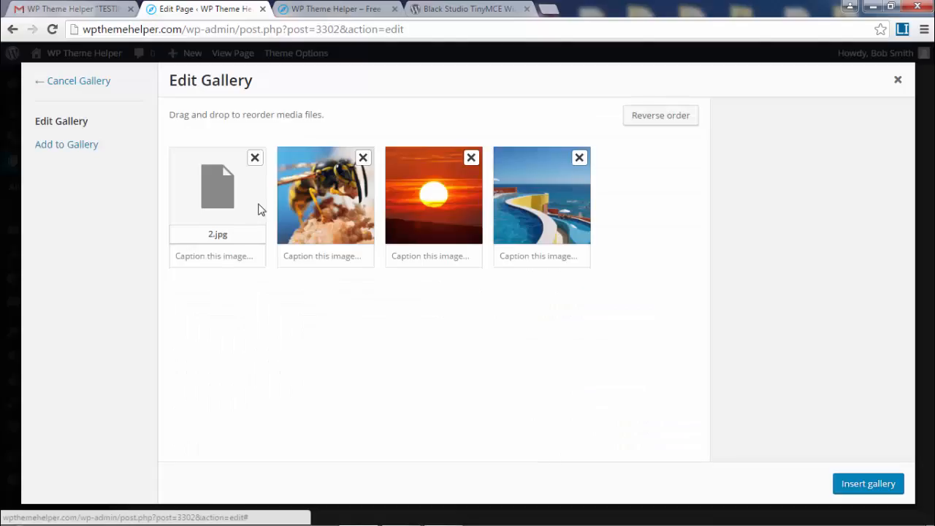
click(256, 158)
click(255, 158)
click(256, 159)
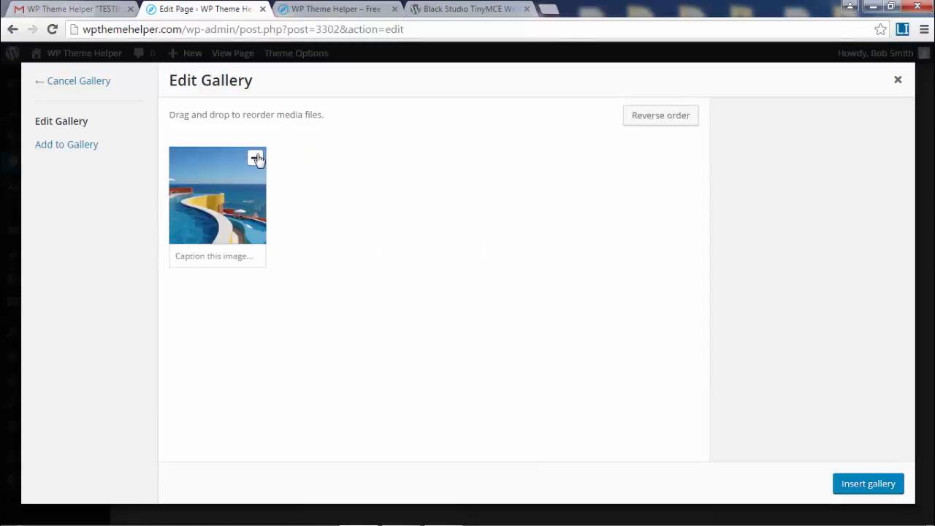
click(257, 159)
Dismiss the file upload dialog and list the media library's Portfolio - Animals images for adding to the gallery
click(442, 310)
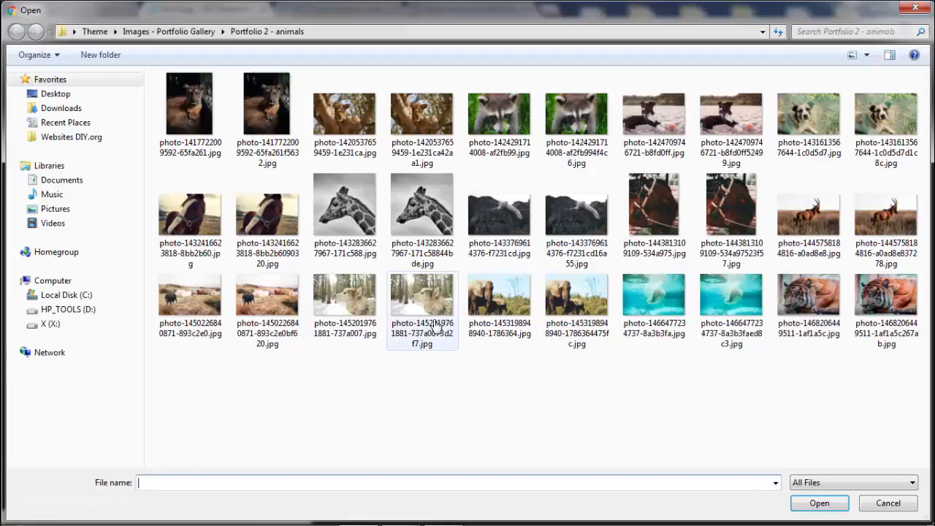
click(902, 505)
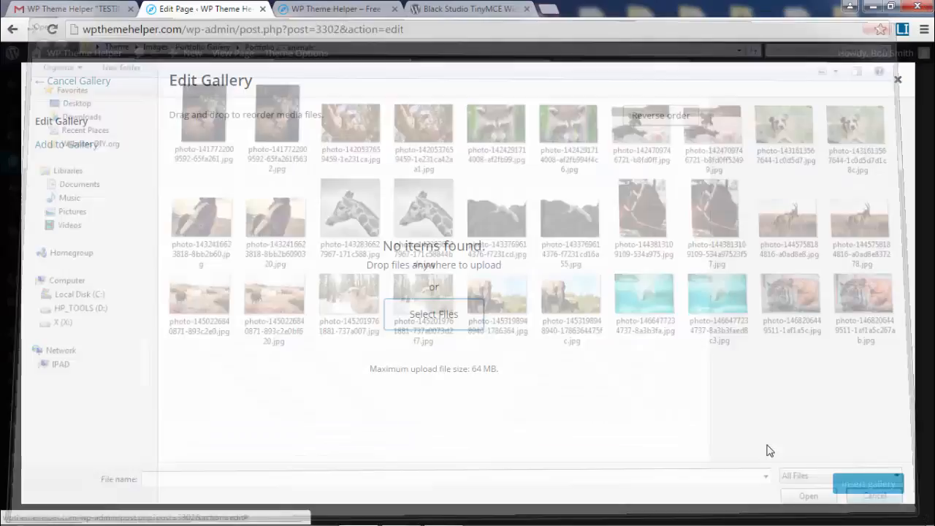
click(76, 155)
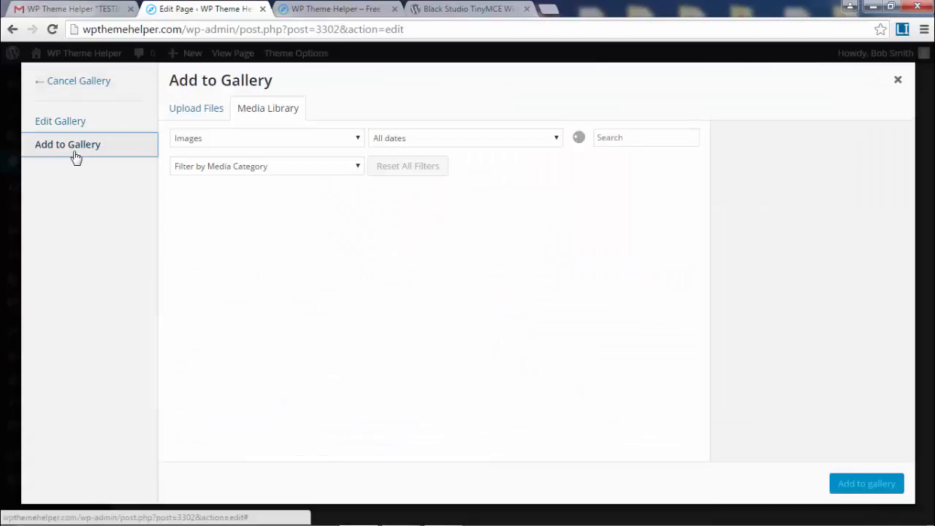
click(302, 169)
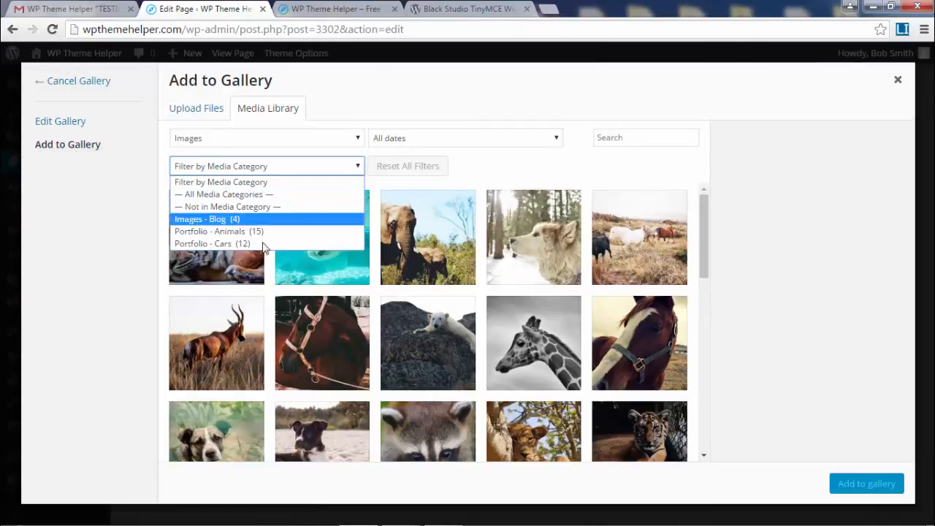
click(243, 231)
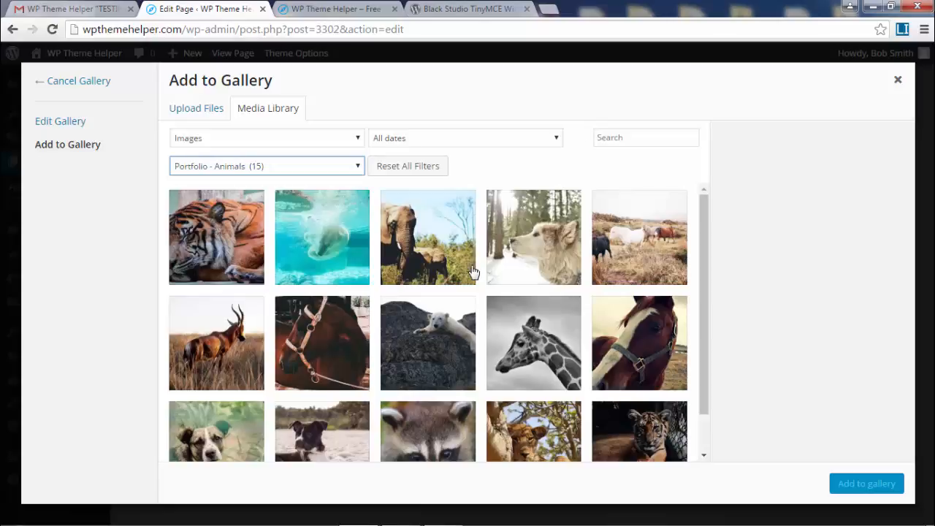
Select the ten animal pictures in the first two rows of the Portfolio - Animals images
click(225, 234)
click(367, 274)
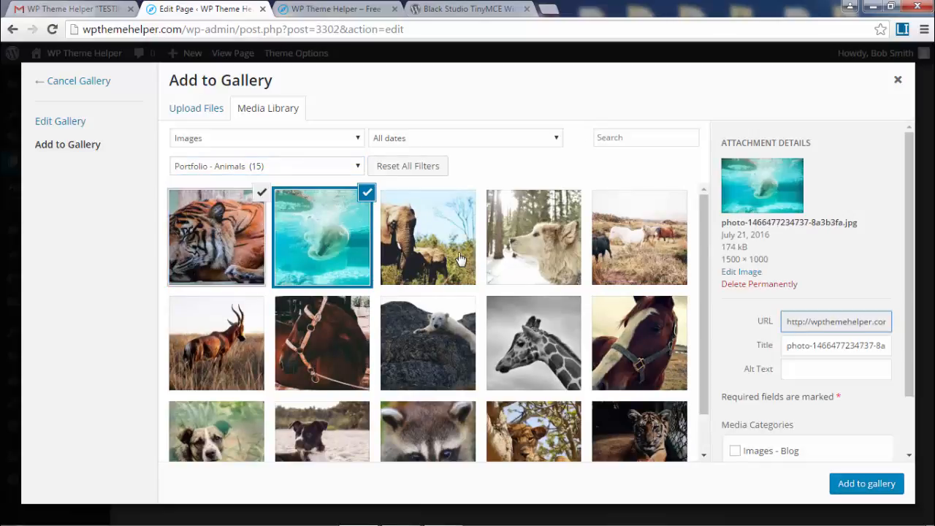
click(442, 254)
click(550, 244)
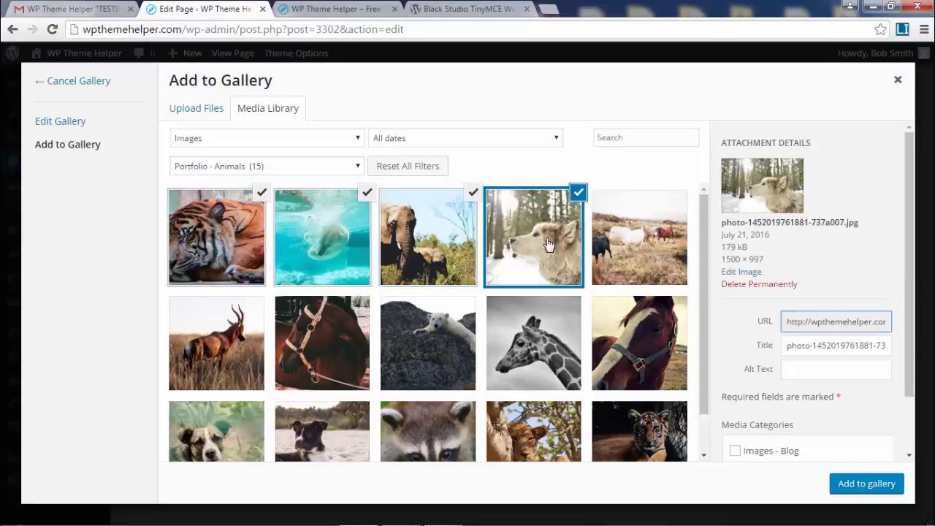
click(633, 247)
click(225, 201)
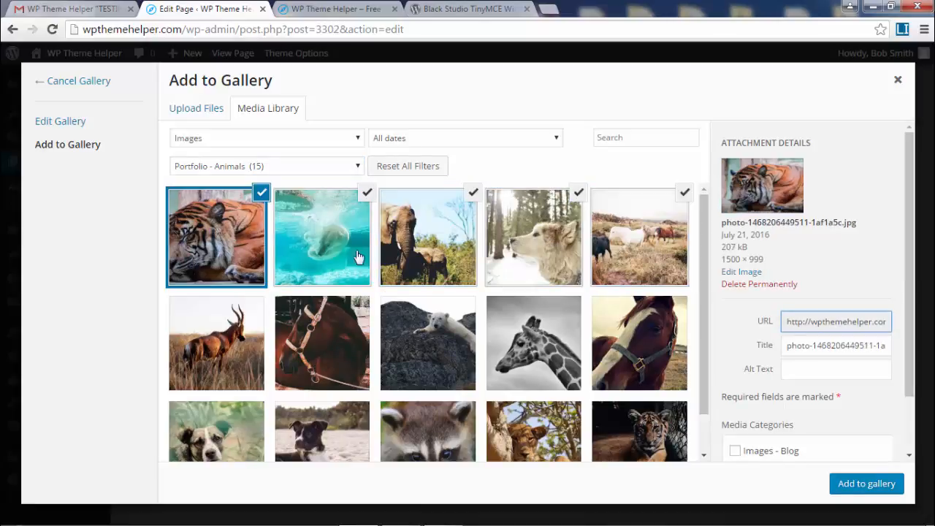
click(650, 243)
click(216, 228)
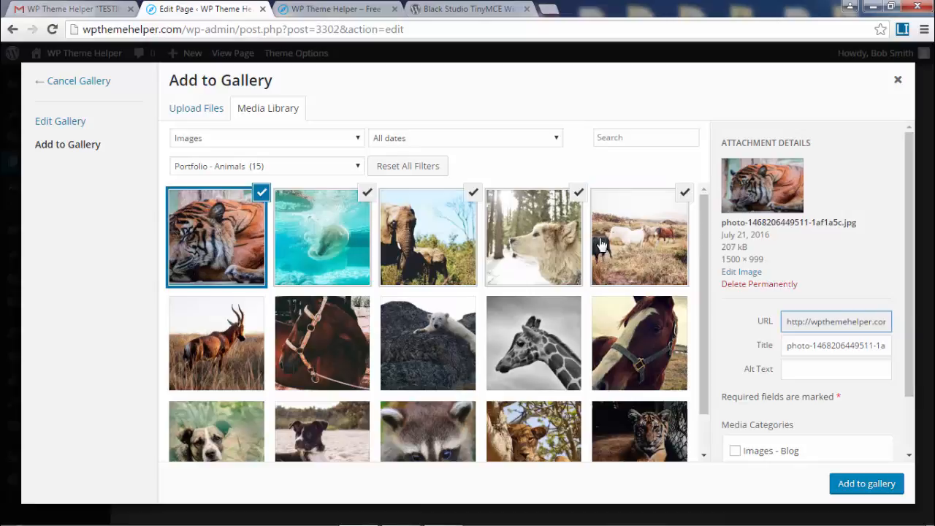
click(665, 233)
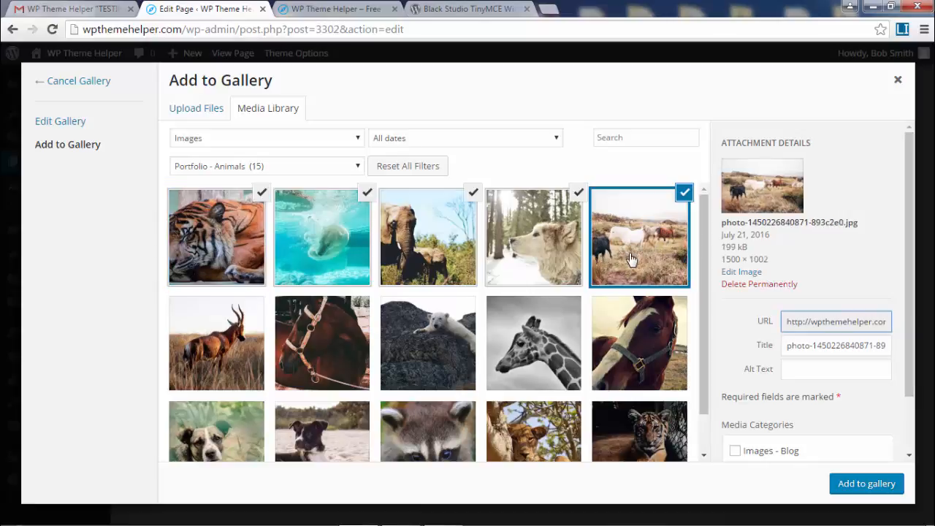
click(634, 348)
scroll(633, 355, down, 1)
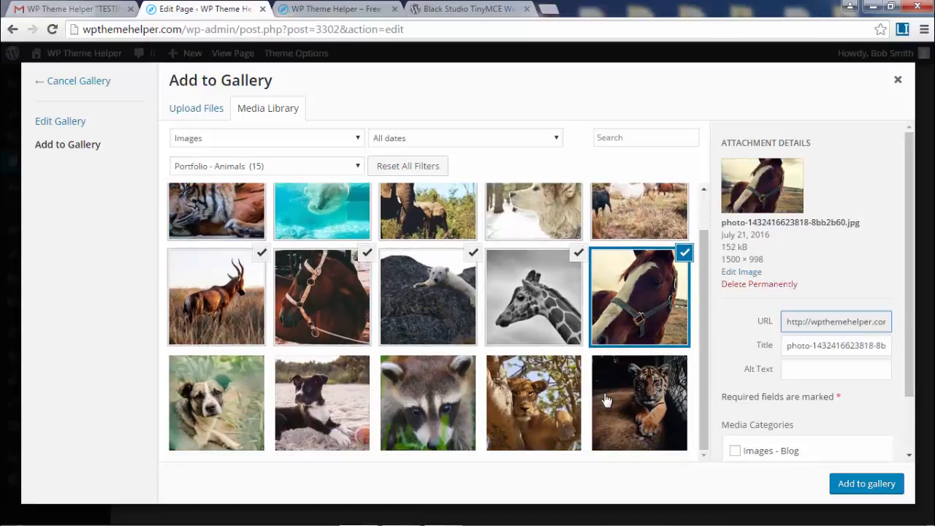
scroll(319, 242, up, 1)
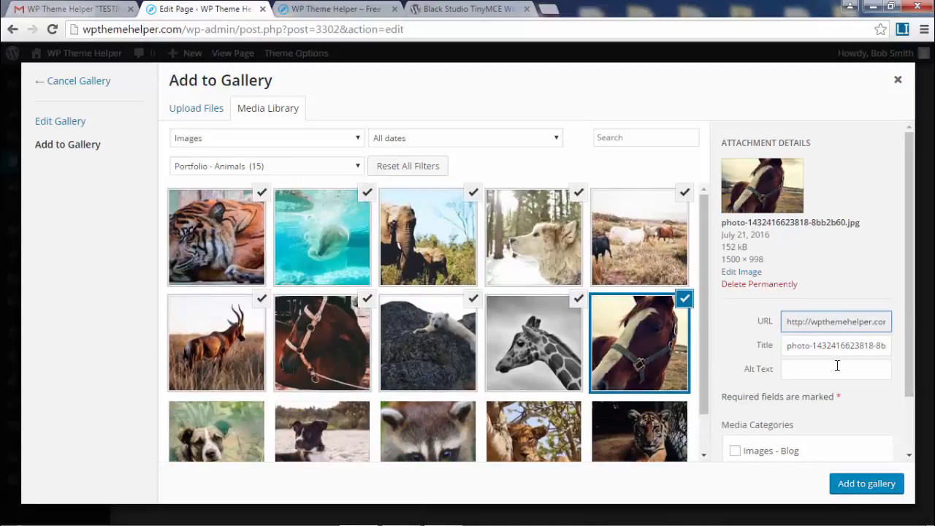
scroll(837, 365, down, 2)
Add the selected animal pictures to the gallery, insert it and save the Gallery element
click(866, 484)
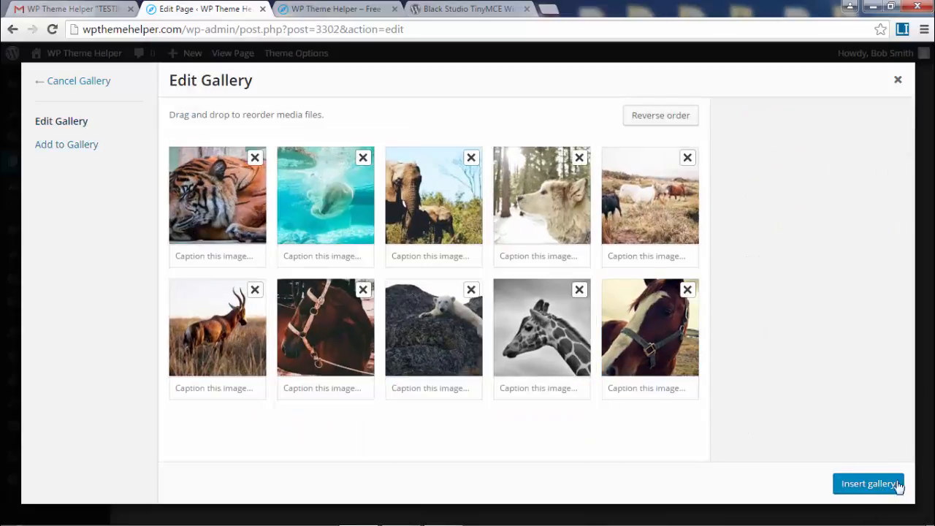
click(868, 484)
click(696, 413)
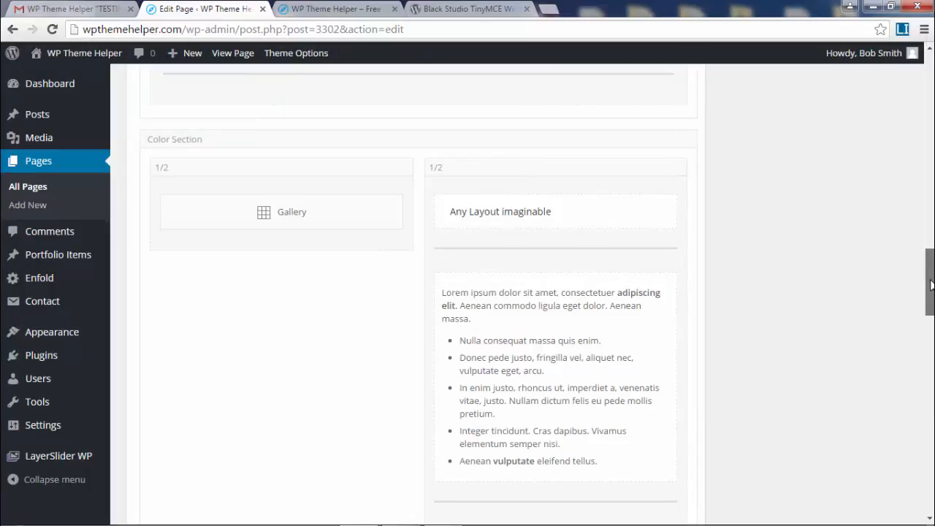
Open the Icon List beside the About Us text and change the Crafted with love item's icon to the pictures icon
drag(931, 285, 930, 337)
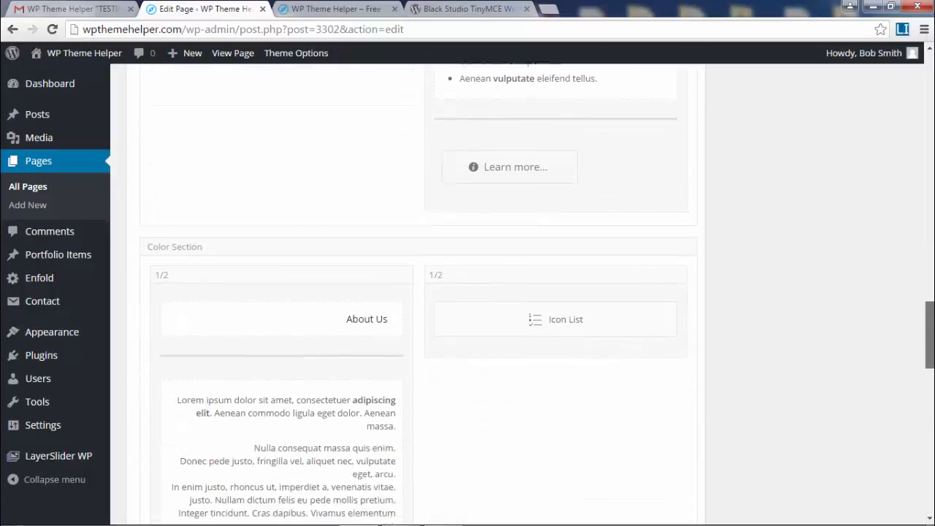
scroll(762, 305, down, 1)
click(555, 236)
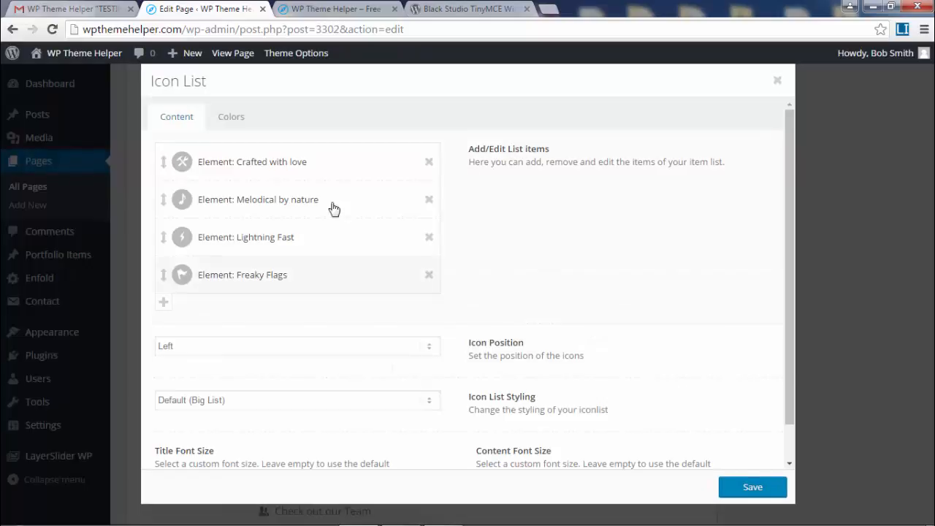
click(285, 165)
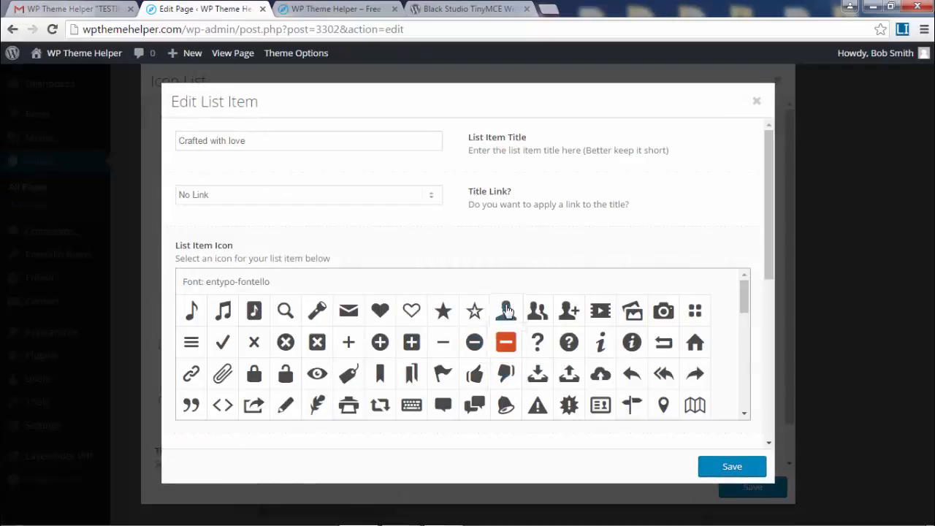
click(712, 466)
Set the Lightning Fast item's icon to the boxed music note, saving the Icon List and updating the Home page
click(250, 241)
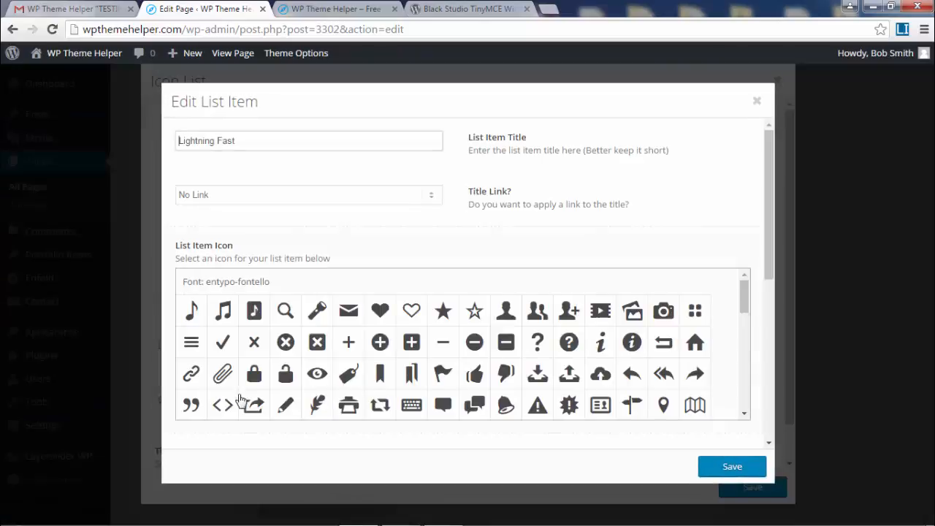
click(744, 472)
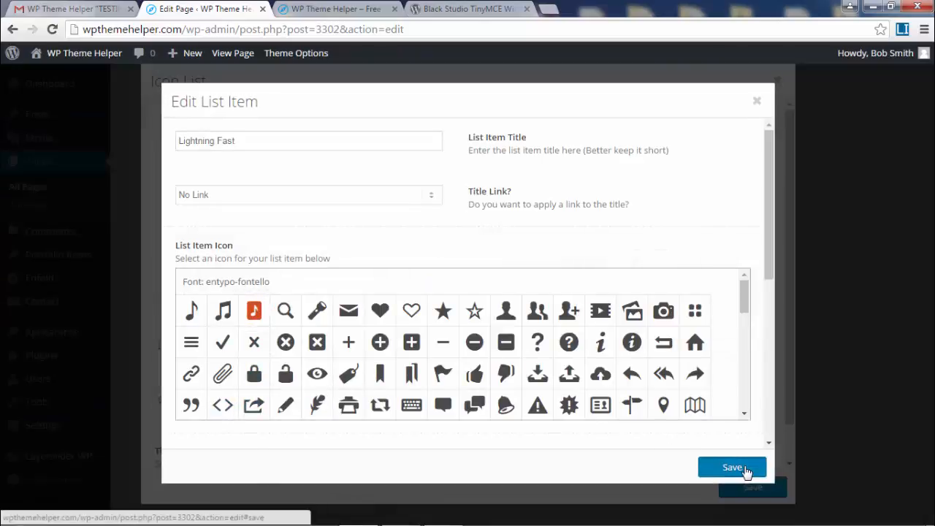
click(745, 488)
scroll(417, 329, down, 5)
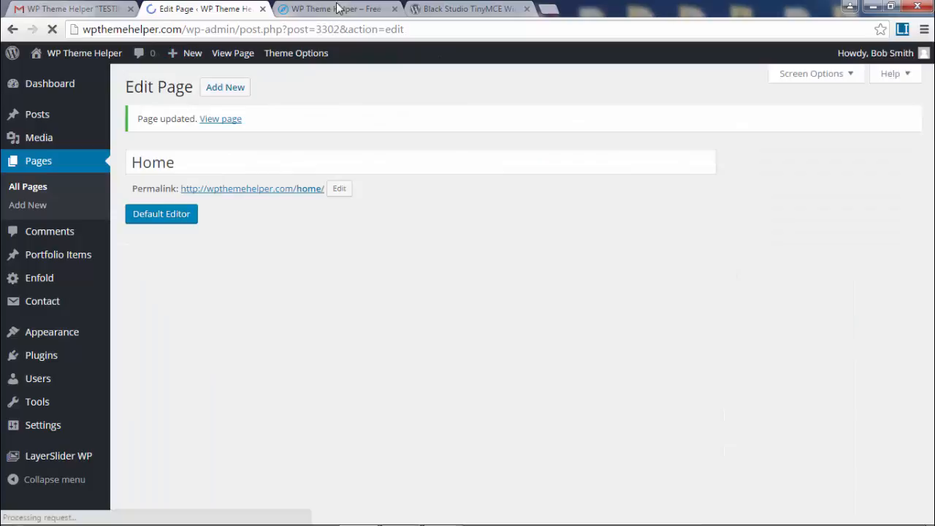
Reload the live home page and examine the Any Layout Imaginable gallery, the About Us icon list and the header area
click(313, 13)
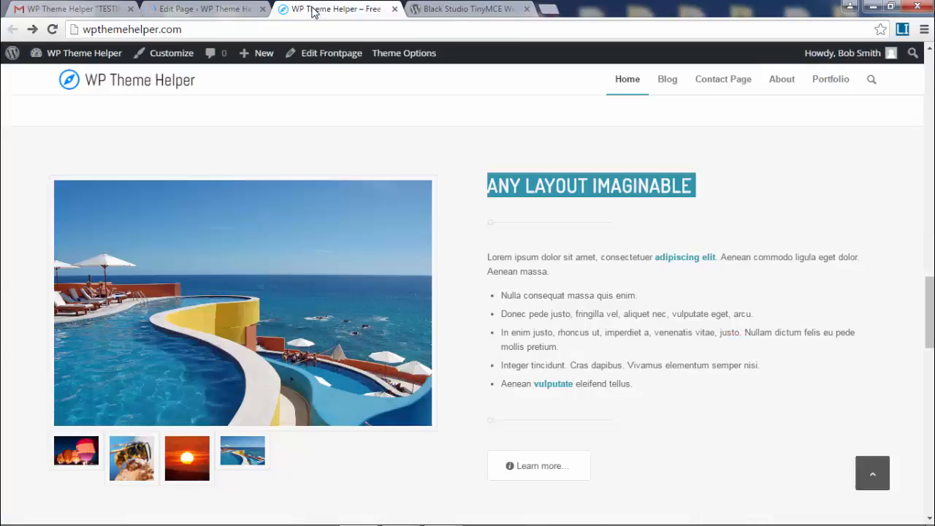
click(84, 53)
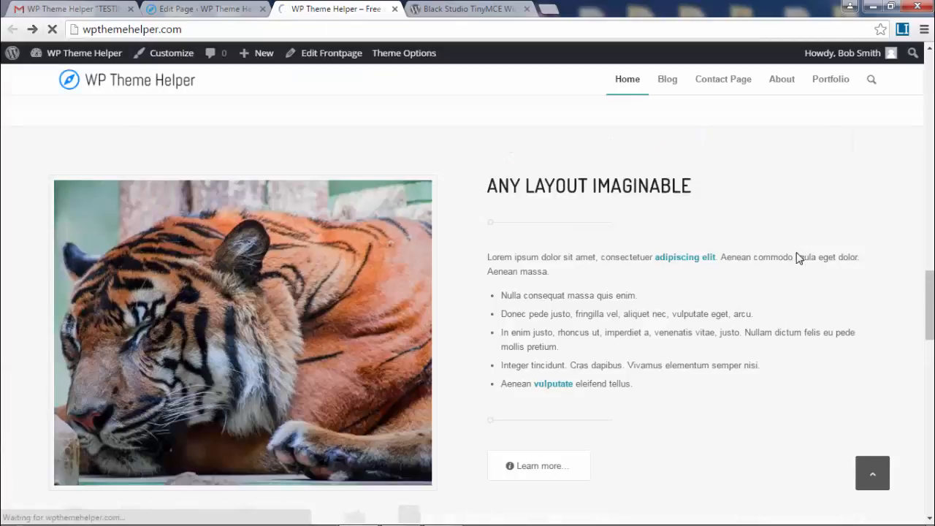
scroll(699, 255, down, 1)
scroll(108, 310, down, 1)
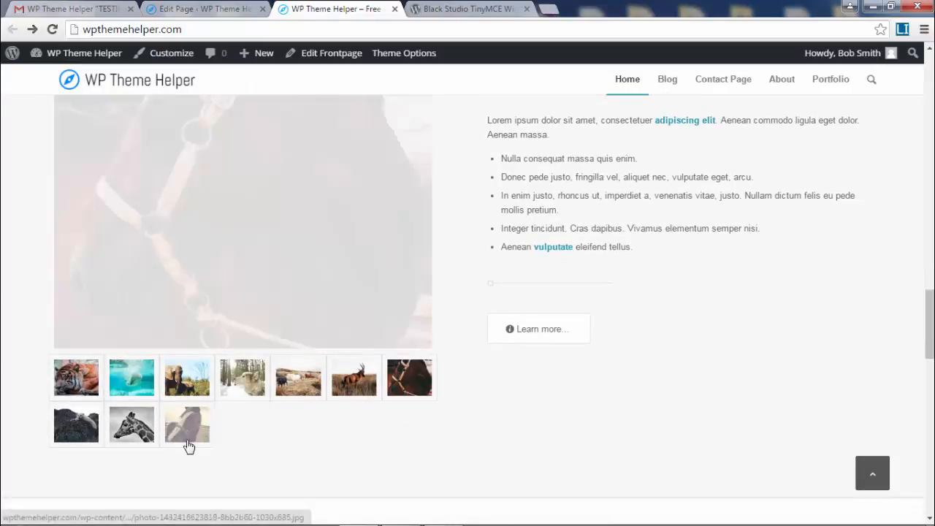
scroll(570, 378, down, 4)
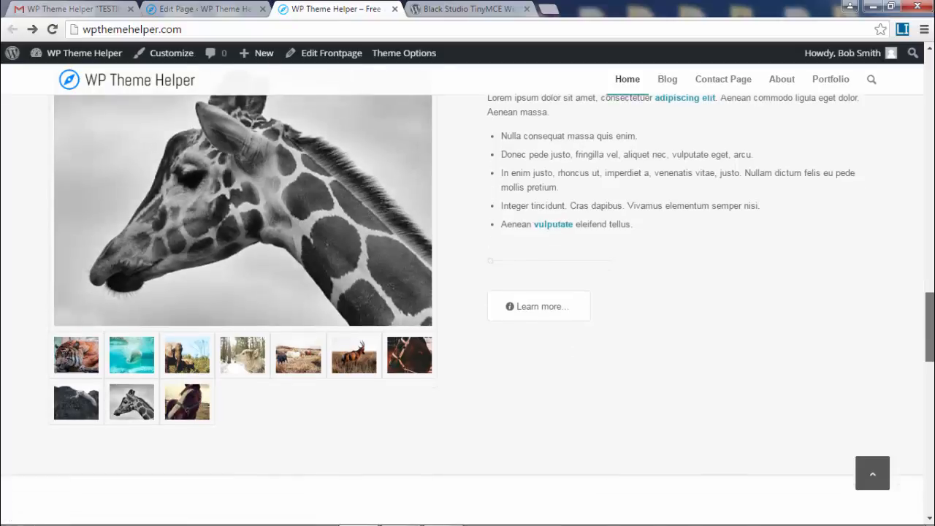
drag(930, 364, 930, 385)
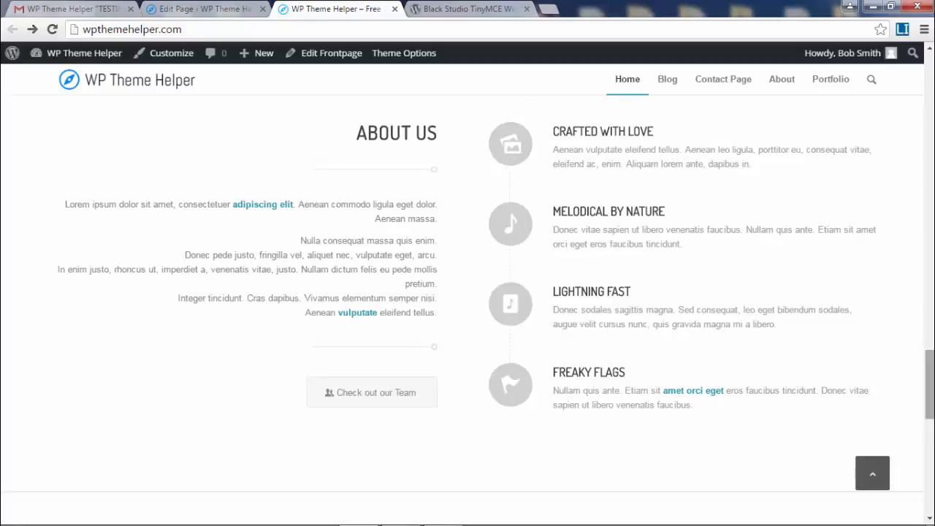
drag(930, 384, 930, 87)
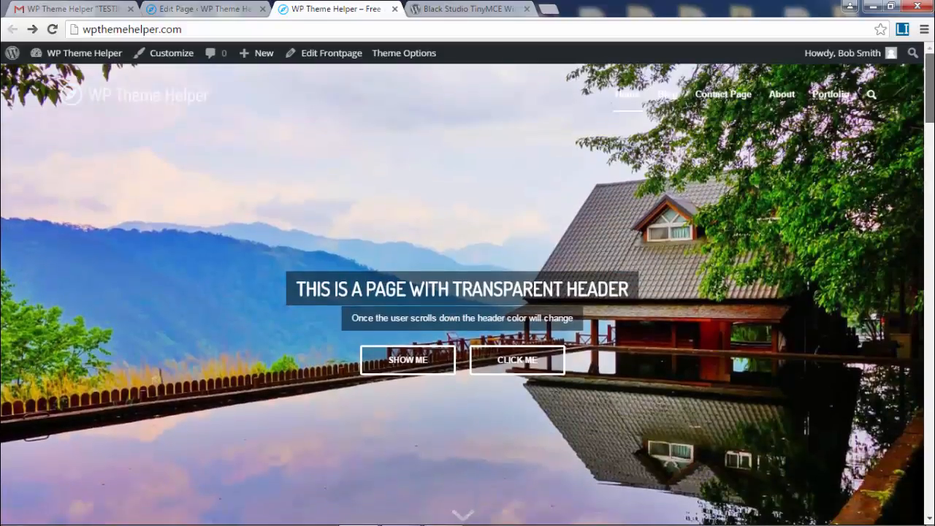
scroll(744, 201, down, 2)
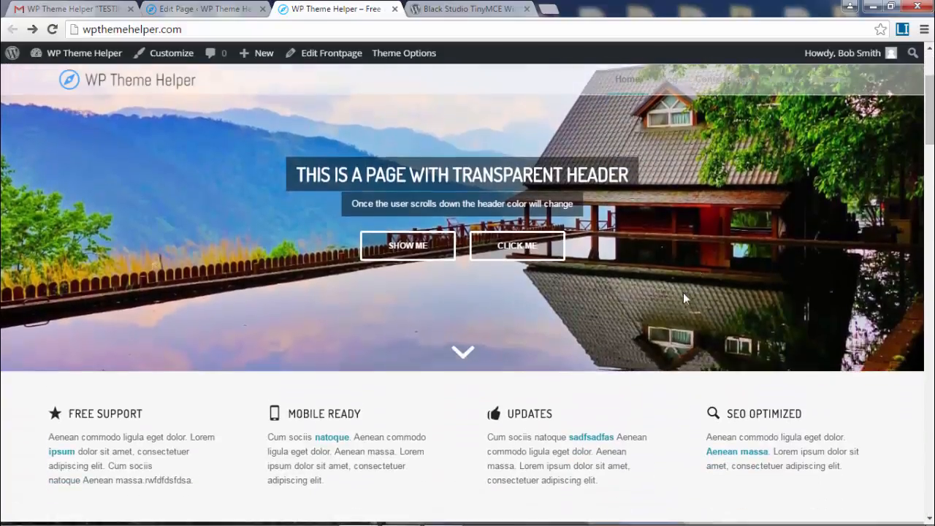
Review the live Blog, Portfolio, About and Contact pages, and return to the home page
click(667, 79)
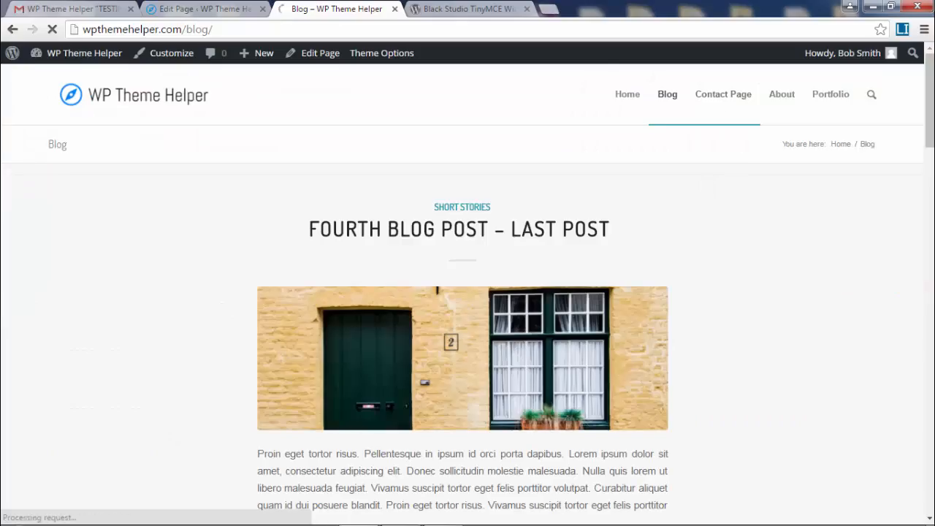
mouse_move(931, 103)
mouse_down()
mouse_move(932, 495)
mouse_move(930, 95)
mouse_up()
click(830, 98)
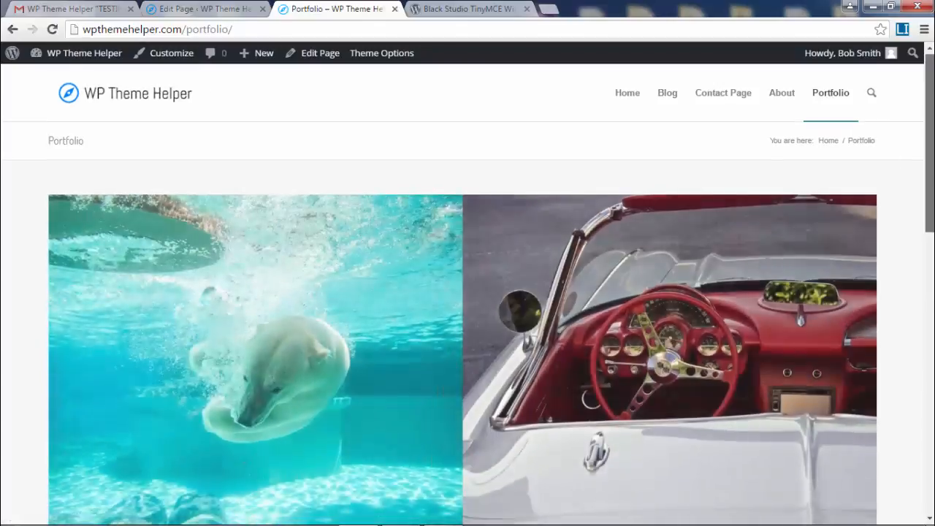
mouse_move(930, 114)
mouse_down()
mouse_move(930, 441)
mouse_move(929, 104)
mouse_up()
click(780, 94)
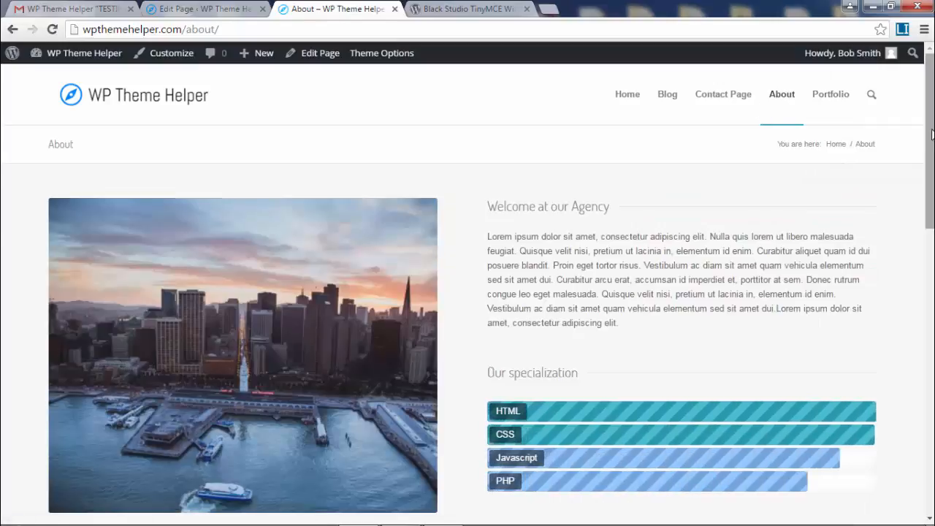
drag(931, 133, 901, 100)
click(726, 95)
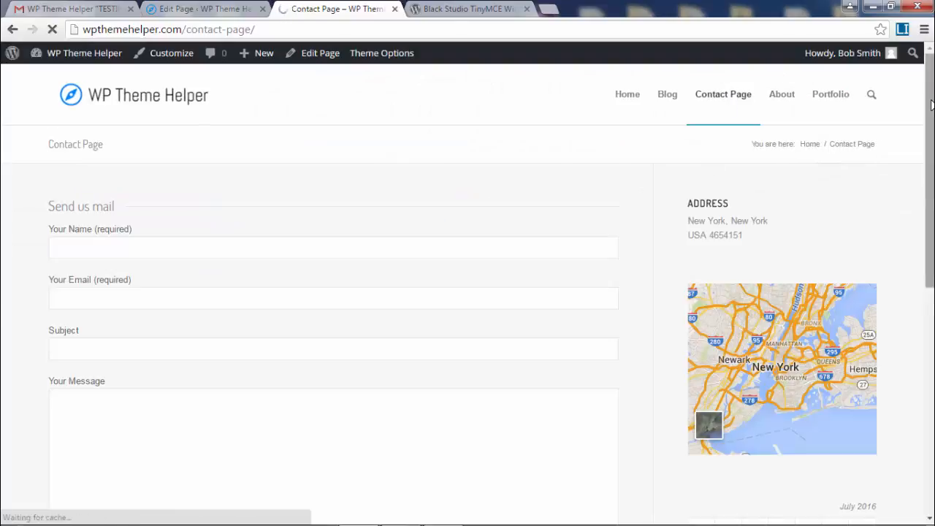
drag(932, 105, 931, 130)
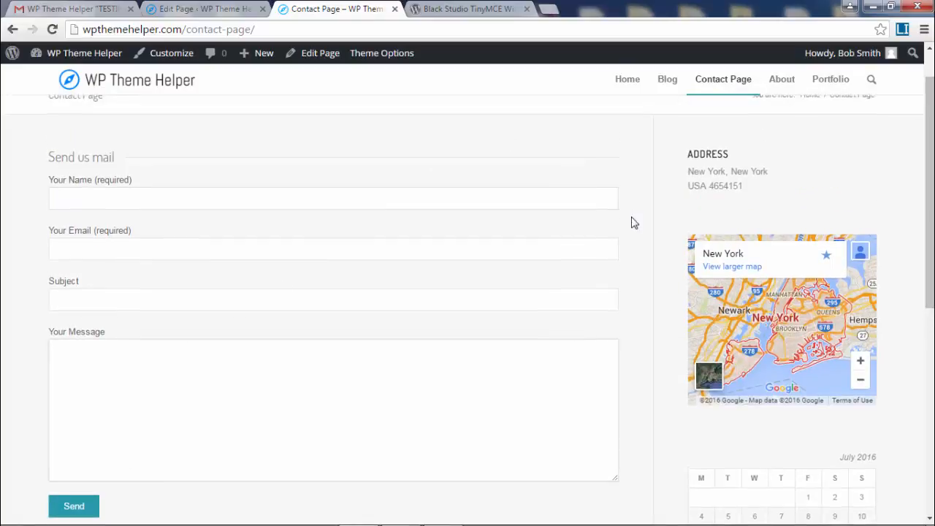
scroll(202, 358, up, 1)
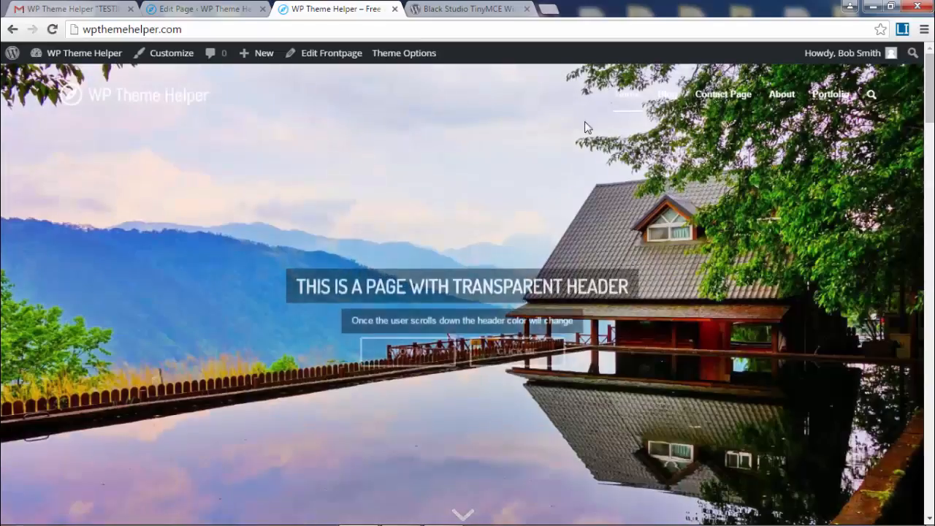
Copy the live site's address and load wpthemehelper.com in a new incognito window
click(216, 35)
key(ctrl+c)
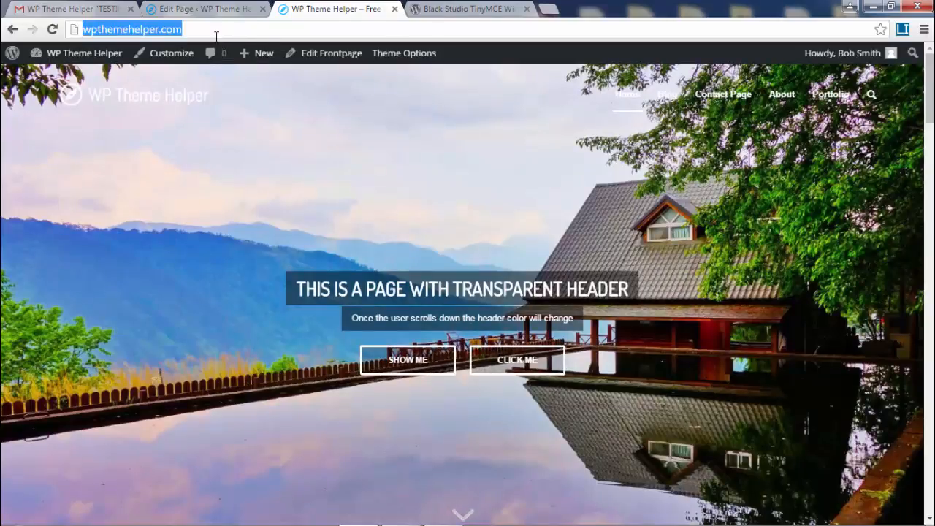
click(925, 29)
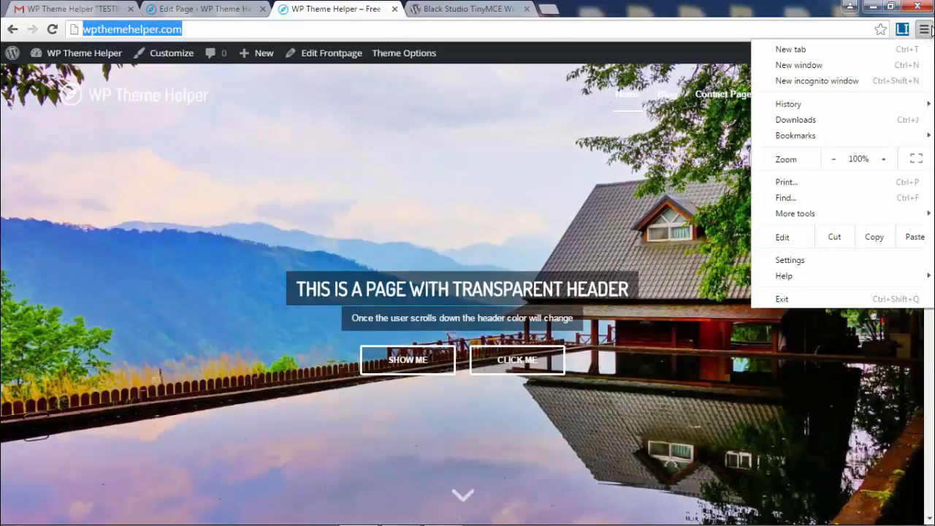
click(817, 81)
key(ctrl+v)
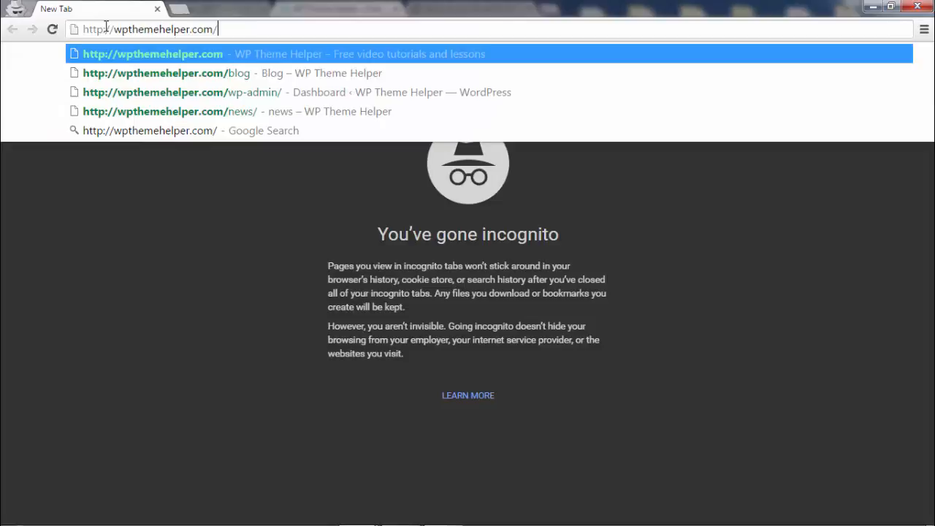
key(Return)
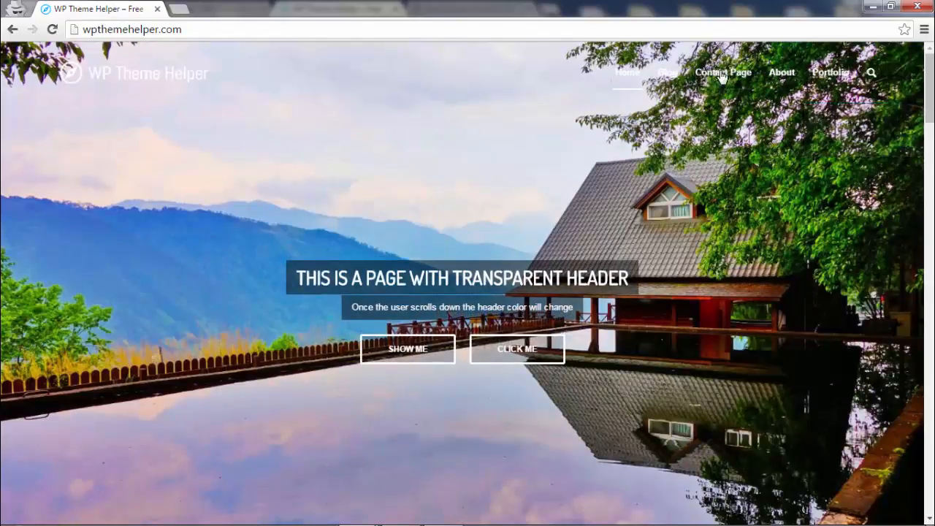
Examine the visitor view of the home page from the transparent header through the icon boxes and Beautiful Experience section to Recent Work
scroll(736, 131, down, 2)
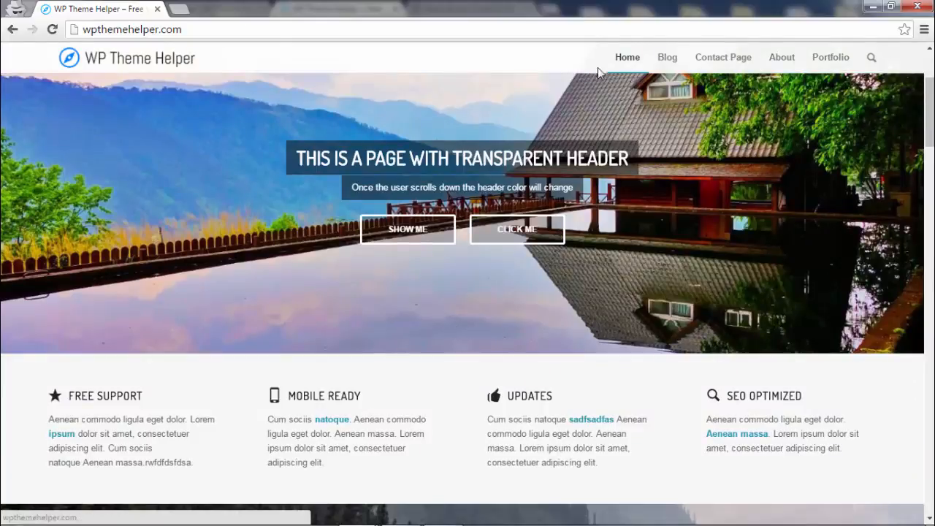
scroll(731, 168, down, 2)
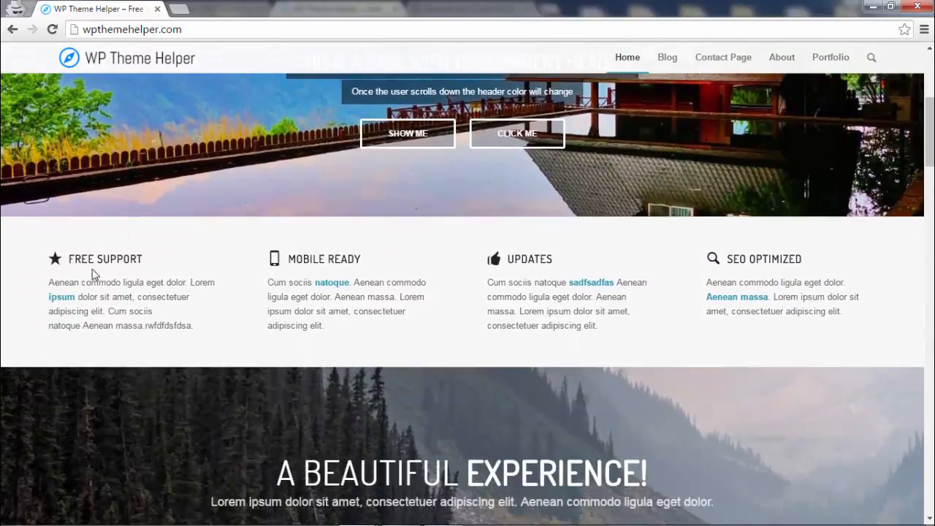
scroll(614, 266, down, 2)
scroll(780, 233, down, 2)
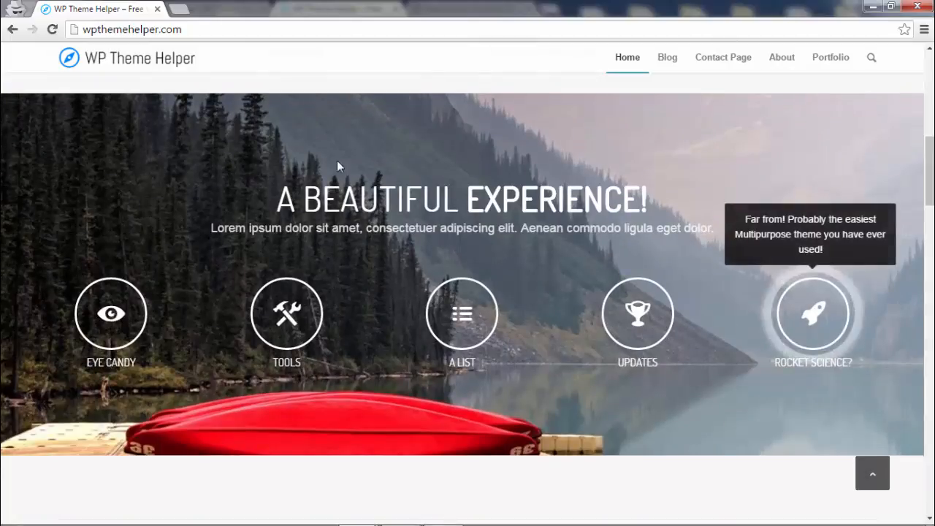
mouse_move(819, 338)
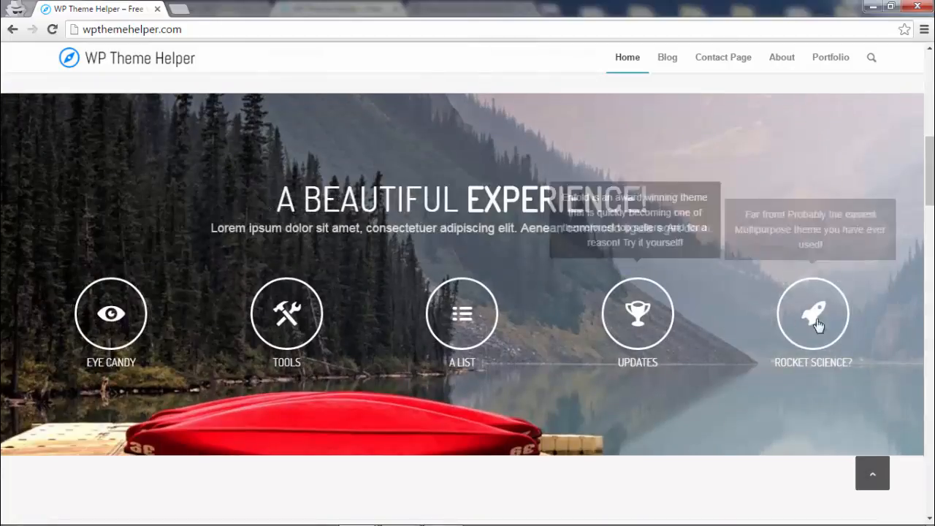
scroll(819, 338, down, 1)
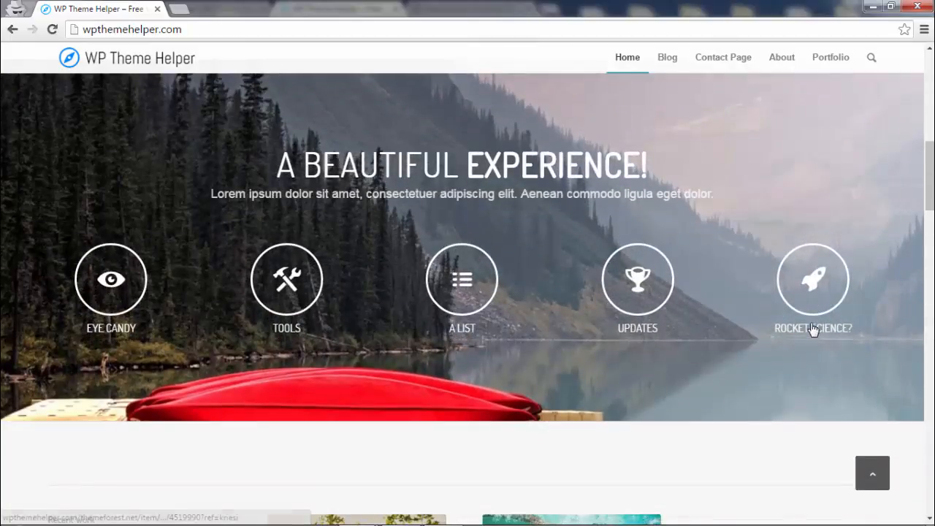
scroll(812, 328, down, 4)
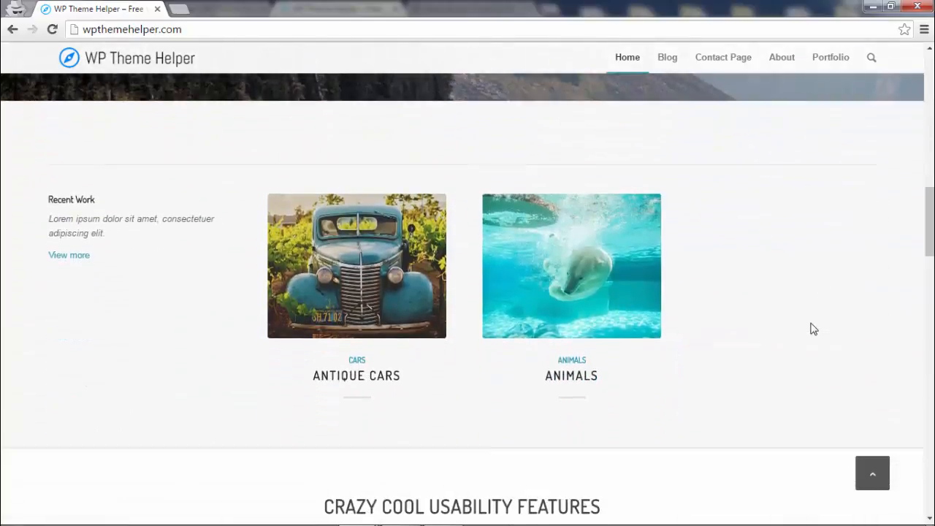
drag(61, 192, 148, 266)
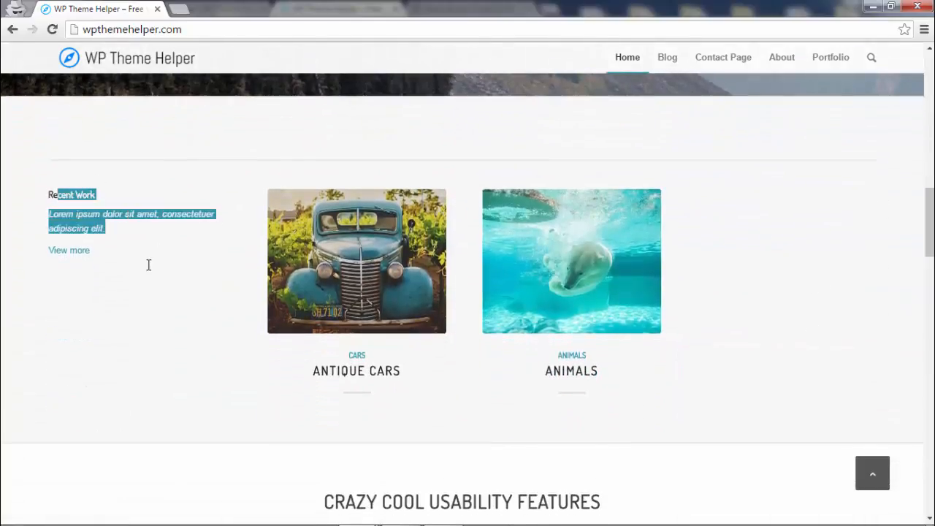
click(151, 269)
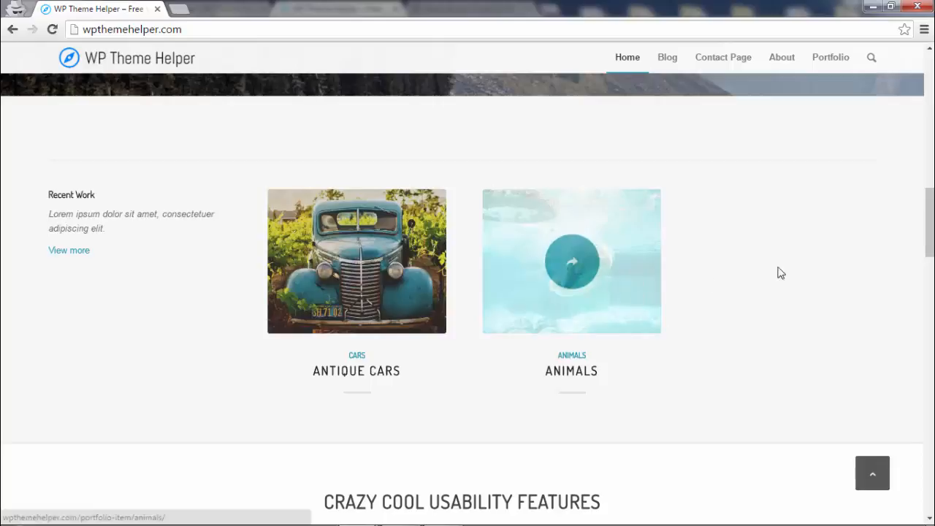
Review the home page from Crazy Cool Usability Features through the gallery, About Us and testimonials to the footer, and return to the header
scroll(794, 275, down, 3)
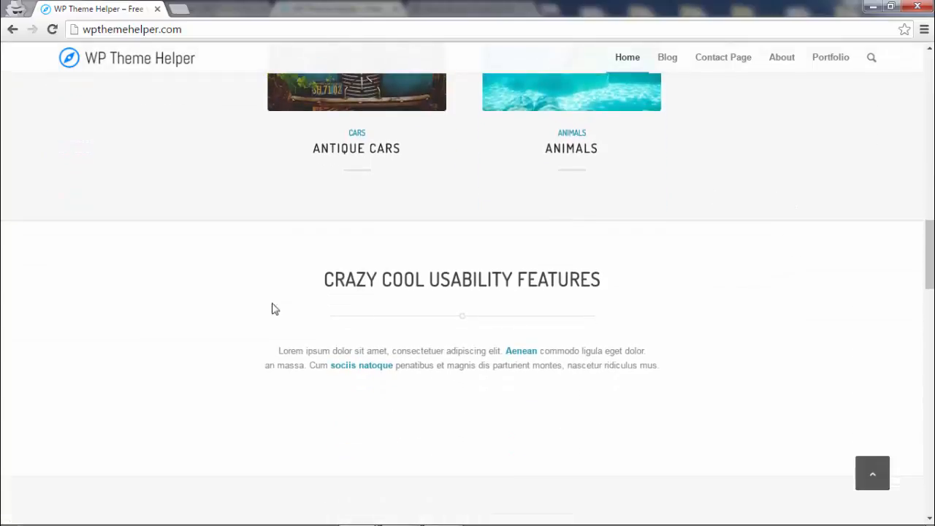
drag(310, 282, 716, 359)
click(716, 359)
scroll(716, 358, down, 2)
scroll(716, 359, down, 4)
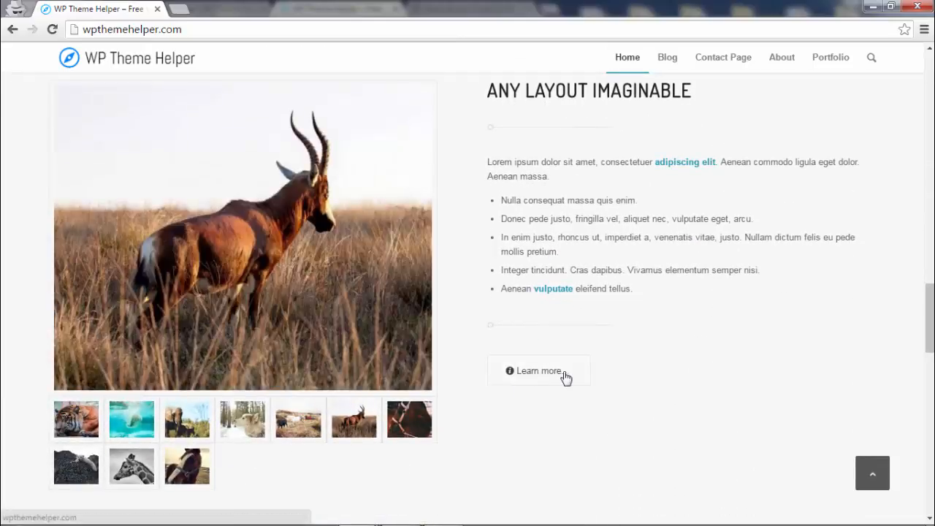
scroll(706, 252, down, 1)
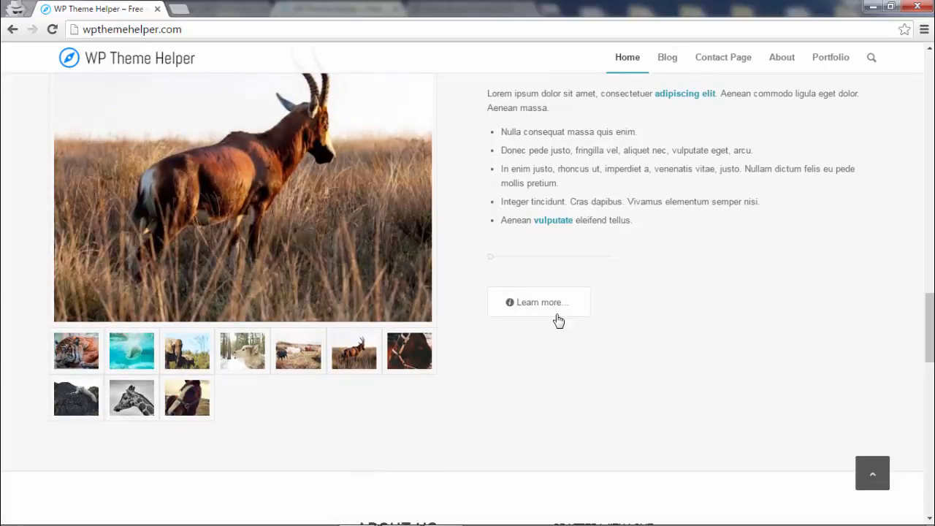
scroll(665, 322, down, 5)
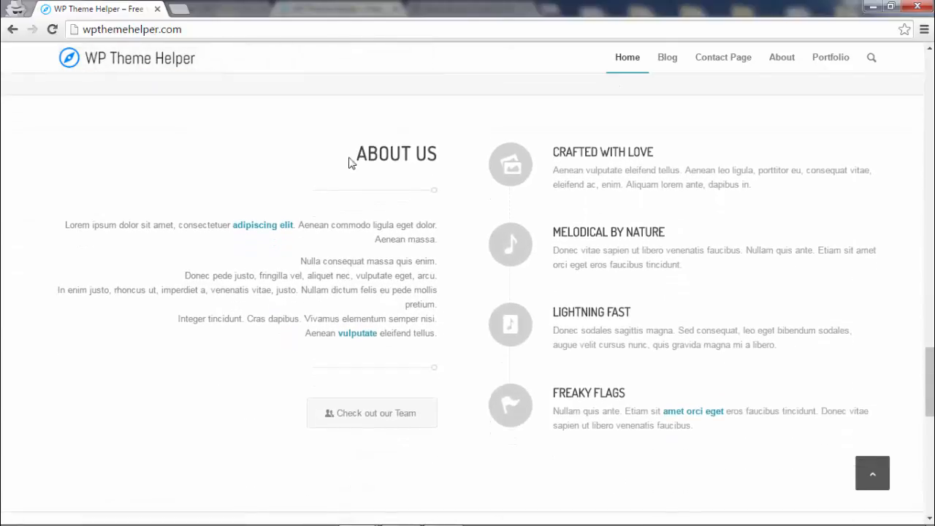
drag(350, 162, 402, 314)
click(388, 142)
scroll(727, 279, down, 5)
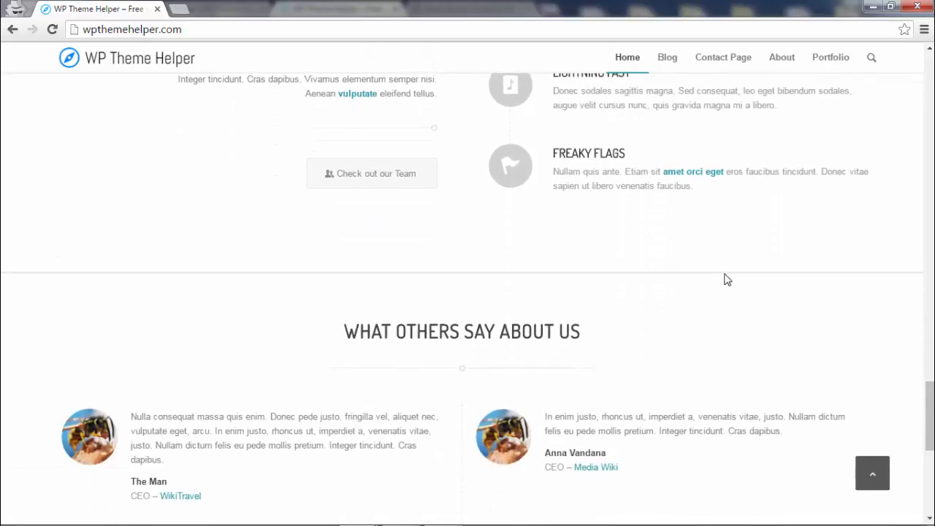
scroll(727, 280, down, 5)
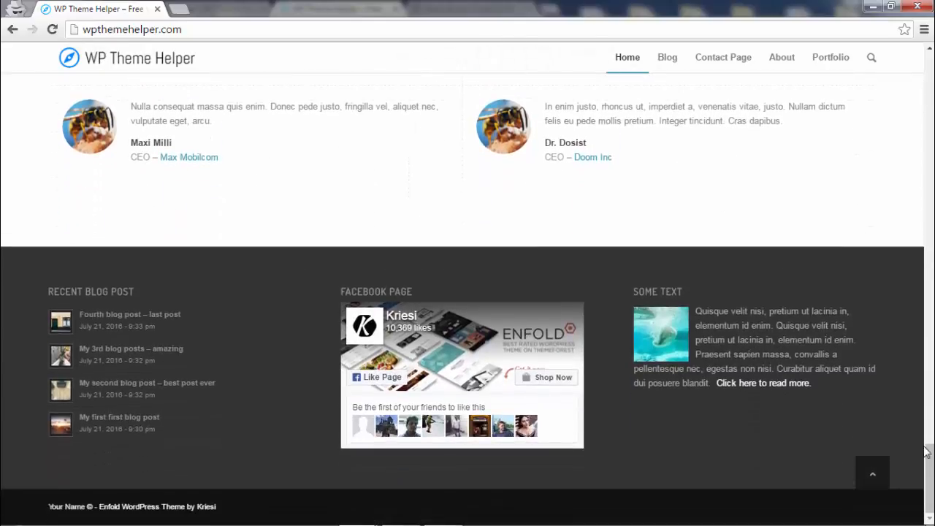
drag(929, 478, 930, 347)
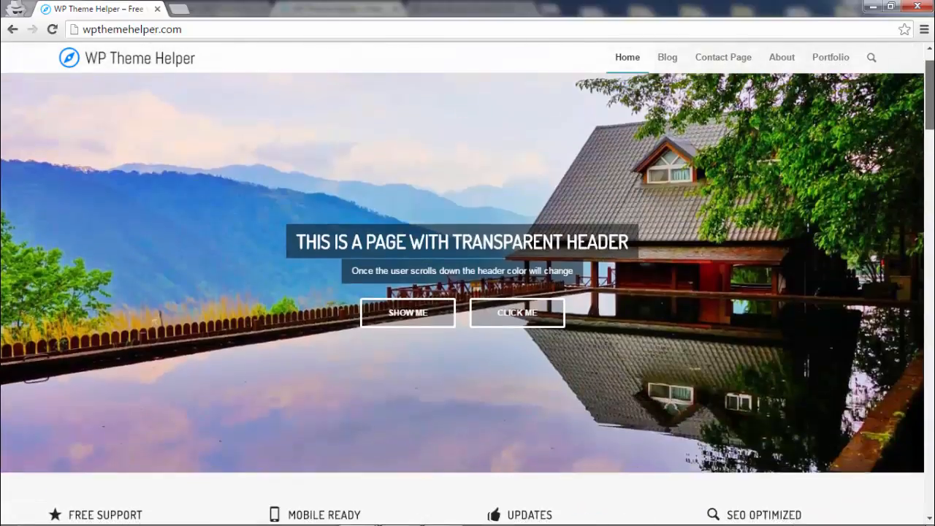
scroll(522, 195, up, 1)
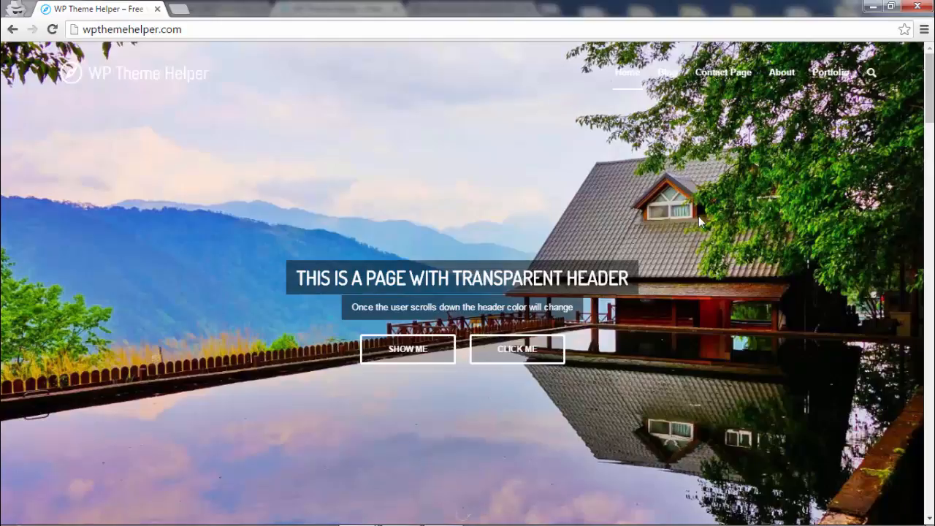
scroll(699, 217, down, 1)
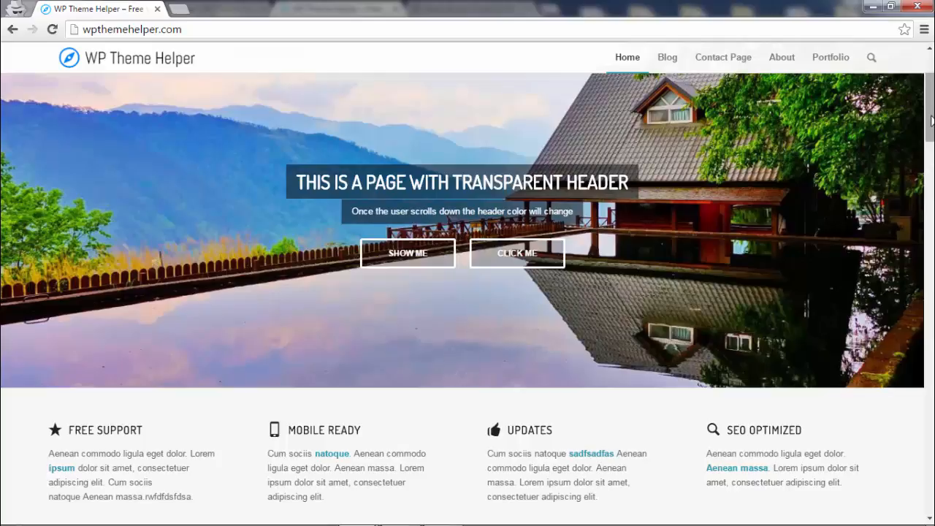
scroll(925, 370, down, 10)
scroll(918, 480, down, 10)
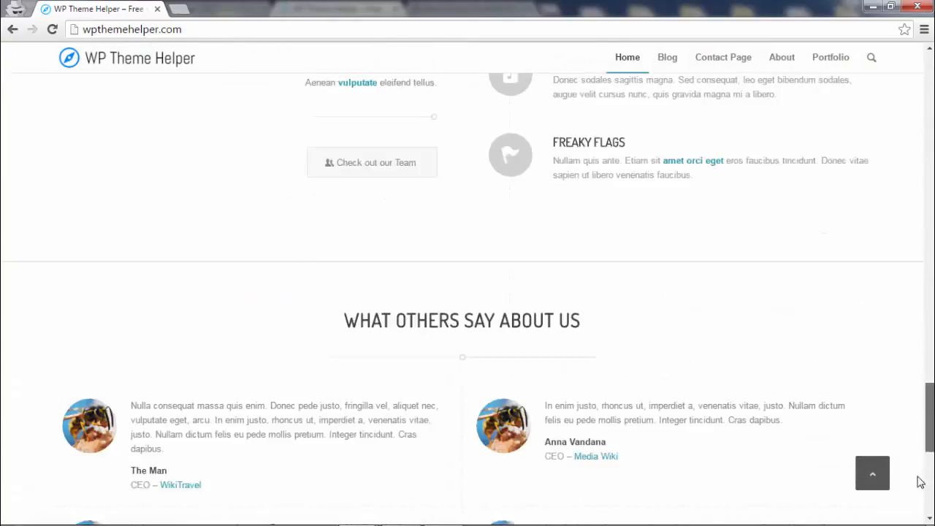
scroll(918, 480, up, 10)
scroll(468, 292, up, 15)
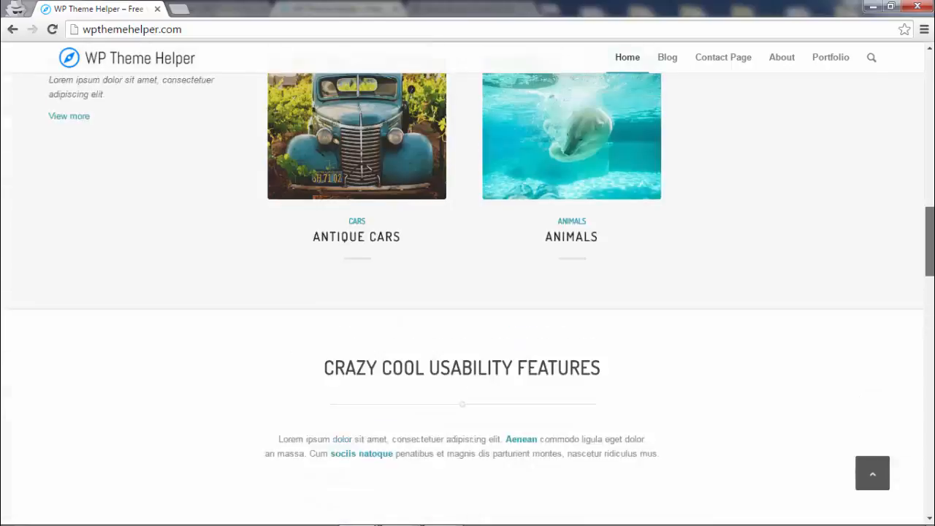
scroll(468, 292, up, 2)
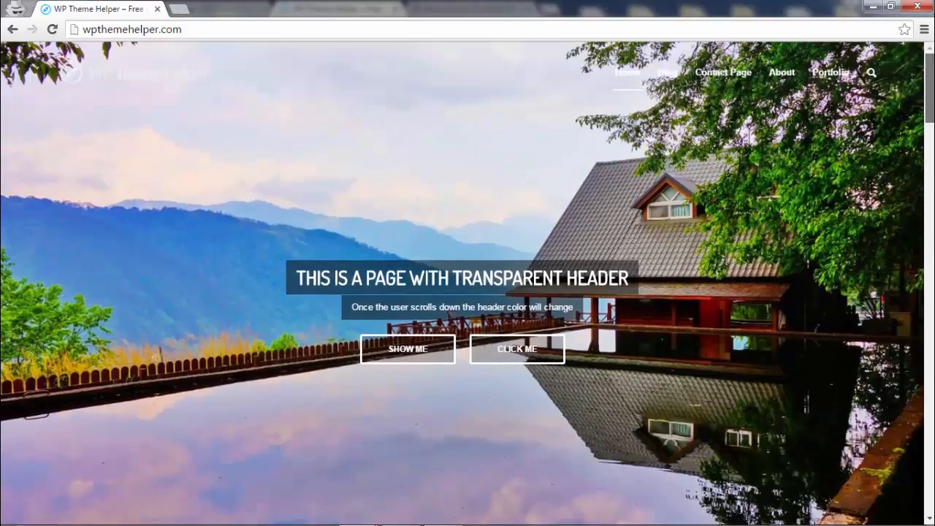